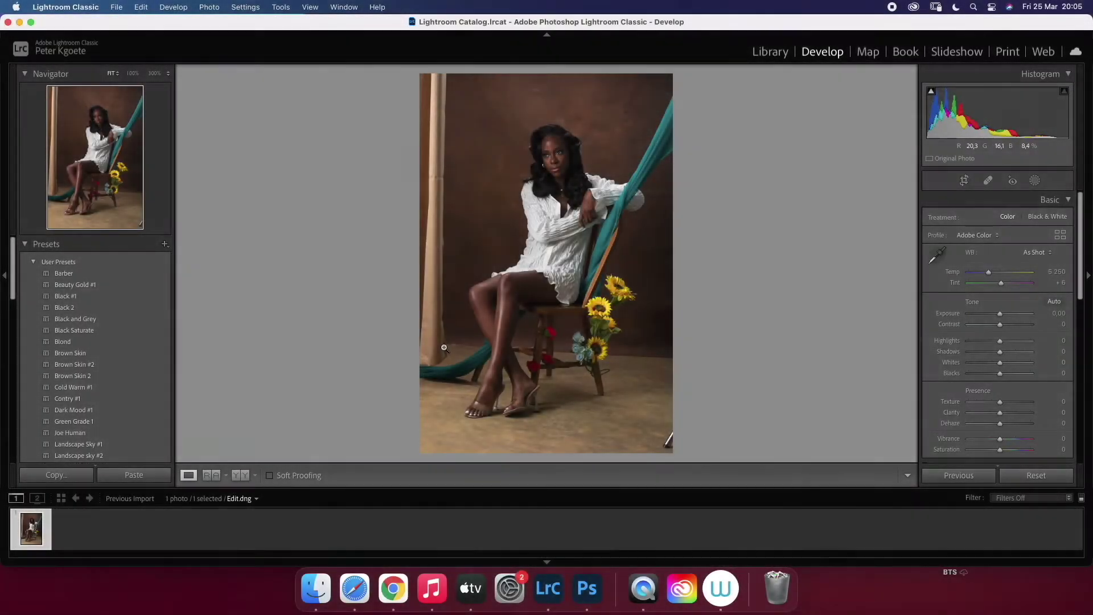
Inspect the drape close up, straighten the photo about -0.4°, trim the bottom-right, and show Before
{"action": "left_click", "coordinate": [446, 361]}
{"action": "mouse_move", "coordinate": [447, 361]}
{"action": "left_mouse_down"}
{"action": "mouse_move", "coordinate": [681, 215]}
{"action": "mouse_move", "coordinate": [608, 268]}
{"action": "left_mouse_up"}
{"action": "left_click", "coordinate": [606, 266]}
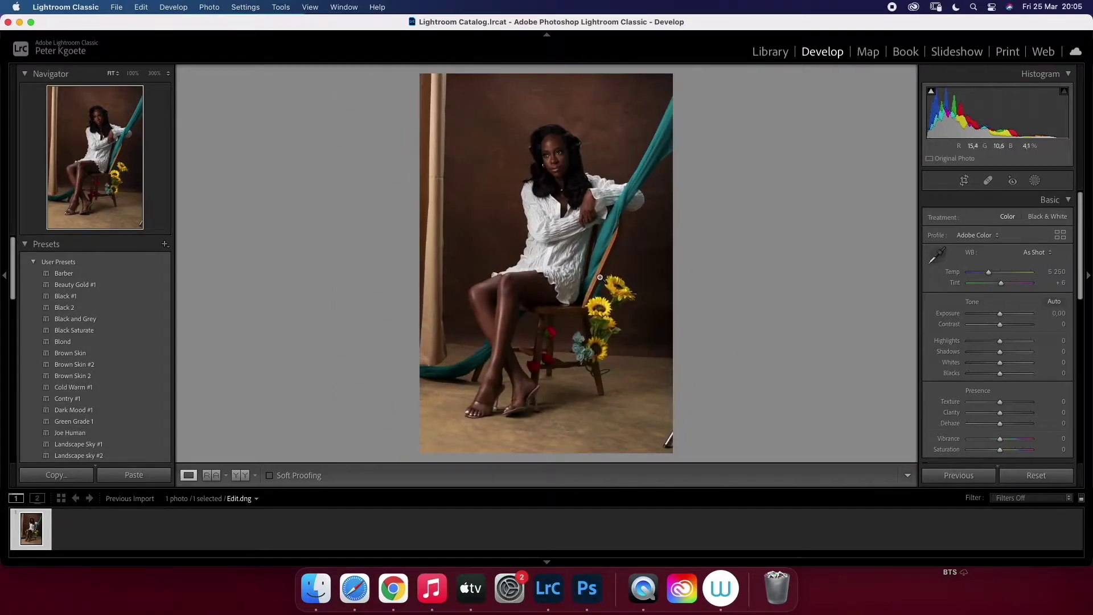
{"action": "mouse_move", "coordinate": [646, 112]}
{"action": "left_mouse_down"}
{"action": "mouse_move", "coordinate": [529, 390]}
{"action": "mouse_move", "coordinate": [681, 224]}
{"action": "left_mouse_up"}
{"action": "left_click", "coordinate": [965, 181]}
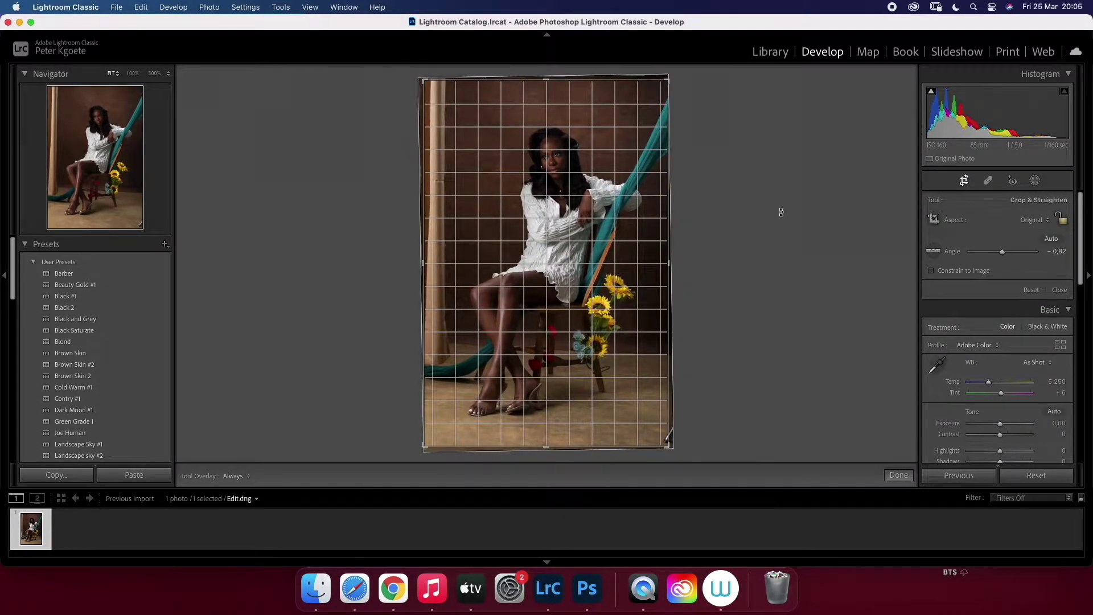
{"action": "mouse_move", "coordinate": [781, 212]}
{"action": "left_mouse_down"}
{"action": "mouse_move", "coordinate": [737, 229]}
{"action": "mouse_move", "coordinate": [694, 275]}
{"action": "mouse_move", "coordinate": [650, 291]}
{"action": "left_mouse_up"}
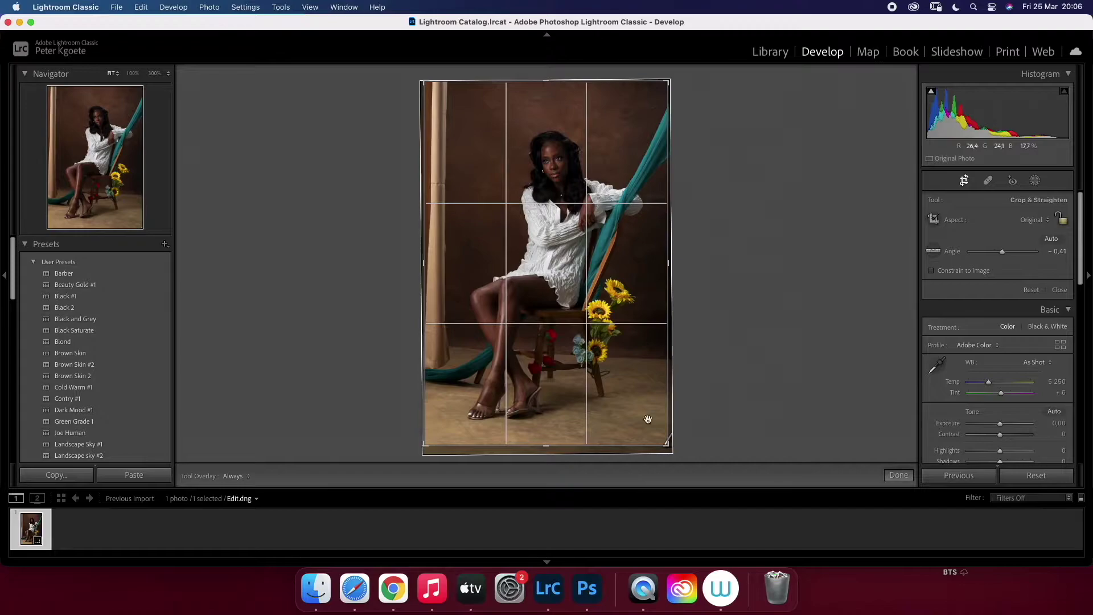
{"action": "left_click_drag", "start_coordinate": [668, 445], "coordinate": [665, 443]}
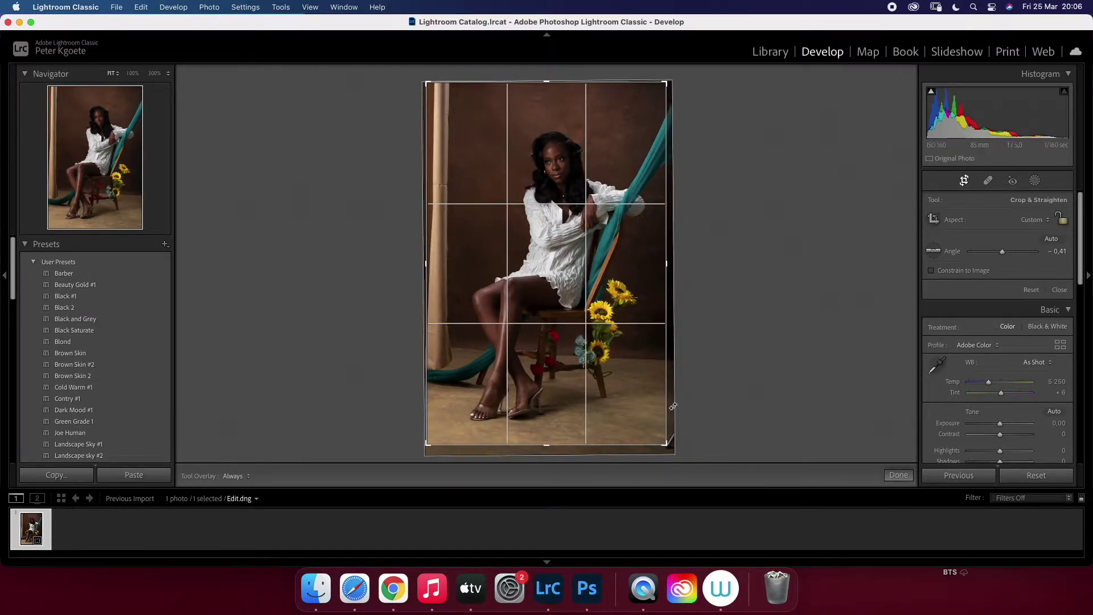
{"action": "left_click", "coordinate": [964, 181]}
{"action": "key", "text": "backslash"}
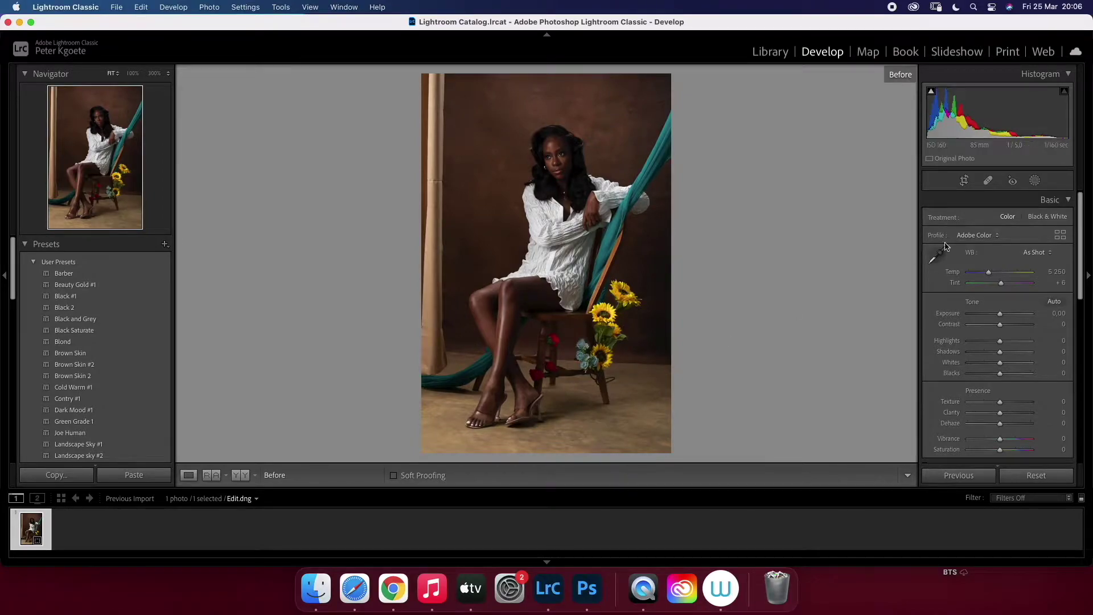
Apply the Adobe Vivid profile from the profile browser
{"action": "left_click", "coordinate": [978, 235]}
{"action": "left_click", "coordinate": [974, 324]}
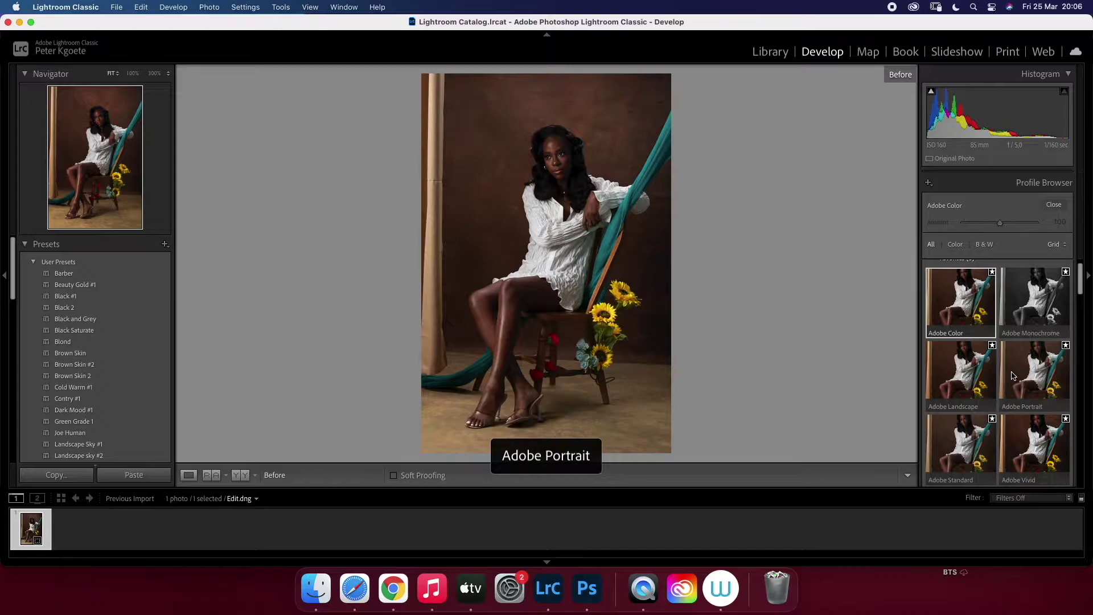
{"action": "scroll", "coordinate": [939, 398], "scroll_direction": "down", "scroll_amount": 2}
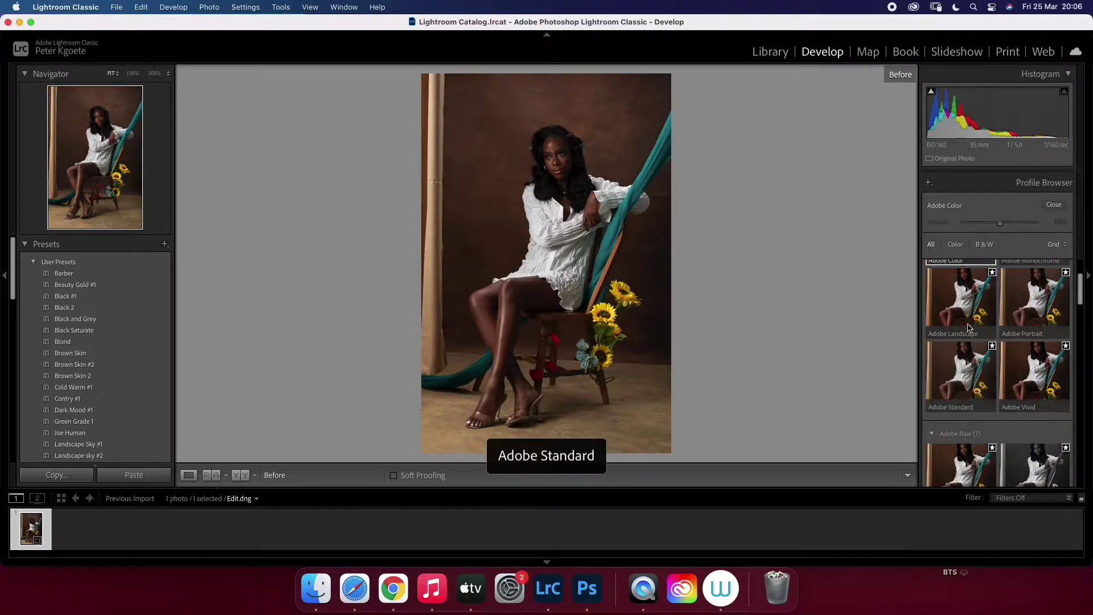
{"action": "left_click", "coordinate": [1028, 380]}
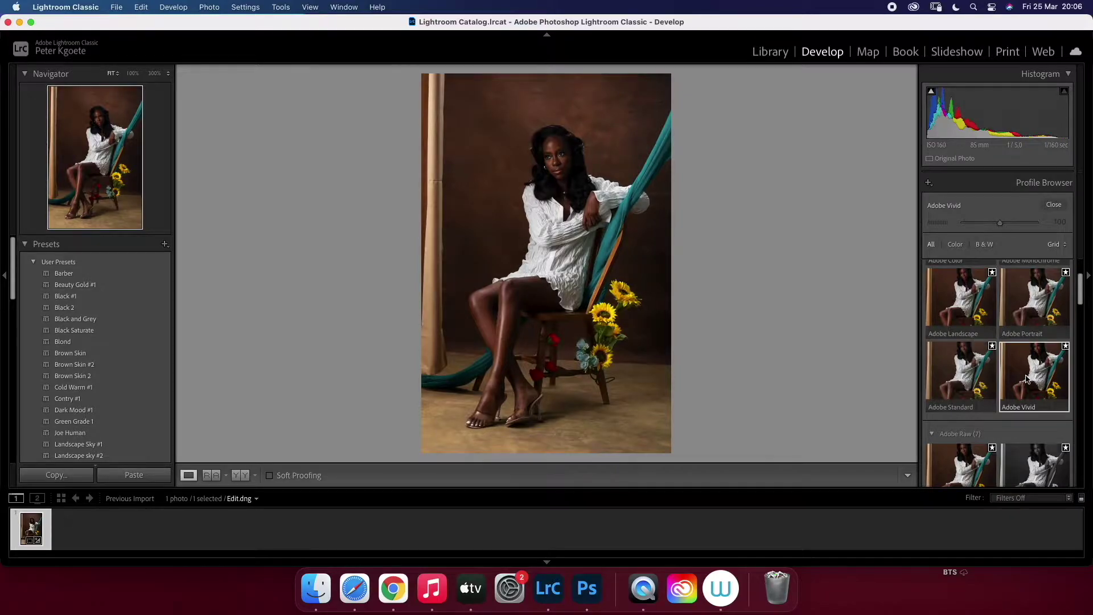
{"action": "left_click", "coordinate": [1055, 203]}
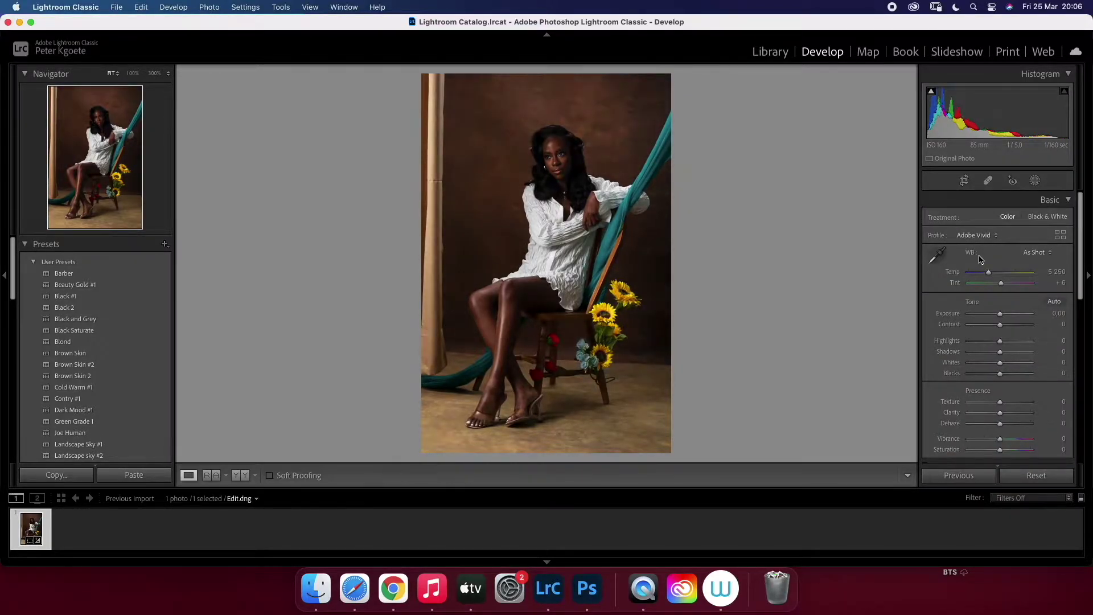
Set Exposure +0.15, Temp 4988, Highlights +10, Shadows -5, Whites -5, Blacks -1, comparing before/after
{"action": "scroll", "coordinate": [932, 275], "scroll_direction": "down", "scroll_amount": 1}
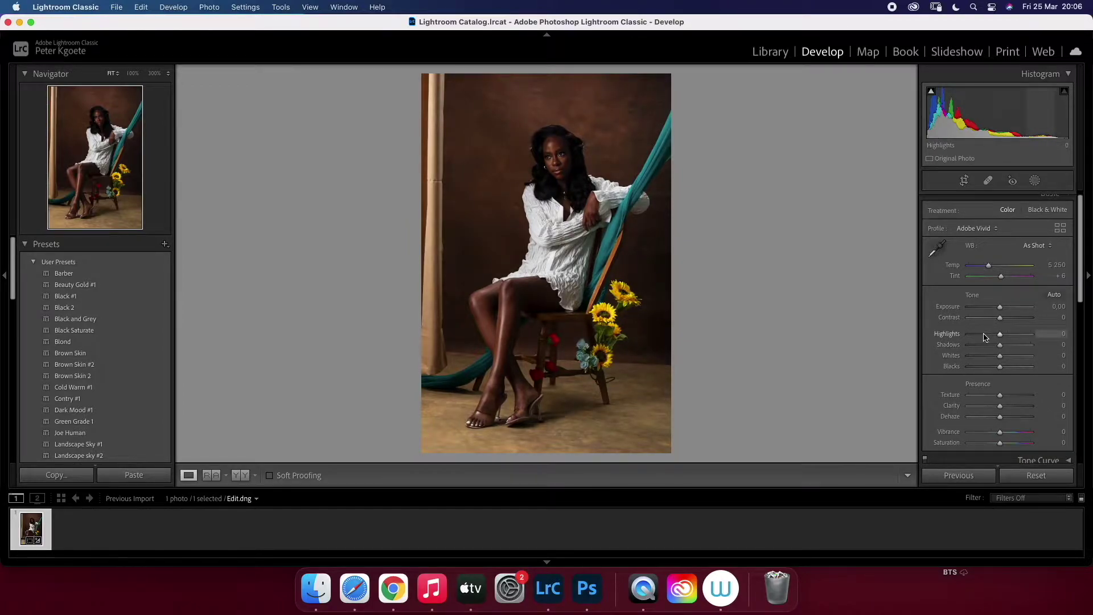
{"action": "left_click", "coordinate": [1002, 308]}
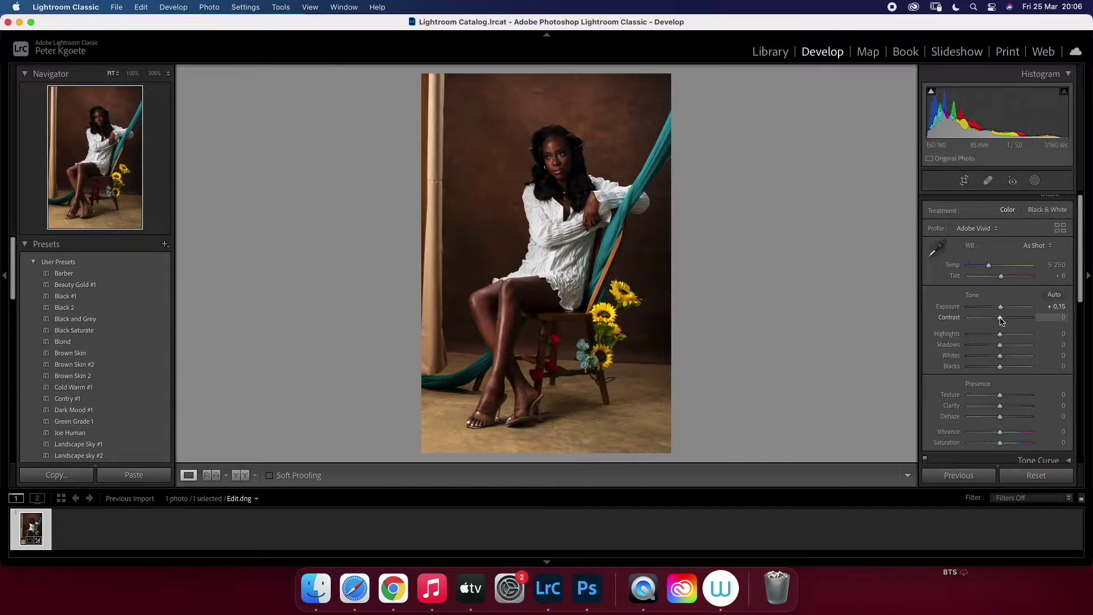
{"action": "left_click_drag", "start_coordinate": [993, 267], "coordinate": [987, 269]}
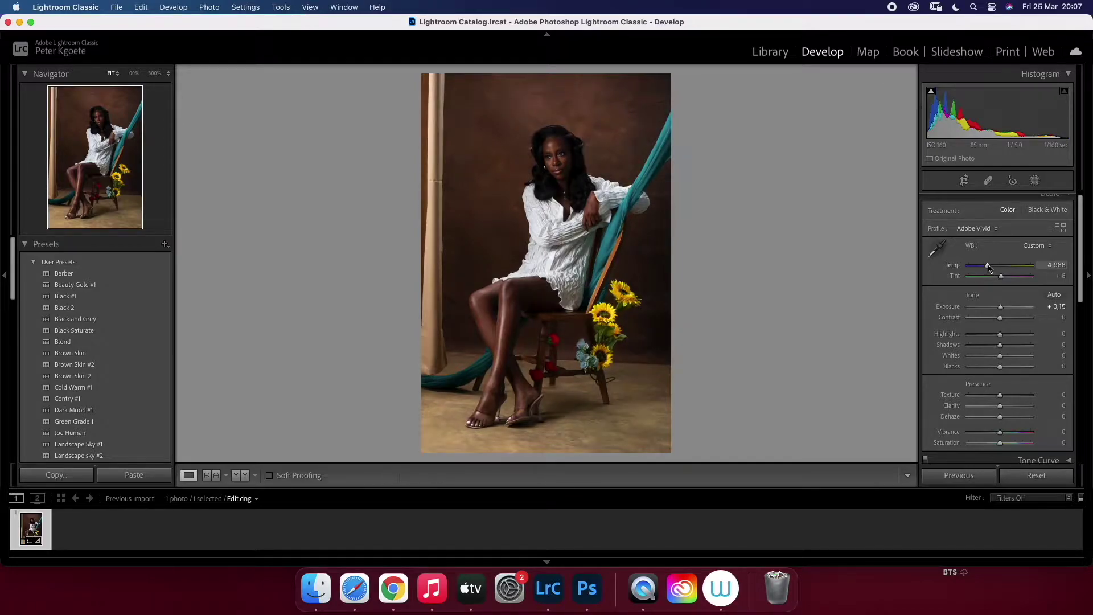
{"action": "left_click_drag", "start_coordinate": [1001, 334], "coordinate": [1000, 337]}
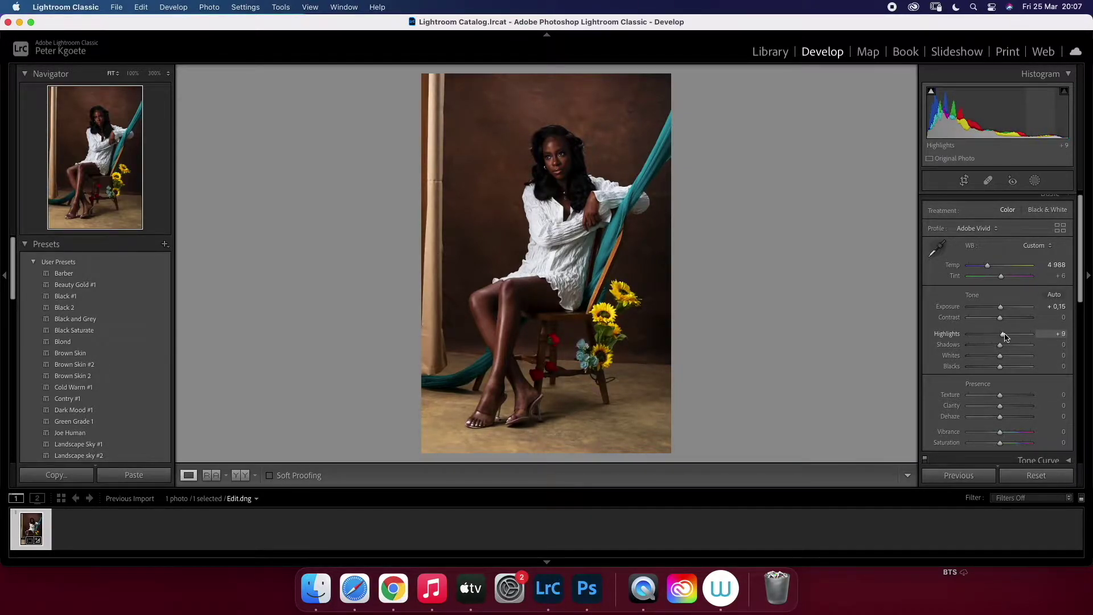
{"action": "mouse_move", "coordinate": [1000, 344]}
{"action": "left_mouse_down"}
{"action": "mouse_move", "coordinate": [986, 357]}
{"action": "mouse_move", "coordinate": [996, 359]}
{"action": "left_mouse_up"}
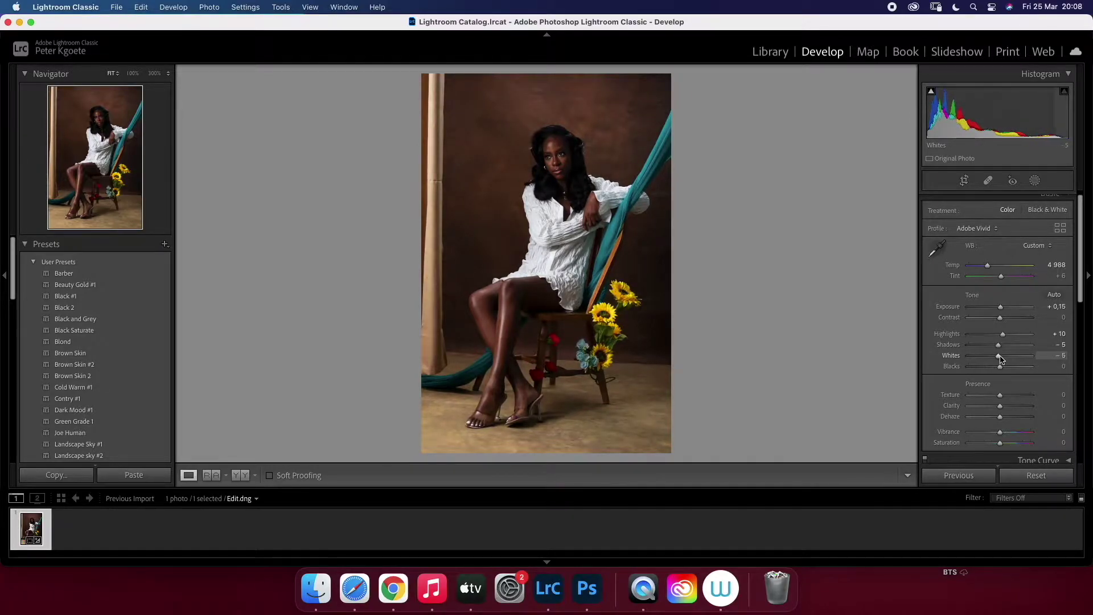
{"action": "left_click_drag", "start_coordinate": [1001, 367], "coordinate": [1002, 369]}
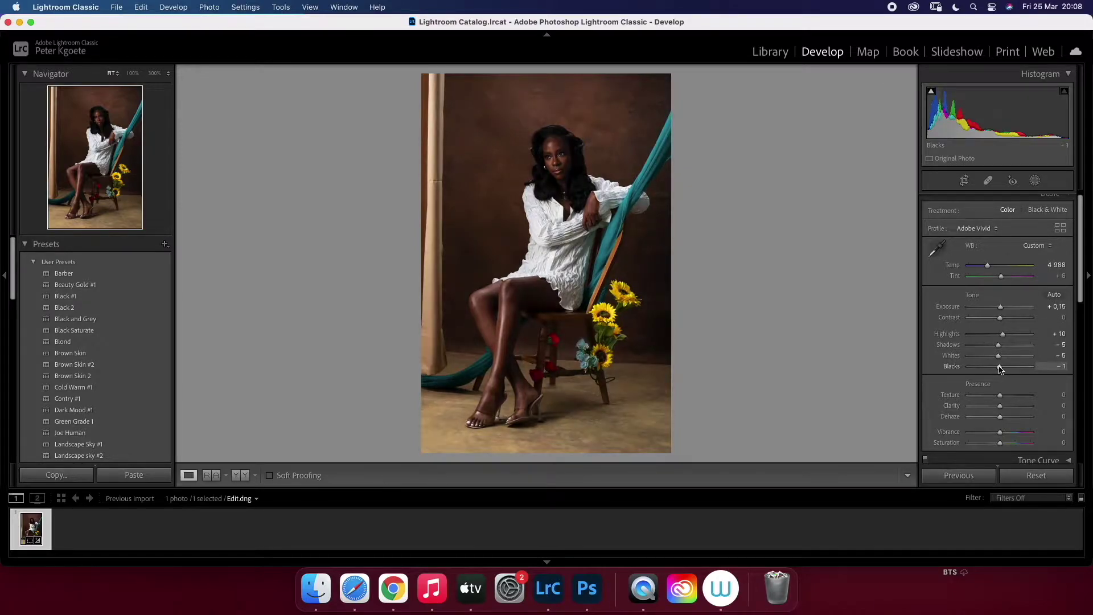
{"action": "key", "text": "backslash"}
{"action": "key", "text": "backslash"}
{"action": "key", "text": "backslash"}
{"action": "key", "text": "backslash"}
{"action": "key", "text": "backslash"}
{"action": "key", "text": "backslash"}
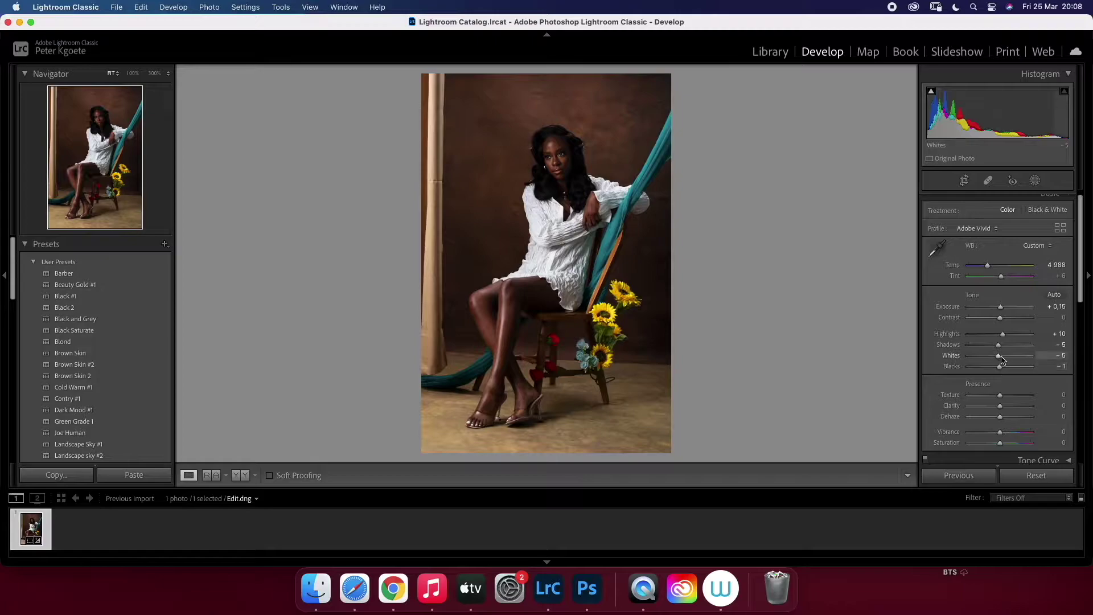
{"action": "scroll", "coordinate": [998, 348], "scroll_direction": "down", "scroll_amount": 5}
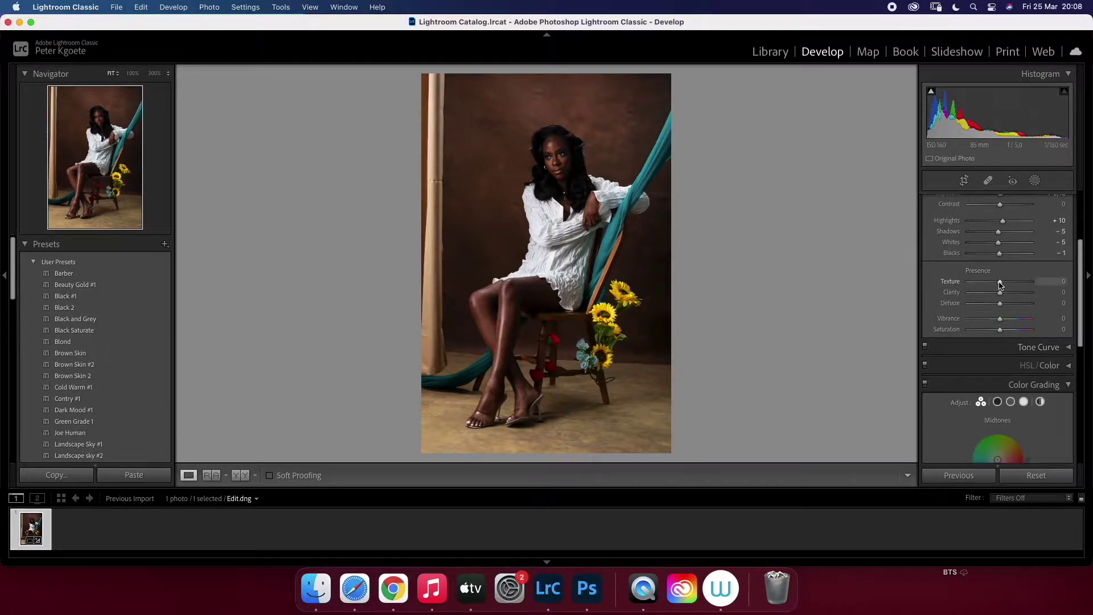
Check the face at 100% with a before/after toggle, then inspect the chair and flowers
{"action": "left_click", "coordinate": [572, 164]}
{"action": "key", "text": "backslash"}
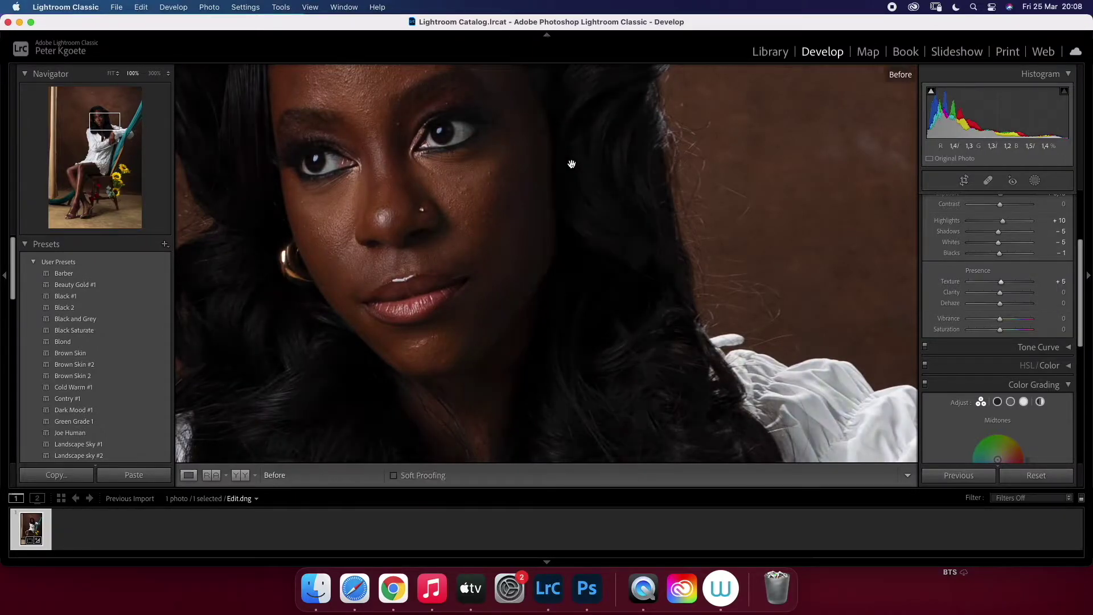
{"action": "key", "text": "backslash"}
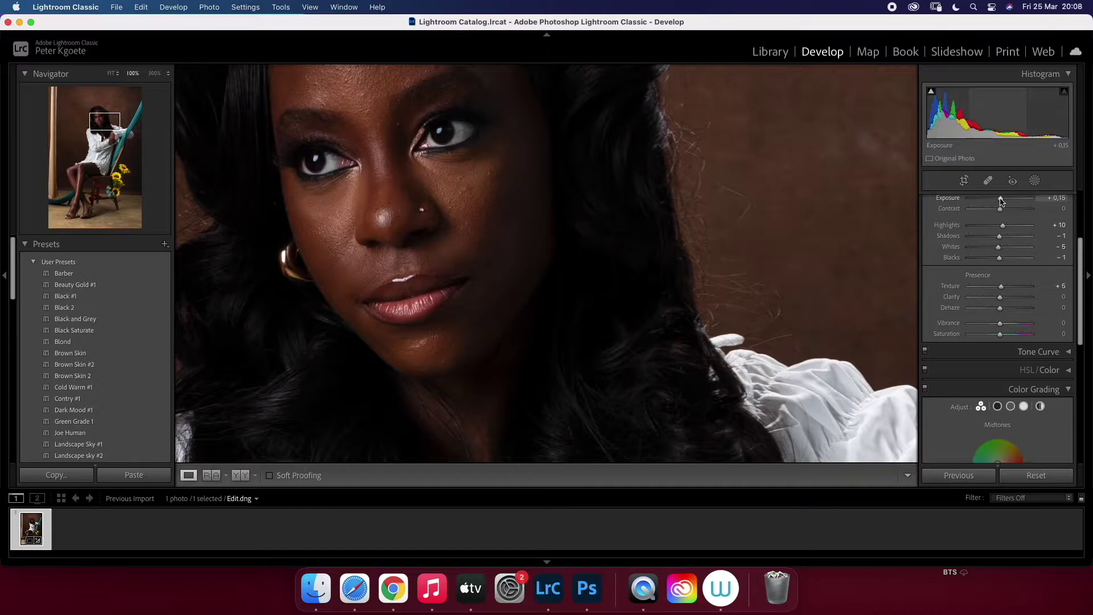
{"action": "left_click", "coordinate": [468, 283]}
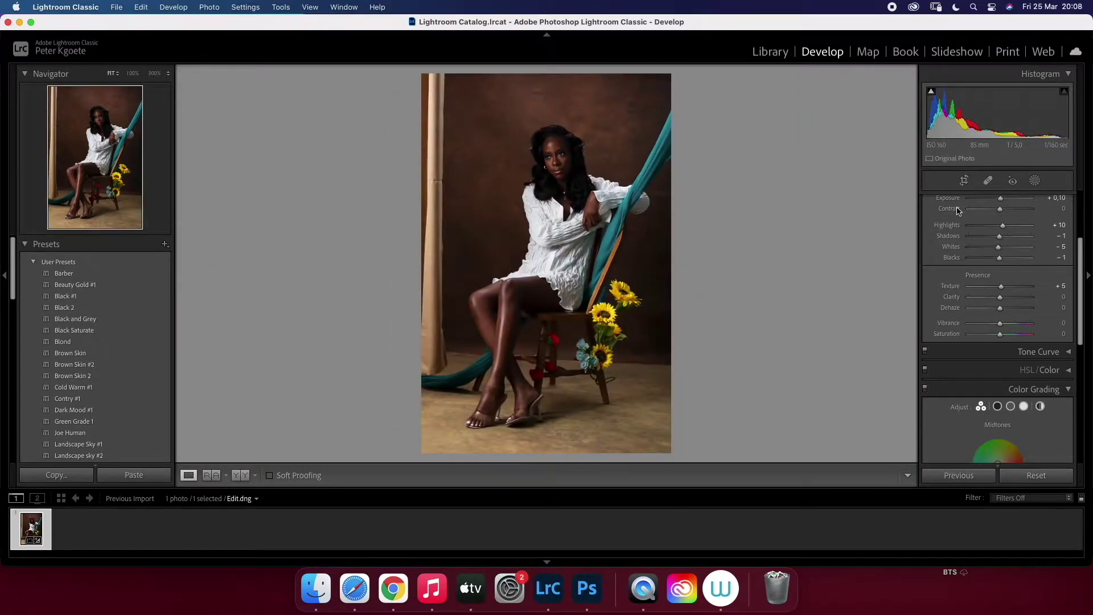
{"action": "left_click_drag", "start_coordinate": [638, 275], "coordinate": [593, 234]}
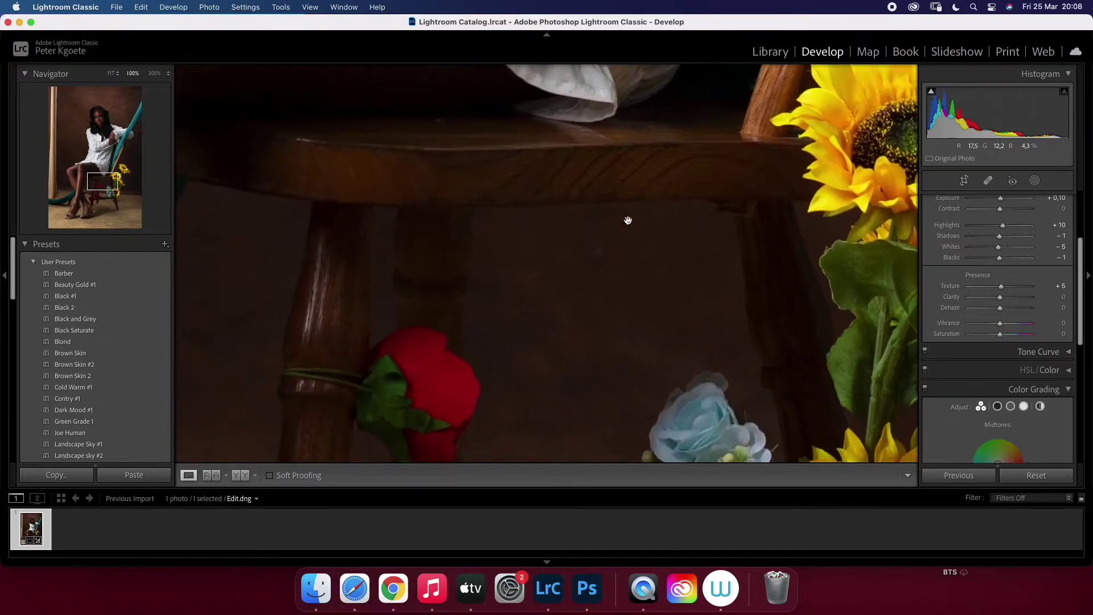
{"action": "left_click", "coordinate": [593, 234]}
Reopen the crop with a finer grid, rotate to about -2.3°, and apply it
{"action": "key", "text": "r"}
{"action": "key", "text": "o"}
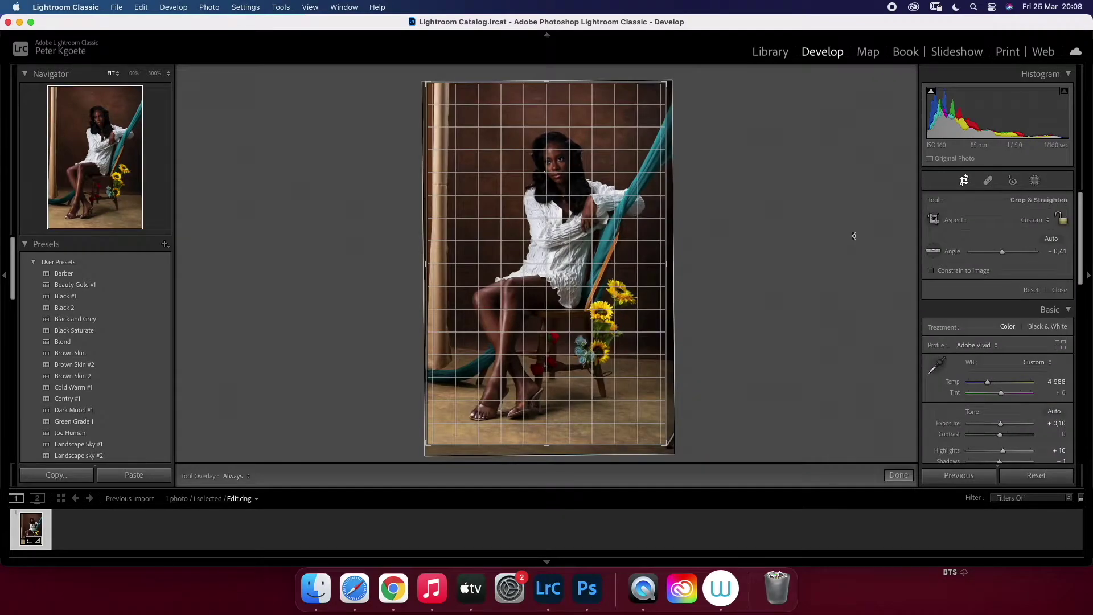
{"action": "left_click_drag", "start_coordinate": [854, 235], "coordinate": [863, 225]}
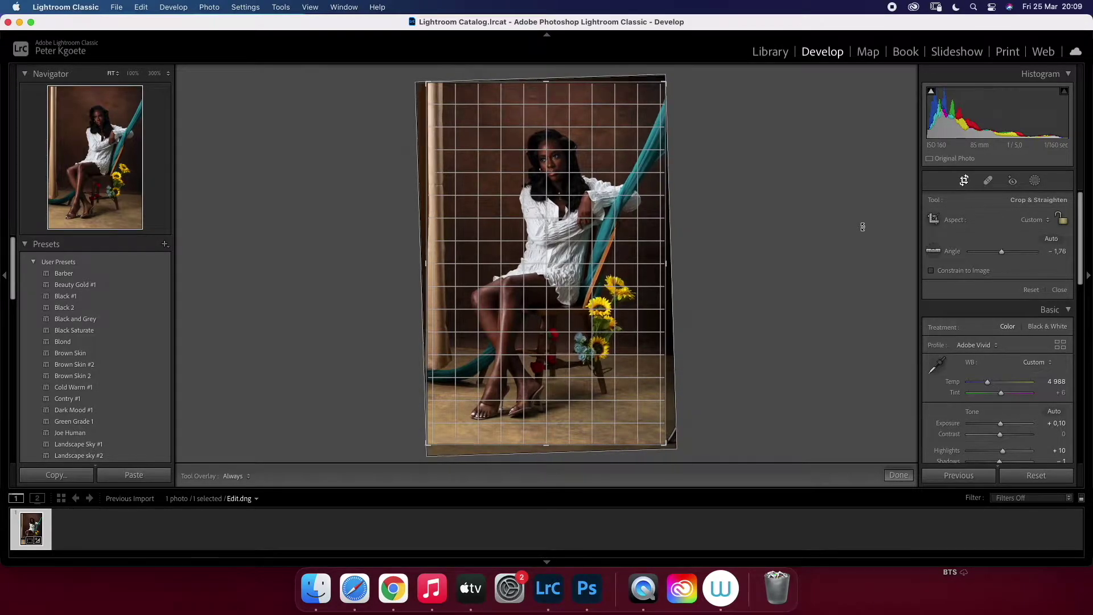
{"action": "left_click_drag", "start_coordinate": [863, 225], "coordinate": [863, 224]}
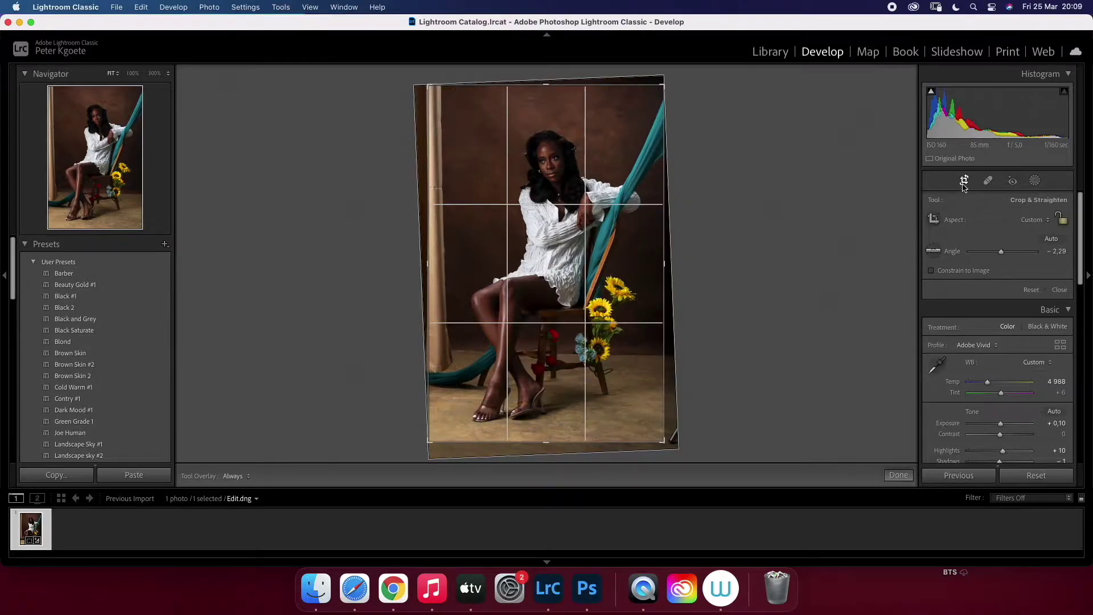
{"action": "left_click", "coordinate": [963, 183]}
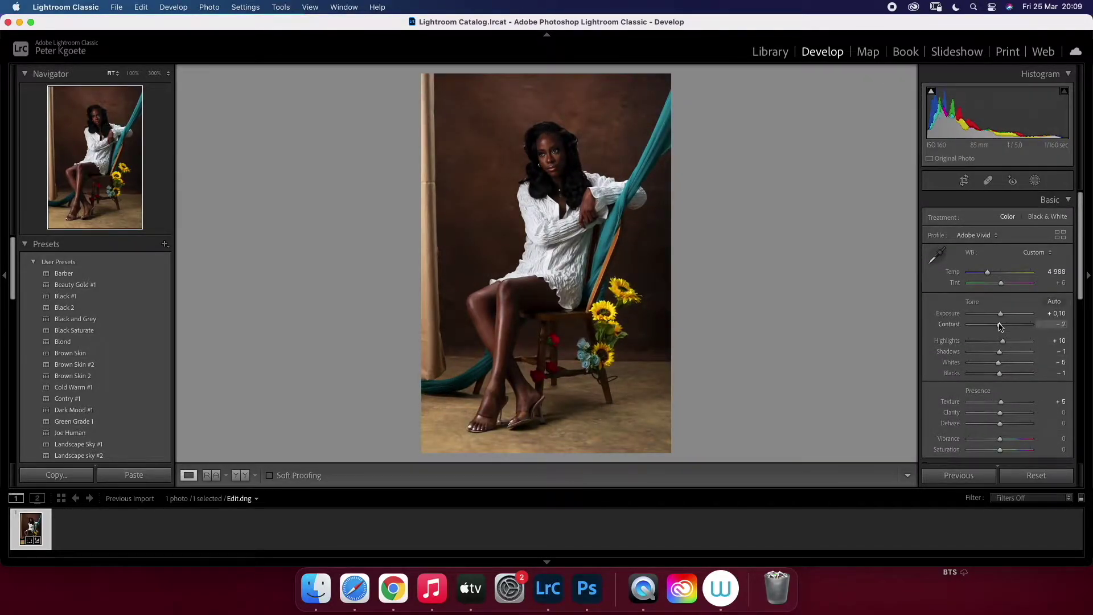
Lower Vibrance to -3 and collapse the Basic and Color Grading panels
{"action": "scroll", "coordinate": [1000, 326], "scroll_direction": "down", "scroll_amount": 5}
{"action": "left_click_drag", "start_coordinate": [1001, 334], "coordinate": [1001, 340]}
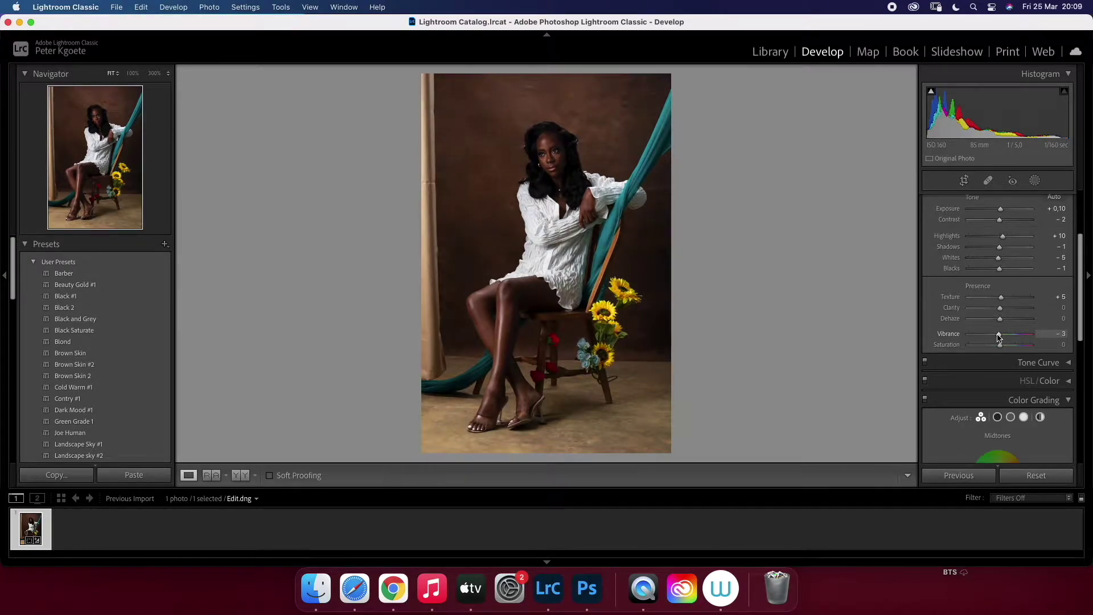
{"action": "scroll", "coordinate": [1025, 336], "scroll_direction": "up", "scroll_amount": 5}
{"action": "left_click", "coordinate": [1053, 200]}
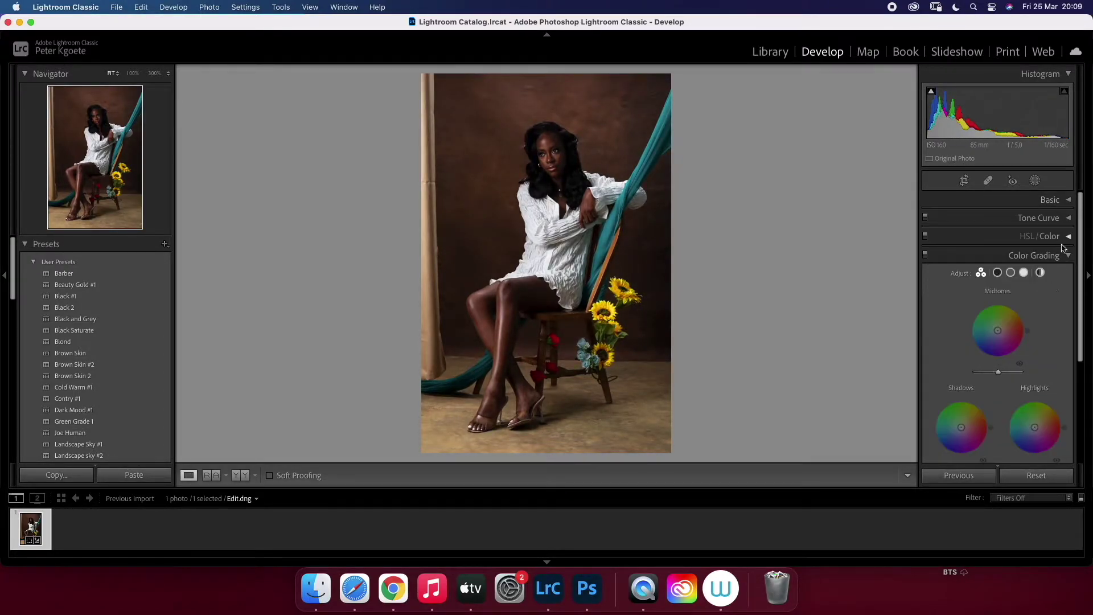
{"action": "left_click", "coordinate": [1062, 255]}
{"action": "left_click", "coordinate": [1036, 218]}
Add shadow and highlight points to the RGB tone curve, lifting both slightly
{"action": "left_click", "coordinate": [966, 337]}
{"action": "left_click", "coordinate": [1030, 274]}
{"action": "left_click", "coordinate": [965, 338]}
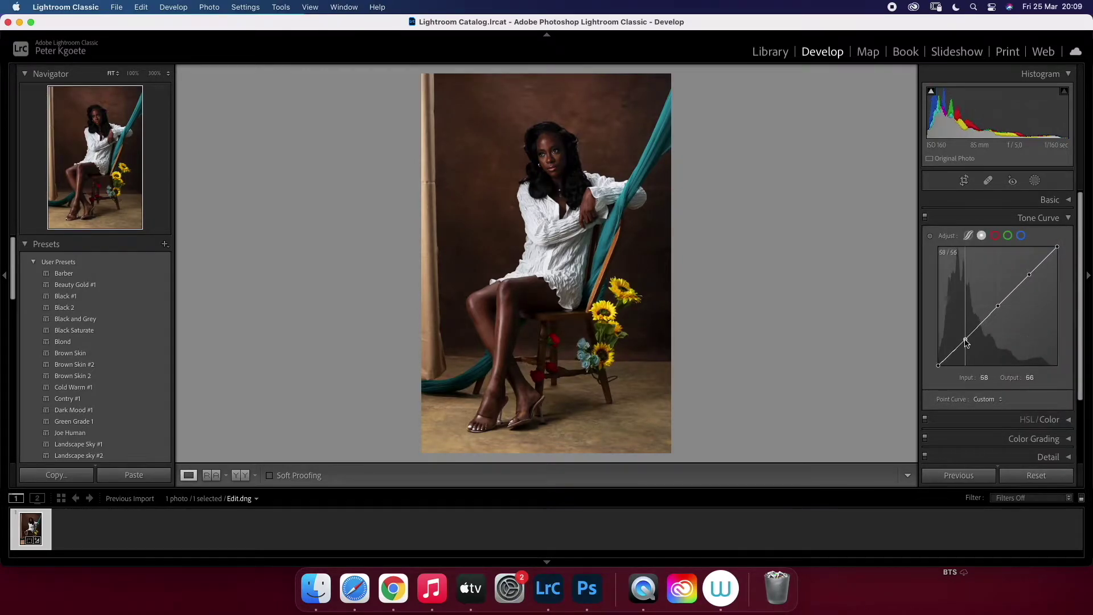
{"action": "left_click_drag", "start_coordinate": [966, 341], "coordinate": [966, 338]}
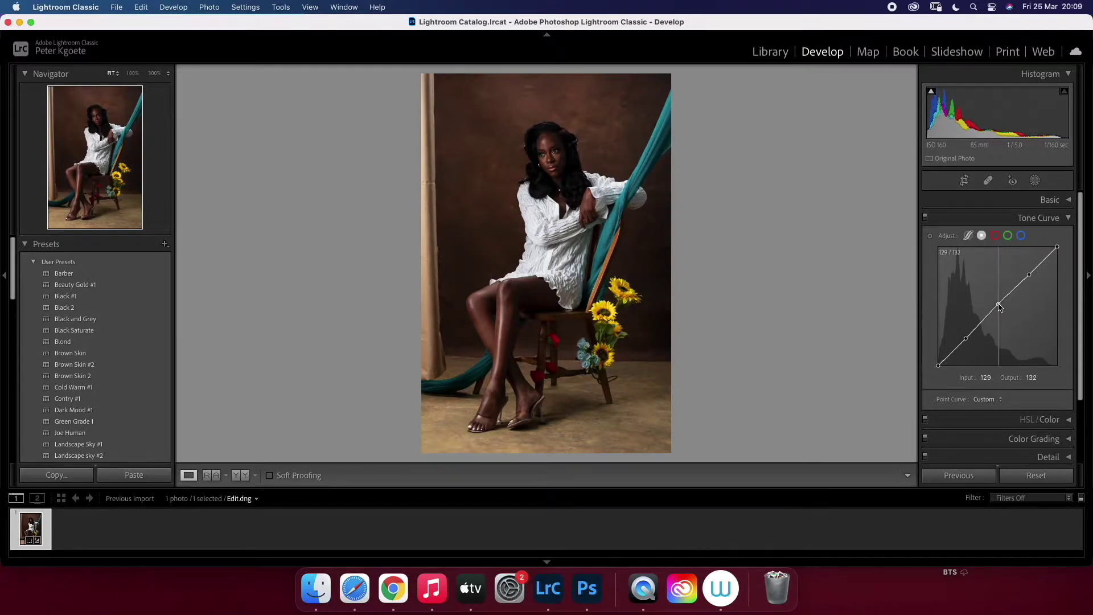
{"action": "left_click_drag", "start_coordinate": [1029, 275], "coordinate": [1028, 270]}
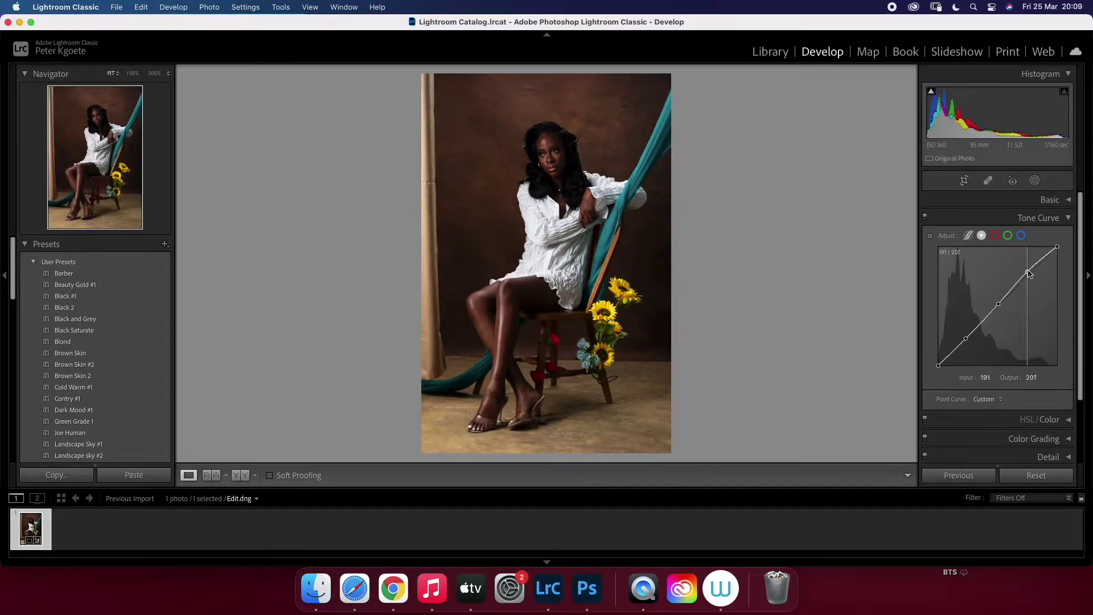
{"action": "left_click", "coordinate": [925, 217]}
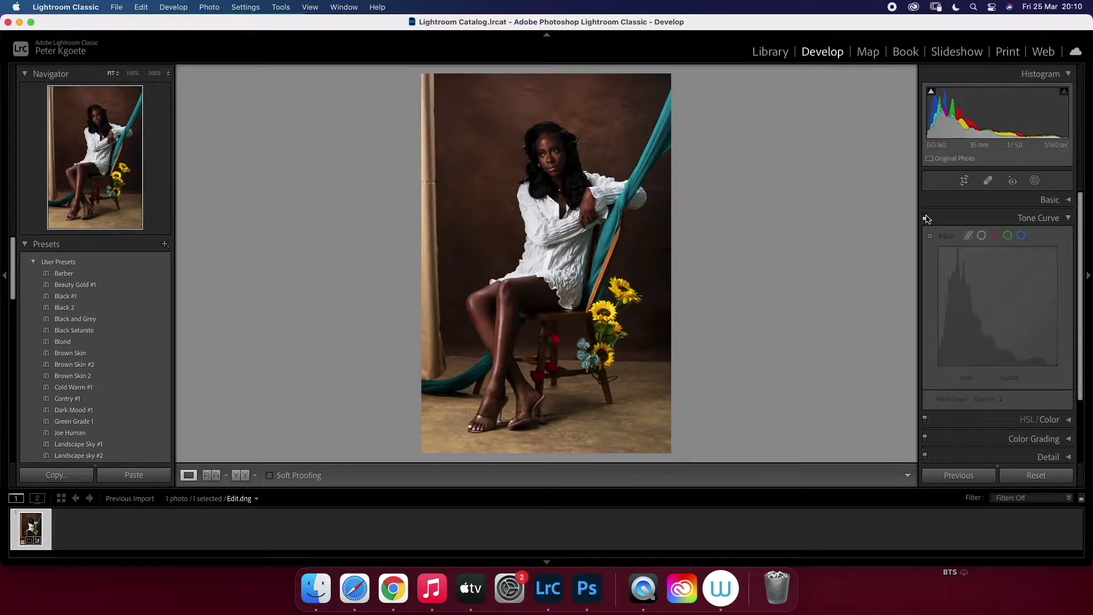
{"action": "left_click", "coordinate": [925, 218]}
{"action": "left_click", "coordinate": [925, 218]}
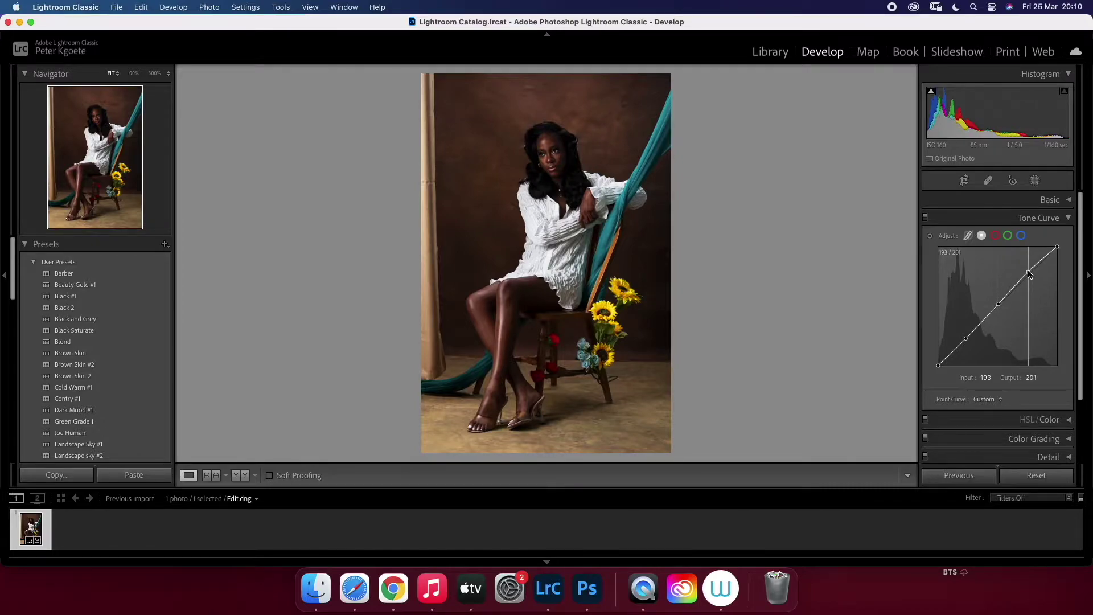
Refine the RGB curve, slightly darkening shadows and softening the highlight point
{"action": "left_click_drag", "start_coordinate": [1030, 273], "coordinate": [1026, 267]}
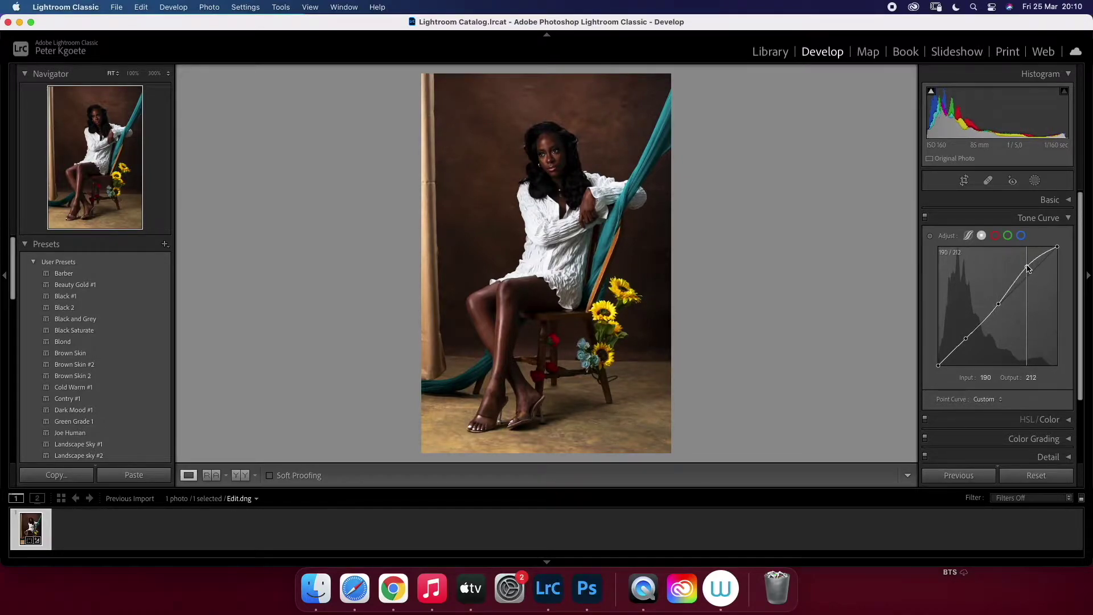
{"action": "left_click", "coordinate": [926, 218]}
{"action": "left_click", "coordinate": [925, 218]}
{"action": "left_click", "coordinate": [925, 217]}
{"action": "left_click_drag", "start_coordinate": [967, 339], "coordinate": [968, 340]}
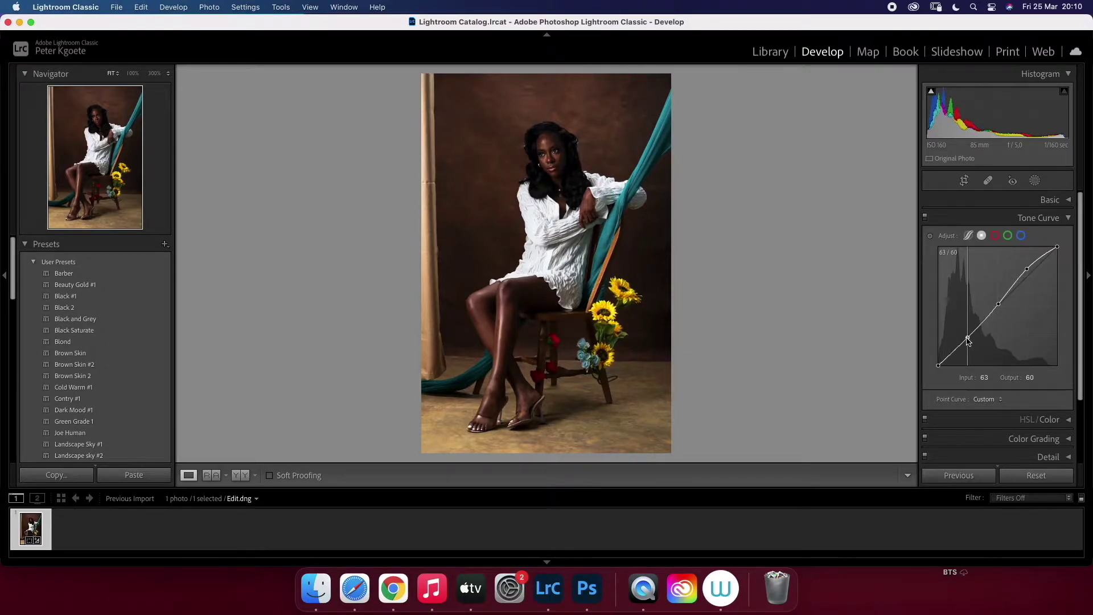
{"action": "left_click", "coordinate": [925, 217]}
{"action": "left_click", "coordinate": [925, 218]}
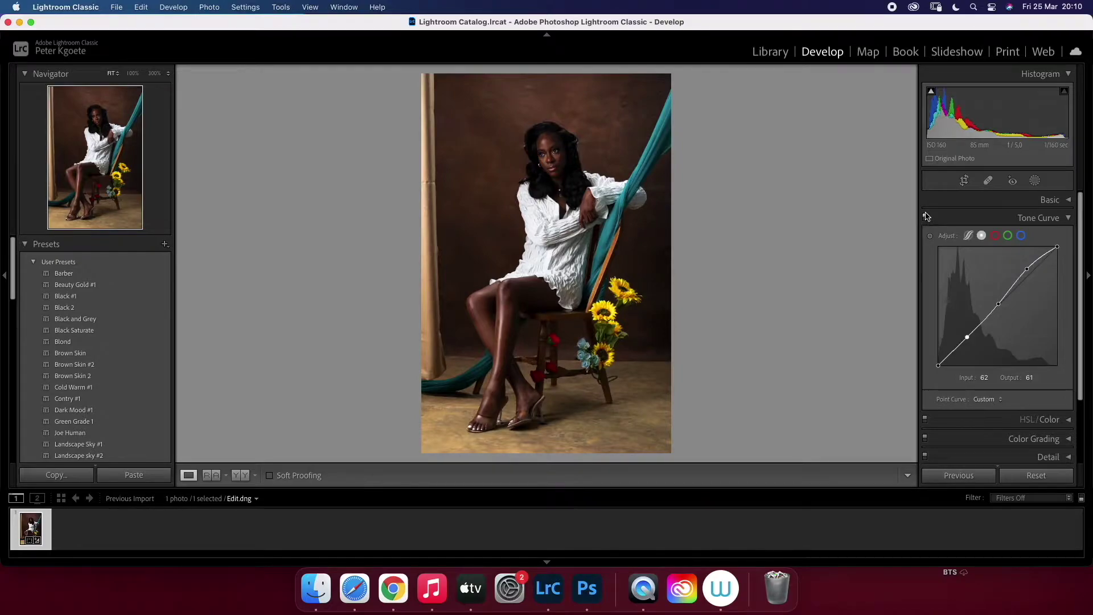
{"action": "left_click", "coordinate": [926, 217]}
{"action": "left_click", "coordinate": [1025, 218]}
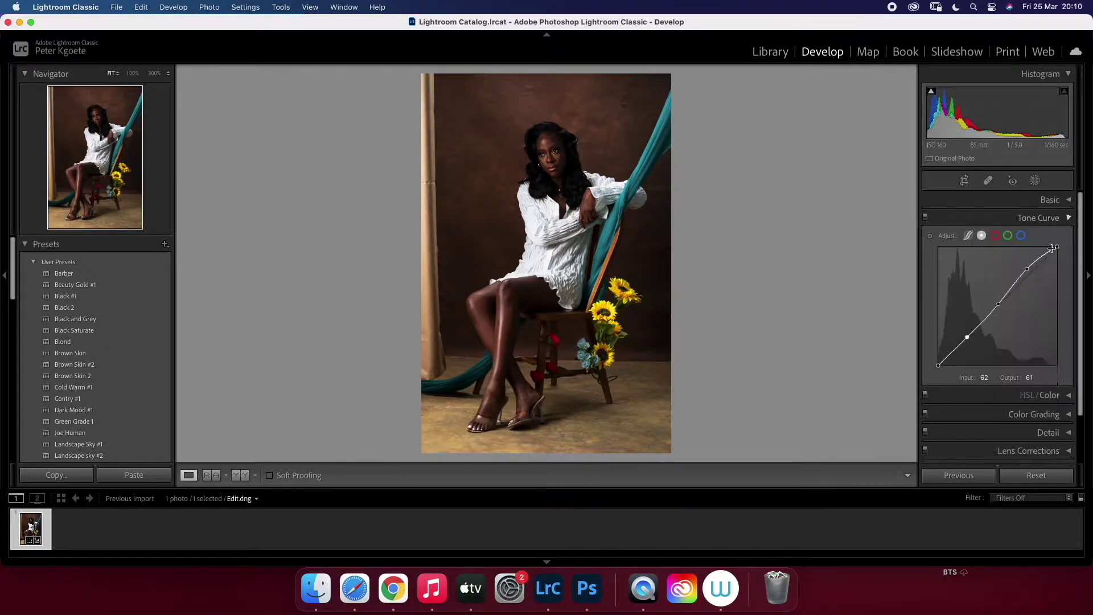
{"action": "left_click_drag", "start_coordinate": [1027, 269], "coordinate": [1028, 273]}
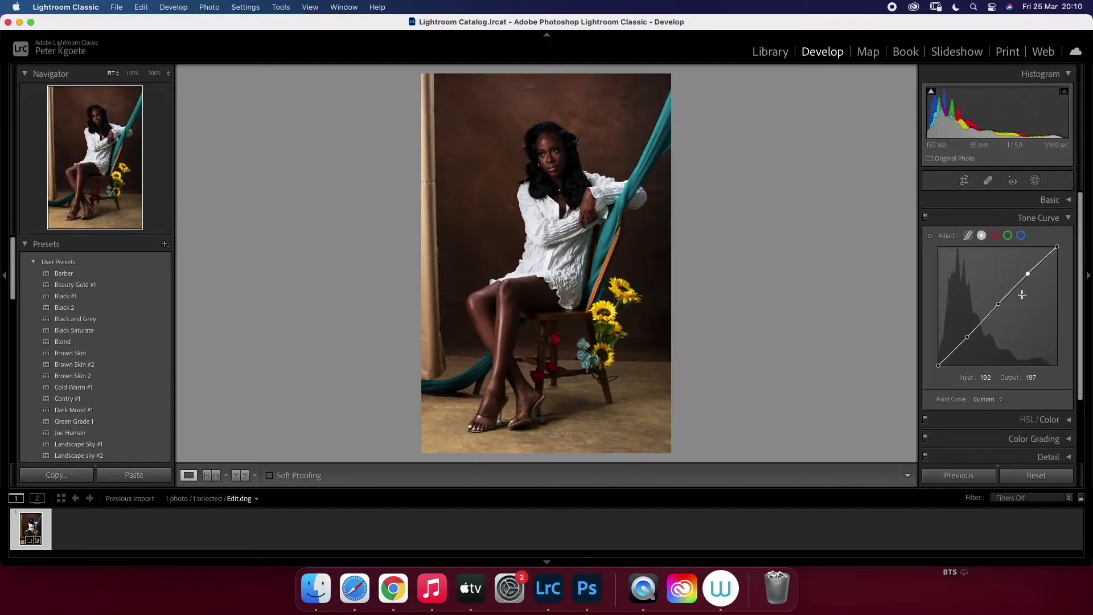
Lift the blue-channel midtones with a curve point, comparing the curve on and off
{"action": "left_click", "coordinate": [1021, 235]}
{"action": "left_click_drag", "start_coordinate": [998, 306], "coordinate": [997, 304]}
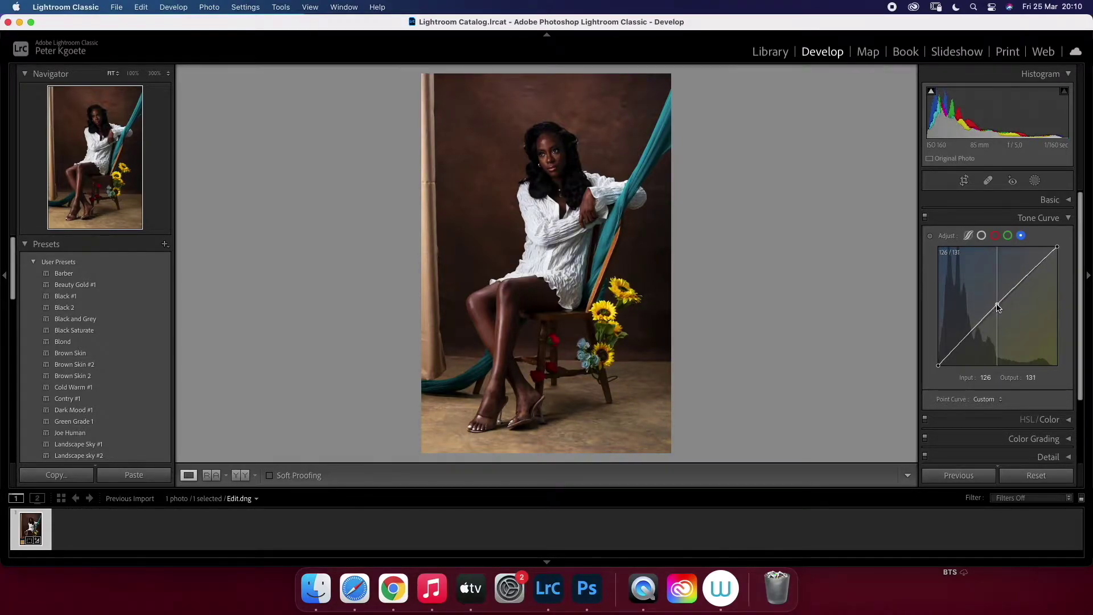
{"action": "left_click", "coordinate": [926, 218]}
{"action": "left_click_drag", "start_coordinate": [997, 306], "coordinate": [997, 309]}
{"action": "left_click", "coordinate": [926, 218]}
{"action": "left_click", "coordinate": [926, 219]}
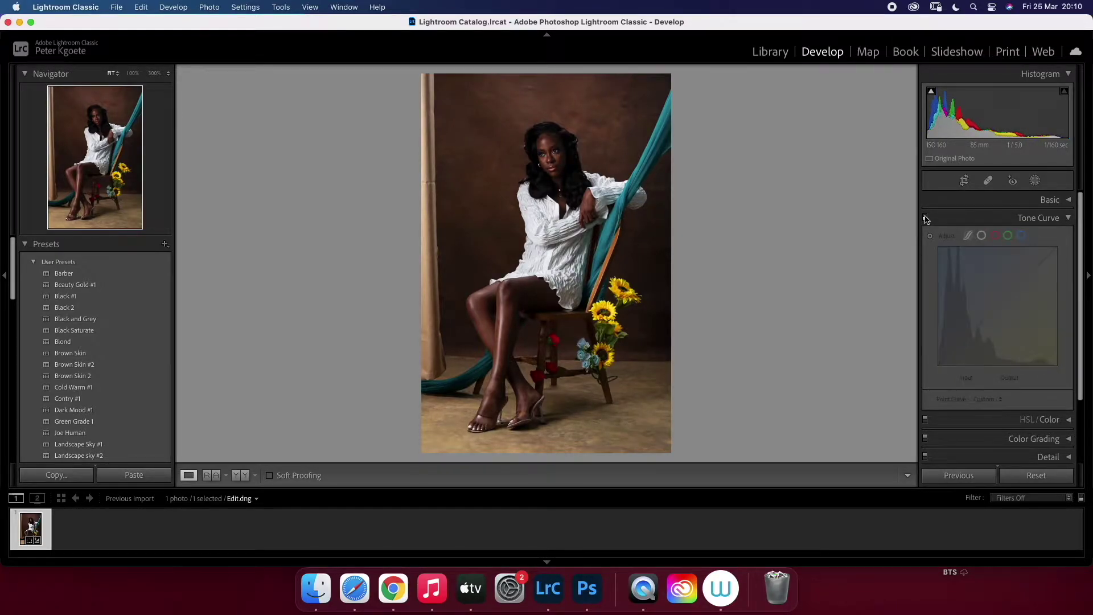
{"action": "left_click", "coordinate": [925, 219]}
{"action": "left_click", "coordinate": [1065, 219]}
{"action": "left_click", "coordinate": [1042, 235]}
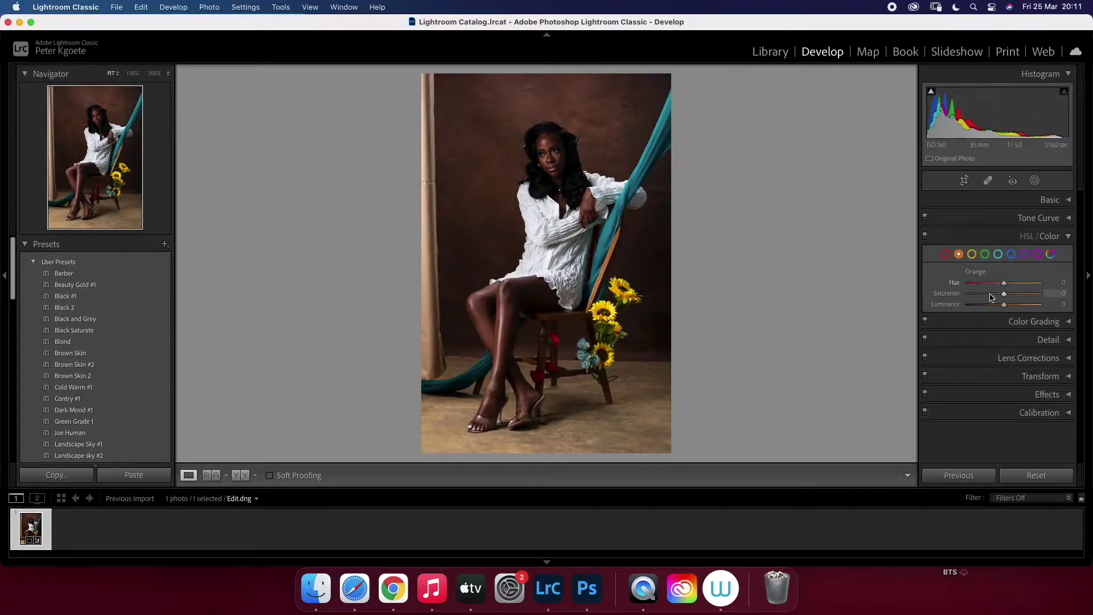
Slightly desaturate and darken the yellow sunflowers in HSL
{"action": "left_click", "coordinate": [972, 254]}
{"action": "left_click_drag", "start_coordinate": [1004, 293], "coordinate": [974, 305]}
{"action": "double_click", "coordinate": [996, 293]}
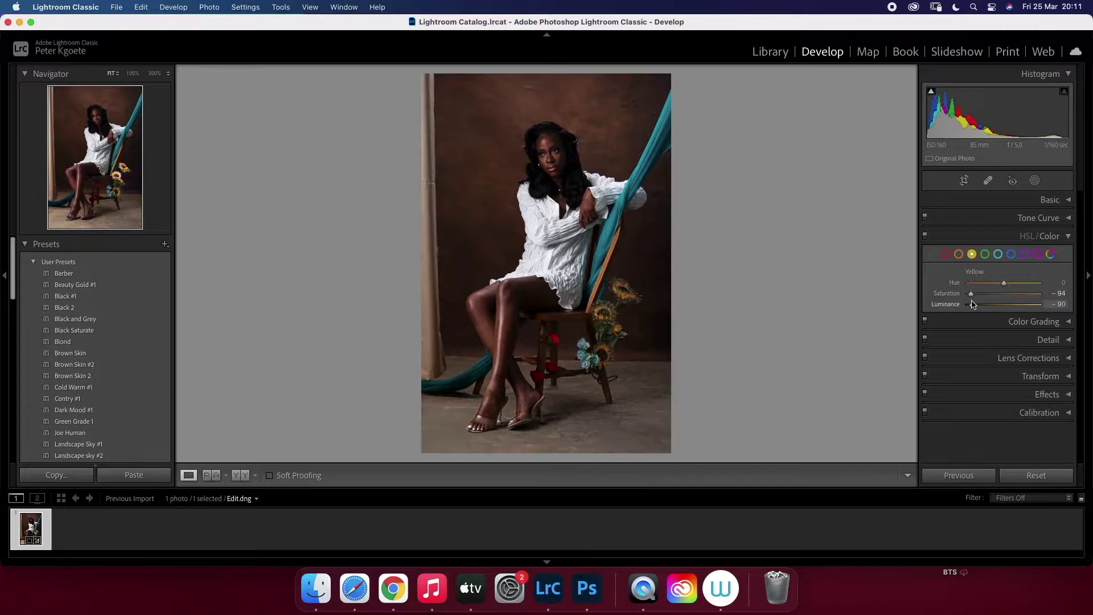
{"action": "double_click", "coordinate": [974, 305]}
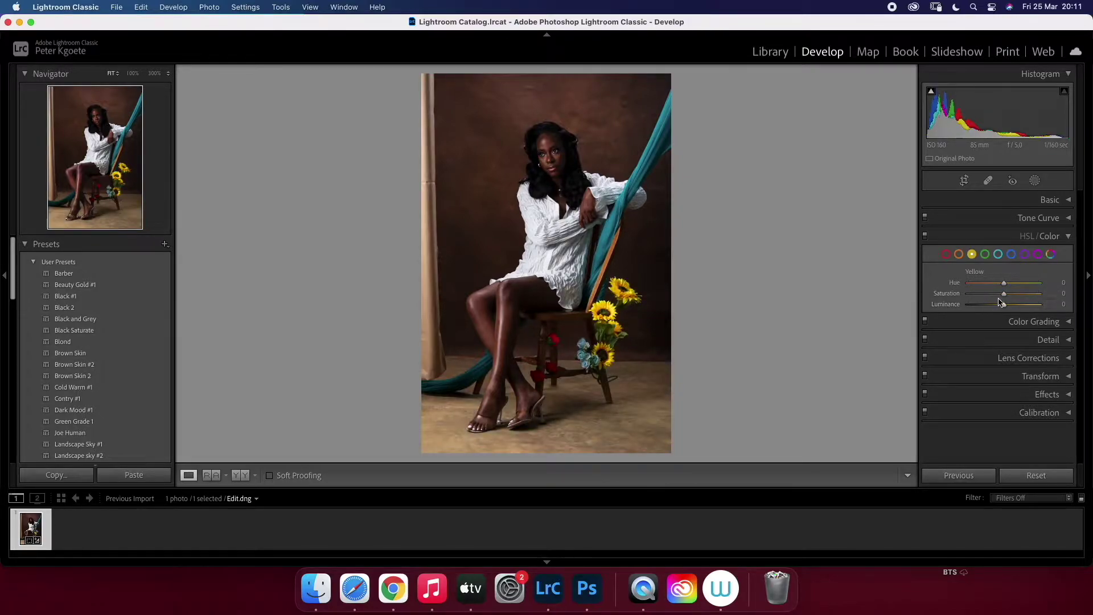
{"action": "mouse_move", "coordinate": [994, 295]}
{"action": "left_mouse_down"}
{"action": "mouse_move", "coordinate": [976, 305]}
{"action": "mouse_move", "coordinate": [991, 295]}
{"action": "left_mouse_up"}
{"action": "mouse_move", "coordinate": [1004, 305]}
{"action": "left_mouse_down"}
{"action": "mouse_move", "coordinate": [993, 306]}
{"action": "mouse_move", "coordinate": [1002, 310]}
{"action": "left_mouse_up"}
Compare HSL on a face close-up and adjust the orange skin tones
{"action": "left_click", "coordinate": [959, 254]}
{"action": "left_click", "coordinate": [925, 235]}
{"action": "left_click", "coordinate": [925, 236]}
{"action": "left_click", "coordinate": [925, 235]}
{"action": "left_click", "coordinate": [926, 236]}
{"action": "left_click", "coordinate": [925, 237]}
{"action": "left_click", "coordinate": [926, 236]}
{"action": "left_click", "coordinate": [561, 169]}
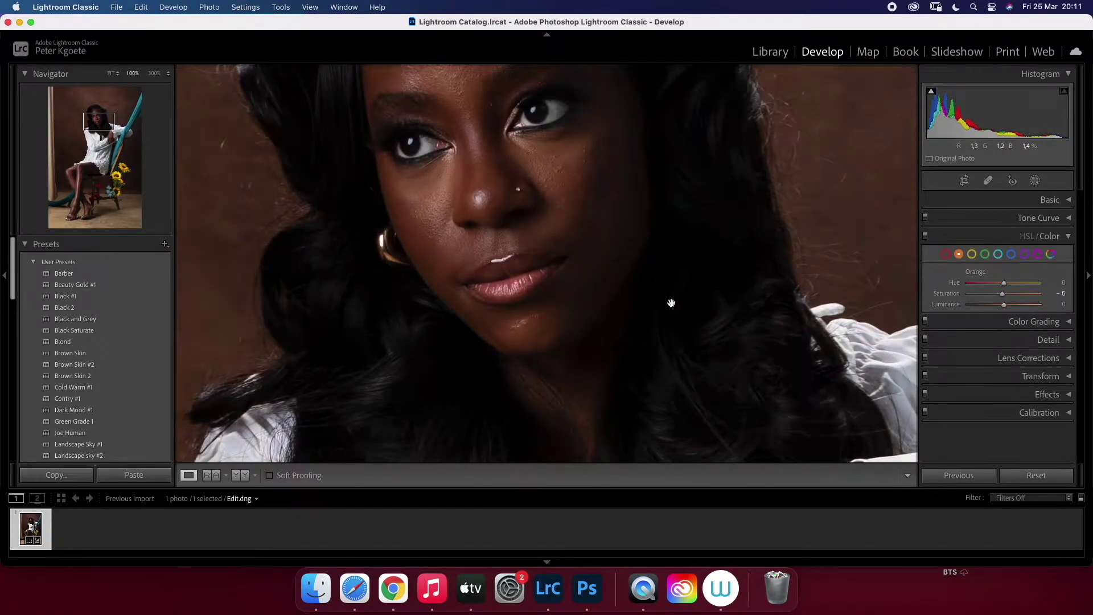
{"action": "left_click", "coordinate": [692, 286]}
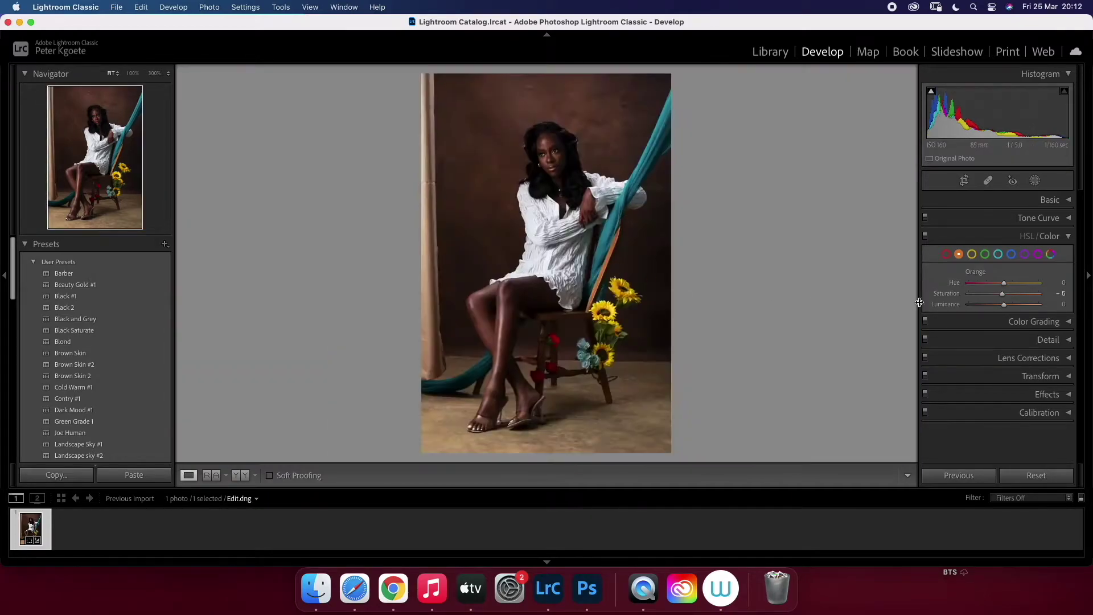
{"action": "left_click_drag", "start_coordinate": [1004, 304], "coordinate": [1017, 303]}
{"action": "left_click", "coordinate": [1051, 237]}
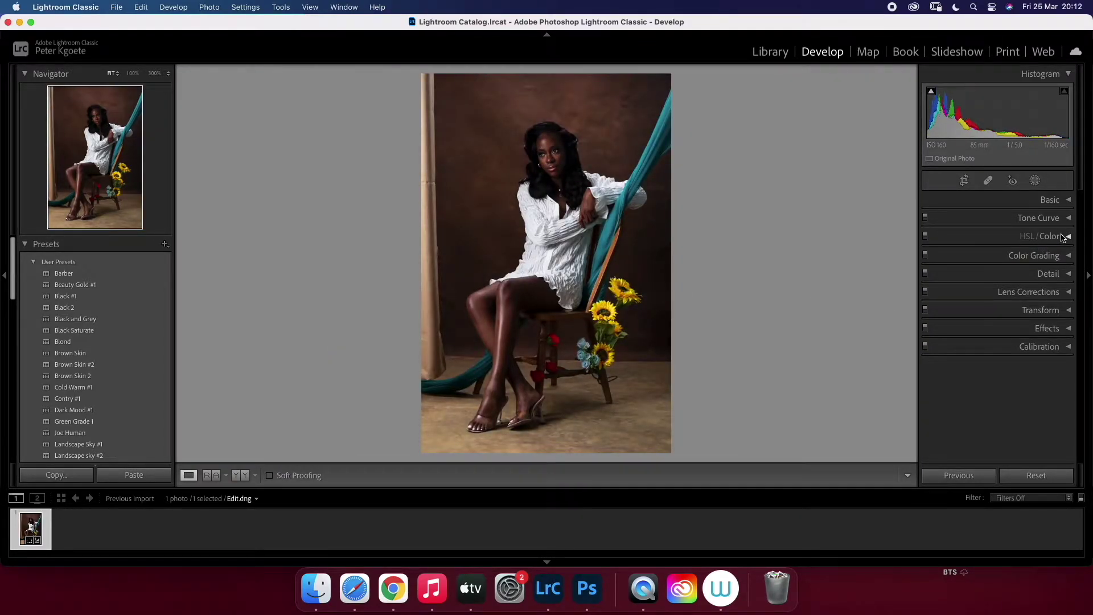
{"action": "left_click", "coordinate": [1046, 237]}
Boost blue saturation to +30 and luminance to about +80, comparing with HSL toggled
{"action": "left_click", "coordinate": [1012, 255]}
{"action": "left_click_drag", "start_coordinate": [1004, 294], "coordinate": [1039, 294]}
{"action": "left_click", "coordinate": [1009, 294]}
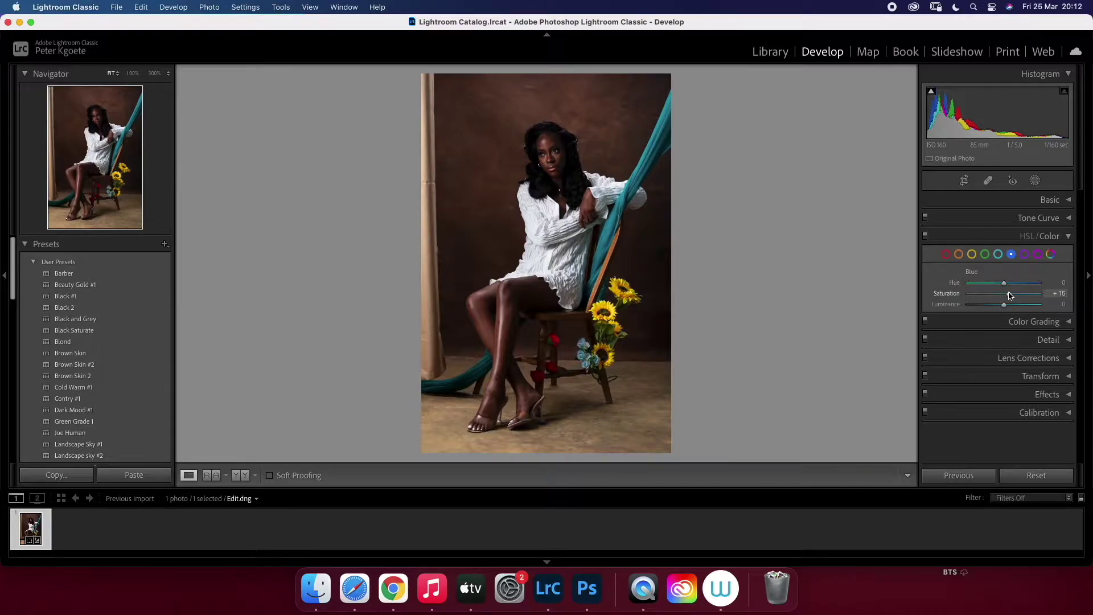
{"action": "left_click_drag", "start_coordinate": [1004, 305], "coordinate": [1029, 309]}
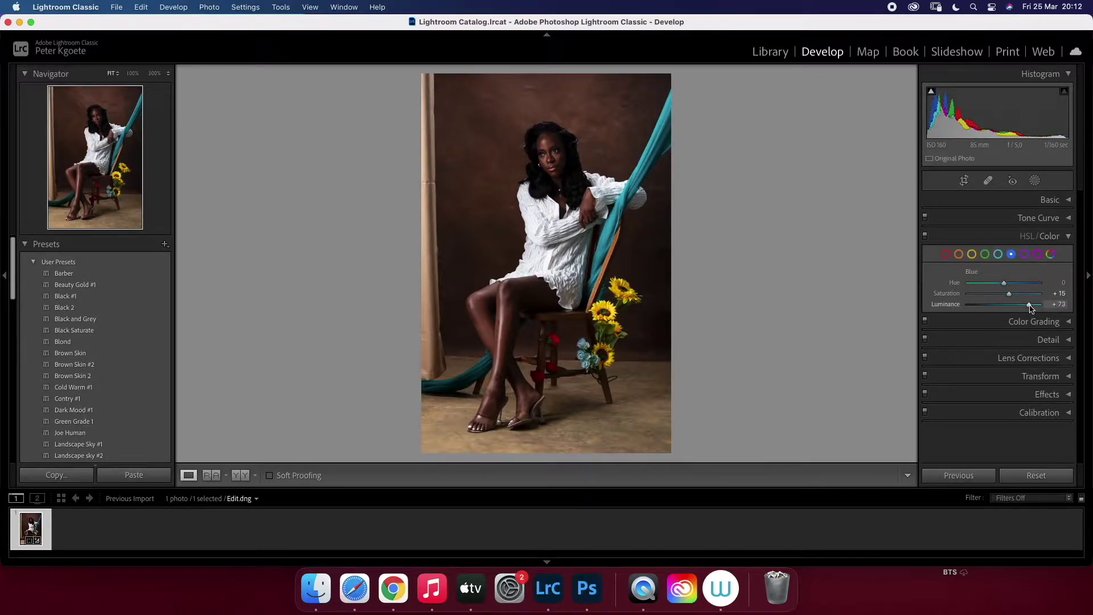
{"action": "left_click", "coordinate": [925, 236]}
{"action": "left_click", "coordinate": [926, 236]}
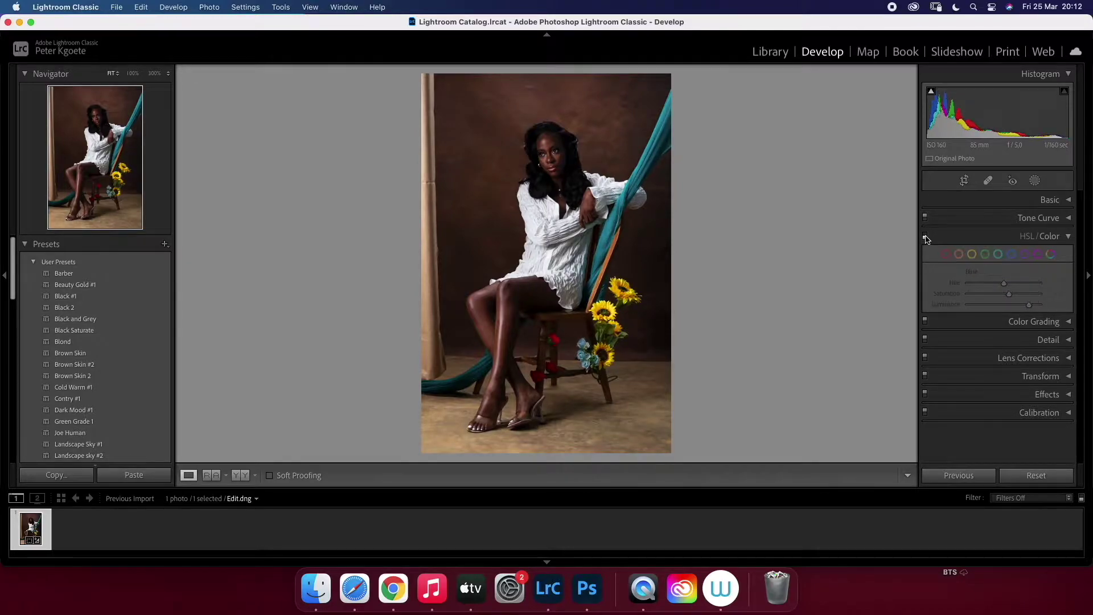
{"action": "left_click_drag", "start_coordinate": [1009, 294], "coordinate": [1015, 296]}
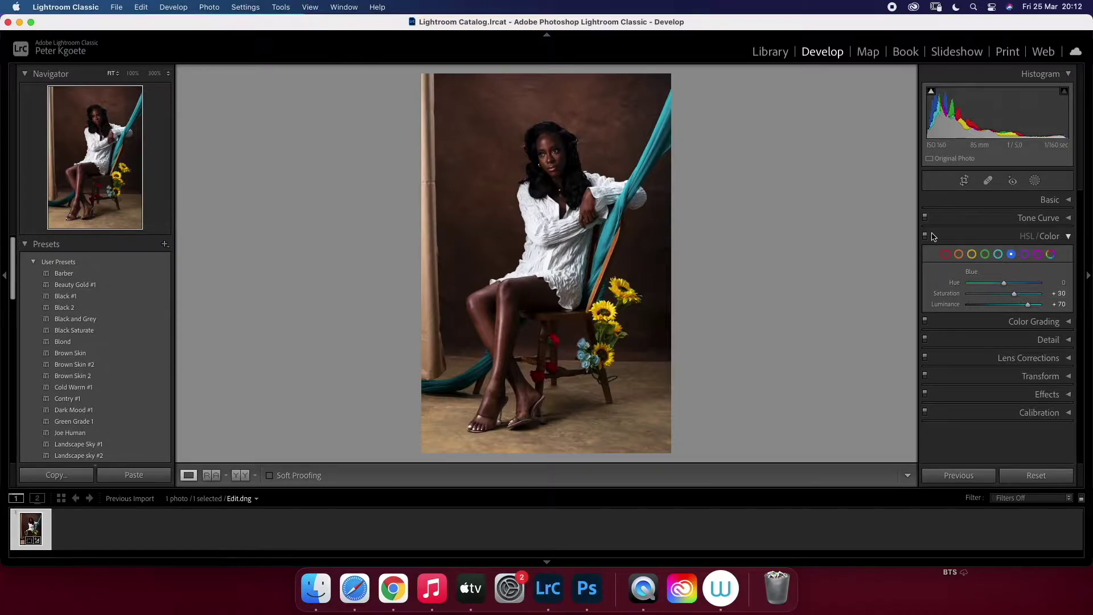
{"action": "left_click", "coordinate": [934, 236]}
{"action": "left_click", "coordinate": [926, 236]}
{"action": "left_click", "coordinate": [925, 235]}
{"action": "left_click", "coordinate": [1048, 238]}
{"action": "left_click_drag", "start_coordinate": [1027, 307], "coordinate": [1024, 307]}
Mute aqua saturation to -7 and lift aqua luminance to +27 for the teal cloth
{"action": "left_click", "coordinate": [999, 254]}
{"action": "mouse_move", "coordinate": [1004, 294]}
{"action": "left_mouse_down"}
{"action": "mouse_move", "coordinate": [965, 294]}
{"action": "mouse_move", "coordinate": [1039, 295]}
{"action": "left_mouse_up"}
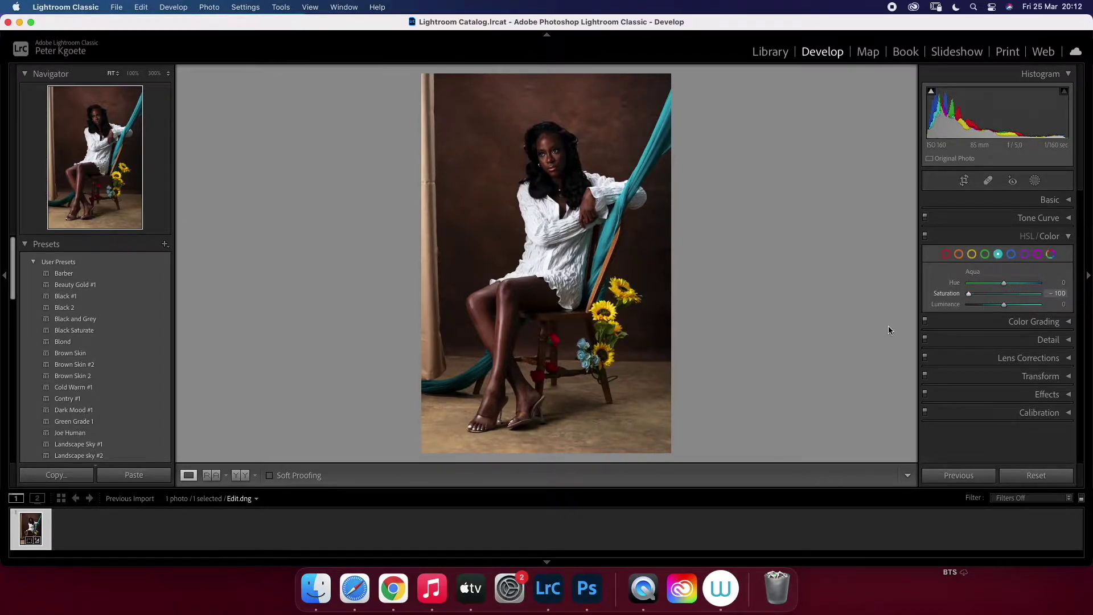
{"action": "mouse_move", "coordinate": [968, 293]}
{"action": "left_mouse_down"}
{"action": "mouse_move", "coordinate": [1049, 305]}
{"action": "mouse_move", "coordinate": [965, 321]}
{"action": "mouse_move", "coordinate": [1012, 306]}
{"action": "left_mouse_up"}
{"action": "left_click", "coordinate": [926, 236]}
{"action": "left_click", "coordinate": [1063, 237]}
Keep the midtone and shadow wheels neutral and tint the highlights faintly green
{"action": "left_click", "coordinate": [1044, 255]}
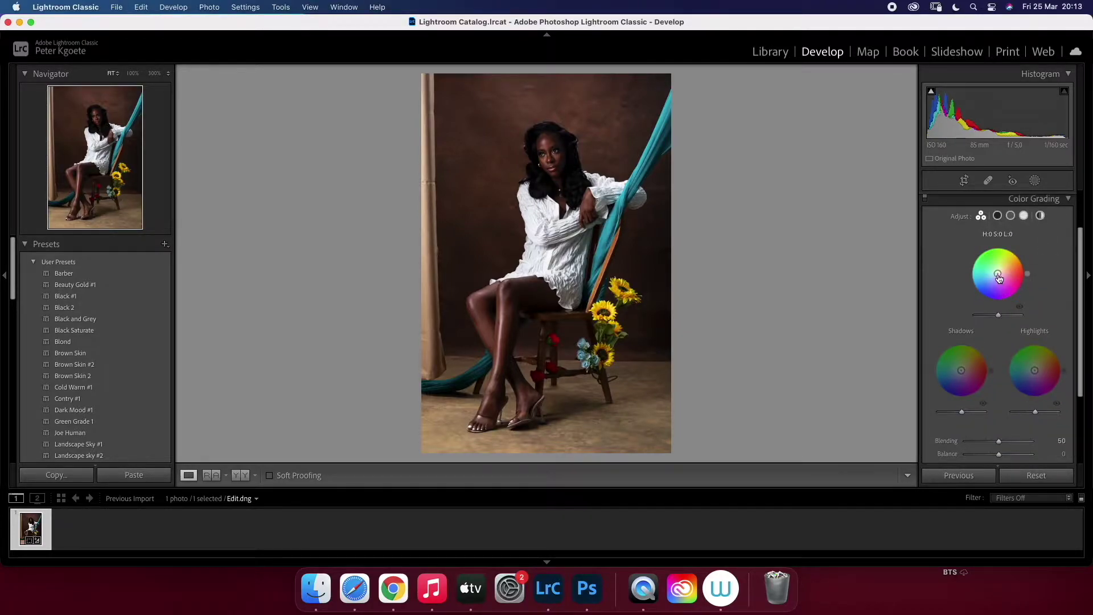
{"action": "left_click", "coordinate": [925, 199]}
{"action": "left_click", "coordinate": [926, 198]}
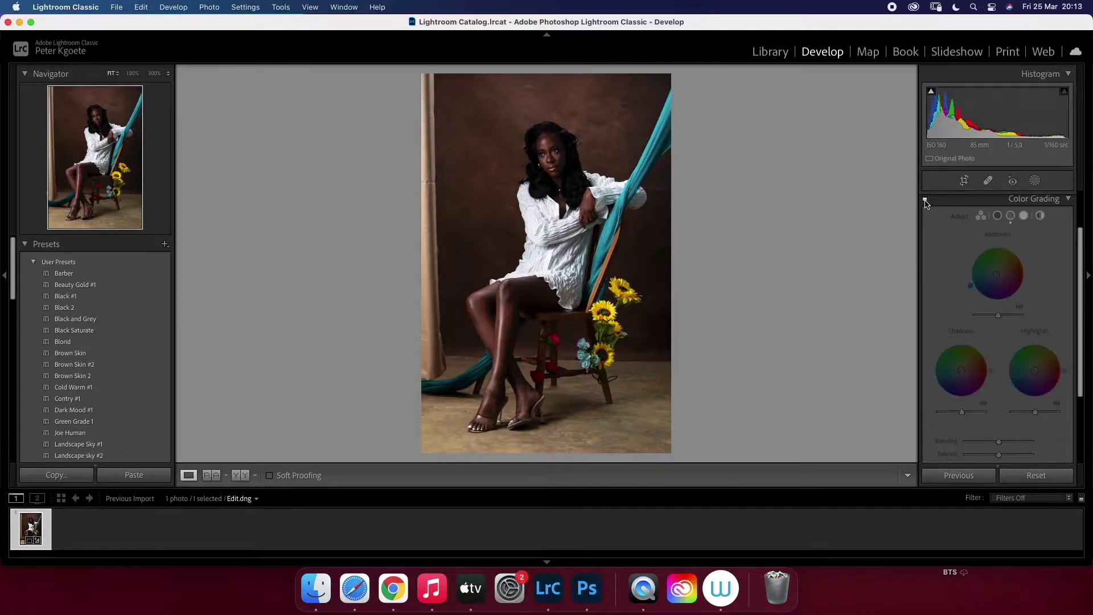
{"action": "left_click_drag", "start_coordinate": [1002, 275], "coordinate": [997, 273]}
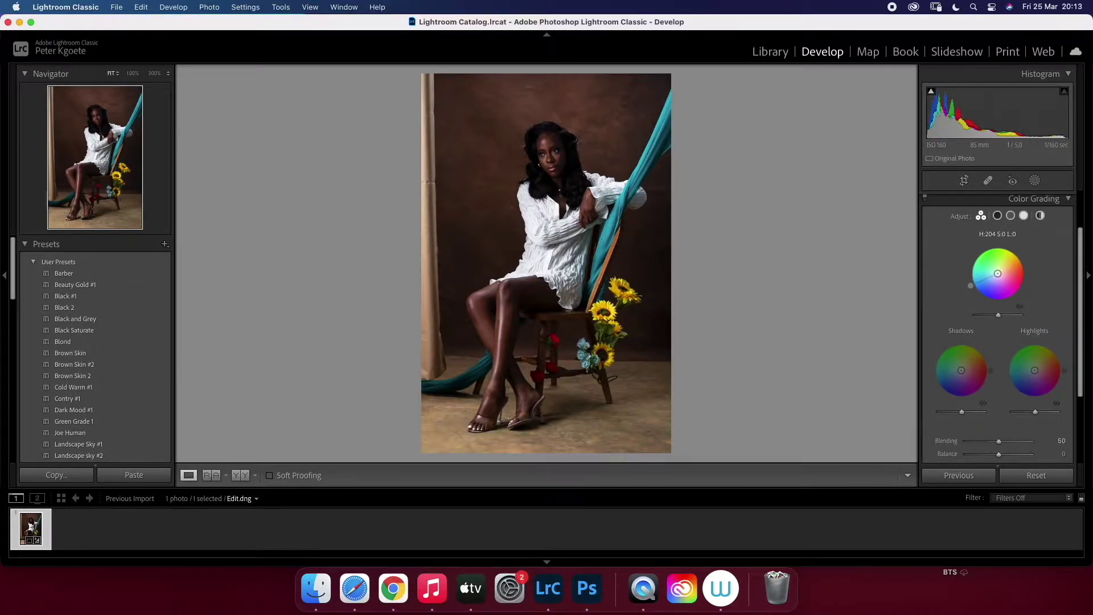
{"action": "left_click_drag", "start_coordinate": [961, 370], "coordinate": [963, 368]}
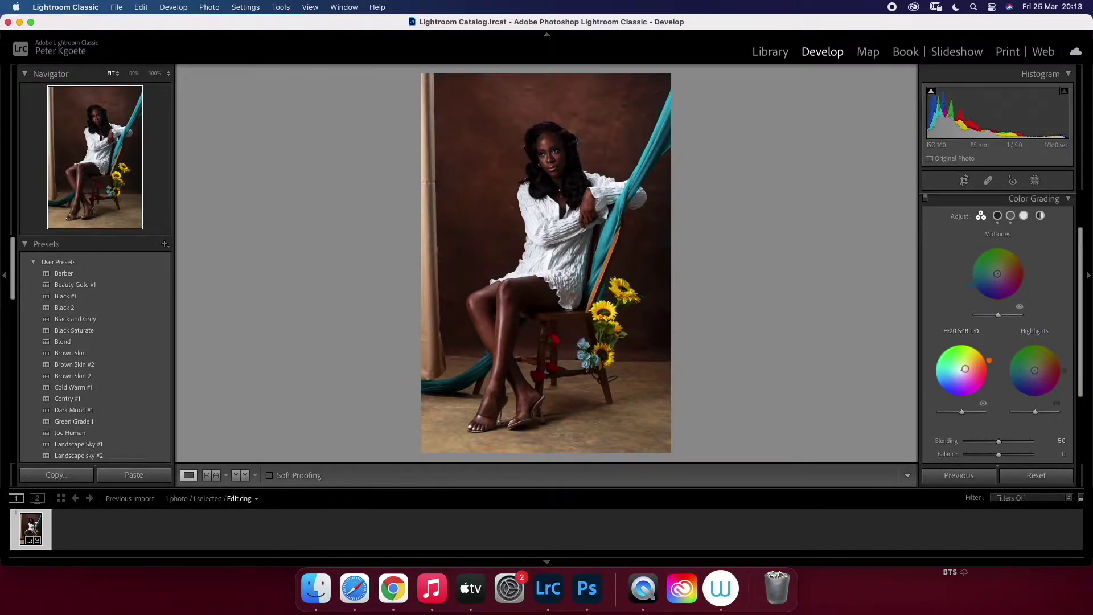
{"action": "left_click_drag", "start_coordinate": [964, 369], "coordinate": [962, 374]}
{"action": "left_click_drag", "start_coordinate": [1035, 370], "coordinate": [1035, 370]}
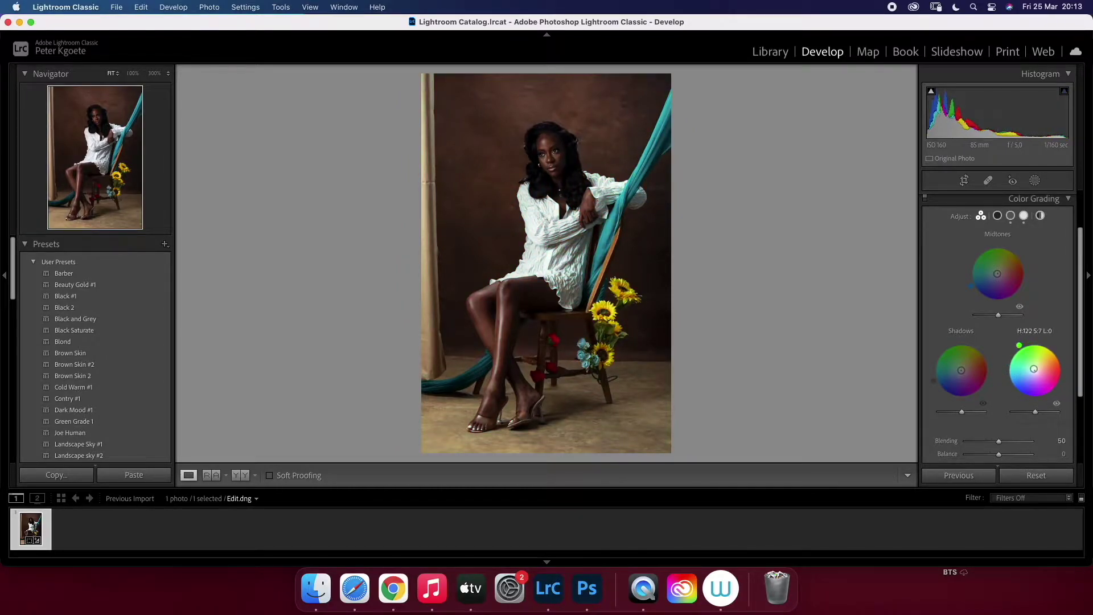
Compare the graded portrait side by side before/after, zoomed on the face, then return to single view
{"action": "scroll", "coordinate": [940, 228], "scroll_direction": "up", "scroll_amount": 1}
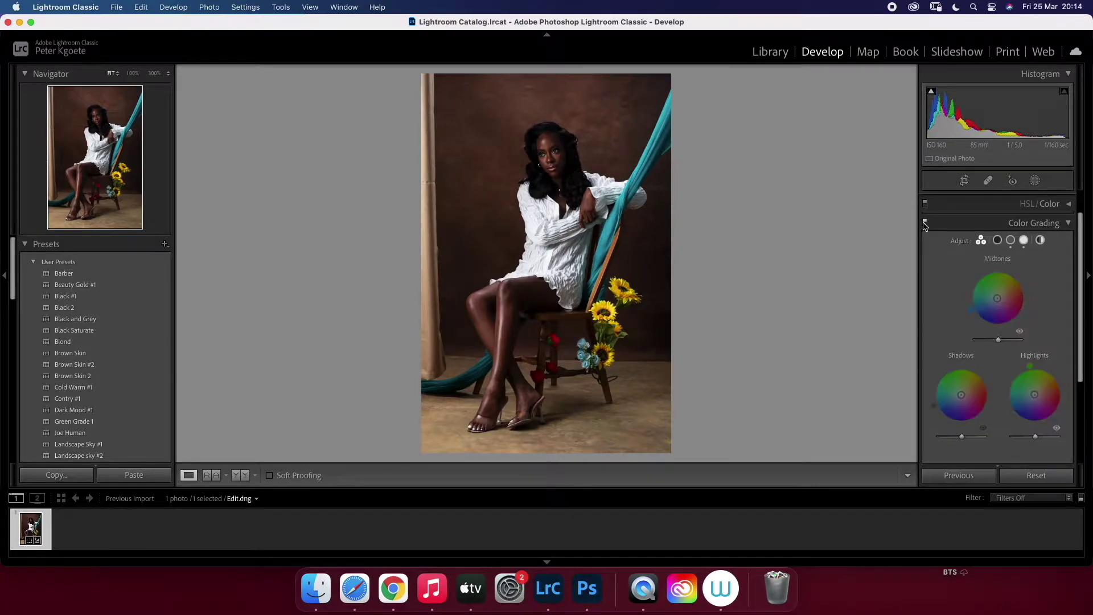
{"action": "left_click", "coordinate": [244, 475]}
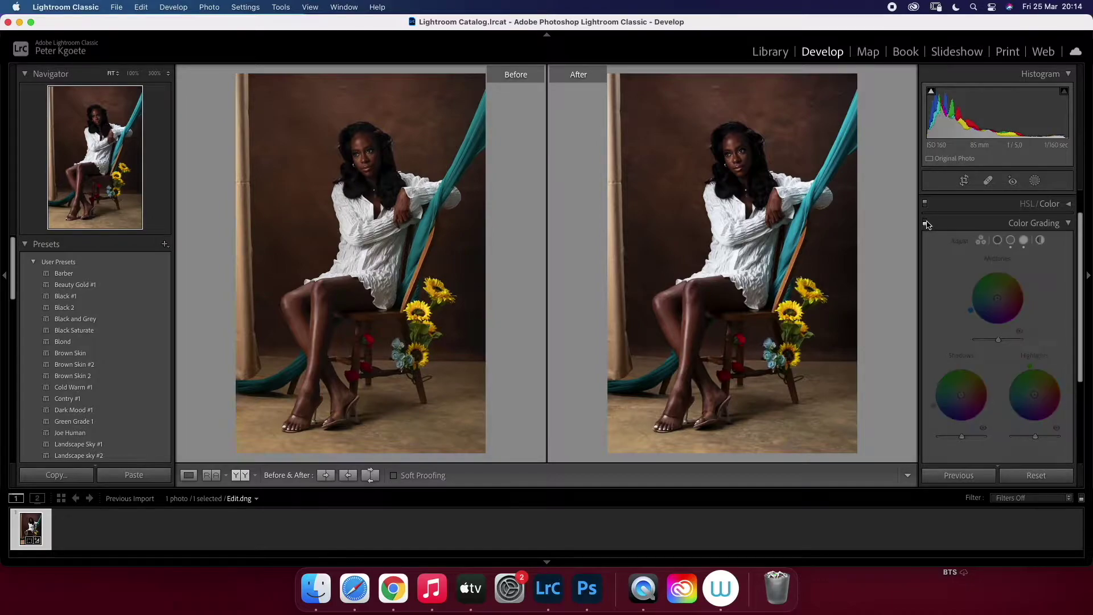
{"action": "left_click", "coordinate": [714, 159]}
{"action": "left_click", "coordinate": [925, 223]}
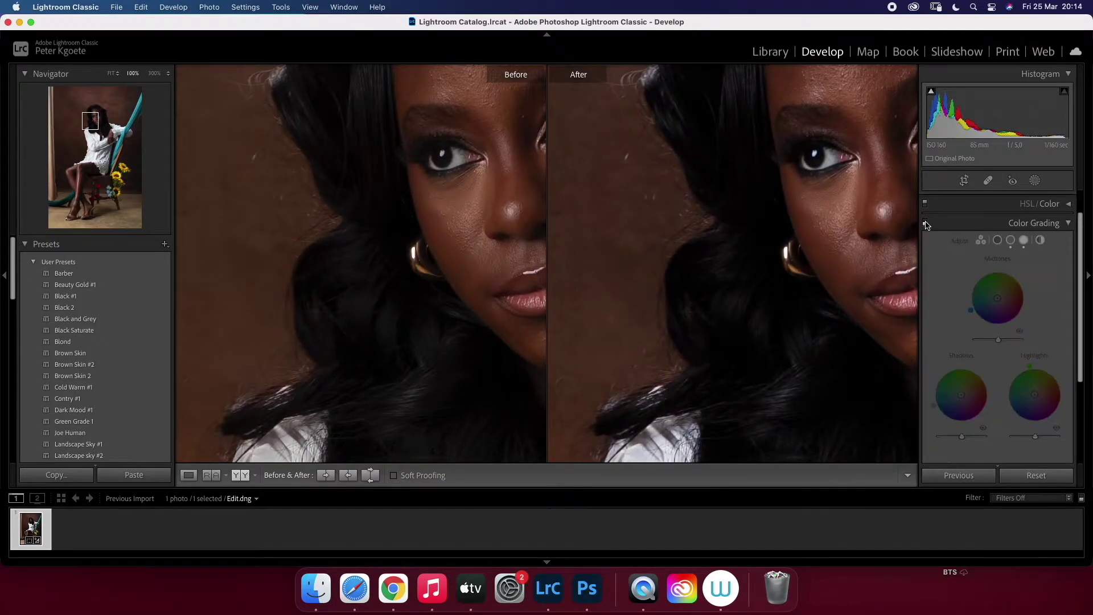
{"action": "left_click", "coordinate": [925, 223]}
{"action": "left_click", "coordinate": [703, 310]}
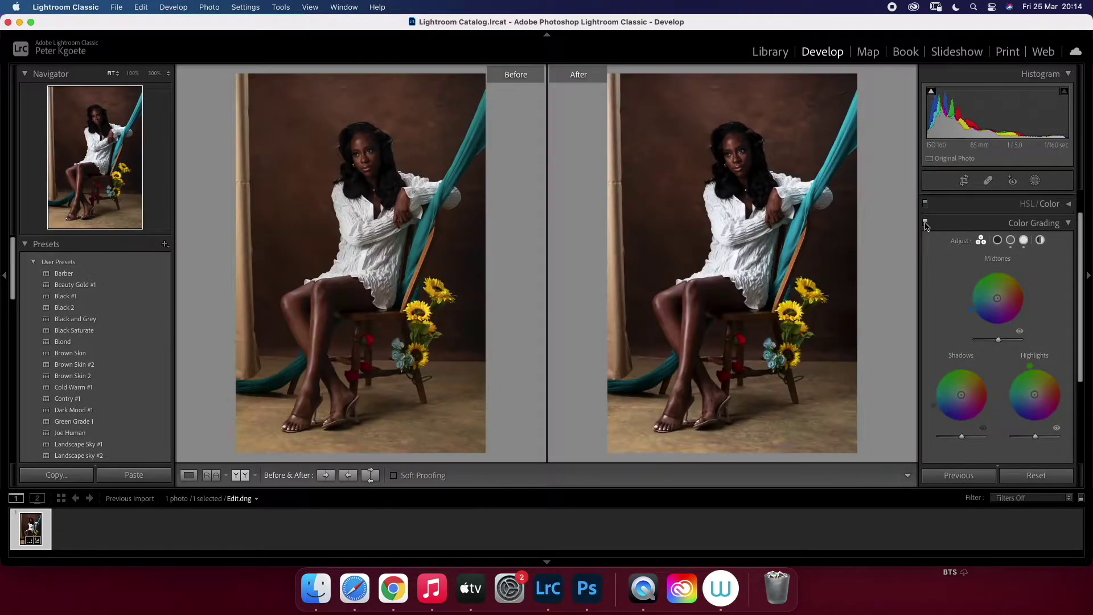
{"action": "key", "text": "y"}
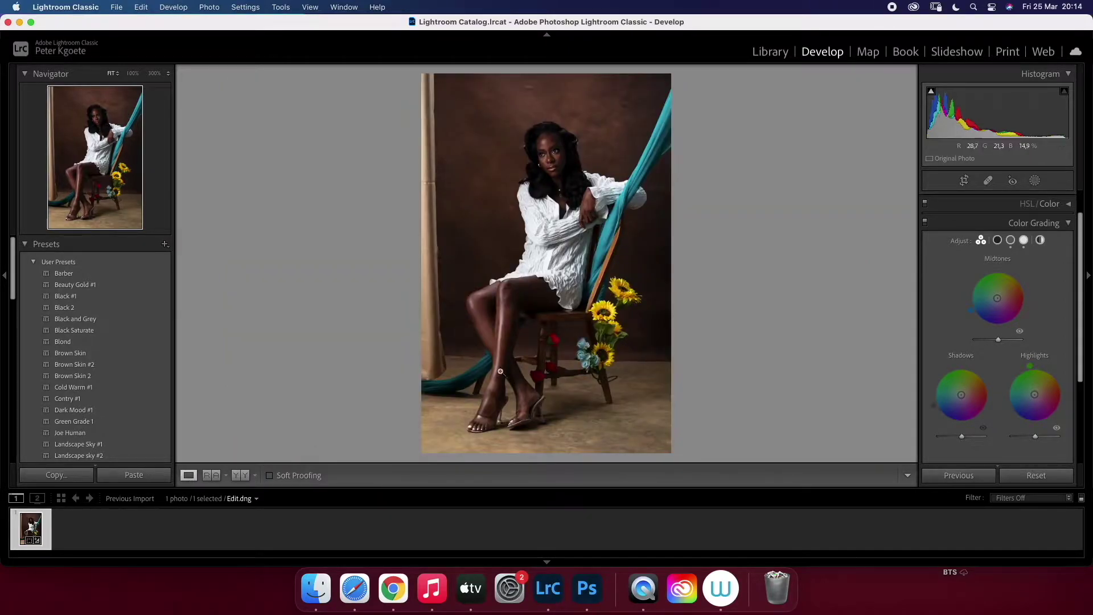
{"action": "scroll", "coordinate": [1025, 306], "scroll_direction": "down", "scroll_amount": 1}
{"action": "left_click", "coordinate": [1042, 207]}
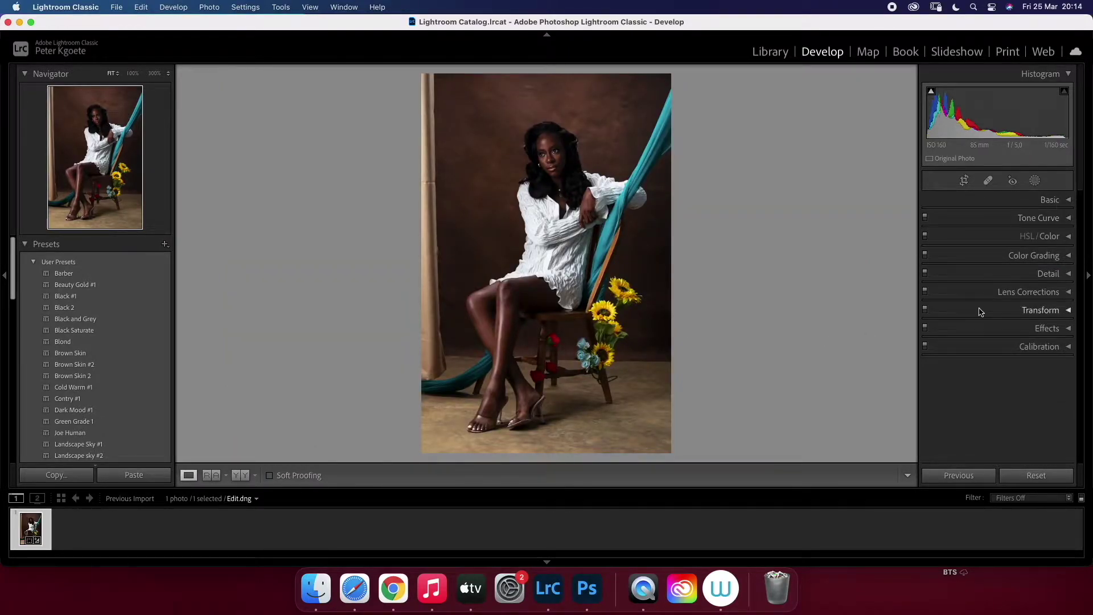
Enable Remove Chromatic Aberration, leaving lens profile correction off
{"action": "left_click", "coordinate": [1028, 291]}
{"action": "left_click", "coordinate": [932, 324]}
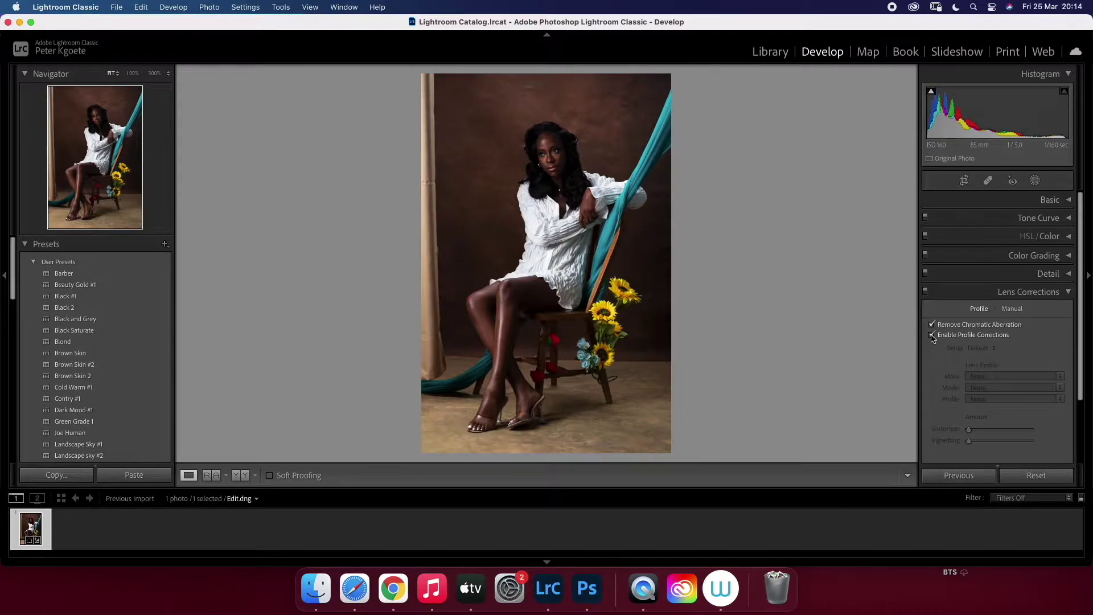
{"action": "left_click", "coordinate": [932, 335]}
{"action": "left_click", "coordinate": [932, 334]}
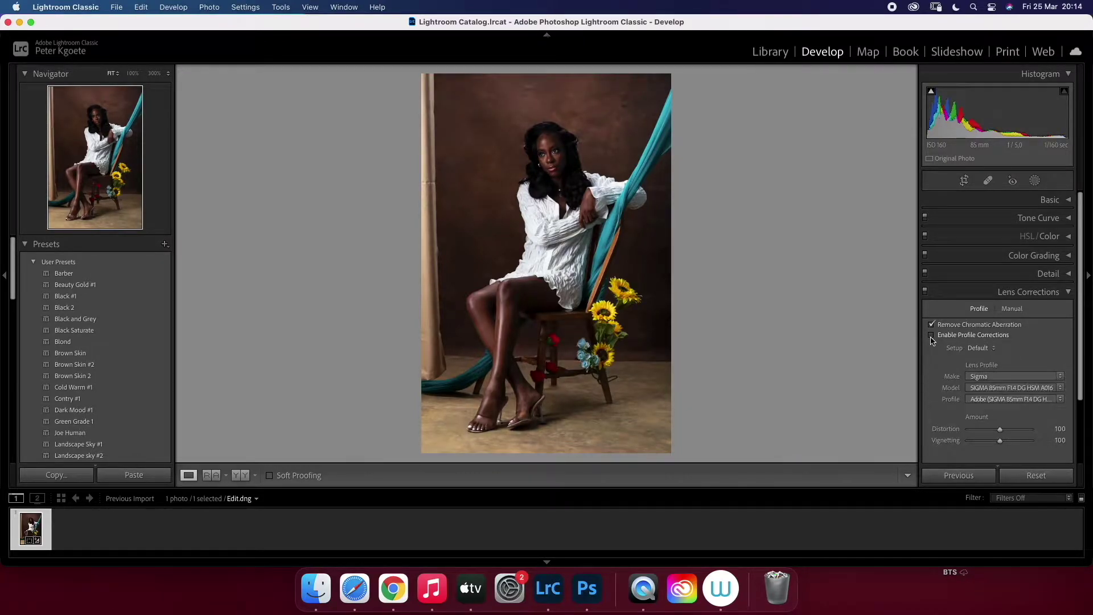
{"action": "left_click", "coordinate": [1029, 291]}
Raise the orange luminance slightly and compare against the original
{"action": "left_click", "coordinate": [1050, 236]}
{"action": "left_click", "coordinate": [959, 254]}
{"action": "left_click_drag", "start_coordinate": [1006, 308], "coordinate": [1008, 306]}
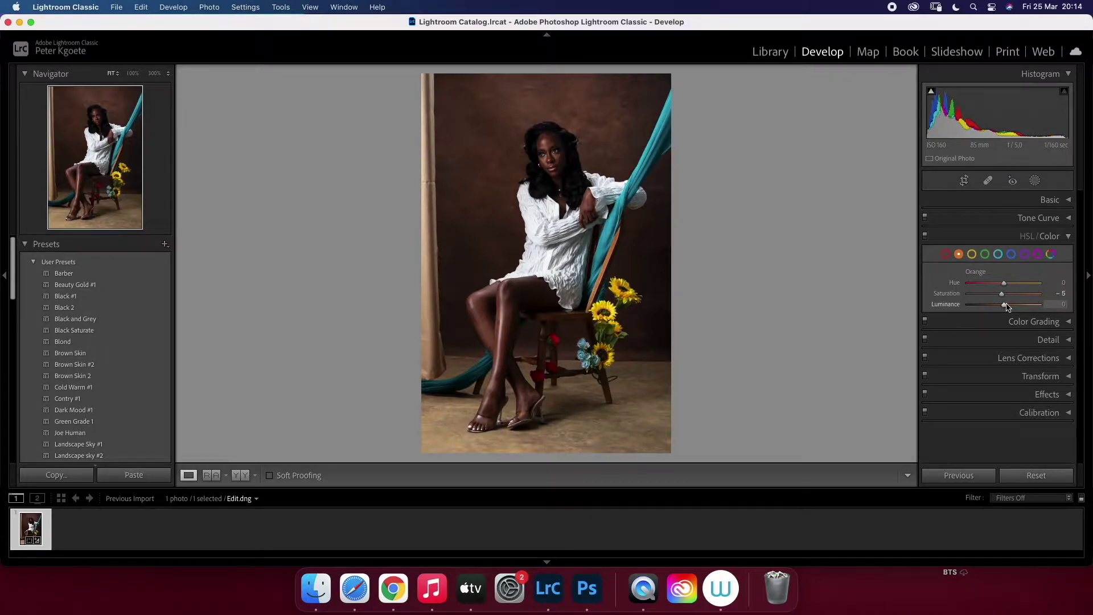
{"action": "key", "text": "backslash"}
{"action": "key", "text": "backslash"}
{"action": "key", "text": "backslash"}
{"action": "key", "text": "backslash"}
{"action": "key", "text": "backslash"}
{"action": "key", "text": "backslash"}
{"action": "left_click", "coordinate": [1064, 236]}
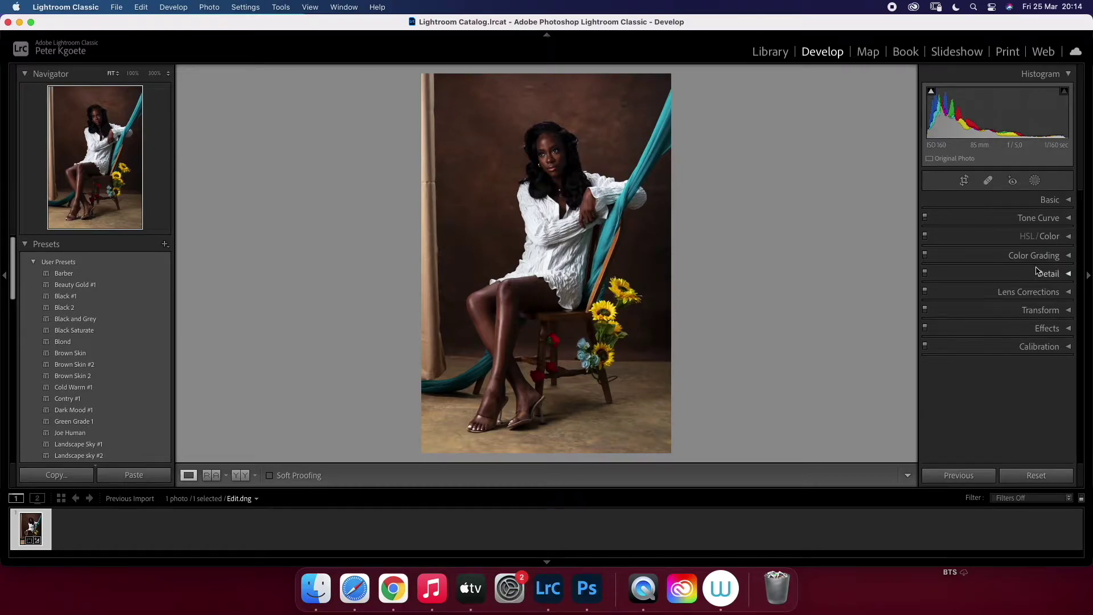
Set luminance noise reduction to 3 while checking the face at 100%
{"action": "left_click", "coordinate": [1037, 273]}
{"action": "left_click", "coordinate": [500, 164]}
{"action": "left_click_drag", "start_coordinate": [500, 163], "coordinate": [475, 317]}
{"action": "left_click_drag", "start_coordinate": [969, 362], "coordinate": [971, 366]}
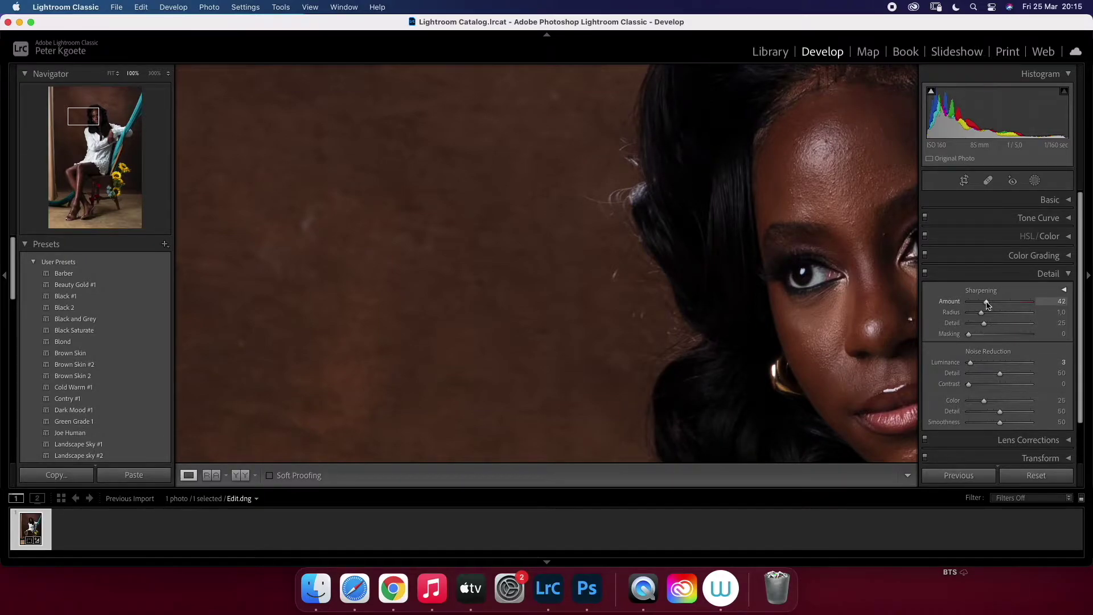
{"action": "left_click", "coordinate": [925, 274]}
{"action": "left_click", "coordinate": [926, 274]}
{"action": "left_click", "coordinate": [925, 274]}
{"action": "left_click", "coordinate": [926, 274]}
{"action": "left_click", "coordinate": [813, 315]}
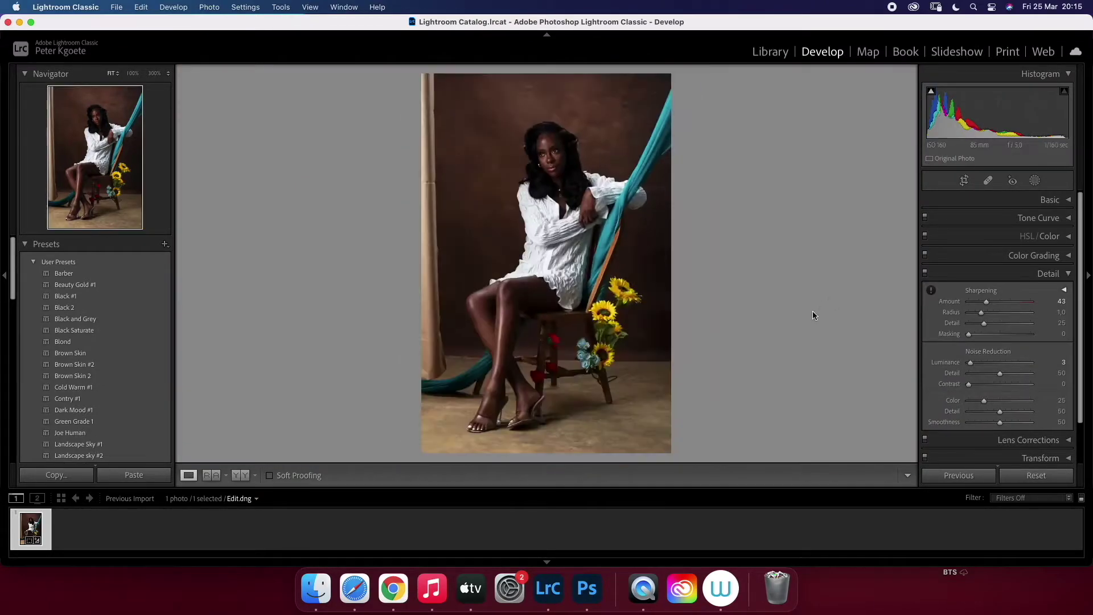
{"action": "left_click", "coordinate": [1051, 273]}
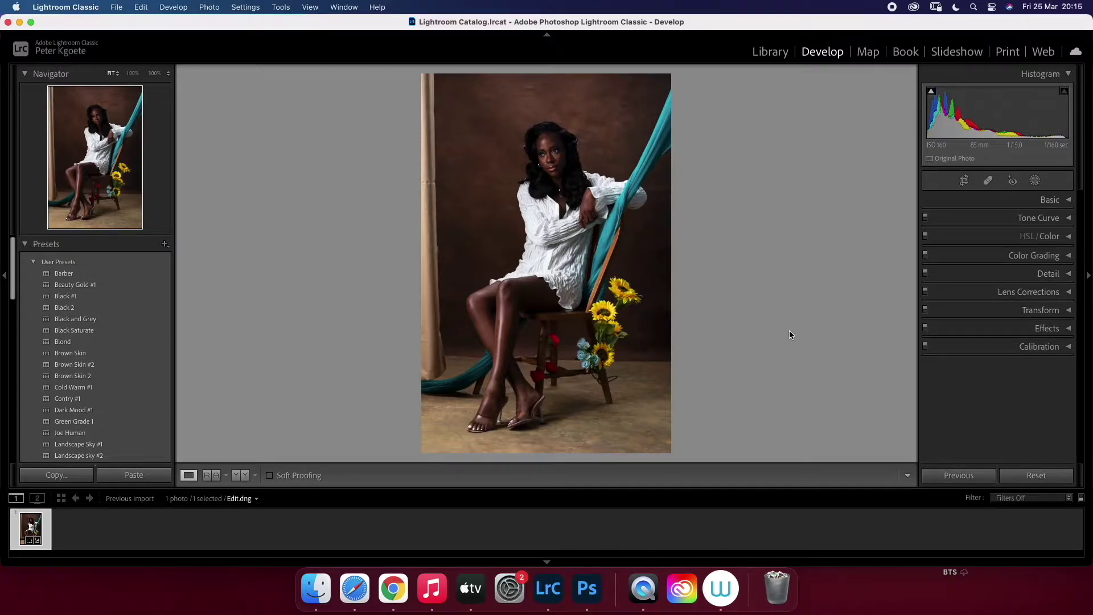
Set the Calibration Shadows Tint to -5 and compare the face with calibration off and on
{"action": "left_click", "coordinate": [1042, 346]}
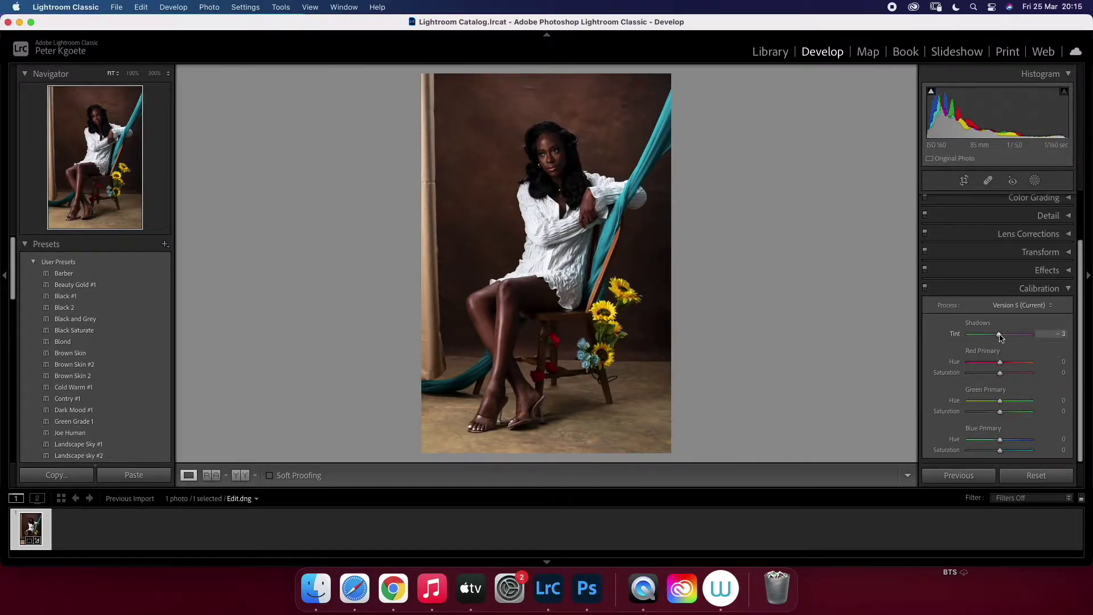
{"action": "left_click_drag", "start_coordinate": [1001, 337], "coordinate": [990, 340]}
{"action": "left_click_drag", "start_coordinate": [987, 342], "coordinate": [1000, 342]}
{"action": "left_click_drag", "start_coordinate": [998, 334], "coordinate": [1000, 334]}
{"action": "key", "text": "z"}
{"action": "left_click", "coordinate": [926, 288]}
{"action": "left_click", "coordinate": [926, 288]}
{"action": "key", "text": "z"}
{"action": "left_click", "coordinate": [926, 289]}
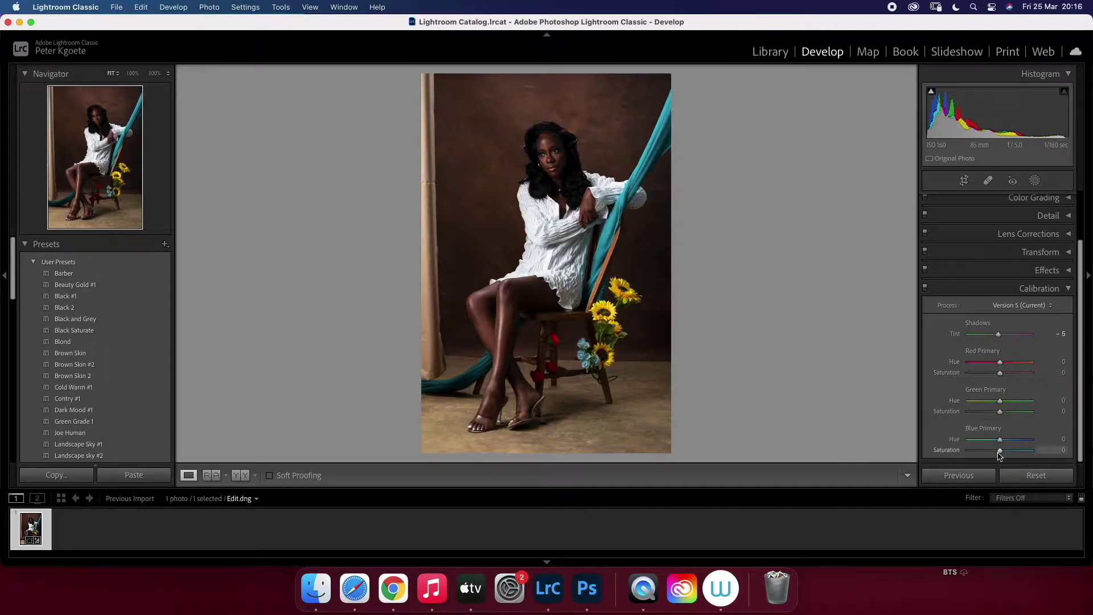
Set Green Primary Hue to -2 and Red Primary Hue to +1, checking against the original
{"action": "left_click_drag", "start_coordinate": [1000, 439], "coordinate": [1031, 440]}
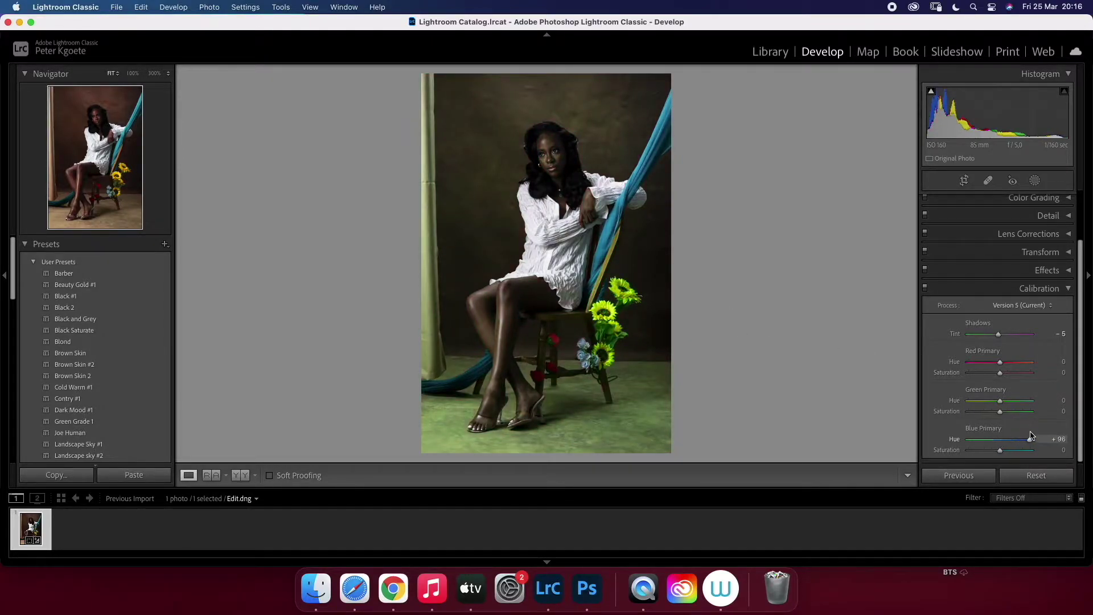
{"action": "double_click", "coordinate": [1031, 440]}
{"action": "left_click_drag", "start_coordinate": [1001, 401], "coordinate": [1004, 401]}
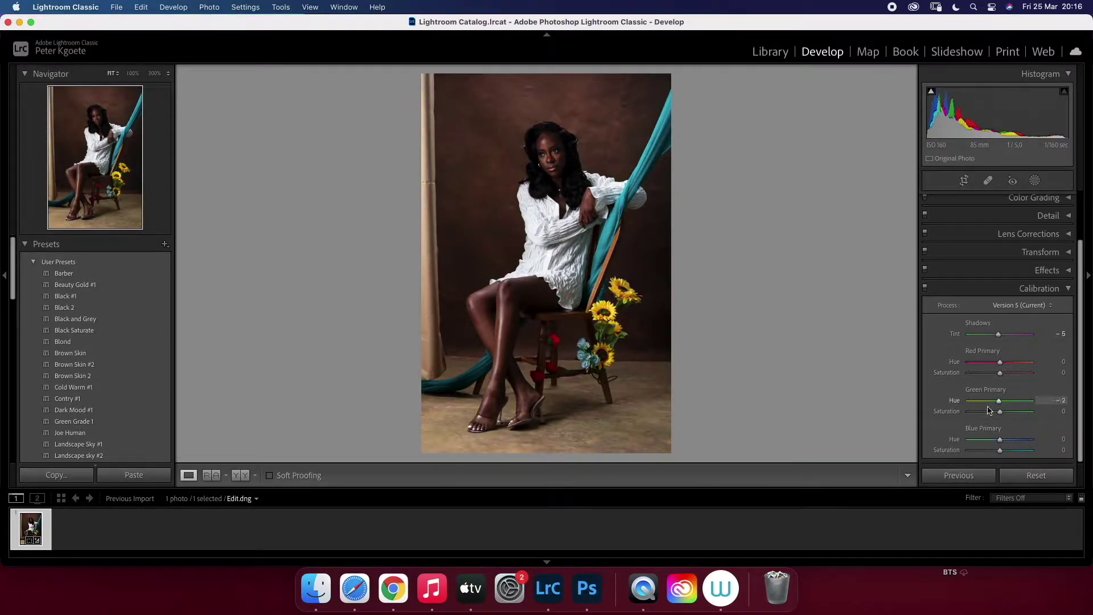
{"action": "left_click_drag", "start_coordinate": [1004, 401], "coordinate": [1001, 402]}
{"action": "left_click_drag", "start_coordinate": [1000, 363], "coordinate": [1004, 368]}
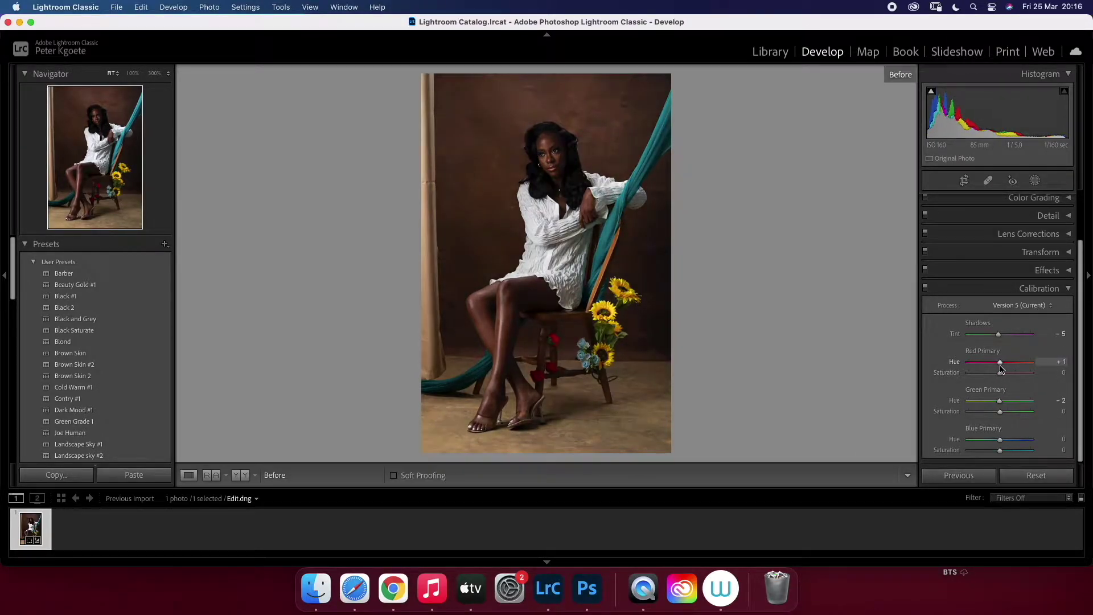
{"action": "left_click", "coordinate": [571, 156]}
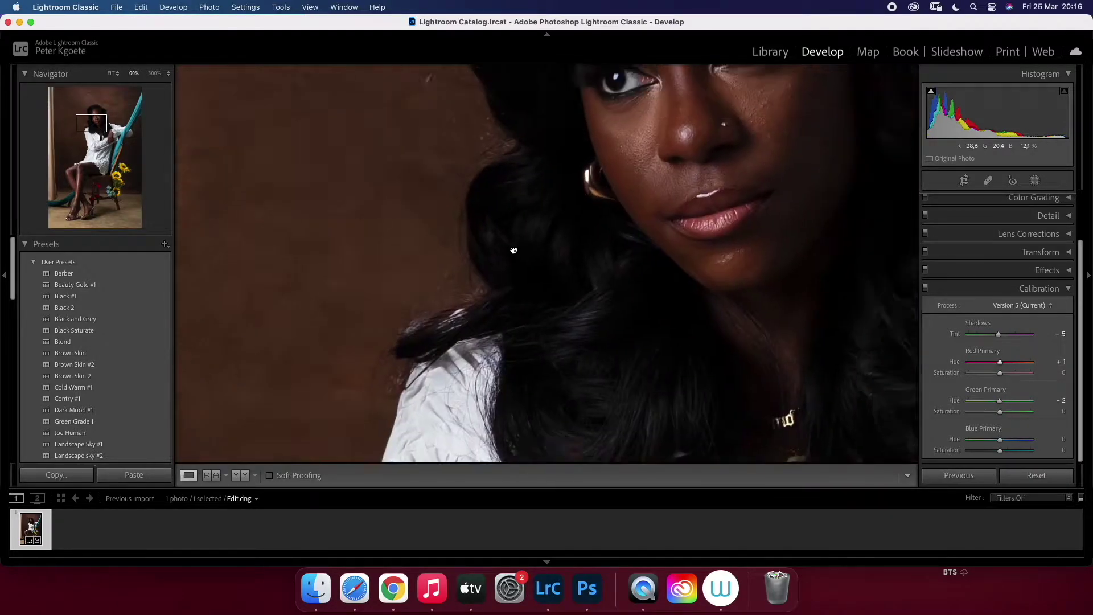
{"action": "key", "text": "backslash"}
{"action": "key", "text": "backslash"}
{"action": "key", "text": "backslash"}
{"action": "key", "text": "backslash"}
{"action": "key", "text": "backslash"}
{"action": "key", "text": "backslash"}
{"action": "left_click", "coordinate": [503, 293]}
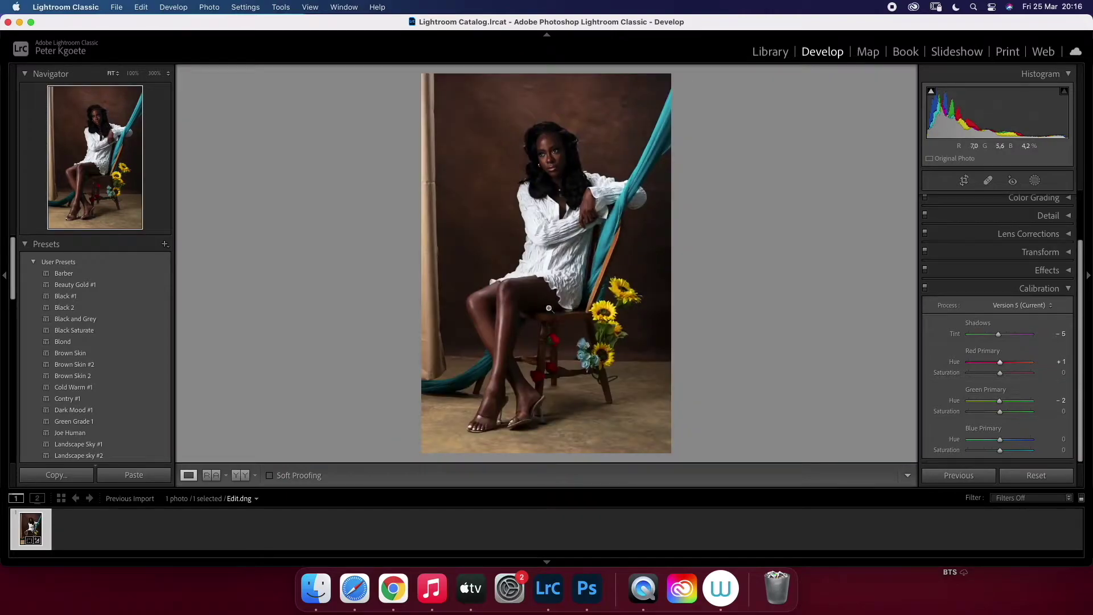
{"action": "left_click", "coordinate": [1039, 288]}
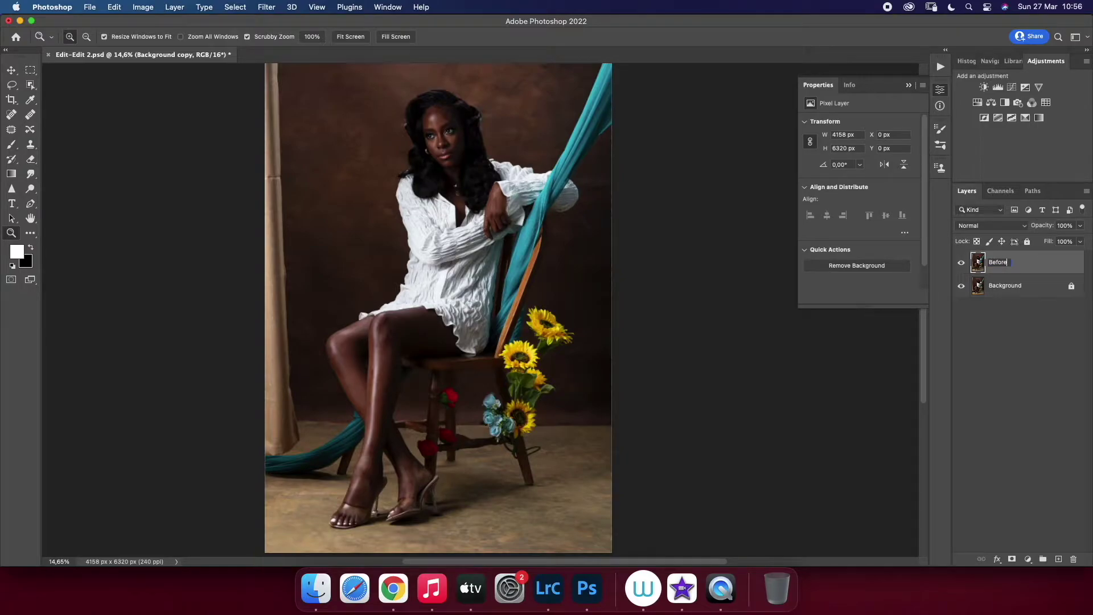
Name a layer 'Before Copy' and hide it, duplicate Background with Cmd+J, and open Filter > Liquify
{"action": "type", "text": " Copy"}
{"action": "key", "text": "Return"}
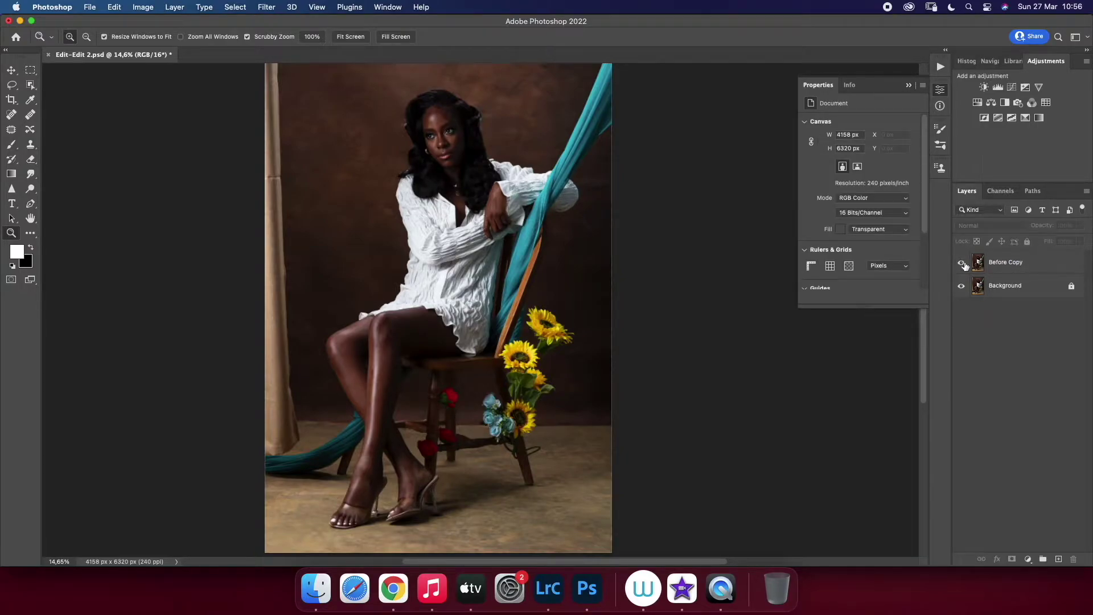
{"action": "left_click", "coordinate": [961, 262]}
{"action": "left_click", "coordinate": [1004, 286]}
{"action": "key", "text": "super+j"}
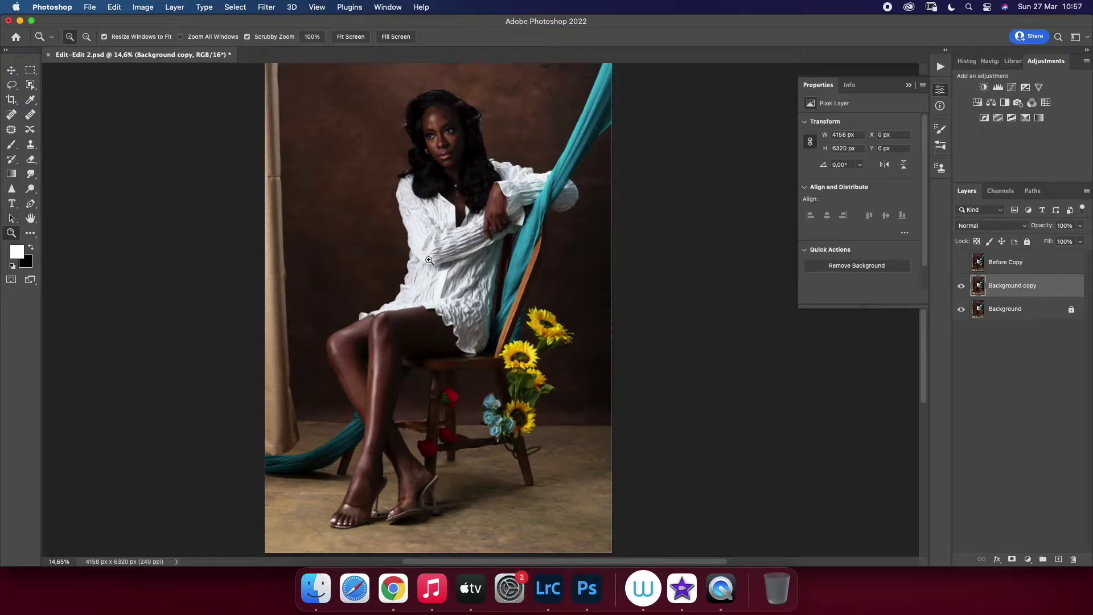
{"action": "left_click", "coordinate": [268, 6]}
{"action": "left_click", "coordinate": [277, 112]}
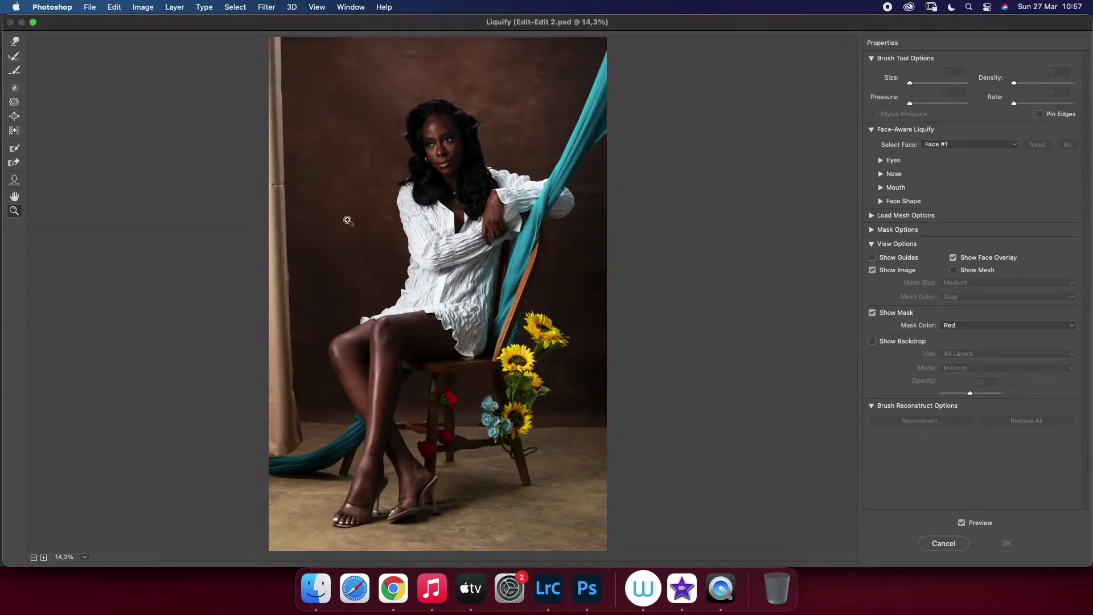
Warp the calves with the Forward Warp tool, resizing the brush between 150 and 400
{"action": "left_click", "coordinate": [284, 86]}
{"action": "left_click", "coordinate": [16, 41]}
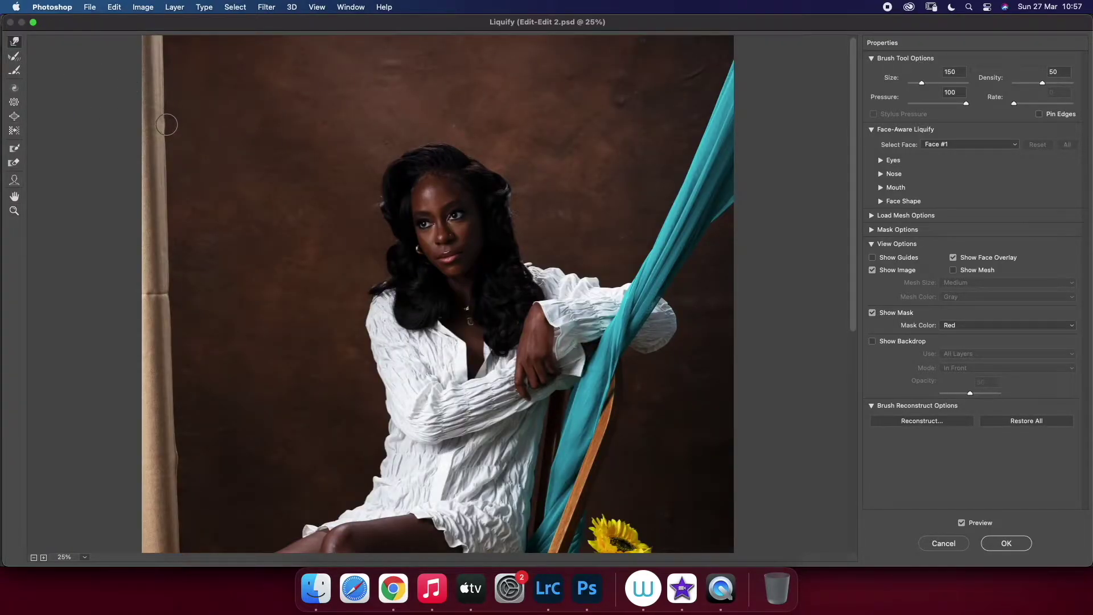
{"action": "scroll", "coordinate": [167, 124], "scroll_direction": "down", "scroll_amount": 3}
{"action": "scroll", "coordinate": [166, 125], "scroll_direction": "up", "scroll_amount": 2}
{"action": "key", "text": "bracketleft"}
{"action": "key", "text": "bracketleft"}
{"action": "key", "text": "bracketleft"}
{"action": "scroll", "coordinate": [329, 323], "scroll_direction": "down", "scroll_amount": 4}
{"action": "scroll", "coordinate": [344, 220], "scroll_direction": "down", "scroll_amount": 1}
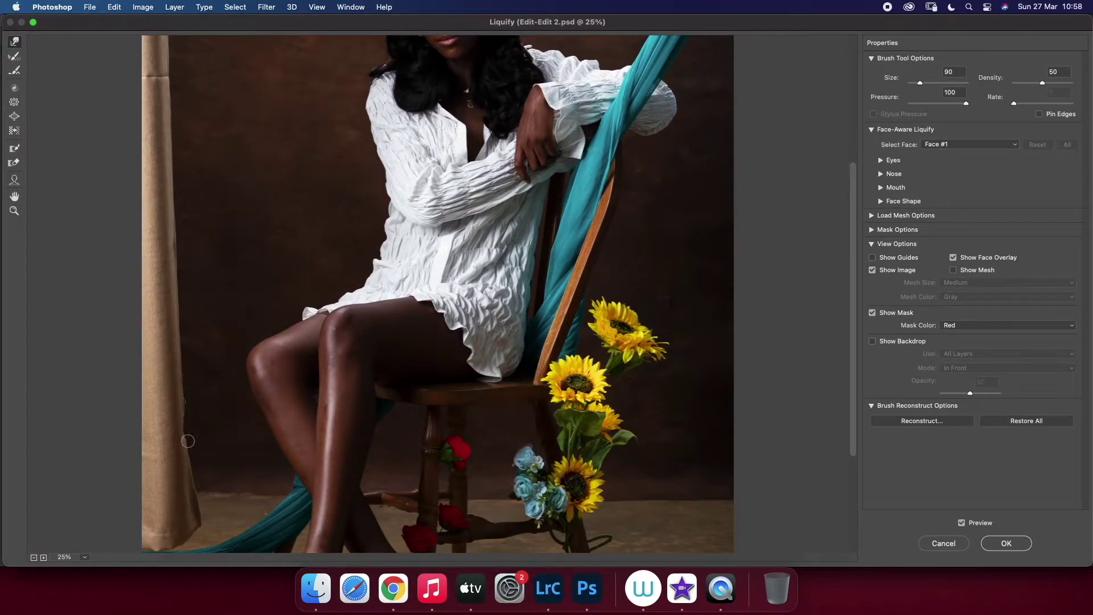
{"action": "key", "text": "bracketright"}
{"action": "key", "text": "bracketright"}
{"action": "key", "text": "bracketright"}
{"action": "key", "text": "bracketleft"}
{"action": "key", "text": "bracketleft"}
{"action": "key", "text": "bracketleft"}
{"action": "key", "text": "bracketleft"}
{"action": "key", "text": "bracketleft"}
{"action": "key", "text": "bracketleft"}
{"action": "key", "text": "bracketright"}
{"action": "key", "text": "bracketright"}
{"action": "key", "text": "bracketright"}
{"action": "key", "text": "bracketright"}
{"action": "key", "text": "bracketright"}
{"action": "key", "text": "bracketright"}
{"action": "key", "text": "bracketright"}
{"action": "key", "text": "bracketright"}
{"action": "key", "text": "bracketright"}
{"action": "key", "text": "bracketleft"}
{"action": "key", "text": "bracketleft"}
{"action": "key", "text": "bracketleft"}
{"action": "key", "text": "bracketleft"}
{"action": "key", "text": "bracketleft"}
{"action": "key", "text": "bracketleft"}
{"action": "key", "text": "bracketright"}
{"action": "key", "text": "bracketleft"}
{"action": "key", "text": "bracketleft"}
{"action": "key", "text": "bracketleft"}
{"action": "key", "text": "bracketright"}
{"action": "key", "text": "bracketright"}
{"action": "key", "text": "bracketright"}
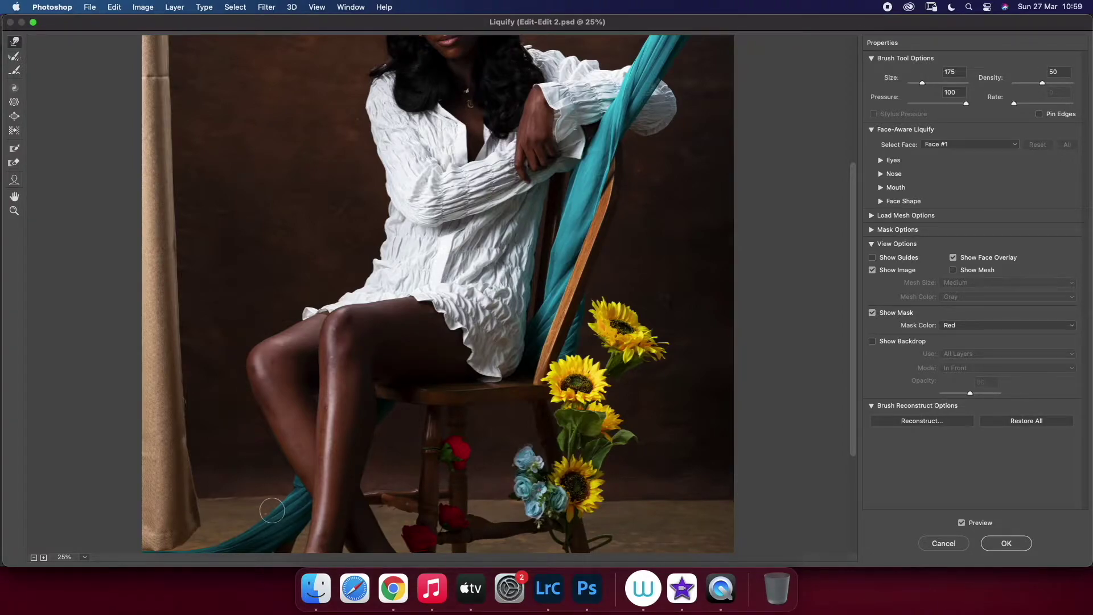
Fit the whole image in the Liquify preview and toggle Preview to compare with the original
{"action": "key", "text": "bracketright"}
{"action": "key", "text": "bracketright"}
{"action": "key", "text": "bracketright"}
{"action": "left_click", "coordinate": [14, 211]}
{"action": "right_click", "coordinate": [366, 268]}
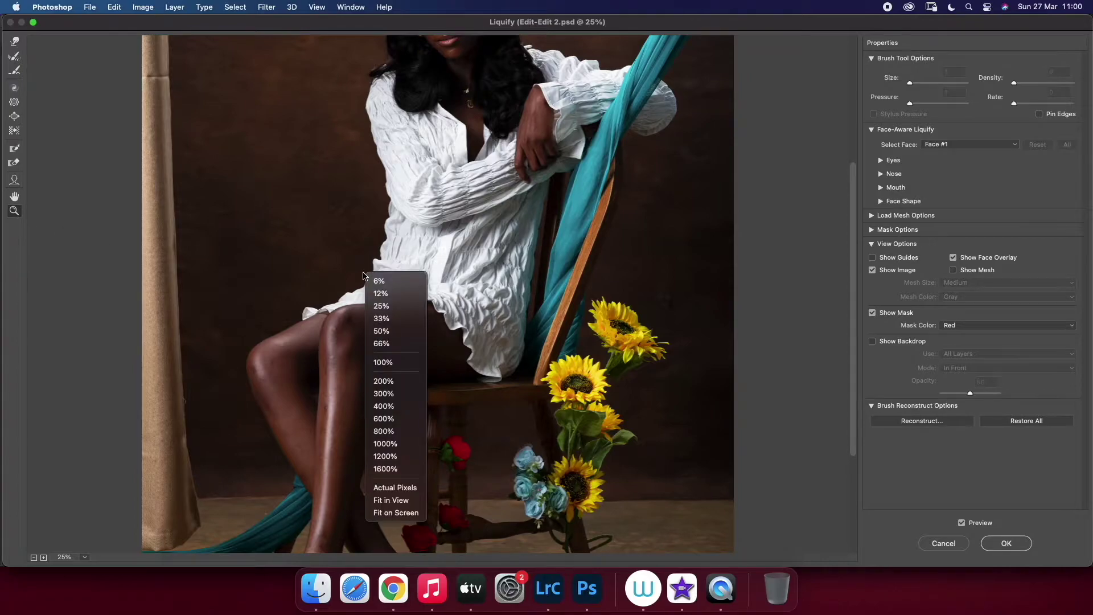
{"action": "left_click", "coordinate": [393, 500]}
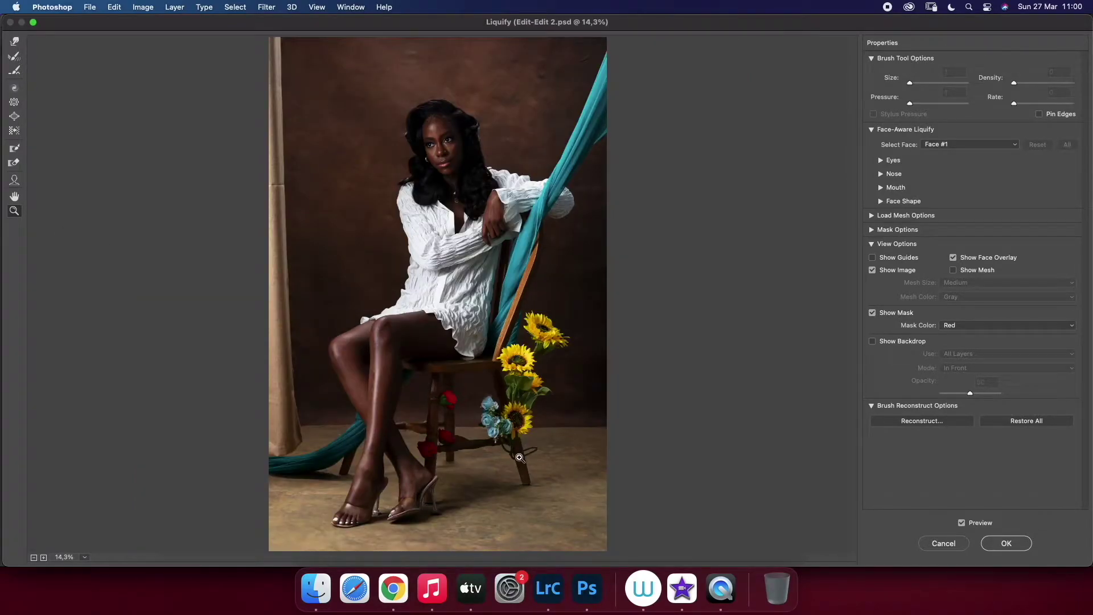
{"action": "left_click", "coordinate": [965, 524]}
Apply the Liquify warp and zoom in on the floor area
{"action": "left_click", "coordinate": [1006, 544]}
{"action": "mouse_move", "coordinate": [450, 395]}
{"action": "left_mouse_down"}
{"action": "mouse_move", "coordinate": [453, 306]}
{"action": "mouse_move", "coordinate": [930, 296]}
{"action": "left_mouse_up"}
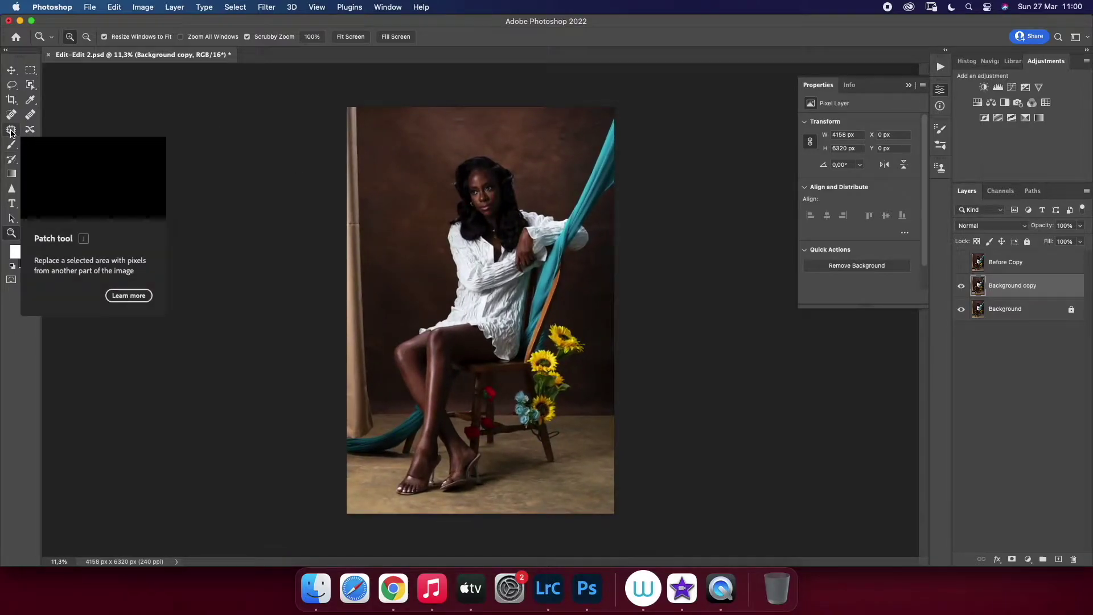
{"action": "left_click", "coordinate": [10, 134]}
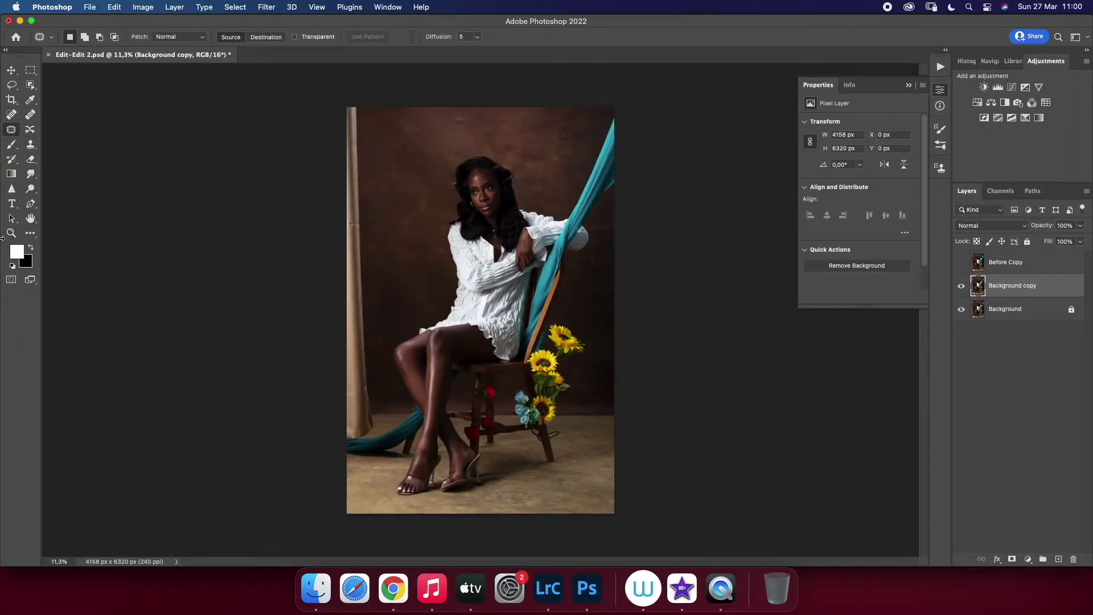
{"action": "left_click", "coordinate": [10, 233]}
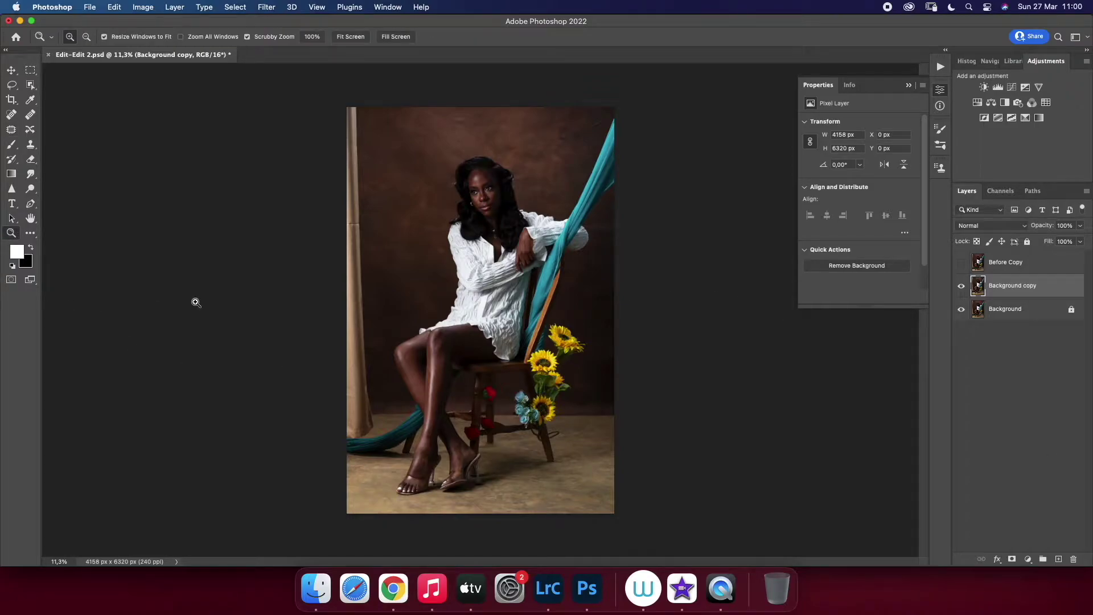
{"action": "left_click_drag", "start_coordinate": [597, 483], "coordinate": [607, 474]}
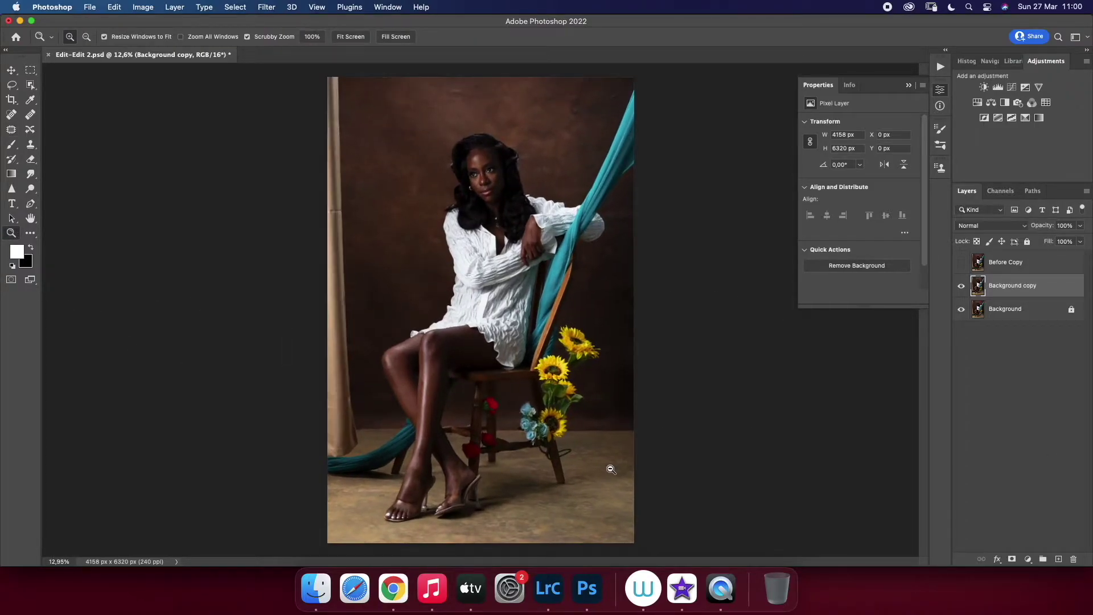
{"action": "left_click", "coordinate": [606, 469]}
{"action": "left_click", "coordinate": [10, 129]}
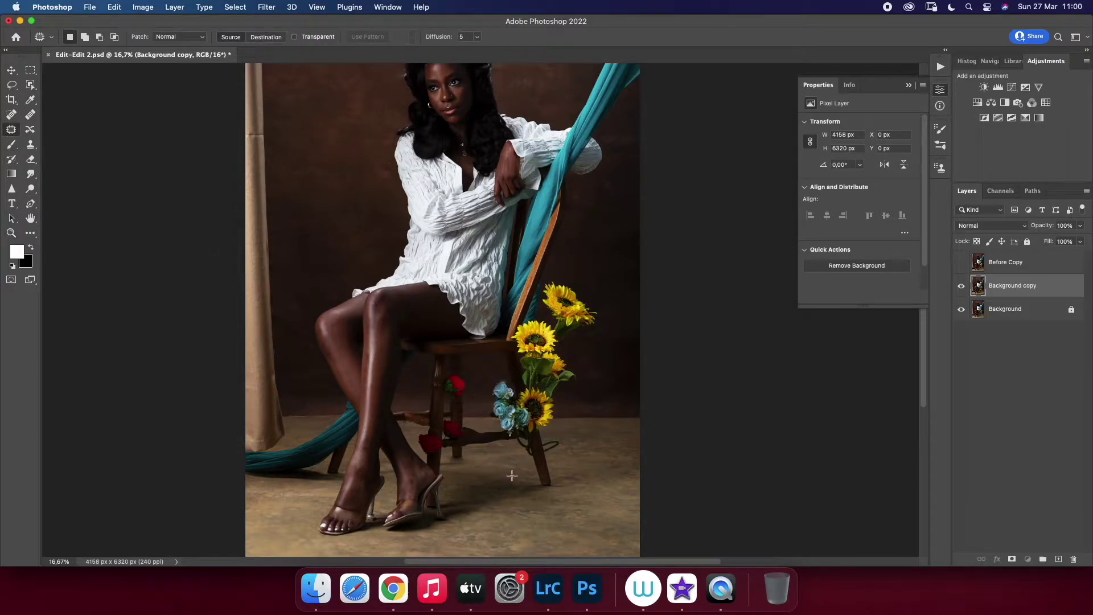
Patch several small blemishes on the floor
{"action": "left_click_drag", "start_coordinate": [524, 540], "coordinate": [524, 546]}
{"action": "left_click", "coordinate": [555, 528]}
{"action": "left_click_drag", "start_coordinate": [514, 509], "coordinate": [623, 522]}
{"action": "key", "text": "super+d"}
{"action": "mouse_move", "coordinate": [502, 516]}
{"action": "left_mouse_down"}
{"action": "mouse_move", "coordinate": [494, 508]}
{"action": "mouse_move", "coordinate": [511, 523]}
{"action": "left_mouse_up"}
{"action": "left_click", "coordinate": [510, 523]}
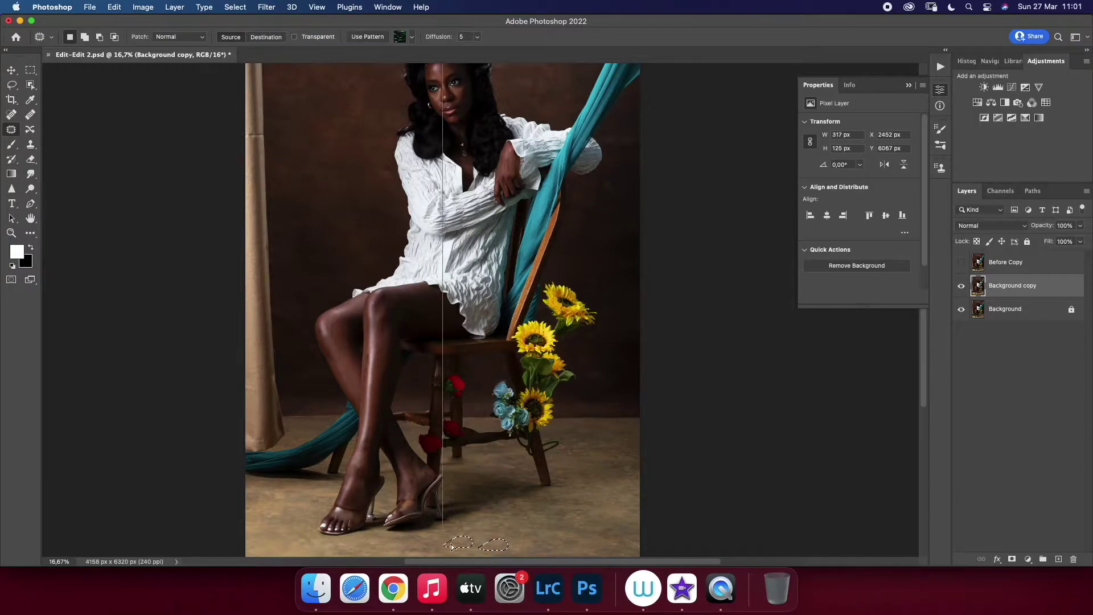
{"action": "left_click_drag", "start_coordinate": [576, 545], "coordinate": [552, 553]}
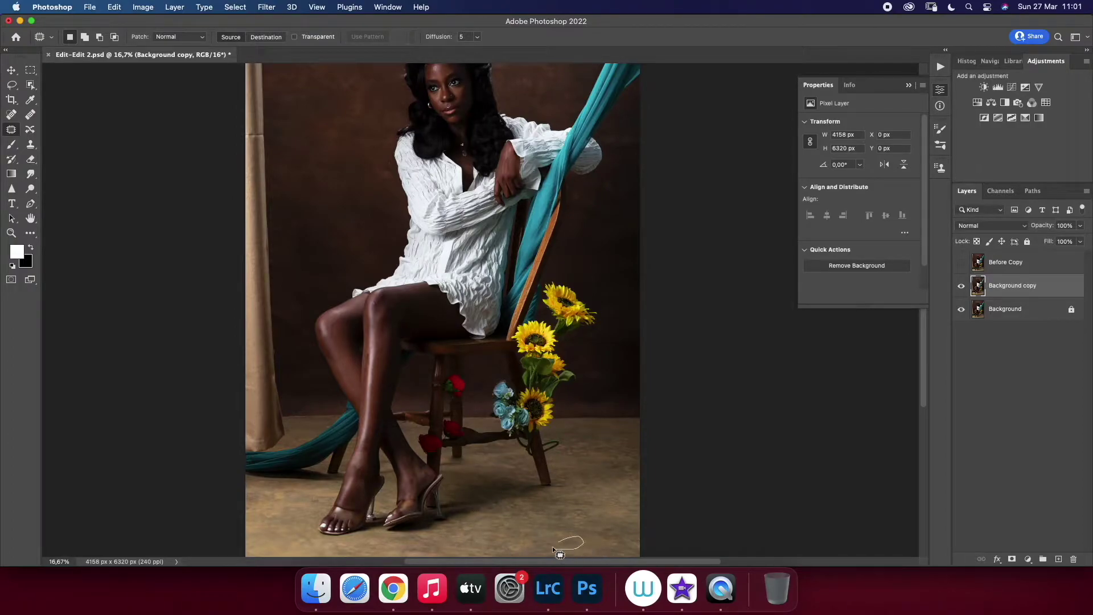
Zoom out to the whole photo and patch a spot on the backdrop with the Patch tool (J)
{"action": "left_click", "coordinate": [11, 235]}
{"action": "scroll", "coordinate": [414, 317], "scroll_direction": "down", "scroll_amount": 2}
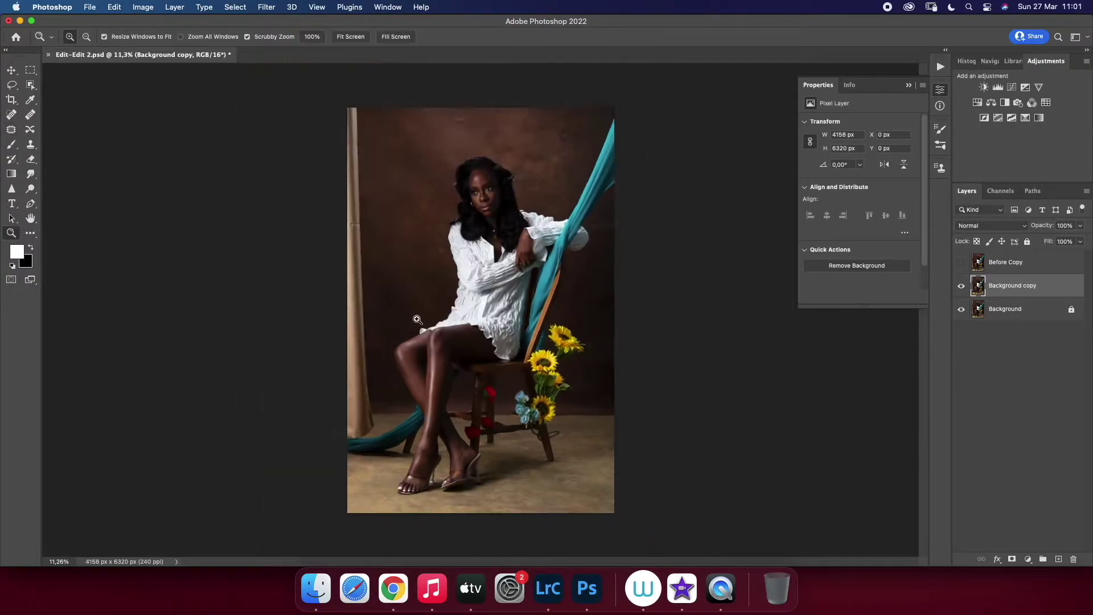
{"action": "scroll", "coordinate": [565, 161], "scroll_direction": "up", "scroll_amount": 3}
{"action": "scroll", "coordinate": [565, 161], "scroll_direction": "up", "scroll_amount": 2}
{"action": "key", "text": "j"}
{"action": "mouse_move", "coordinate": [332, 158]}
{"action": "left_mouse_down"}
{"action": "mouse_move", "coordinate": [373, 164]}
{"action": "mouse_move", "coordinate": [378, 146]}
{"action": "mouse_move", "coordinate": [324, 190]}
{"action": "left_mouse_up"}
Patch several small spots on the upper brown backdrop
{"action": "left_click", "coordinate": [551, 219]}
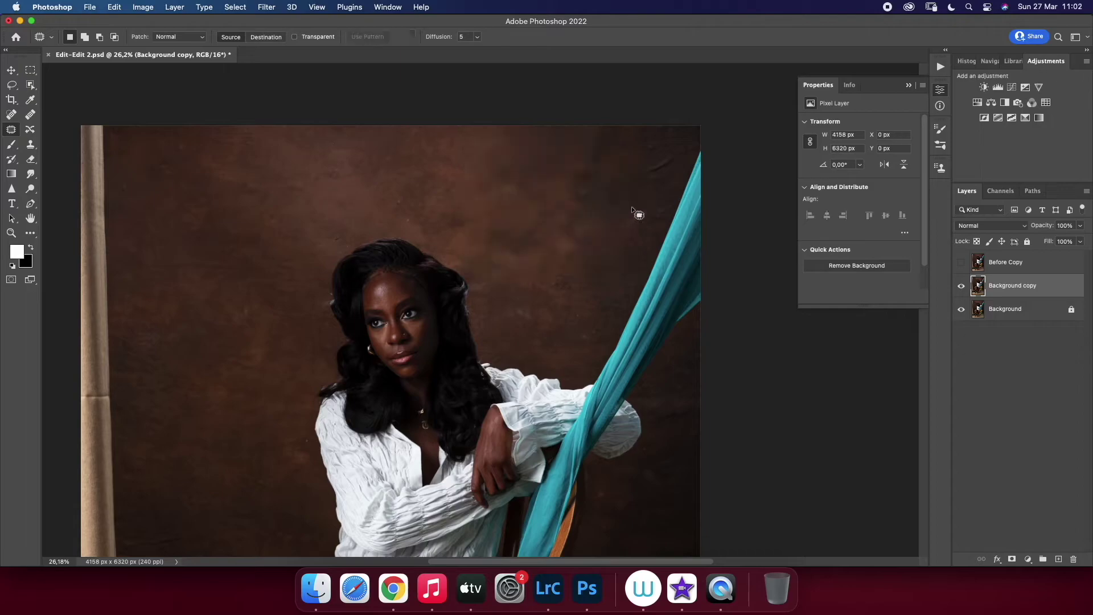
{"action": "mouse_move", "coordinate": [666, 162]}
{"action": "left_mouse_down"}
{"action": "mouse_move", "coordinate": [642, 147]}
{"action": "mouse_move", "coordinate": [683, 152]}
{"action": "mouse_move", "coordinate": [664, 161]}
{"action": "mouse_move", "coordinate": [608, 145]}
{"action": "left_mouse_up"}
{"action": "left_click", "coordinate": [602, 139]}
{"action": "left_click_drag", "start_coordinate": [590, 201], "coordinate": [598, 173]}
{"action": "left_click_drag", "start_coordinate": [542, 171], "coordinate": [541, 167]}
{"action": "left_click_drag", "start_coordinate": [541, 249], "coordinate": [513, 215]}
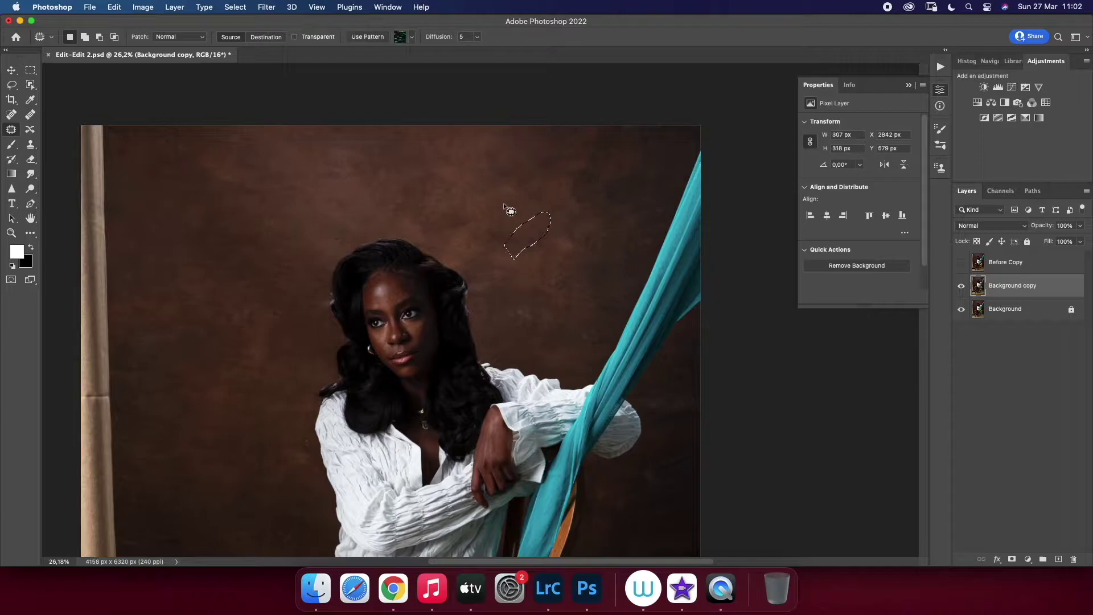
{"action": "left_click_drag", "start_coordinate": [572, 291], "coordinate": [571, 280]}
{"action": "key", "text": "Return"}
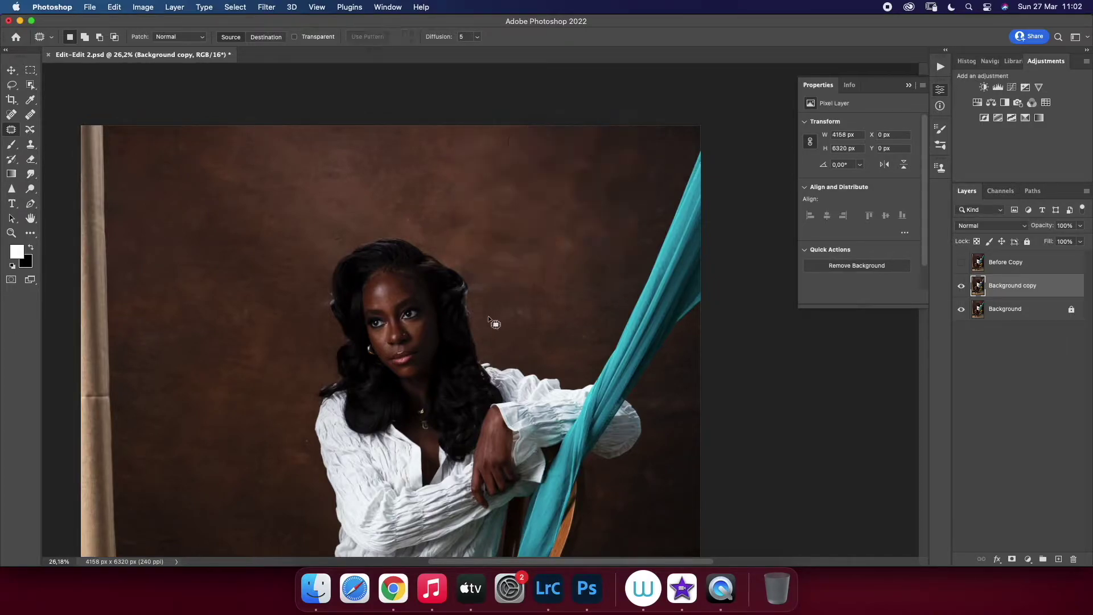
Patch the backdrop spots beside her hair and zoom out to the whole photo
{"action": "left_click_drag", "start_coordinate": [499, 309], "coordinate": [481, 285]}
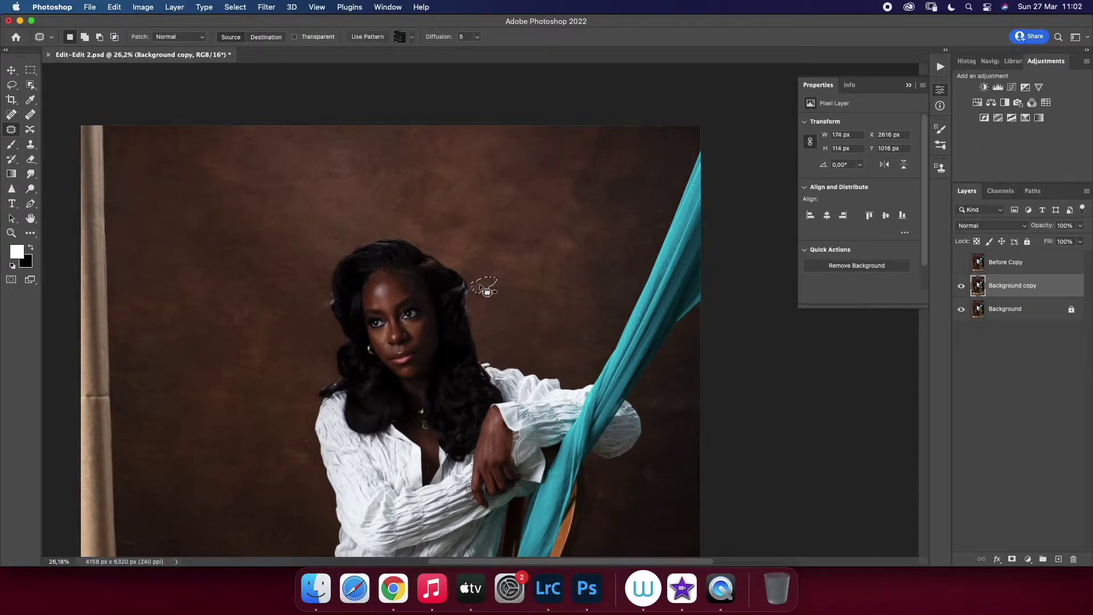
{"action": "mouse_move", "coordinate": [566, 332]}
{"action": "left_mouse_down"}
{"action": "mouse_move", "coordinate": [575, 312]}
{"action": "mouse_move", "coordinate": [602, 341]}
{"action": "left_mouse_up"}
{"action": "left_click", "coordinate": [570, 223]}
{"action": "key", "text": "z"}
{"action": "left_click_drag", "start_coordinate": [457, 275], "coordinate": [410, 283]}
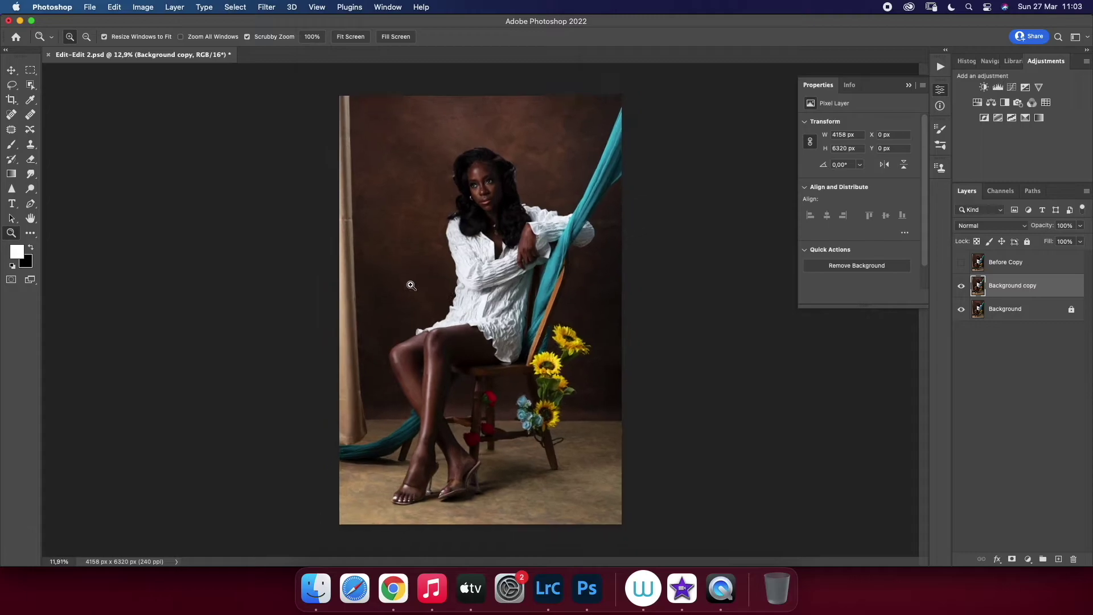
{"action": "left_click", "coordinate": [11, 130]}
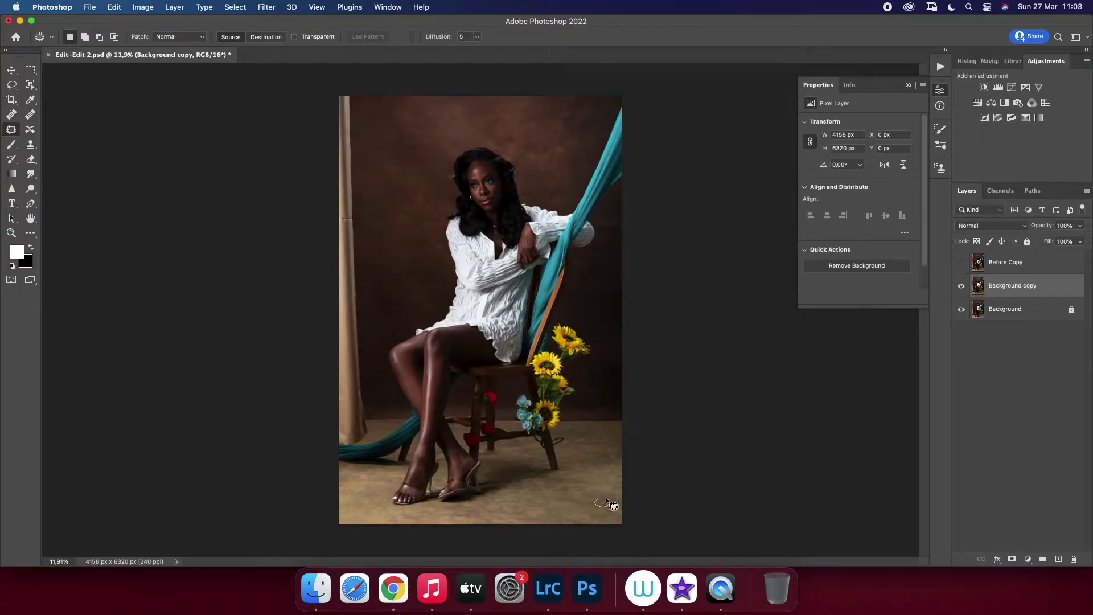
Patch a spot on the floor at lower right and zoom out further
{"action": "left_click_drag", "start_coordinate": [596, 506], "coordinate": [592, 506]}
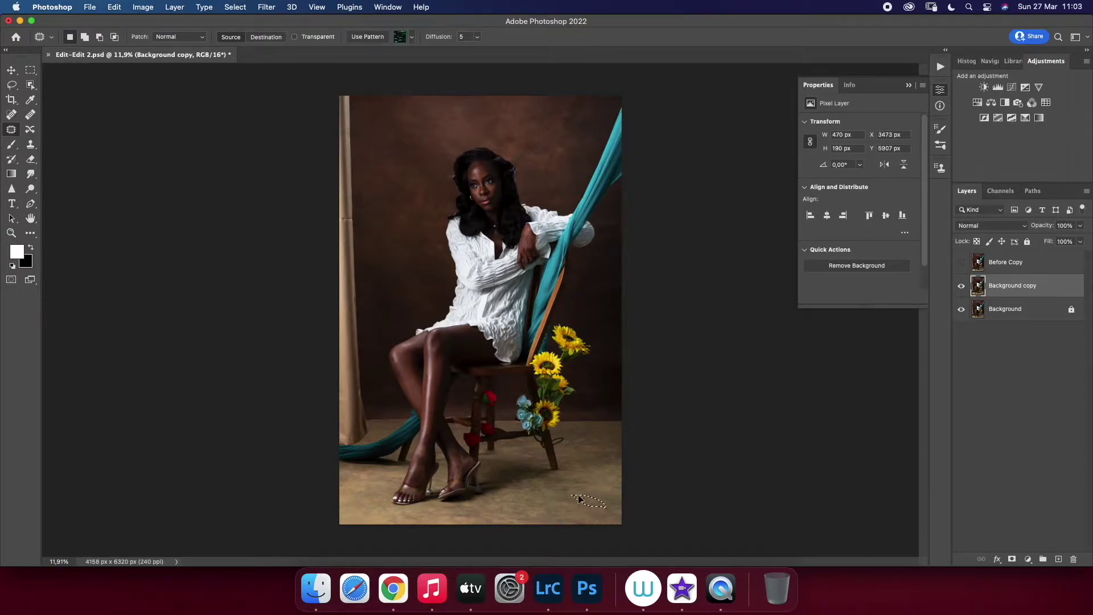
{"action": "left_click", "coordinate": [605, 523]}
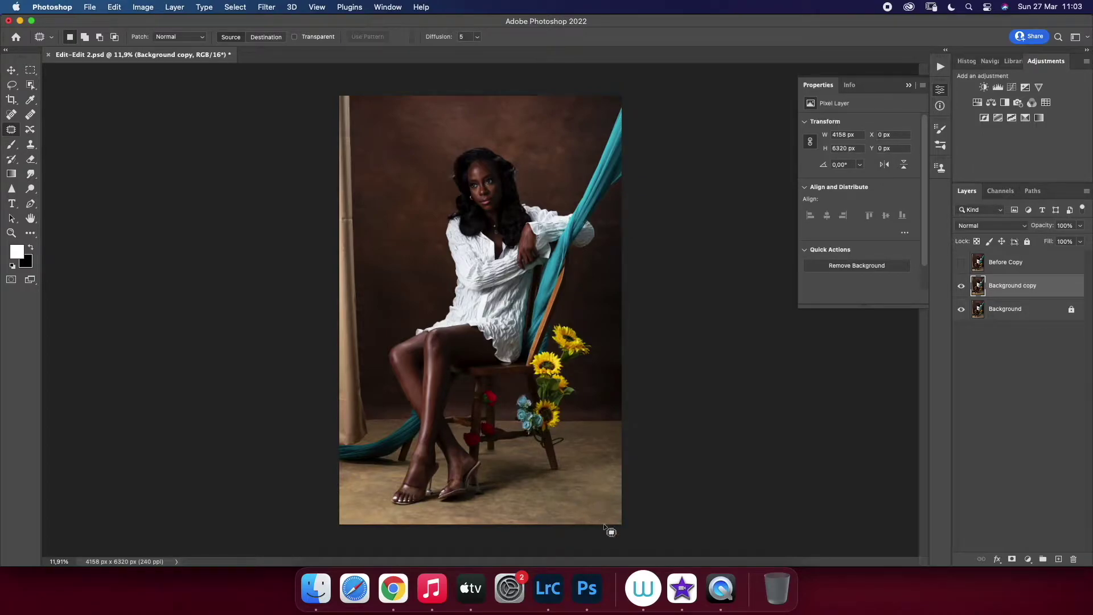
{"action": "left_click", "coordinate": [11, 233]}
{"action": "scroll", "coordinate": [364, 283], "scroll_direction": "down", "scroll_amount": 2}
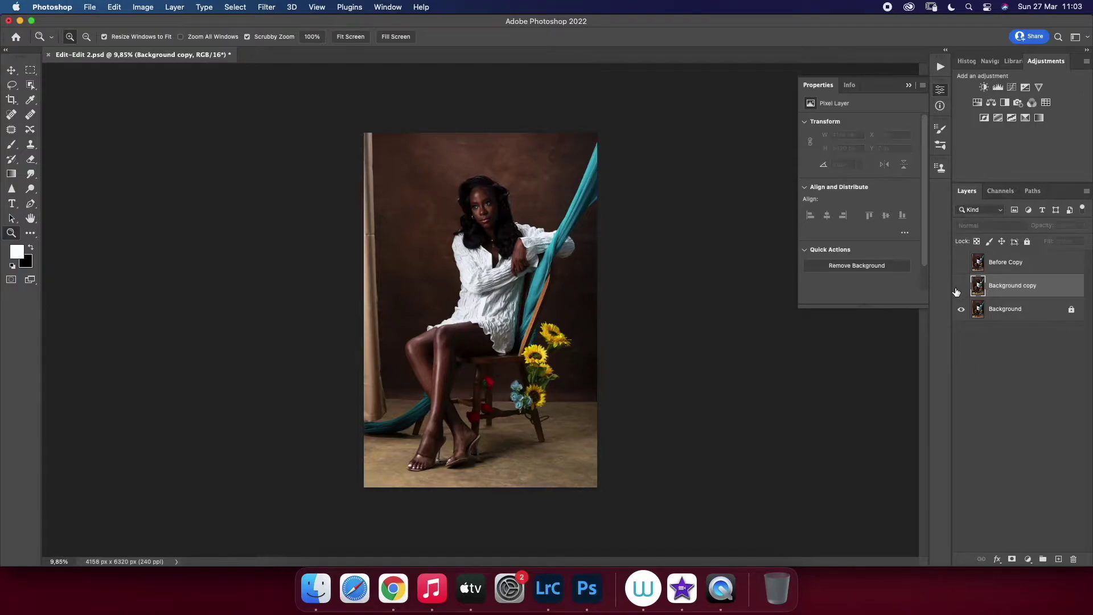
{"action": "left_click", "coordinate": [11, 129]}
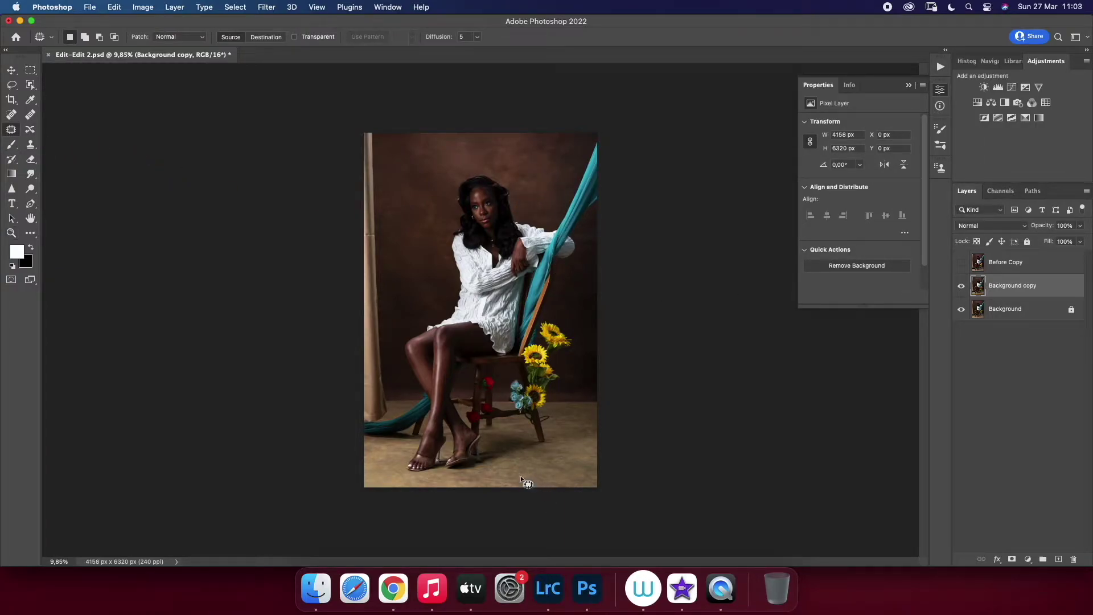
Pull the Curves midpoint down to darken, invert the mask to black, and set a low-flow brush
{"action": "left_click_drag", "start_coordinate": [875, 192], "coordinate": [879, 204]}
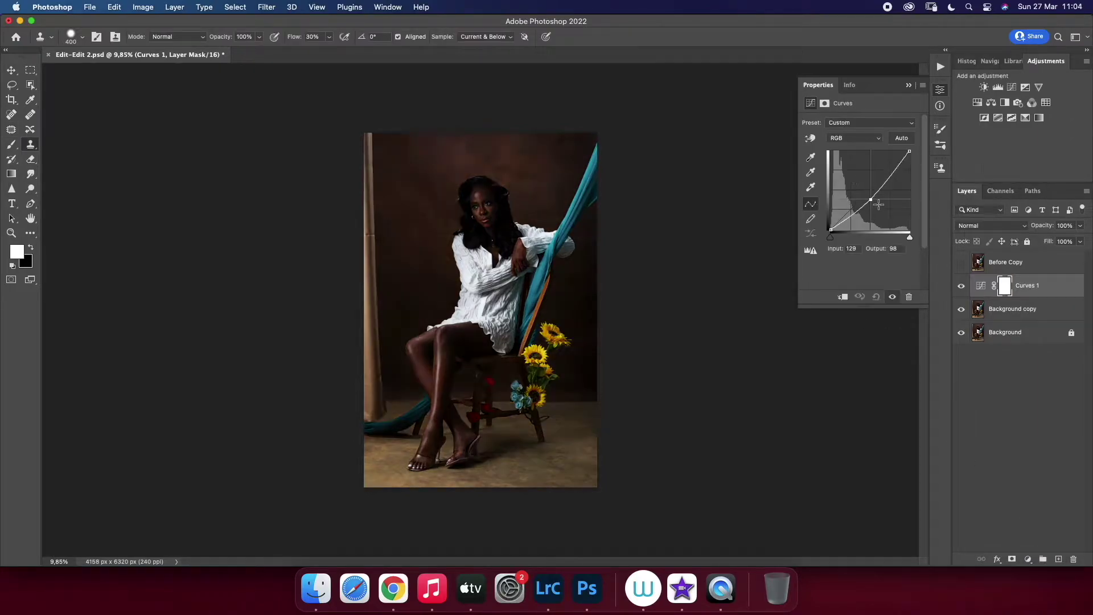
{"action": "key", "text": "super+i"}
{"action": "left_click", "coordinate": [10, 144]}
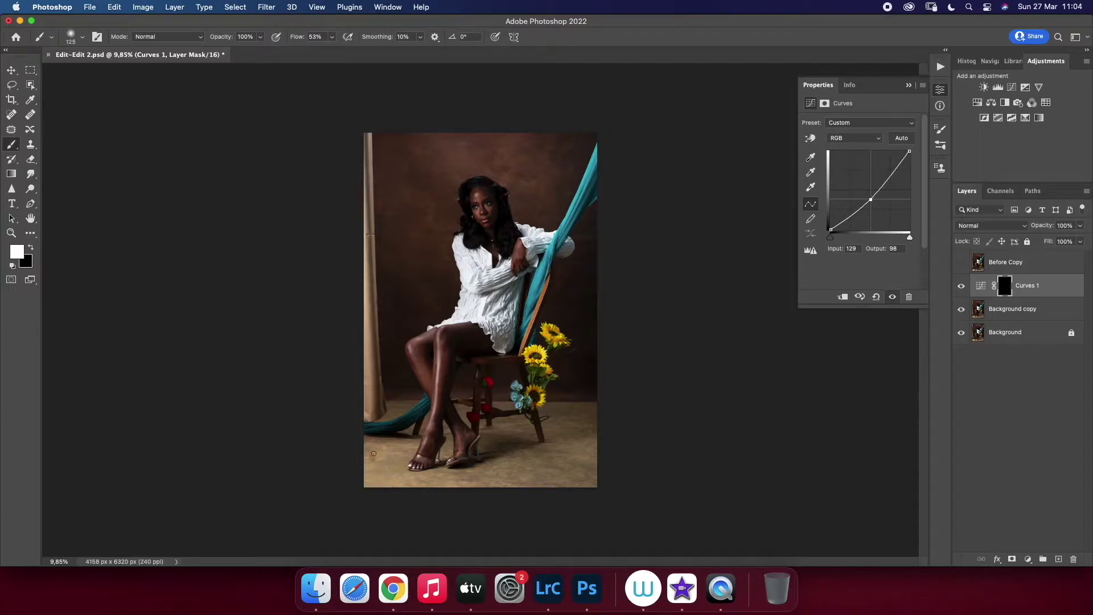
{"action": "left_click_drag", "start_coordinate": [334, 36], "coordinate": [305, 50]}
{"action": "key", "text": "bracketright"}
{"action": "key", "text": "bracketright"}
{"action": "left_click", "coordinate": [30, 248]}
Paint the darkening into the Curves mask, switching between black and white
{"action": "left_click", "coordinate": [331, 38]}
{"action": "left_click", "coordinate": [368, 455]}
{"action": "key", "text": "bracketright"}
{"action": "left_click", "coordinate": [28, 248]}
{"action": "key", "text": "bracketright"}
{"action": "key", "text": "bracketright"}
{"action": "key", "text": "bracketright"}
{"action": "key", "text": "bracketleft"}
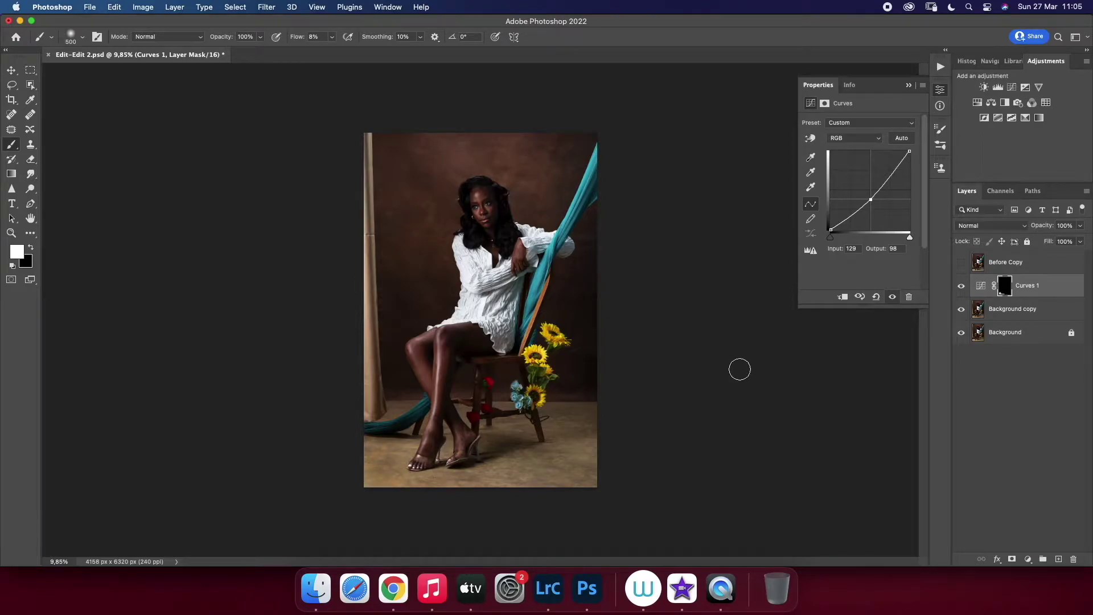
Set Curves 1 to Luminosity blending at 61% opacity
{"action": "left_click", "coordinate": [1006, 225]}
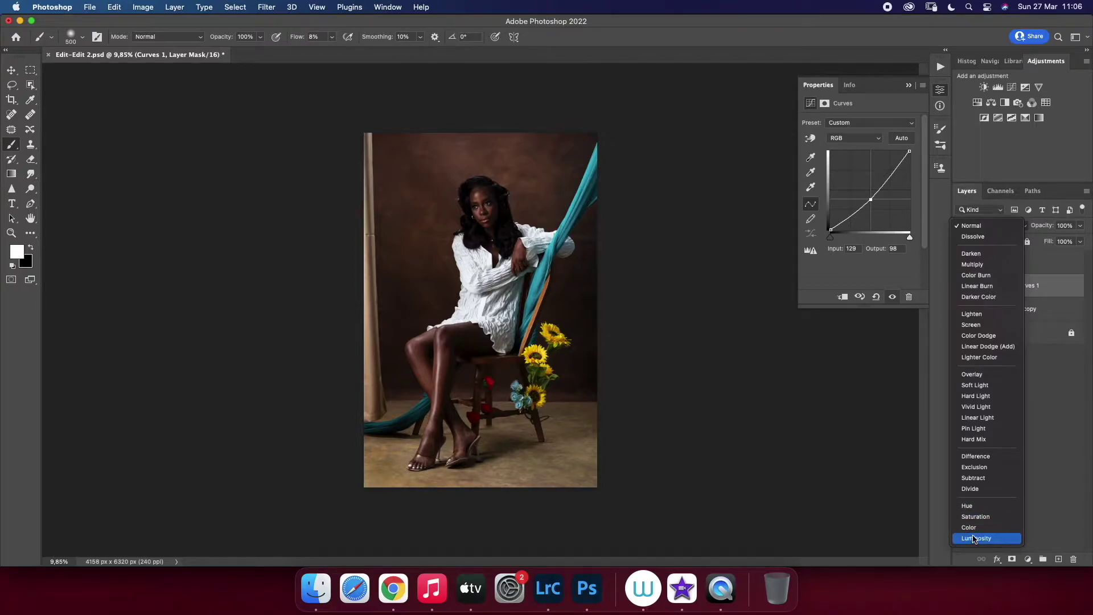
{"action": "left_click", "coordinate": [974, 538]}
{"action": "left_click", "coordinate": [1080, 225]}
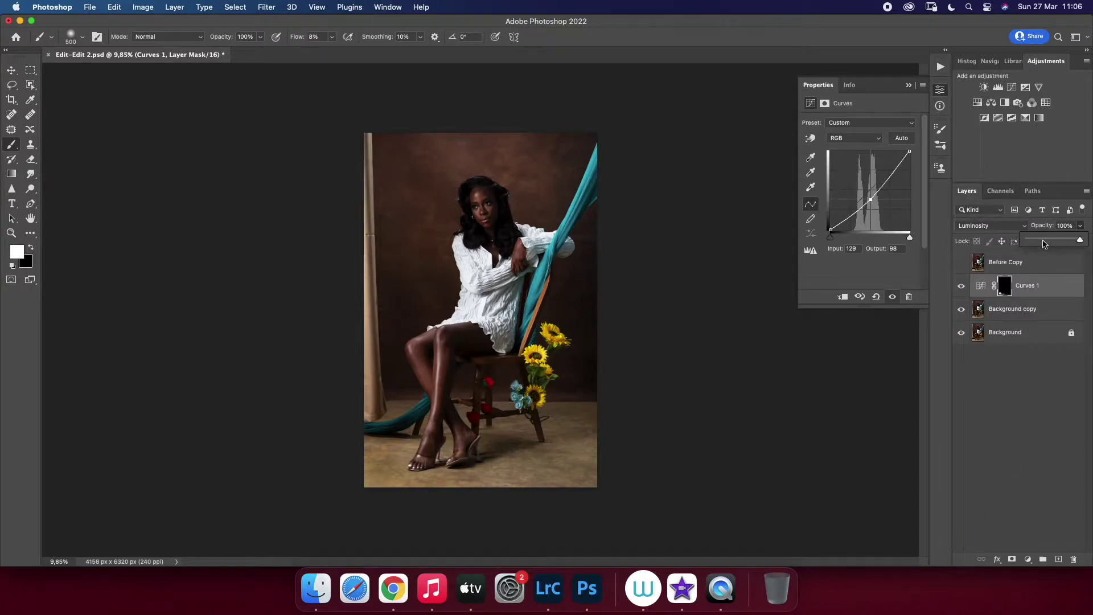
{"action": "left_click_drag", "start_coordinate": [1045, 244], "coordinate": [1051, 242]}
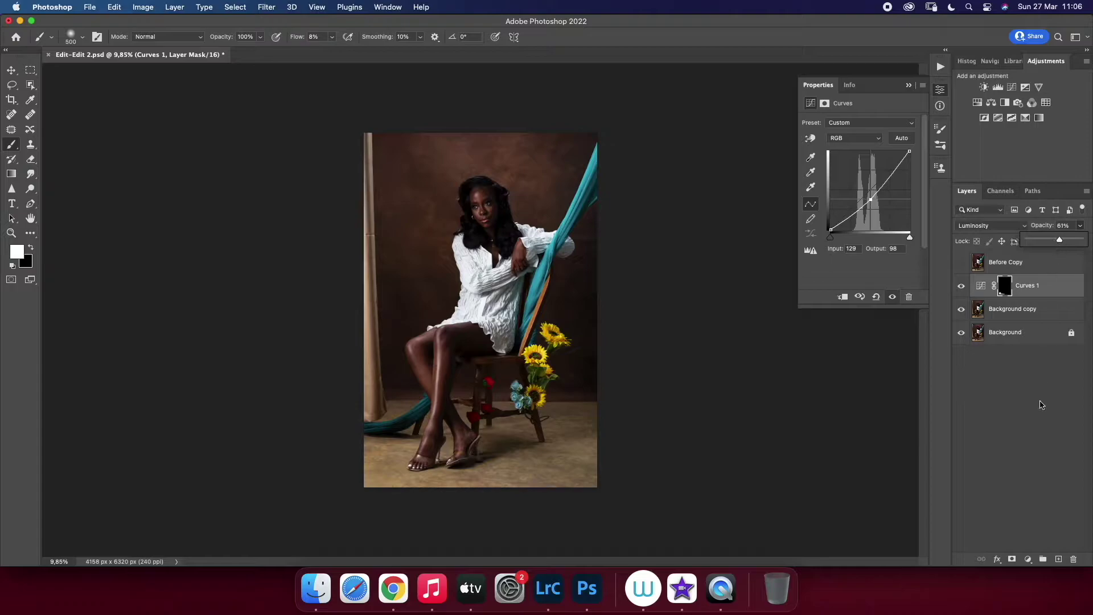
{"action": "left_click", "coordinate": [964, 289]}
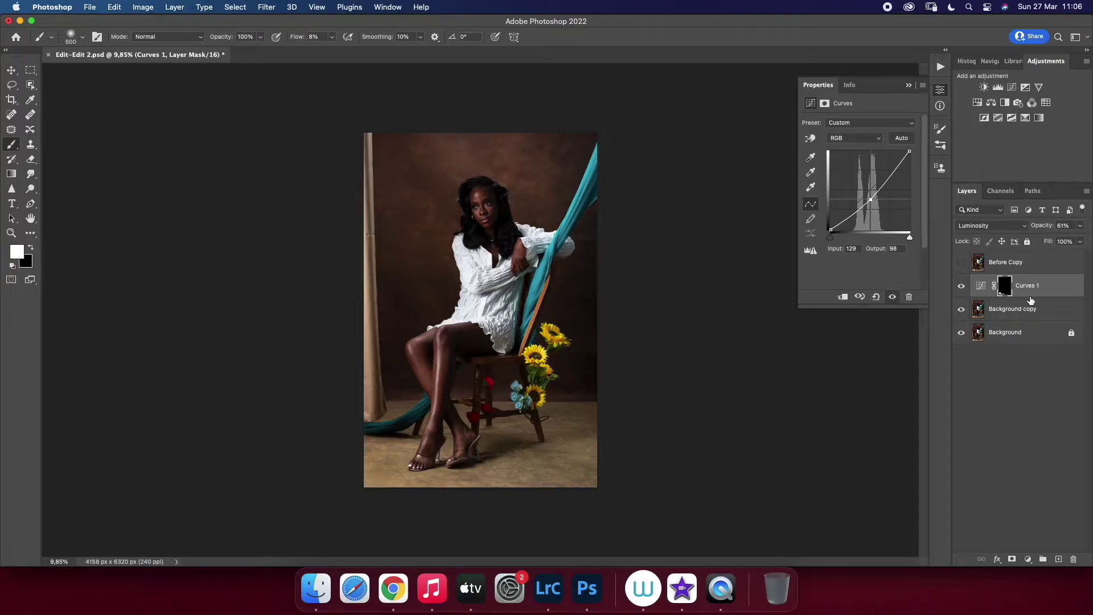
{"action": "left_click", "coordinate": [1018, 318]}
Try a few more Patch selections on backdrop spots
{"action": "key", "text": "j"}
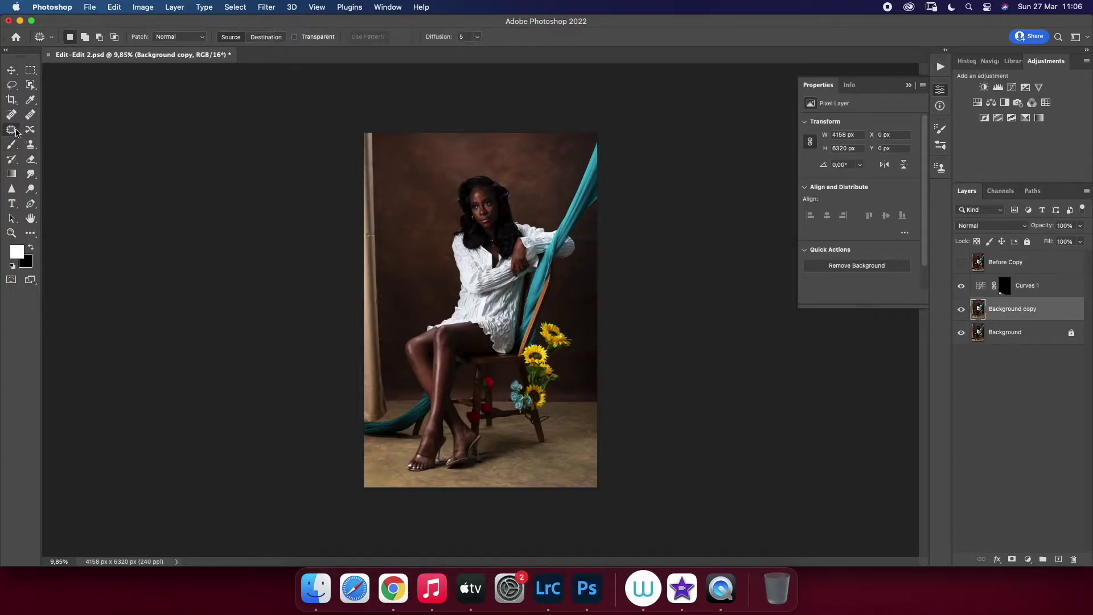
{"action": "mouse_move", "coordinate": [518, 170]}
{"action": "left_mouse_down"}
{"action": "mouse_move", "coordinate": [521, 185]}
{"action": "mouse_move", "coordinate": [501, 174]}
{"action": "left_mouse_up"}
{"action": "mouse_move", "coordinate": [539, 174]}
{"action": "left_mouse_down"}
{"action": "mouse_move", "coordinate": [510, 169]}
{"action": "mouse_move", "coordinate": [535, 192]}
{"action": "left_mouse_up"}
{"action": "left_click", "coordinate": [541, 221]}
{"action": "mouse_move", "coordinate": [521, 180]}
{"action": "left_mouse_down"}
{"action": "mouse_move", "coordinate": [551, 168]}
{"action": "mouse_move", "coordinate": [521, 144]}
{"action": "mouse_move", "coordinate": [521, 160]}
{"action": "left_mouse_up"}
{"action": "left_click_drag", "start_coordinate": [551, 163], "coordinate": [532, 163]}
Zoom into the lower legs and open Filter > Liquify
{"action": "key", "text": "z"}
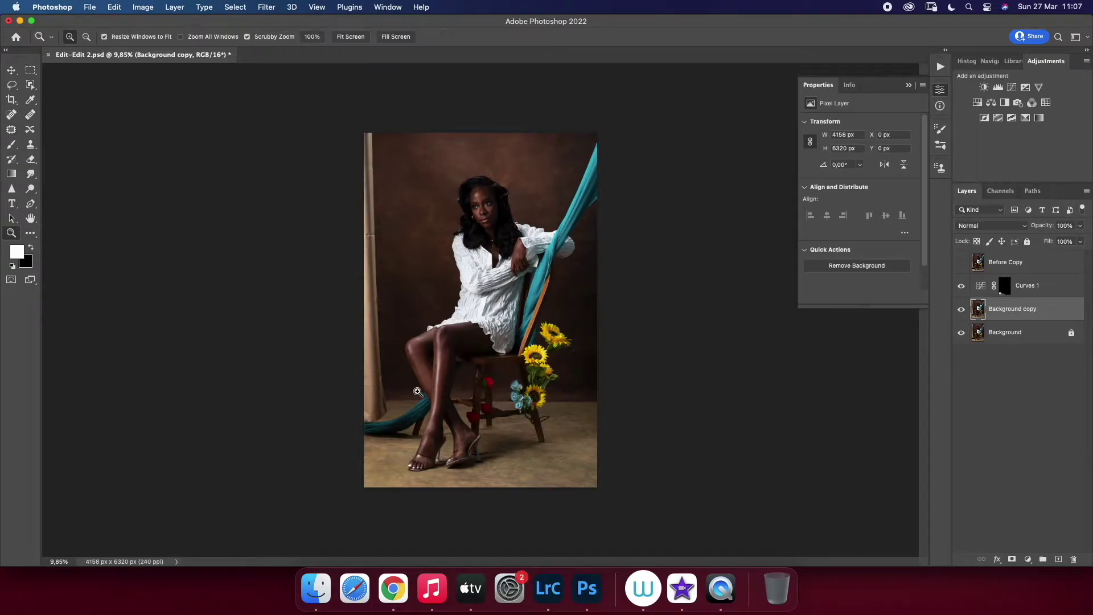
{"action": "left_click_drag", "start_coordinate": [407, 385], "coordinate": [481, 416]}
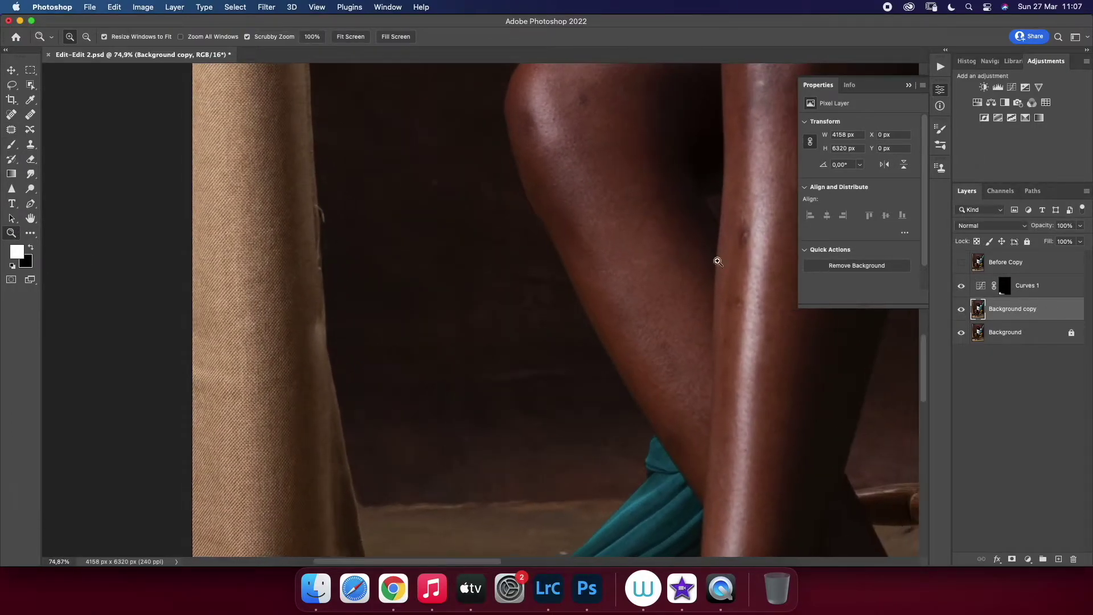
{"action": "left_click", "coordinate": [267, 7]}
{"action": "left_click", "coordinate": [285, 121]}
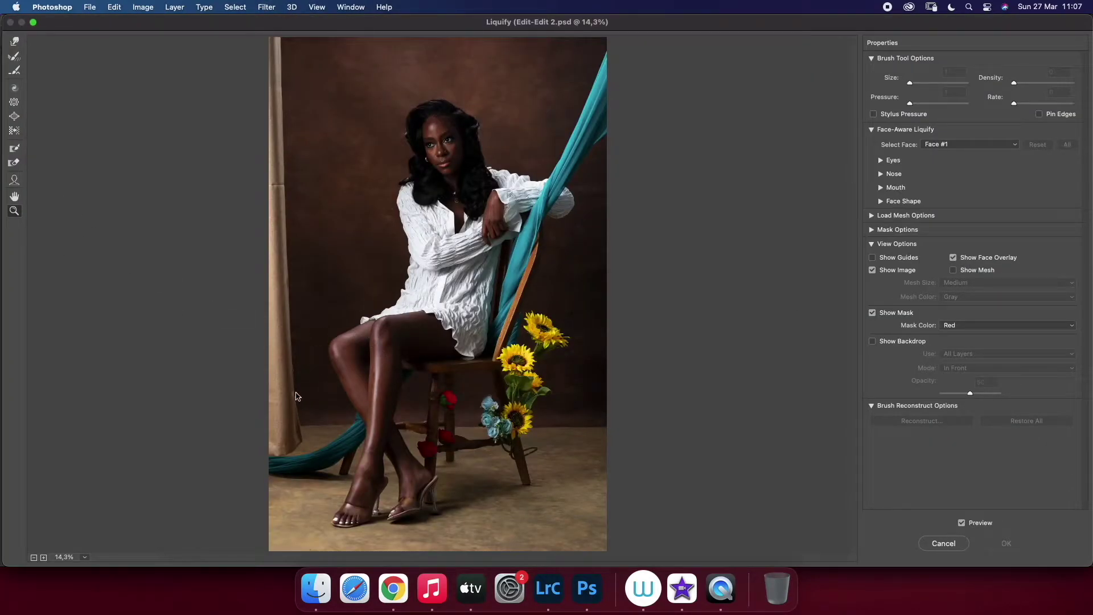
At 100% zoom, push the left curtain edge near the legs with the Forward Warp brush
{"action": "left_click_drag", "start_coordinate": [296, 397], "coordinate": [310, 398]}
{"action": "right_click", "coordinate": [293, 360]}
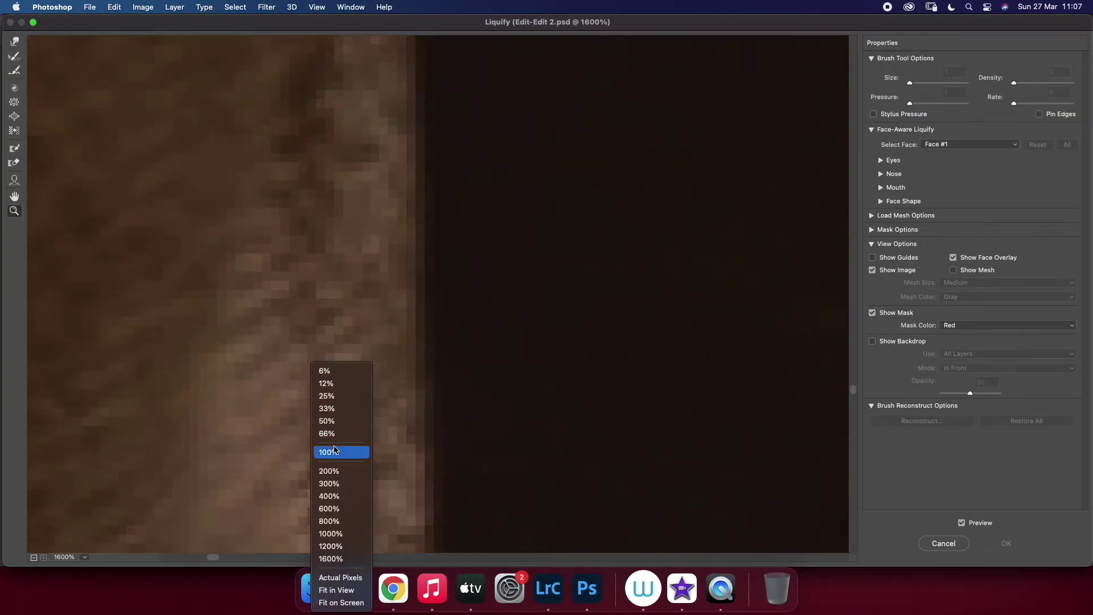
{"action": "left_click", "coordinate": [335, 452]}
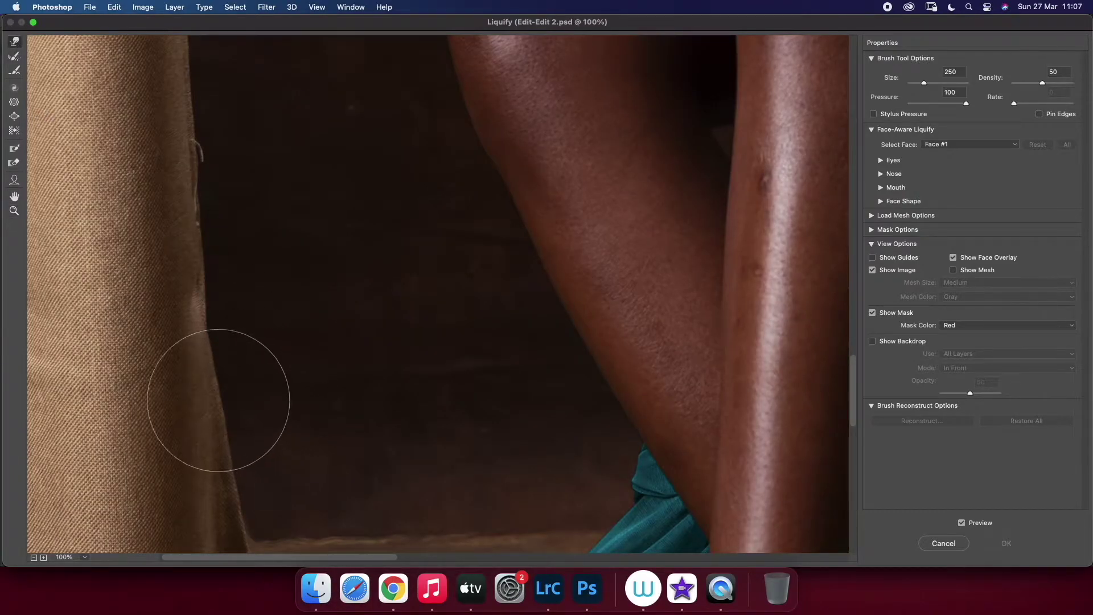
{"action": "key", "text": "["}
{"action": "key", "text": "["}
{"action": "key", "text": "["}
{"action": "left_click_drag", "start_coordinate": [204, 322], "coordinate": [206, 323]}
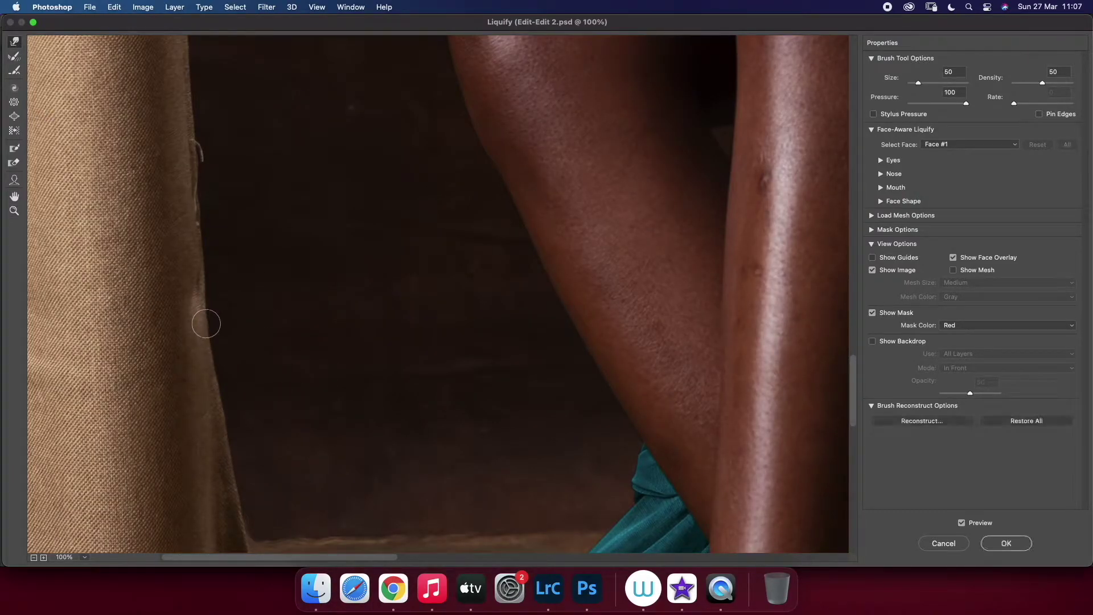
{"action": "key", "text": "bracketright"}
{"action": "key", "text": "bracketright"}
{"action": "key", "text": "bracketright"}
{"action": "key", "text": "bracketright"}
{"action": "mouse_move", "coordinate": [201, 319]}
{"action": "left_mouse_down"}
{"action": "mouse_move", "coordinate": [218, 378]}
{"action": "mouse_move", "coordinate": [200, 303]}
{"action": "mouse_move", "coordinate": [212, 442]}
{"action": "left_mouse_up"}
Fit the photo in view, apply the Liquify edit, and zoom out on the canvas
{"action": "left_click", "coordinate": [14, 210]}
{"action": "right_click", "coordinate": [157, 293]}
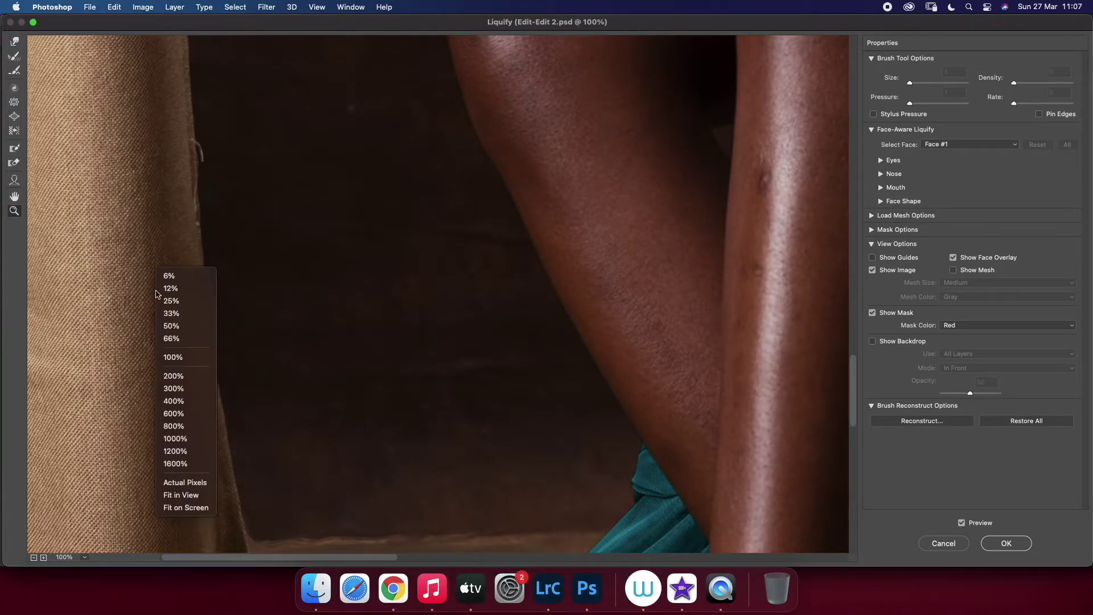
{"action": "left_click", "coordinate": [181, 494]}
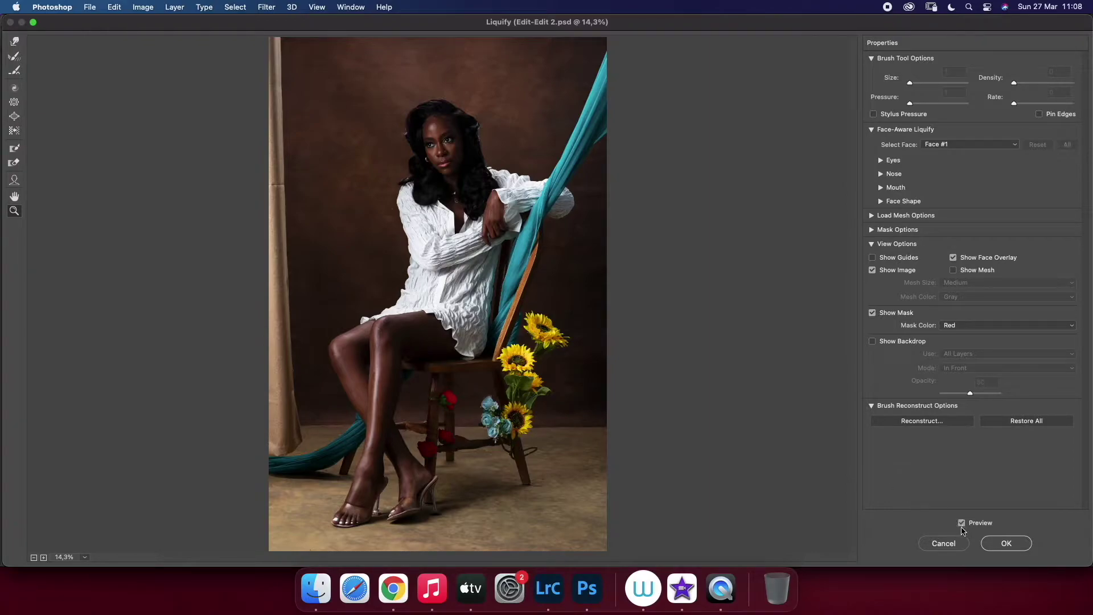
{"action": "left_click", "coordinate": [290, 393]}
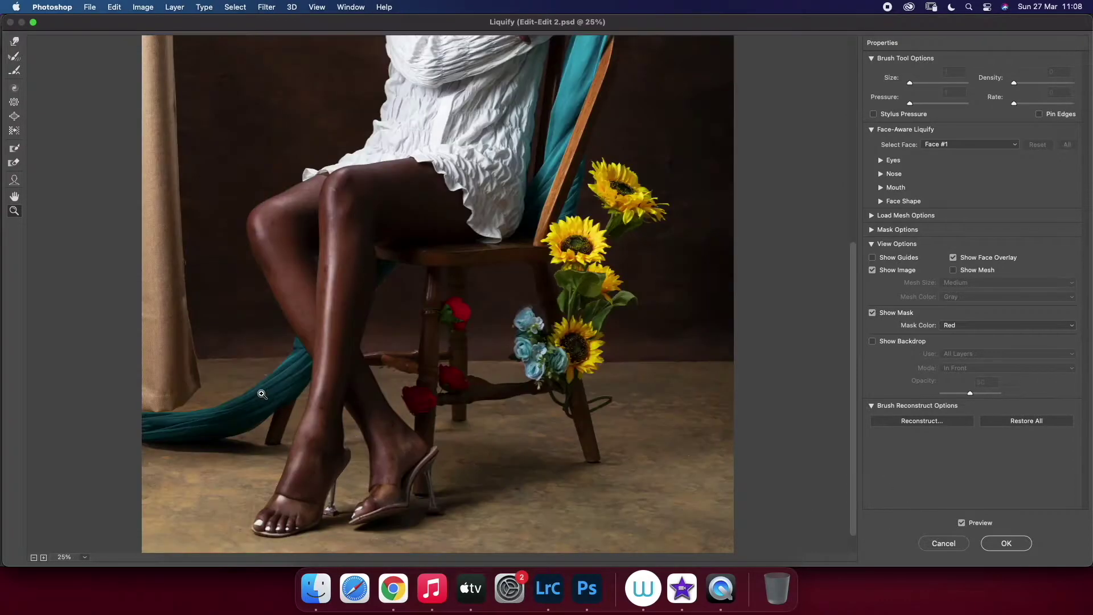
{"action": "left_click", "coordinate": [14, 41]}
{"action": "left_click", "coordinate": [989, 542]}
{"action": "mouse_move", "coordinate": [615, 408]}
{"action": "left_mouse_down"}
{"action": "mouse_move", "coordinate": [525, 424]}
{"action": "mouse_move", "coordinate": [538, 424]}
{"action": "left_mouse_up"}
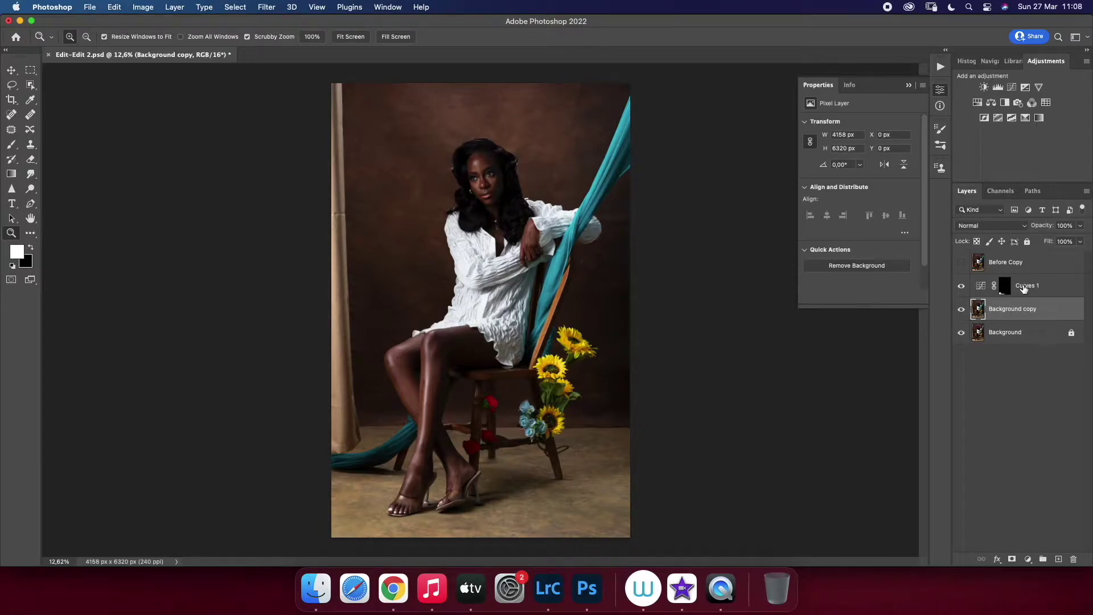
Merge Curves 1 into Background copy and rename the merged layer 'Bund'
{"action": "left_click", "coordinate": [1025, 287]}
{"action": "left_click", "coordinate": [1018, 329], "text": "shift"}
{"action": "right_click", "coordinate": [1018, 330]}
{"action": "left_click", "coordinate": [886, 435]}
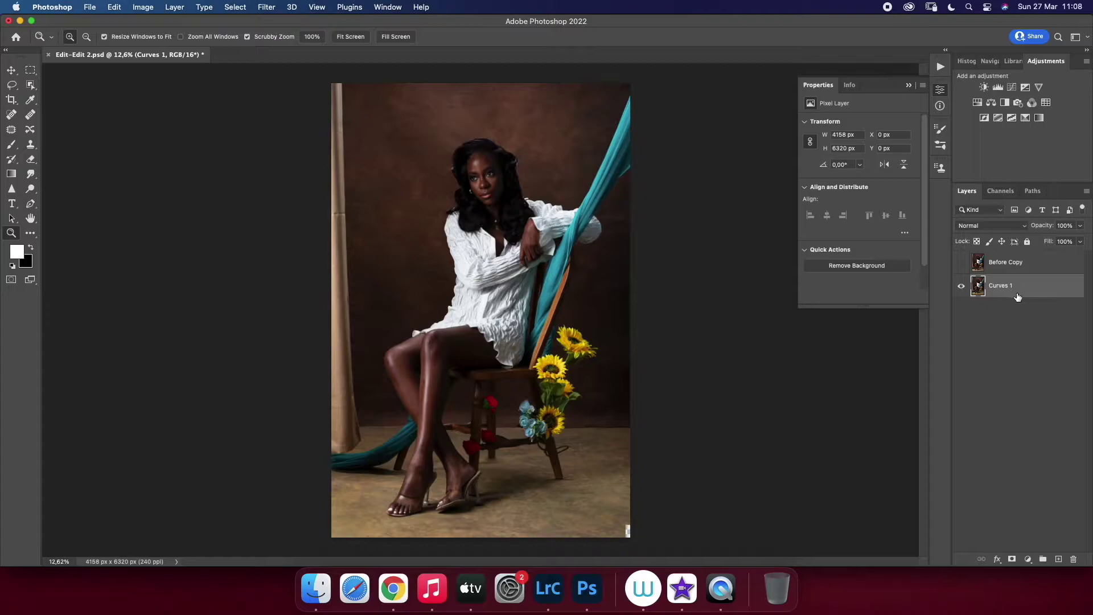
{"action": "left_click", "coordinate": [961, 286]}
{"action": "left_click", "coordinate": [961, 286]}
{"action": "double_click", "coordinate": [1002, 285]}
{"action": "type", "text": "B"}
{"action": "type", "text": "und"}
{"action": "key", "text": "Return"}
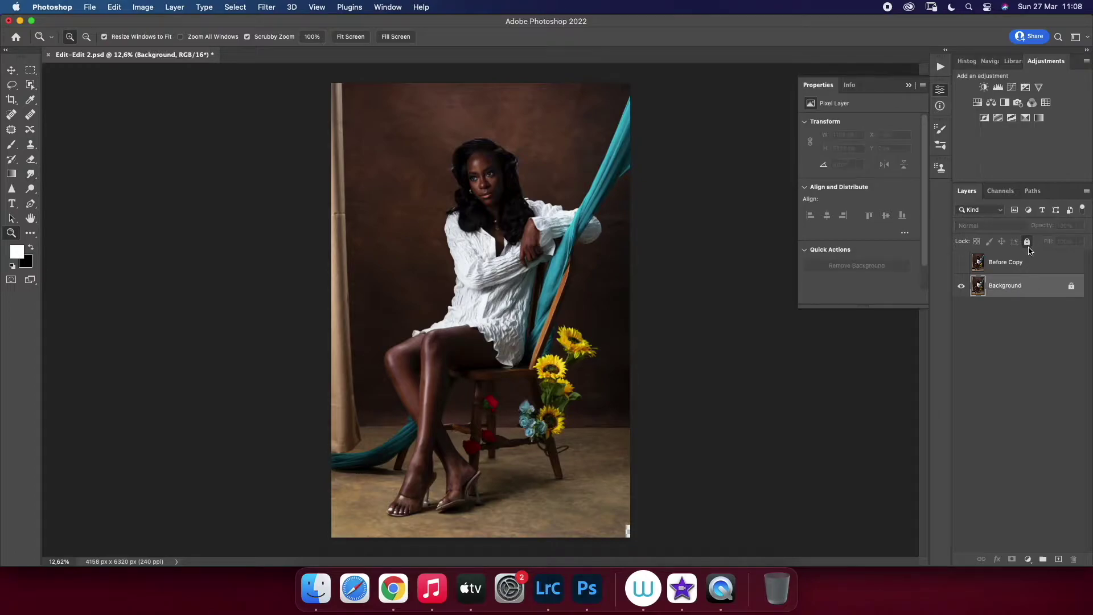
Create two named duplicate layers, High F and Low F, with High F hidden
{"action": "key", "text": "super+alt+j"}
{"action": "key", "text": "Return"}
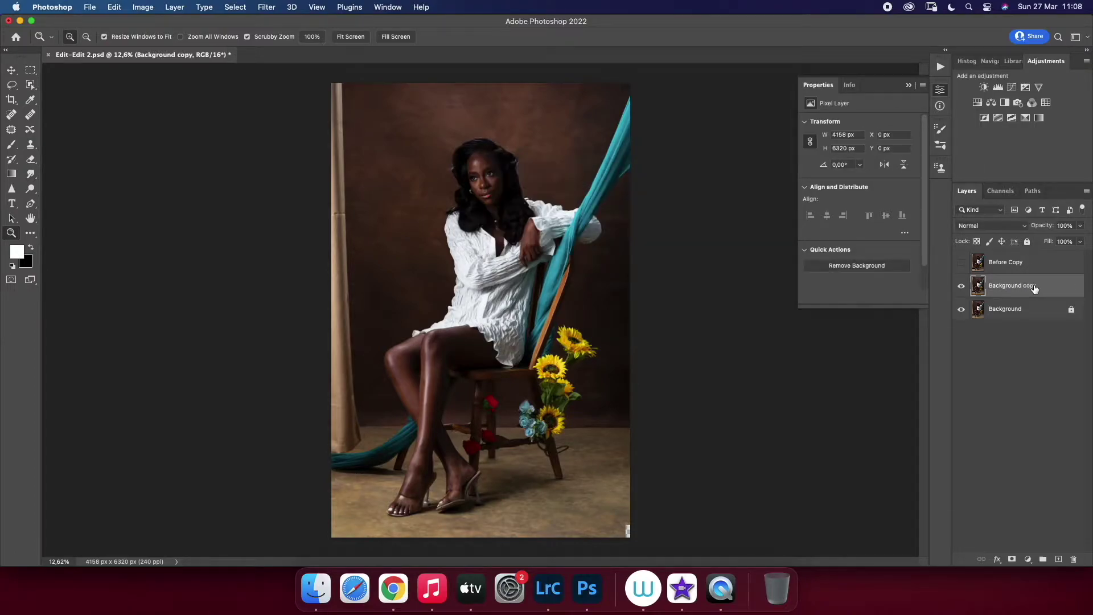
{"action": "key", "text": "super+alt+j"}
{"action": "key", "text": "BackSpace"}
{"action": "type", "text": "High F"}
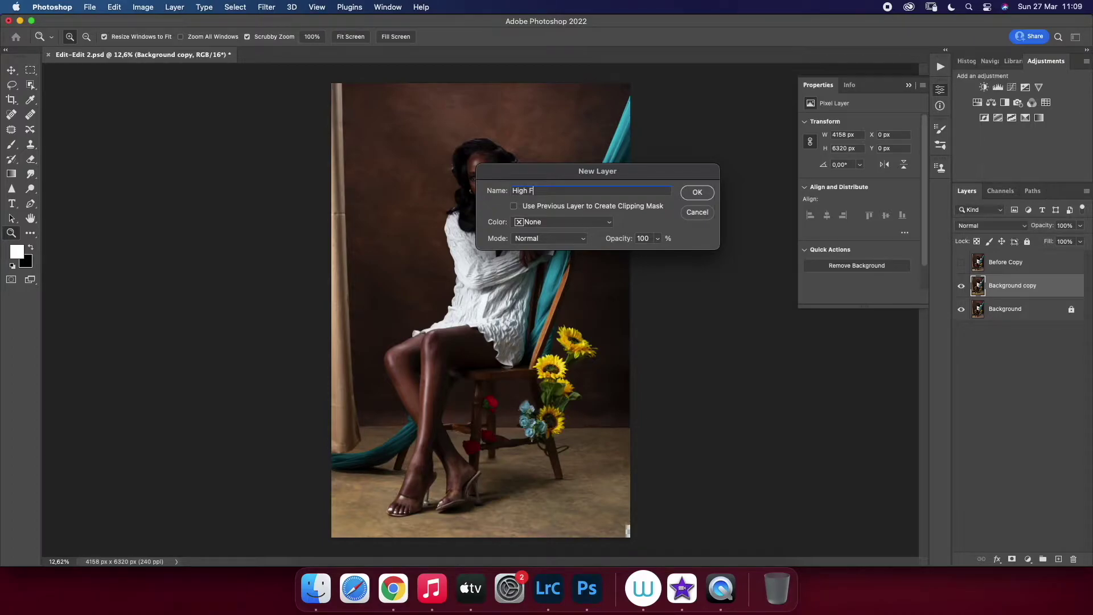
{"action": "key", "text": "Return"}
{"action": "left_click_drag", "start_coordinate": [1008, 325], "coordinate": [1011, 315]}
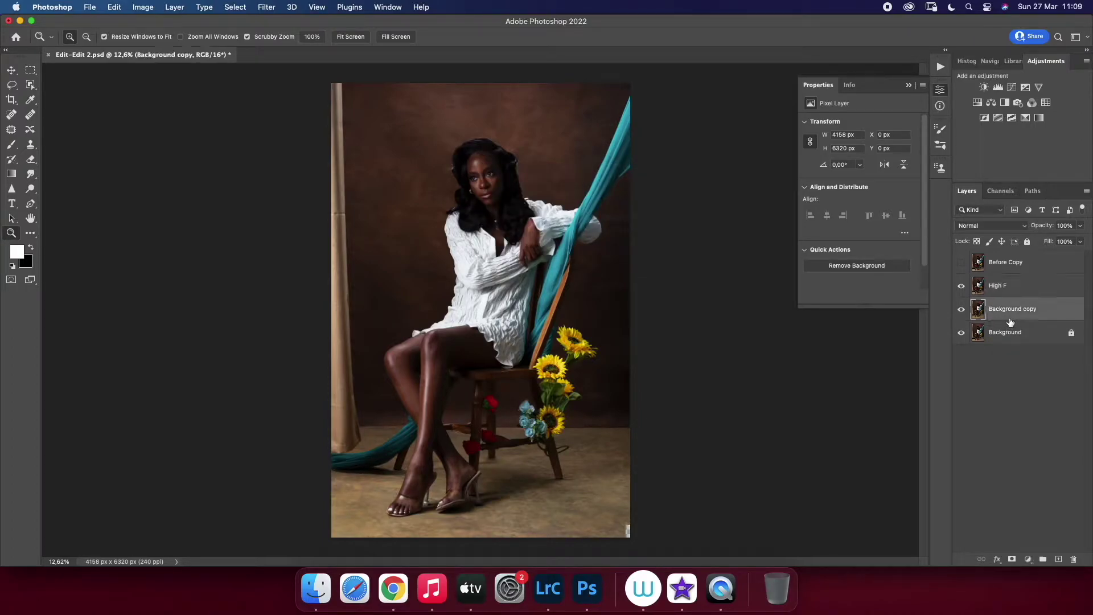
{"action": "key", "text": "super+alt+j"}
{"action": "key", "text": "BackSpace"}
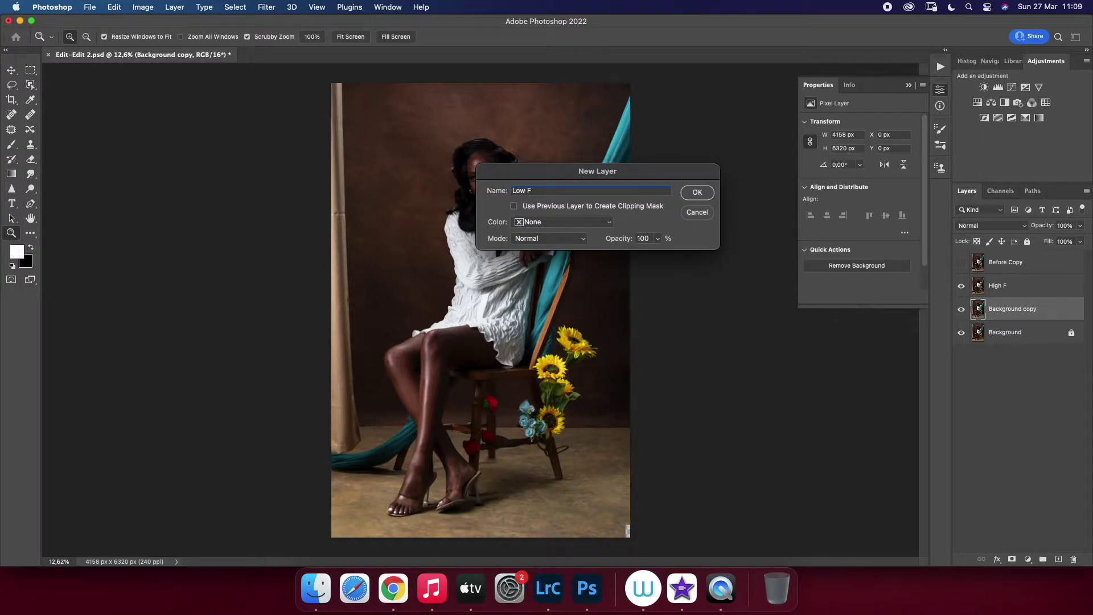
{"action": "key", "text": "Return"}
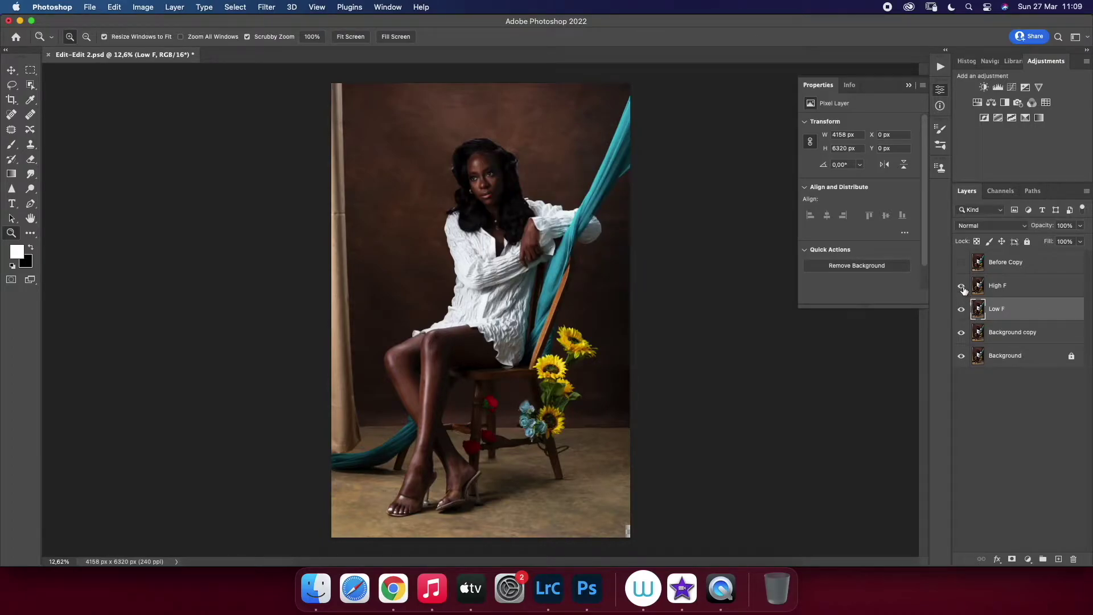
{"action": "left_click", "coordinate": [268, 6]}
{"action": "mouse_move", "coordinate": [270, 153]}
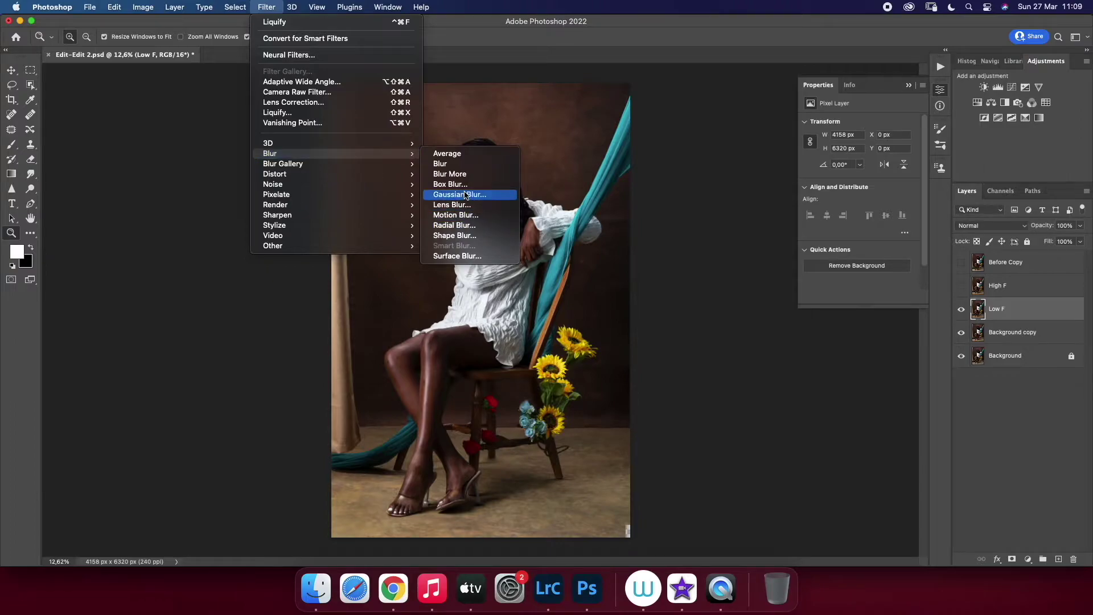
Apply a Gaussian blur of about 6 pixels to the Low F layer
{"action": "left_click", "coordinate": [465, 195]}
{"action": "left_click", "coordinate": [741, 379]}
{"action": "left_click", "coordinate": [741, 379]}
{"action": "mouse_move", "coordinate": [752, 296]}
{"action": "left_mouse_down"}
{"action": "mouse_move", "coordinate": [778, 344]}
{"action": "mouse_move", "coordinate": [765, 342]}
{"action": "left_mouse_up"}
{"action": "left_click_drag", "start_coordinate": [747, 410], "coordinate": [748, 412]}
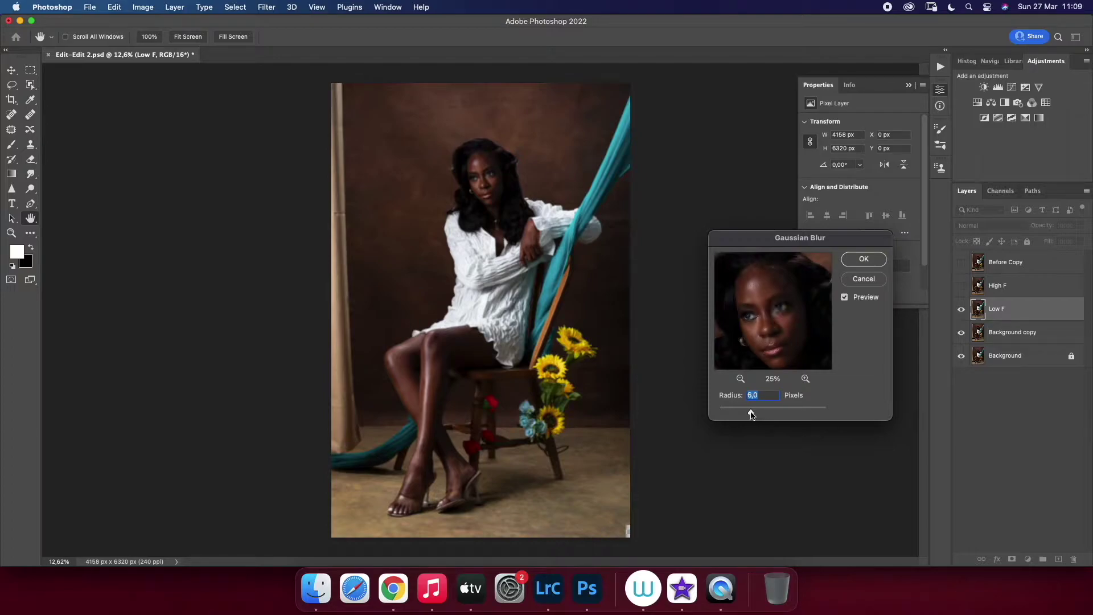
{"action": "left_click", "coordinate": [867, 266]}
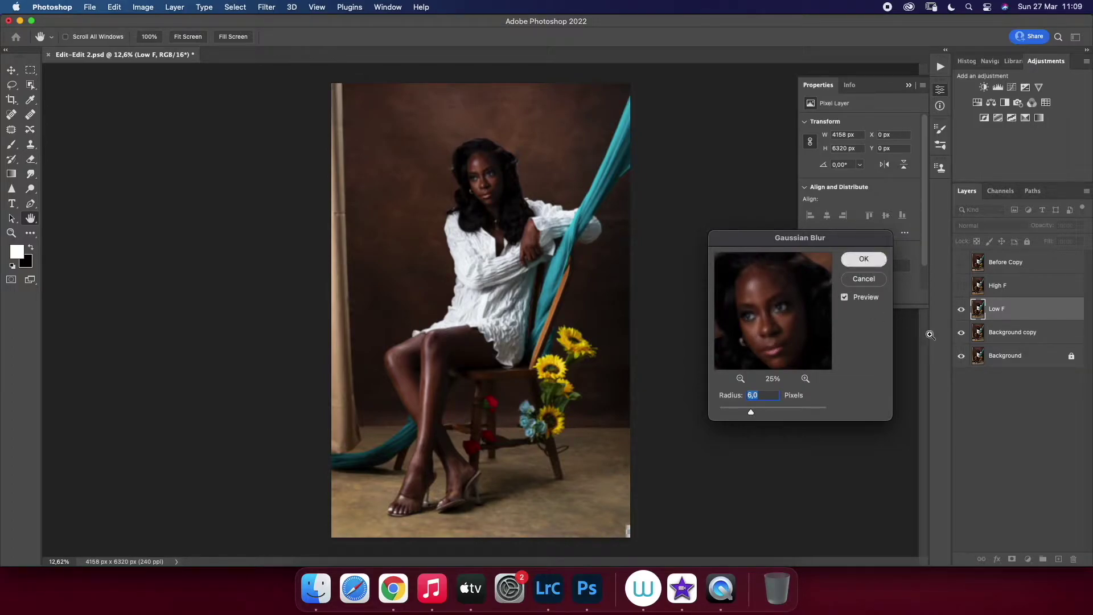
Make High F visible and Apply Image from Low F with Subtract, Scale 2, Offset 128
{"action": "left_click", "coordinate": [1004, 297]}
{"action": "left_click", "coordinate": [961, 286]}
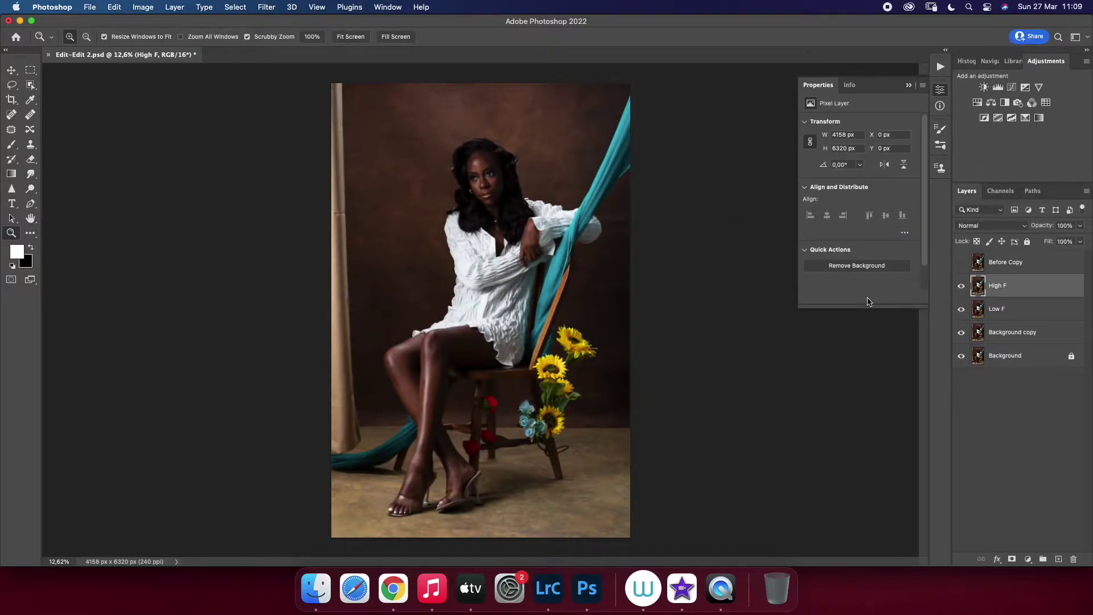
{"action": "left_click", "coordinate": [142, 7]}
{"action": "left_click", "coordinate": [177, 170]}
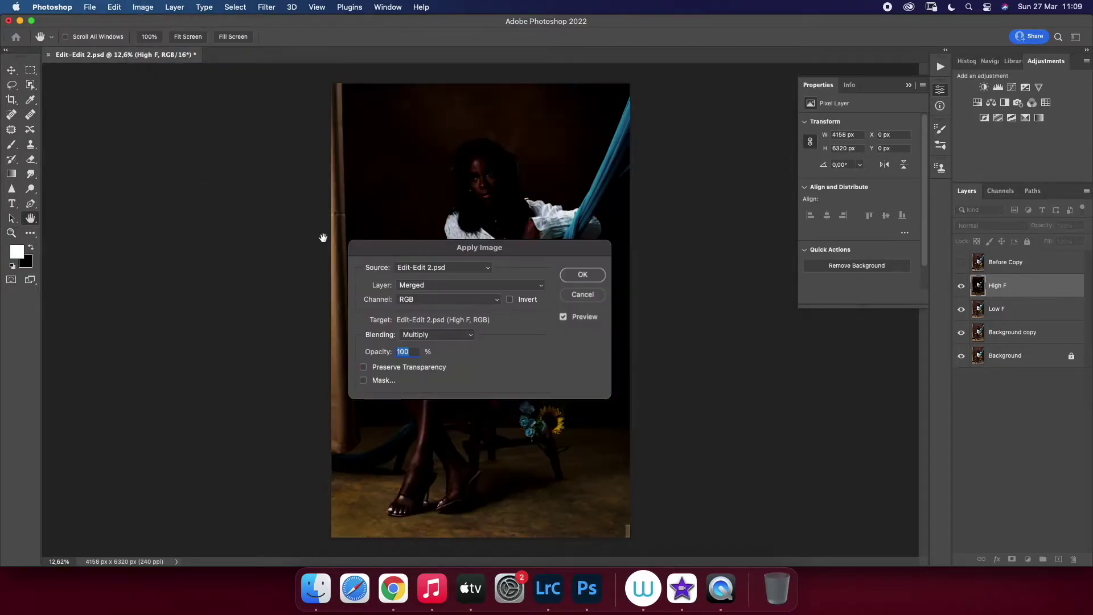
{"action": "left_click", "coordinate": [422, 285]}
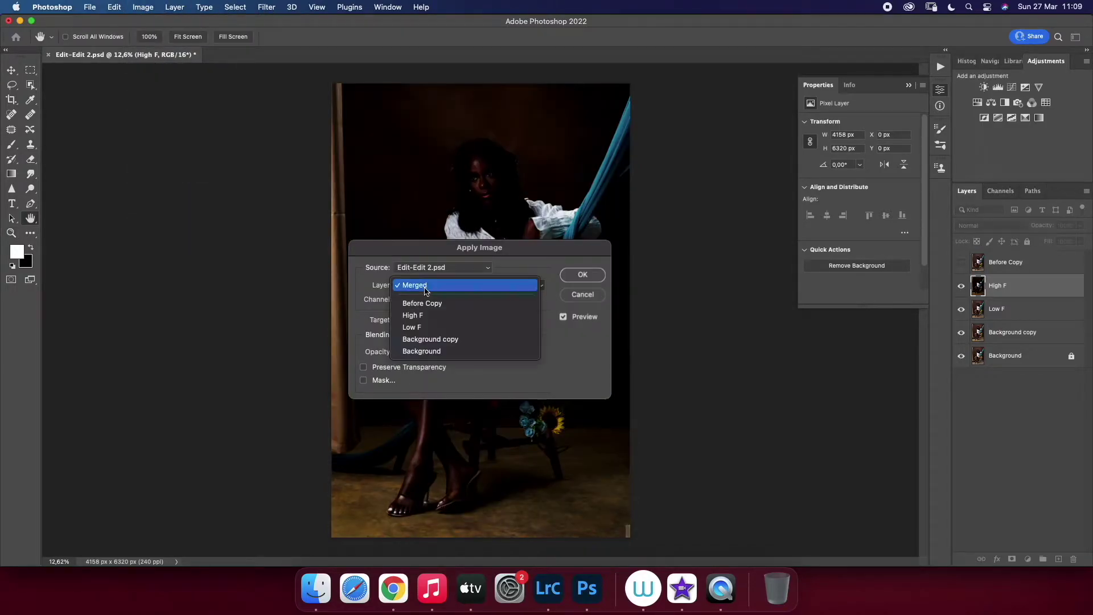
{"action": "left_click", "coordinate": [439, 322]}
{"action": "left_click", "coordinate": [438, 334]}
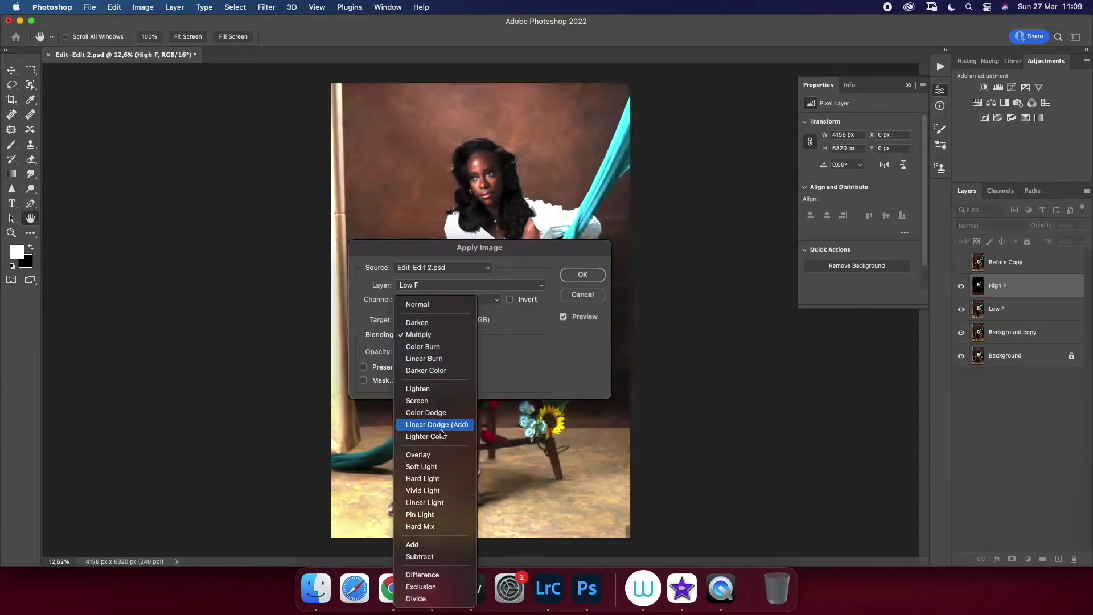
{"action": "left_click", "coordinate": [435, 557]}
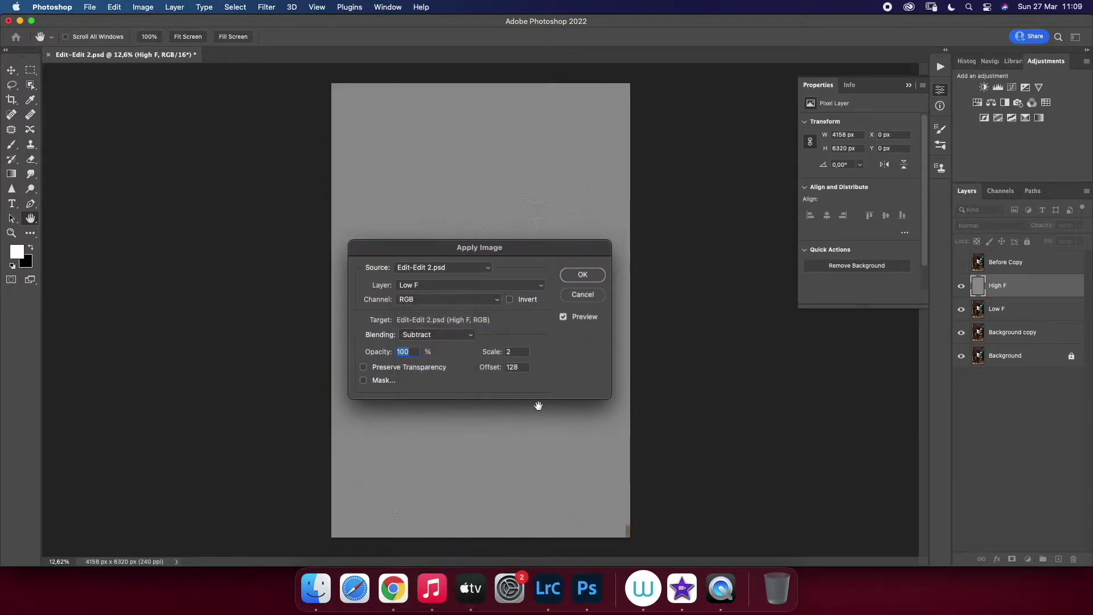
{"action": "left_click", "coordinate": [582, 275]}
Set High F to Linear Light and add a High F copy clipped to it
{"action": "key", "text": "z"}
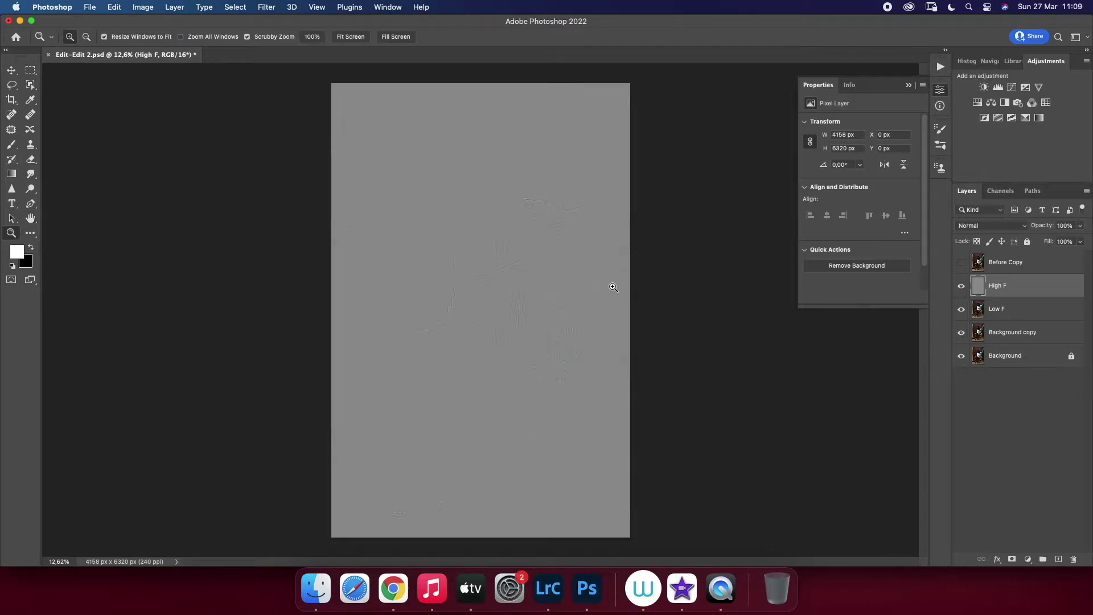
{"action": "left_click", "coordinate": [987, 228]}
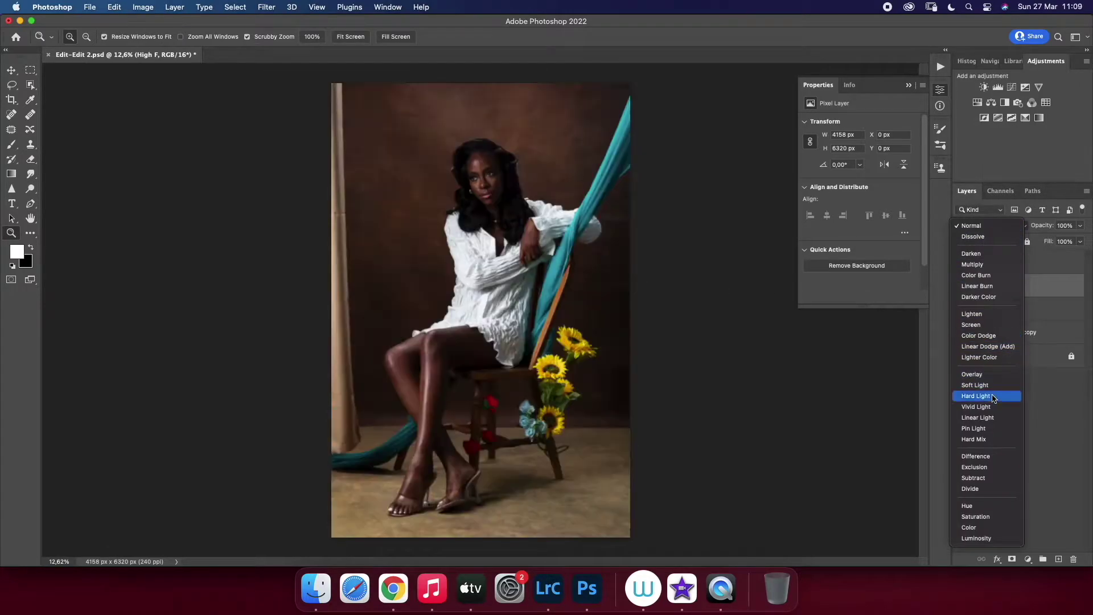
{"action": "left_click", "coordinate": [987, 419]}
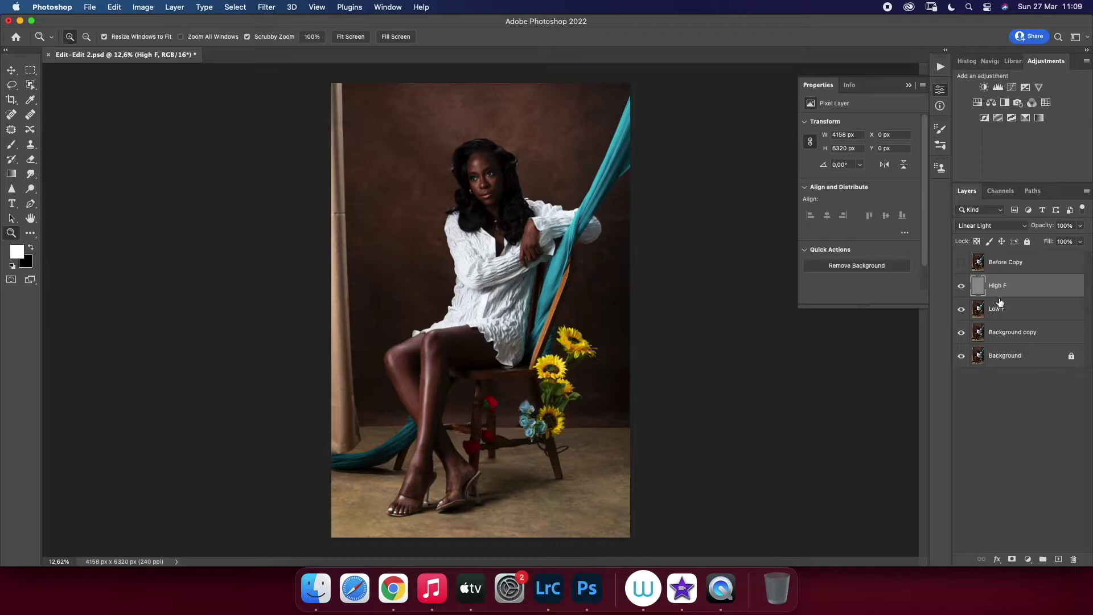
{"action": "key", "text": "super+alt+j"}
{"action": "key", "text": "Return"}
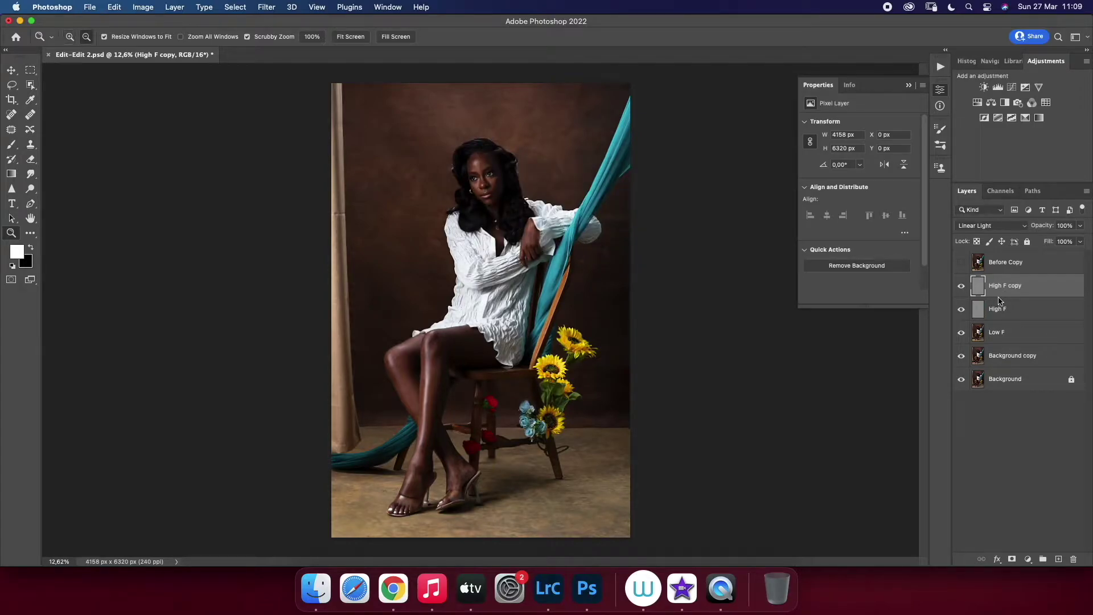
{"action": "left_click", "coordinate": [1000, 295], "text": "alt"}
Group High F, its copy and Low F into a group named Basic FS
{"action": "left_click", "coordinate": [1036, 319], "text": "shift"}
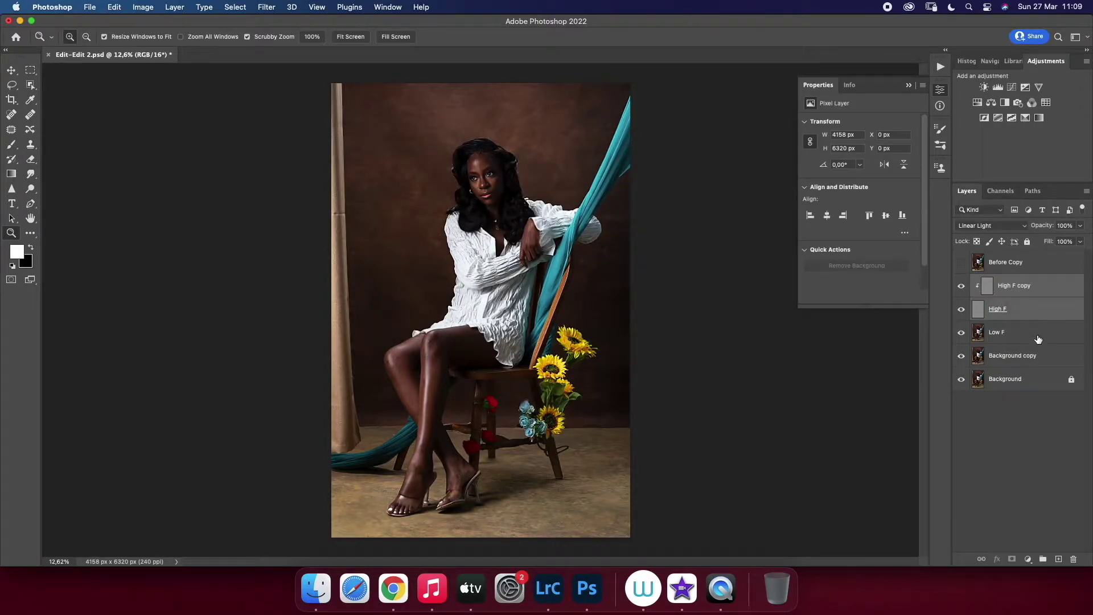
{"action": "key", "text": "super+g"}
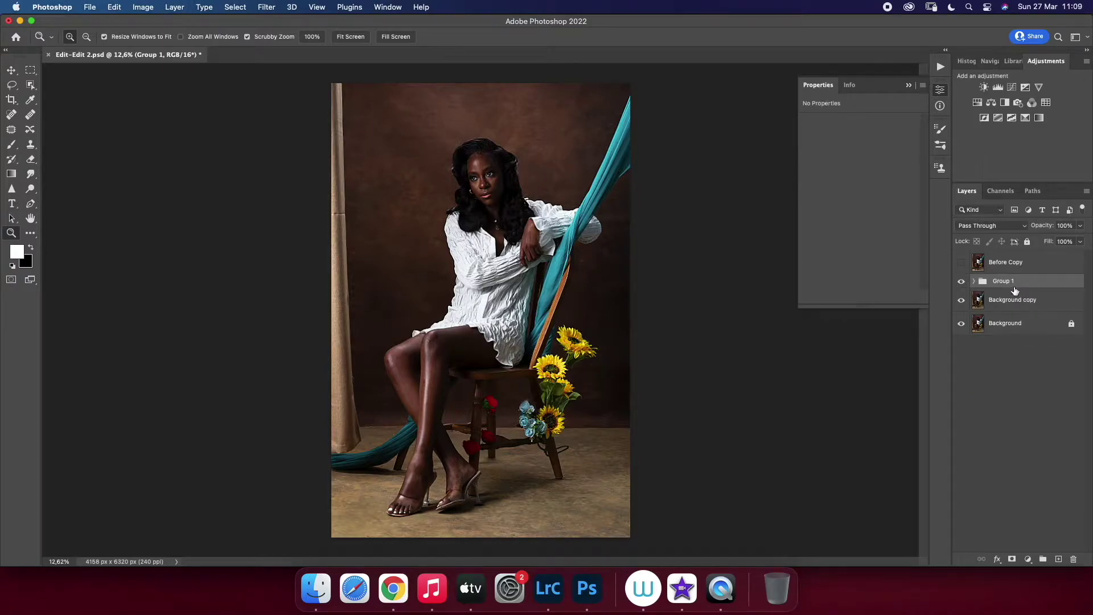
{"action": "key", "text": "BackSpace"}
{"action": "type", "text": "S"}
{"action": "key", "text": "Return"}
{"action": "left_click", "coordinate": [974, 282]}
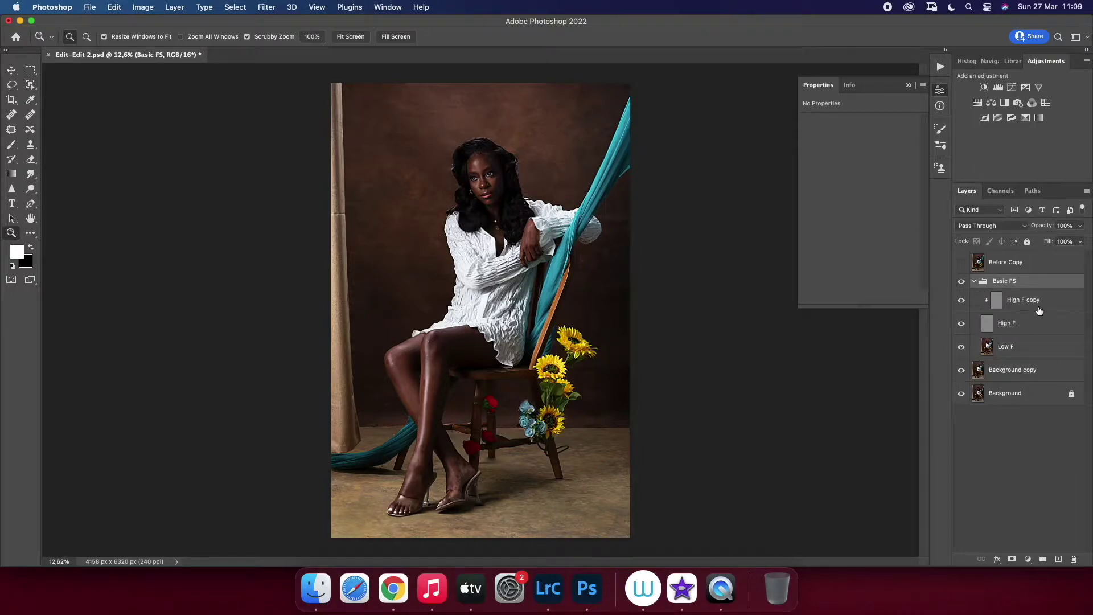
Select High F copy and zoom in on the face and left eye area
{"action": "left_click", "coordinate": [1028, 302]}
{"action": "left_click_drag", "start_coordinate": [487, 174], "coordinate": [567, 215]}
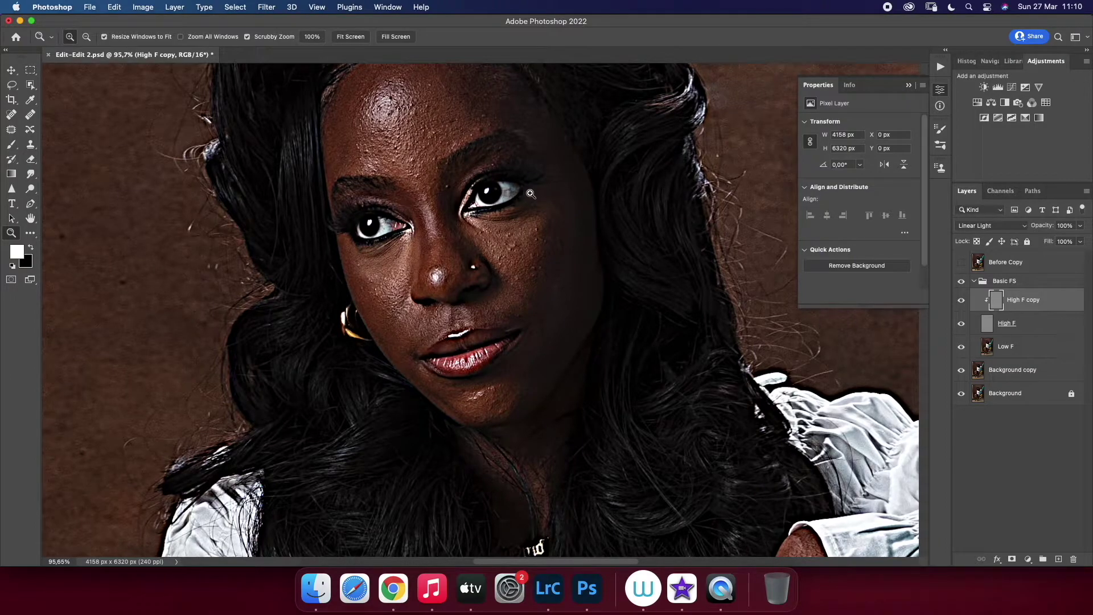
{"action": "scroll", "coordinate": [535, 194], "scroll_direction": "up", "scroll_amount": 3}
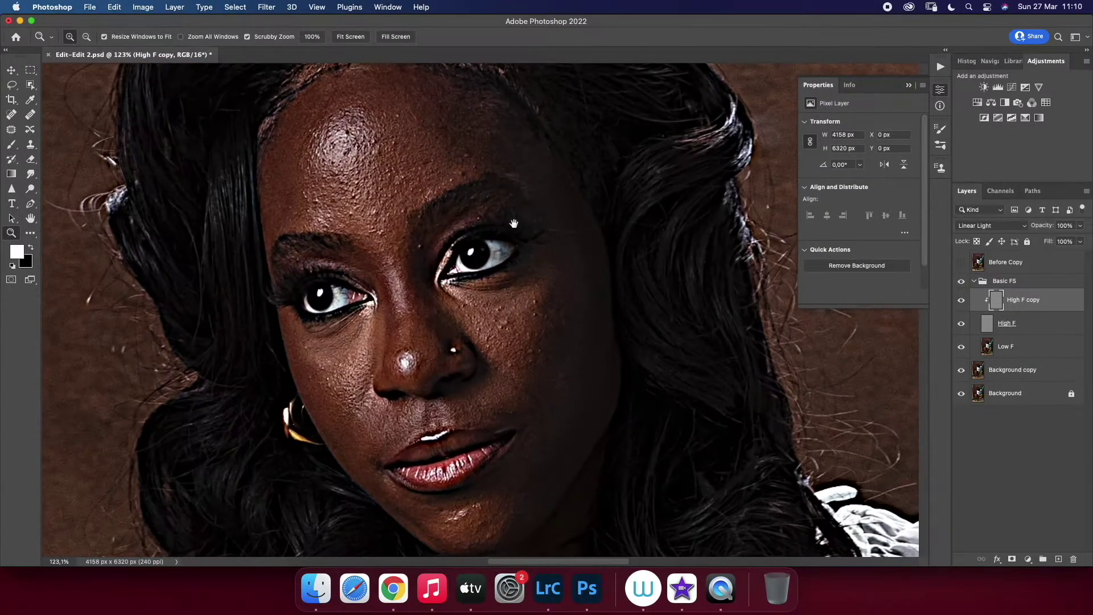
{"action": "left_click_drag", "start_coordinate": [514, 223], "coordinate": [478, 259]}
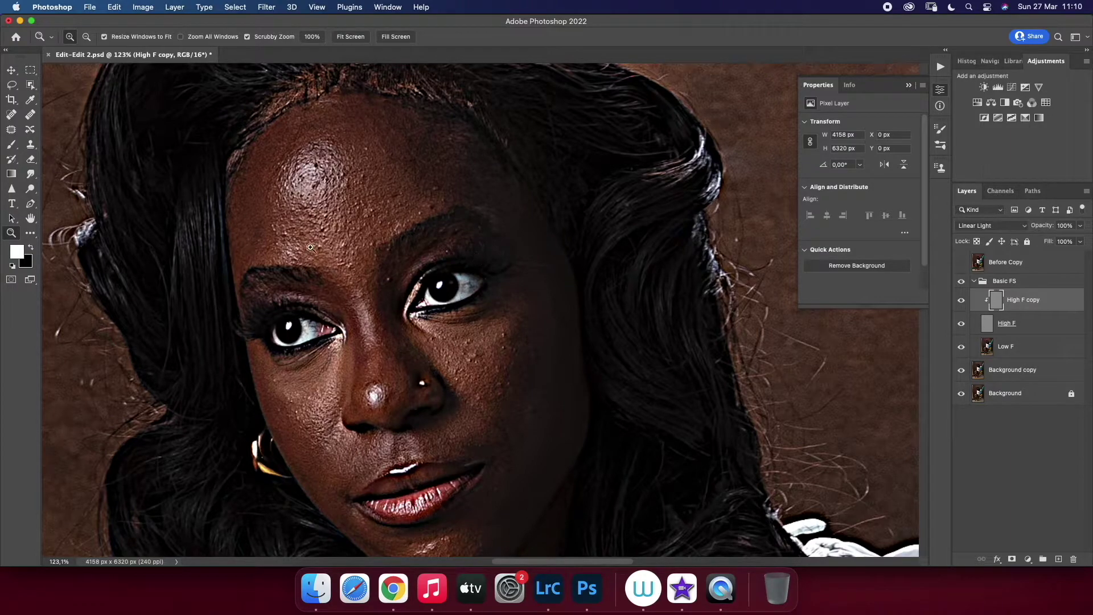
{"action": "left_click", "coordinate": [31, 144]}
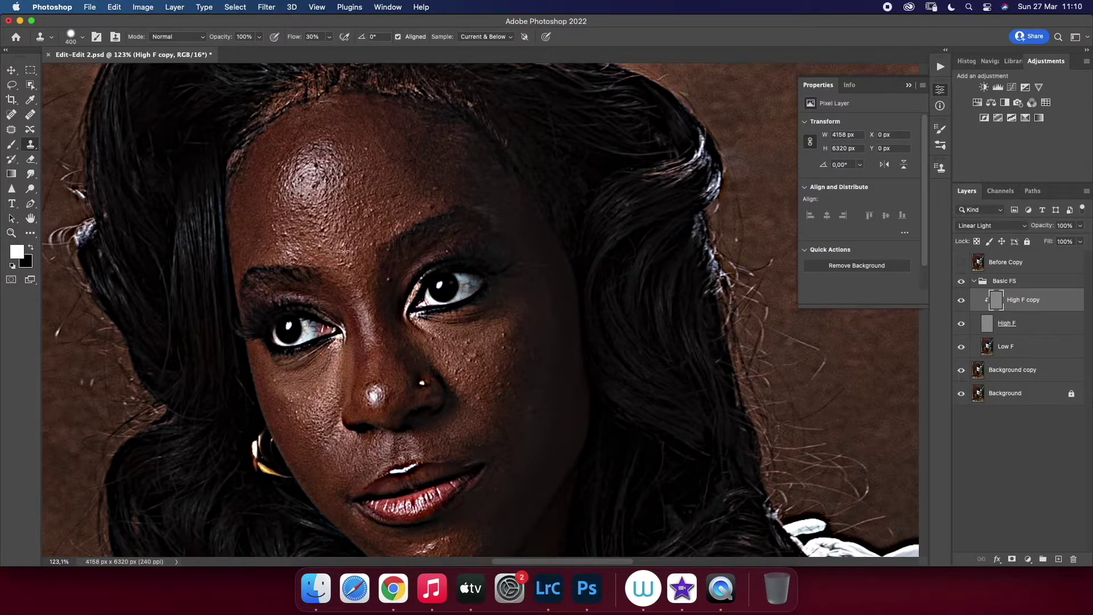
{"action": "left_click", "coordinate": [11, 233]}
{"action": "left_click_drag", "start_coordinate": [406, 232], "coordinate": [416, 233]}
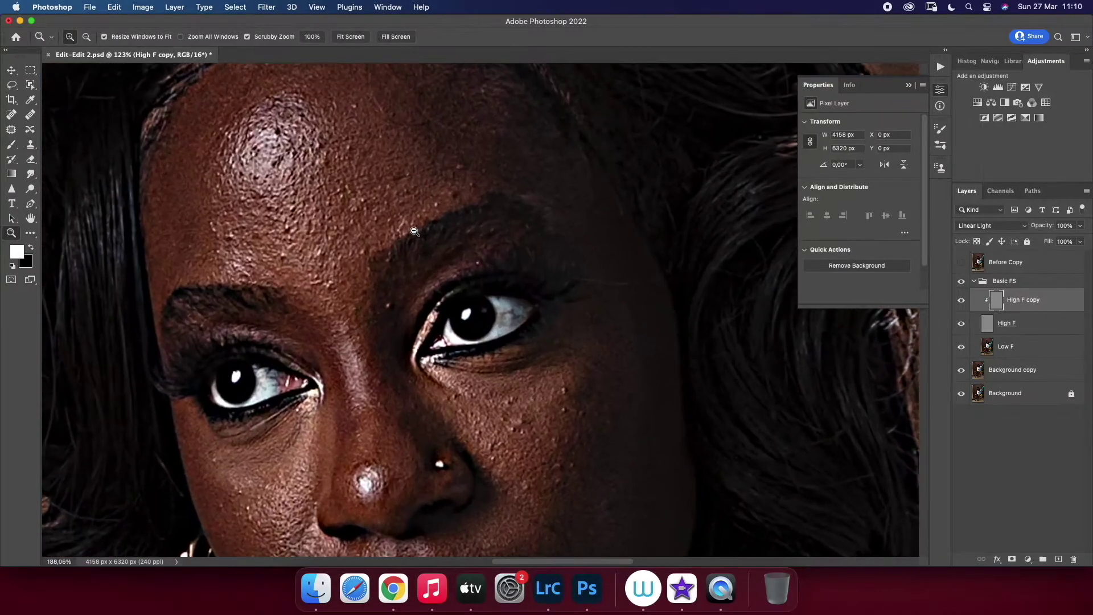
{"action": "left_click", "coordinate": [30, 145]}
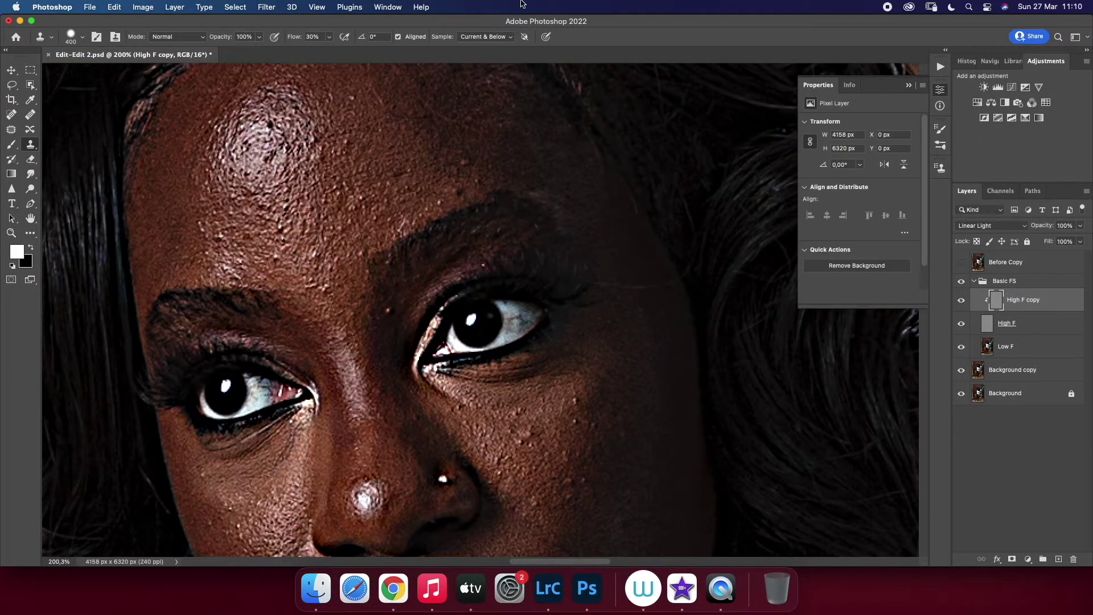
Set Clone Stamp to Current Layer sampling at 100% flow with a tiny brush, sampling clean forehead skin
{"action": "left_click", "coordinate": [497, 37]}
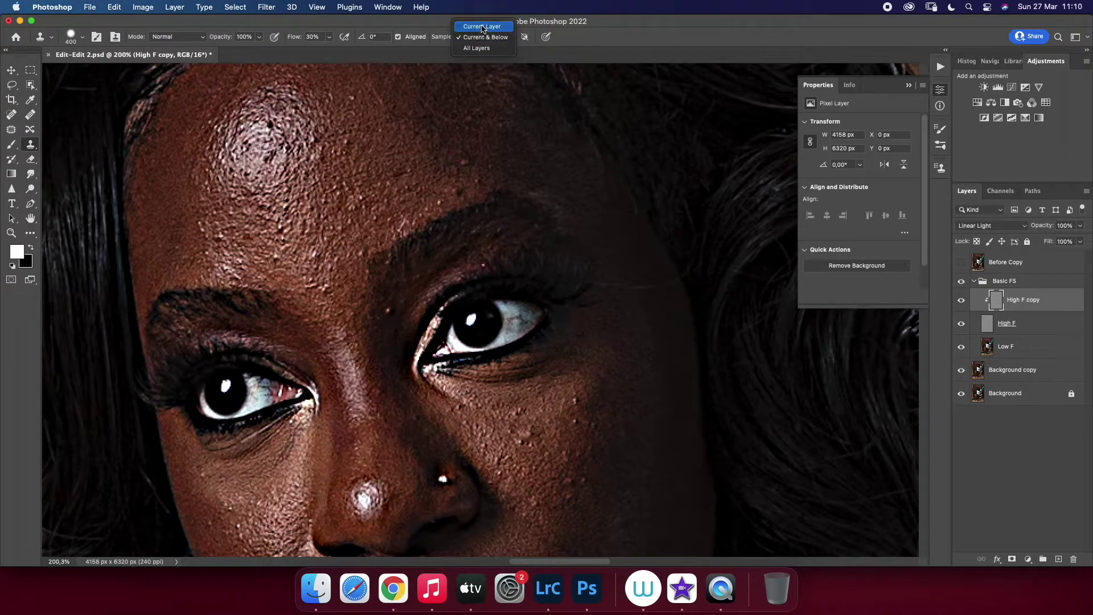
{"action": "left_click", "coordinate": [483, 25]}
{"action": "left_click", "coordinate": [329, 37]}
{"action": "left_click_drag", "start_coordinate": [338, 50], "coordinate": [386, 52]}
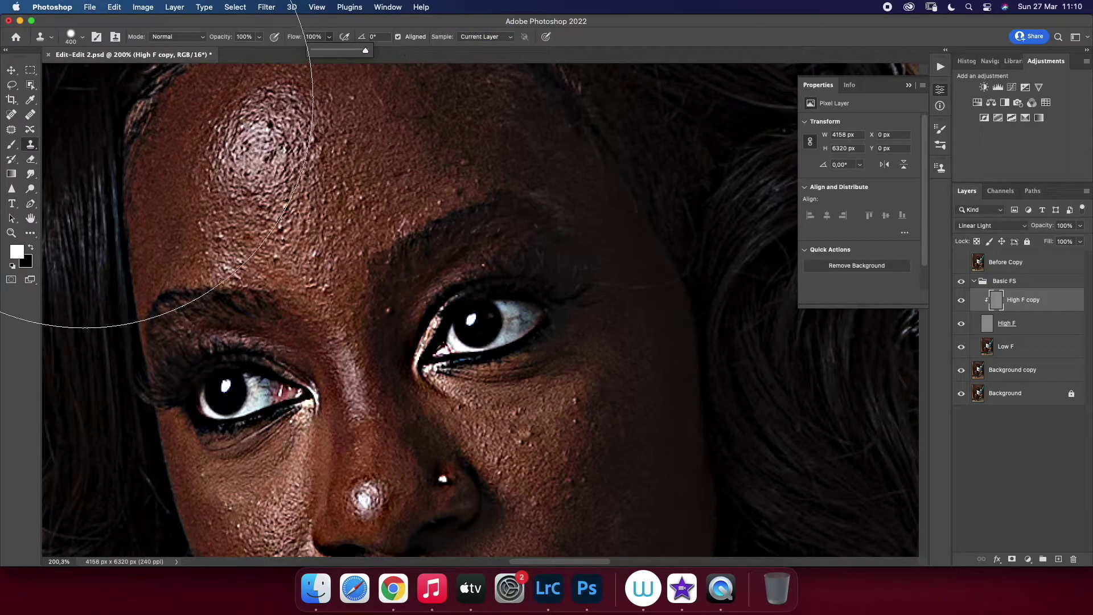
{"action": "left_click", "coordinate": [81, 39]}
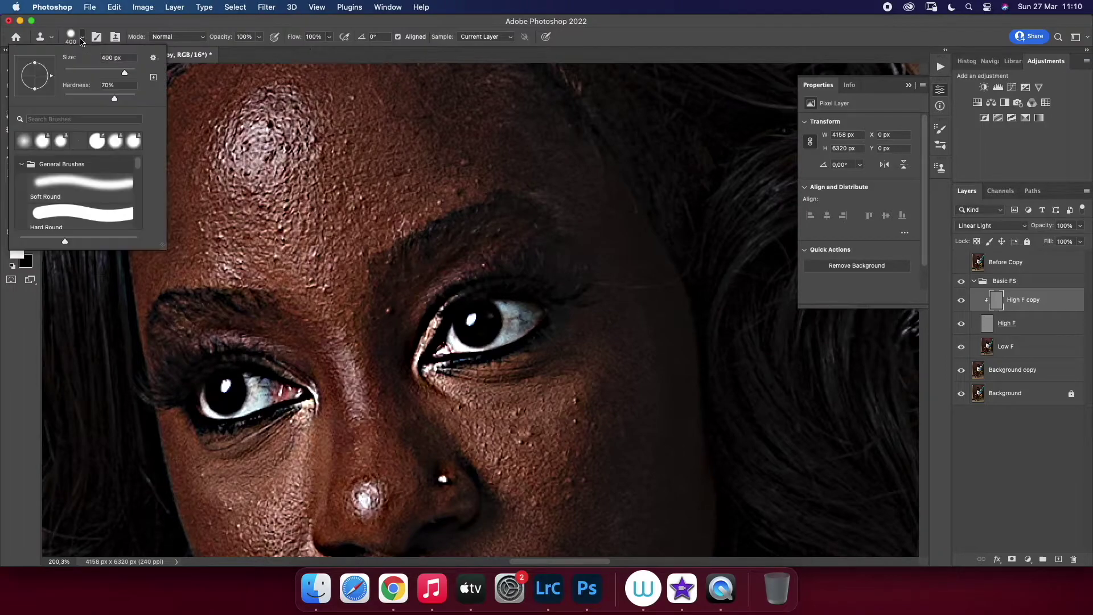
{"action": "left_click", "coordinate": [82, 38]}
{"action": "key", "text": "bracketleft"}
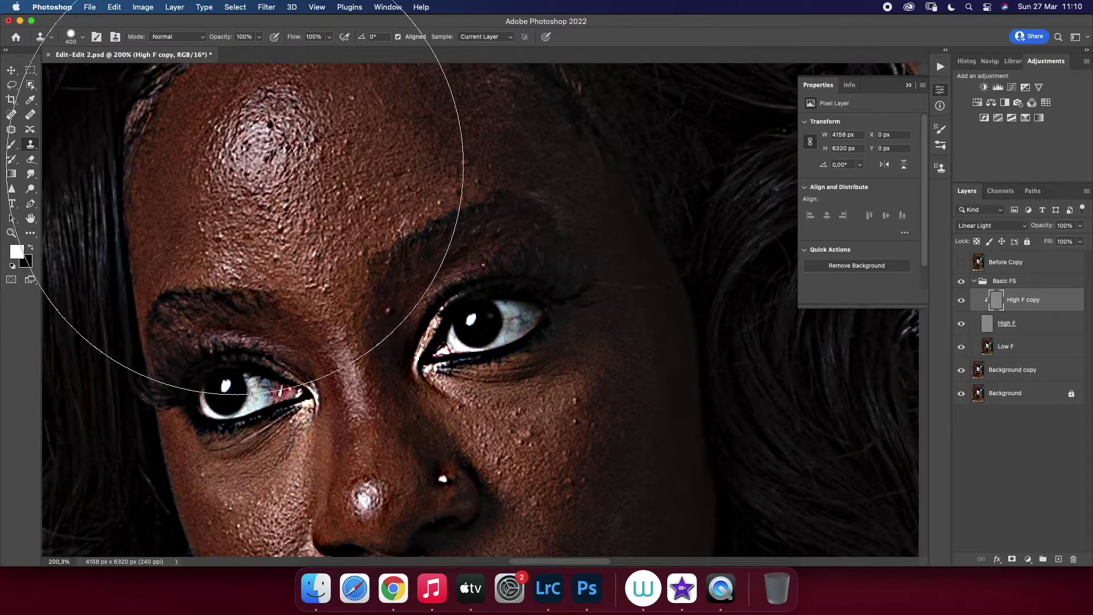
{"action": "key", "text": "bracketleft"}
{"action": "key", "text": "bracketleft"}
{"action": "key", "text": "bracketleft"}
{"action": "key", "text": "bracketleft"}
{"action": "key", "text": "bracketleft"}
{"action": "key", "text": "bracketleft"}
{"action": "key", "text": "bracketleft"}
{"action": "key", "text": "bracketleft"}
{"action": "key", "text": "bracketleft"}
{"action": "key", "text": "bracketleft"}
{"action": "key", "text": "bracketleft"}
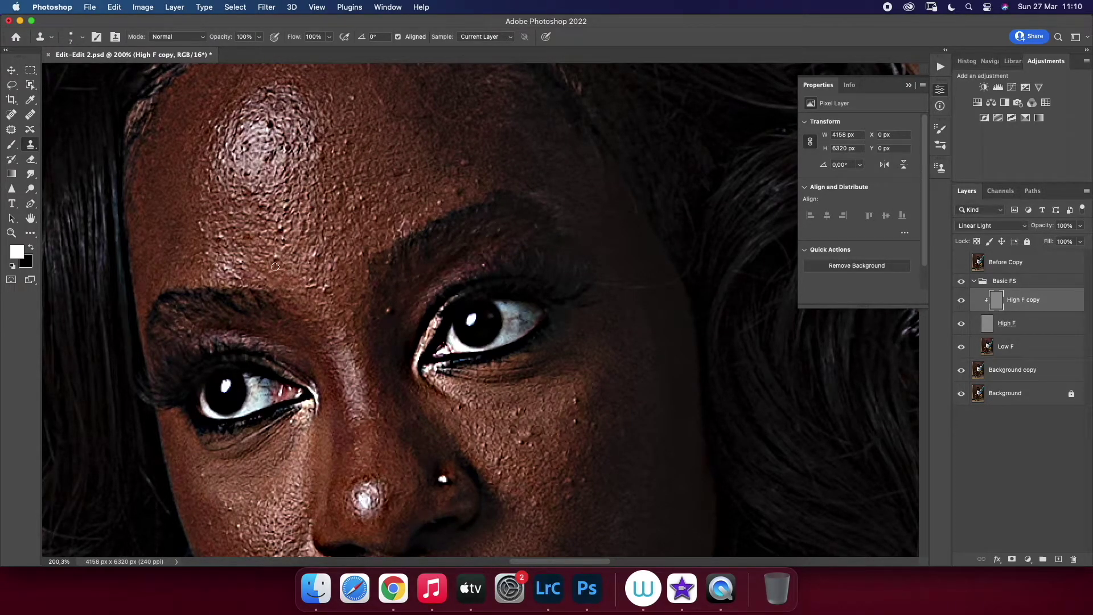
{"action": "left_click", "coordinate": [269, 262], "text": "alt"}
Clone away spots and rough texture across the forehead and brow area
{"action": "key", "text": "bracketleft"}
{"action": "left_click_drag", "start_coordinate": [325, 288], "coordinate": [336, 295]}
{"action": "left_click_drag", "start_coordinate": [251, 267], "coordinate": [237, 278]}
{"action": "left_click_drag", "start_coordinate": [215, 249], "coordinate": [237, 240]}
{"action": "left_click_drag", "start_coordinate": [312, 210], "coordinate": [325, 196]}
{"action": "mouse_move", "coordinate": [340, 153]}
{"action": "left_mouse_down"}
{"action": "mouse_move", "coordinate": [333, 134]}
{"action": "mouse_move", "coordinate": [355, 98]}
{"action": "left_mouse_up"}
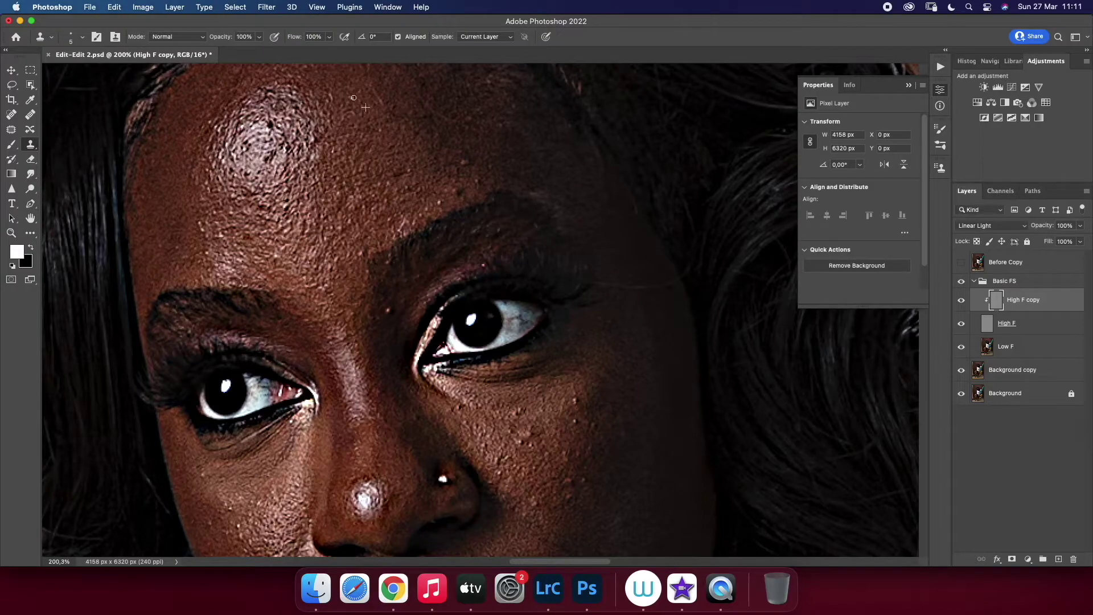
{"action": "left_click", "coordinate": [465, 131]}
{"action": "left_click", "coordinate": [461, 180], "text": "alt"}
{"action": "left_click", "coordinate": [460, 190]}
{"action": "left_click", "coordinate": [411, 197], "text": "alt"}
{"action": "left_click", "coordinate": [202, 224]}
Clone out spots below the brow and on both cheeks, then return High F copy to Normal
{"action": "left_click", "coordinate": [387, 310]}
{"action": "left_click_drag", "start_coordinate": [368, 366], "coordinate": [367, 233]}
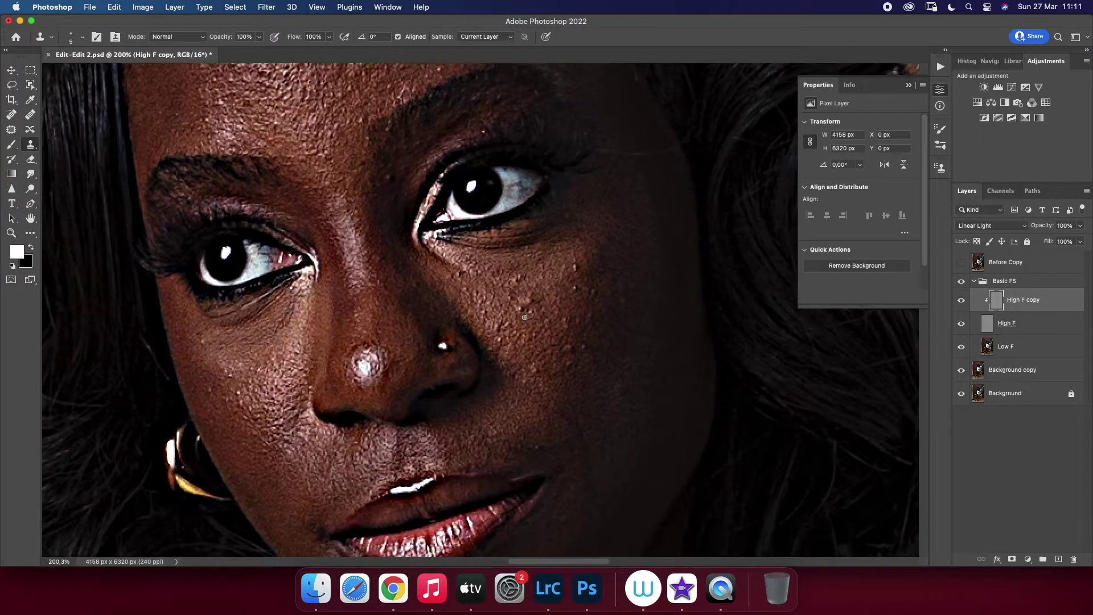
{"action": "left_click", "coordinate": [576, 268]}
{"action": "left_click", "coordinate": [576, 288]}
{"action": "left_click", "coordinate": [569, 348]}
{"action": "left_click", "coordinate": [239, 393]}
{"action": "left_click", "coordinate": [991, 226]}
{"action": "left_click", "coordinate": [1019, 35]}
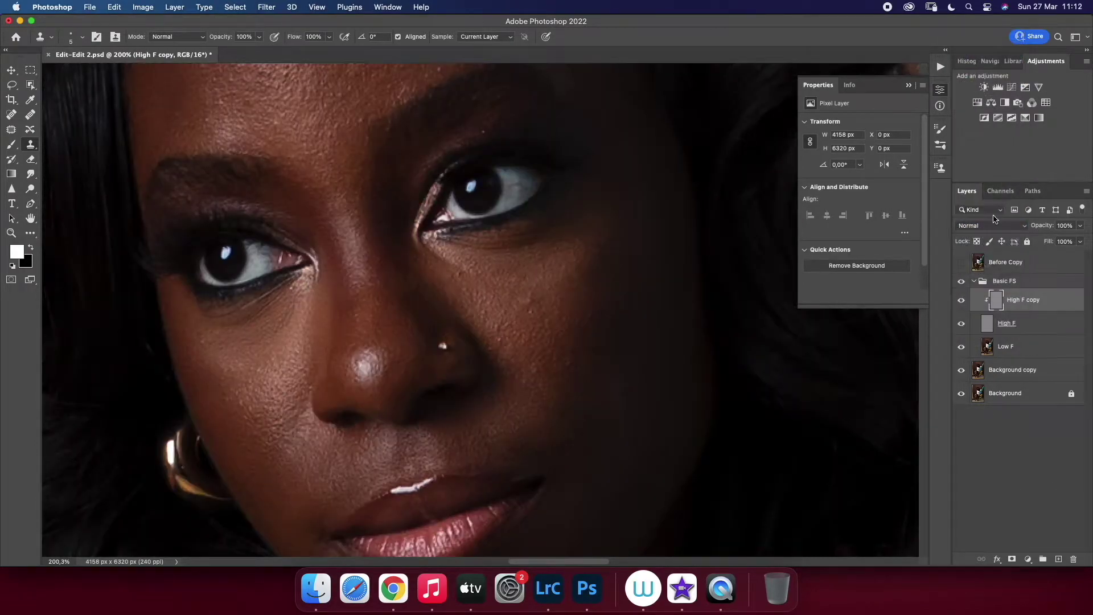
Set new forehead clone sources and clone away a small cheek blemish
{"action": "scroll", "coordinate": [963, 304], "scroll_direction": "up", "scroll_amount": 3}
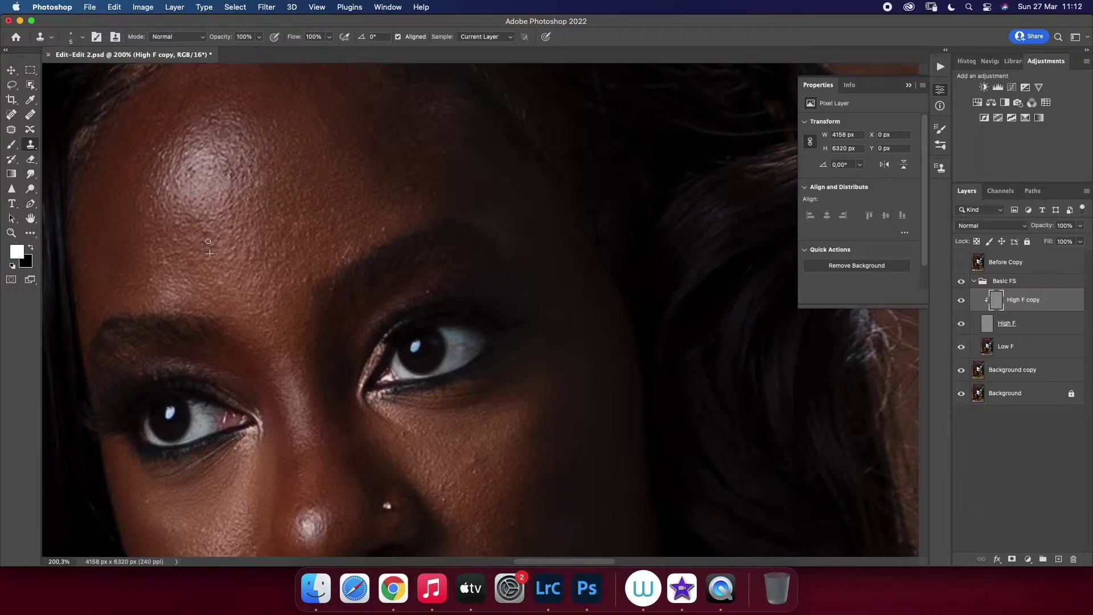
{"action": "left_click", "coordinate": [403, 208], "text": "alt"}
{"action": "left_click", "coordinate": [218, 143], "text": "alt"}
{"action": "left_click", "coordinate": [156, 168], "text": "alt"}
{"action": "left_click_drag", "start_coordinate": [254, 281], "coordinate": [218, 99]}
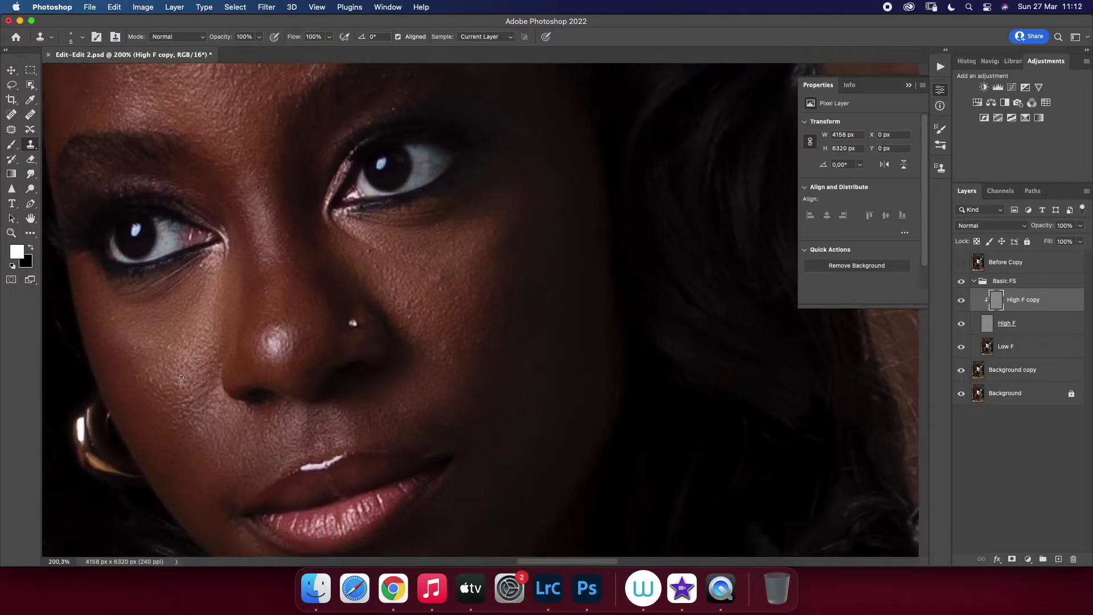
{"action": "left_click_drag", "start_coordinate": [472, 292], "coordinate": [439, 289]}
Clone over several spots on the chin with dabs and short strokes
{"action": "scroll", "coordinate": [398, 365], "scroll_direction": "down", "scroll_amount": 3}
{"action": "scroll", "coordinate": [385, 412], "scroll_direction": "down", "scroll_amount": 3}
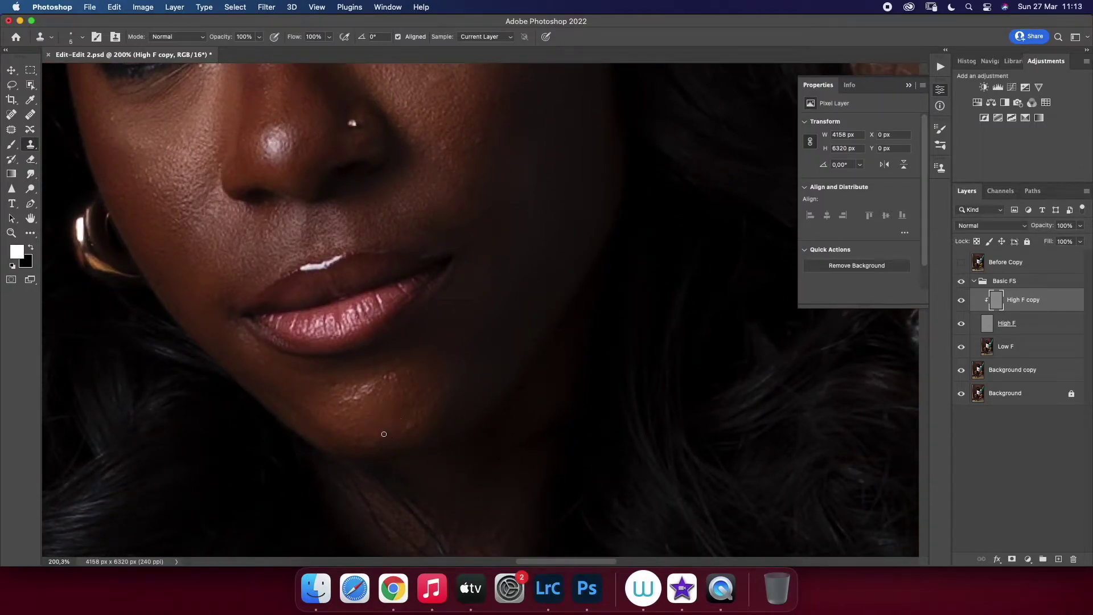
{"action": "left_click", "coordinate": [401, 422], "text": "alt"}
{"action": "left_click", "coordinate": [409, 432]}
{"action": "left_click", "coordinate": [382, 392], "text": "alt"}
{"action": "left_click_drag", "start_coordinate": [388, 377], "coordinate": [392, 376]}
{"action": "left_click", "coordinate": [358, 413], "text": "alt"}
{"action": "mouse_move", "coordinate": [338, 412]}
{"action": "left_mouse_down"}
{"action": "mouse_move", "coordinate": [322, 404]}
{"action": "mouse_move", "coordinate": [338, 383]}
{"action": "left_mouse_up"}
Clone a left-cheek spot and a forehead spot, then switch High F copy to Linear Light
{"action": "scroll", "coordinate": [374, 422], "scroll_direction": "up", "scroll_amount": 5}
{"action": "scroll", "coordinate": [378, 456], "scroll_direction": "up", "scroll_amount": 2}
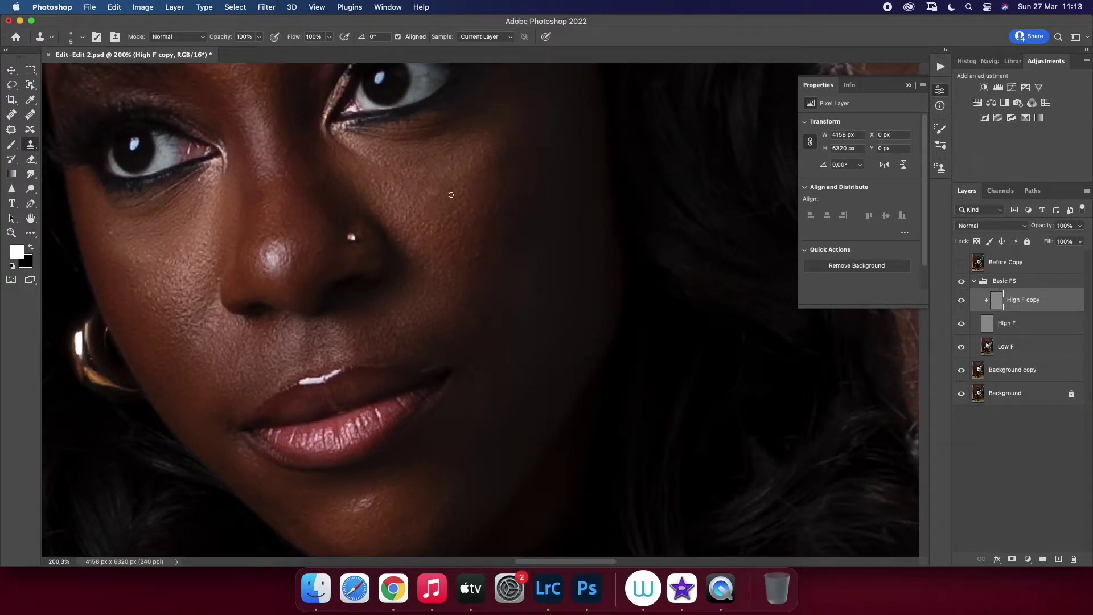
{"action": "left_click", "coordinate": [106, 227]}
{"action": "left_click", "coordinate": [11, 233]}
{"action": "mouse_move", "coordinate": [425, 306]}
{"action": "left_mouse_down"}
{"action": "mouse_move", "coordinate": [358, 203]}
{"action": "mouse_move", "coordinate": [393, 194]}
{"action": "left_mouse_up"}
{"action": "key", "text": "s"}
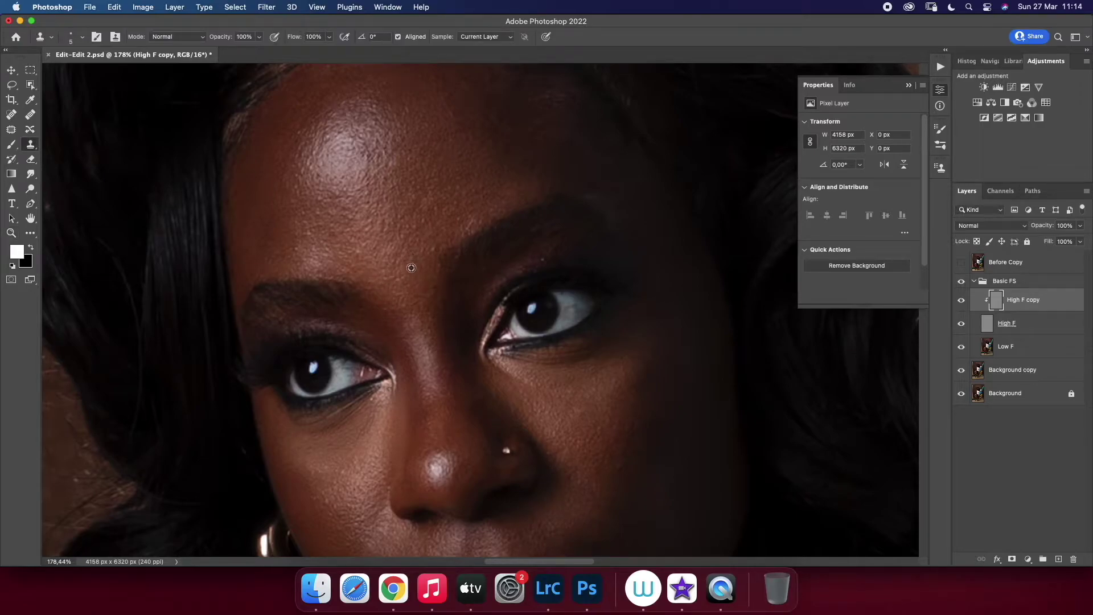
{"action": "left_click", "coordinate": [430, 329]}
{"action": "left_click", "coordinate": [991, 226]}
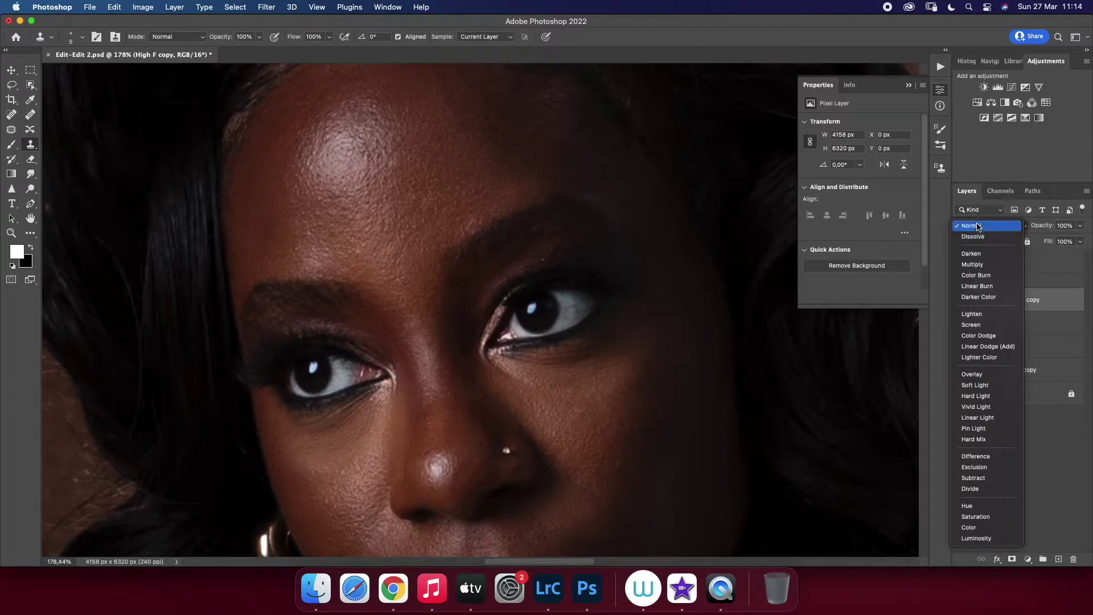
Set High F copy to Linear Light and clone away forehead and nose-bridge blemishes
{"action": "left_click", "coordinate": [973, 440]}
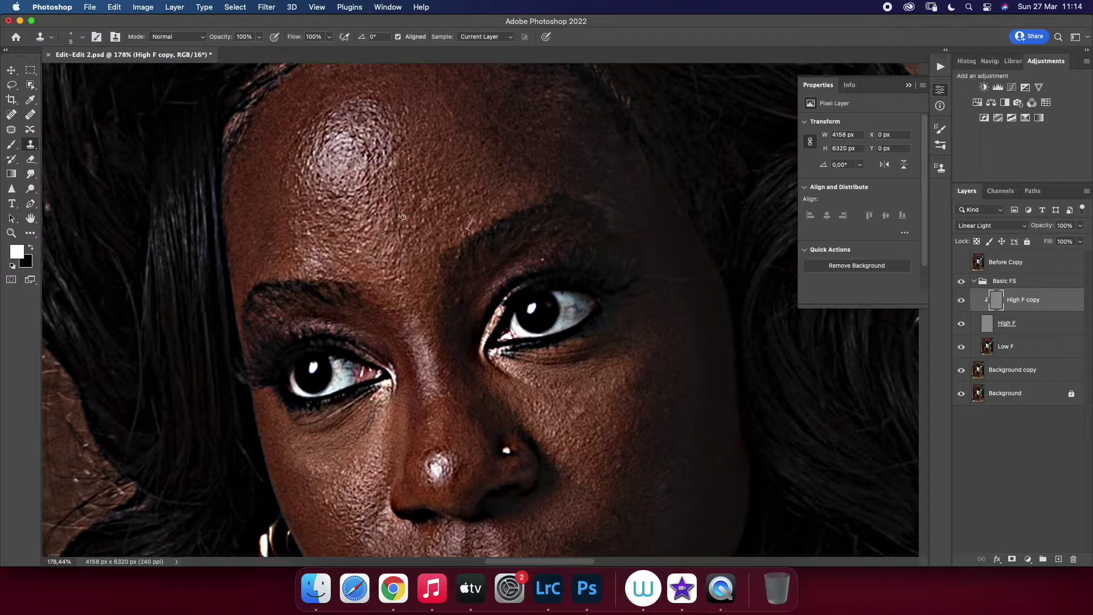
{"action": "left_click", "coordinate": [395, 186]}
{"action": "left_click_drag", "start_coordinate": [394, 151], "coordinate": [388, 158]}
{"action": "left_click", "coordinate": [330, 236]}
{"action": "left_click", "coordinate": [408, 286]}
{"action": "left_click", "coordinate": [414, 319]}
{"action": "left_click_drag", "start_coordinate": [446, 377], "coordinate": [452, 373]}
{"action": "left_click", "coordinate": [525, 155]}
{"action": "left_click", "coordinate": [458, 93], "text": "alt"}
{"action": "left_click", "coordinate": [461, 70]}
{"action": "left_click", "coordinate": [324, 135]}
Clone-smooth the skin above the upper lip from clean skin beside the lips
{"action": "scroll", "coordinate": [503, 282], "scroll_direction": "down", "scroll_amount": 5}
{"action": "scroll", "coordinate": [502, 282], "scroll_direction": "right", "scroll_amount": 3}
{"action": "scroll", "coordinate": [265, 361], "scroll_direction": "down", "scroll_amount": 5}
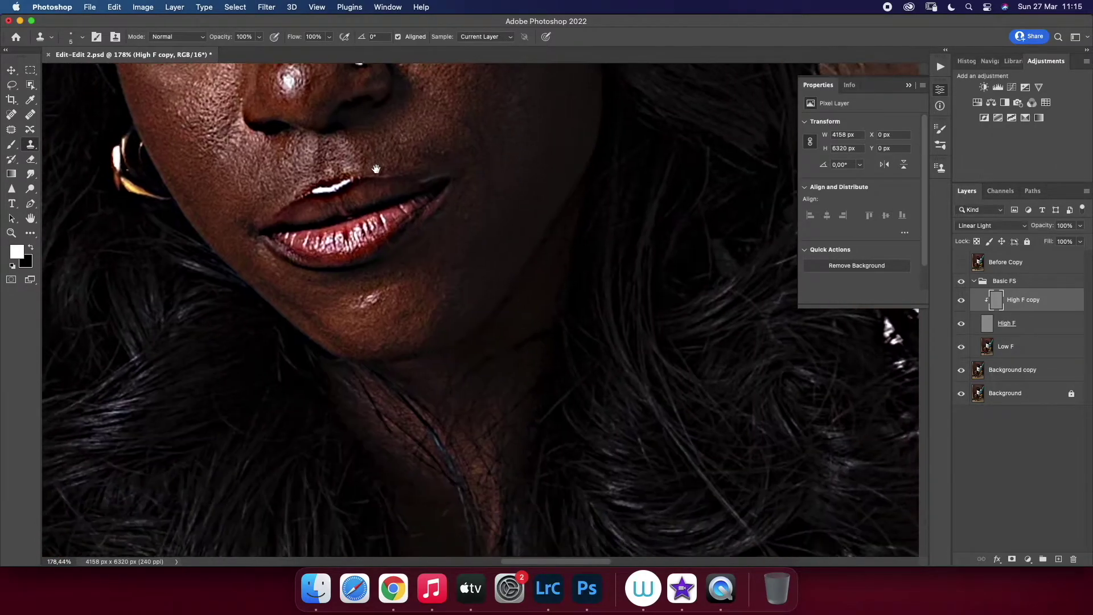
{"action": "left_click", "coordinate": [260, 168], "text": "alt"}
{"action": "left_click_drag", "start_coordinate": [289, 152], "coordinate": [297, 146]}
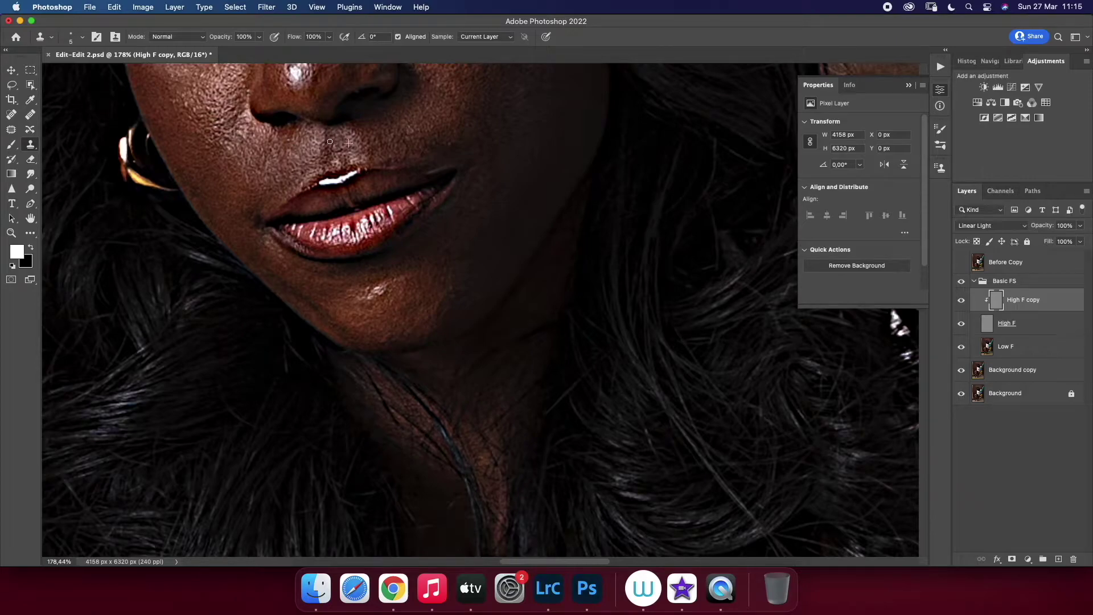
{"action": "left_click_drag", "start_coordinate": [402, 142], "coordinate": [390, 120]}
{"action": "left_click_drag", "start_coordinate": [407, 159], "coordinate": [422, 132]}
{"action": "scroll", "coordinate": [255, 255], "scroll_direction": "down", "scroll_amount": 5}
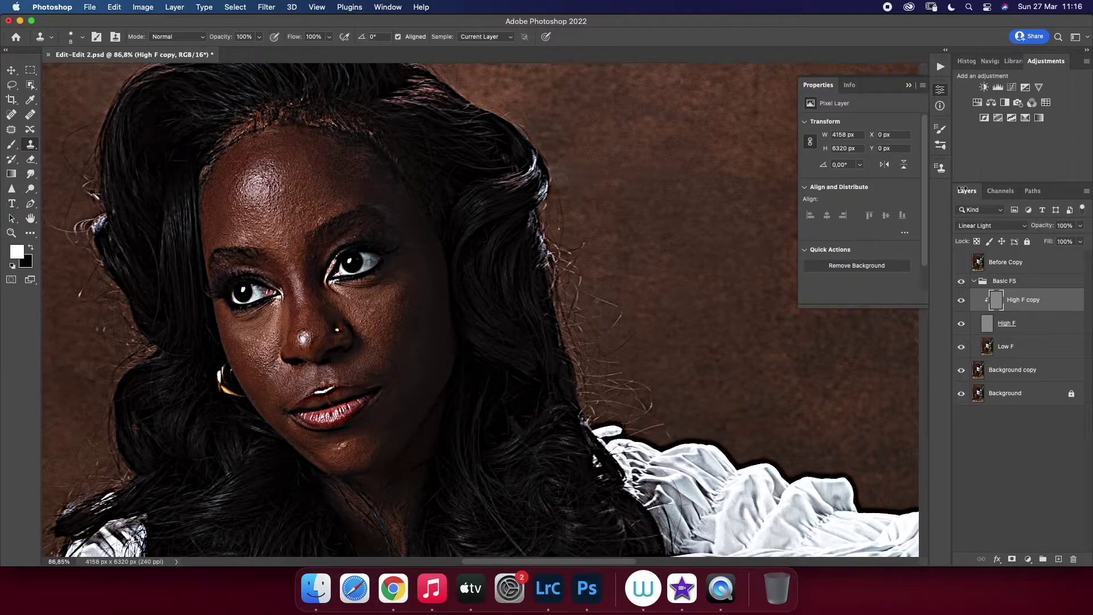
Return High F copy to Normal, toggle it to compare, and shrink the clone brush
{"action": "left_click", "coordinate": [999, 225]}
{"action": "left_click", "coordinate": [962, 301]}
{"action": "left_click", "coordinate": [962, 301]}
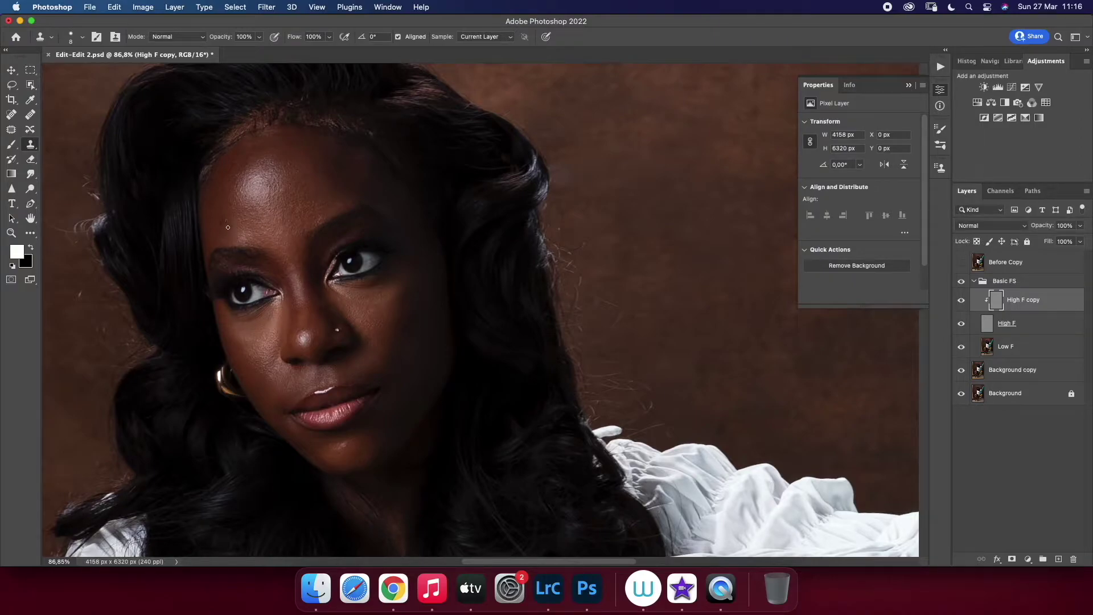
{"action": "left_click_drag", "start_coordinate": [211, 235], "coordinate": [422, 236]}
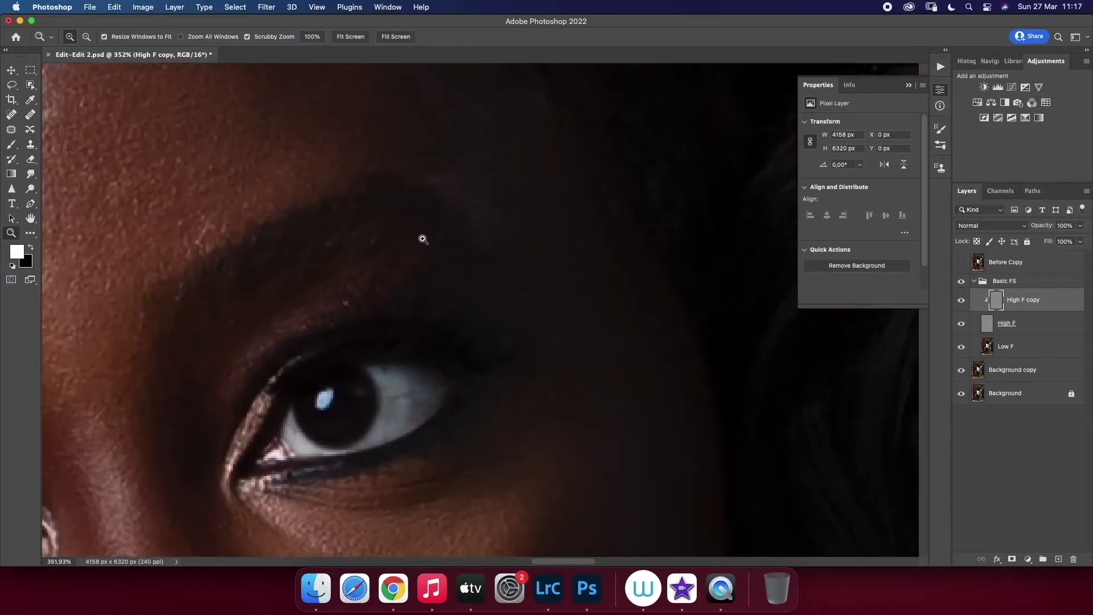
{"action": "key", "text": "bracketleft"}
{"action": "key", "text": "bracketleft"}
{"action": "key", "text": "bracketleft"}
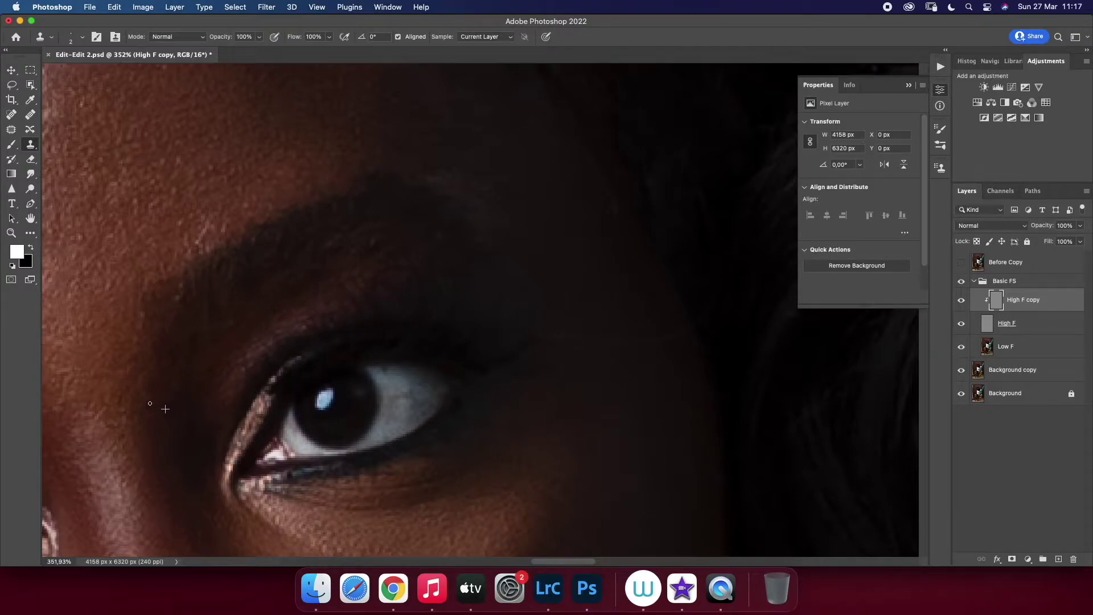
Move onto the legs, set High F copy to Linear Light, and clone out a dark leg blemish
{"action": "key", "text": "z"}
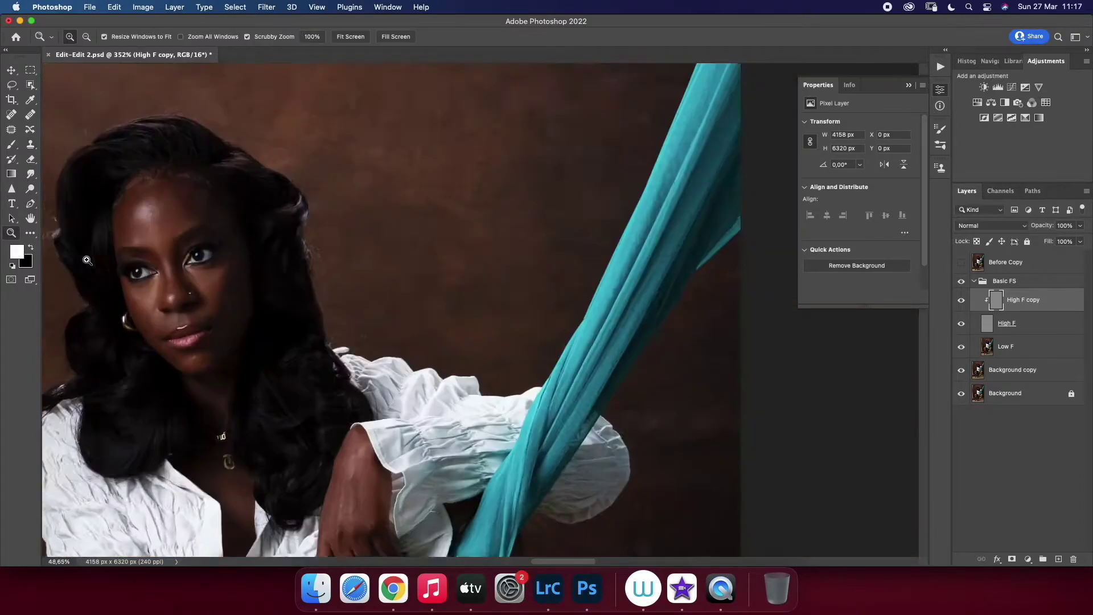
{"action": "left_click_drag", "start_coordinate": [184, 204], "coordinate": [114, 205]}
{"action": "mouse_move", "coordinate": [456, 401]}
{"action": "left_mouse_down"}
{"action": "mouse_move", "coordinate": [494, 401]}
{"action": "mouse_move", "coordinate": [496, 254]}
{"action": "left_mouse_up"}
{"action": "left_click", "coordinate": [991, 225]}
{"action": "left_click", "coordinate": [990, 416]}
{"action": "left_click_drag", "start_coordinate": [319, 242], "coordinate": [345, 241]}
{"action": "key", "text": "s"}
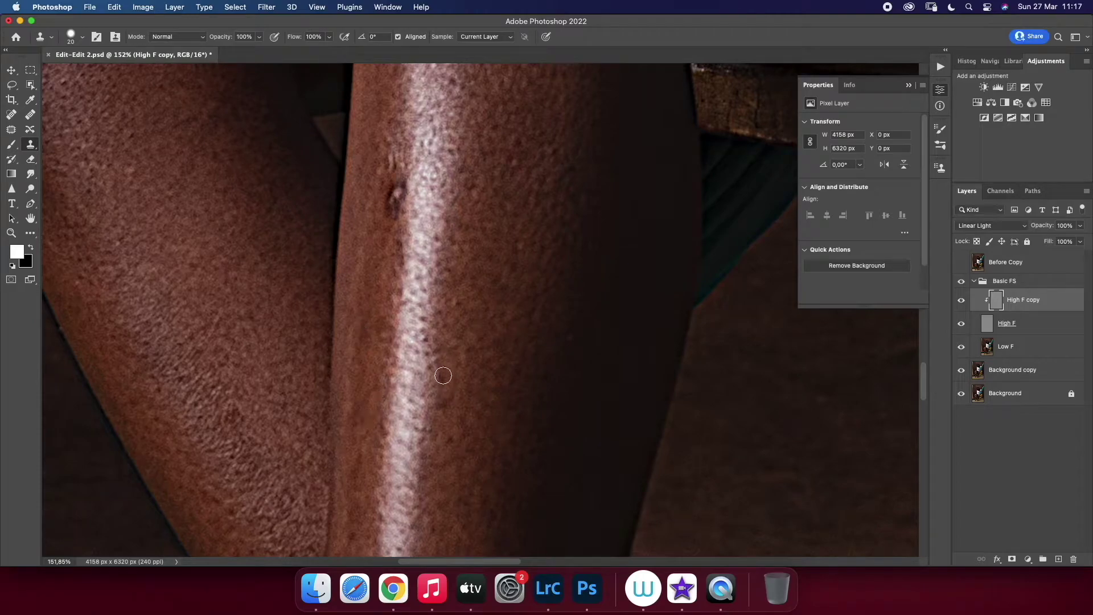
{"action": "left_click", "coordinate": [382, 234], "text": "alt"}
{"action": "left_click", "coordinate": [397, 189]}
{"action": "scroll", "coordinate": [191, 315], "scroll_direction": "down", "scroll_amount": 5}
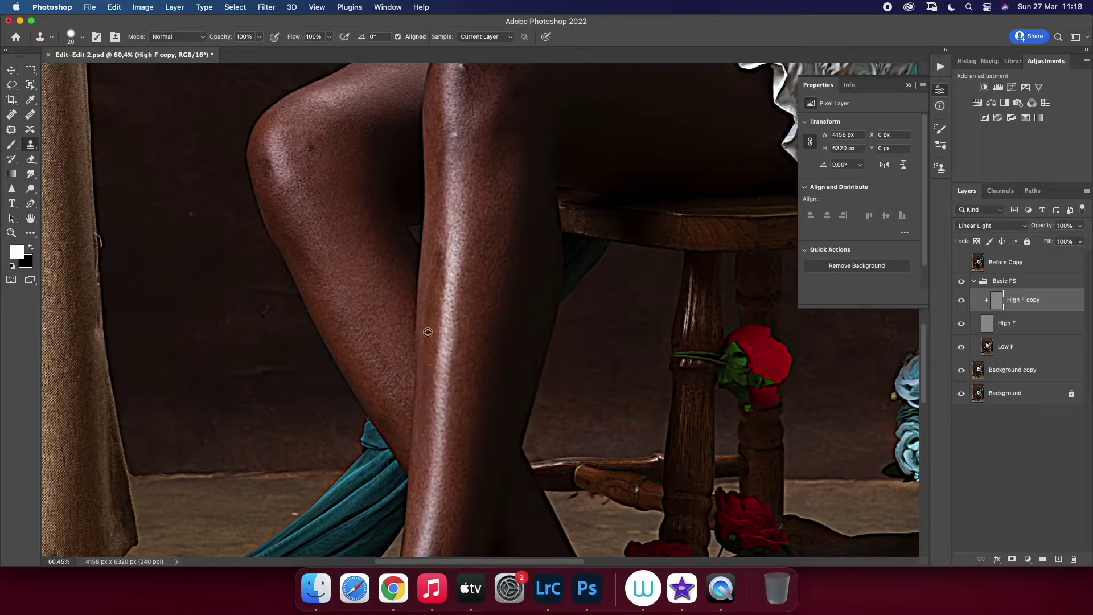
Clone-smooth a shin spot, set High F copy back to Normal, and zoom out over the legs
{"action": "left_click", "coordinate": [325, 135], "text": "alt"}
{"action": "scroll", "coordinate": [461, 148], "scroll_direction": "up", "scroll_amount": 3}
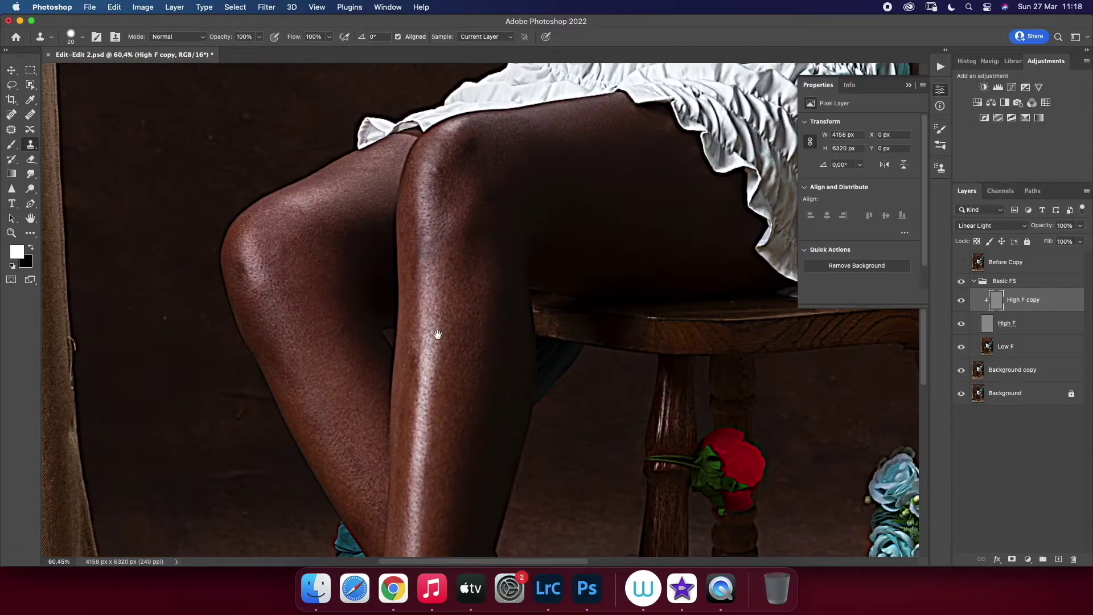
{"action": "scroll", "coordinate": [439, 344], "scroll_direction": "down", "scroll_amount": 8}
{"action": "left_click_drag", "start_coordinate": [346, 382], "coordinate": [341, 389]}
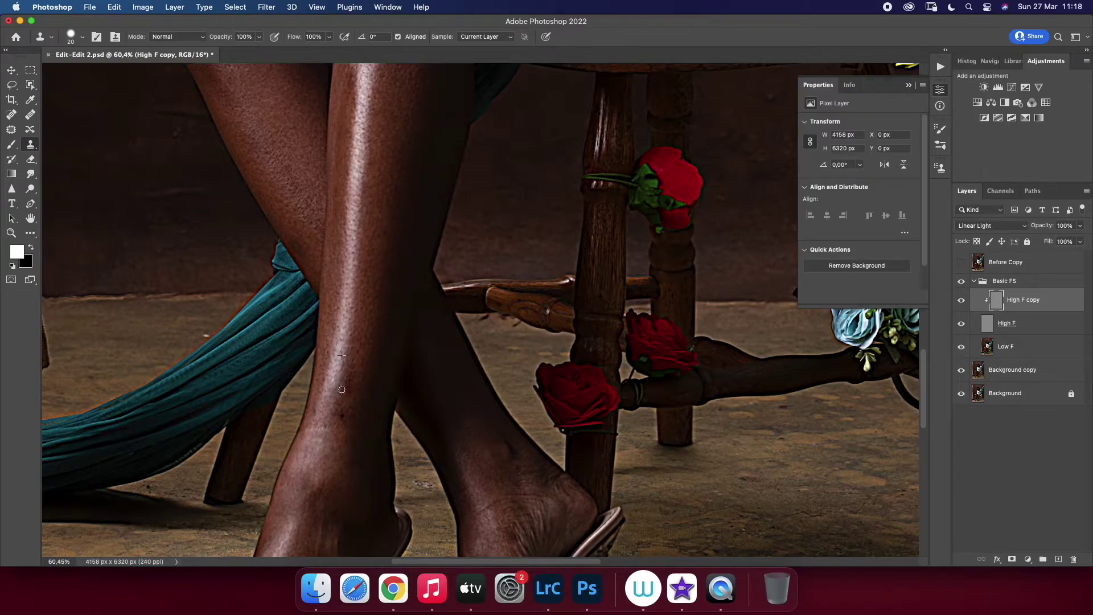
{"action": "scroll", "coordinate": [342, 416], "scroll_direction": "down", "scroll_amount": 3}
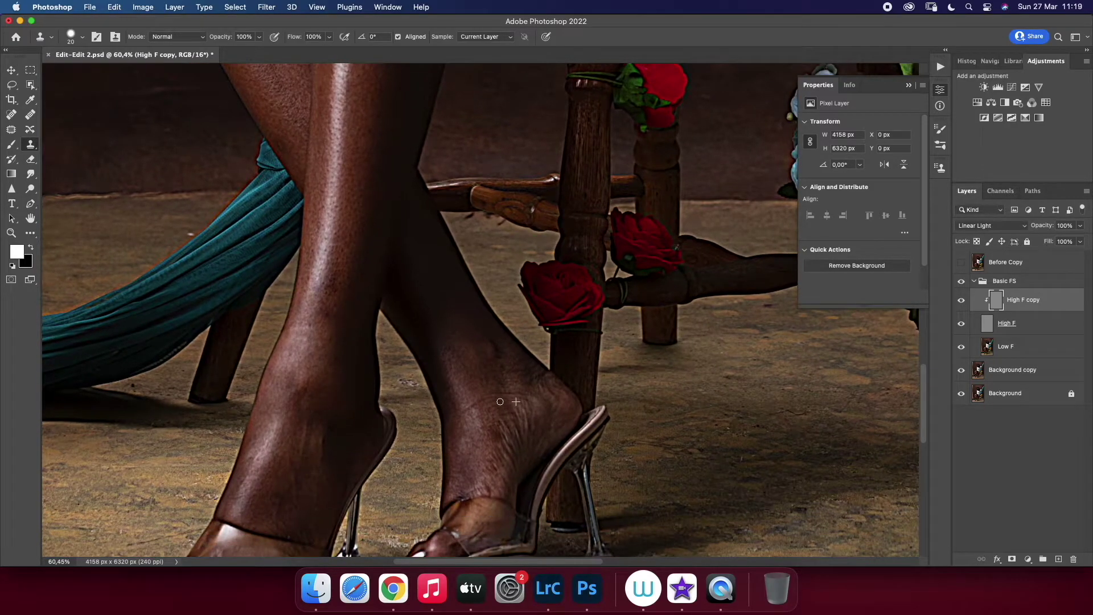
{"action": "left_click", "coordinate": [994, 225]}
{"action": "left_click", "coordinate": [984, 39]}
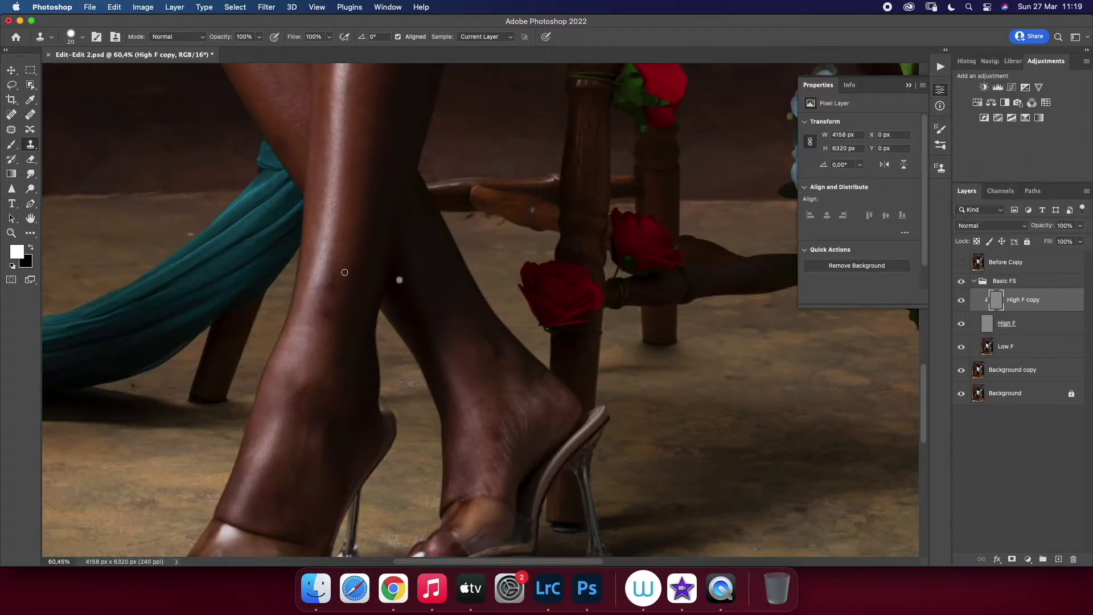
{"action": "key", "text": "z"}
{"action": "left_click_drag", "start_coordinate": [335, 300], "coordinate": [273, 296]}
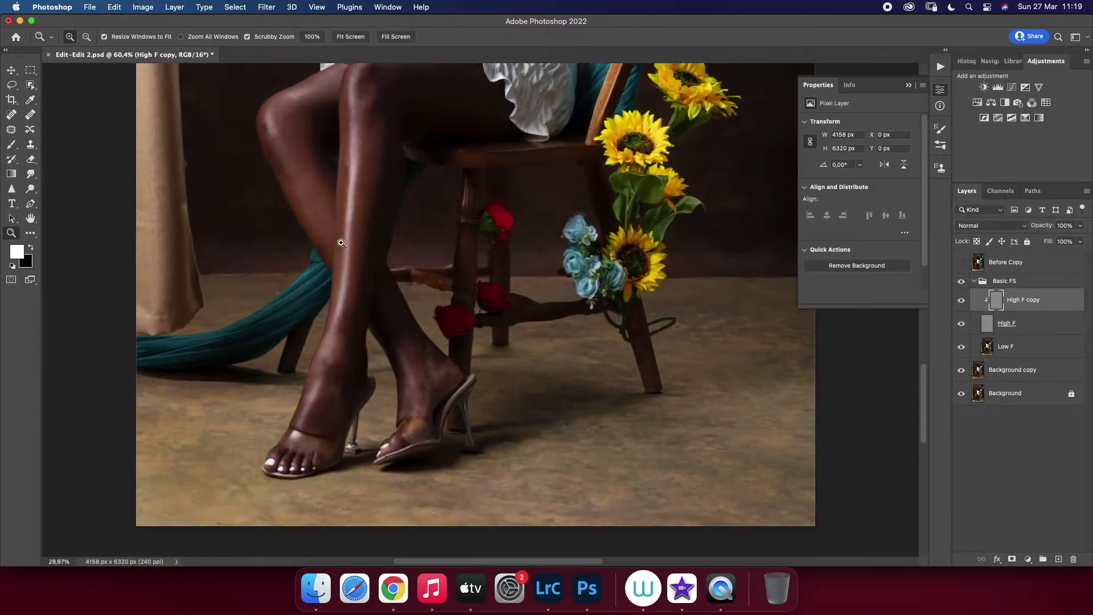
Toggle High F copy off and on across the full figure and face, then collapse Basic FS
{"action": "left_click", "coordinate": [962, 301]}
{"action": "left_click", "coordinate": [962, 300]}
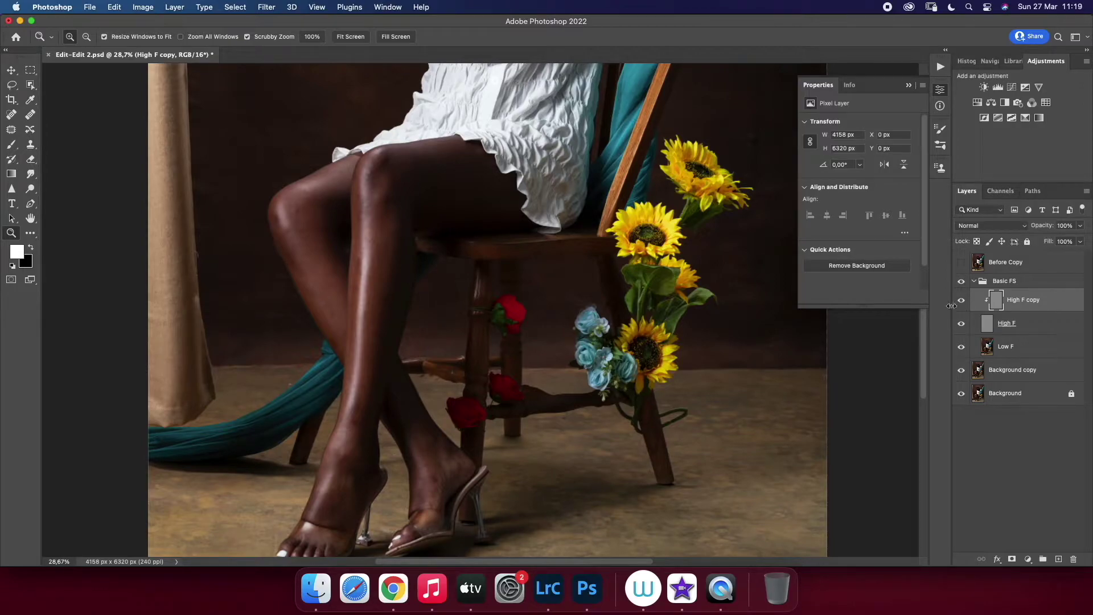
{"action": "mouse_move", "coordinate": [494, 281]}
{"action": "left_mouse_down"}
{"action": "mouse_move", "coordinate": [497, 293]}
{"action": "mouse_move", "coordinate": [507, 217]}
{"action": "mouse_move", "coordinate": [507, 286]}
{"action": "left_mouse_up"}
{"action": "left_click_drag", "start_coordinate": [516, 236], "coordinate": [432, 490]}
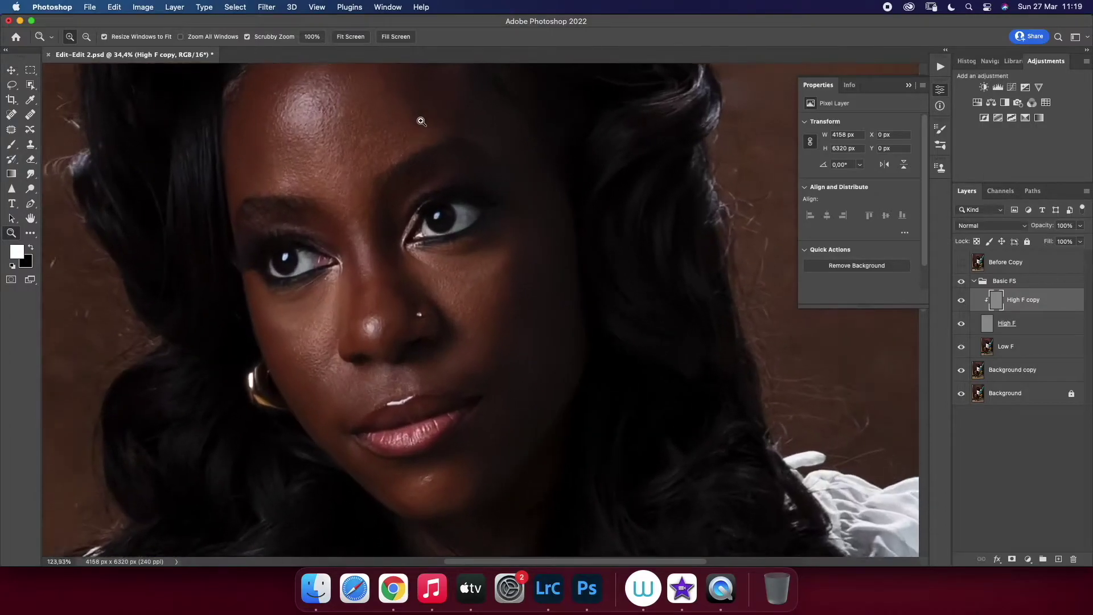
{"action": "mouse_move", "coordinate": [401, 117]}
{"action": "left_mouse_down"}
{"action": "mouse_move", "coordinate": [422, 126]}
{"action": "mouse_move", "coordinate": [392, 207]}
{"action": "left_mouse_up"}
{"action": "left_click", "coordinate": [422, 125], "text": "alt"}
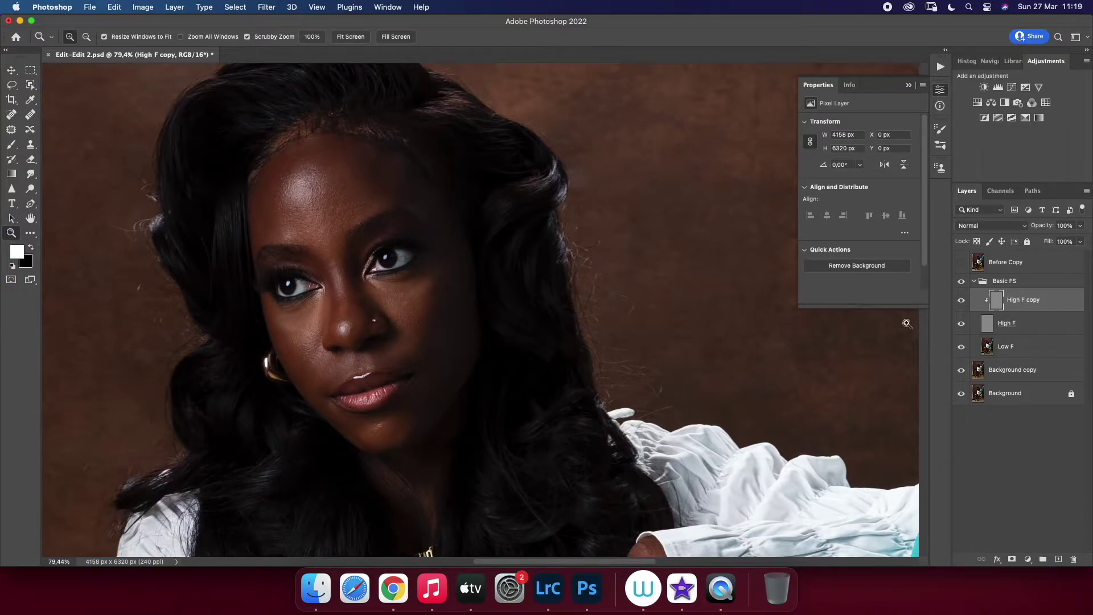
{"action": "left_click", "coordinate": [974, 281]}
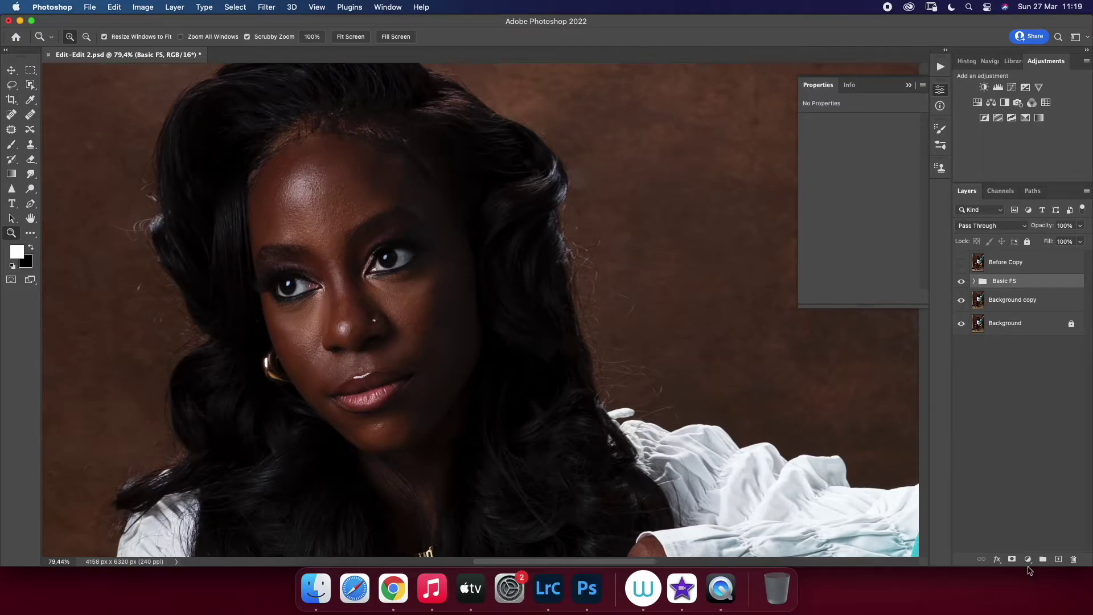
Add a brightening Curves layer with an inverted black mask and name it Dodge
{"action": "left_click", "coordinate": [1029, 560]}
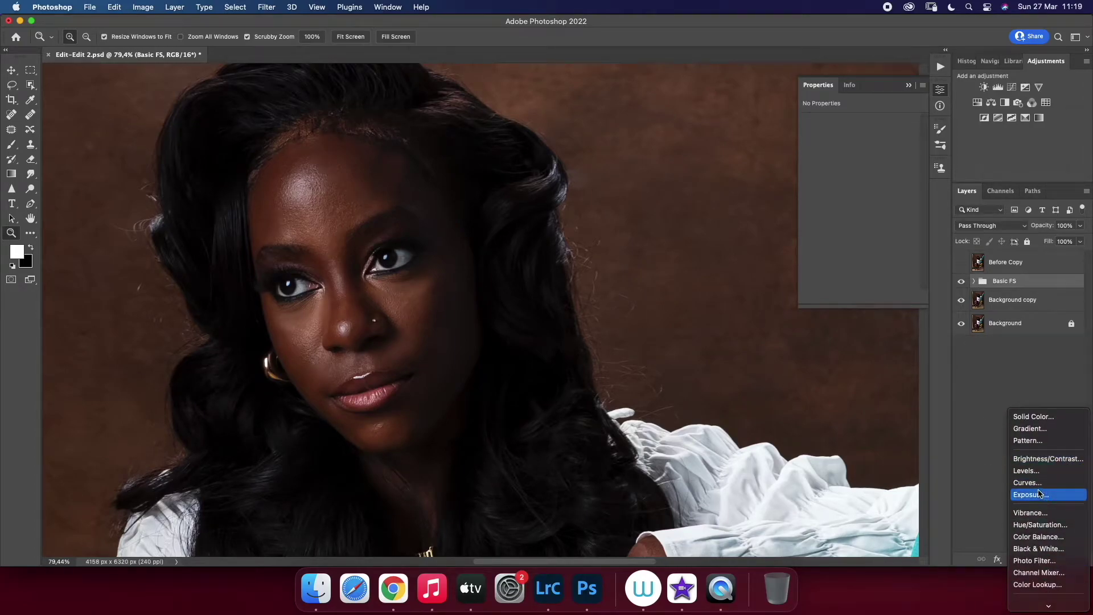
{"action": "left_click", "coordinate": [1029, 482]}
{"action": "left_click_drag", "start_coordinate": [866, 186], "coordinate": [864, 182]}
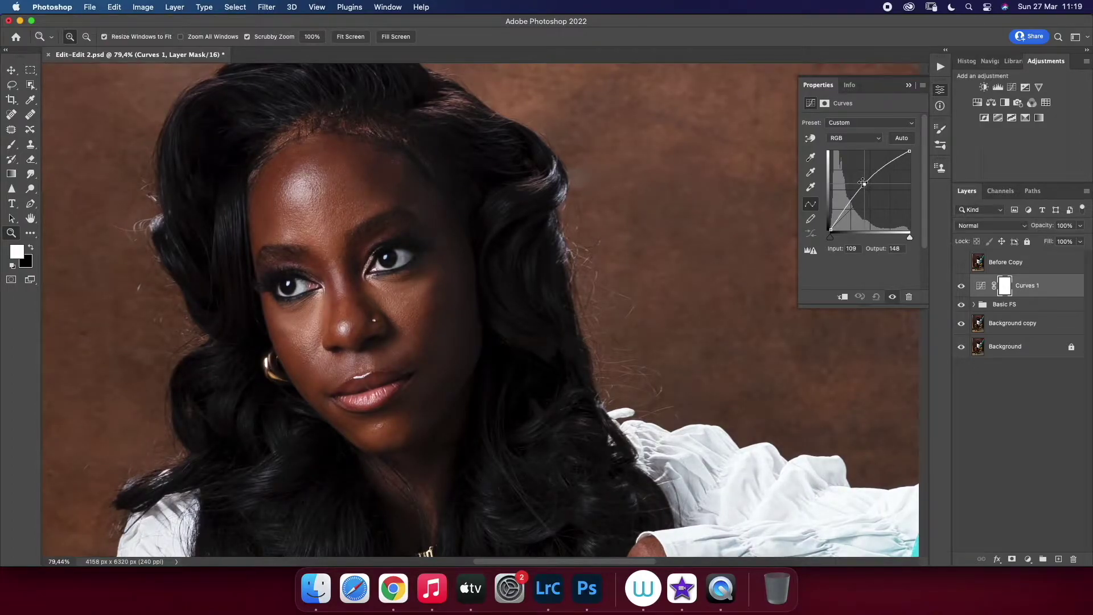
{"action": "key", "text": "super+i"}
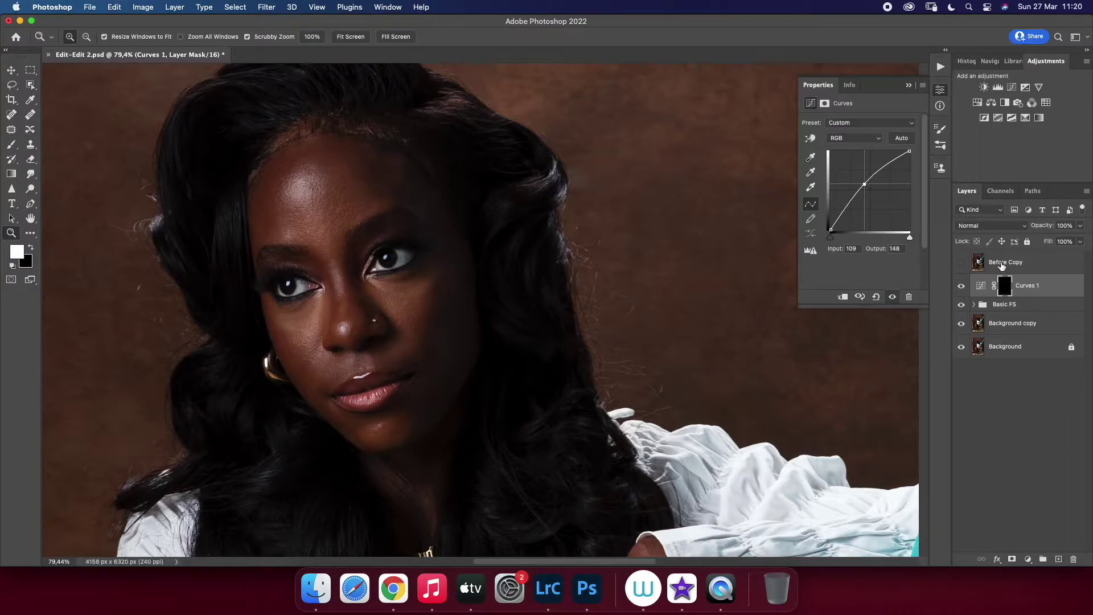
{"action": "left_click", "coordinate": [1028, 287]}
{"action": "key", "text": "BackSpace"}
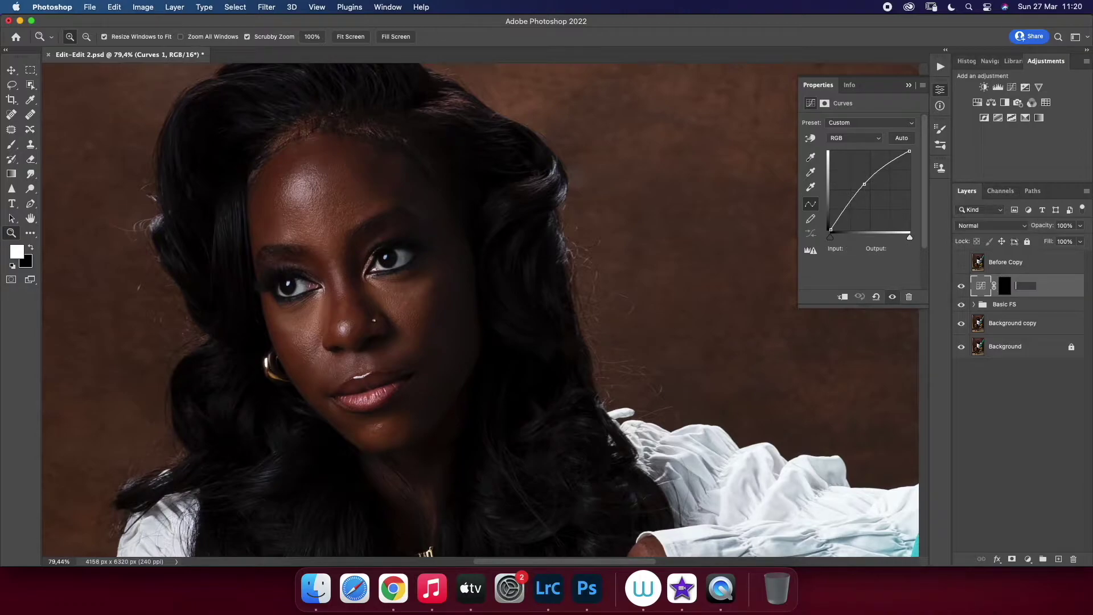
{"action": "type", "text": "Dodge"}
{"action": "key", "text": "Return"}
Add a second, darkening Curves layer with an inverted black mask
{"action": "left_click", "coordinate": [1027, 563]}
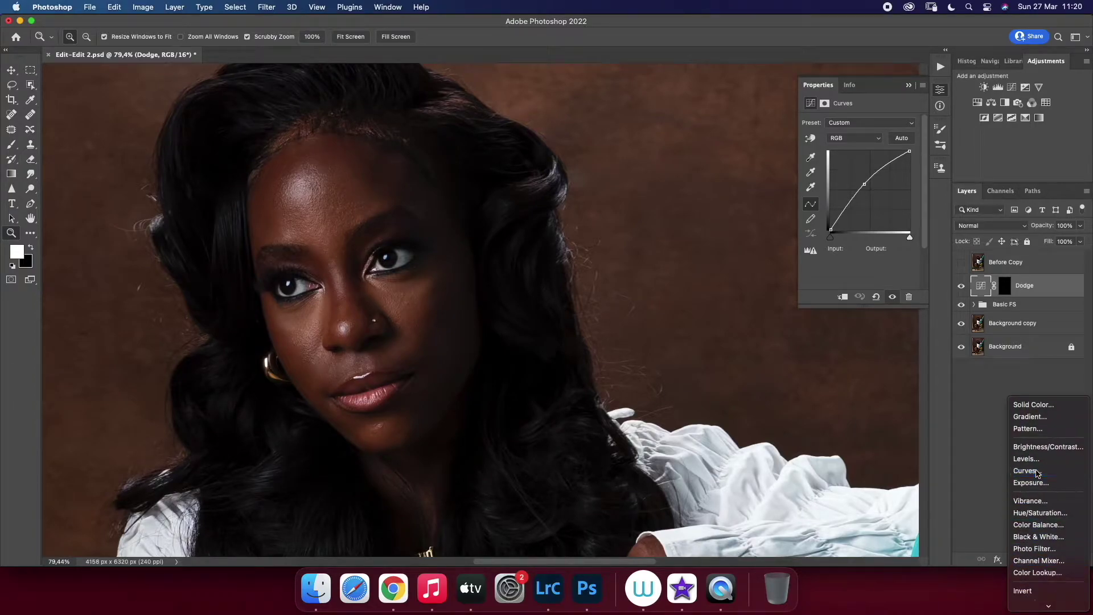
{"action": "left_click", "coordinate": [1034, 471]}
{"action": "left_click_drag", "start_coordinate": [874, 196], "coordinate": [876, 197]}
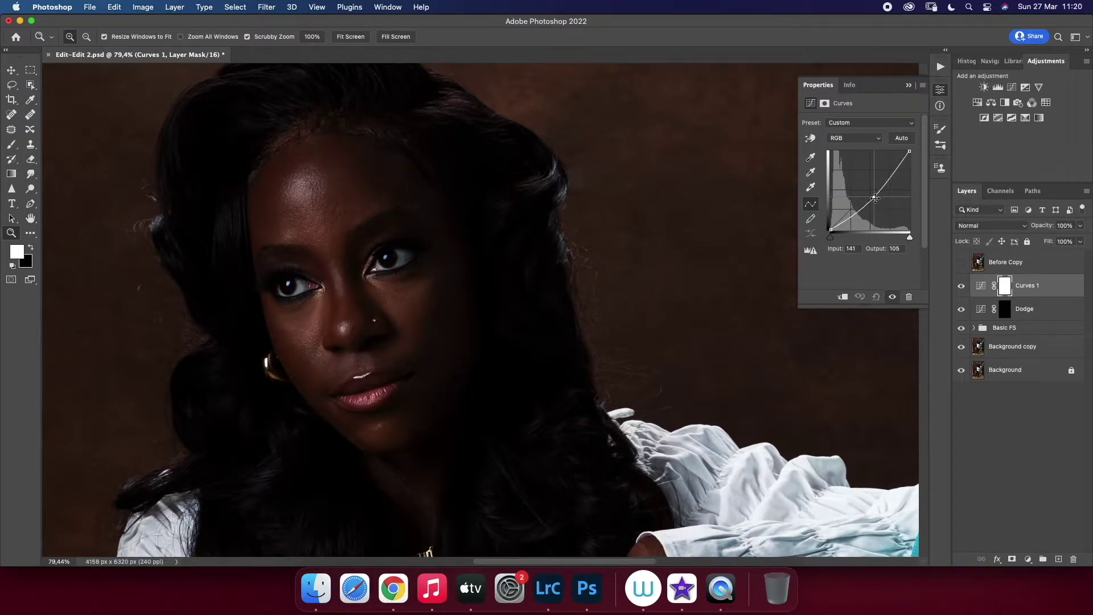
{"action": "key", "text": "super+i"}
{"action": "double_click", "coordinate": [1028, 285]}
{"action": "key", "text": "Tab"}
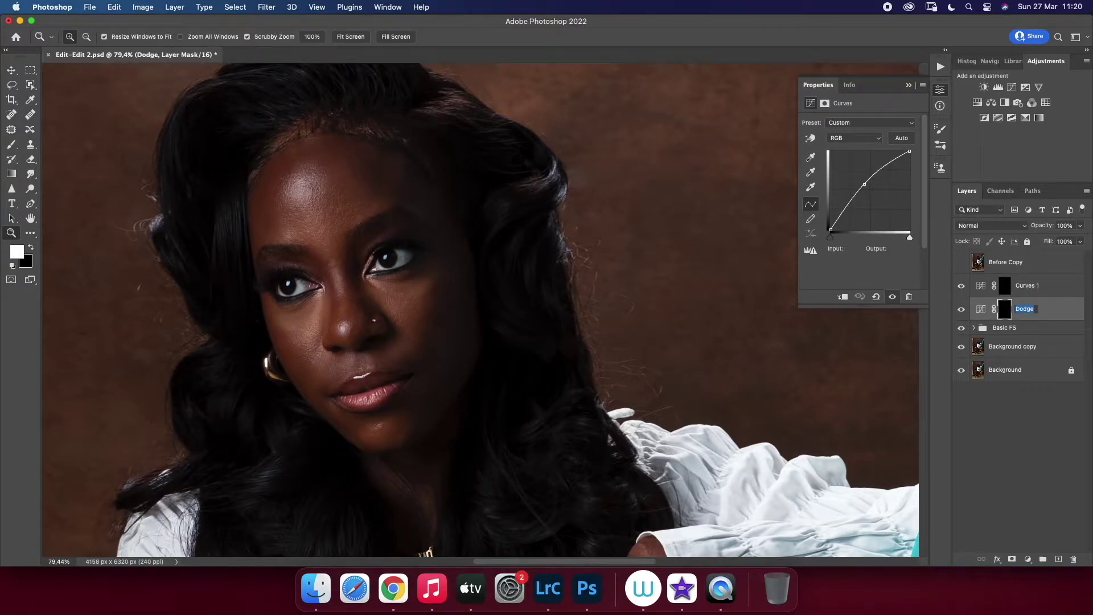
{"action": "key", "text": "Return"}
{"action": "left_click", "coordinate": [1028, 287]}
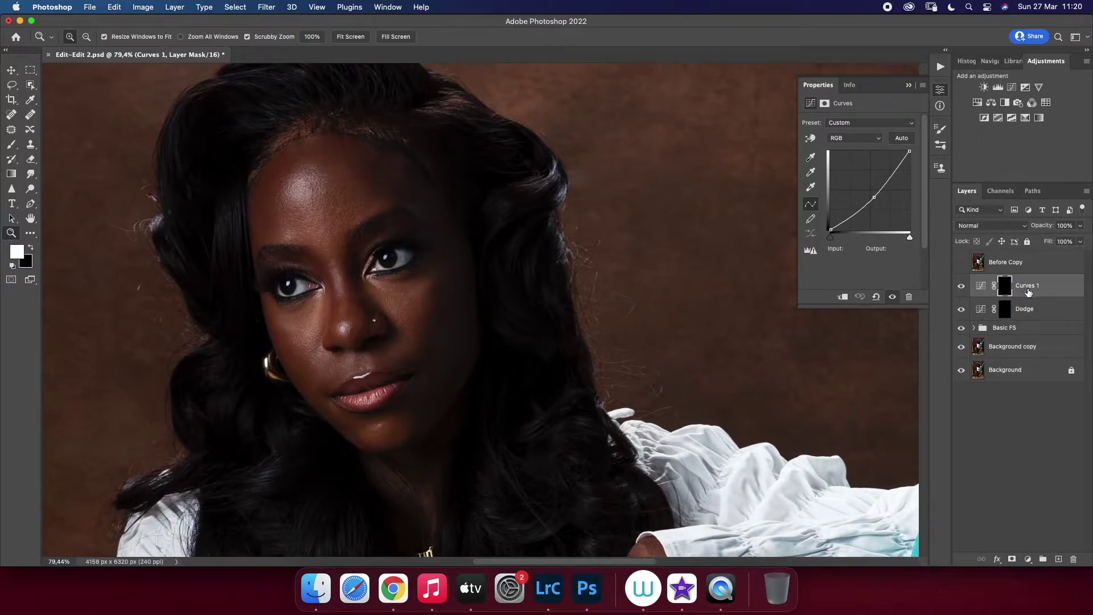
{"action": "left_click", "coordinate": [874, 198]}
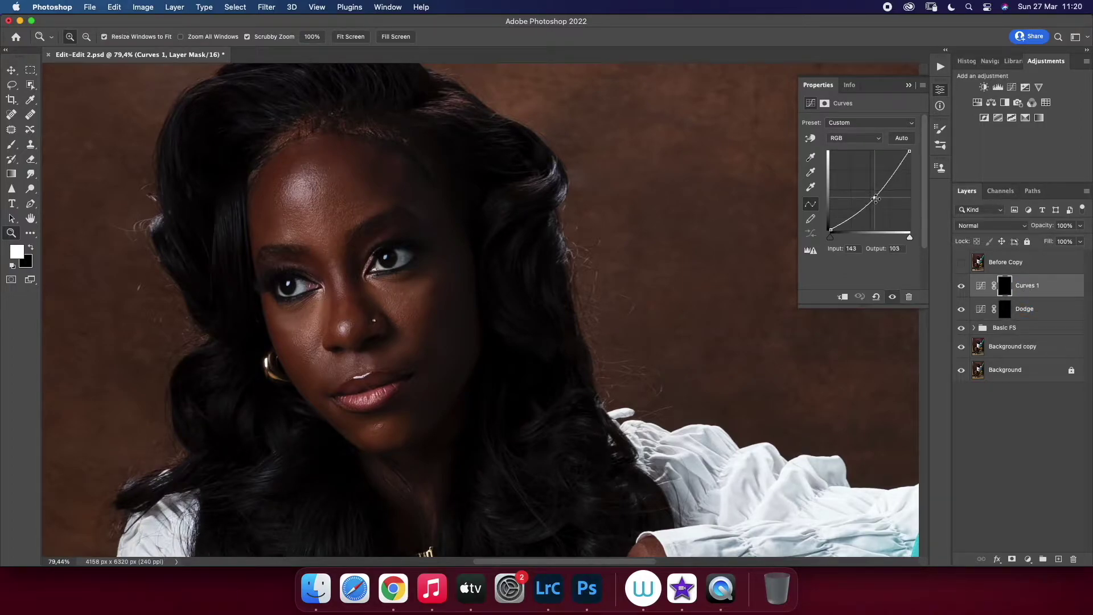
Group Dodge and Curves 1 into a group named Micro DNB and collapse the groups
{"action": "left_click", "coordinate": [1055, 319], "text": "shift"}
{"action": "key", "text": "ctrl+g"}
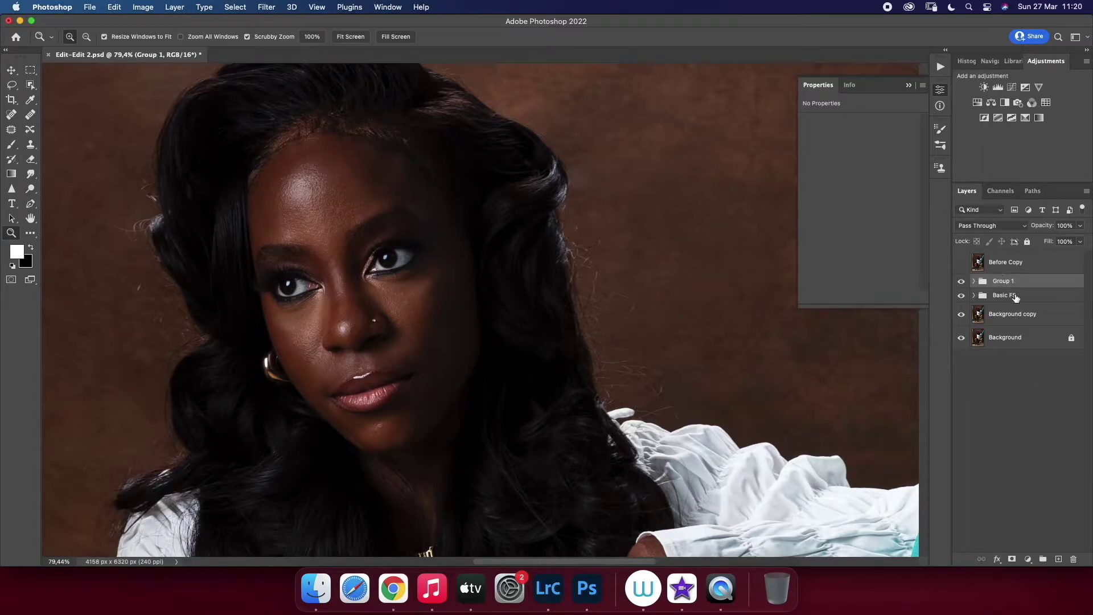
{"action": "double_click", "coordinate": [1008, 281]}
{"action": "type", "text": "Micro DNB"}
{"action": "key", "text": "Return"}
{"action": "left_click", "coordinate": [974, 295]}
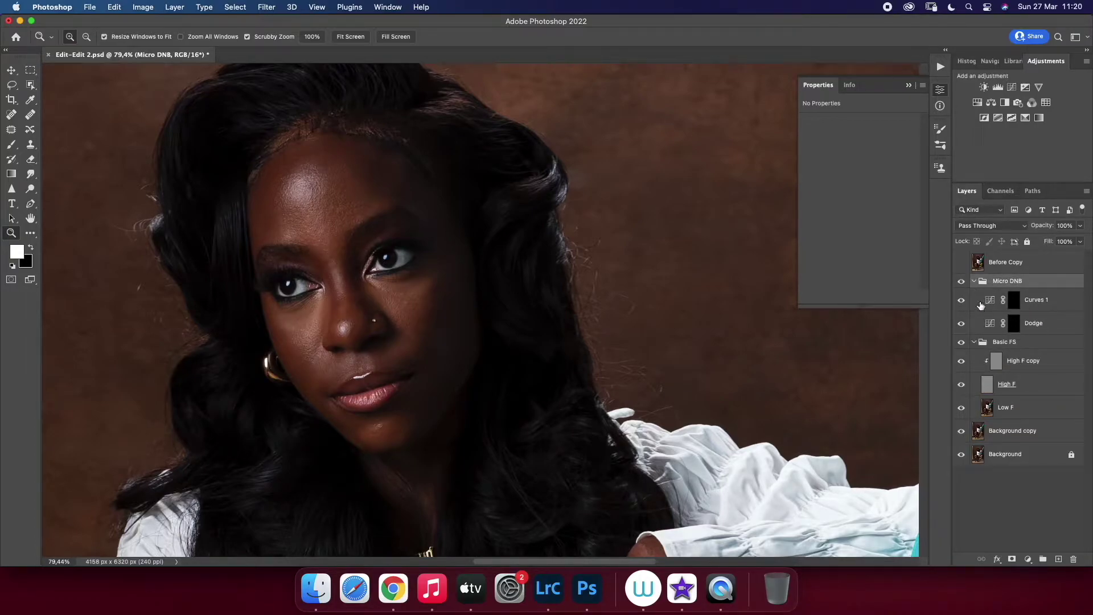
{"action": "left_click", "coordinate": [973, 342]}
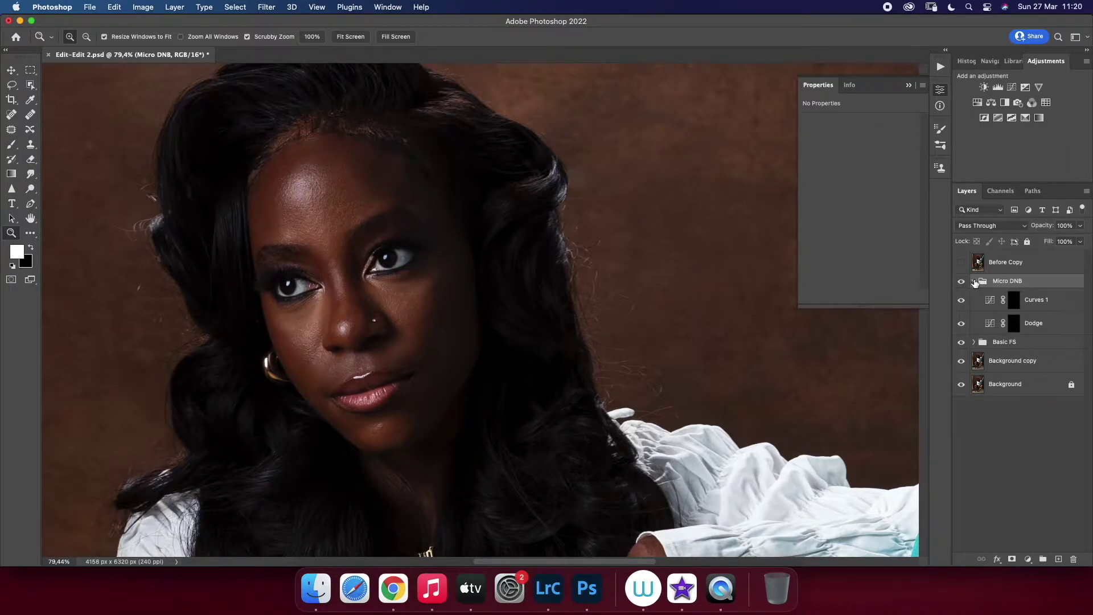
{"action": "left_click", "coordinate": [974, 281]}
{"action": "left_click", "coordinate": [1028, 559]}
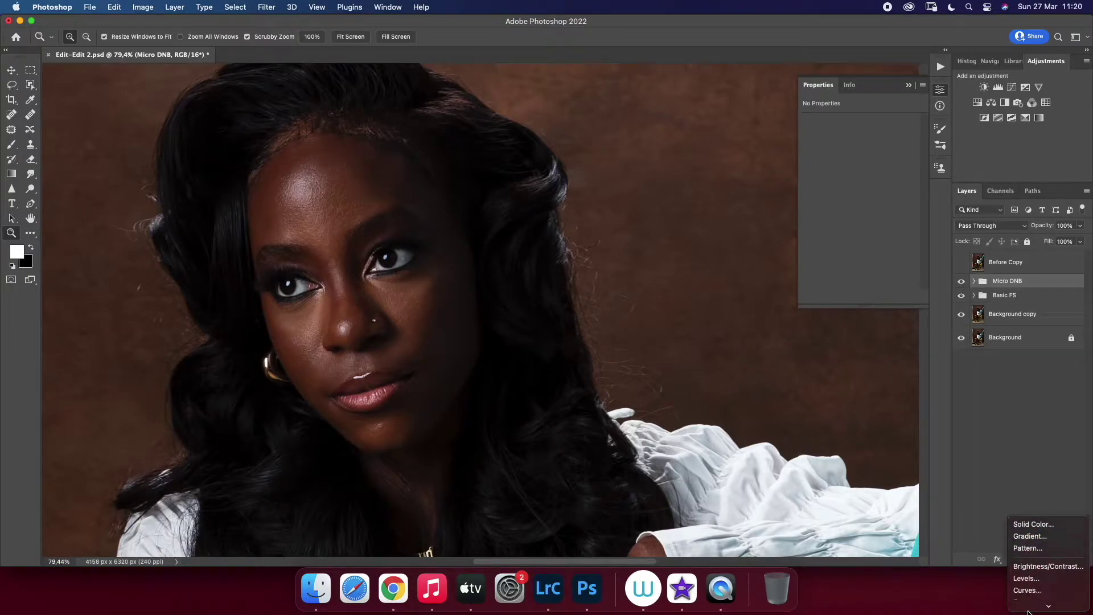
Add a Levels and a Gradient Map layer, clip Levels to it, and group them
{"action": "left_click", "coordinate": [1030, 520]}
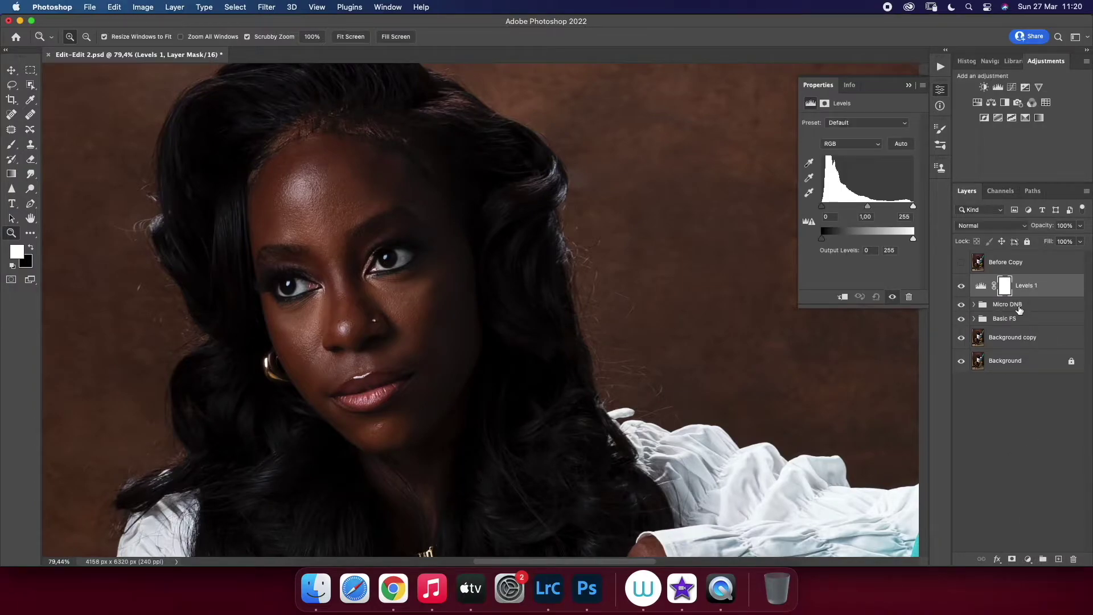
{"action": "left_click", "coordinate": [1019, 307]}
{"action": "left_click", "coordinate": [1038, 120]}
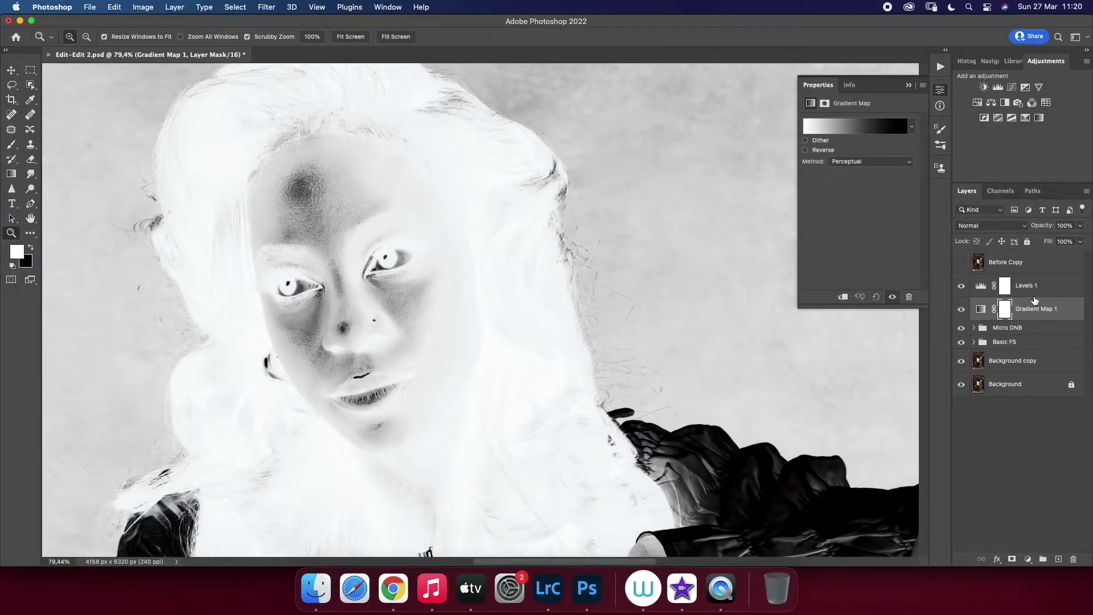
{"action": "left_click", "coordinate": [1035, 297], "text": "alt"}
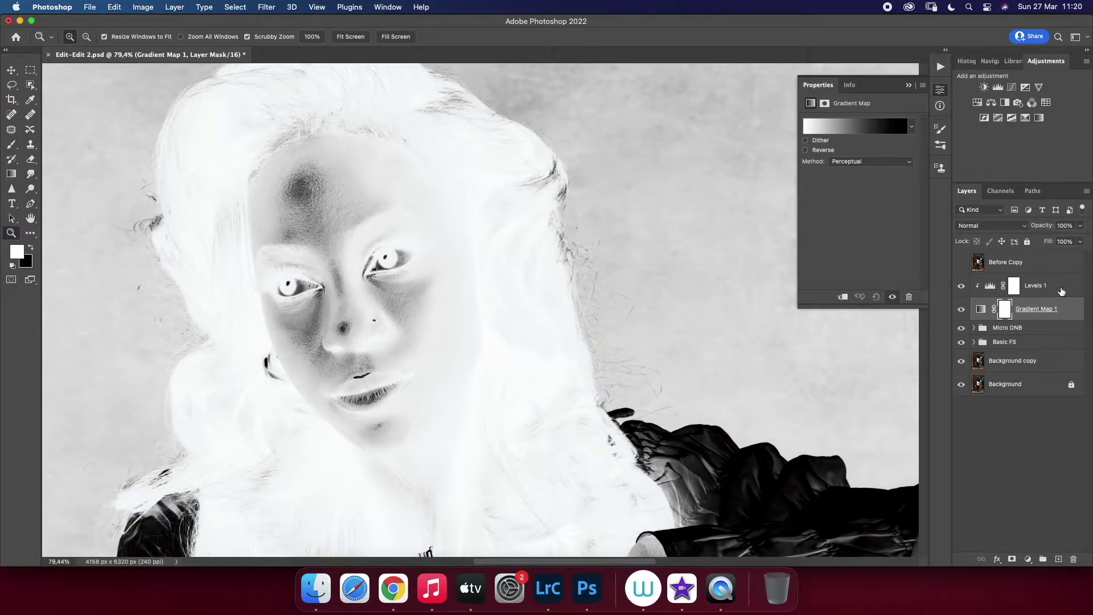
{"action": "left_click", "coordinate": [1062, 292], "text": "shift"}
{"action": "key", "text": "super+g"}
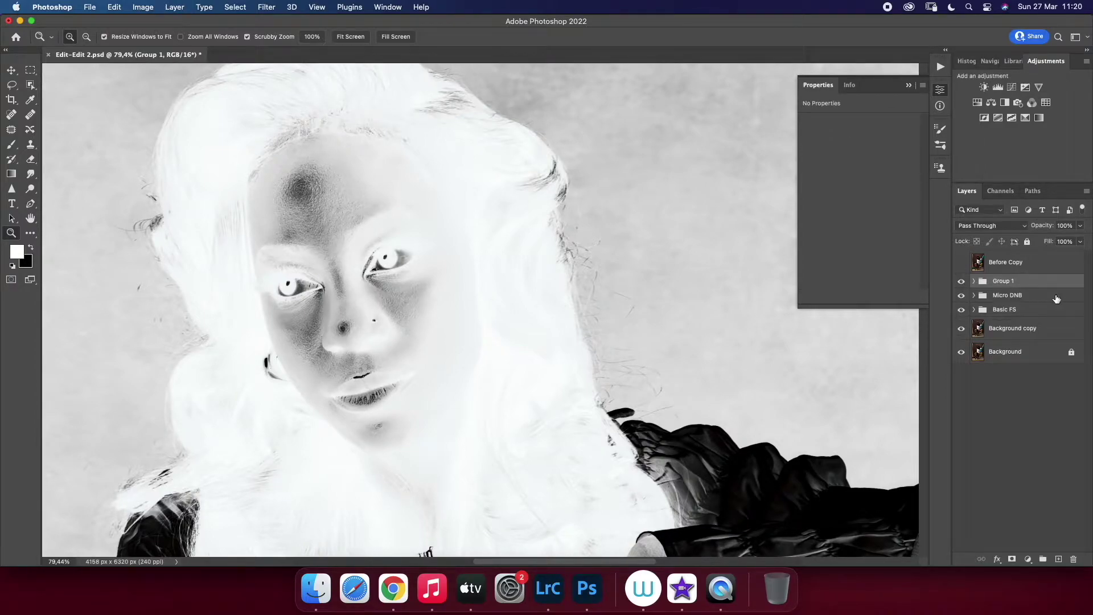
Name the group ICL and raise the Levels 1 black input to about 223
{"action": "double_click", "coordinate": [1003, 282]}
{"action": "key", "text": "BackSpace"}
{"action": "type", "text": "L"}
{"action": "key", "text": "Return"}
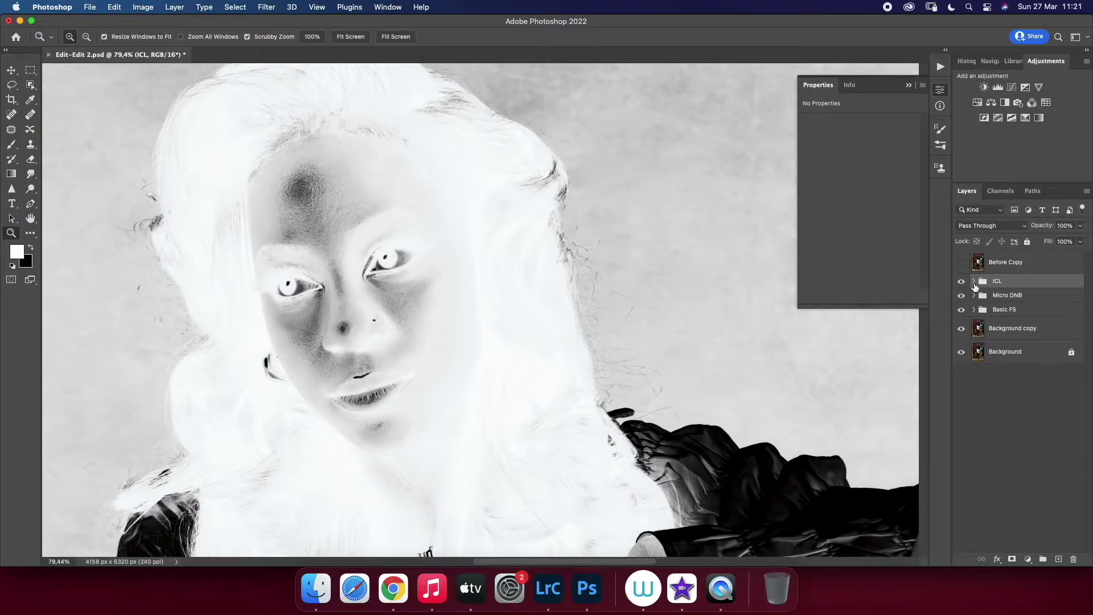
{"action": "left_click", "coordinate": [973, 281]}
{"action": "left_click", "coordinate": [974, 341]}
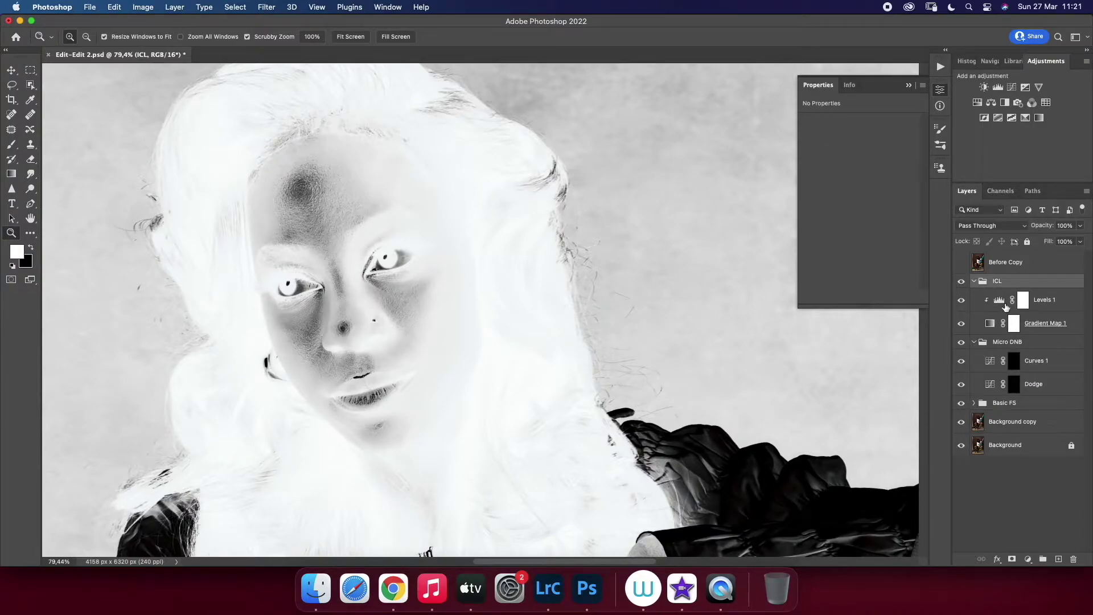
{"action": "left_click", "coordinate": [999, 300]}
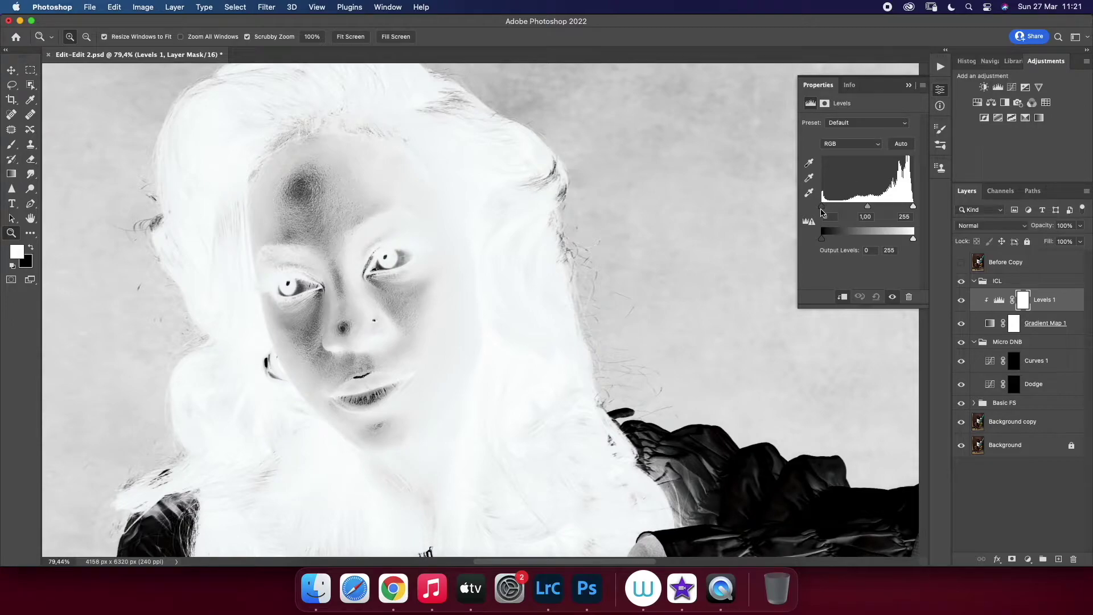
{"action": "left_click_drag", "start_coordinate": [825, 207], "coordinate": [902, 214]}
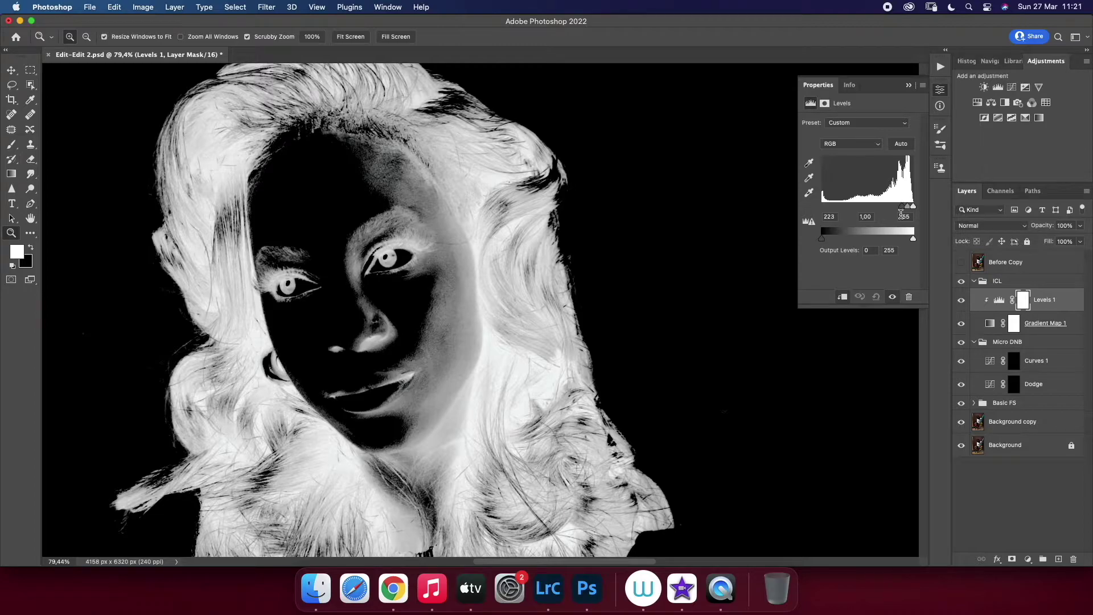
{"action": "left_click", "coordinate": [16, 148]}
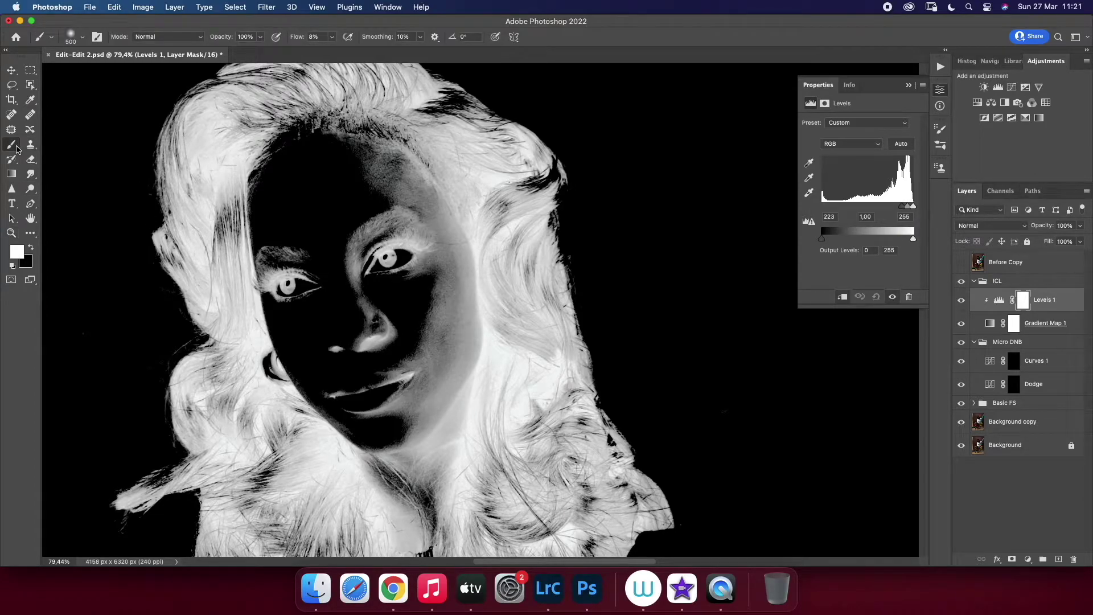
Set the brush to 2% flow and about 51% opacity
{"action": "left_click", "coordinate": [332, 36]}
{"action": "left_click_drag", "start_coordinate": [333, 50], "coordinate": [328, 54]}
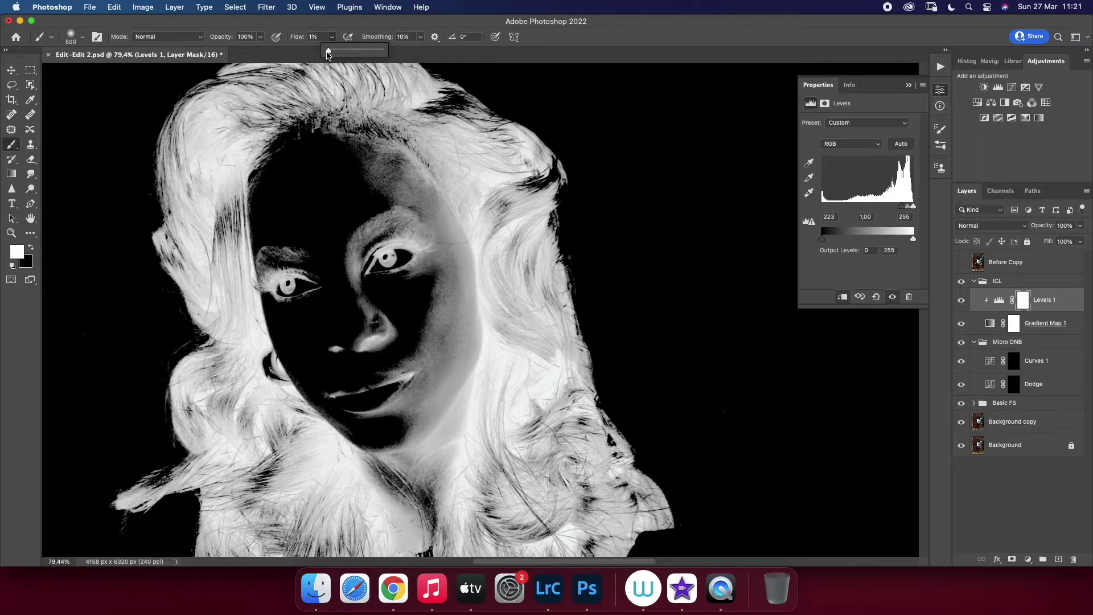
{"action": "left_click_drag", "start_coordinate": [329, 54], "coordinate": [329, 53]}
{"action": "left_click", "coordinate": [260, 36]}
{"action": "left_click_drag", "start_coordinate": [262, 50], "coordinate": [236, 57]}
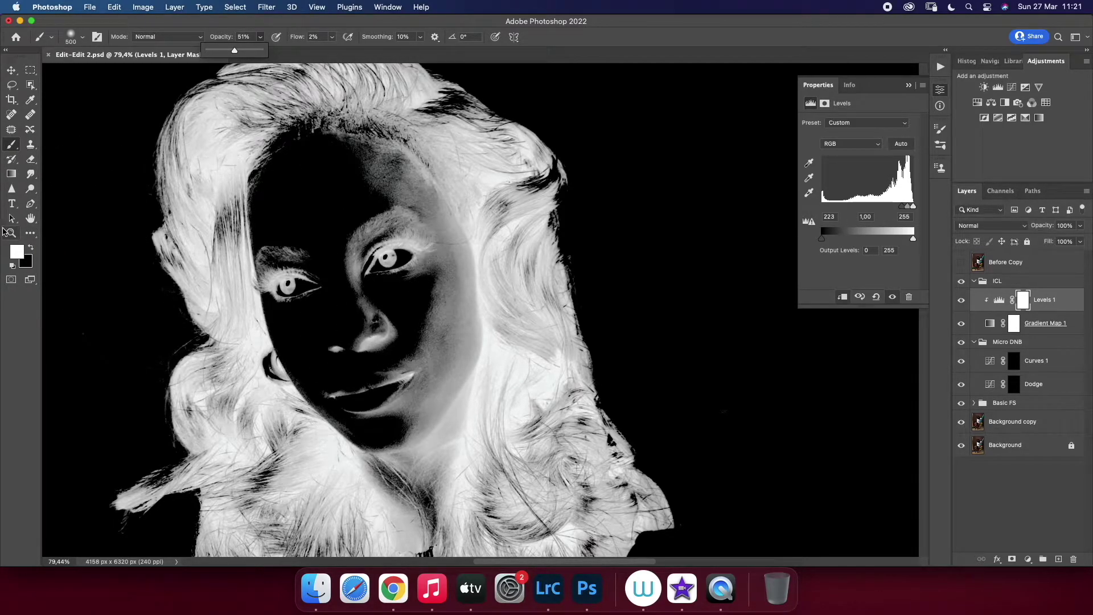
Zoom in on the face, shrink the brush, and rename Curves 1 to Burn
{"action": "left_click", "coordinate": [11, 232]}
{"action": "left_click_drag", "start_coordinate": [389, 231], "coordinate": [417, 267]}
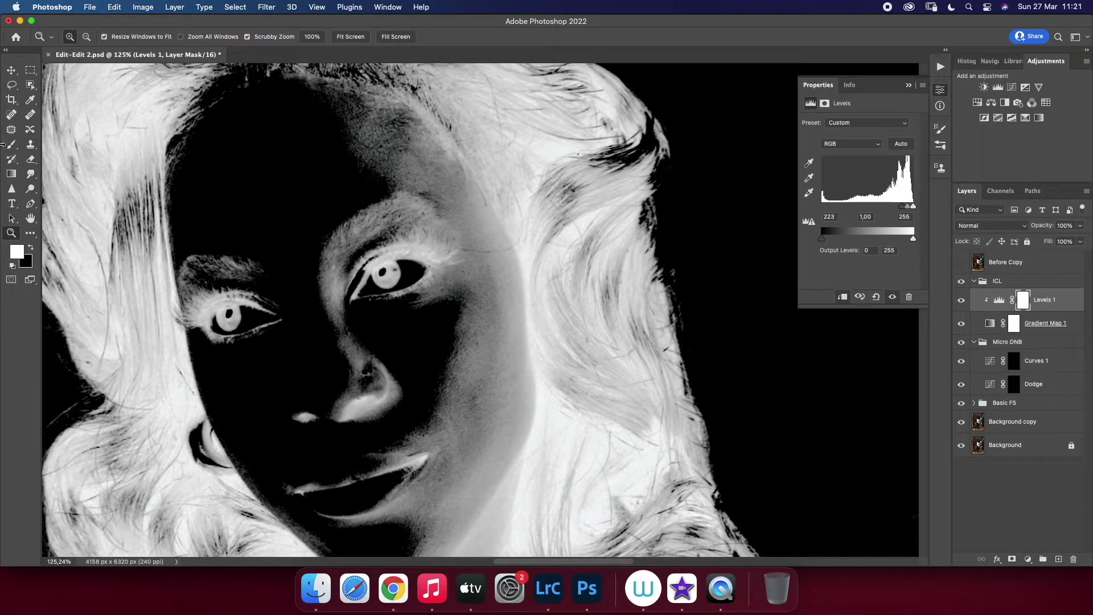
{"action": "left_click", "coordinate": [12, 147]}
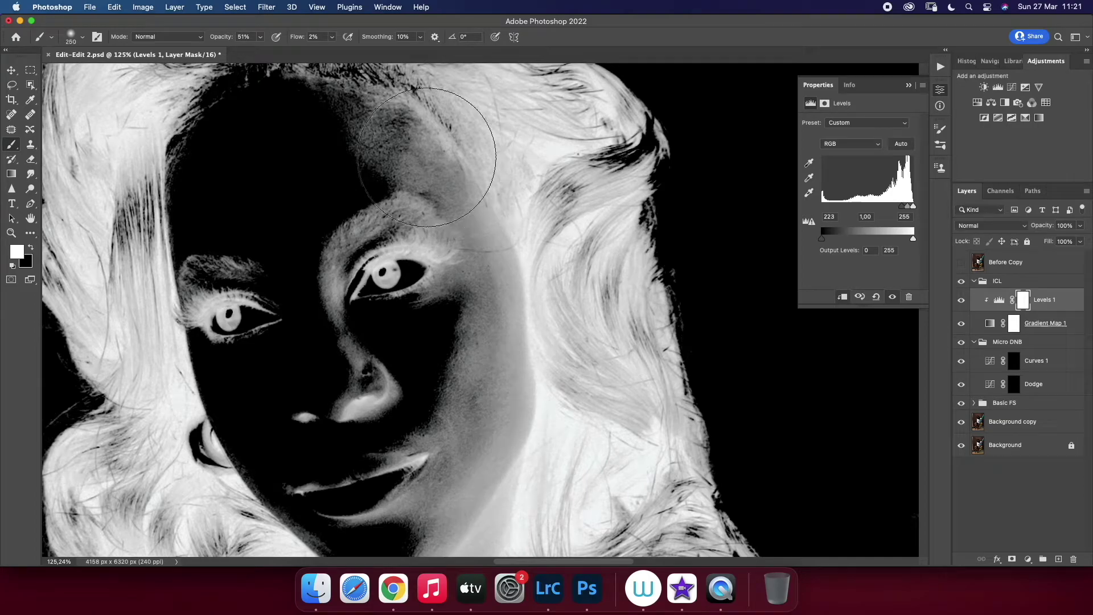
{"action": "key", "text": "bracketleft"}
{"action": "key", "text": "bracketleft"}
{"action": "key", "text": "bracketleft"}
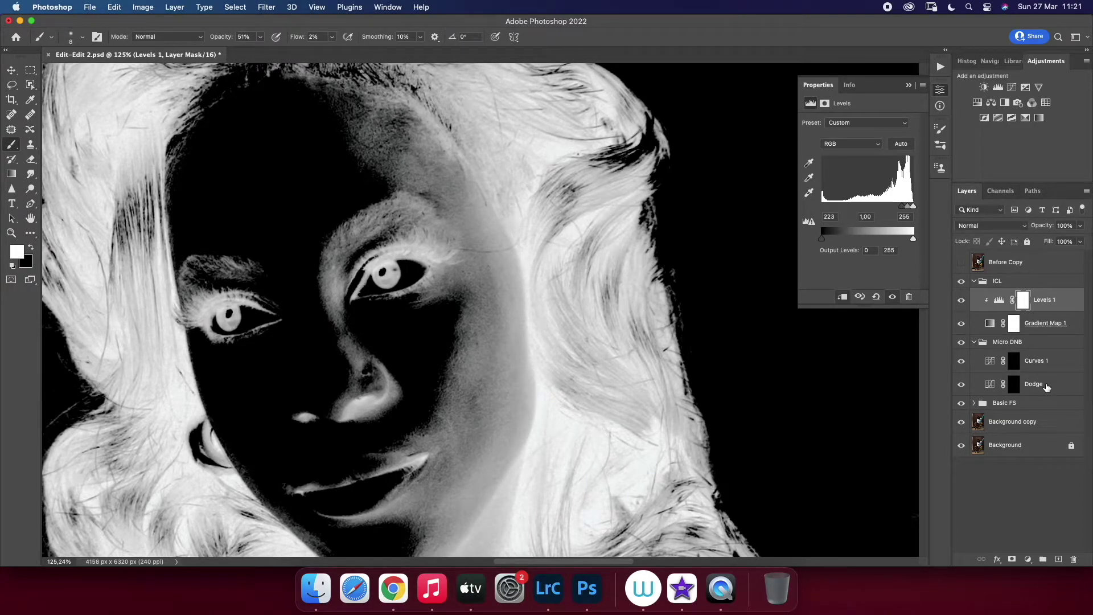
{"action": "left_click", "coordinate": [1040, 364]}
{"action": "double_click", "coordinate": [1037, 361]}
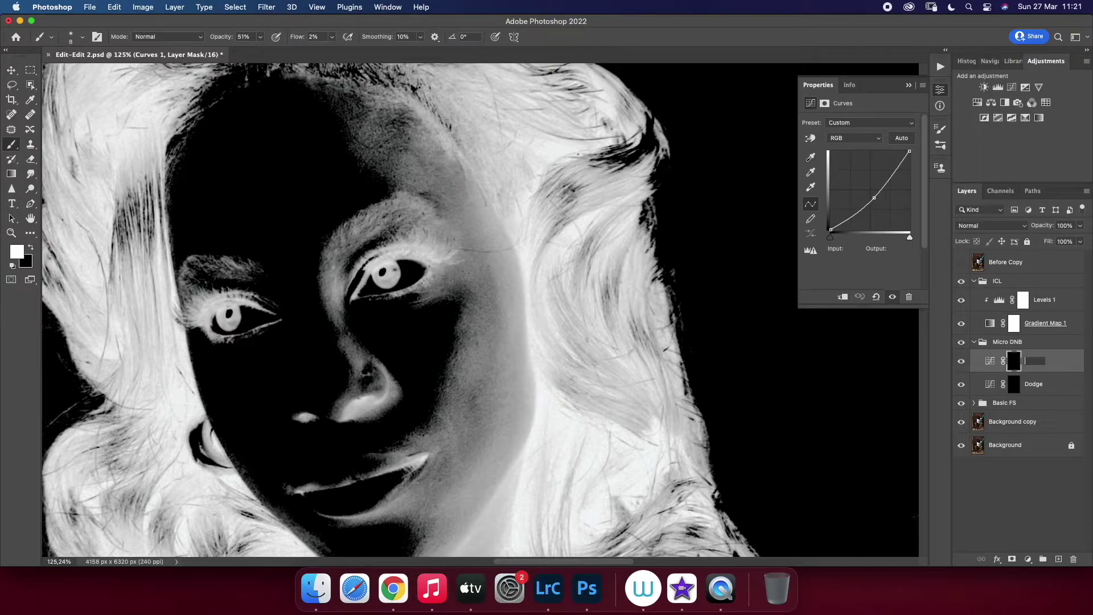
{"action": "type", "text": "Burn"}
{"action": "key", "text": "Return"}
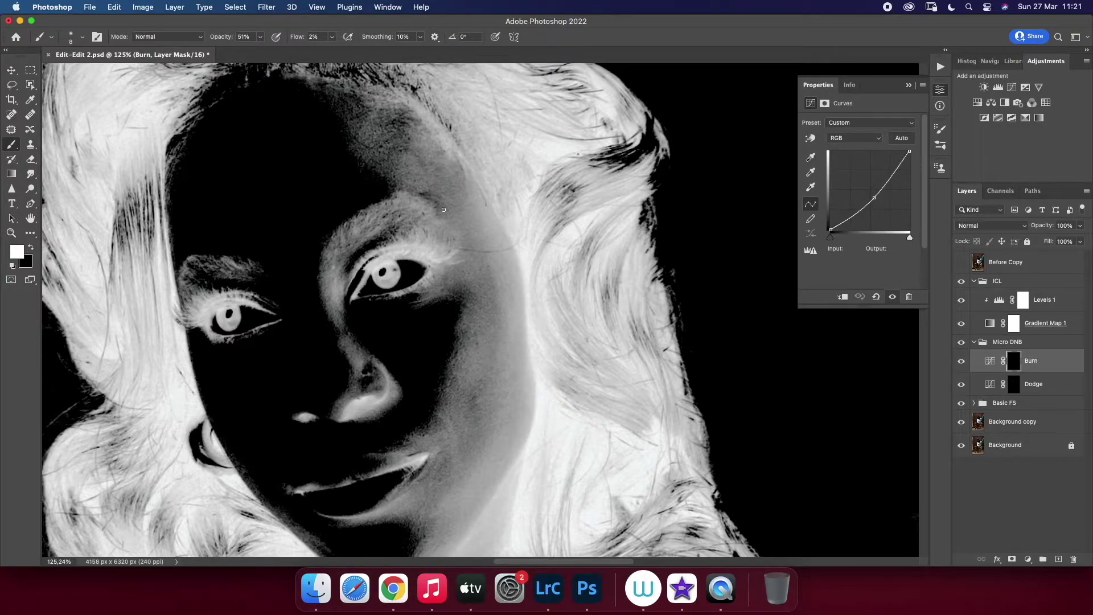
{"action": "key", "text": "bracketleft"}
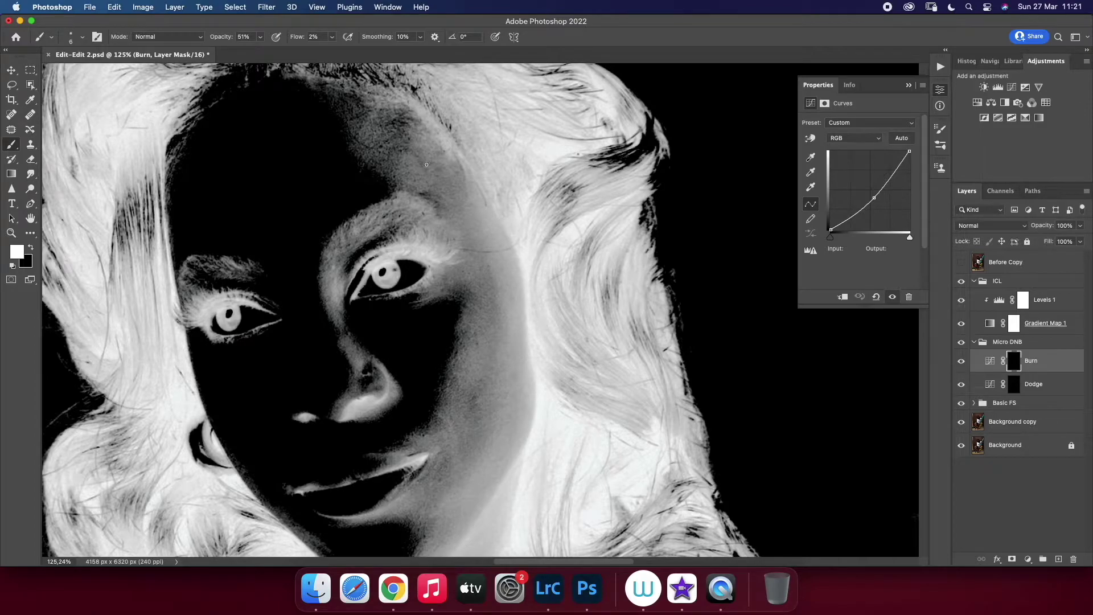
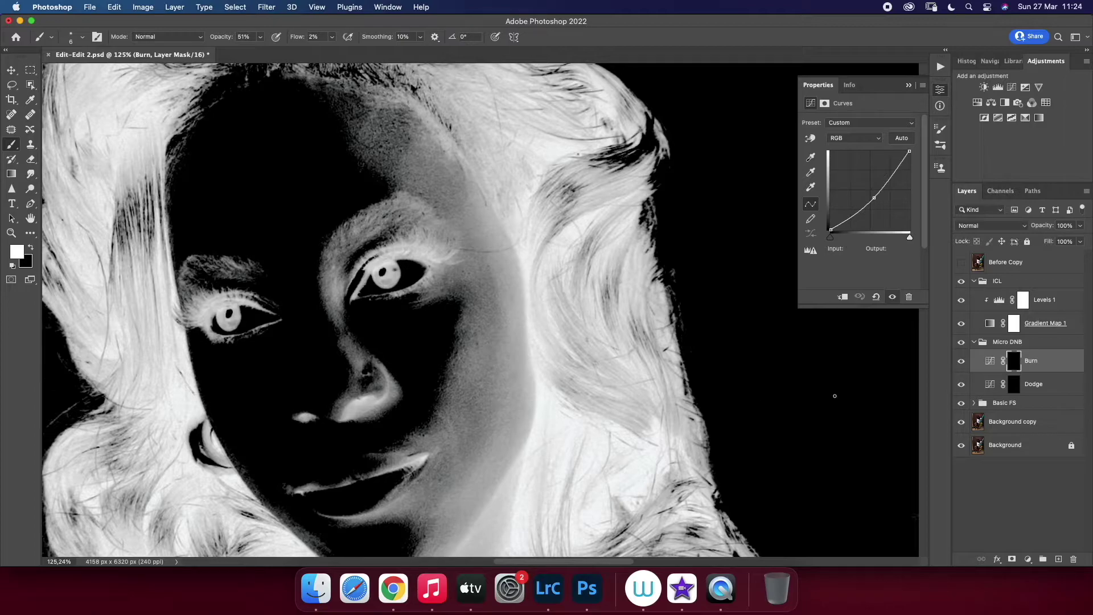
Nudge the Levels 1 black input up slightly and set the brush flow to 1%
{"action": "left_click", "coordinate": [1042, 384]}
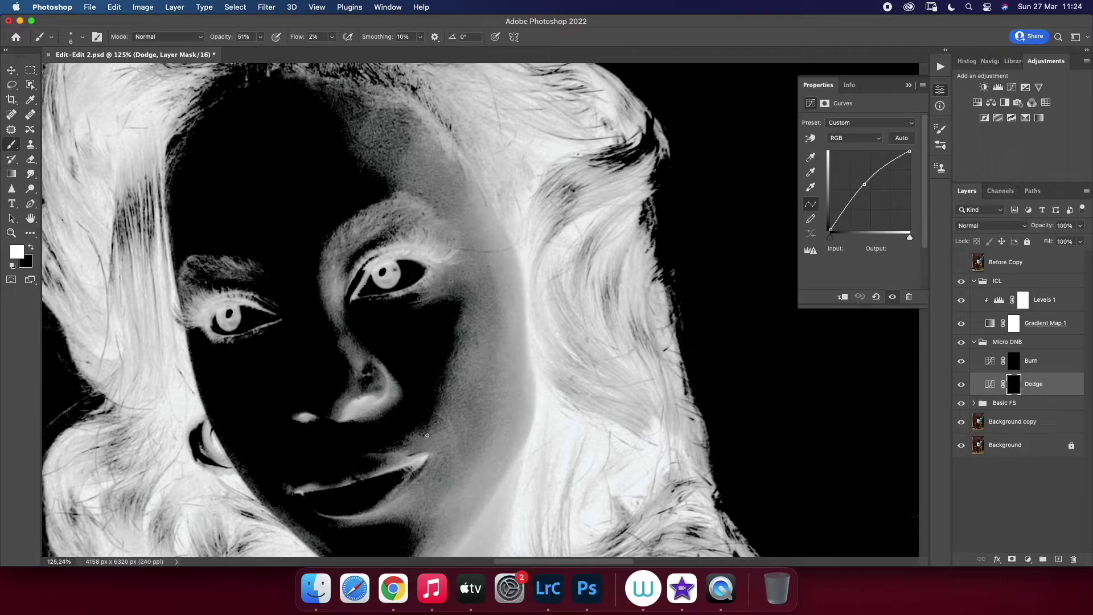
{"action": "left_click", "coordinate": [1042, 362]}
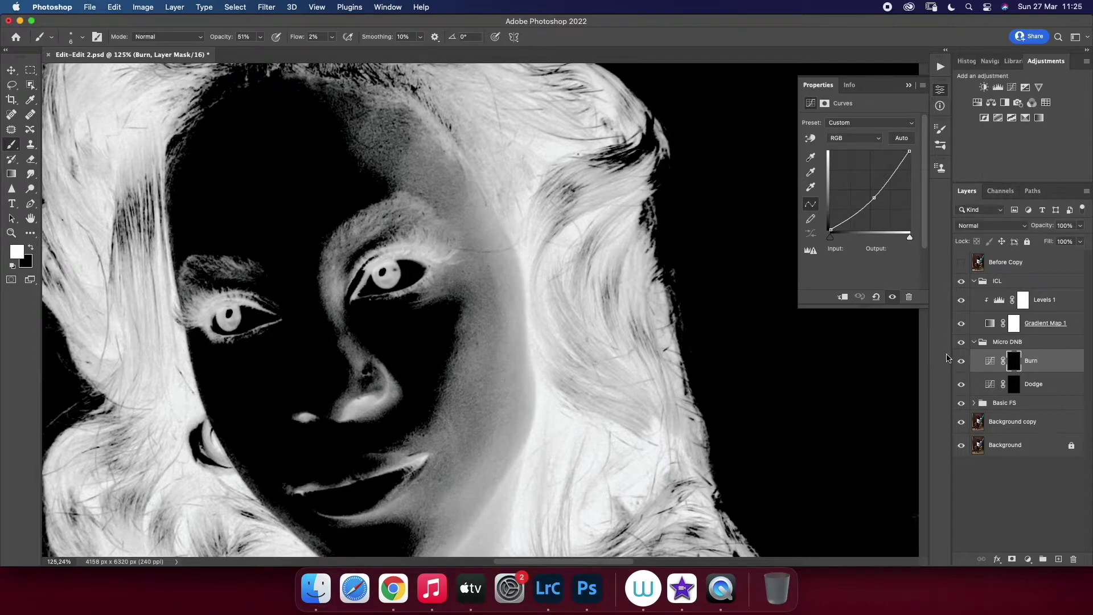
{"action": "left_click", "coordinate": [1000, 301]}
{"action": "left_click_drag", "start_coordinate": [904, 208], "coordinate": [903, 208]}
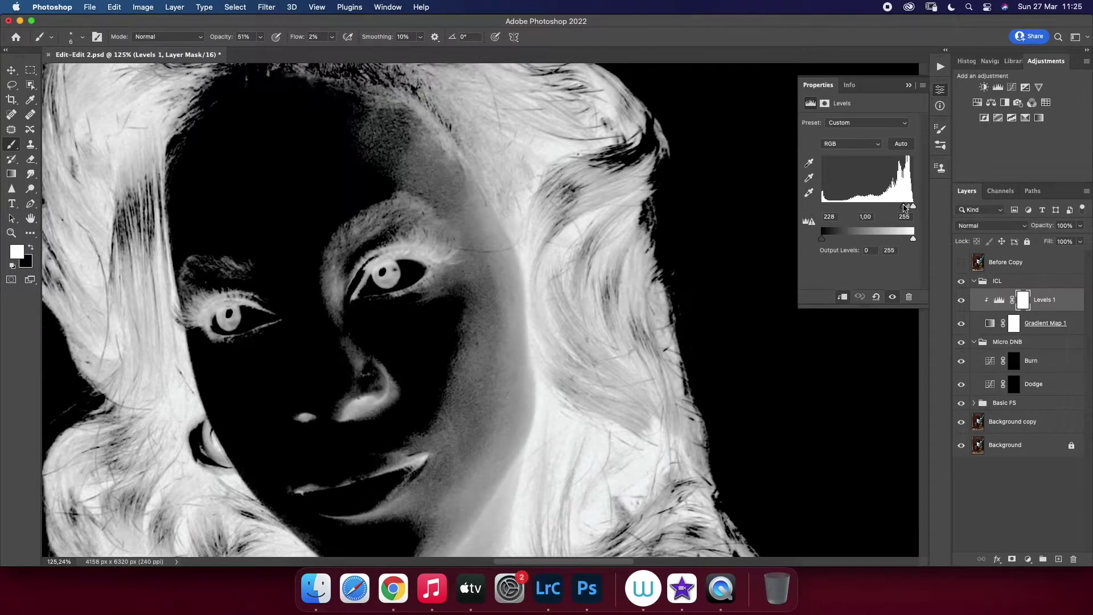
{"action": "key", "text": "shift+0"}
{"action": "key", "text": "shift+1"}
{"action": "key", "text": "bracketright"}
Paint fine micro-burn strokes on the Burn mask, varying the brush size
{"action": "left_click", "coordinate": [1025, 364]}
{"action": "key", "text": "bracketright"}
{"action": "key", "text": "bracketright"}
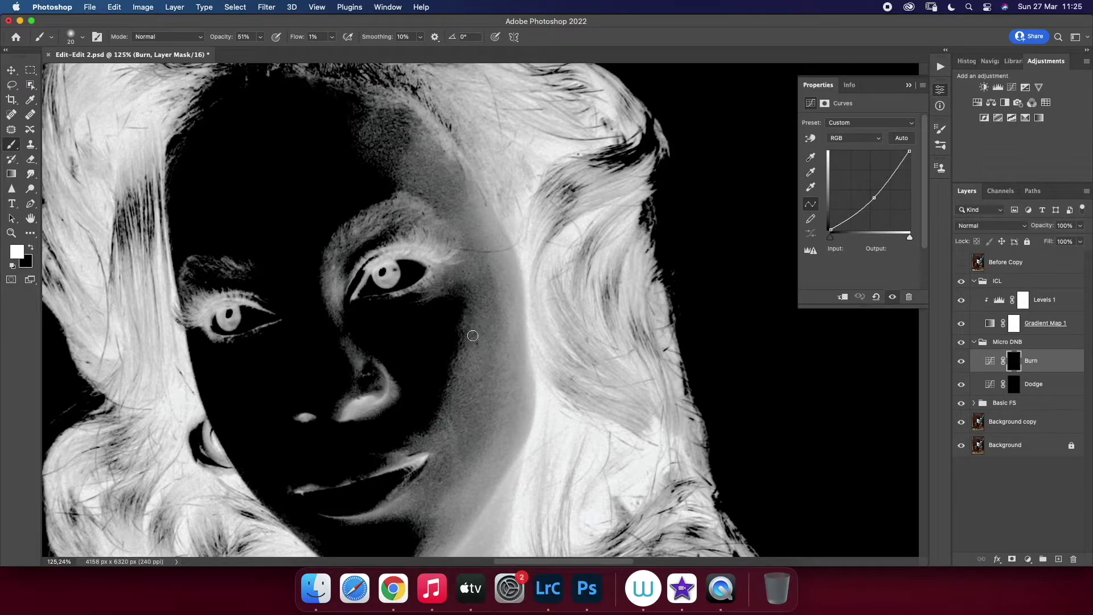
{"action": "key", "text": "bracketleft"}
{"action": "key", "text": "bracketleft"}
{"action": "key", "text": "bracketleft"}
{"action": "key", "text": "bracketright"}
{"action": "key", "text": "bracketright"}
{"action": "key", "text": "bracketleft"}
{"action": "key", "text": "bracketright"}
{"action": "key", "text": "bracketright"}
{"action": "key", "text": "bracketleft"}
{"action": "key", "text": "bracketleft"}
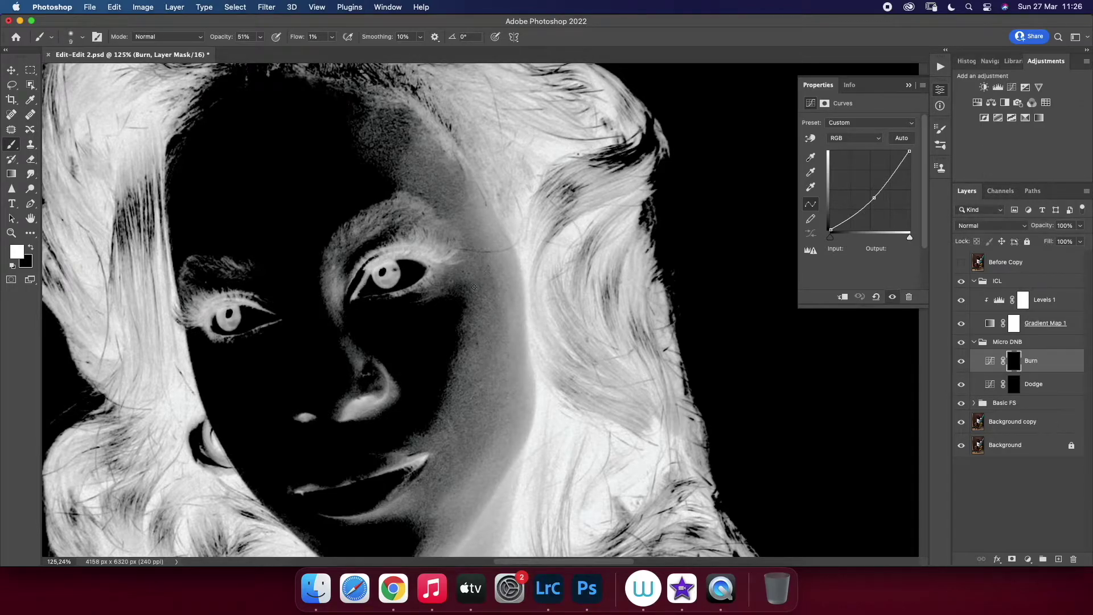
{"action": "key", "text": "bracketleft"}
{"action": "key", "text": "bracketleft"}
Add dodge strokes on the Dodge mask, then hide the ICL check view
{"action": "left_click", "coordinate": [1057, 390]}
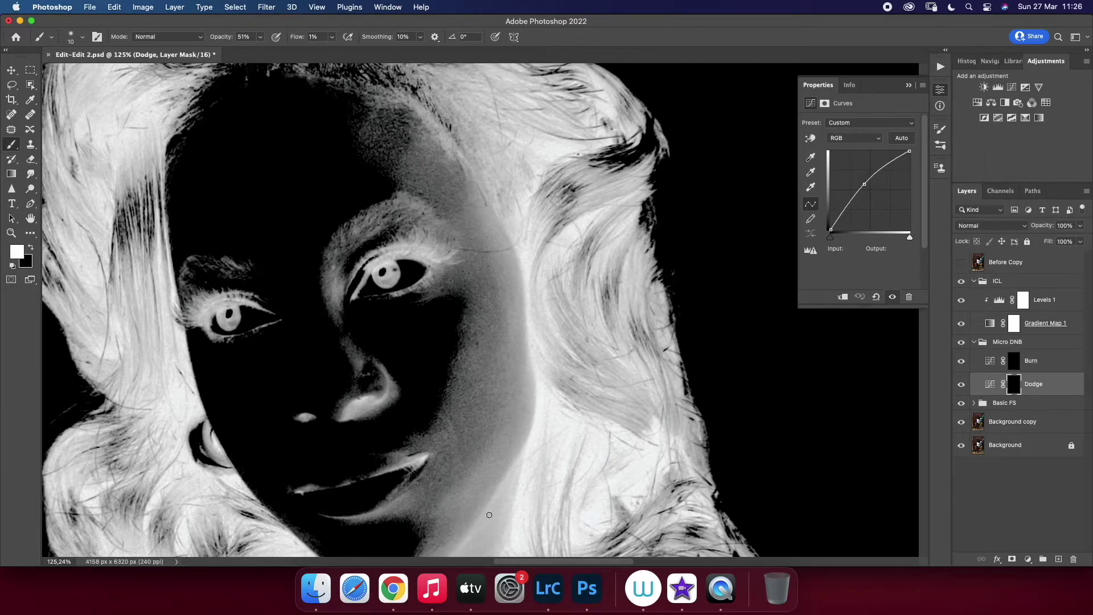
{"action": "key", "text": "bracketright"}
{"action": "key", "text": "bracketright"}
{"action": "left_click", "coordinate": [962, 281]}
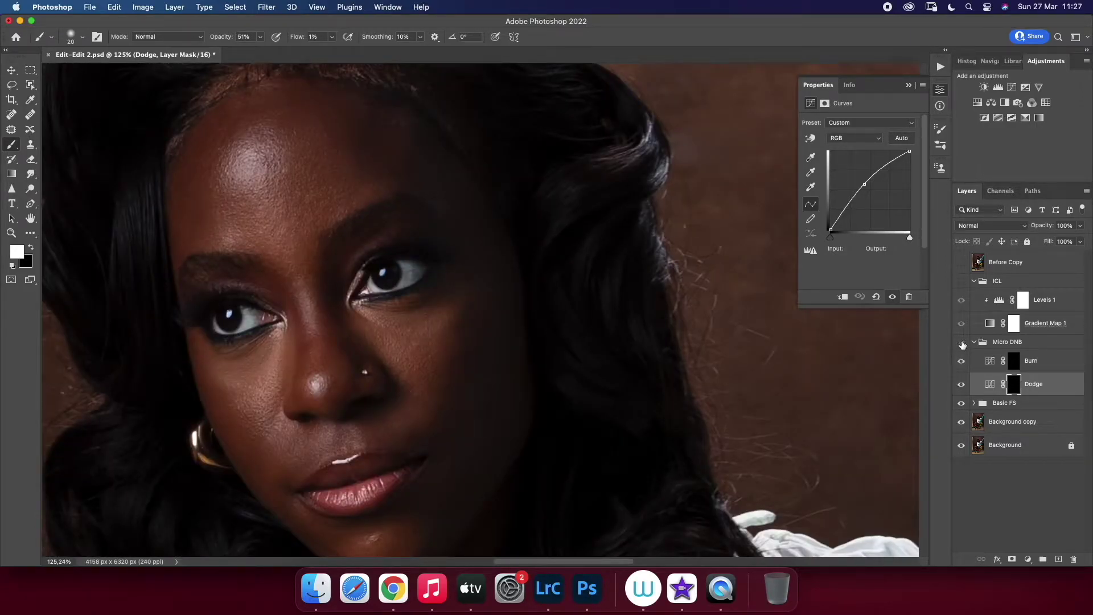
Turn on the Micro DNB group and dodge around the mouth and chin with a smaller brush
{"action": "left_click", "coordinate": [962, 343]}
{"action": "key", "text": "bracketleft"}
{"action": "scroll", "coordinate": [342, 385], "scroll_direction": "down", "scroll_amount": 5}
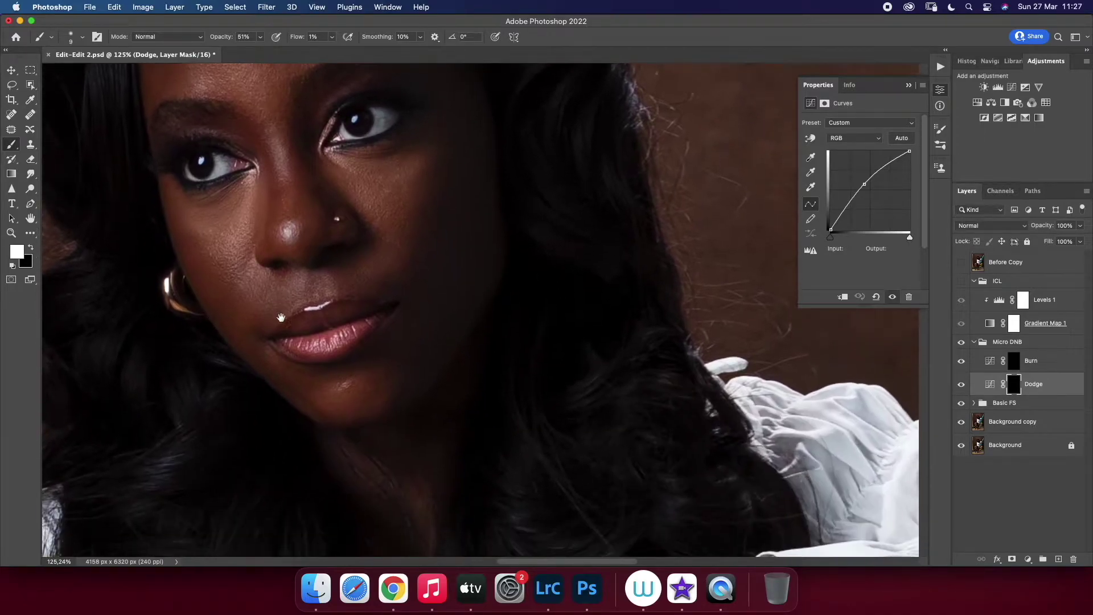
{"action": "key", "text": "bracketleft"}
{"action": "key", "text": "bracketleft"}
Set the brush flow to 2% and make the brush slightly smaller
{"action": "left_click", "coordinate": [332, 36]}
{"action": "left_click_drag", "start_coordinate": [332, 50], "coordinate": [333, 50]}
{"action": "left_click", "coordinate": [287, 363]}
{"action": "key", "text": "bracketleft"}
Show the ICL check view, paint on the Burn and Dodge masks, and set Levels 1 black input to 106
{"action": "left_click", "coordinate": [961, 281]}
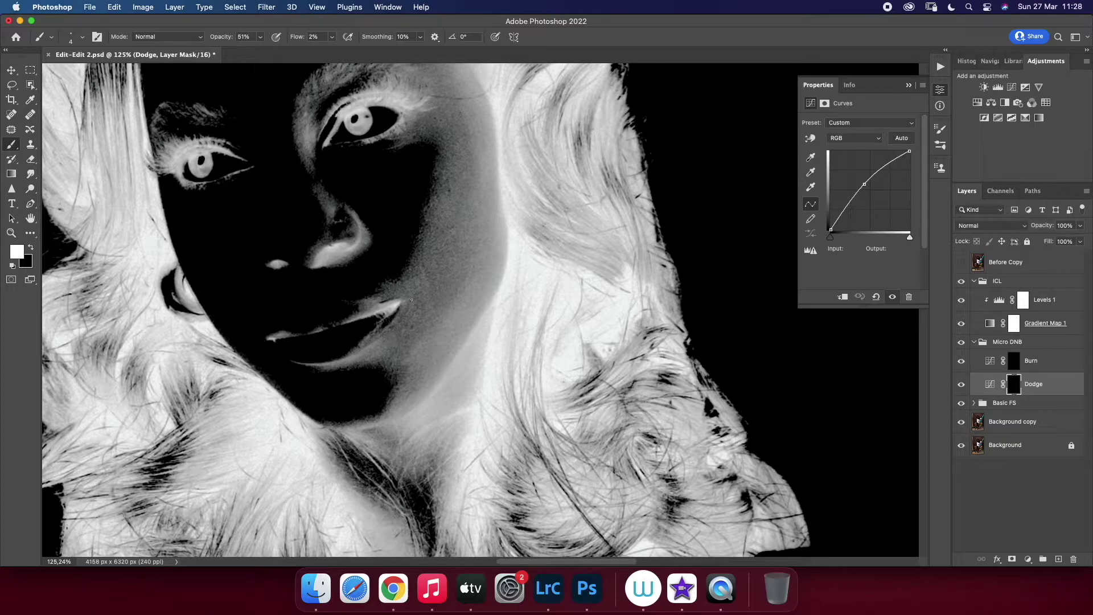
{"action": "key", "text": "alt+bracketright"}
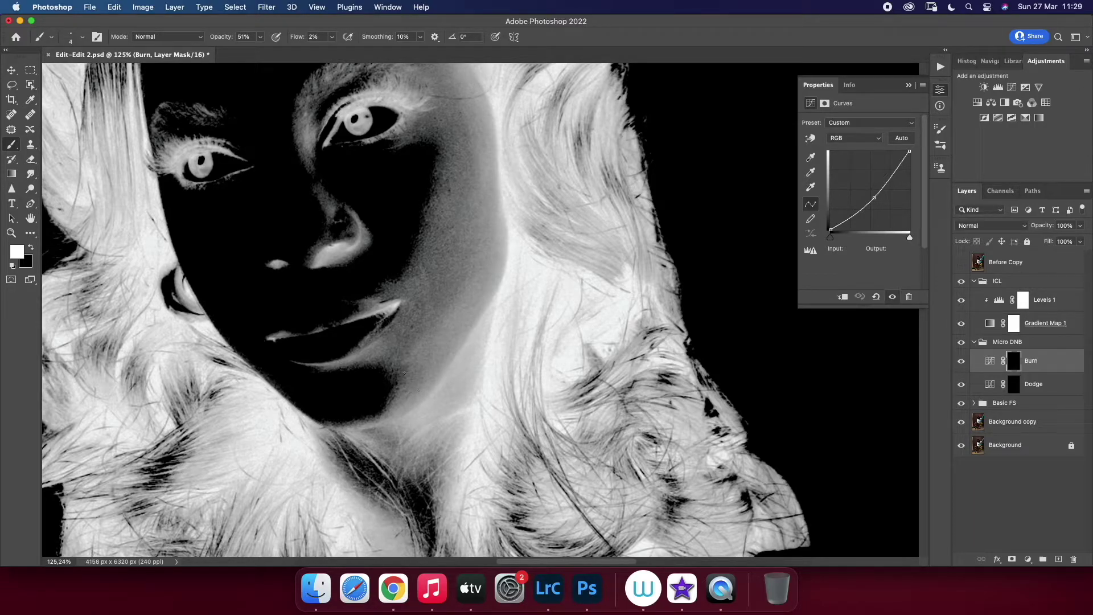
{"action": "key", "text": "bracketright"}
{"action": "key", "text": "bracketright"}
{"action": "left_click", "coordinate": [1048, 381]}
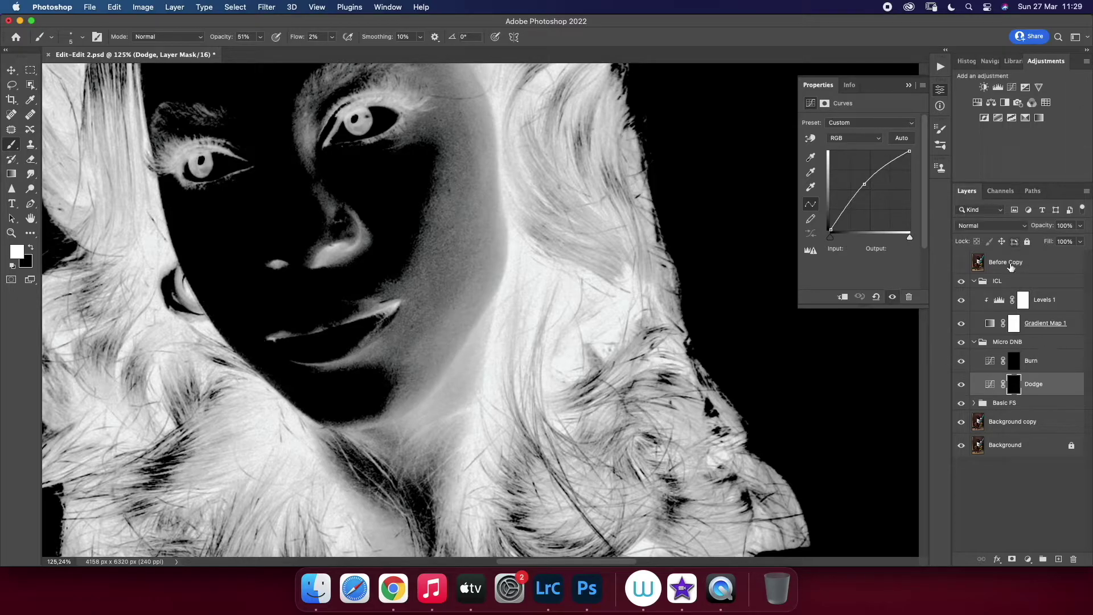
{"action": "left_click", "coordinate": [997, 301]}
{"action": "left_click_drag", "start_coordinate": [902, 212], "coordinate": [865, 225]}
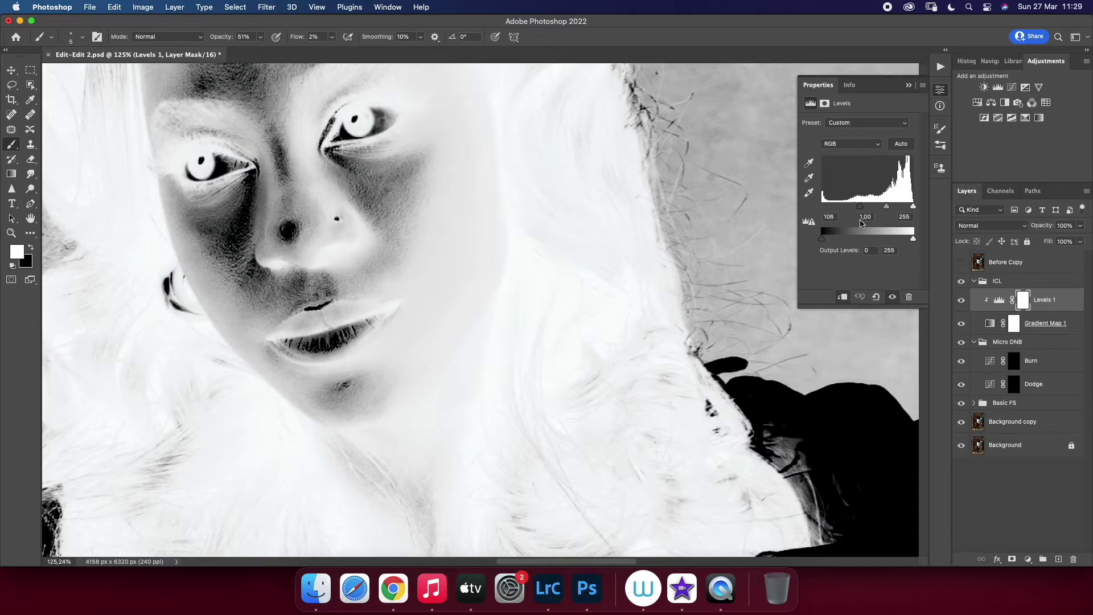
Burn and dodge the forehead, cheeks and under-eye areas, alternating between the Burn and Dodge masks
{"action": "left_click_drag", "start_coordinate": [352, 283], "coordinate": [414, 402]}
{"action": "left_click", "coordinate": [1044, 367]}
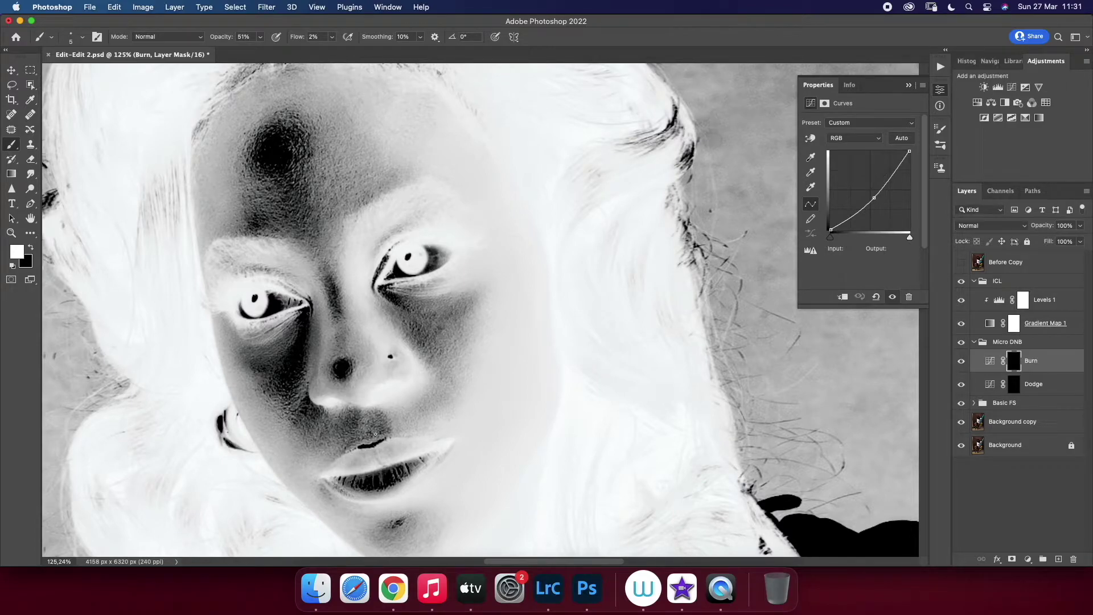
{"action": "key", "text": "alt+bracketleft"}
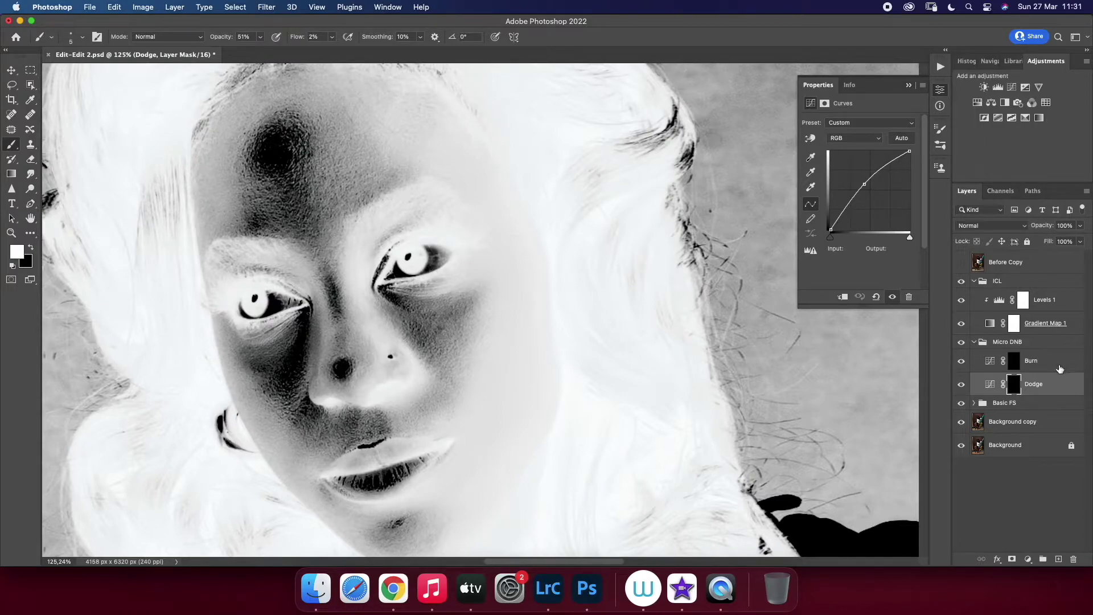
{"action": "key", "text": "alt+bracketright"}
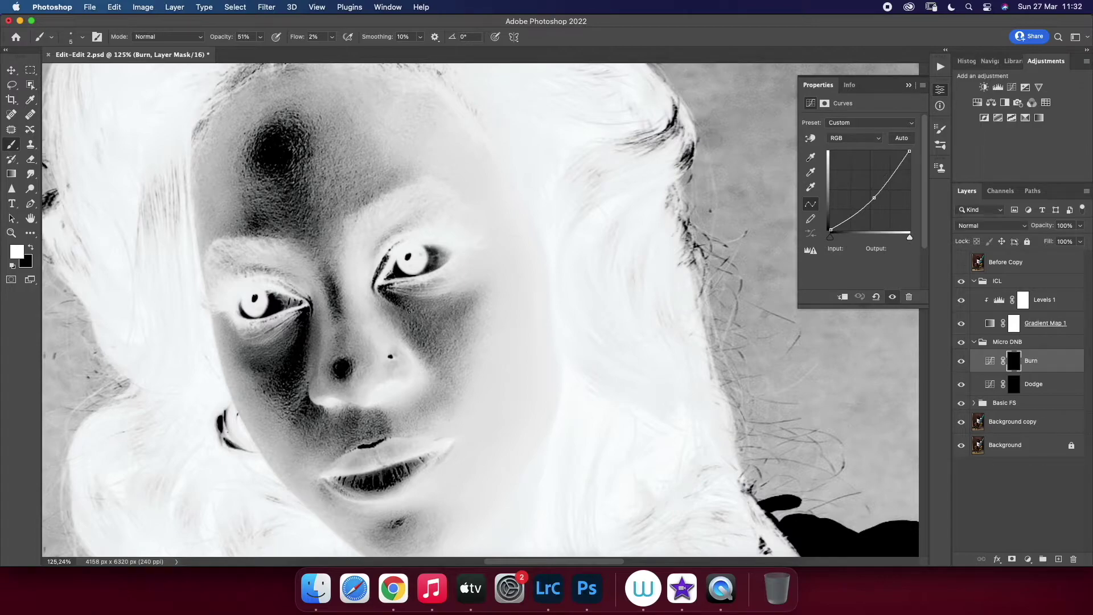
{"action": "key", "text": "z"}
{"action": "left_click_drag", "start_coordinate": [373, 336], "coordinate": [323, 340]}
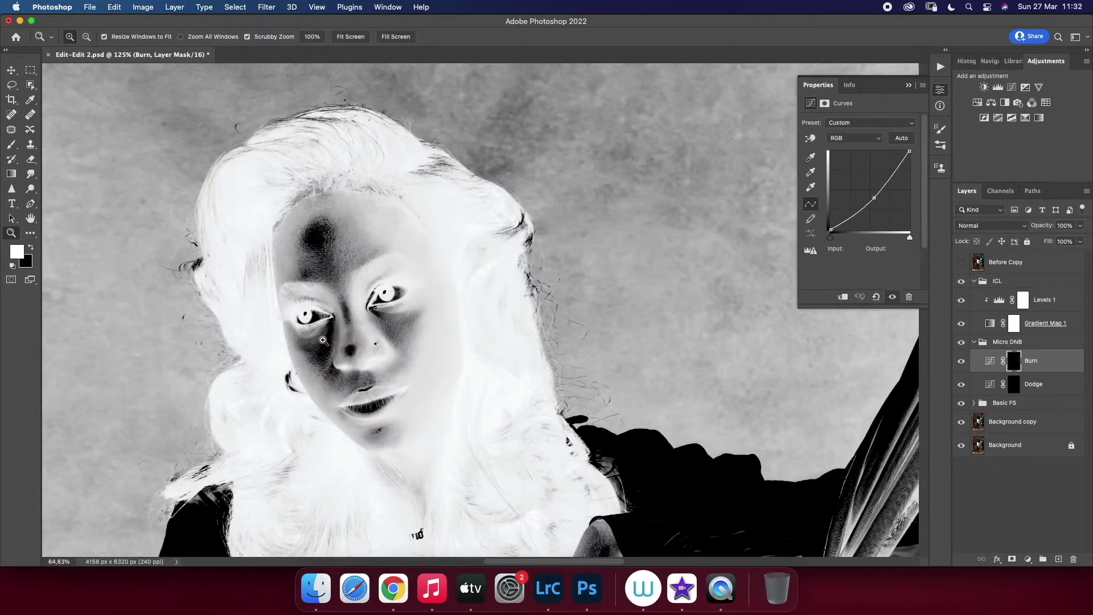
Lower the Levels 1 black input to brighten the check view and resume burning
{"action": "key", "text": "b"}
{"action": "left_click", "coordinate": [1043, 300]}
{"action": "mouse_move", "coordinate": [868, 207]}
{"action": "left_mouse_down"}
{"action": "mouse_move", "coordinate": [852, 212]}
{"action": "mouse_move", "coordinate": [861, 216]}
{"action": "left_mouse_up"}
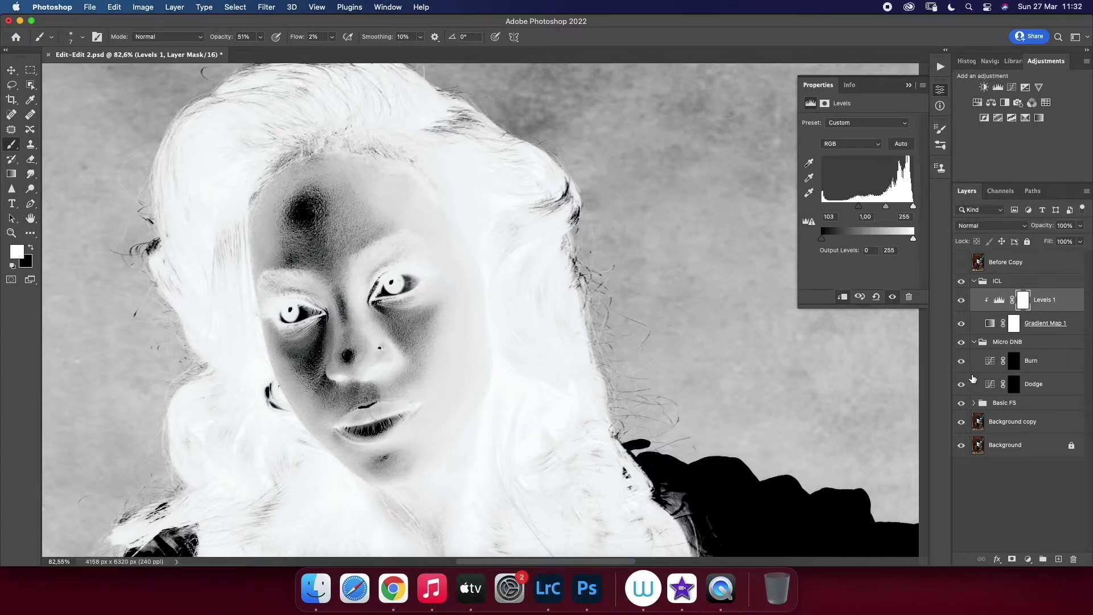
{"action": "left_click", "coordinate": [1054, 361]}
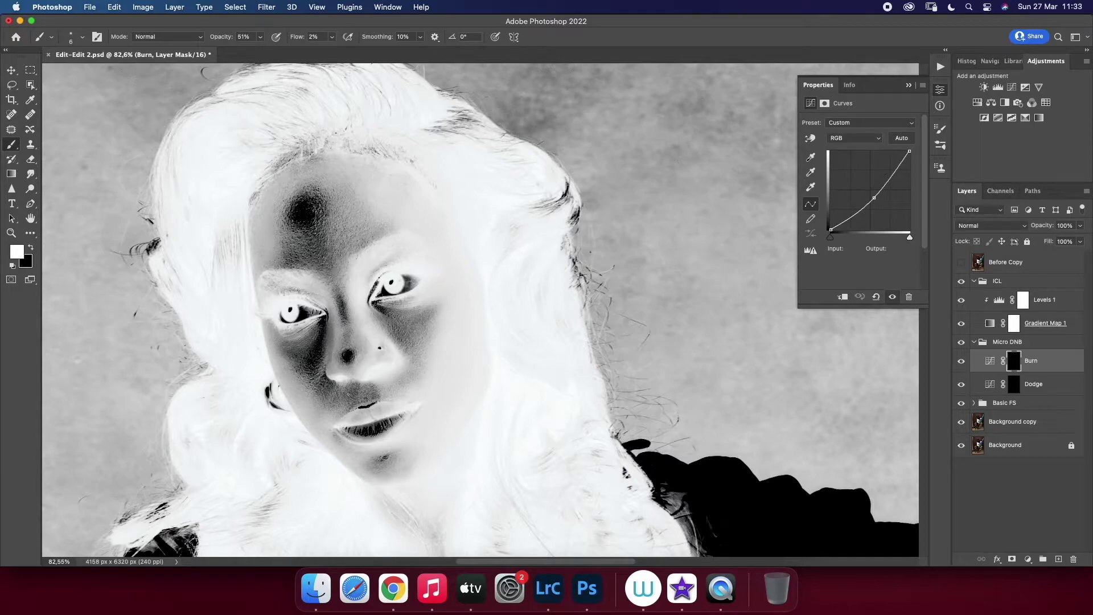
Add more forehead burn strokes, then raise the Levels 1 black input to 152
{"action": "left_click", "coordinate": [968, 343]}
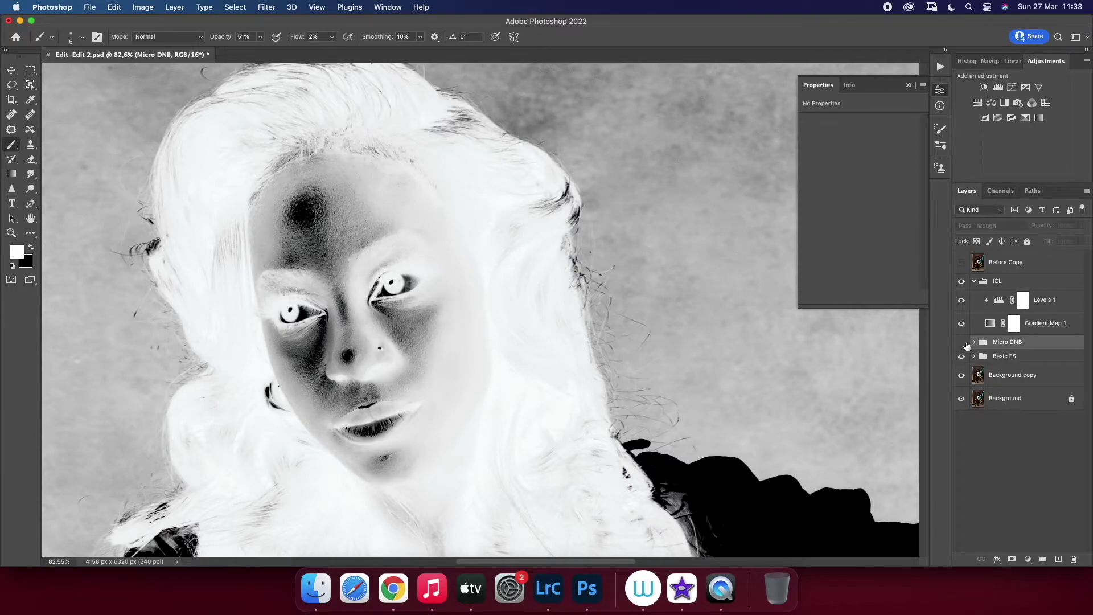
{"action": "left_click", "coordinate": [969, 360]}
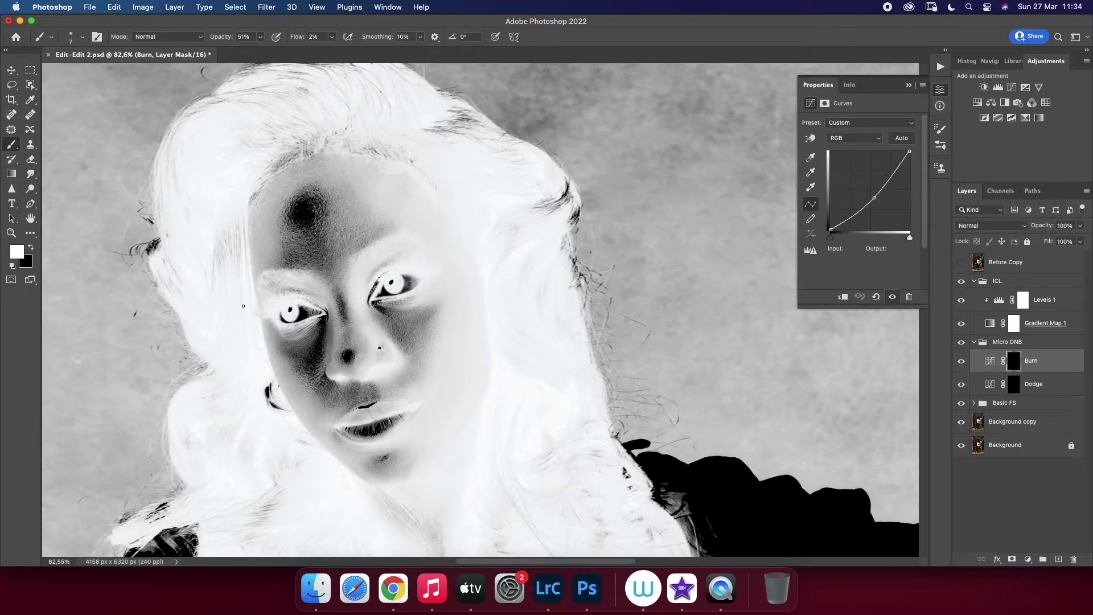
{"action": "left_click", "coordinate": [1002, 302]}
{"action": "left_click_drag", "start_coordinate": [822, 206], "coordinate": [874, 207]}
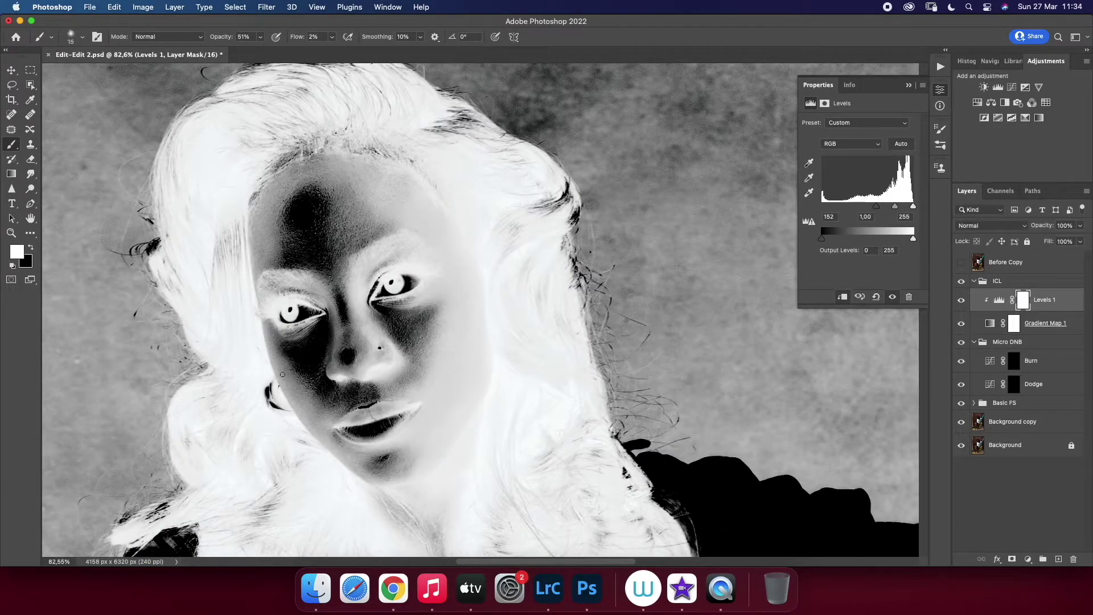
Paint more burn on the Burn mask with a slightly higher brush flow
{"action": "key", "text": "bracketleft"}
{"action": "left_click", "coordinate": [1014, 360]}
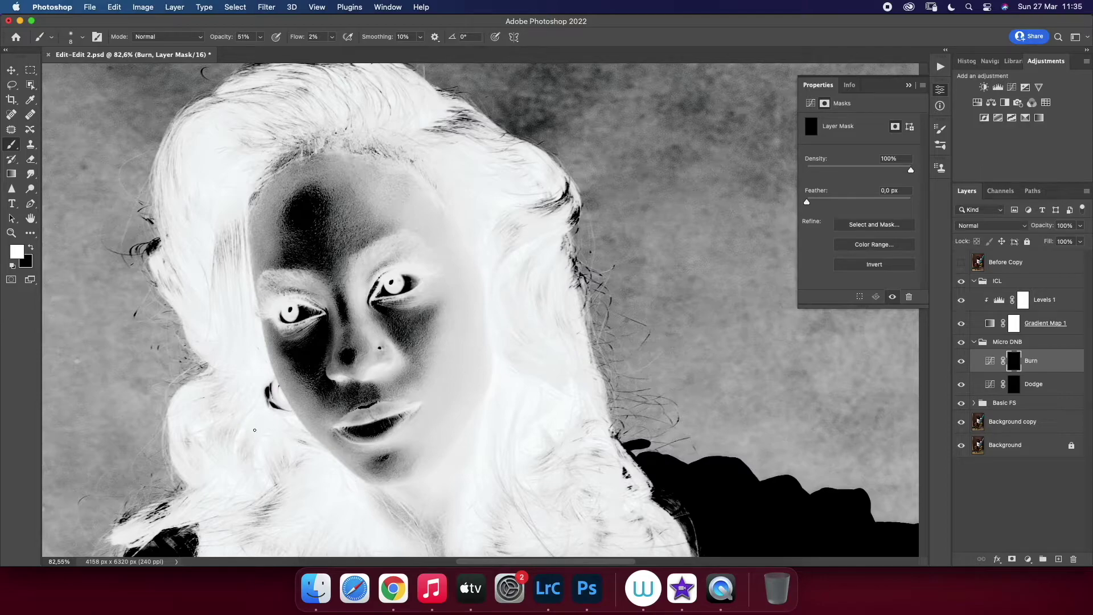
{"action": "key", "text": "bracketright"}
{"action": "key", "text": "bracketright"}
{"action": "left_click", "coordinate": [332, 36]}
{"action": "left_click_drag", "start_coordinate": [332, 51], "coordinate": [334, 51]}
{"action": "key", "text": "bracketleft"}
Hide the ICL check view, zoom in on the lips, and select the Basic FS group
{"action": "left_click", "coordinate": [961, 281]}
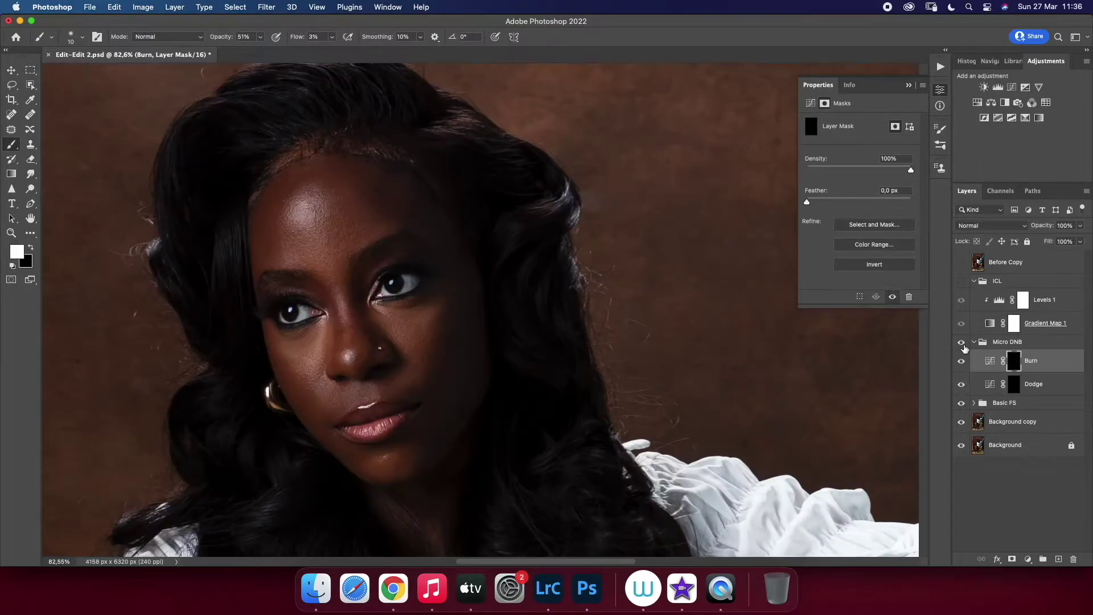
{"action": "key", "text": "z"}
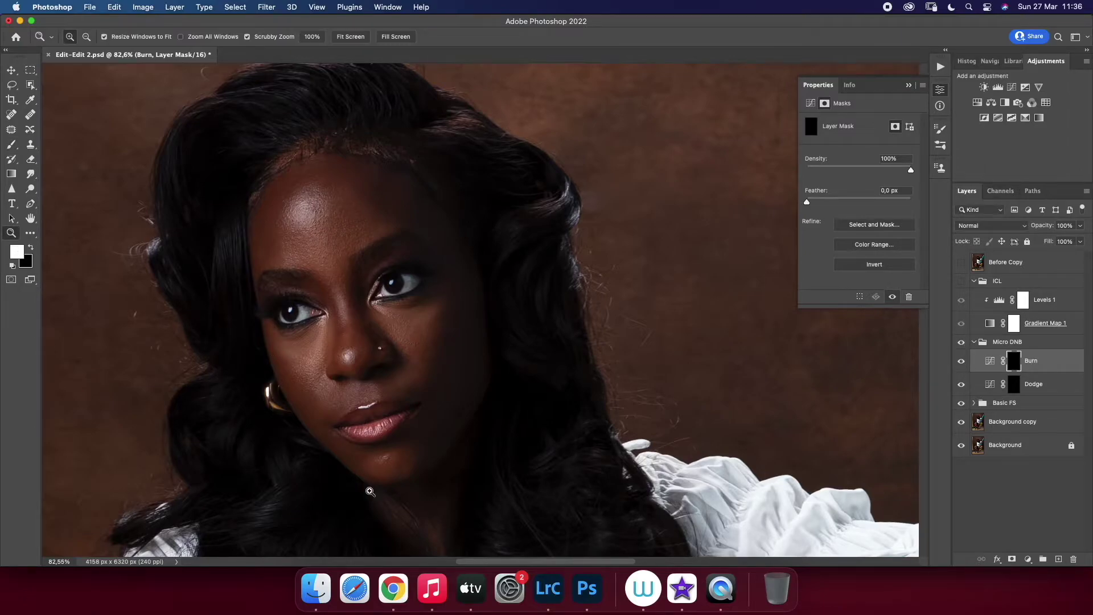
{"action": "left_click_drag", "start_coordinate": [320, 377], "coordinate": [361, 354]}
{"action": "left_click", "coordinate": [973, 408]}
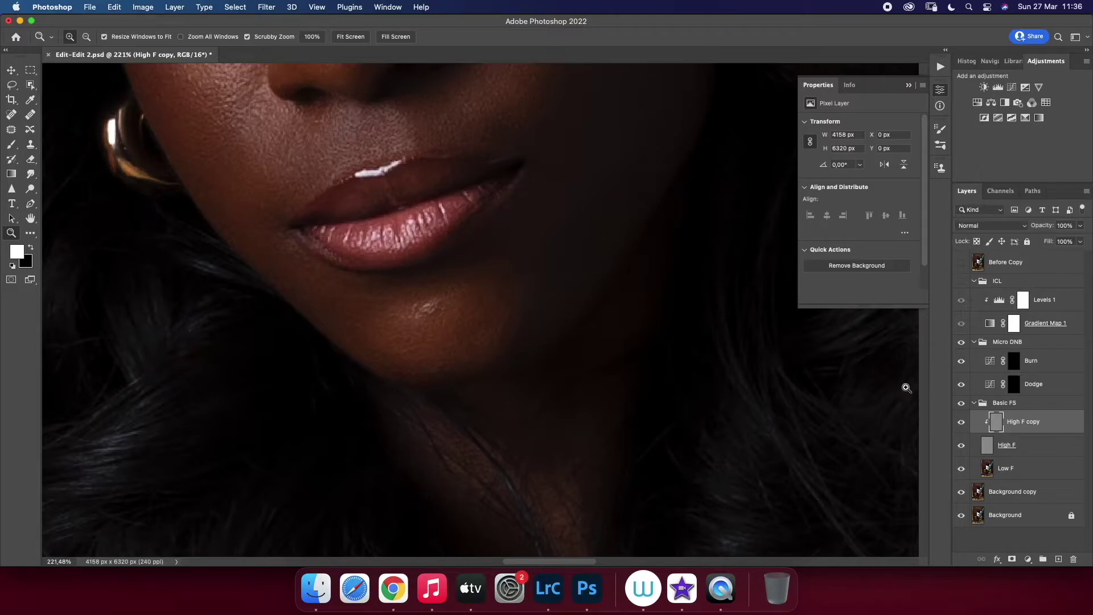
Clone-stamp skin texture beside the lips on High F copy, keeping it in Linear Light blending
{"action": "key", "text": "s"}
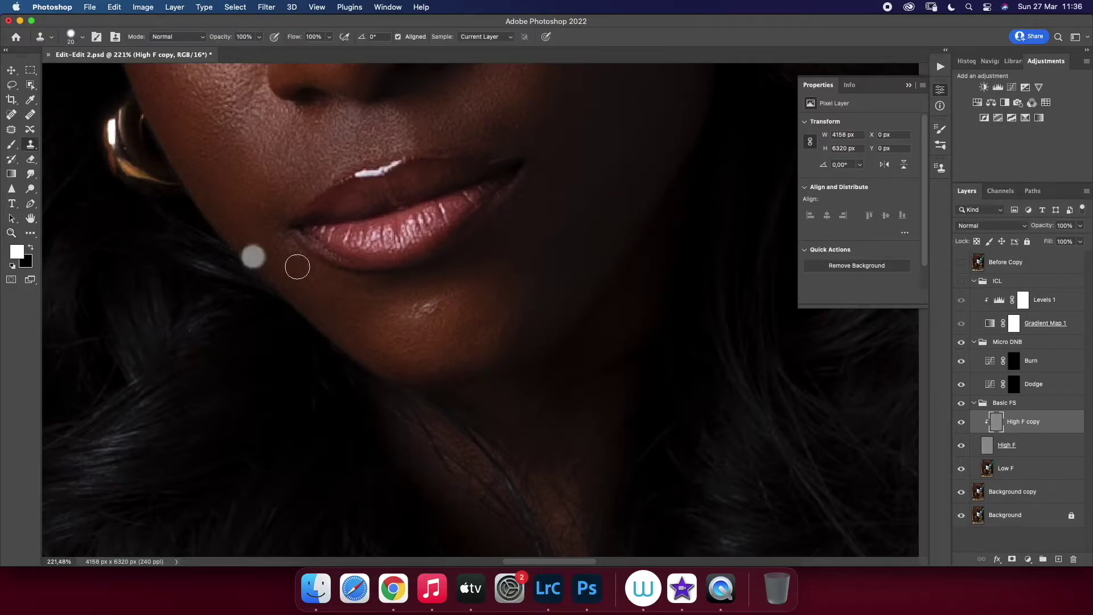
{"action": "left_click", "coordinate": [262, 193], "text": "alt"}
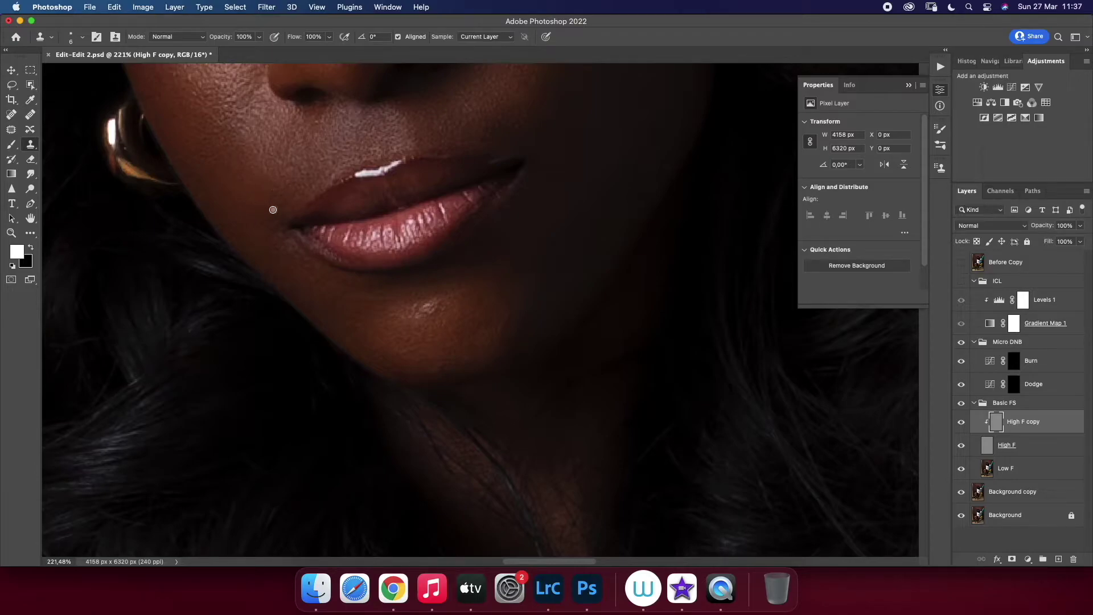
{"action": "left_click_drag", "start_coordinate": [268, 224], "coordinate": [276, 235]}
{"action": "left_click", "coordinate": [962, 404]}
{"action": "mouse_move", "coordinate": [266, 217]}
{"action": "left_mouse_down"}
{"action": "mouse_move", "coordinate": [353, 499]}
{"action": "mouse_move", "coordinate": [279, 459]}
{"action": "left_mouse_up"}
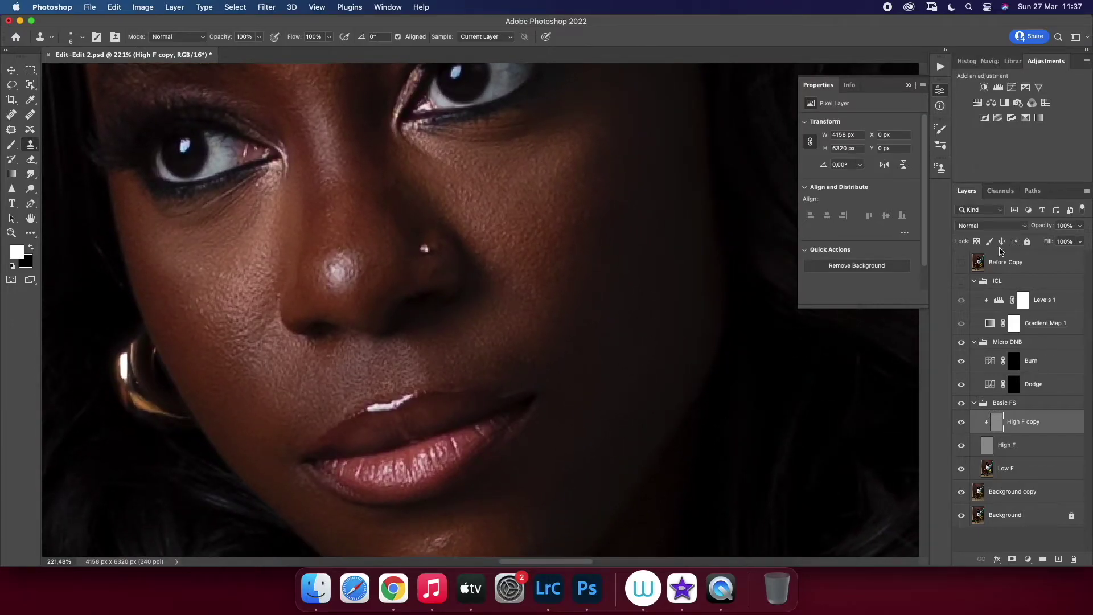
{"action": "left_click", "coordinate": [991, 225]}
{"action": "left_click", "coordinate": [981, 420]}
{"action": "left_click_drag", "start_coordinate": [313, 488], "coordinate": [270, 337]}
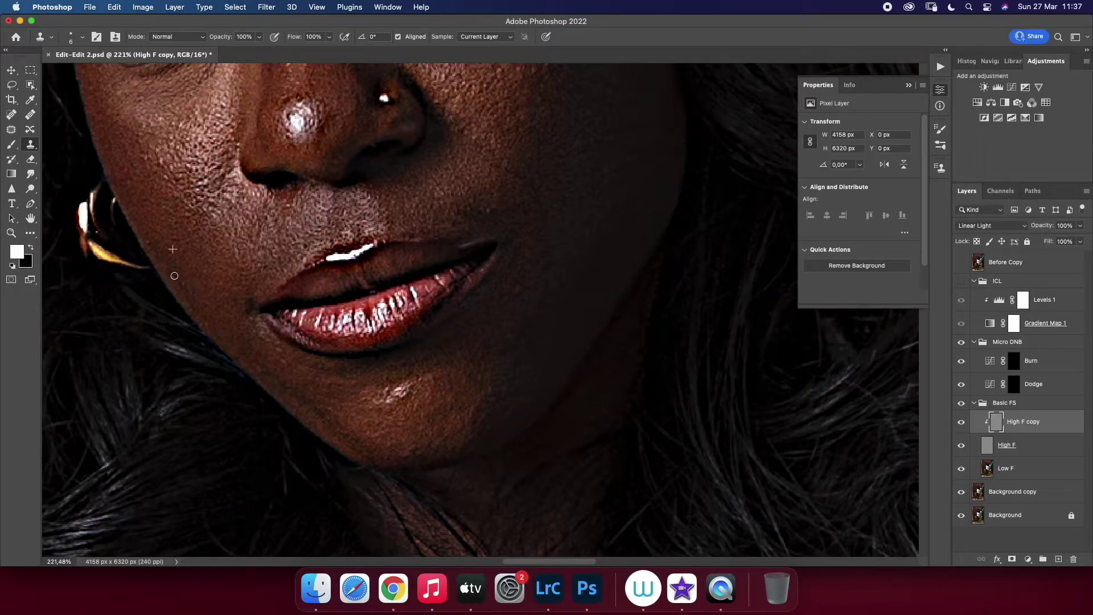
Clone skin texture over the cheek, chin, lip corner and jawline
{"action": "left_click", "coordinate": [177, 292], "text": "alt"}
{"action": "left_click_drag", "start_coordinate": [206, 304], "coordinate": [257, 361]}
{"action": "left_click_drag", "start_coordinate": [296, 384], "coordinate": [269, 352]}
{"action": "left_click", "coordinate": [269, 355], "text": "alt"}
{"action": "mouse_move", "coordinate": [244, 336]}
{"action": "left_mouse_down"}
{"action": "mouse_move", "coordinate": [237, 301]}
{"action": "mouse_move", "coordinate": [224, 304]}
{"action": "left_mouse_up"}
{"action": "left_click_drag", "start_coordinate": [294, 377], "coordinate": [294, 385]}
{"action": "mouse_move", "coordinate": [300, 401]}
{"action": "left_mouse_down"}
{"action": "mouse_move", "coordinate": [292, 388]}
{"action": "mouse_move", "coordinate": [328, 418]}
{"action": "mouse_move", "coordinate": [298, 388]}
{"action": "left_mouse_up"}
{"action": "mouse_move", "coordinate": [332, 445]}
{"action": "left_mouse_down"}
{"action": "mouse_move", "coordinate": [341, 396]}
{"action": "mouse_move", "coordinate": [316, 377]}
{"action": "left_mouse_up"}
Clone texture over the other cheek, beside the lip corner and onto the nose
{"action": "mouse_move", "coordinate": [475, 211]}
{"action": "left_mouse_down"}
{"action": "mouse_move", "coordinate": [475, 200]}
{"action": "mouse_move", "coordinate": [434, 221]}
{"action": "mouse_move", "coordinate": [411, 204]}
{"action": "left_mouse_up"}
{"action": "left_click", "coordinate": [518, 290]}
{"action": "left_click_drag", "start_coordinate": [482, 321], "coordinate": [485, 337]}
{"action": "left_click", "coordinate": [261, 156], "text": "alt"}
{"action": "mouse_move", "coordinate": [263, 147]}
{"action": "left_mouse_down"}
{"action": "mouse_move", "coordinate": [325, 130]}
{"action": "mouse_move", "coordinate": [296, 153]}
{"action": "left_mouse_up"}
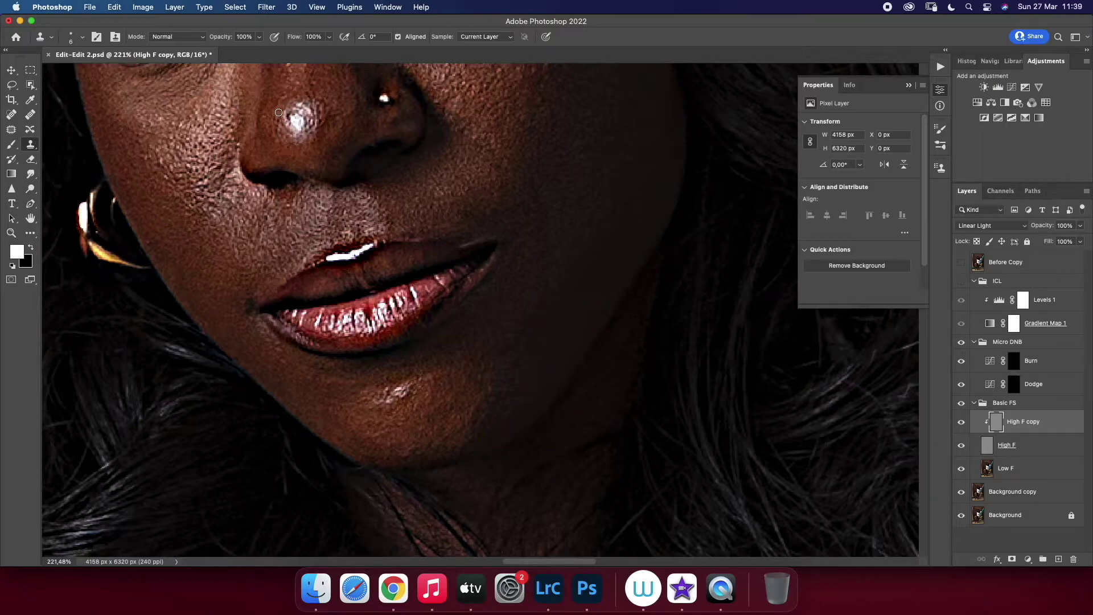
{"action": "left_click", "coordinate": [334, 97]}
{"action": "scroll", "coordinate": [324, 142], "scroll_direction": "up", "scroll_amount": 3}
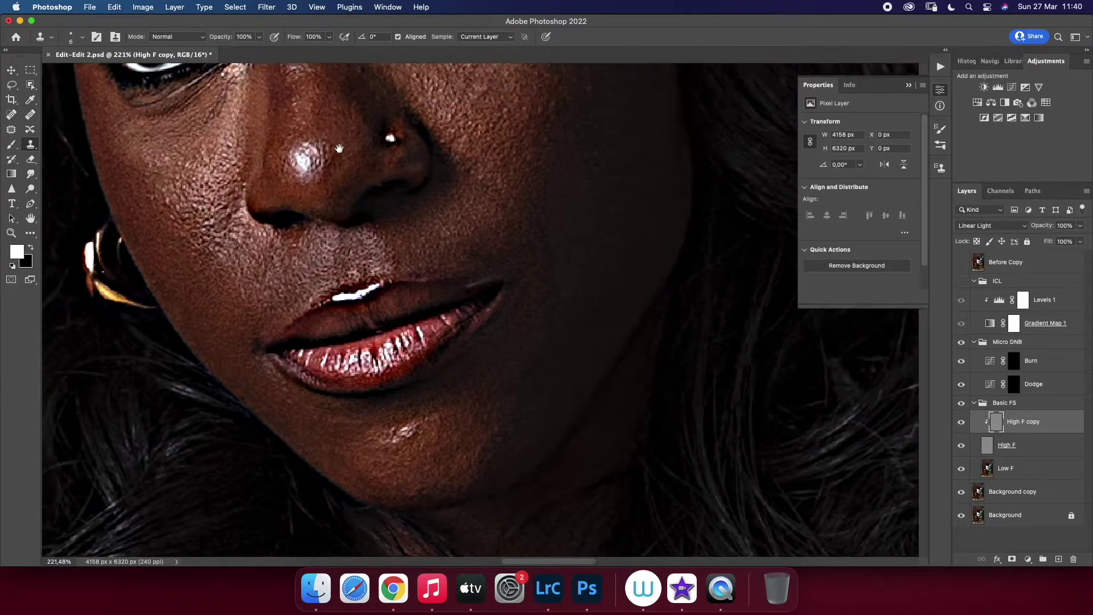
{"action": "scroll", "coordinate": [276, 247], "scroll_direction": "up", "scroll_amount": 3}
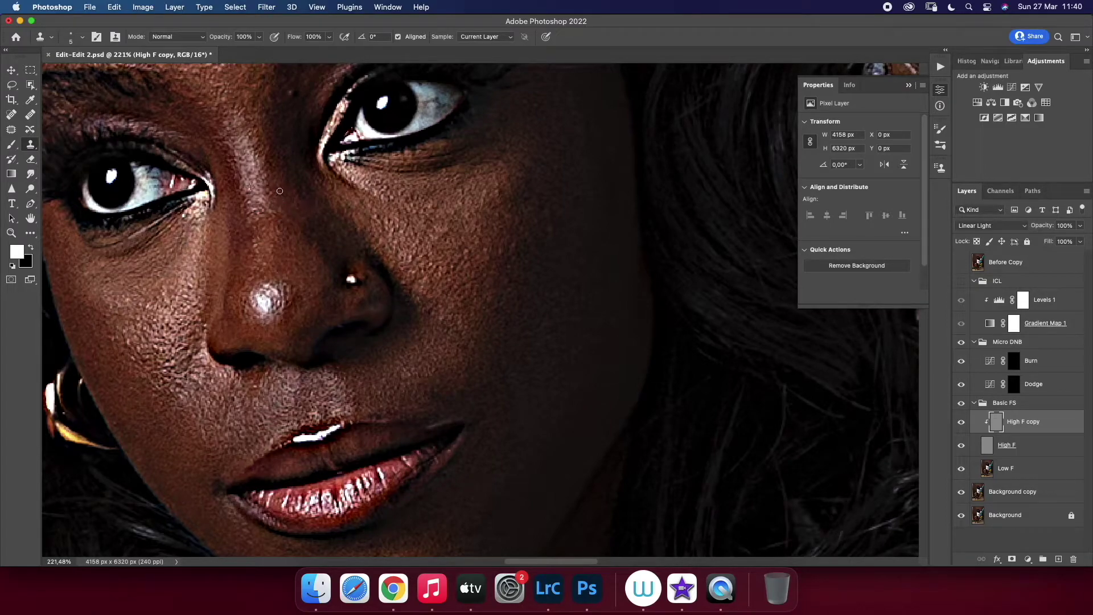
{"action": "left_click", "coordinate": [991, 226]}
Set High F copy to Normal blend mode and toggle Basic FS to compare
{"action": "left_click", "coordinate": [991, 32]}
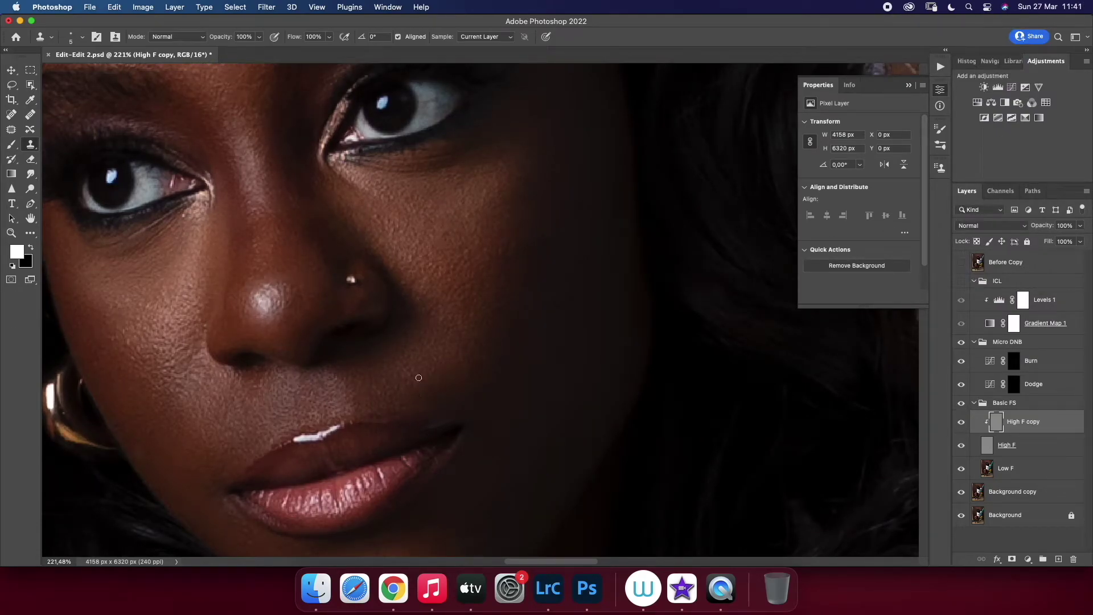
{"action": "left_click", "coordinate": [430, 416], "text": "alt"}
{"action": "left_click", "coordinate": [962, 404]}
{"action": "left_click", "coordinate": [963, 405]}
{"action": "left_click", "coordinate": [11, 233]}
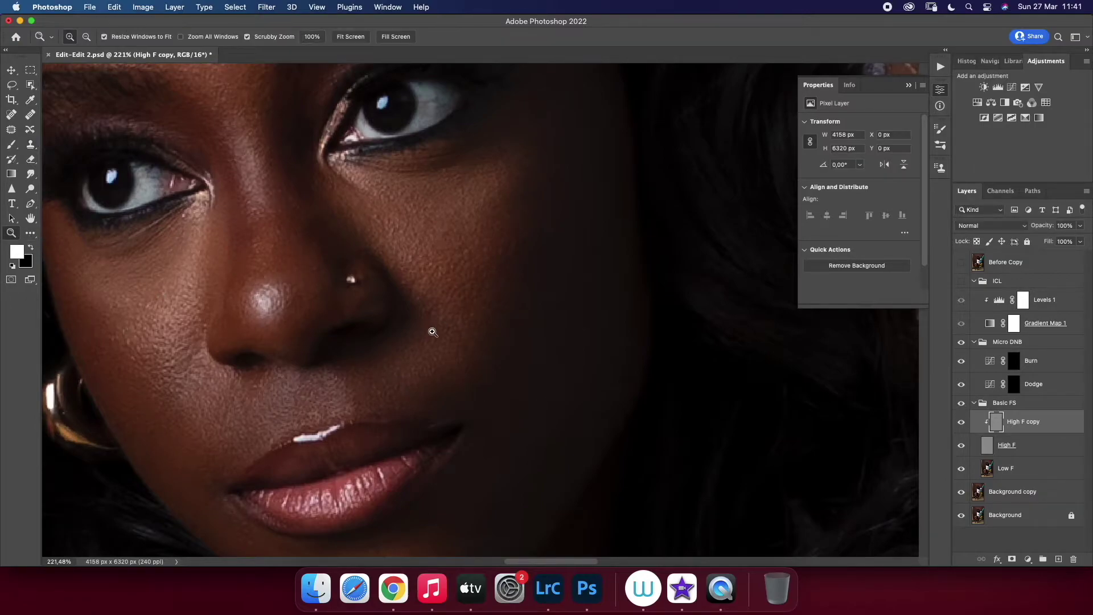
{"action": "scroll", "coordinate": [433, 332], "scroll_direction": "down", "scroll_amount": 5}
{"action": "scroll", "coordinate": [408, 405], "scroll_direction": "up", "scroll_amount": 5}
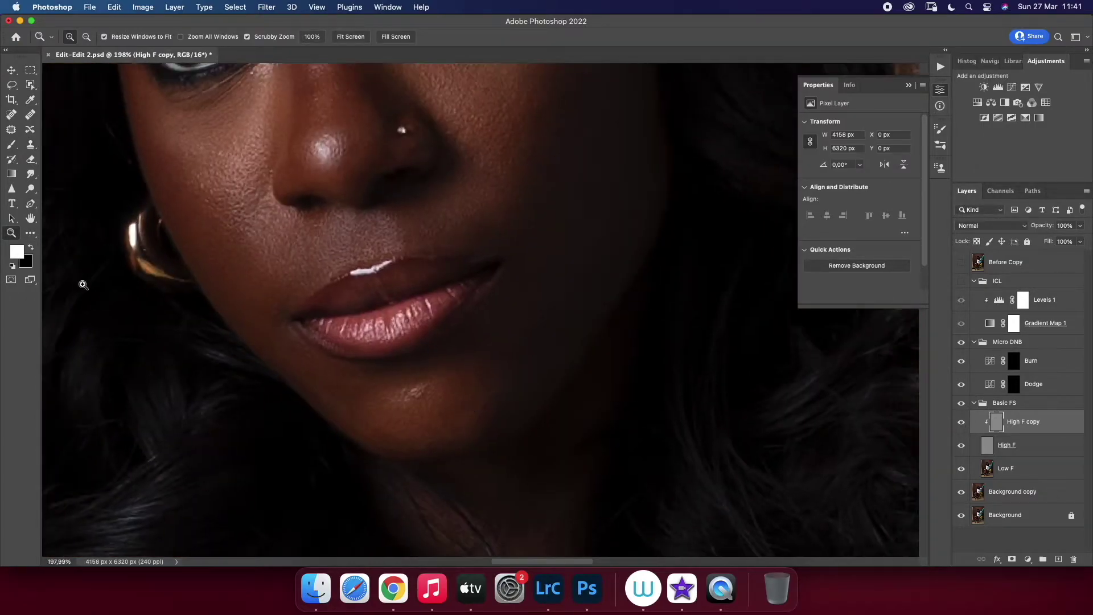
Clone more texture over the chin and its highlight, then hide High F copy
{"action": "key", "text": "s"}
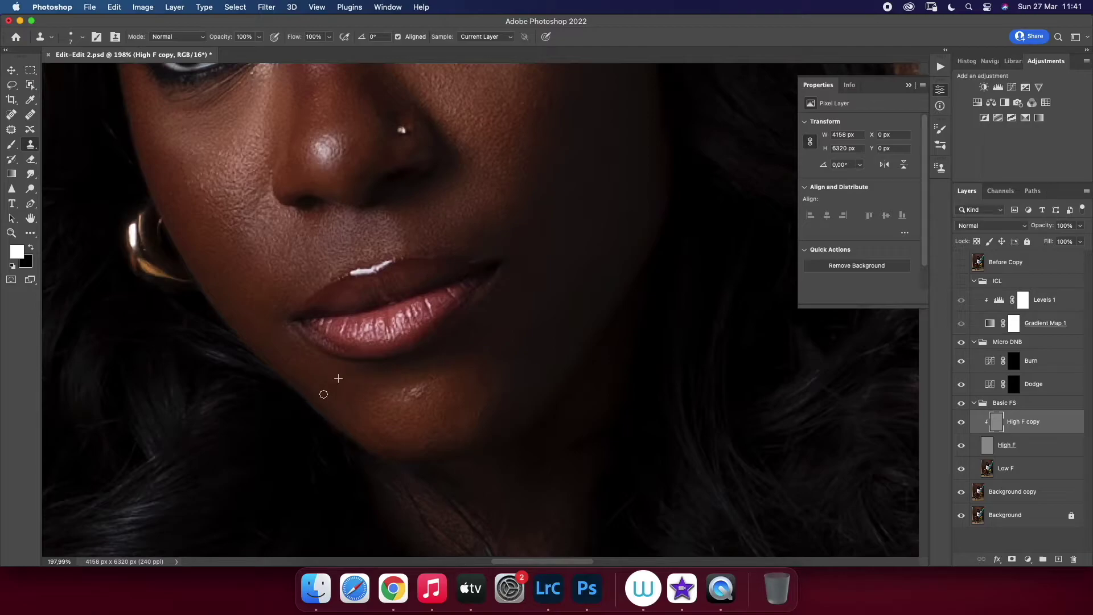
{"action": "left_click", "coordinate": [383, 426], "text": "alt"}
{"action": "left_click_drag", "start_coordinate": [371, 437], "coordinate": [376, 445]}
{"action": "left_click", "coordinate": [402, 403], "text": "alt"}
{"action": "mouse_move", "coordinate": [423, 404]}
{"action": "left_mouse_down"}
{"action": "mouse_move", "coordinate": [396, 388]}
{"action": "mouse_move", "coordinate": [411, 395]}
{"action": "left_mouse_up"}
{"action": "left_click", "coordinate": [962, 422]}
{"action": "scroll", "coordinate": [267, 290], "scroll_direction": "down", "scroll_amount": 5}
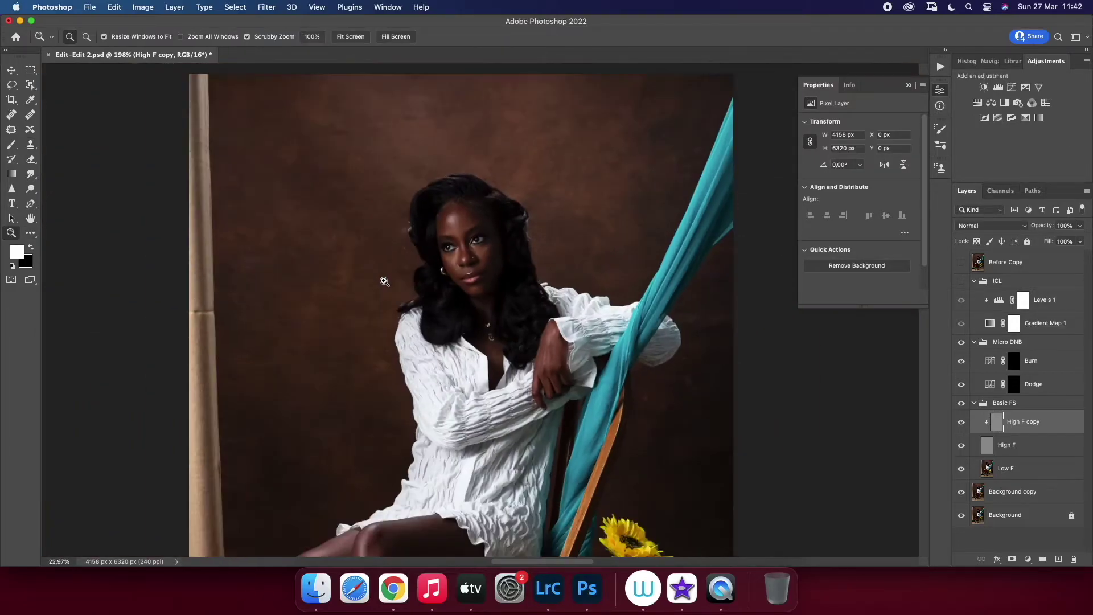
Clone skin texture onto the cheek and across the forehead
{"action": "scroll", "coordinate": [383, 283], "scroll_direction": "up", "scroll_amount": 3}
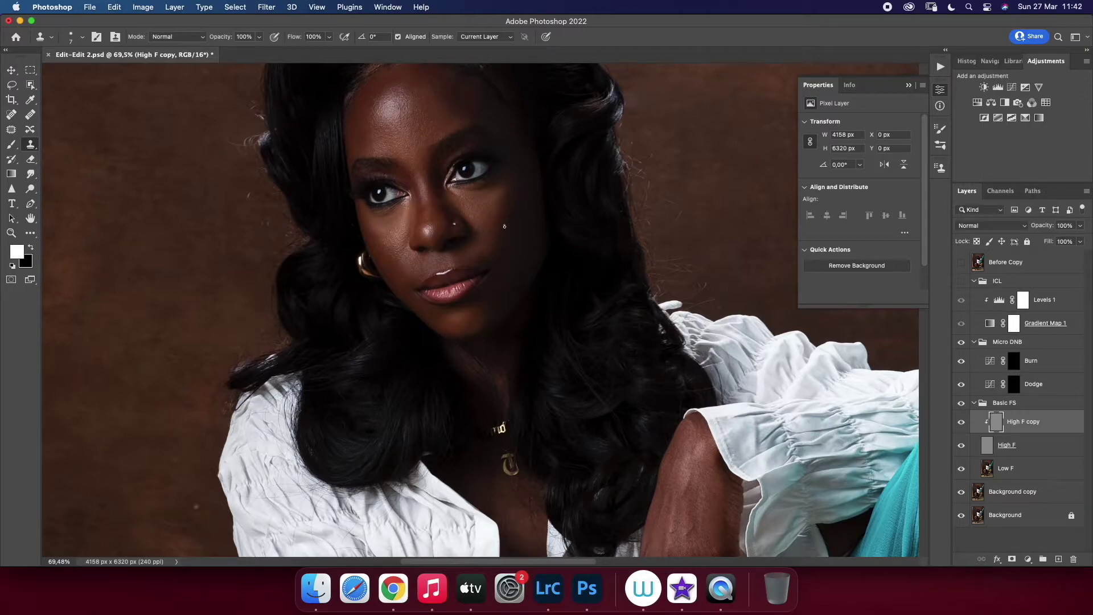
{"action": "left_click", "coordinate": [476, 210]}
{"action": "left_click", "coordinate": [418, 130]}
{"action": "left_click", "coordinate": [404, 137]}
{"action": "left_click", "coordinate": [383, 85]}
Show the ICL check view and paint micro burn and dodge strokes across the face
{"action": "left_click", "coordinate": [1008, 342]}
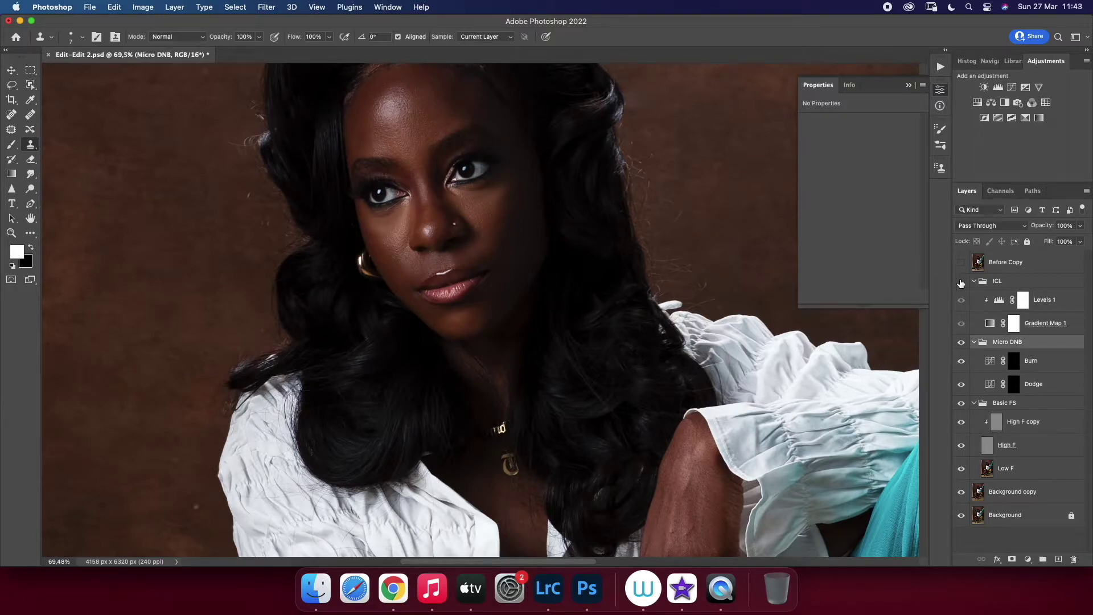
{"action": "left_click", "coordinate": [961, 281]}
{"action": "left_click_drag", "start_coordinate": [505, 192], "coordinate": [501, 259]}
{"action": "key", "text": "b"}
{"action": "key", "text": "alt+bracketleft"}
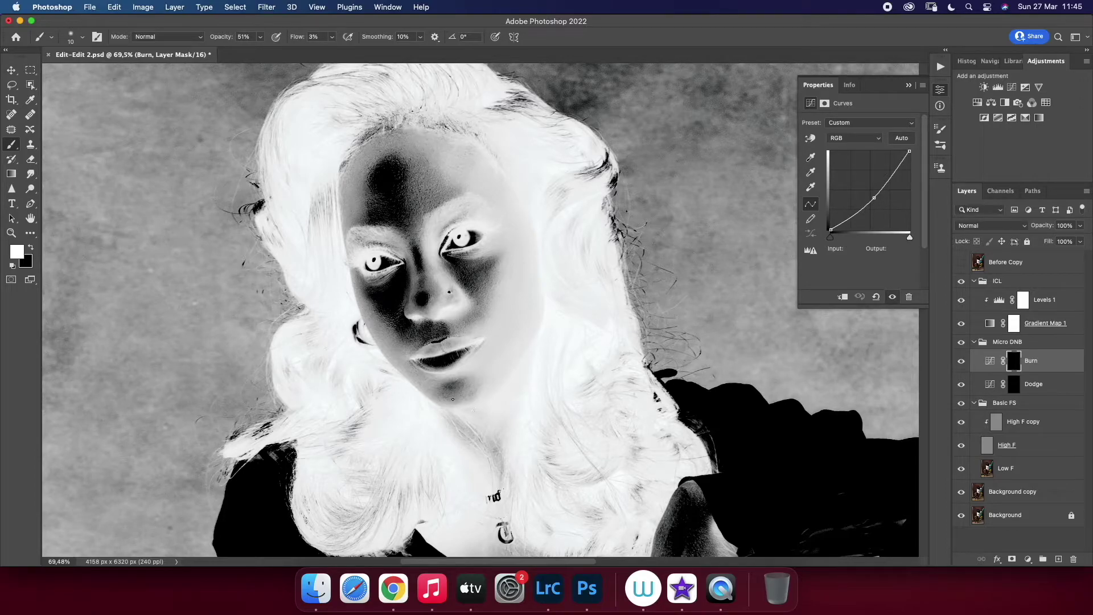
{"action": "key", "text": "alt+bracketleft"}
{"action": "key", "text": "bracketright"}
{"action": "key", "text": "bracketright"}
{"action": "key", "text": "bracketright"}
{"action": "key", "text": "bracketleft"}
{"action": "key", "text": "bracketleft"}
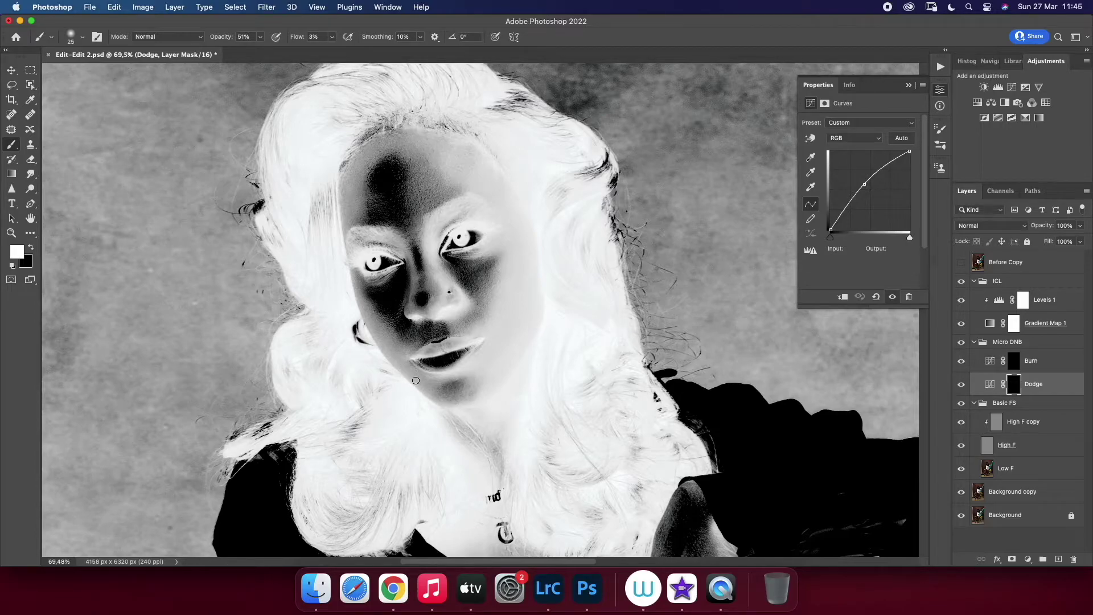
Refine with finer burn and dodge strokes, toggling the check view to compare
{"action": "key", "text": "alt+bracketright"}
{"action": "key", "text": "alt+bracketright"}
{"action": "key", "text": "alt+bracketleft"}
{"action": "key", "text": "bracketleft"}
{"action": "key", "text": "bracketleft"}
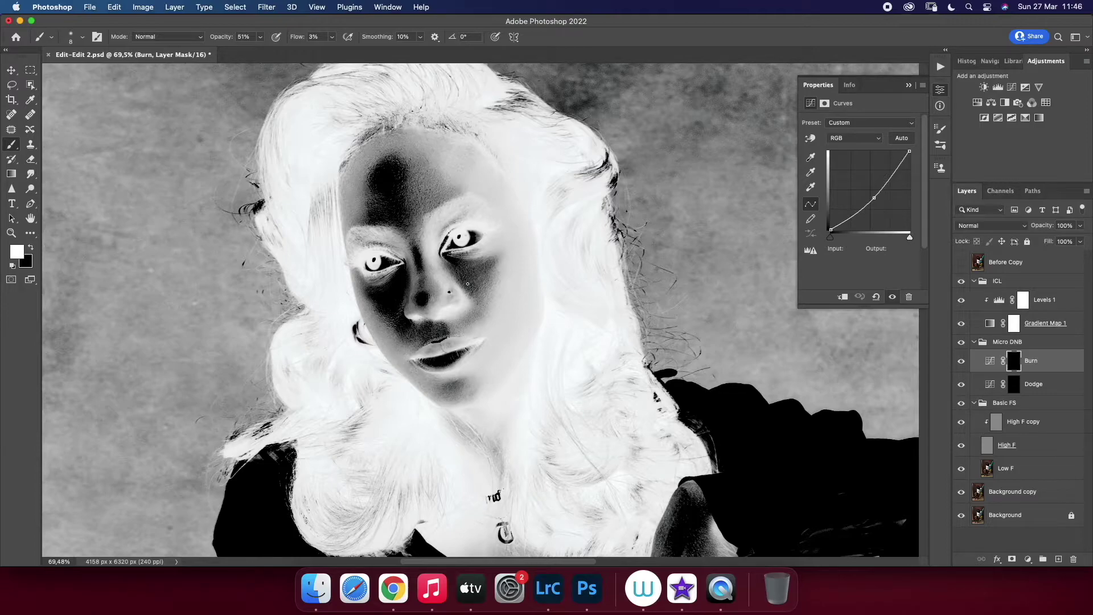
{"action": "key", "text": "alt+bracketleft"}
{"action": "key", "text": "bracketright"}
{"action": "key", "text": "bracketright"}
{"action": "key", "text": "bracketright"}
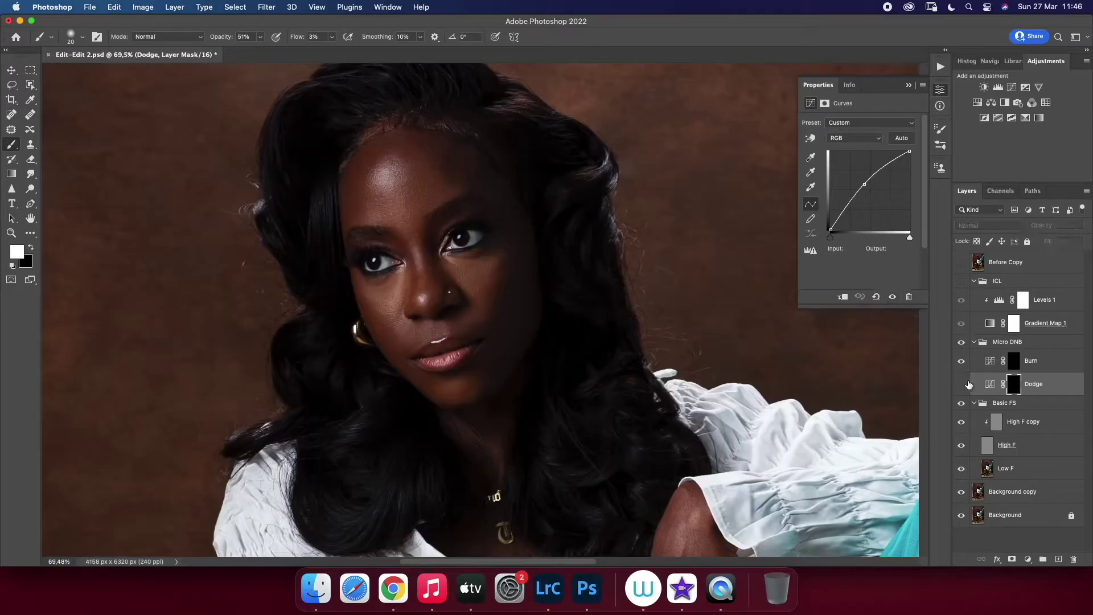
{"action": "left_click", "coordinate": [961, 281]}
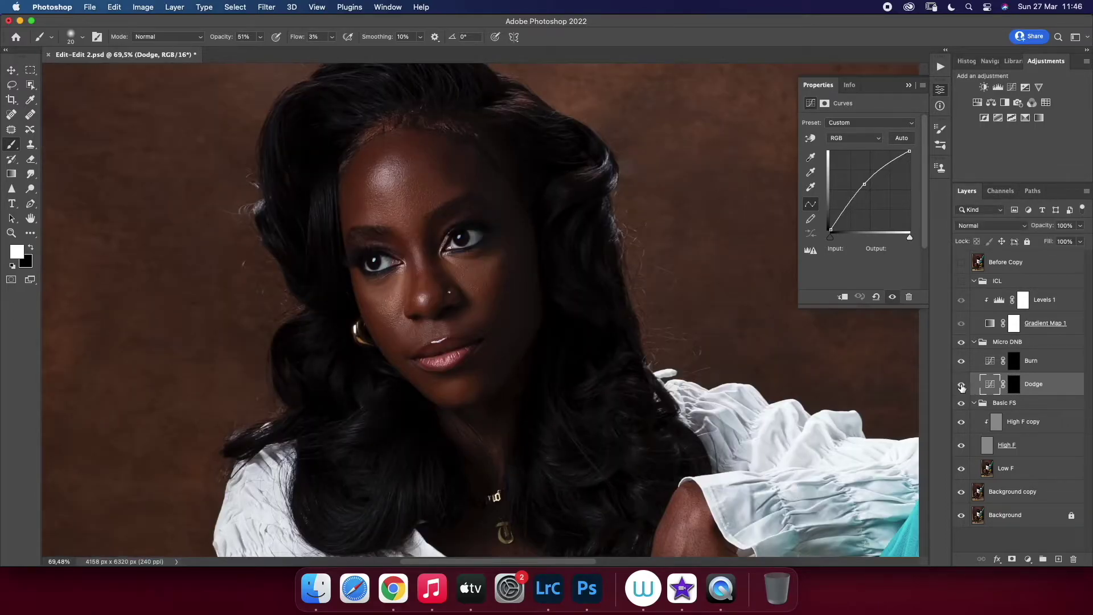
{"action": "left_click", "coordinate": [962, 280]}
{"action": "left_click", "coordinate": [1013, 383]}
{"action": "key", "text": "bracketleft"}
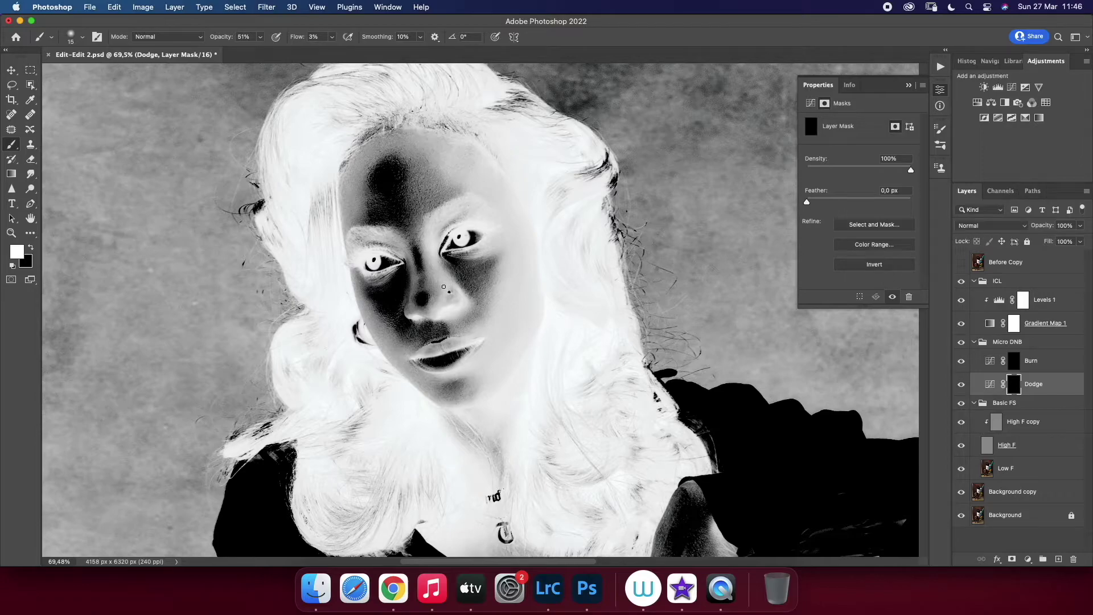
{"action": "left_click", "coordinate": [961, 281]}
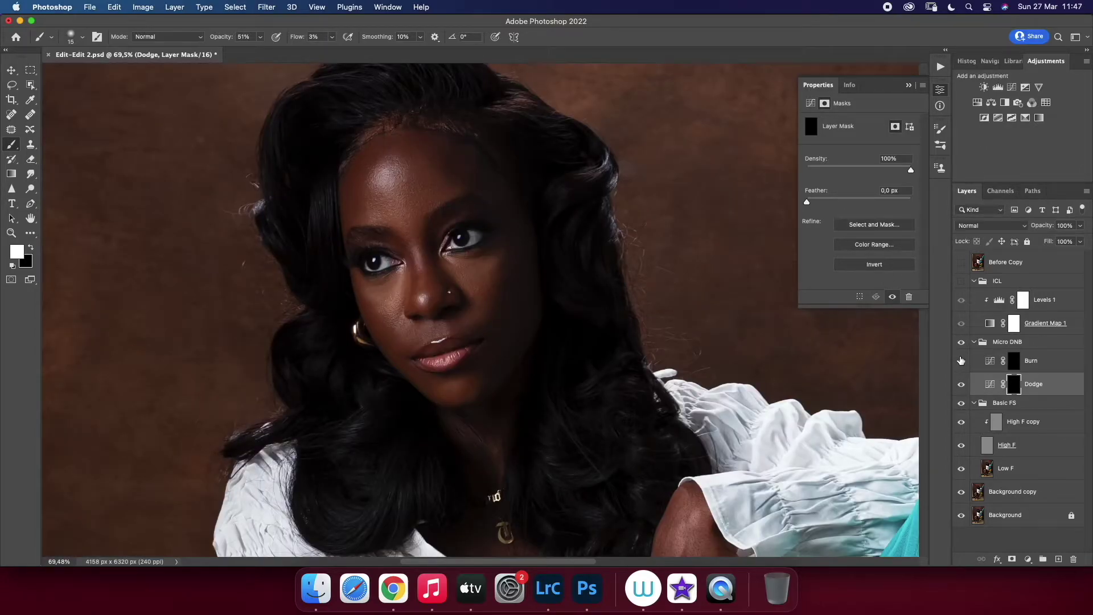
{"action": "left_click", "coordinate": [961, 282]}
Add final burn strokes at varied brush sizes, then hide the ICL check view
{"action": "key", "text": "bracketright"}
{"action": "key", "text": "bracketright"}
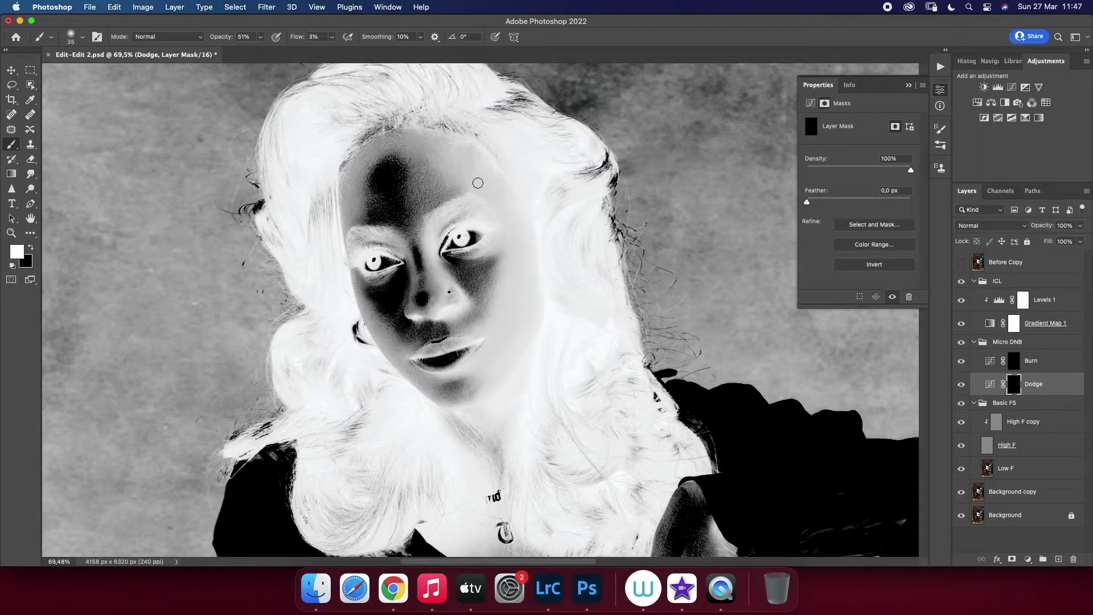
{"action": "key", "text": "bracketleft"}
{"action": "key", "text": "bracketleft"}
{"action": "key", "text": "bracketleft"}
{"action": "key", "text": "bracketleft"}
{"action": "key", "text": "alt+bracketright"}
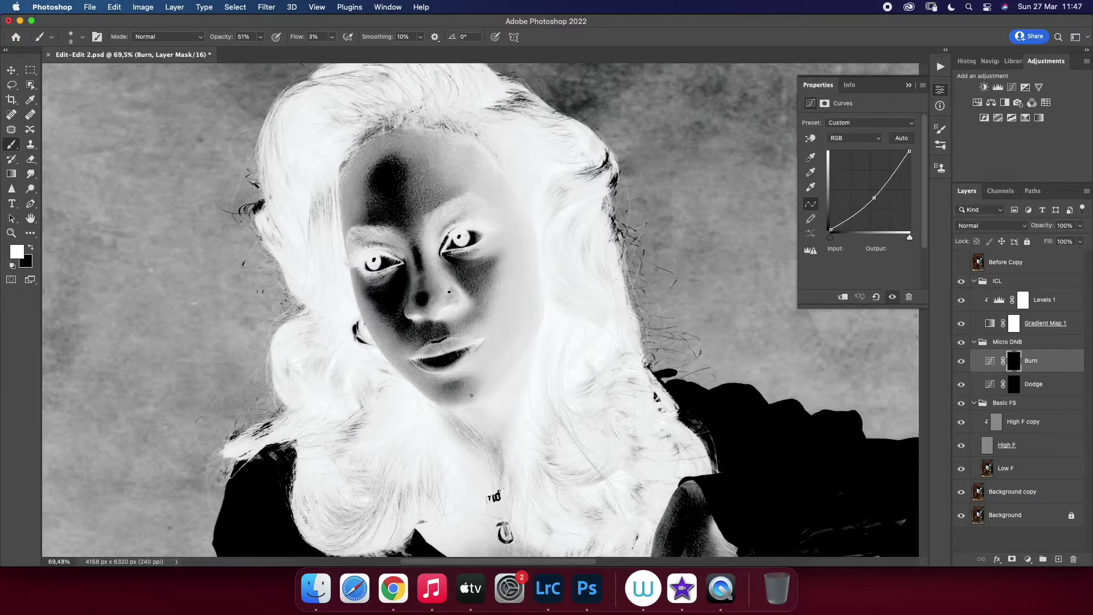
{"action": "key", "text": "bracketright"}
{"action": "key", "text": "bracketright"}
{"action": "left_click", "coordinate": [1023, 300]}
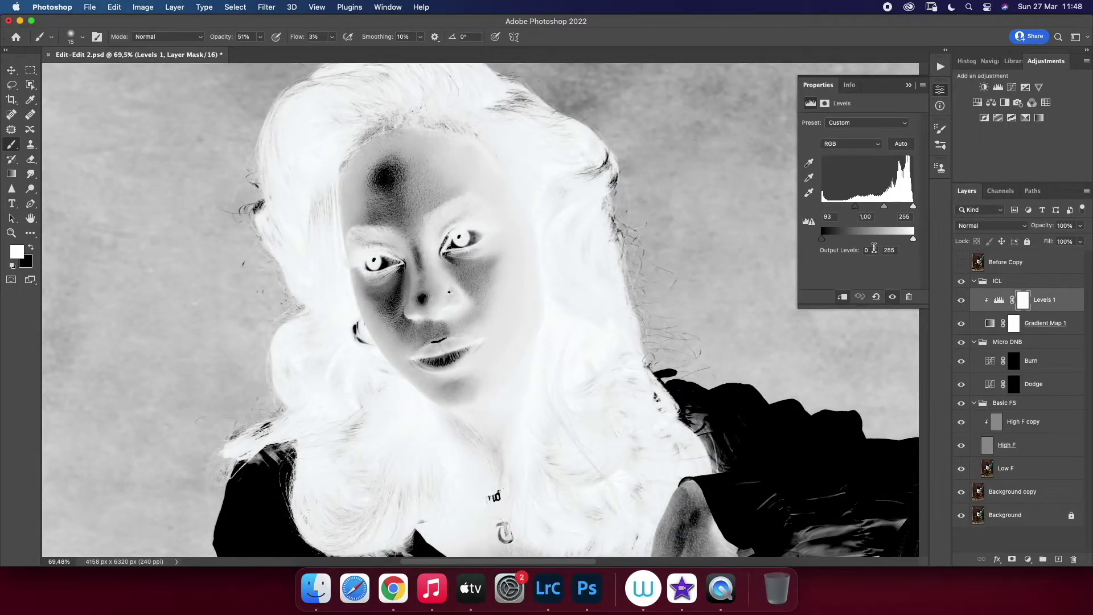
{"action": "left_click", "coordinate": [1032, 360]}
{"action": "key", "text": "bracketleft"}
{"action": "key", "text": "bracketleft"}
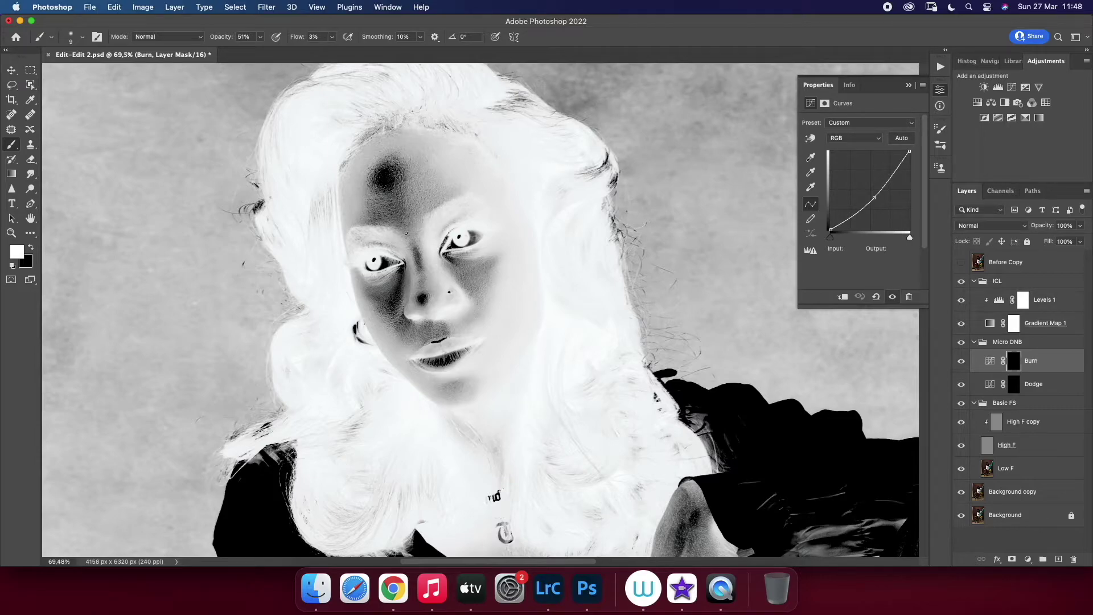
{"action": "left_click", "coordinate": [961, 281]}
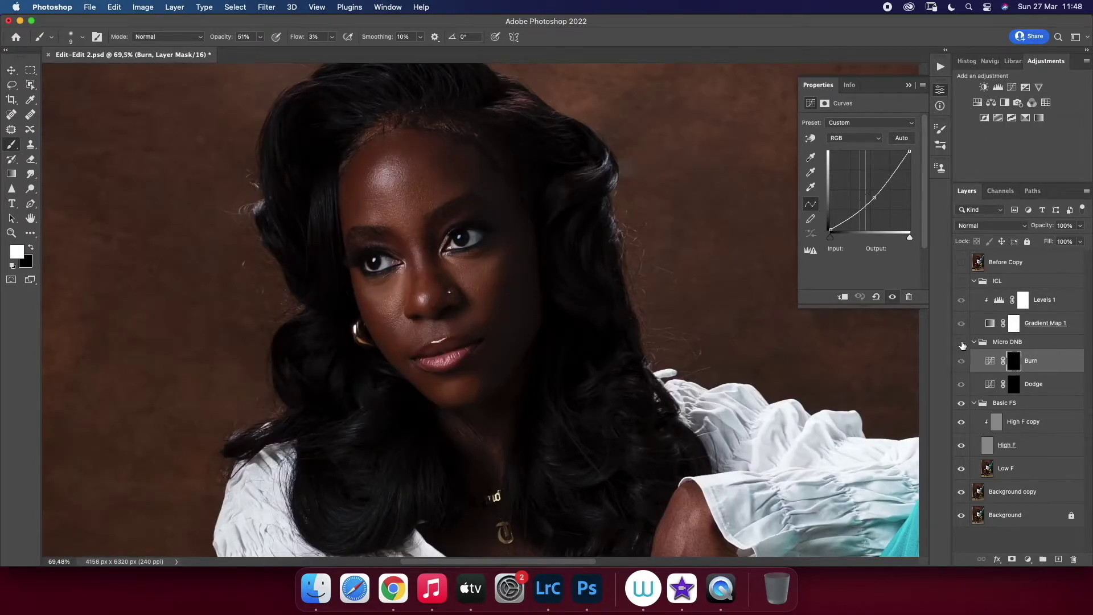
Frame the legs and set a smaller brush on the Dodge layer
{"action": "key", "text": "z"}
{"action": "scroll", "coordinate": [513, 226], "scroll_direction": "down", "scroll_amount": 5}
{"action": "scroll", "coordinate": [441, 270], "scroll_direction": "up", "scroll_amount": 4}
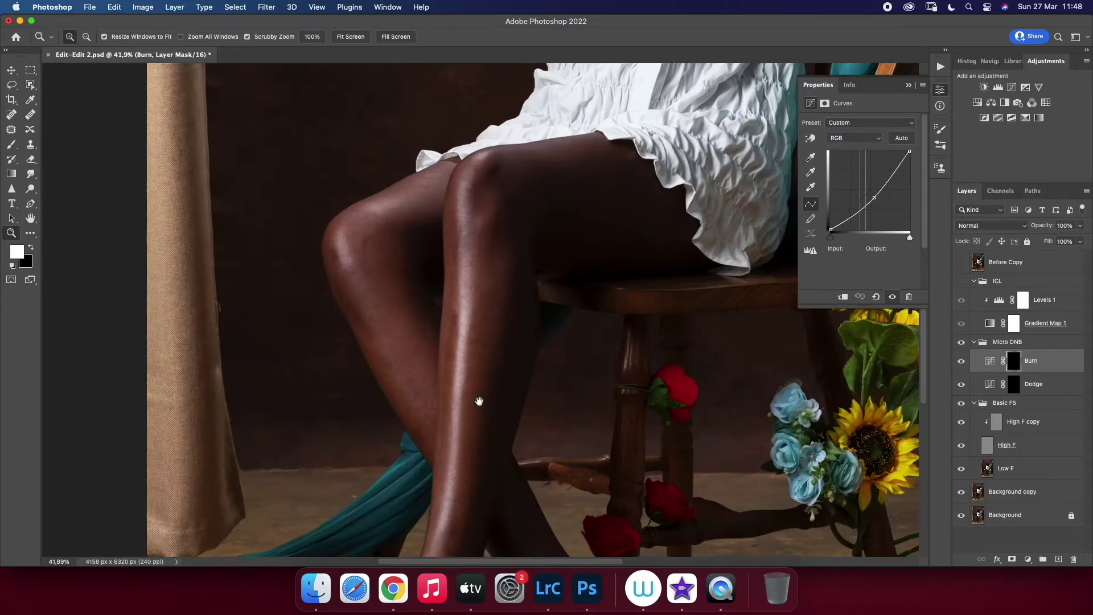
{"action": "scroll", "coordinate": [441, 270], "scroll_direction": "up", "scroll_amount": 1}
{"action": "key", "text": "b"}
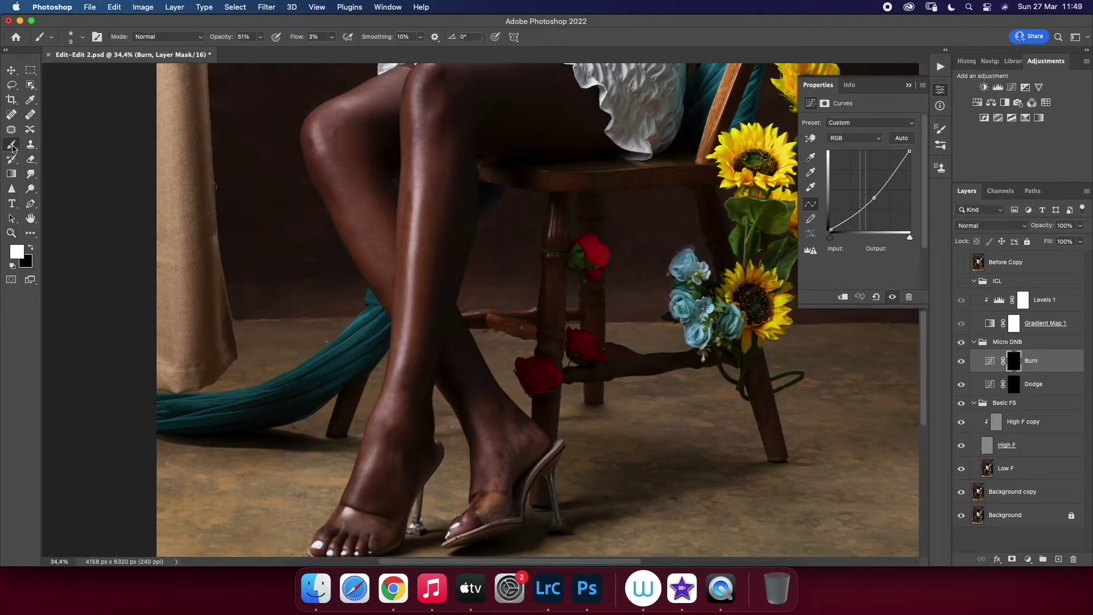
{"action": "key", "text": "alt+bracketleft"}
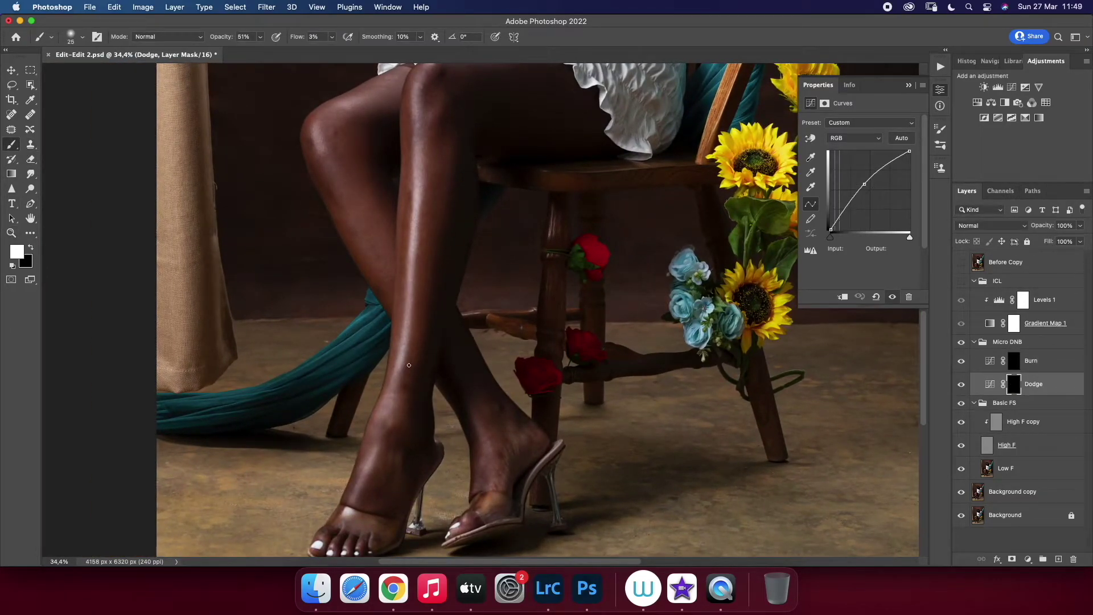
{"action": "key", "text": "bracketleft"}
Turn on the ICL inverted check view and raise the Levels 1 black input to 147
{"action": "left_click", "coordinate": [962, 280]}
{"action": "left_click", "coordinate": [1024, 300]}
{"action": "left_click_drag", "start_coordinate": [822, 206], "coordinate": [875, 210]}
{"action": "key", "text": "super+s"}
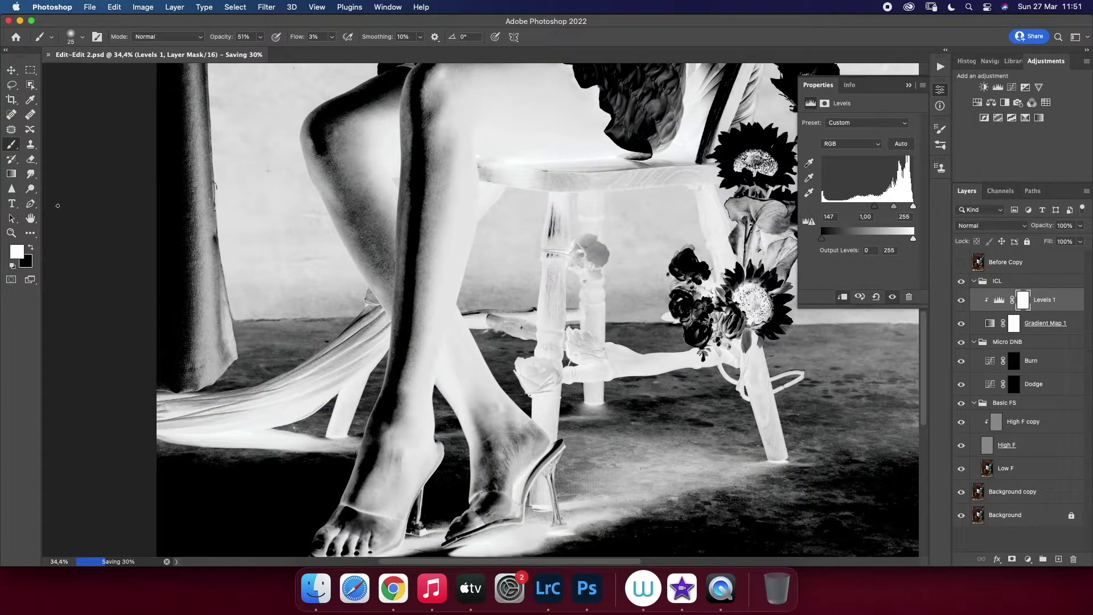
Target the Burn layer, zoom onto the legs, and set a smaller, lower-flow brush
{"action": "left_click", "coordinate": [1002, 360]}
{"action": "left_click", "coordinate": [11, 233]}
{"action": "left_click", "coordinate": [12, 146]}
{"action": "key", "text": "bracketleft"}
{"action": "left_click", "coordinate": [332, 36]}
{"action": "left_click_drag", "start_coordinate": [327, 55], "coordinate": [326, 54]}
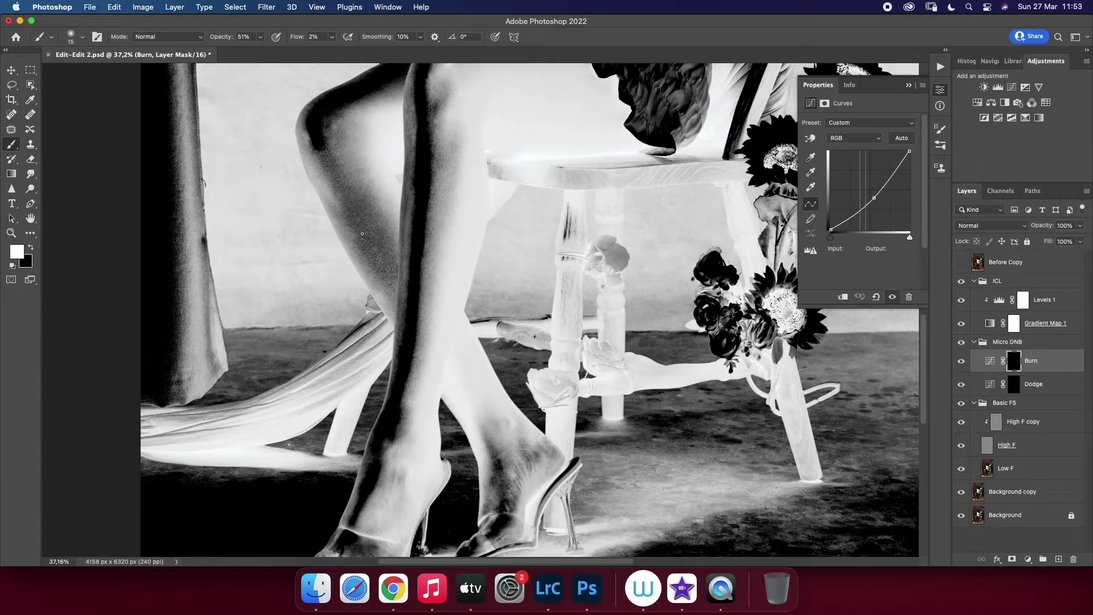
Paint fine leg strokes on the Dodge and Burn masks, comparing colour and inverted check views
{"action": "key", "text": "alt+bracketleft"}
{"action": "key", "text": "bracketright"}
{"action": "key", "text": "bracketright"}
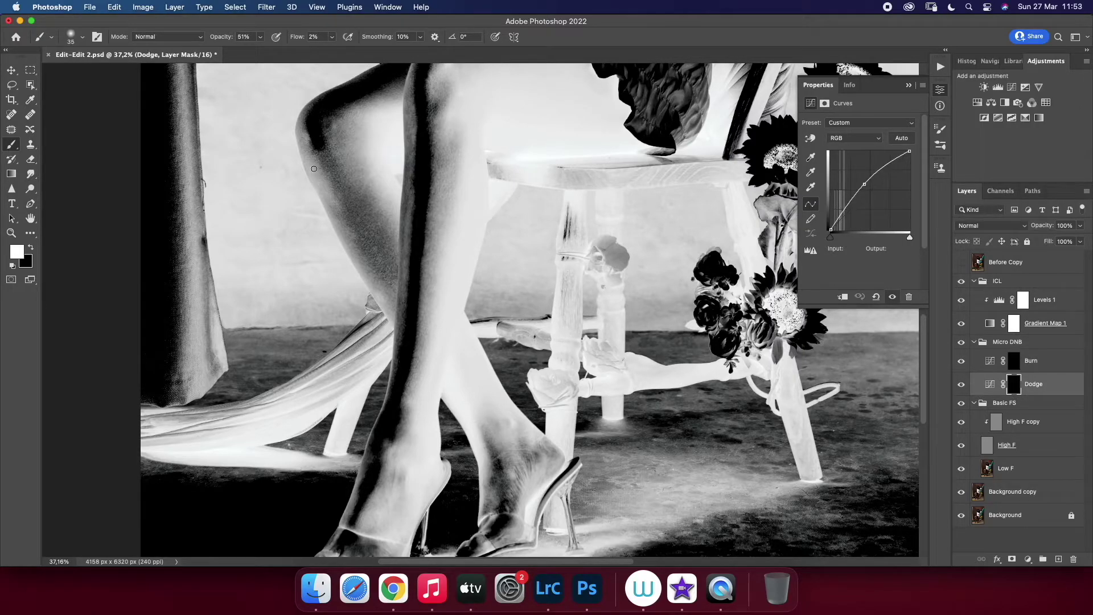
{"action": "left_click", "coordinate": [961, 282]}
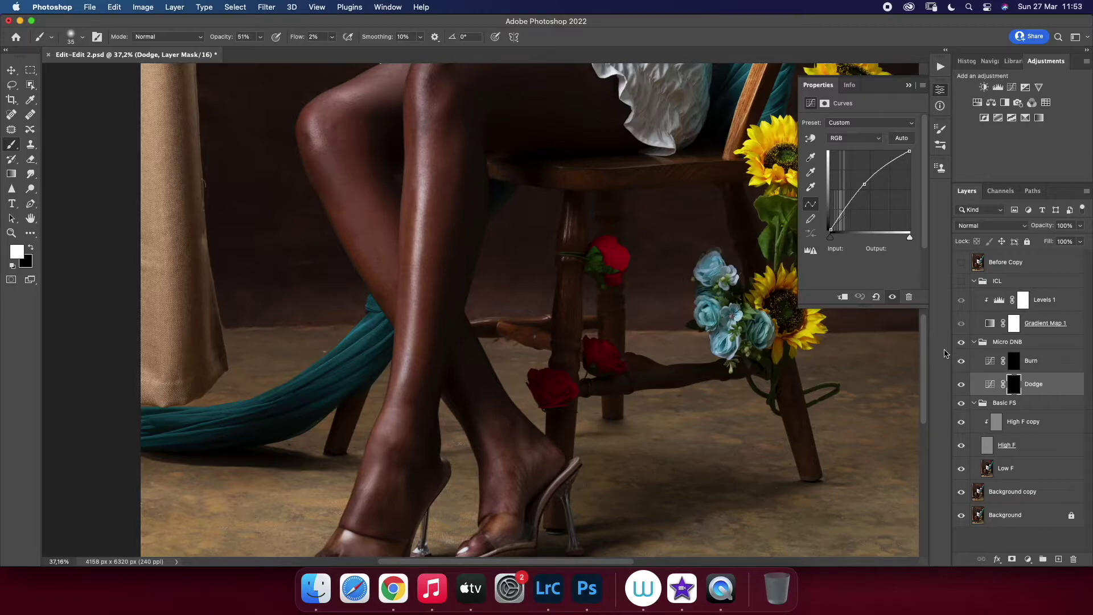
{"action": "left_click", "coordinate": [961, 281]}
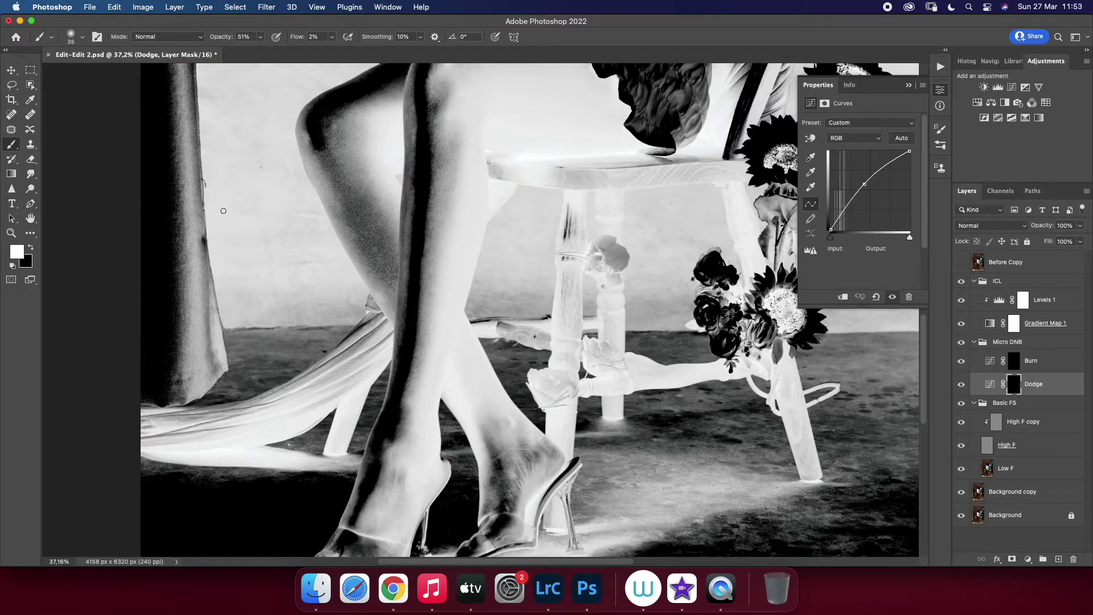
{"action": "key", "text": "alt+bracketright"}
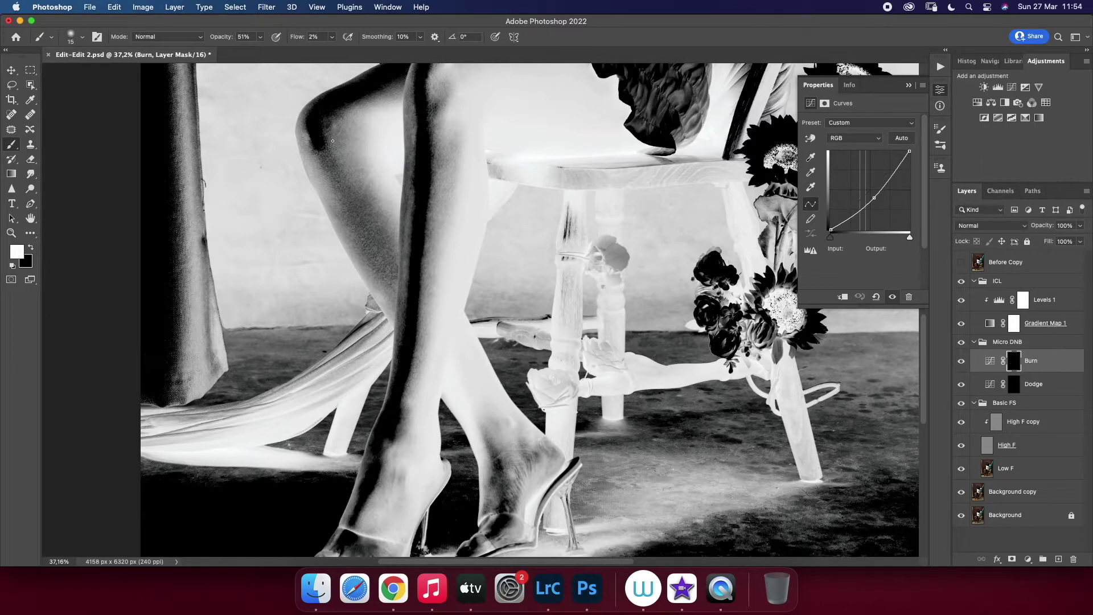
{"action": "left_click", "coordinate": [961, 280]}
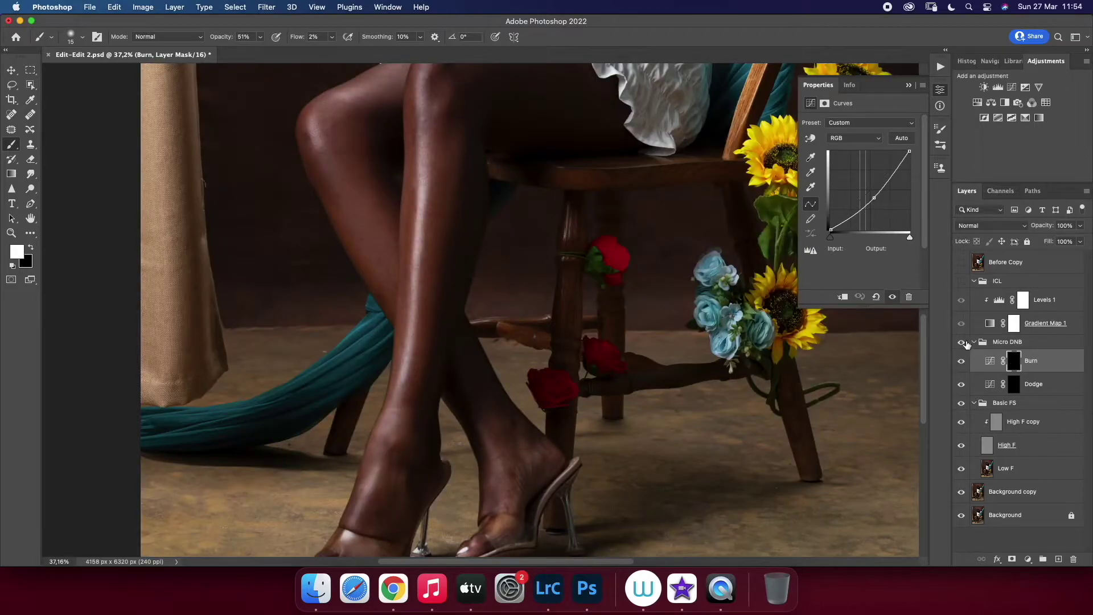
{"action": "left_click", "coordinate": [1034, 383]}
{"action": "key", "text": "bracketright"}
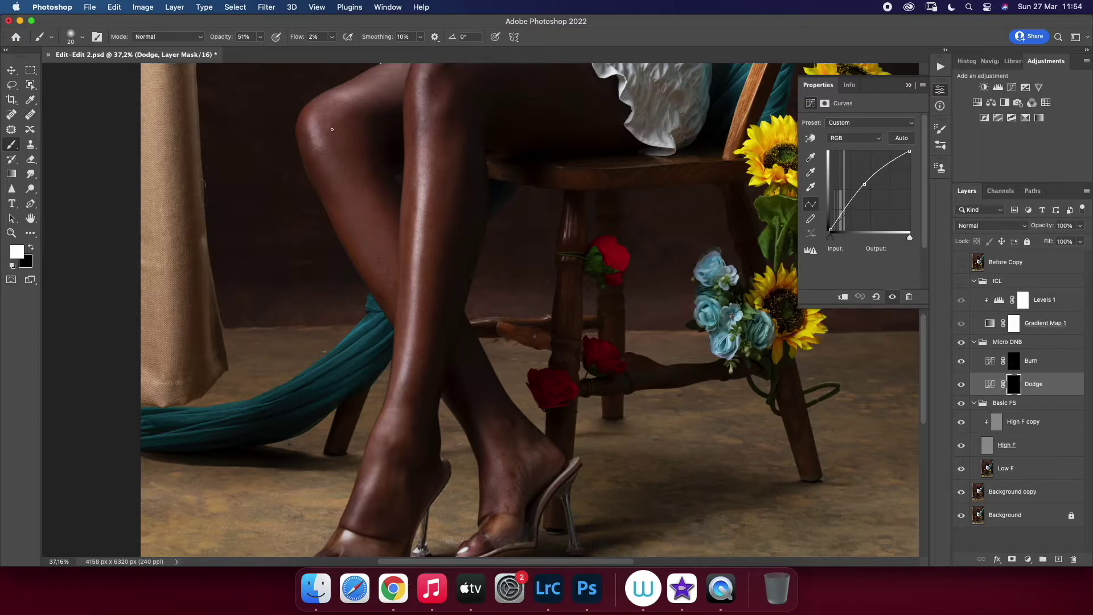
{"action": "left_click", "coordinate": [961, 281]}
{"action": "left_click", "coordinate": [1033, 360]}
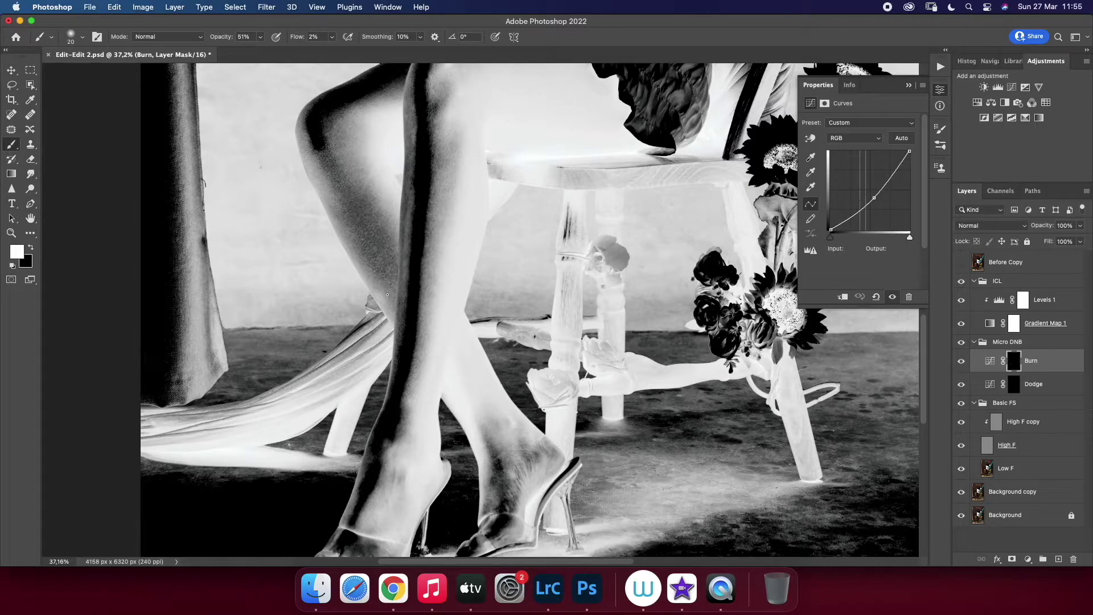
Continue alternating Dodge and Burn strokes on the legs with the ICL view toggled
{"action": "key", "text": "alt+bracketleft"}
{"action": "key", "text": "bracketright"}
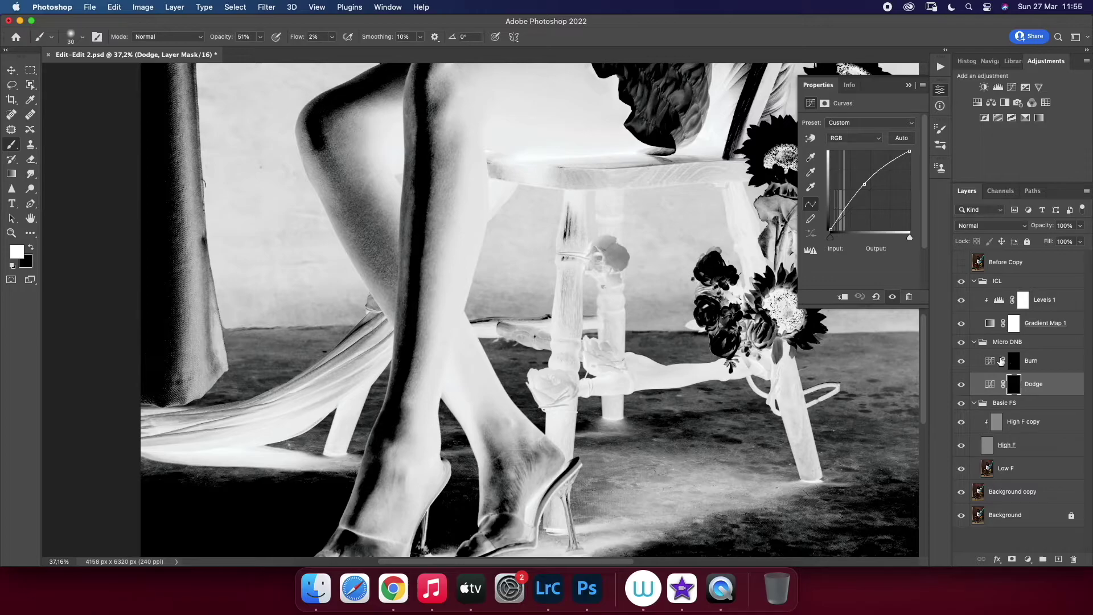
{"action": "key", "text": "alt+bracketright"}
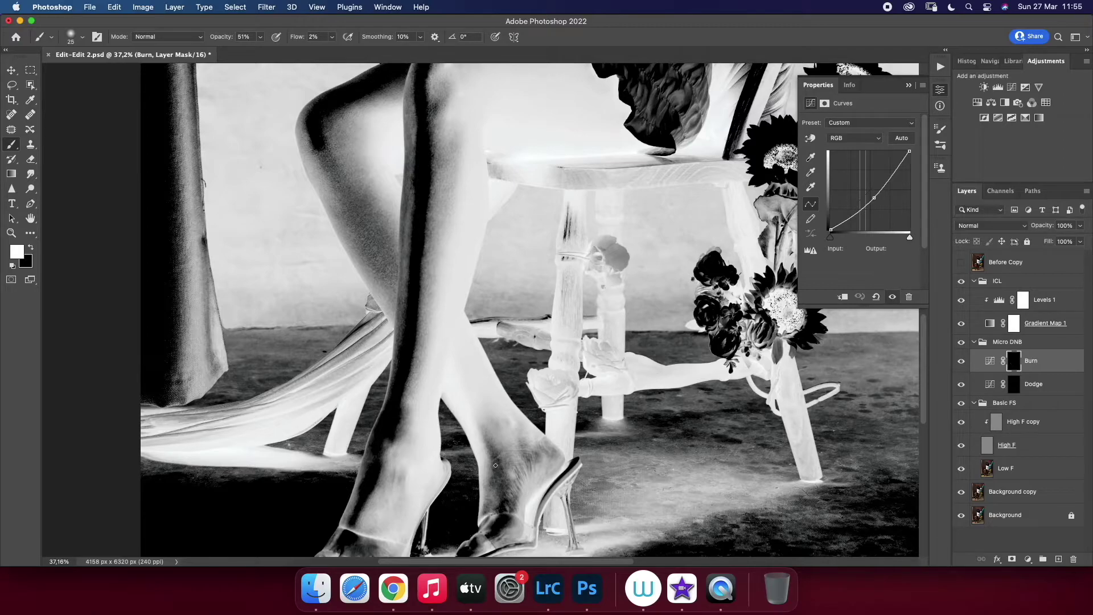
{"action": "key", "text": "alt+bracketleft"}
{"action": "key", "text": "bracketright"}
{"action": "key", "text": "bracketright"}
{"action": "key", "text": "bracketright"}
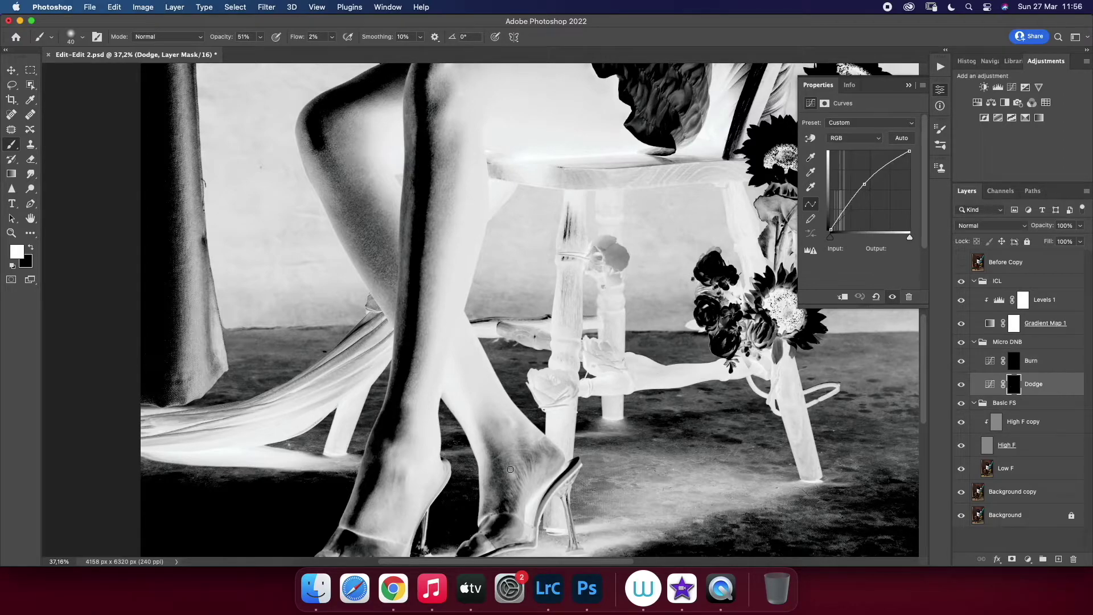
{"action": "left_click", "coordinate": [962, 282]}
{"action": "key", "text": "bracketleft"}
{"action": "key", "text": "bracketleft"}
{"action": "key", "text": "bracketleft"}
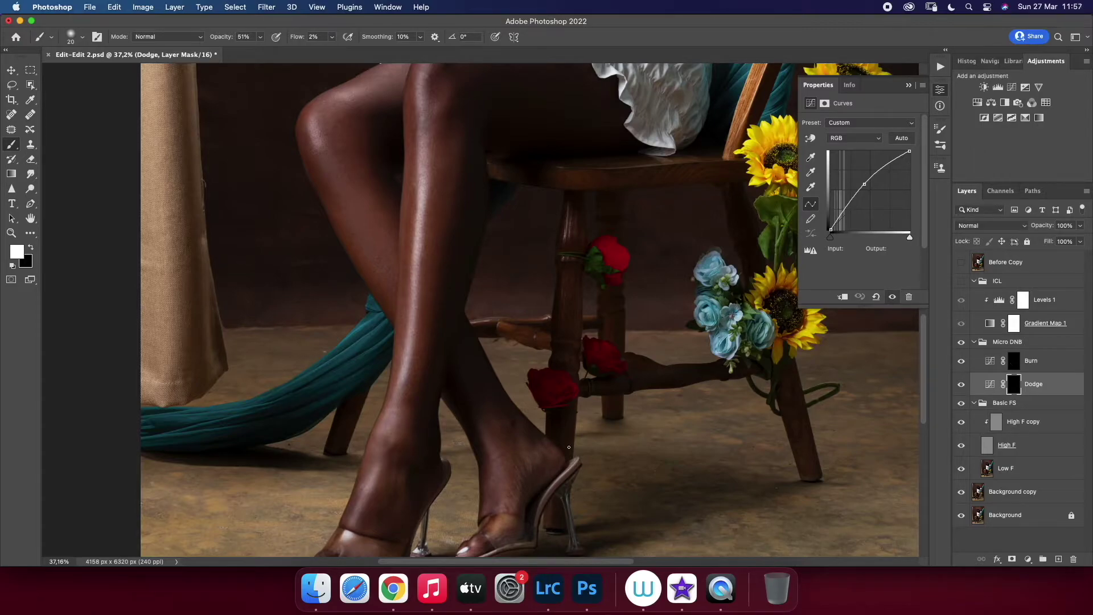
{"action": "left_click", "coordinate": [962, 281]}
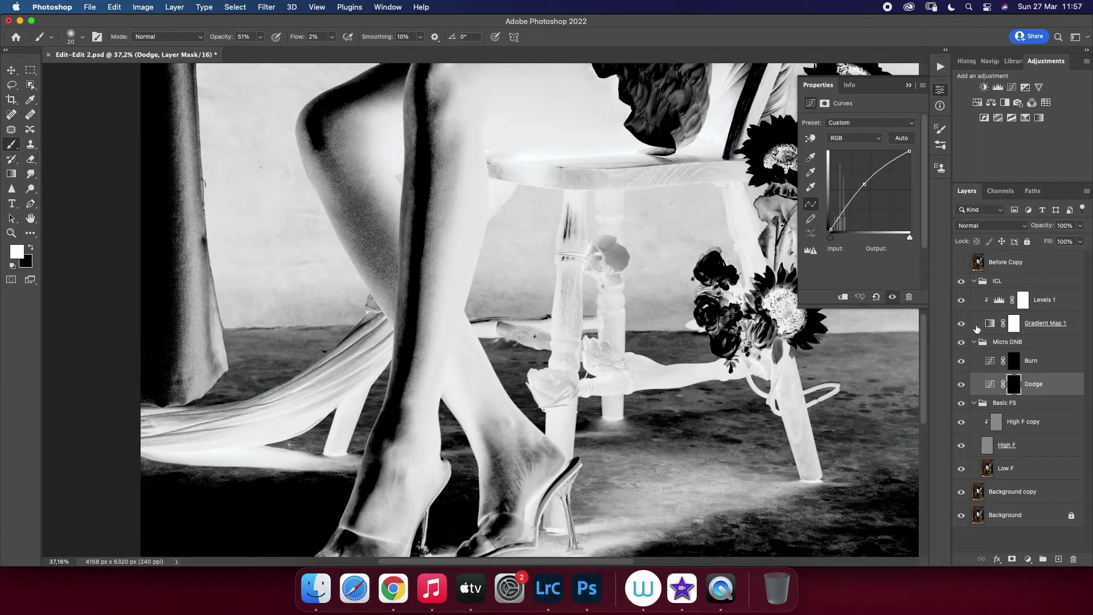
Reselect the Burn layer and zoom in closer on the legs
{"action": "left_click", "coordinate": [1024, 301]}
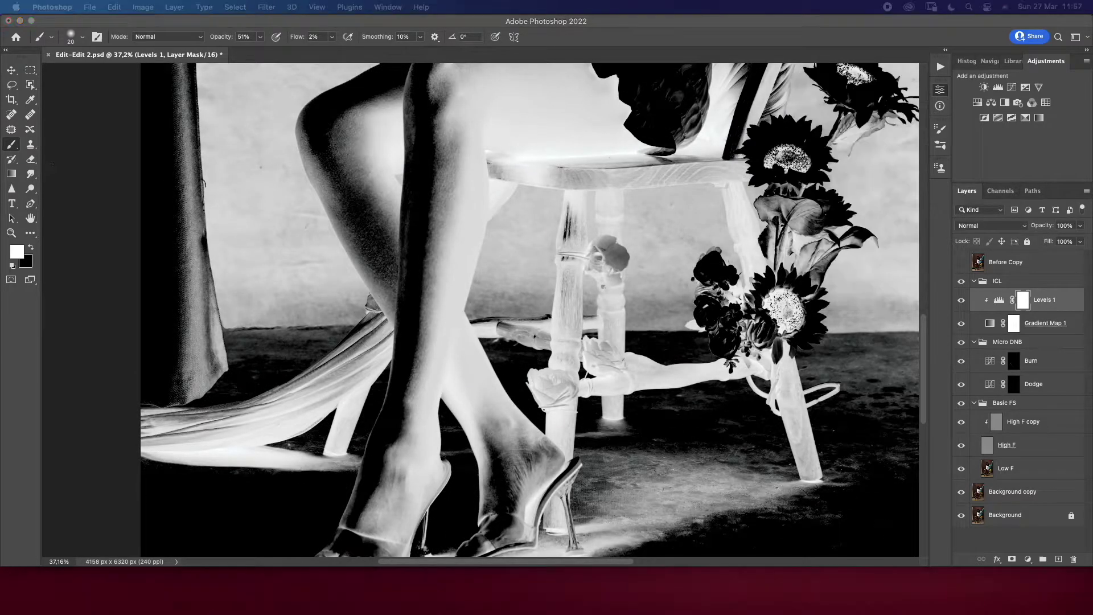
{"action": "left_click", "coordinate": [430, 292]}
{"action": "left_click", "coordinate": [1043, 360]}
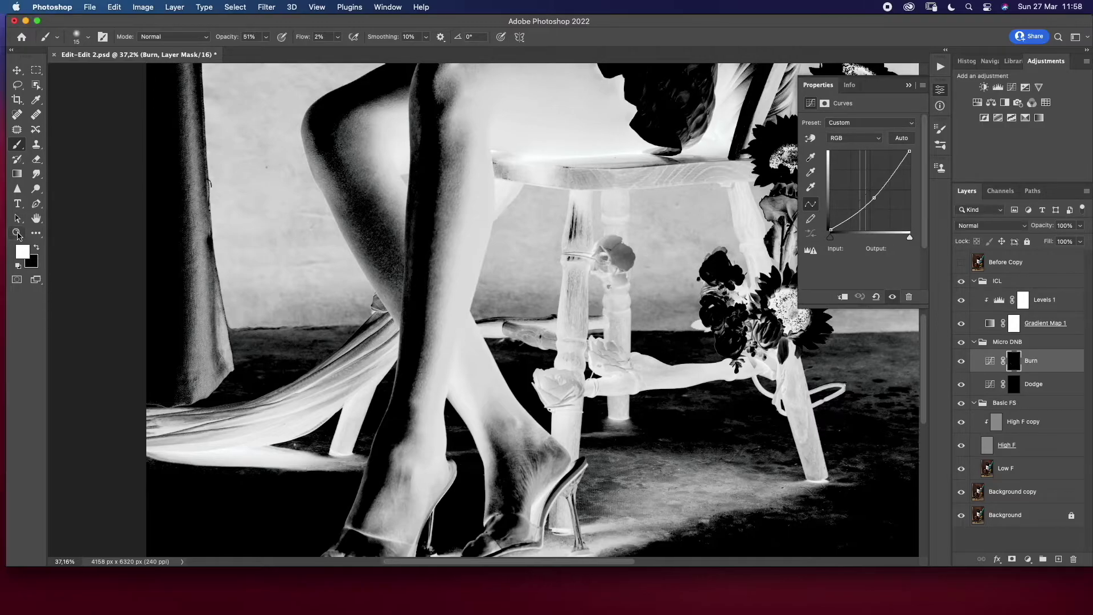
{"action": "key", "text": "z"}
{"action": "key", "text": "ctrl+plus"}
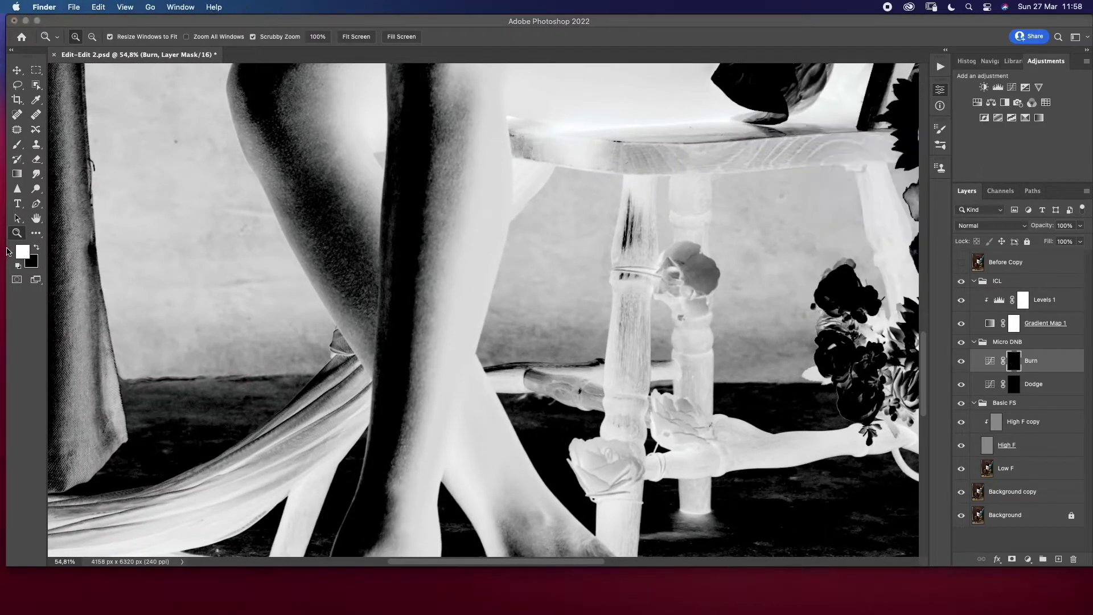
Paint burn strokes on the legs with a small brush, then check colour and switch to Dodge
{"action": "left_click_drag", "start_coordinate": [2, 253], "coordinate": [0, 254]}
{"action": "left_click", "coordinate": [1013, 360]}
{"action": "key", "text": "b"}
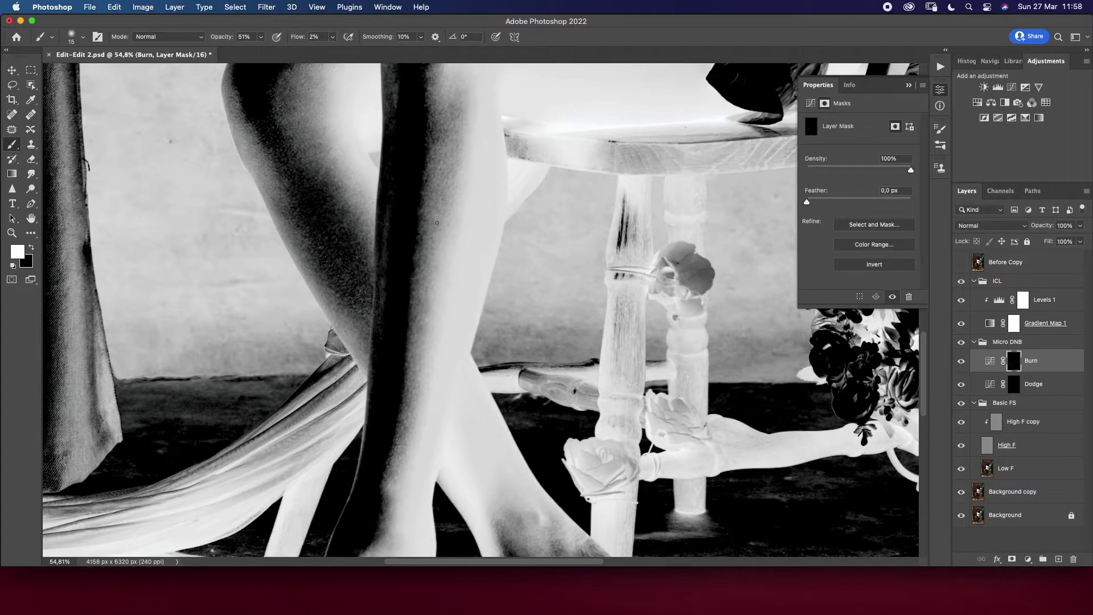
{"action": "key", "text": "bracketleft"}
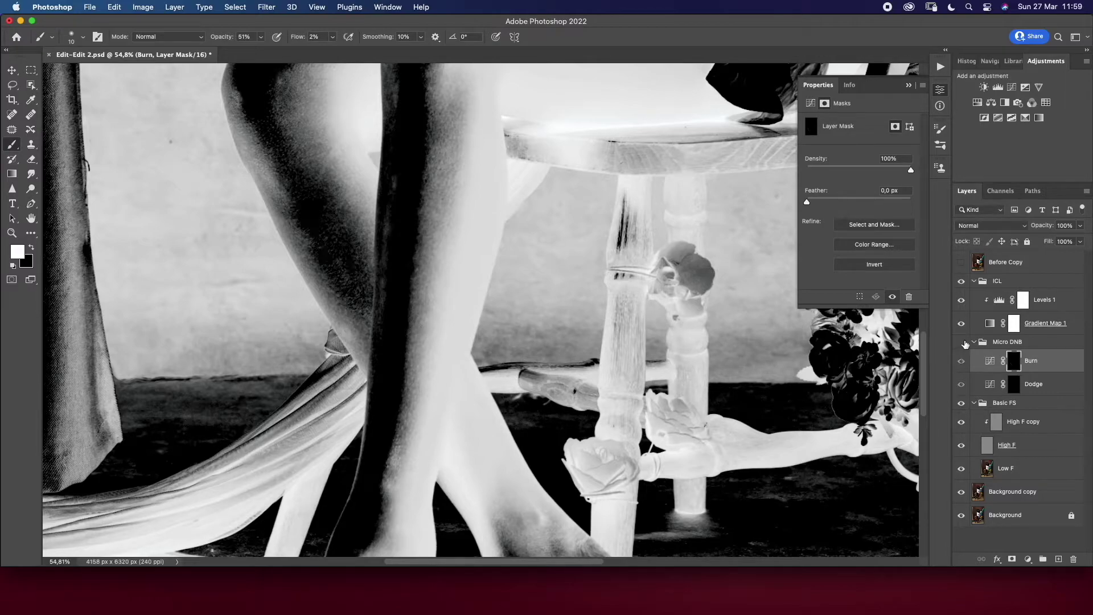
{"action": "left_click", "coordinate": [961, 280]}
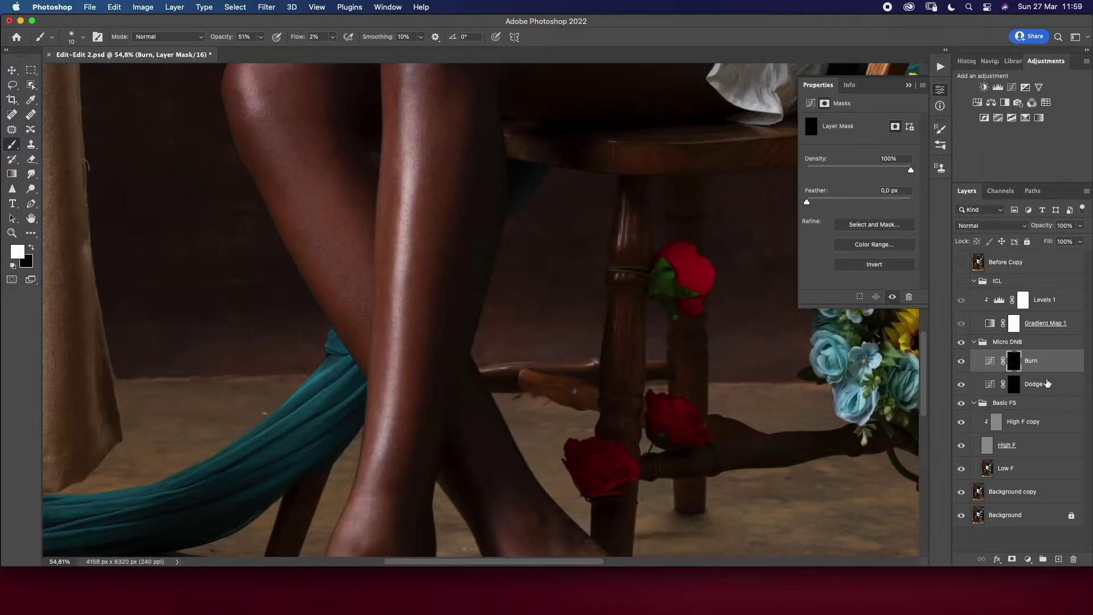
{"action": "key", "text": "alt+bracketleft"}
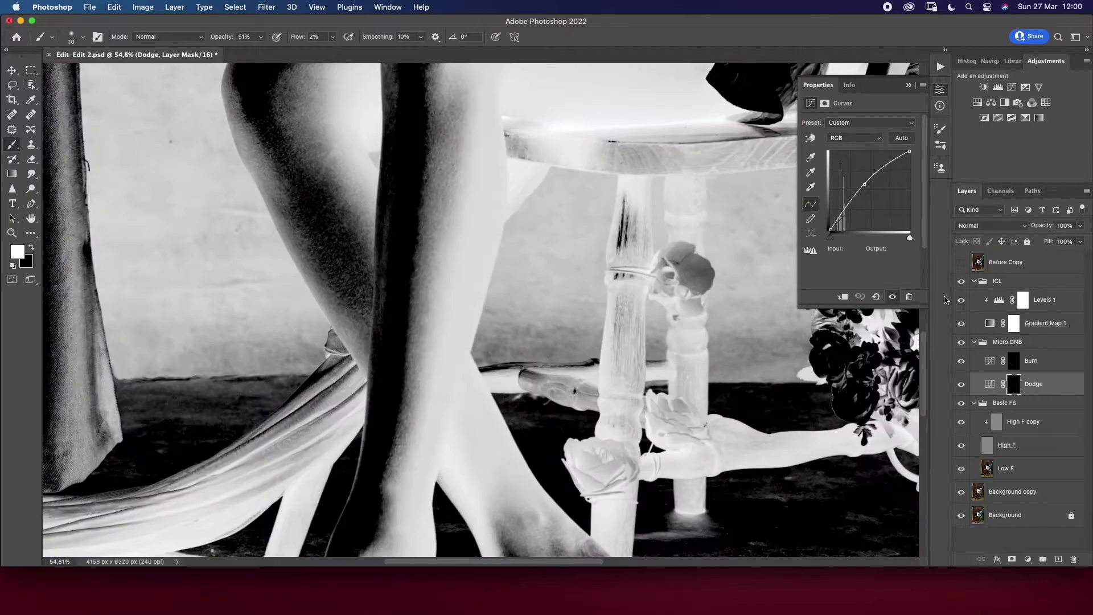
Show the ICL check view again with the Levels 1 black input lowered to 136
{"action": "left_click", "coordinate": [962, 280]}
{"action": "left_click", "coordinate": [1037, 302]}
{"action": "left_click_drag", "start_coordinate": [880, 209], "coordinate": [869, 212]}
{"action": "key", "text": "bracketright"}
Add more burn strokes with a small brush, then dodge with a larger brush
{"action": "key", "text": "alt+bracketleft"}
{"action": "key", "text": "alt+bracketleft"}
{"action": "key", "text": "alt+bracketleft"}
{"action": "key", "text": "bracketleft"}
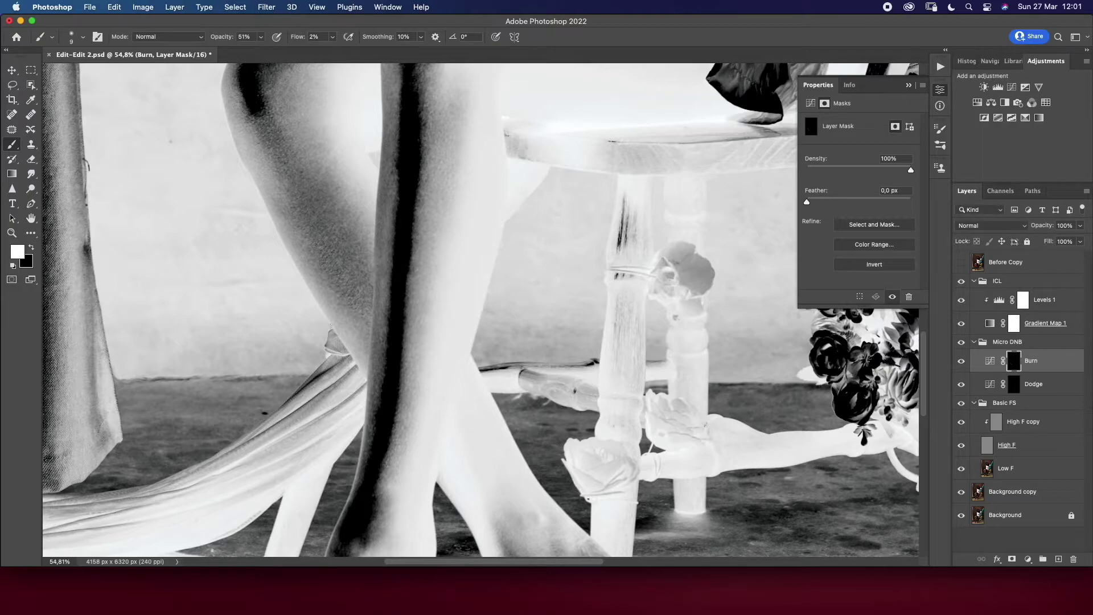
{"action": "key", "text": "alt+bracketleft"}
{"action": "key", "text": "bracketright"}
{"action": "key", "text": "bracketright"}
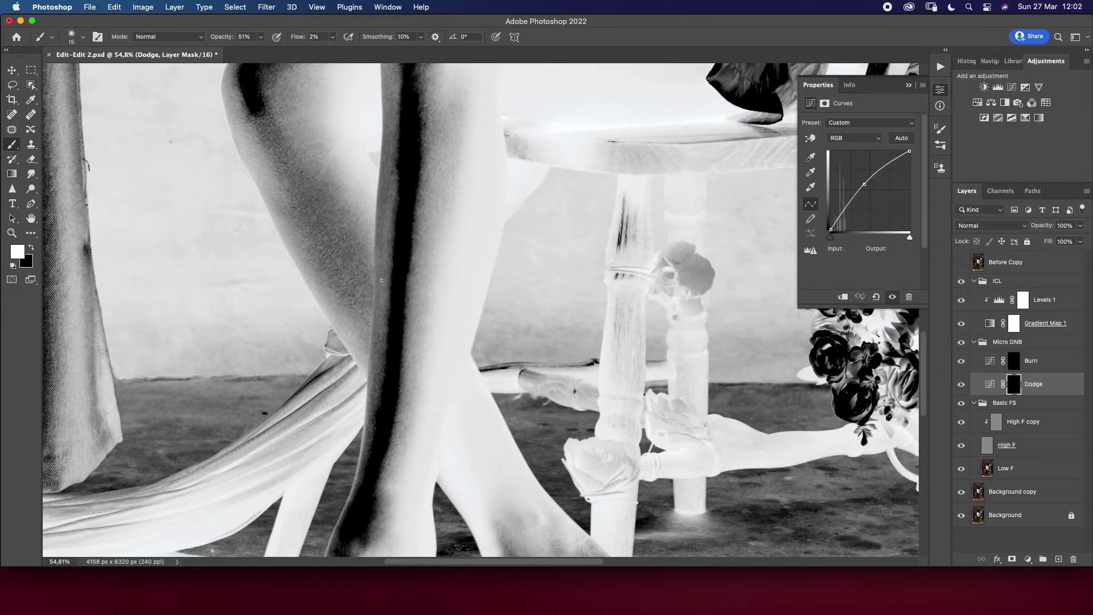
{"action": "key", "text": "bracketright"}
Fit the image on screen with ICL hidden and the Micro DNB group visible
{"action": "key", "text": "z"}
{"action": "key", "text": "super+0"}
{"action": "left_click", "coordinate": [961, 281]}
{"action": "left_click", "coordinate": [961, 341]}
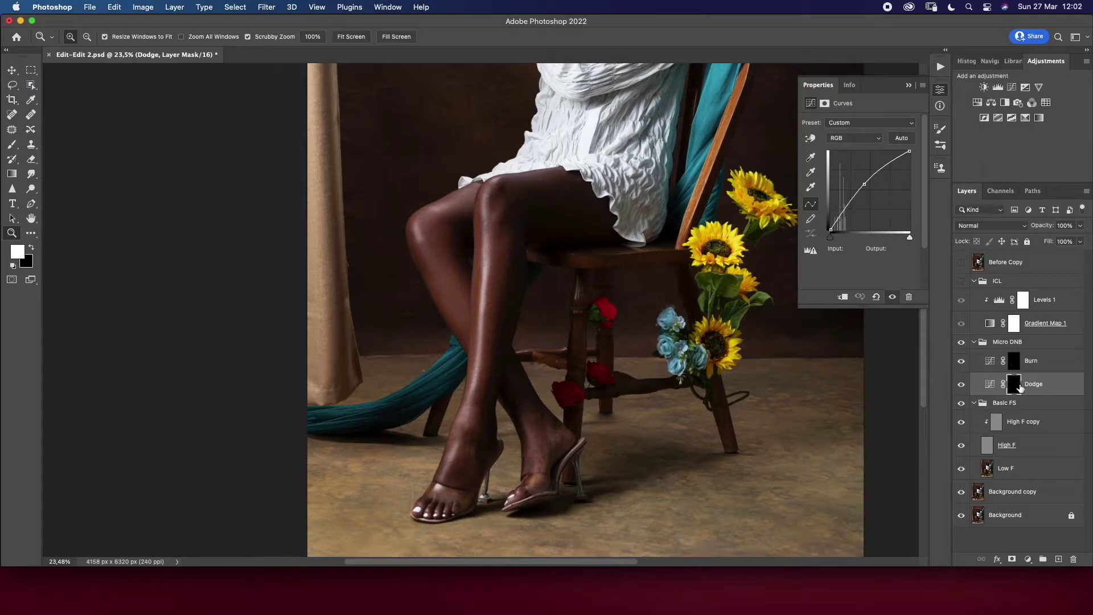
{"action": "key", "text": "b"}
Dodge the raised knee with a tiny brush, then fit the whole portrait and select Micro DNB
{"action": "left_click_drag", "start_coordinate": [488, 188], "coordinate": [496, 186]}
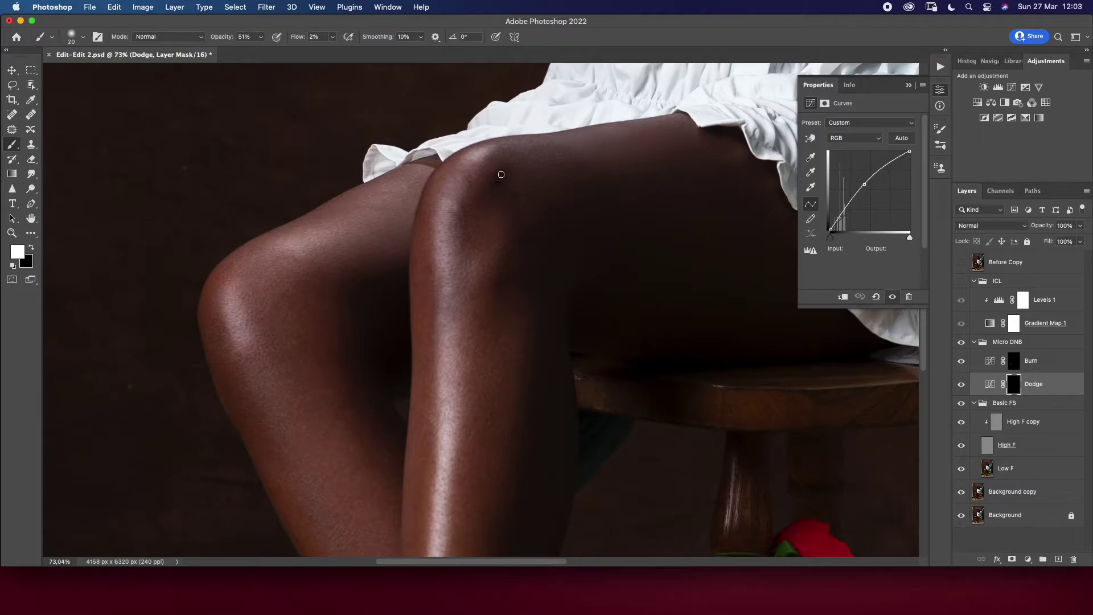
{"action": "key", "text": "bracketleft"}
{"action": "key", "text": "bracketleft"}
{"action": "key", "text": "bracketleft"}
{"action": "key", "text": "bracketright"}
{"action": "key", "text": "z"}
{"action": "key", "text": "super+0"}
{"action": "left_click", "coordinate": [997, 346]}
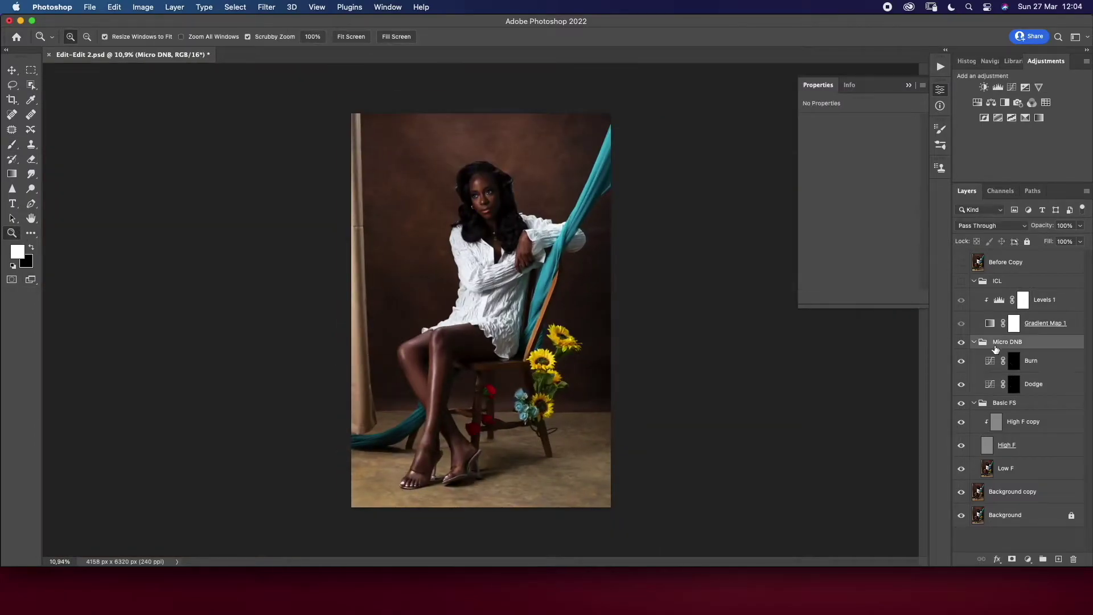
Zoom on the feet with the check view on, targeting the Burn layer at 3% flow
{"action": "left_click", "coordinate": [480, 370]}
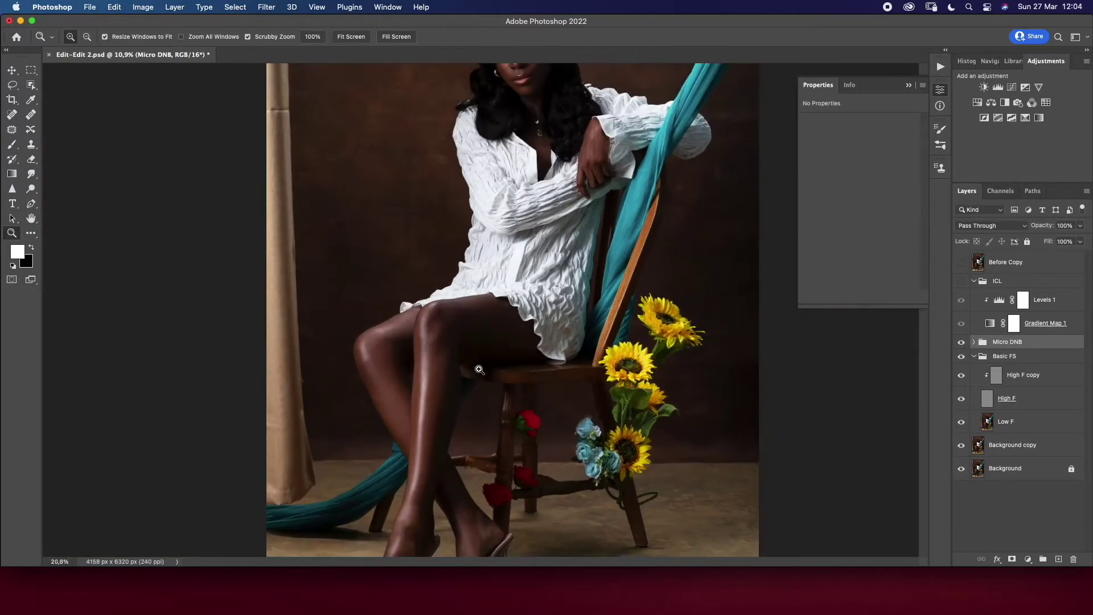
{"action": "left_click_drag", "start_coordinate": [480, 371], "coordinate": [464, 382]}
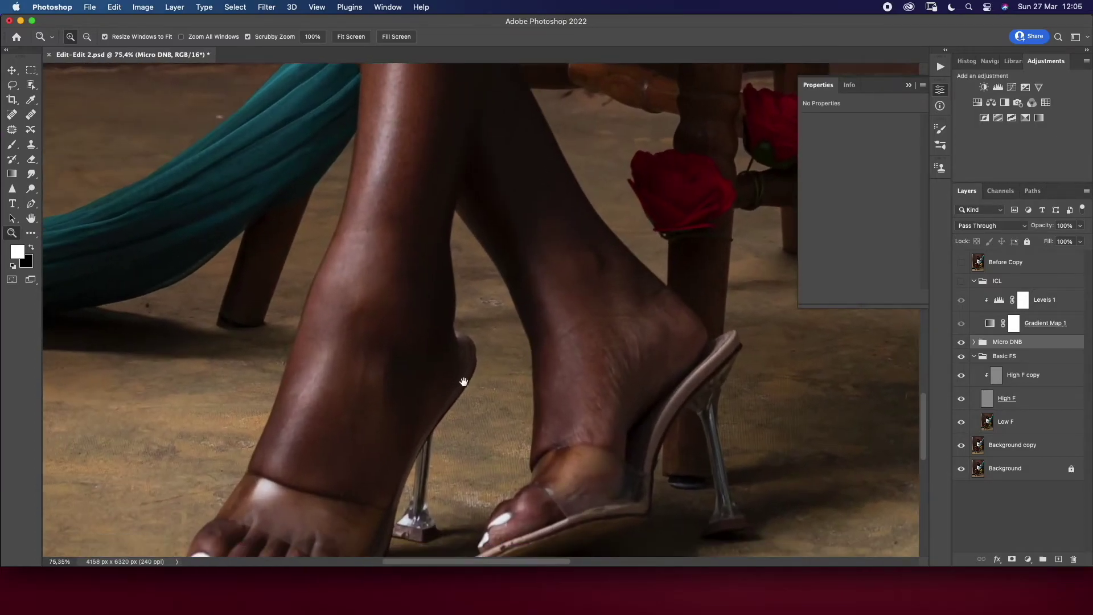
{"action": "left_click", "coordinate": [961, 281]}
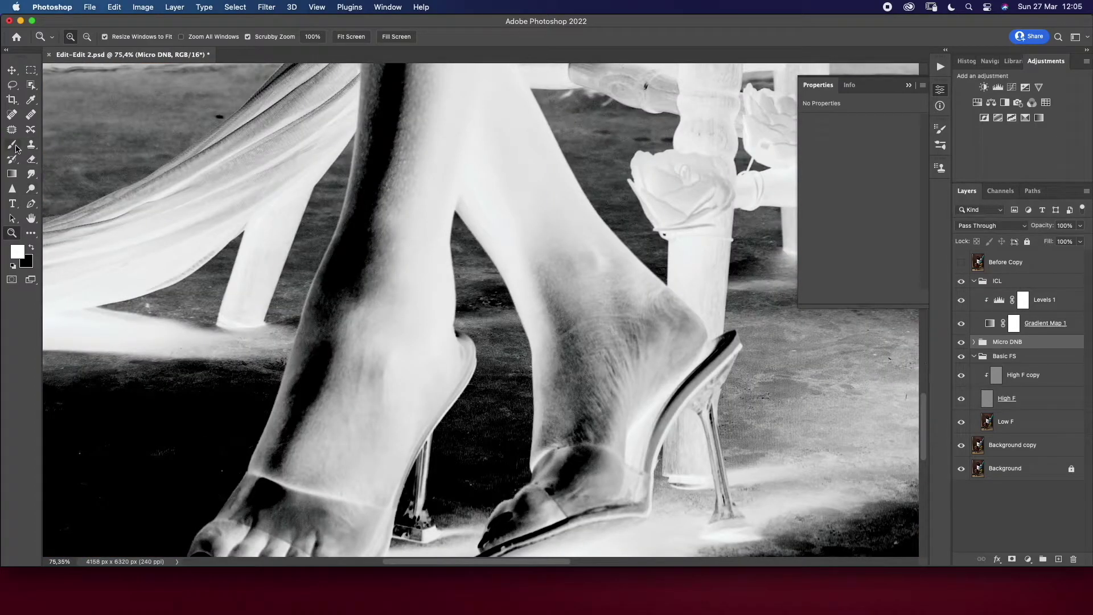
{"action": "left_click", "coordinate": [13, 145]}
{"action": "left_click", "coordinate": [975, 342]}
{"action": "left_click", "coordinate": [1031, 361]}
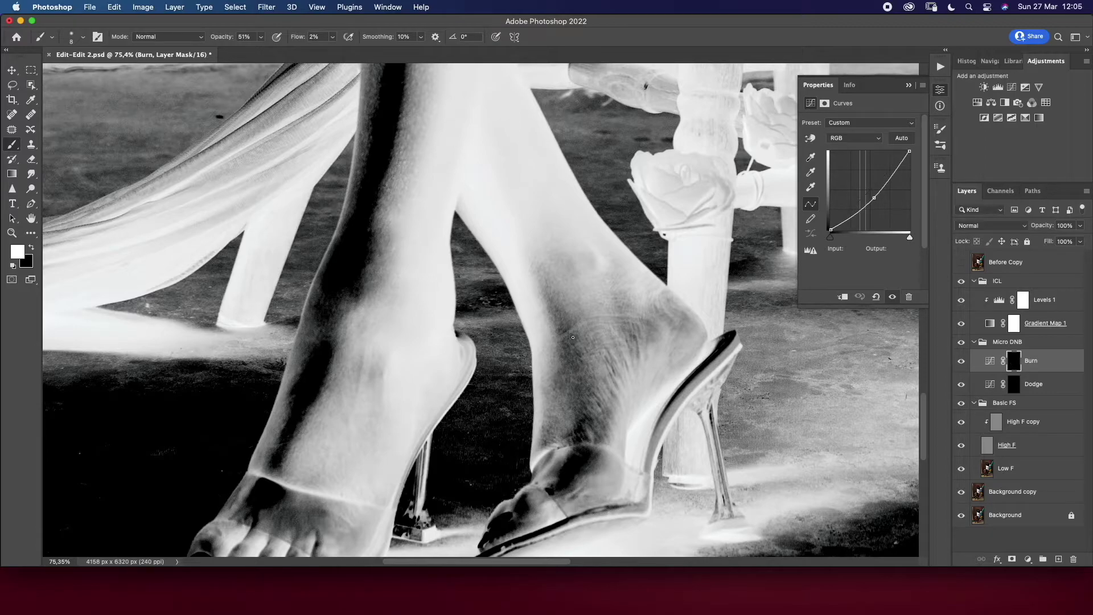
{"action": "key", "text": "shift+0"}
{"action": "key", "text": "shift+3"}
Zoom out over the legs and lower the Levels 1 black input to 40
{"action": "key", "text": "z"}
{"action": "left_click_drag", "start_coordinate": [590, 398], "coordinate": [513, 399]}
{"action": "left_click", "coordinate": [1000, 298]}
{"action": "left_click_drag", "start_coordinate": [870, 207], "coordinate": [836, 207]}
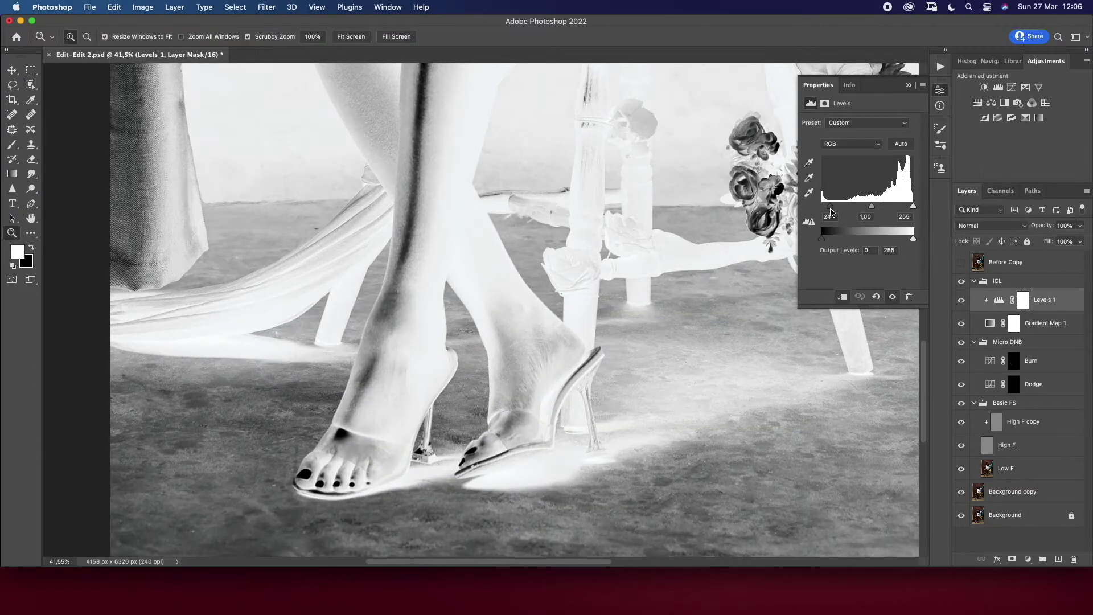
Burn the front shin and ankle, dodge with a larger brush, then hide the ICL group
{"action": "key", "text": "b"}
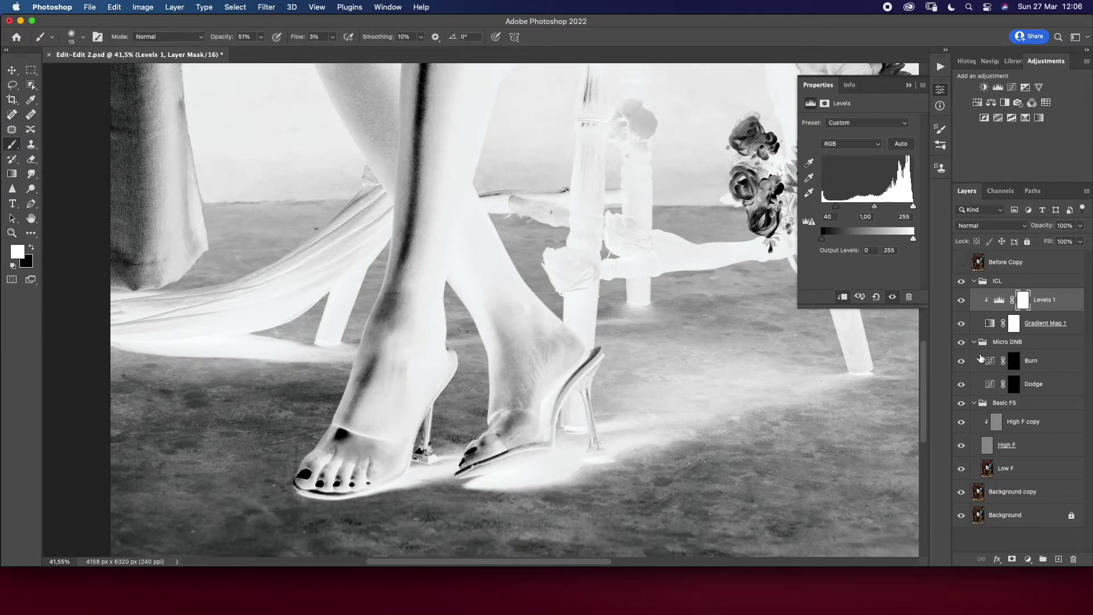
{"action": "key", "text": "alt+bracketleft"}
{"action": "key", "text": "alt+bracketleft"}
{"action": "key", "text": "alt+bracketleft"}
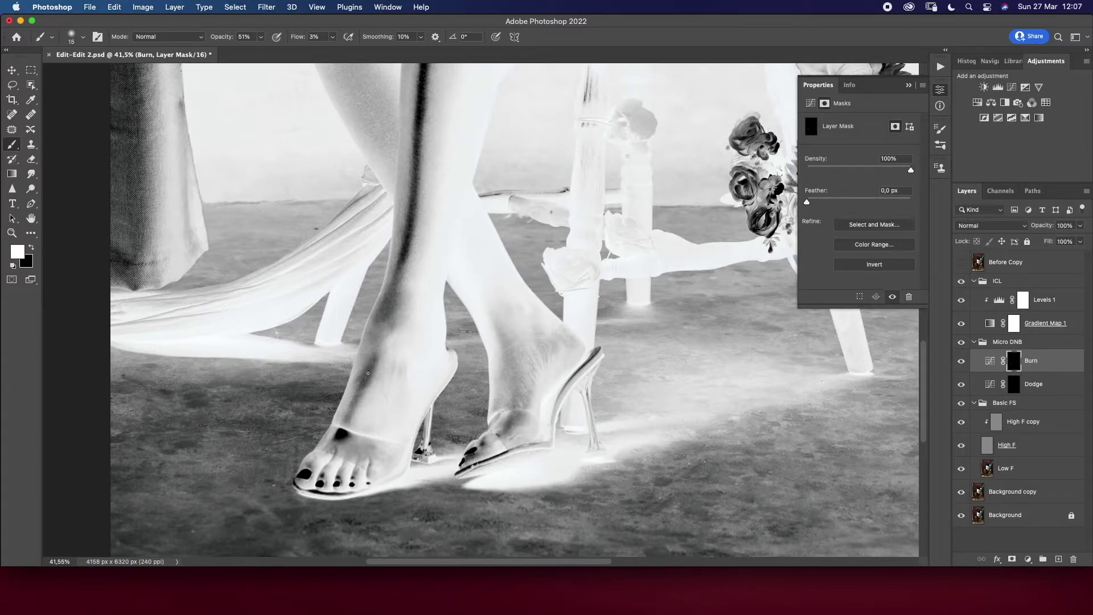
{"action": "key", "text": "alt+bracketleft"}
{"action": "key", "text": "bracketright"}
{"action": "key", "text": "bracketright"}
{"action": "key", "text": "bracketright"}
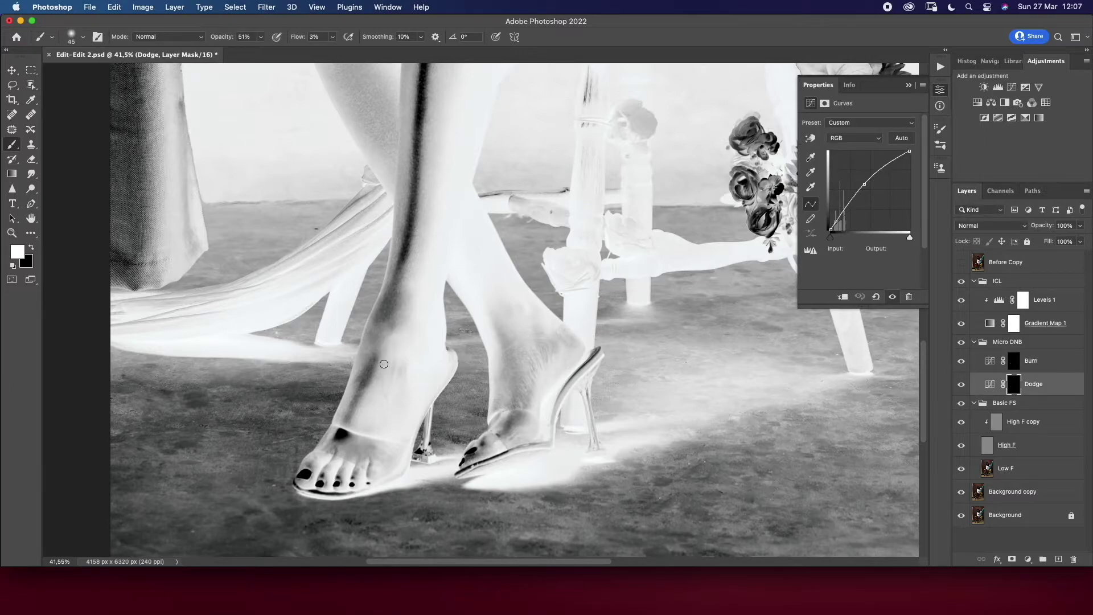
{"action": "left_click", "coordinate": [961, 281]}
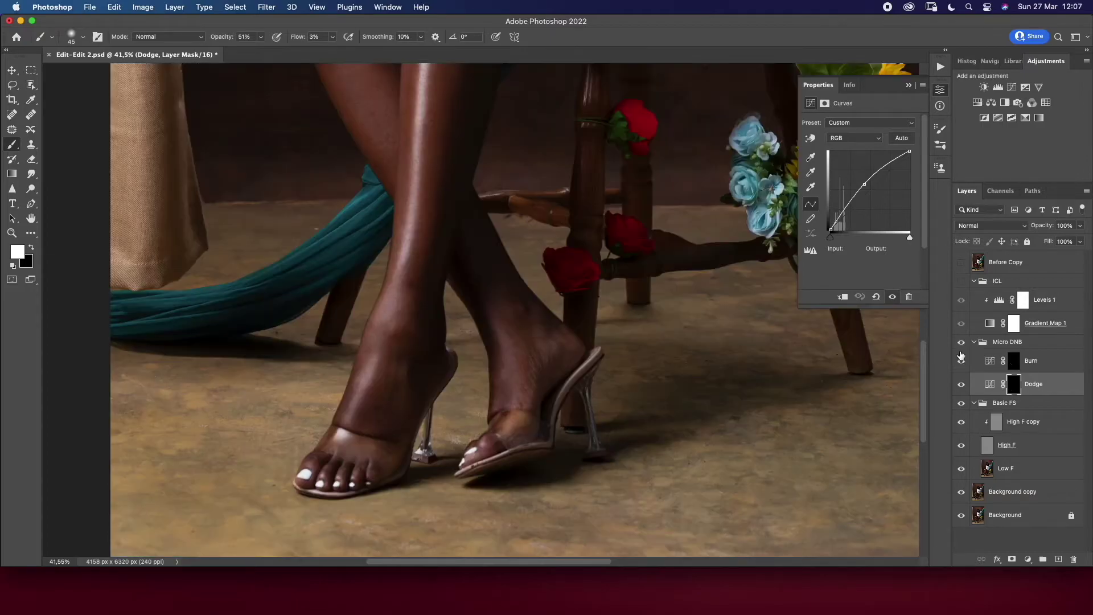
Zoom out to the whole leg and resume painting with a smaller brush
{"action": "key", "text": "bracketleft"}
{"action": "key", "text": "z"}
{"action": "left_click_drag", "start_coordinate": [422, 267], "coordinate": [461, 265]}
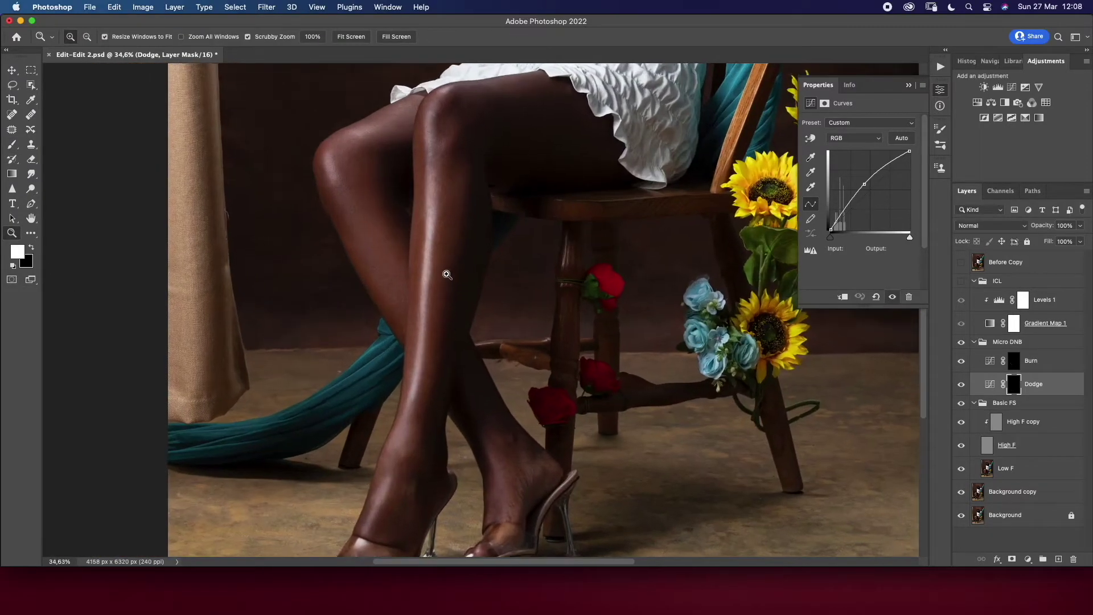
{"action": "key", "text": "b"}
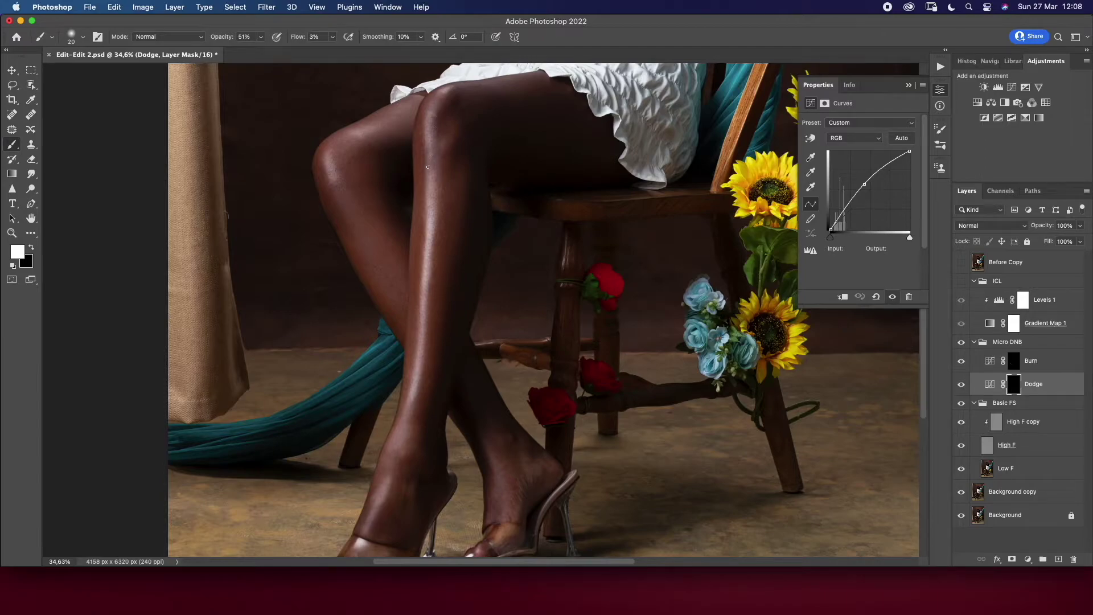
{"action": "key", "text": "bracketleft"}
Burn and dodge the thighs and knee in the check view, save, and hide ICL
{"action": "left_click", "coordinate": [962, 281]}
{"action": "left_click", "coordinate": [1035, 361]}
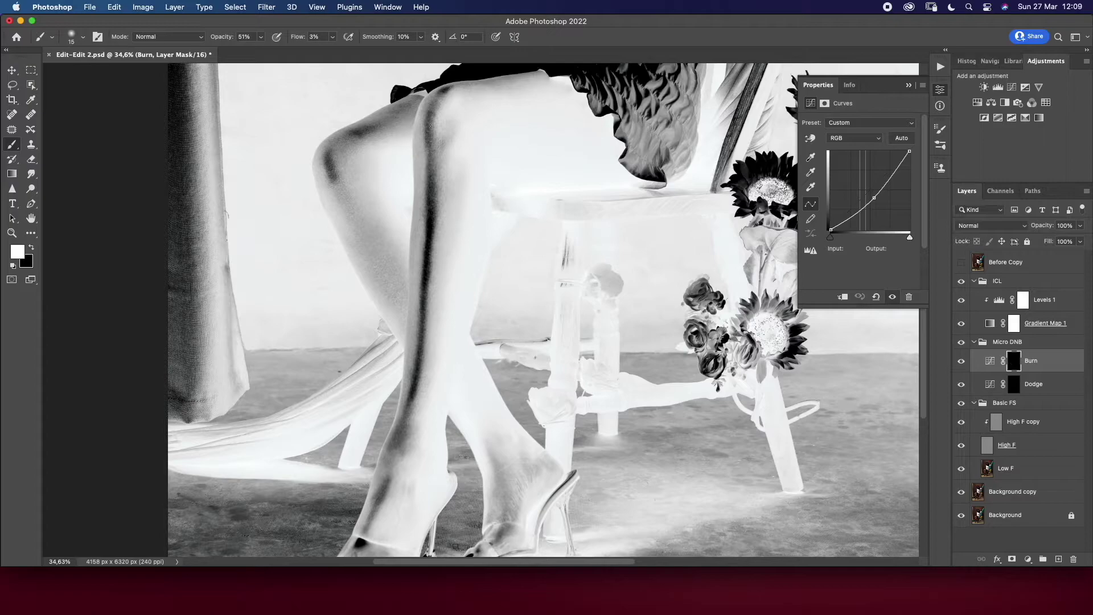
{"action": "key", "text": "bracketright"}
{"action": "key", "text": "alt+bracketleft"}
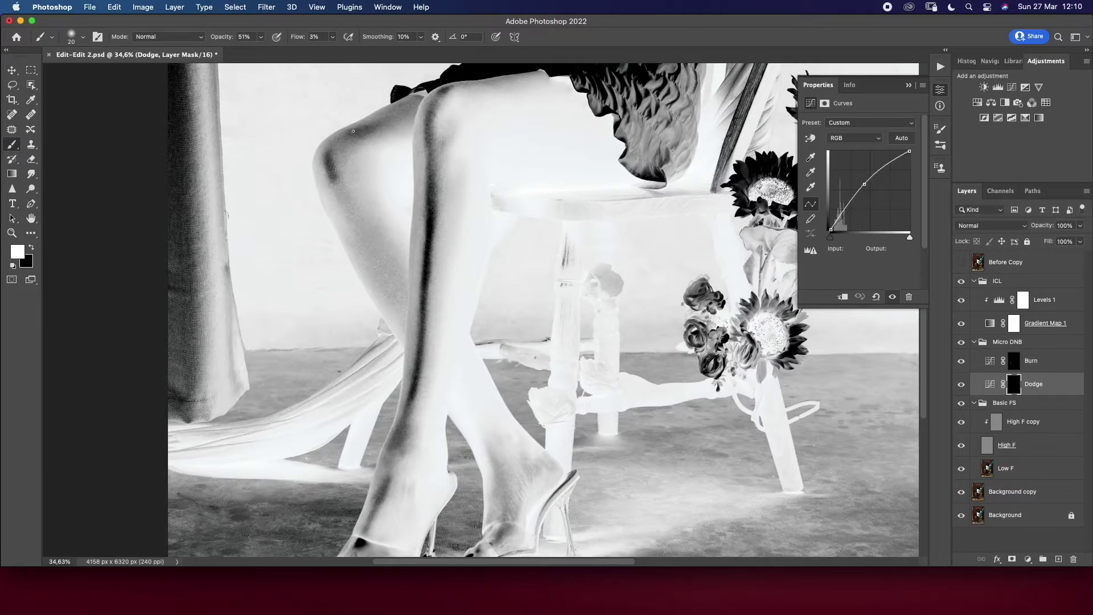
{"action": "key", "text": "cmd+s"}
{"action": "left_click", "coordinate": [1002, 343]}
{"action": "left_click", "coordinate": [962, 280]}
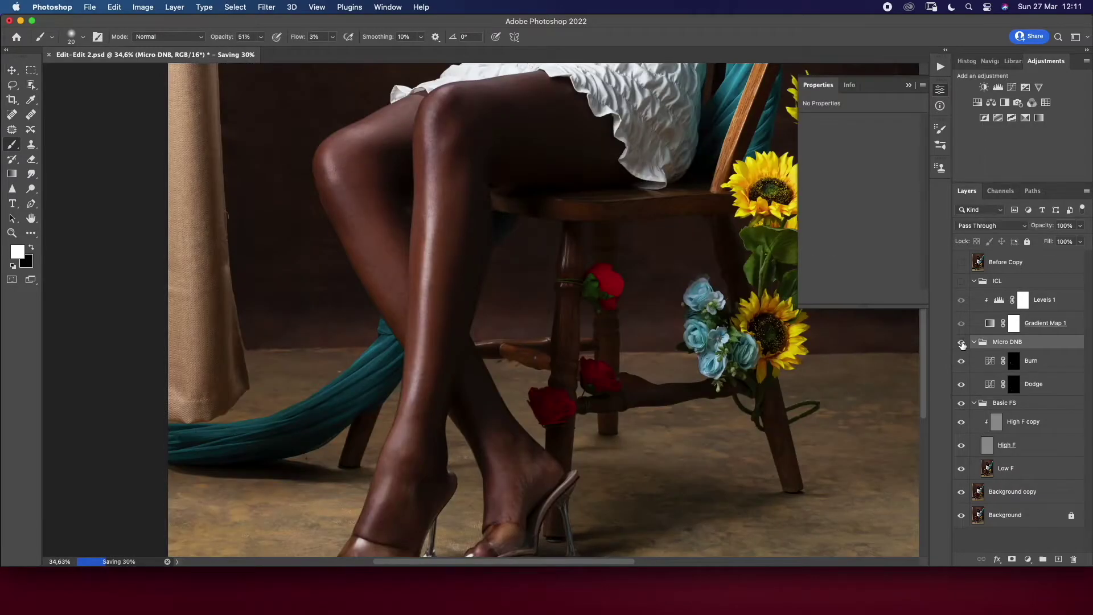
Toggle Micro DNB to compare, then zoom from the whole image onto the face
{"action": "left_click", "coordinate": [962, 343]}
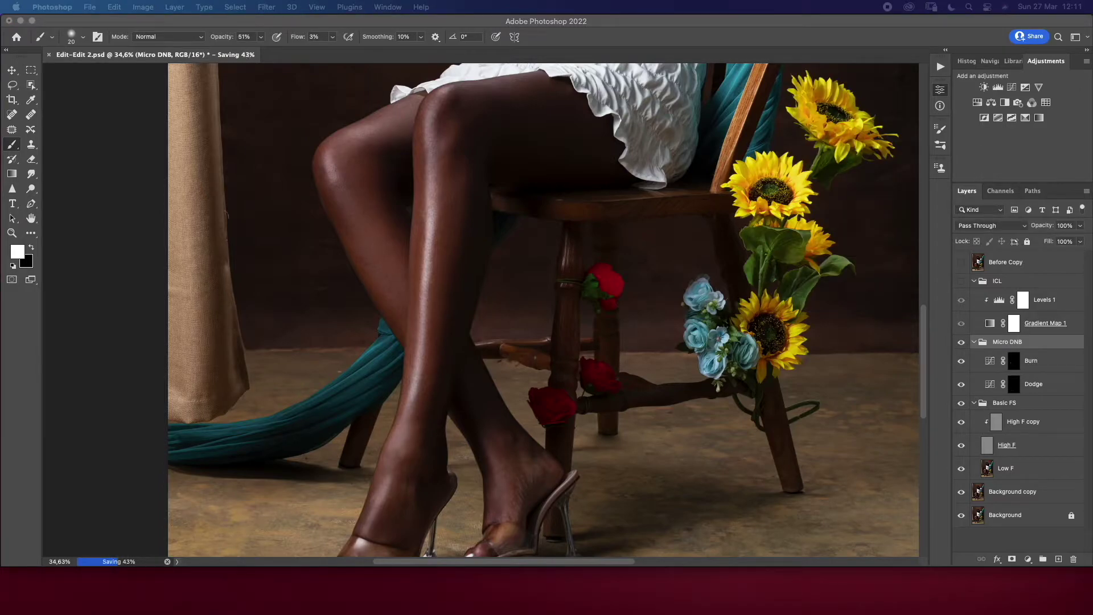
{"action": "key", "text": "z"}
{"action": "left_click_drag", "start_coordinate": [385, 298], "coordinate": [318, 298]}
{"action": "mouse_move", "coordinate": [512, 216]}
{"action": "left_mouse_down"}
{"action": "mouse_move", "coordinate": [547, 216]}
{"action": "mouse_move", "coordinate": [694, 361]}
{"action": "left_mouse_up"}
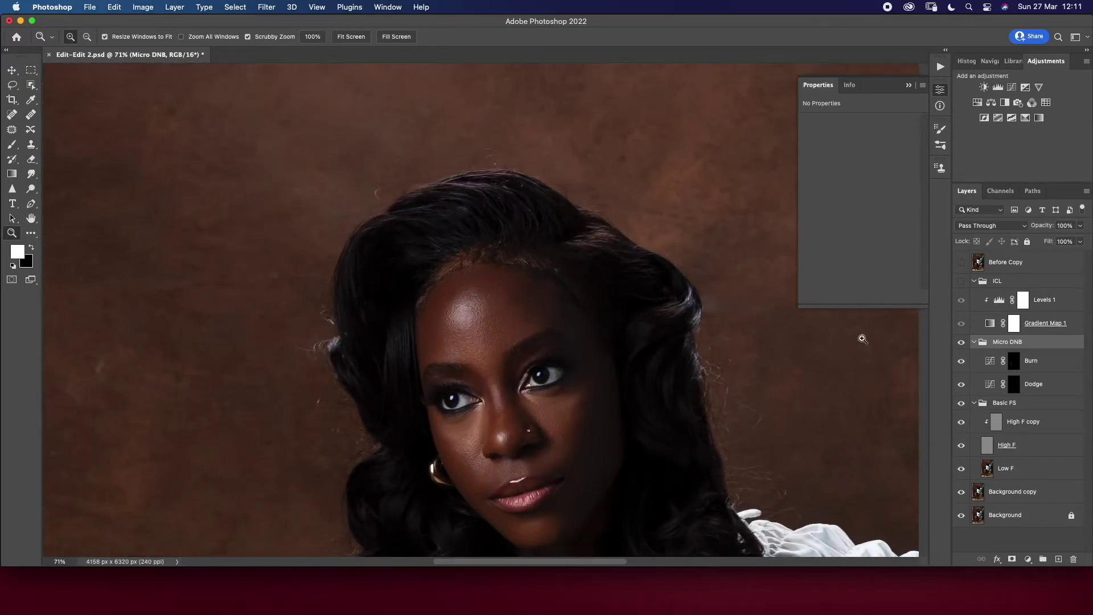
Show ICL, zoom to the forehead, and raise the Levels 1 black input to 203
{"action": "left_click", "coordinate": [962, 281]}
{"action": "left_click", "coordinate": [990, 300]}
{"action": "left_click_drag", "start_coordinate": [822, 206], "coordinate": [888, 208]}
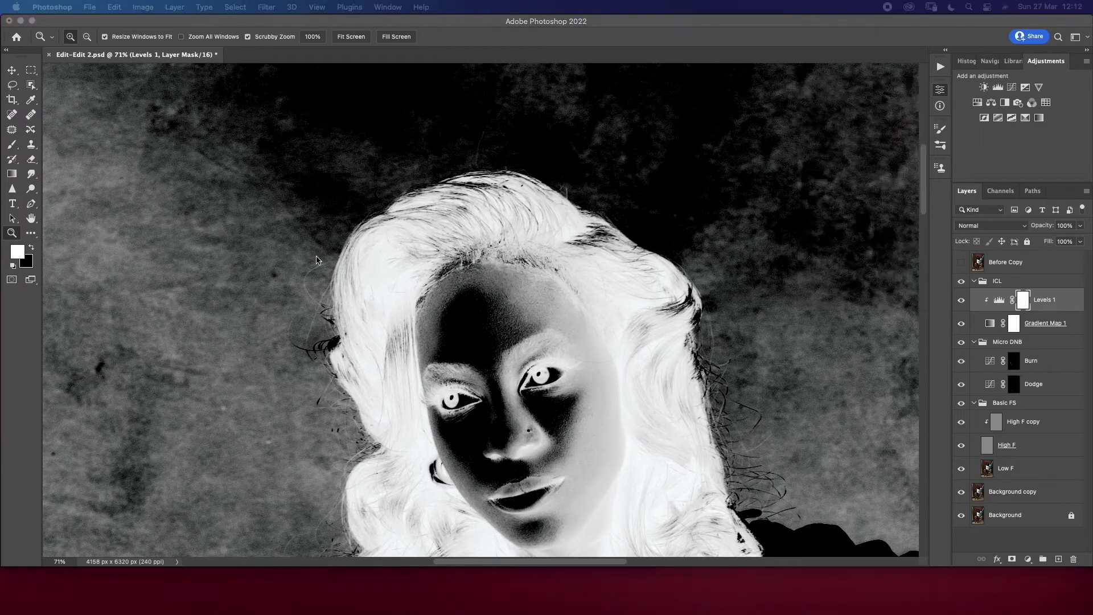
{"action": "left_click_drag", "start_coordinate": [550, 287], "coordinate": [603, 288]}
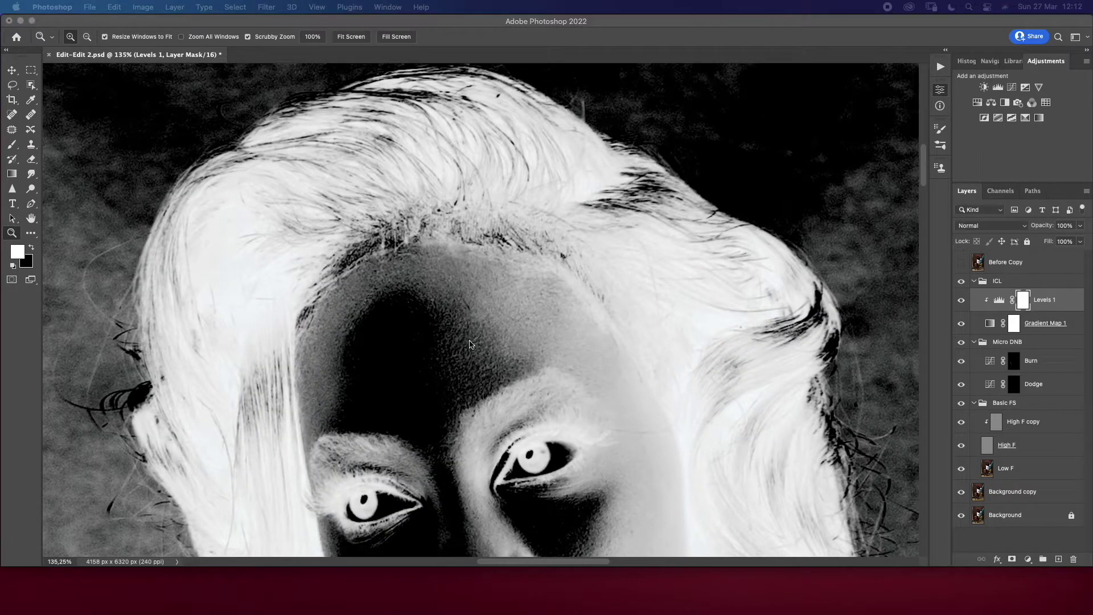
{"action": "key", "text": "b"}
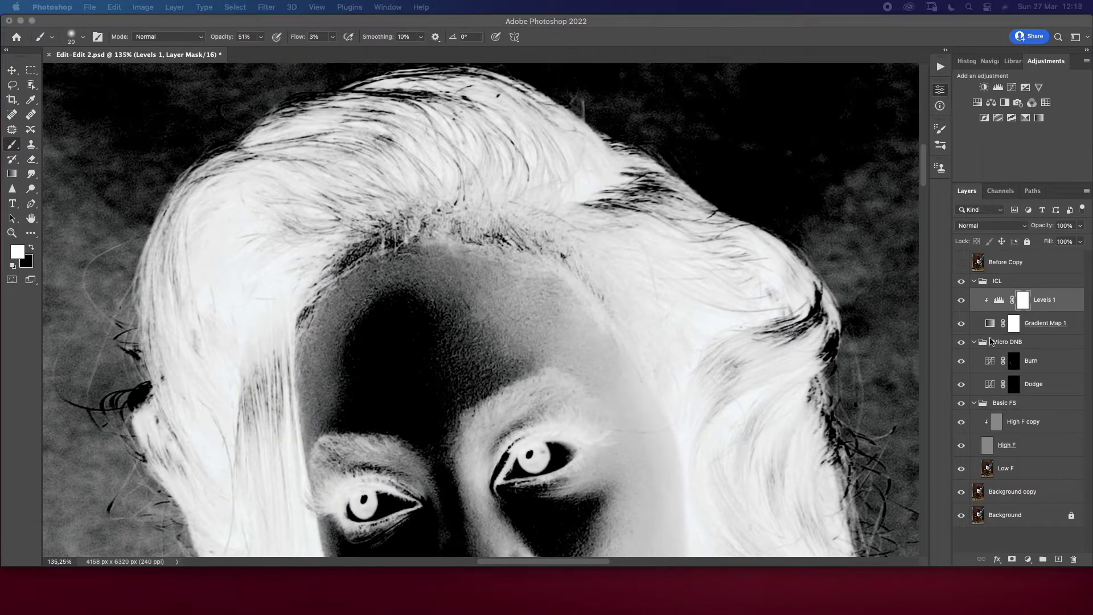
{"action": "left_click", "coordinate": [999, 299]}
{"action": "left_click_drag", "start_coordinate": [889, 207], "coordinate": [896, 210]}
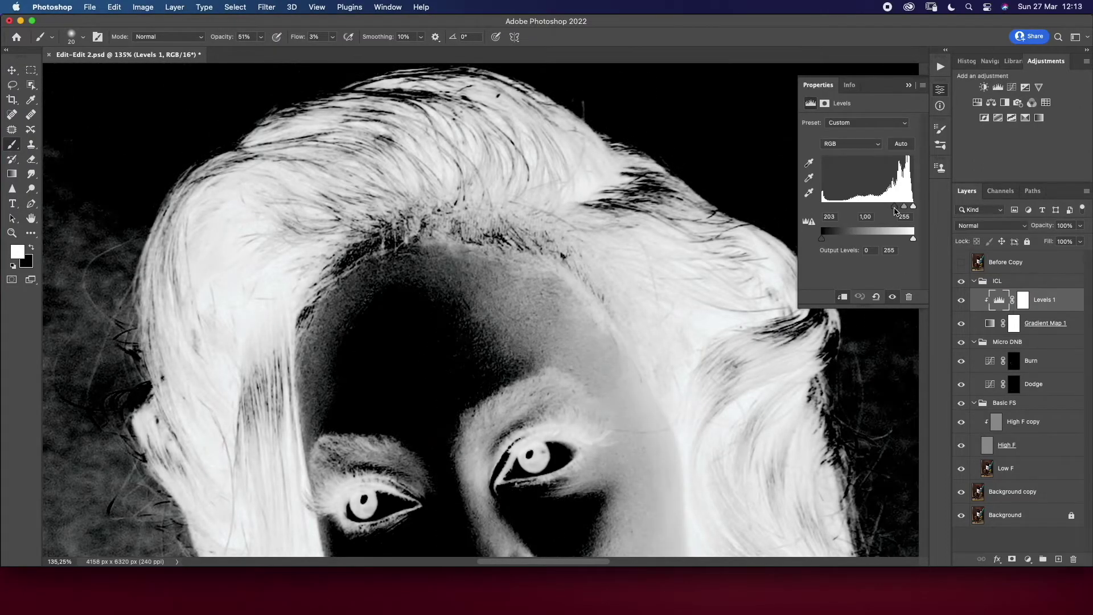
Burn and dodge the forehead and hairline with a small brush, then hide ICL
{"action": "left_click", "coordinate": [1015, 360]}
{"action": "key", "text": "bracketleft"}
{"action": "key", "text": "bracketleft"}
{"action": "key", "text": "bracketleft"}
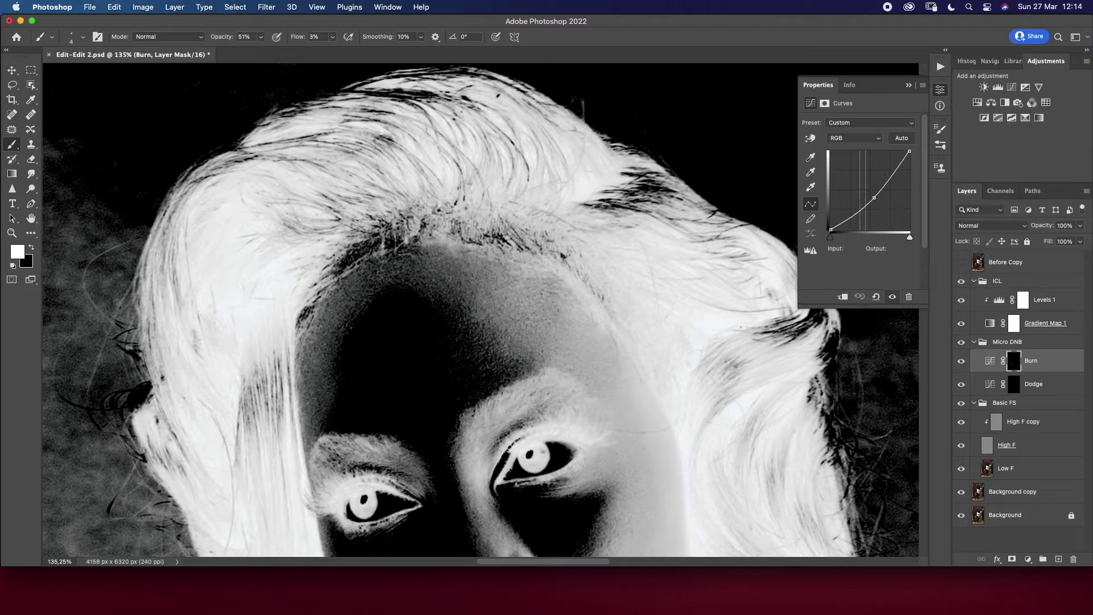
{"action": "key", "text": "alt+bracketleft"}
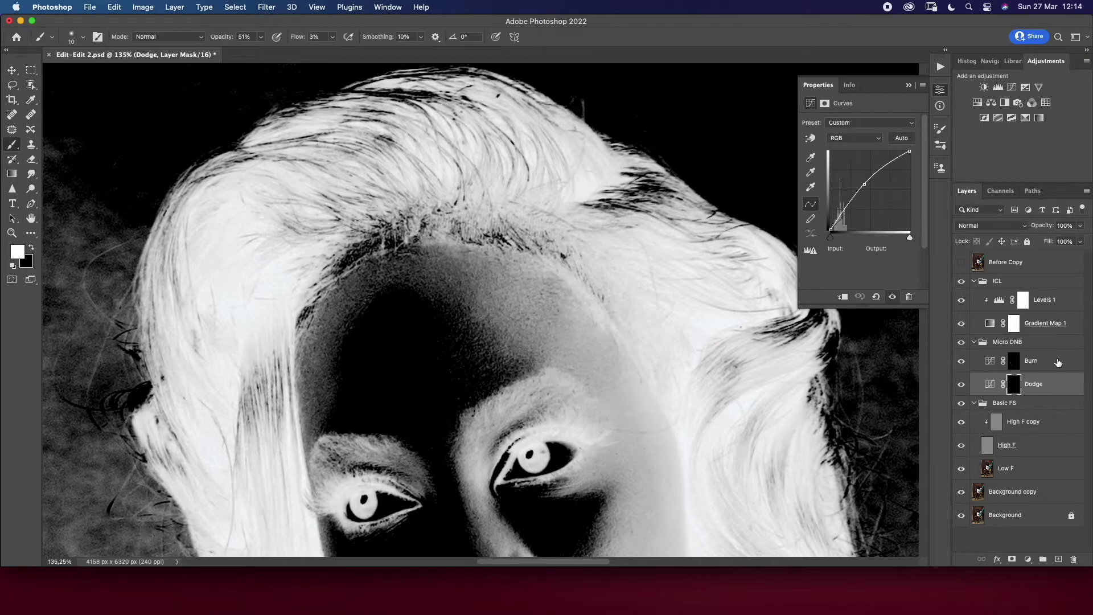
{"action": "key", "text": "alt+bracketright"}
{"action": "key", "text": "bracketleft"}
{"action": "key", "text": "bracketleft"}
{"action": "key", "text": "bracketleft"}
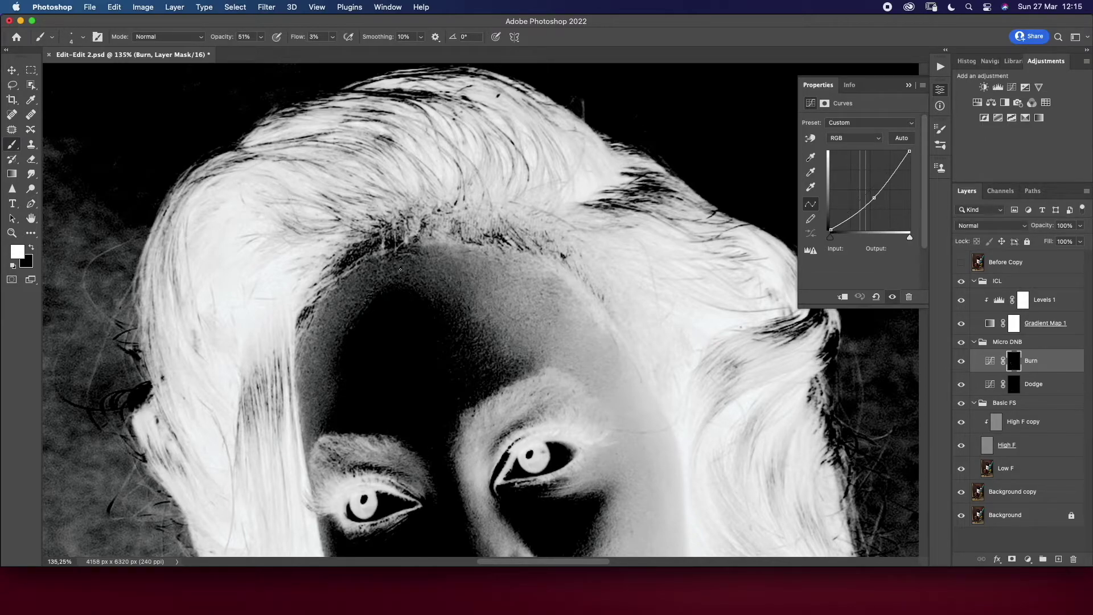
{"action": "left_click", "coordinate": [961, 281]}
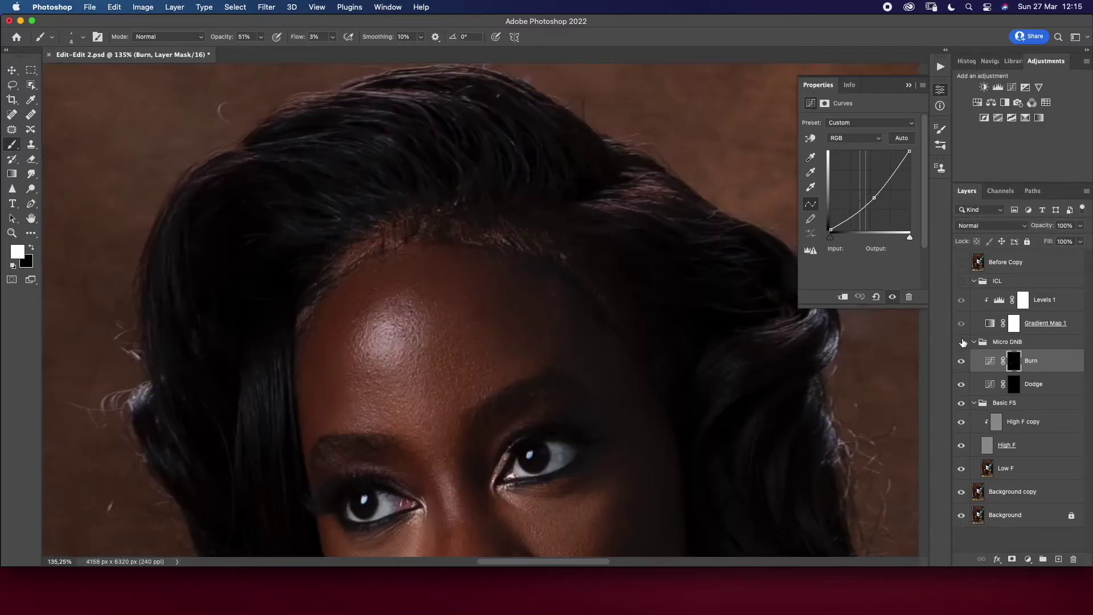
{"action": "left_click", "coordinate": [1033, 384]}
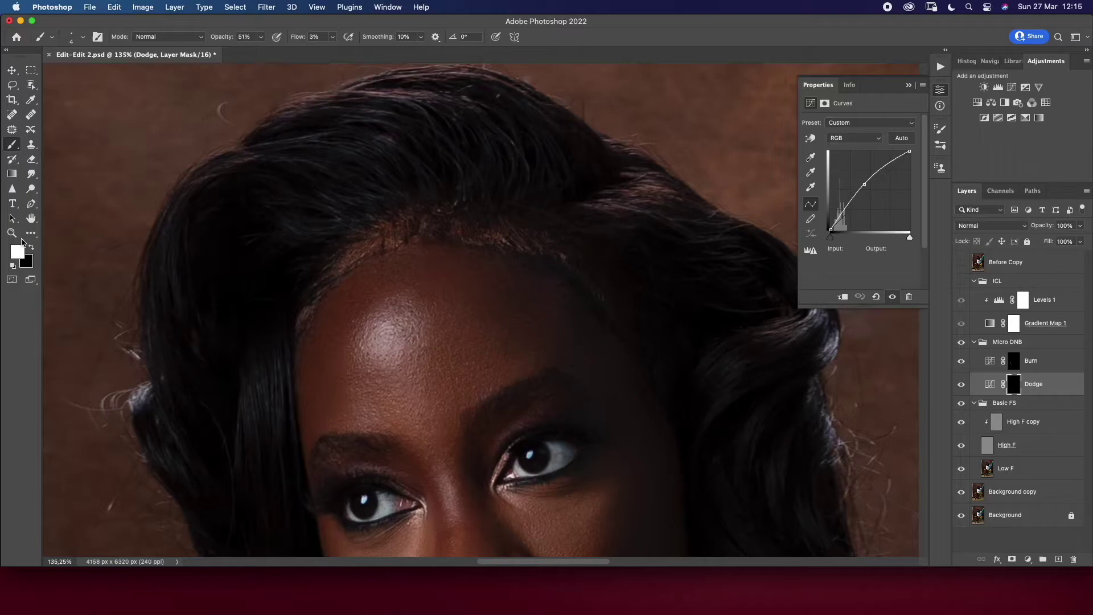
{"action": "scroll", "coordinate": [399, 324], "scroll_direction": "down", "scroll_amount": 5}
{"action": "scroll", "coordinate": [456, 296], "scroll_direction": "up", "scroll_amount": 4}
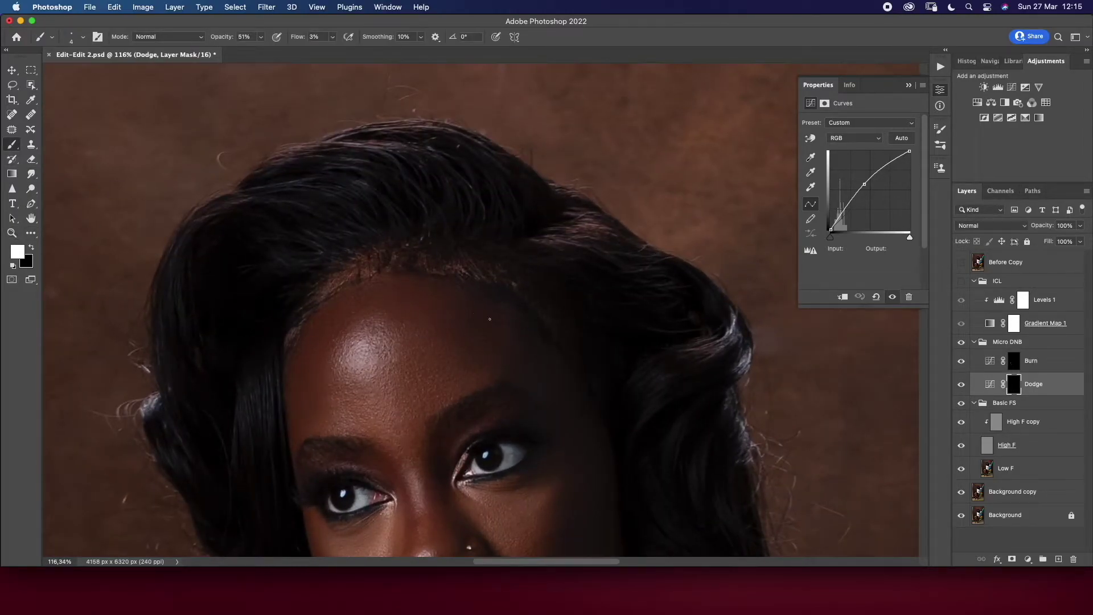
{"action": "scroll", "coordinate": [489, 376], "scroll_direction": "down", "scroll_amount": 1}
{"action": "scroll", "coordinate": [489, 376], "scroll_direction": "down", "scroll_amount": 3}
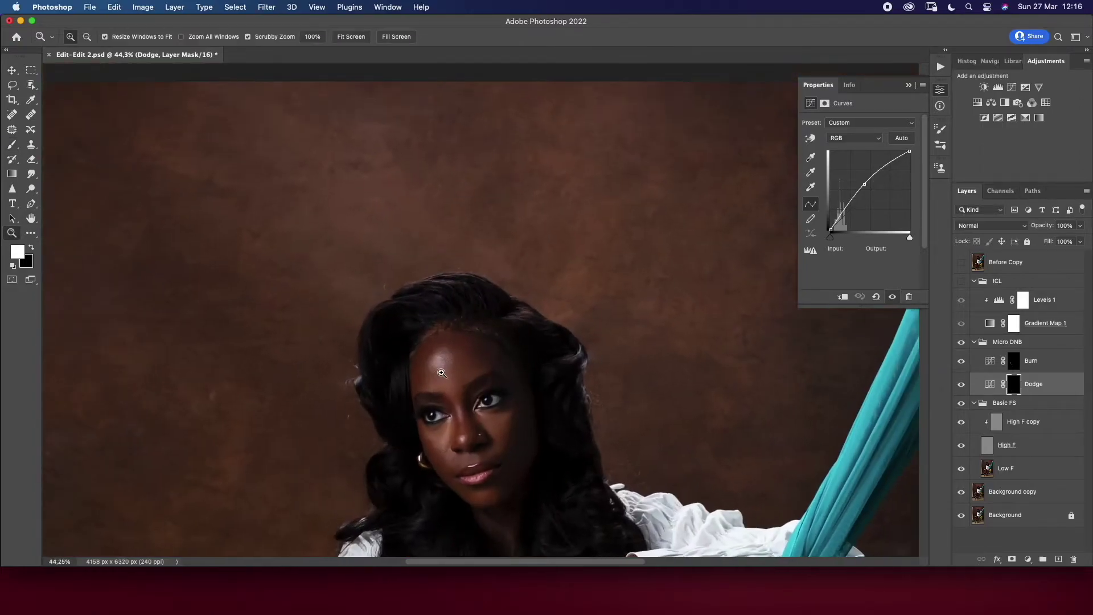
{"action": "scroll", "coordinate": [468, 361], "scroll_direction": "up", "scroll_amount": 2}
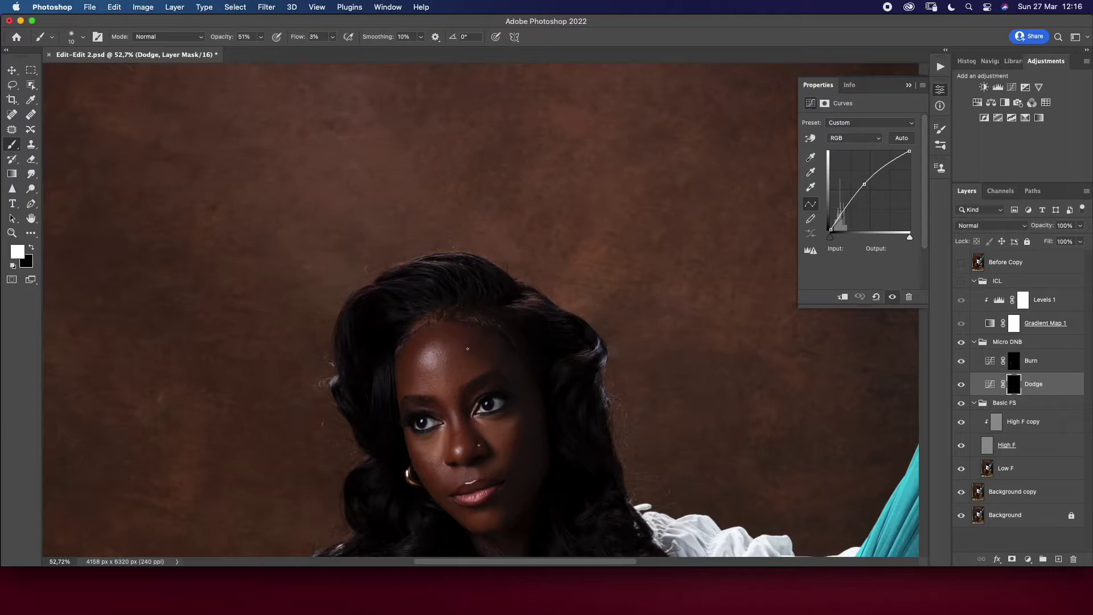
{"action": "left_click", "coordinate": [968, 359]}
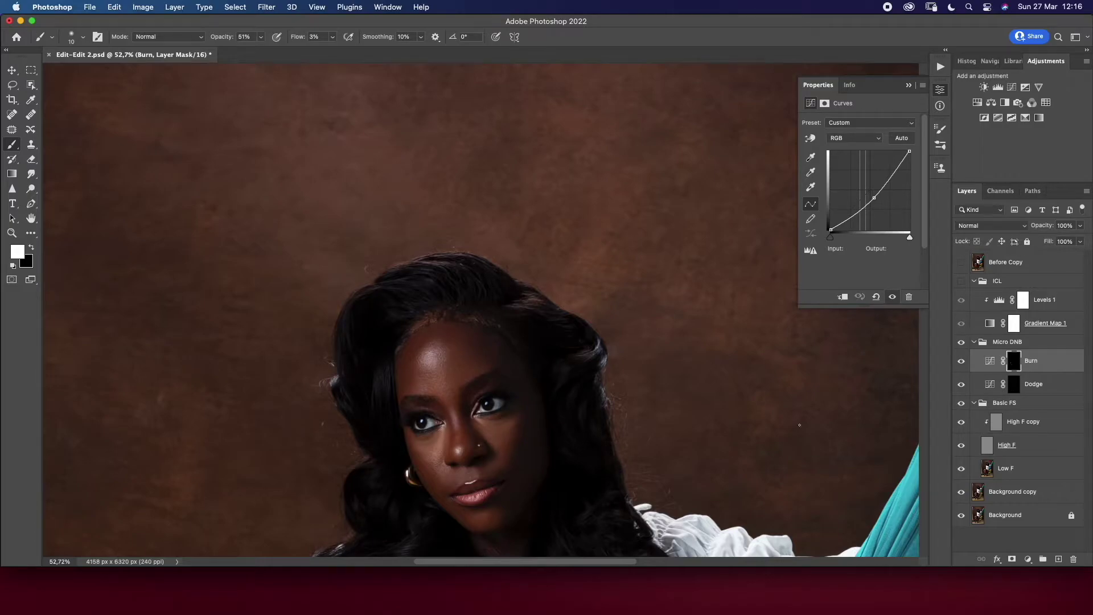
{"action": "key", "text": "alt+bracketleft"}
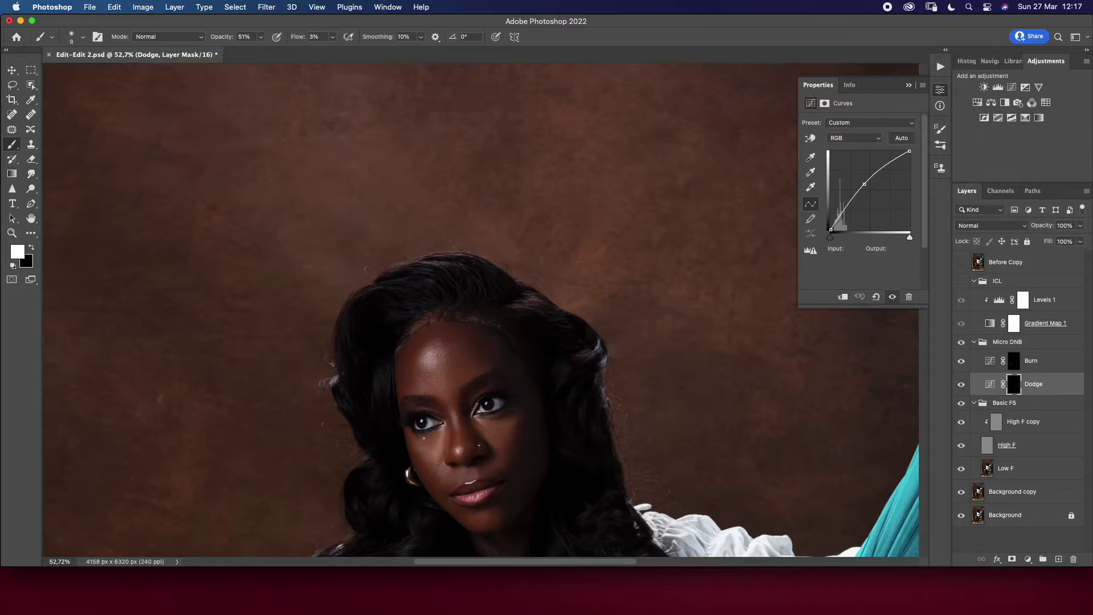
{"action": "left_click", "coordinate": [430, 439]}
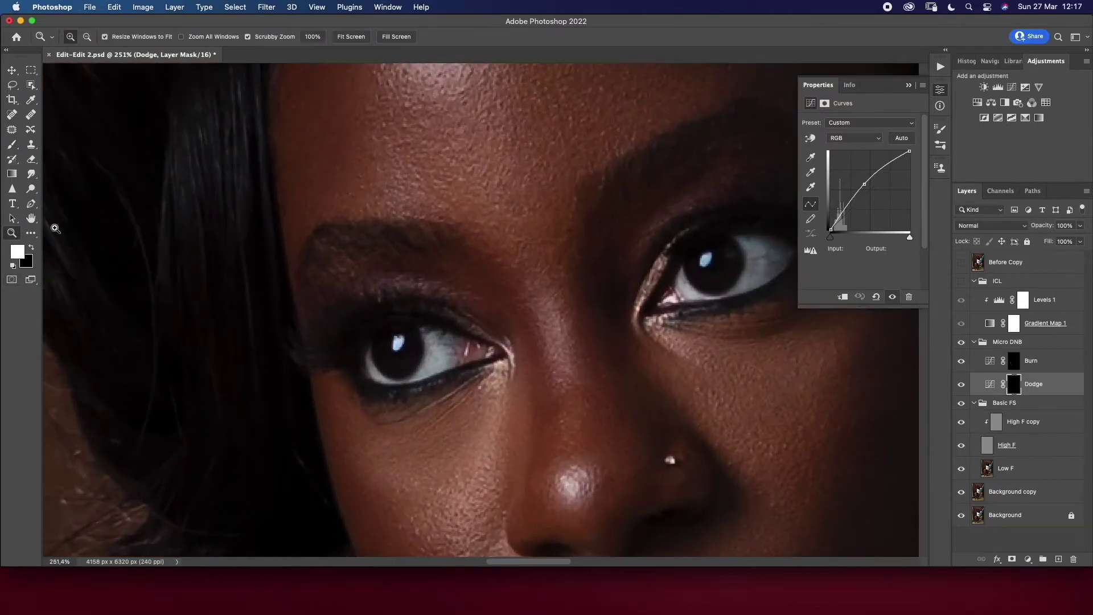
Expand Micro DNB, target the Dodge curves mask, and dodge between the brows and around the eyes
{"action": "key", "text": "bracketleft"}
{"action": "key", "text": "bracketleft"}
{"action": "key", "text": "bracketleft"}
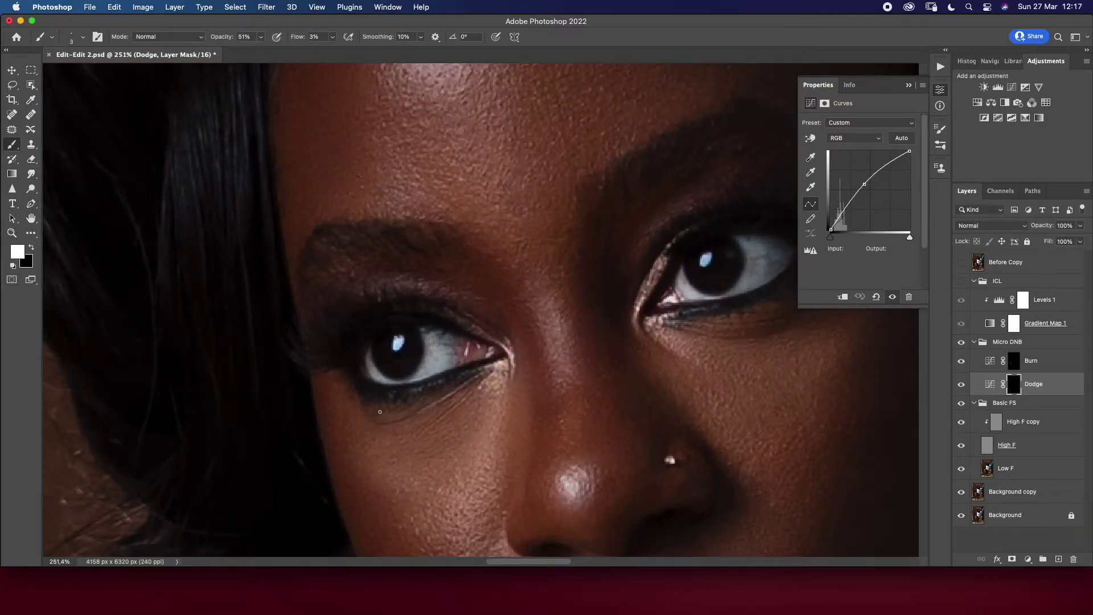
{"action": "key", "text": "bracketright"}
{"action": "key", "text": "bracketright"}
{"action": "left_click", "coordinate": [1008, 342]}
{"action": "left_click", "coordinate": [973, 342]}
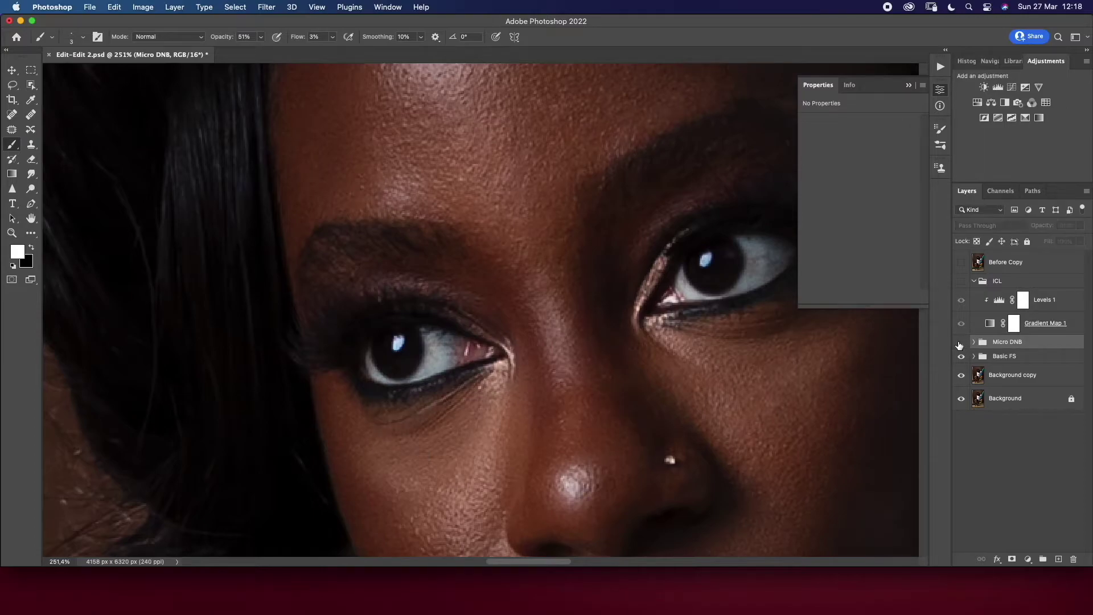
{"action": "left_click", "coordinate": [974, 342]}
{"action": "left_click", "coordinate": [1032, 361]}
{"action": "left_click", "coordinate": [1035, 385]}
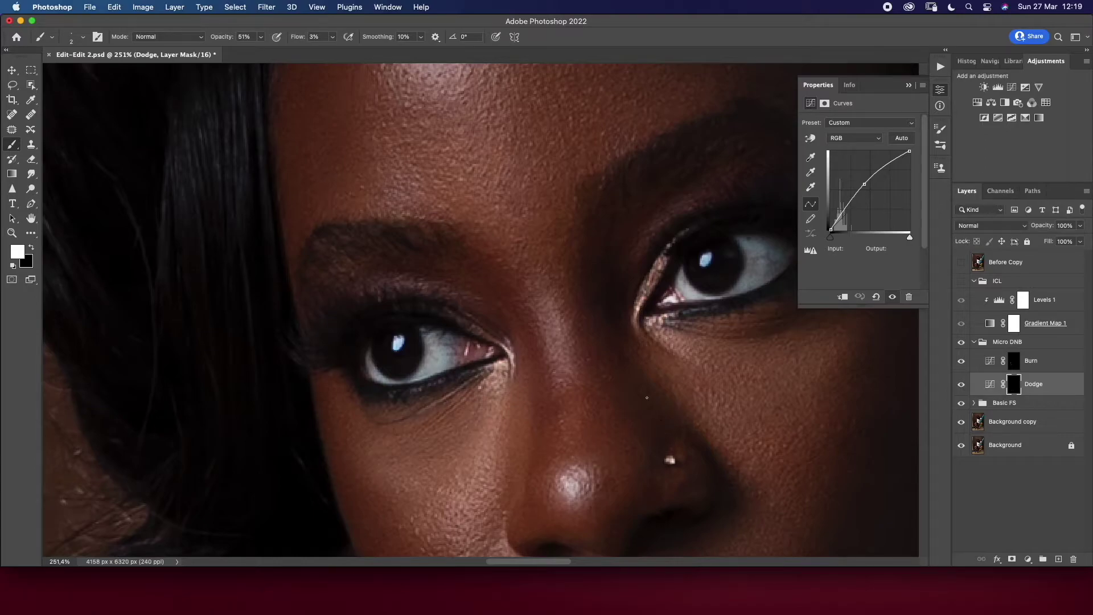
{"action": "scroll", "coordinate": [647, 398], "scroll_direction": "down", "scroll_amount": 5}
{"action": "scroll", "coordinate": [555, 364], "scroll_direction": "up", "scroll_amount": 2}
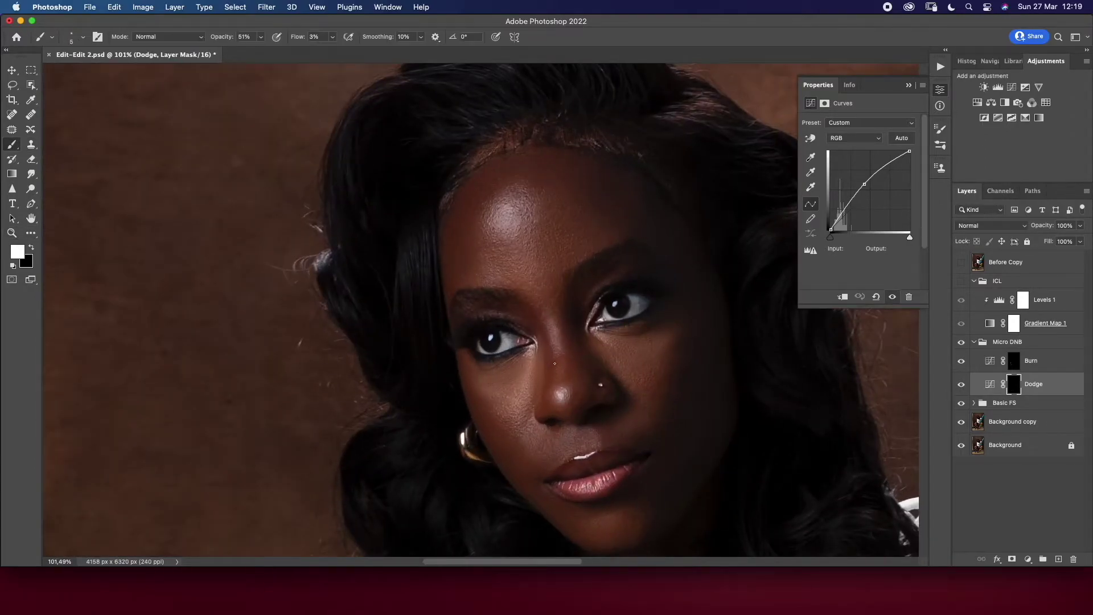
Dodge and burn small face patches, toggling Micro DNB and Basic FS to compare
{"action": "key", "text": "bracketright"}
{"action": "key", "text": "alt+bracketright"}
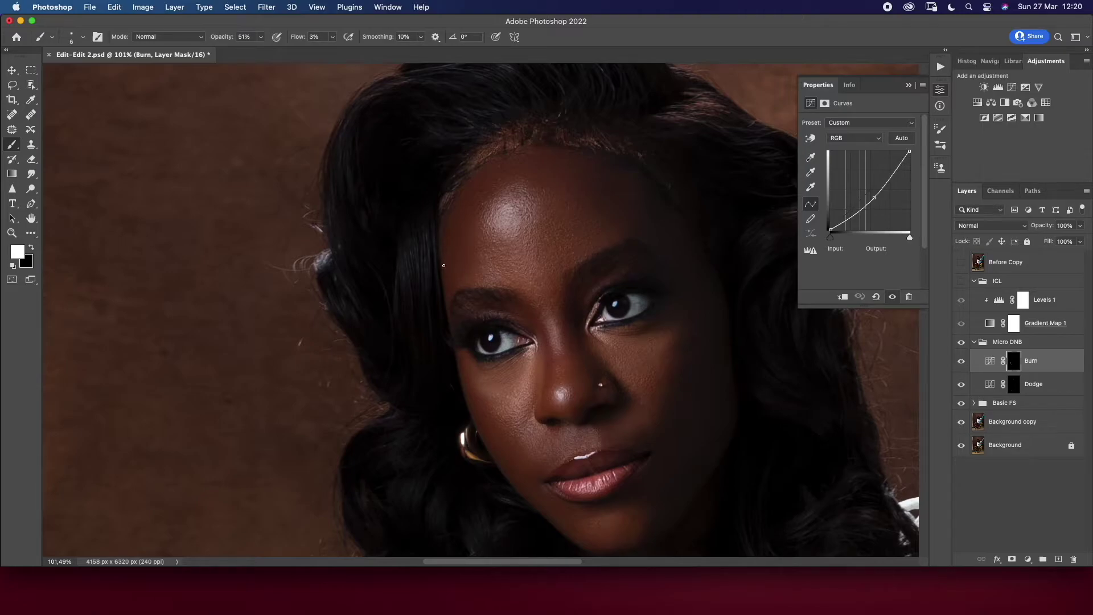
{"action": "left_click", "coordinate": [961, 342]}
{"action": "key", "text": "alt+bracketleft"}
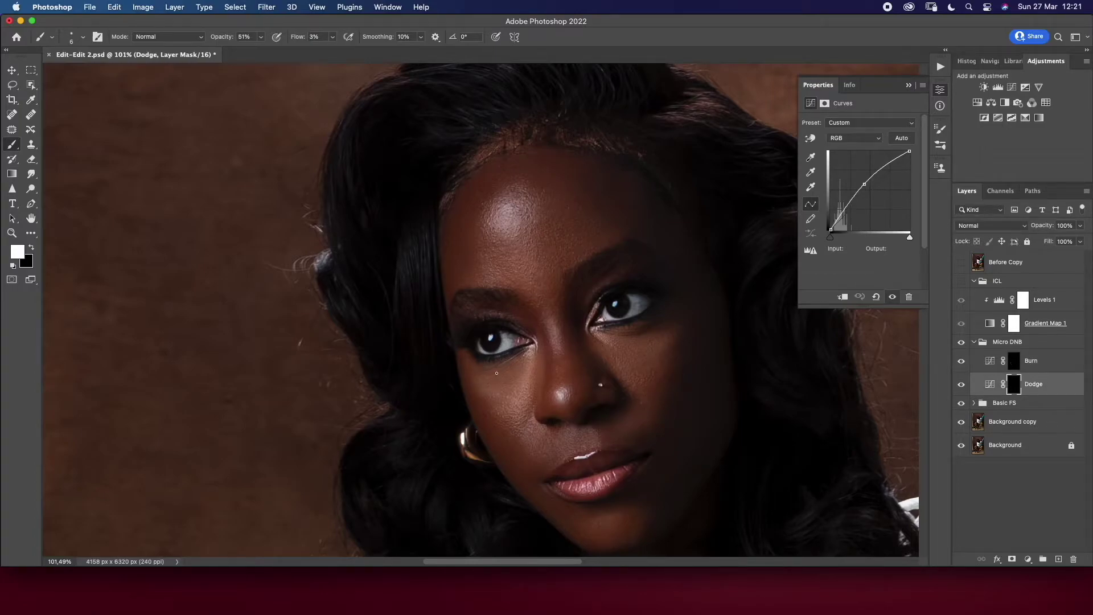
{"action": "left_click", "coordinate": [1002, 422]}
{"action": "left_click", "coordinate": [961, 422]}
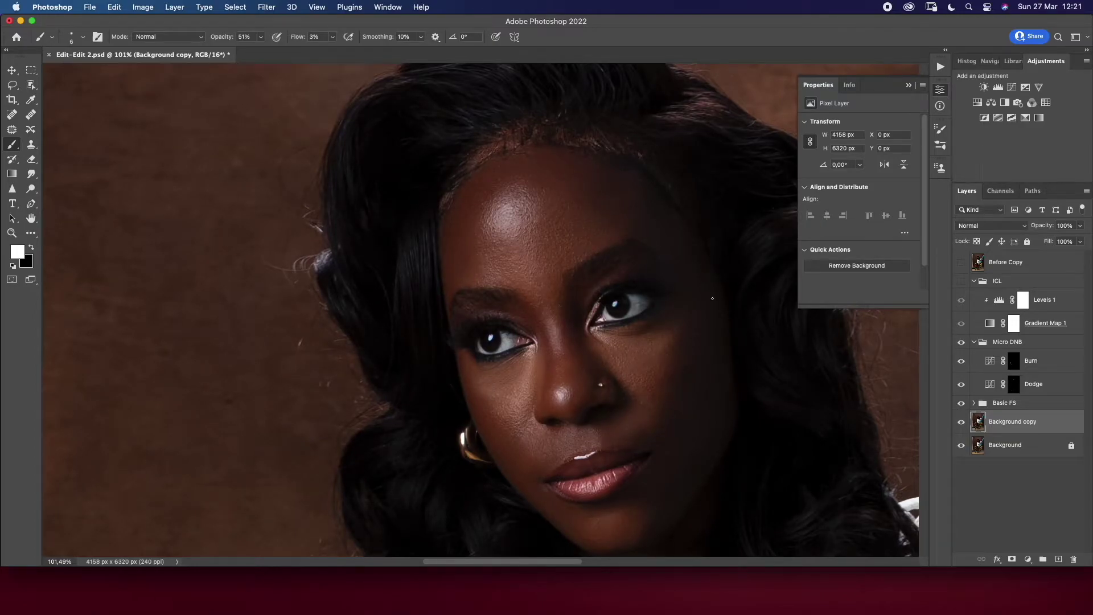
{"action": "key", "text": "alt+bracketright"}
{"action": "key", "text": "alt+bracketright"}
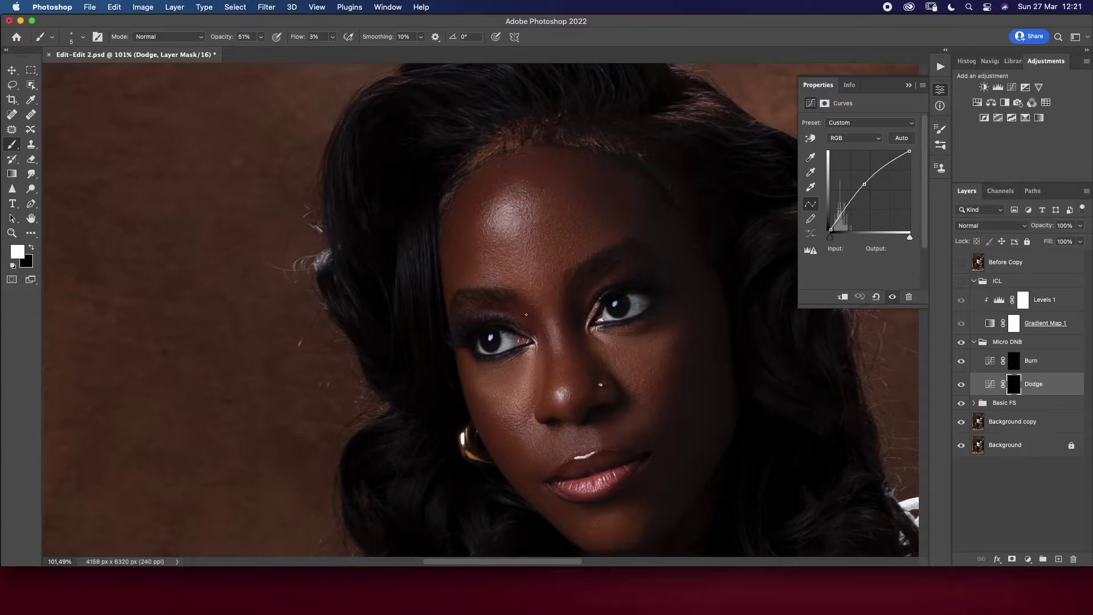
{"action": "left_click", "coordinate": [961, 403]}
Dodge the lips and chin, switch to Burn, and compare Micro DNB on the face
{"action": "key", "text": "z"}
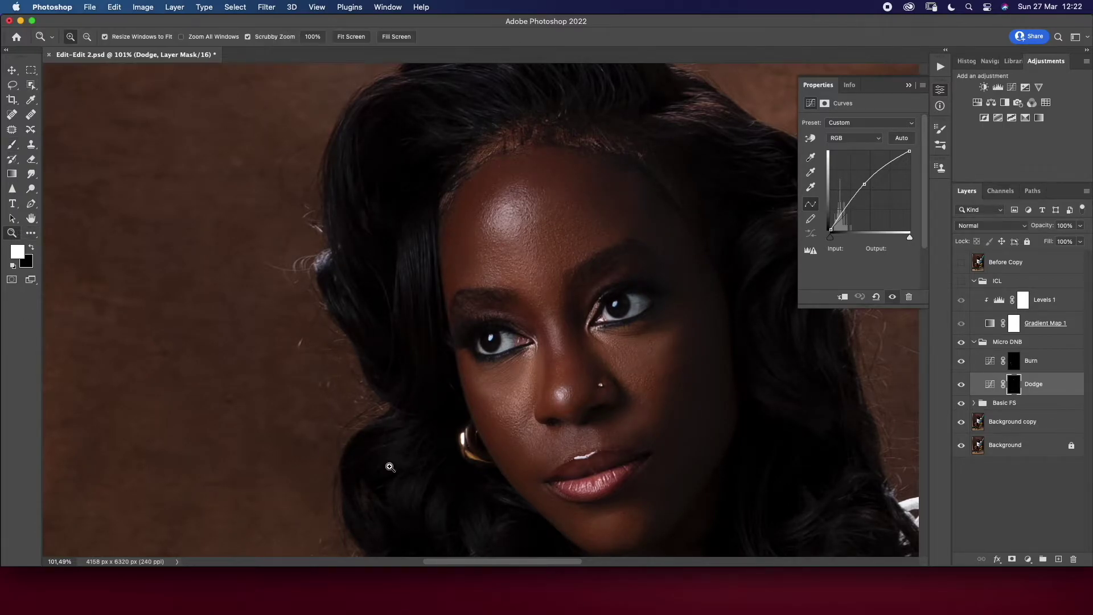
{"action": "mouse_move", "coordinate": [456, 461]}
{"action": "left_mouse_down"}
{"action": "mouse_move", "coordinate": [474, 285]}
{"action": "mouse_move", "coordinate": [498, 285]}
{"action": "left_mouse_up"}
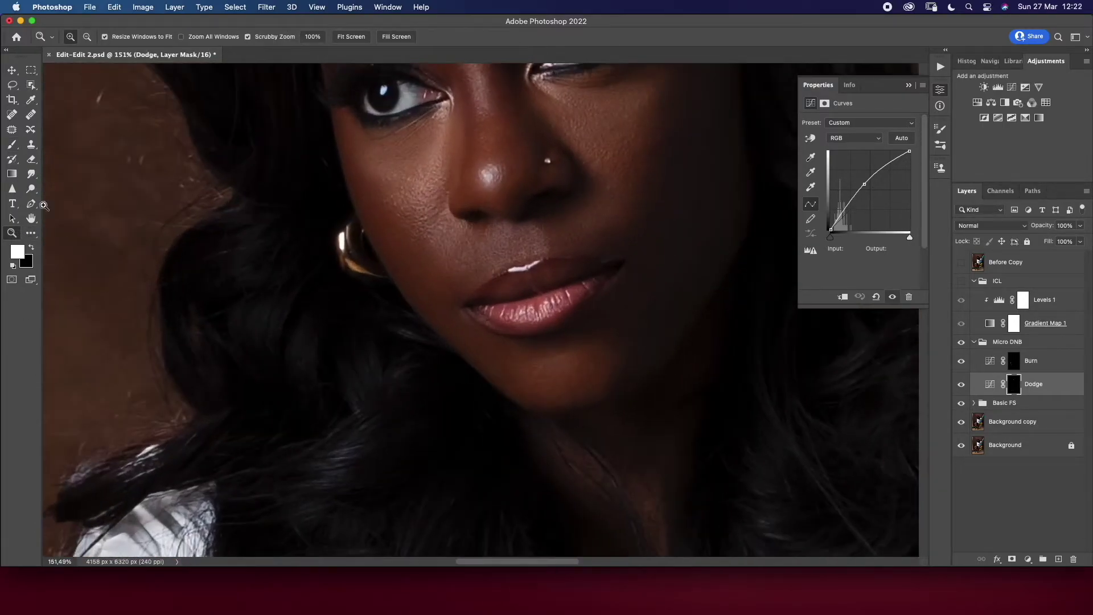
{"action": "key", "text": "b"}
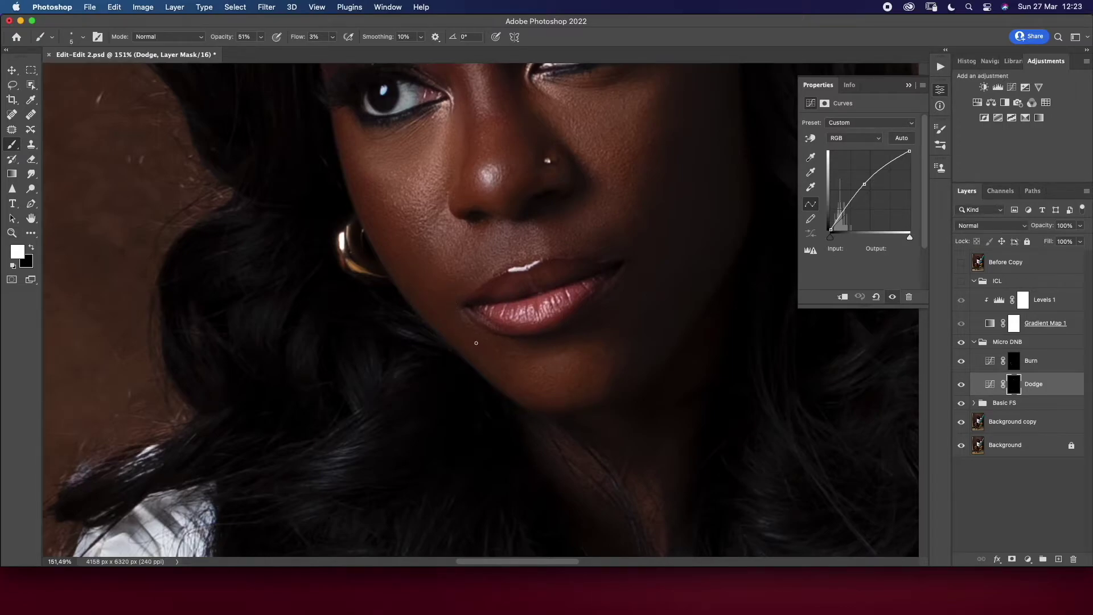
{"action": "key", "text": "alt+bracketright"}
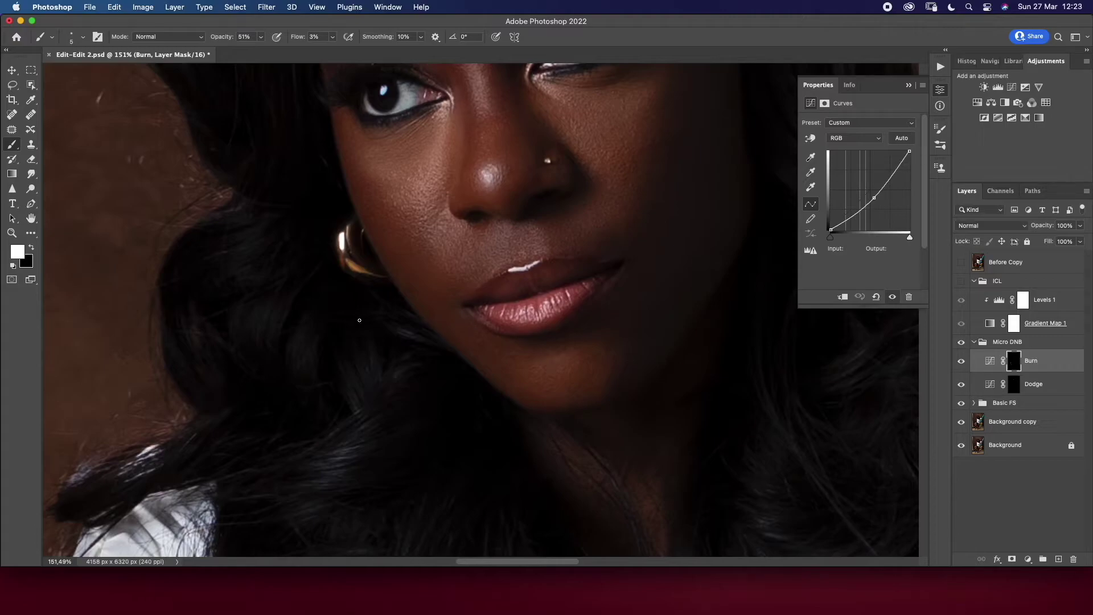
{"action": "key", "text": "z"}
{"action": "left_click_drag", "start_coordinate": [392, 335], "coordinate": [319, 365]}
{"action": "left_click", "coordinate": [963, 343]}
{"action": "left_click_drag", "start_coordinate": [497, 217], "coordinate": [547, 217]}
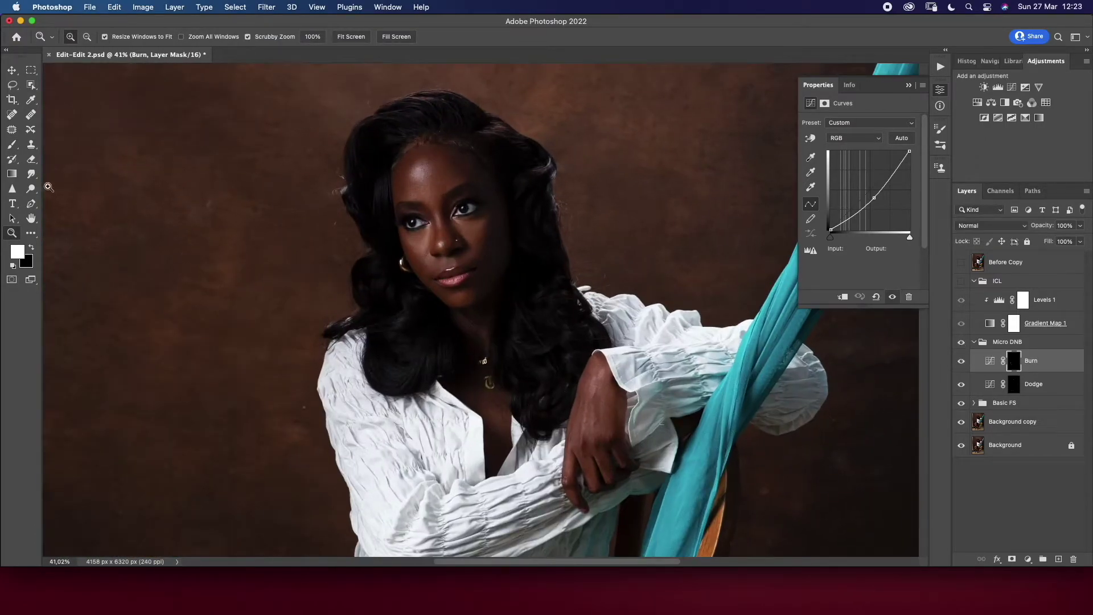
Paint dodge and burn touch-ups on the forearm and neck, sizing the brush between 15 and 25
{"action": "key", "text": "b"}
{"action": "key", "text": "alt+bracketleft"}
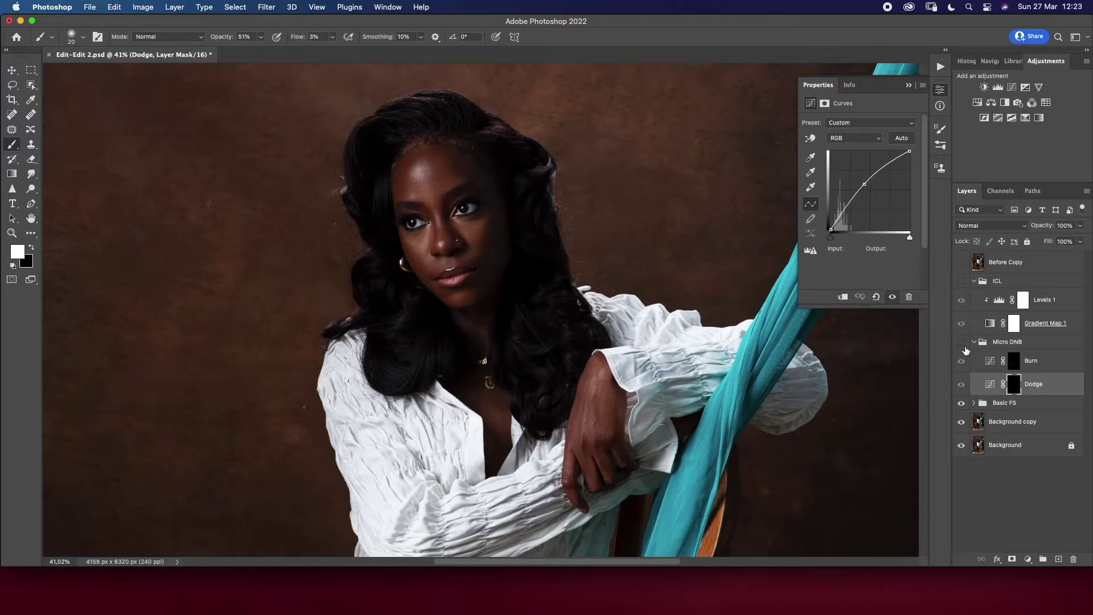
{"action": "key", "text": "alt+bracketright"}
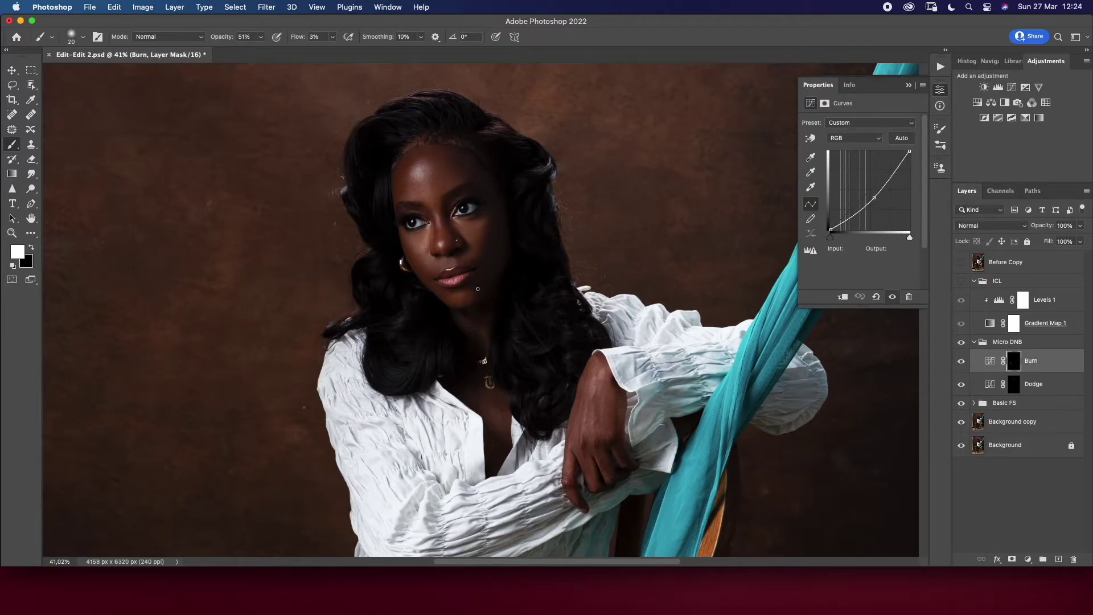
{"action": "key", "text": "bracketright"}
{"action": "double_click", "coordinate": [1048, 342]}
{"action": "left_click", "coordinate": [1037, 163]}
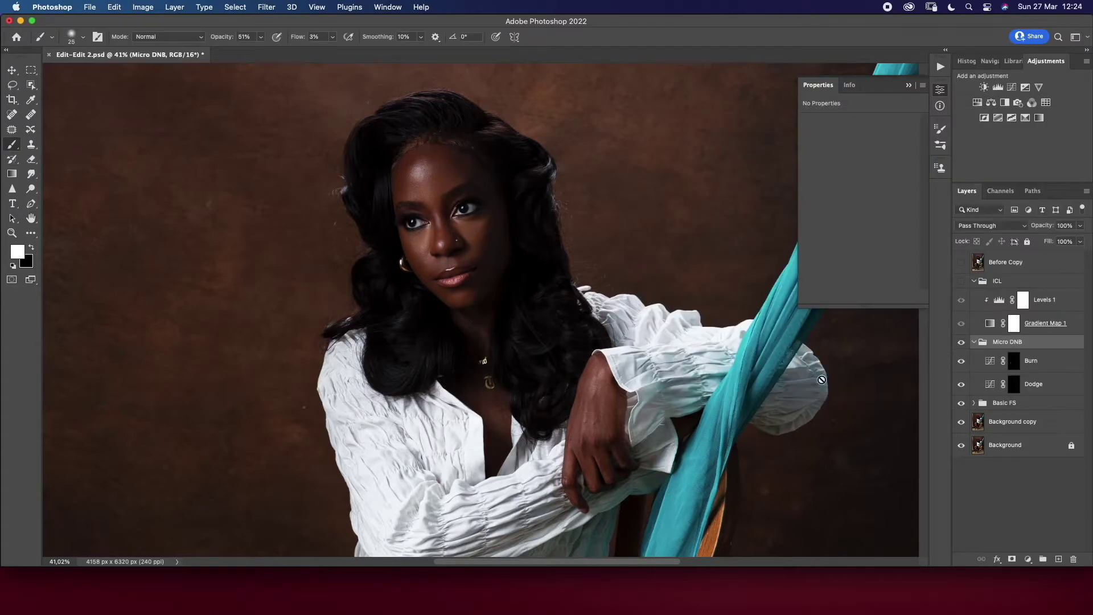
{"action": "left_click", "coordinate": [1032, 364]}
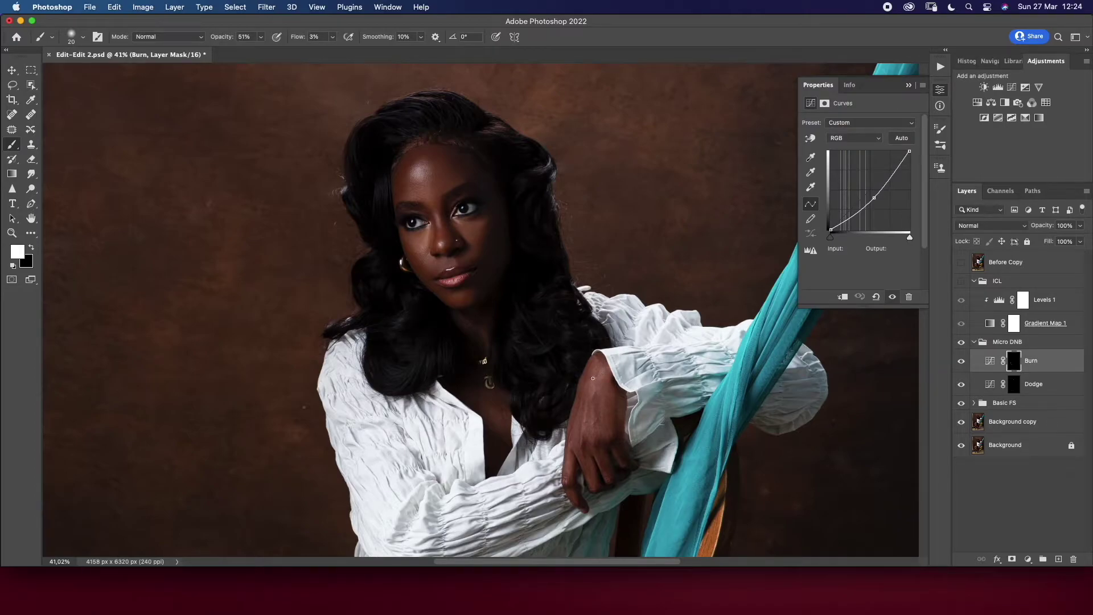
{"action": "key", "text": "bracketleft"}
{"action": "key", "text": "bracketright"}
Zoom in on the face, then fit the whole photo in the window
{"action": "key", "text": "z"}
{"action": "mouse_move", "coordinate": [429, 253]}
{"action": "left_mouse_down"}
{"action": "mouse_move", "coordinate": [483, 279]}
{"action": "mouse_move", "coordinate": [557, 367]}
{"action": "left_mouse_up"}
{"action": "key", "text": "ctrl+0"}
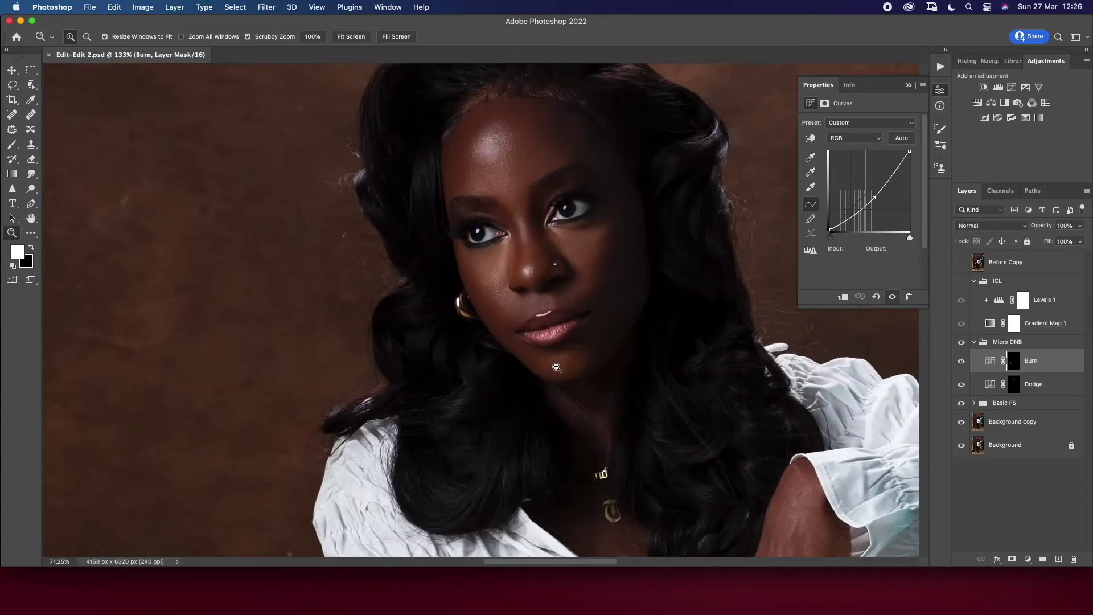
{"action": "key", "text": "cmd+0"}
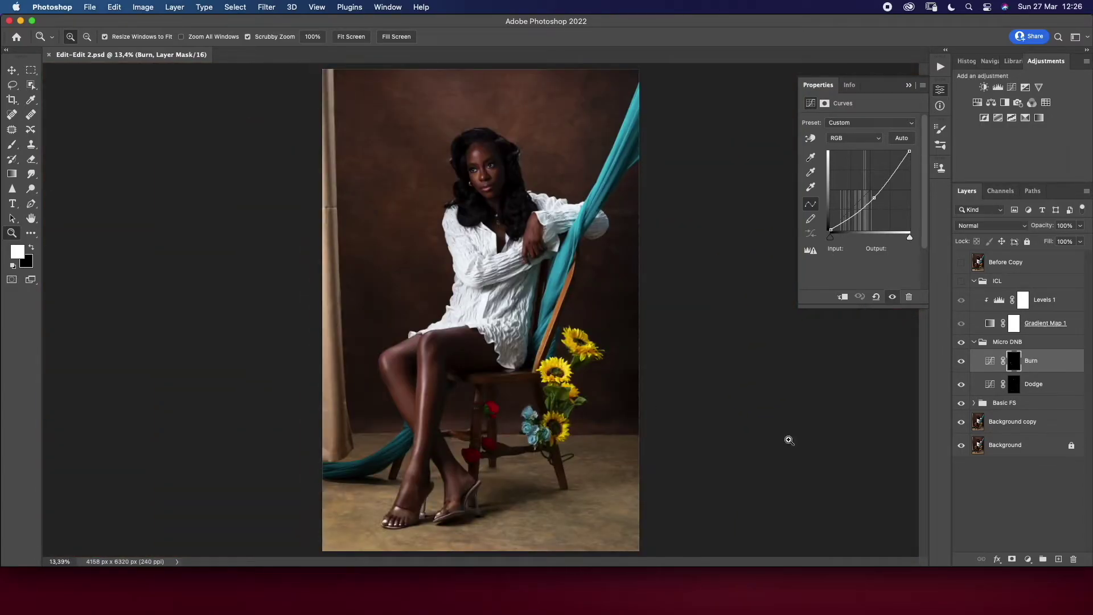
Compare Micro DNB before and after, turn on the ICL check view, and zoom into the legs
{"action": "left_click", "coordinate": [962, 342]}
{"action": "left_click", "coordinate": [962, 343]}
{"action": "left_click", "coordinate": [961, 282]}
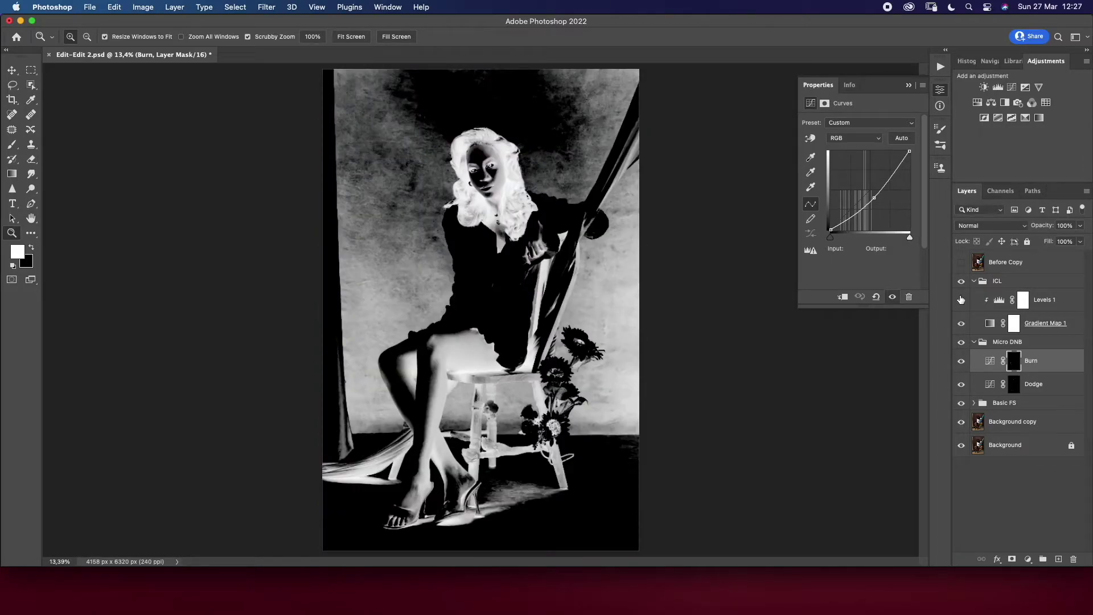
{"action": "left_click_drag", "start_coordinate": [445, 488], "coordinate": [605, 417]}
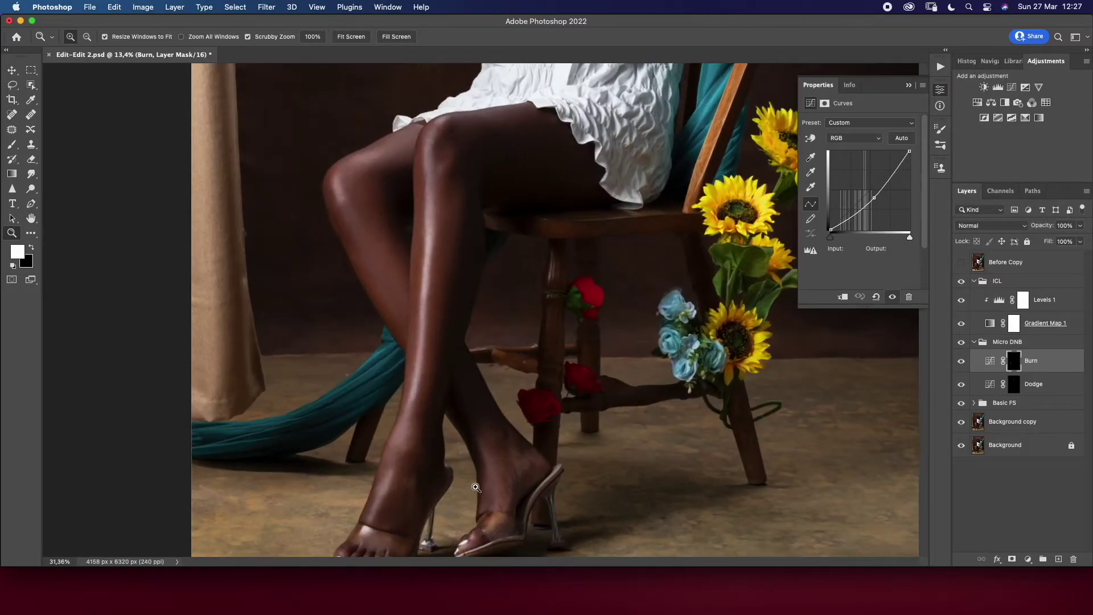
Burn and dodge the legs with a 35 px brush, then hide the ICL check view
{"action": "key", "text": "b"}
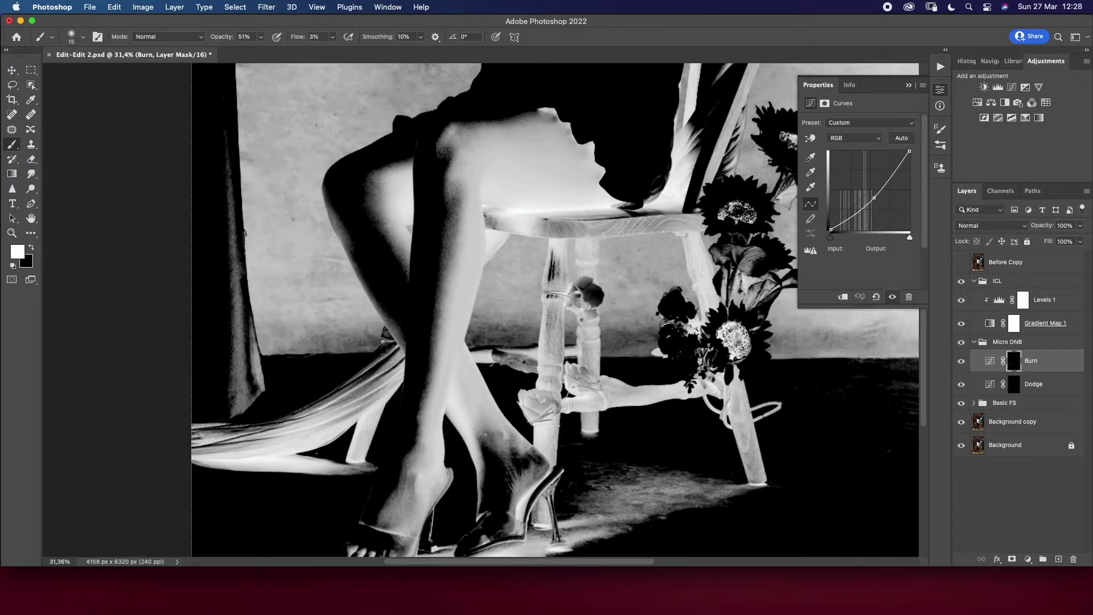
{"action": "left_click", "coordinate": [1034, 383]}
{"action": "key", "text": "bracketright"}
{"action": "key", "text": "bracketright"}
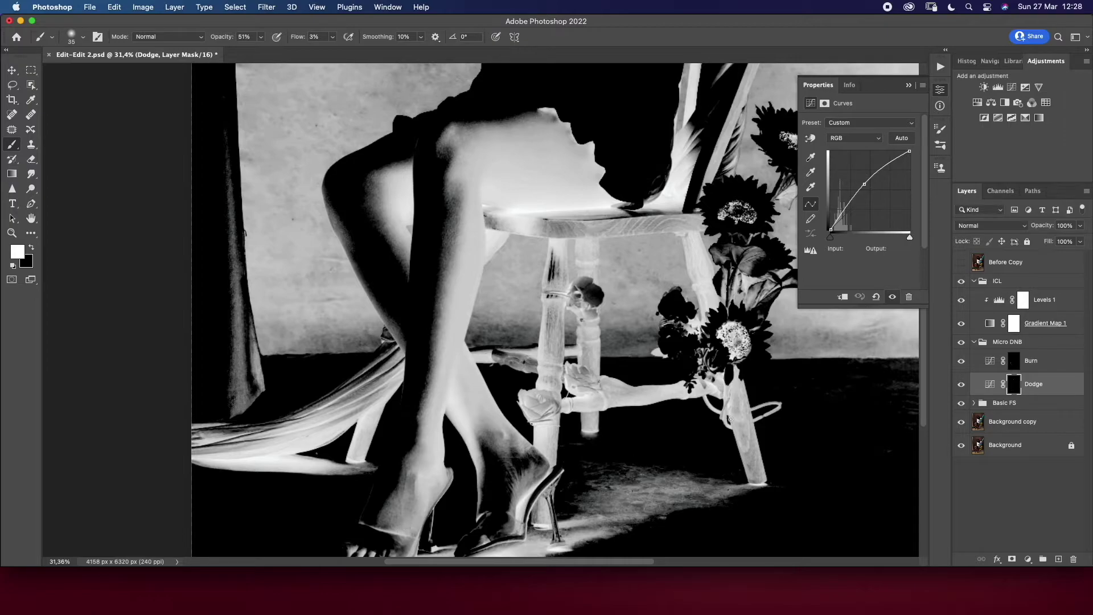
{"action": "left_click", "coordinate": [961, 281]}
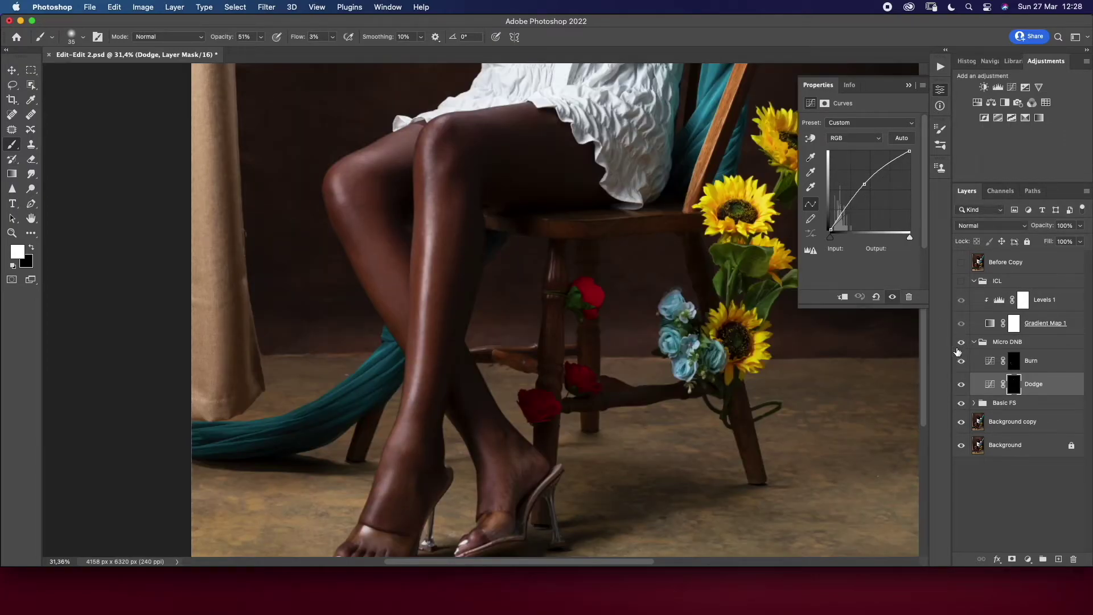
Show the ICL check view and set the Levels 1 black input to 63
{"action": "left_click", "coordinate": [961, 281]}
{"action": "left_click", "coordinate": [1000, 301]}
{"action": "left_click_drag", "start_coordinate": [893, 206], "coordinate": [845, 206]}
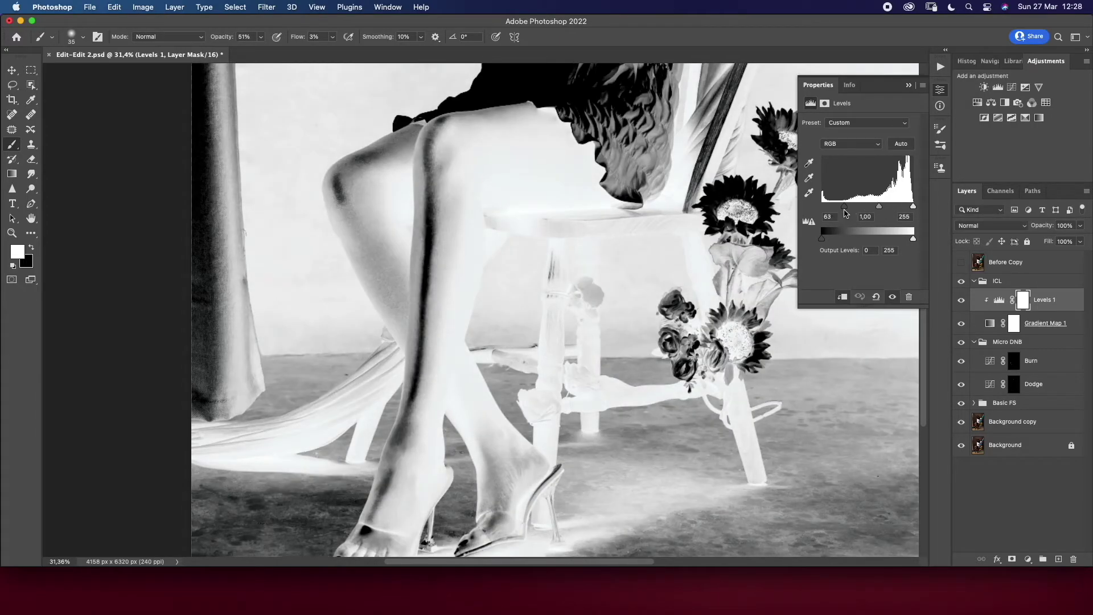
Dodge and burn the legs at brush sizes 30–35, hiding the ICL view to check colour
{"action": "left_click", "coordinate": [1031, 362]}
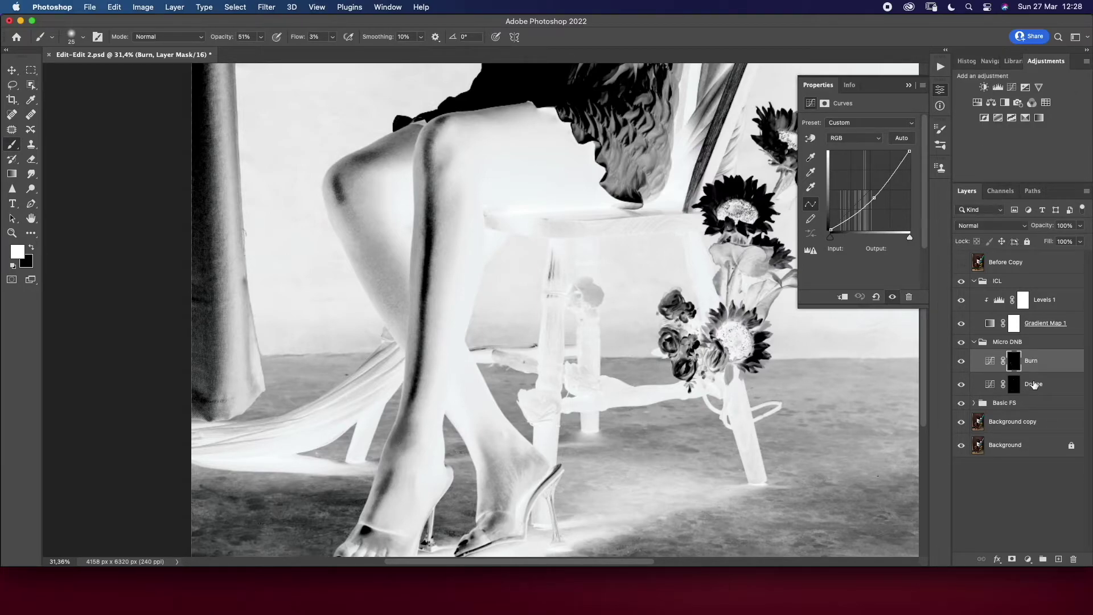
{"action": "key", "text": "bracketright"}
{"action": "key", "text": "alt+bracketleft"}
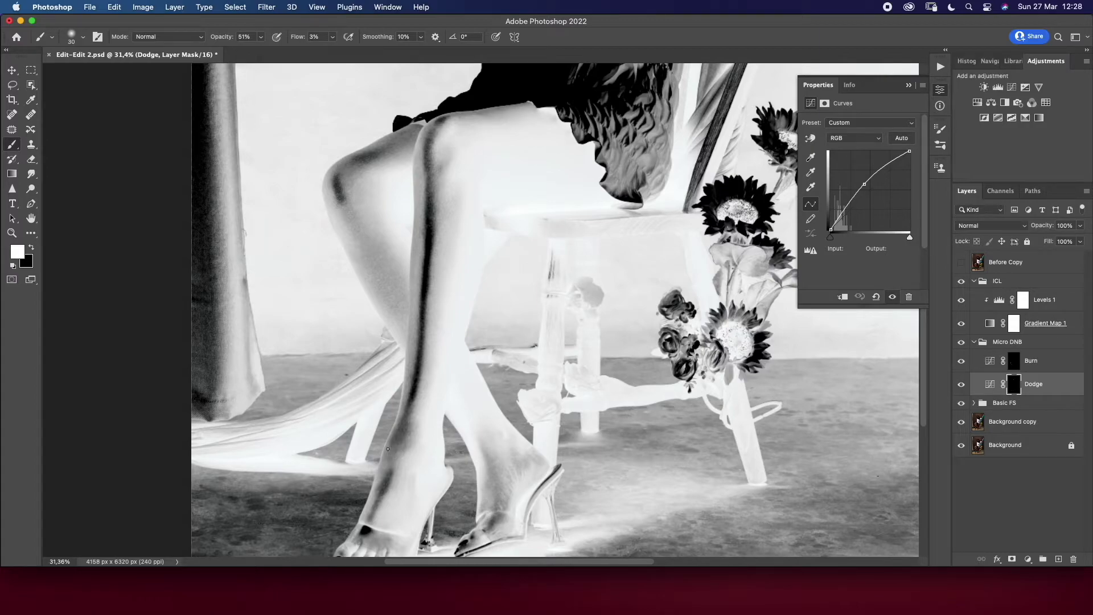
{"action": "key", "text": "bracketright"}
{"action": "left_click", "coordinate": [961, 281]}
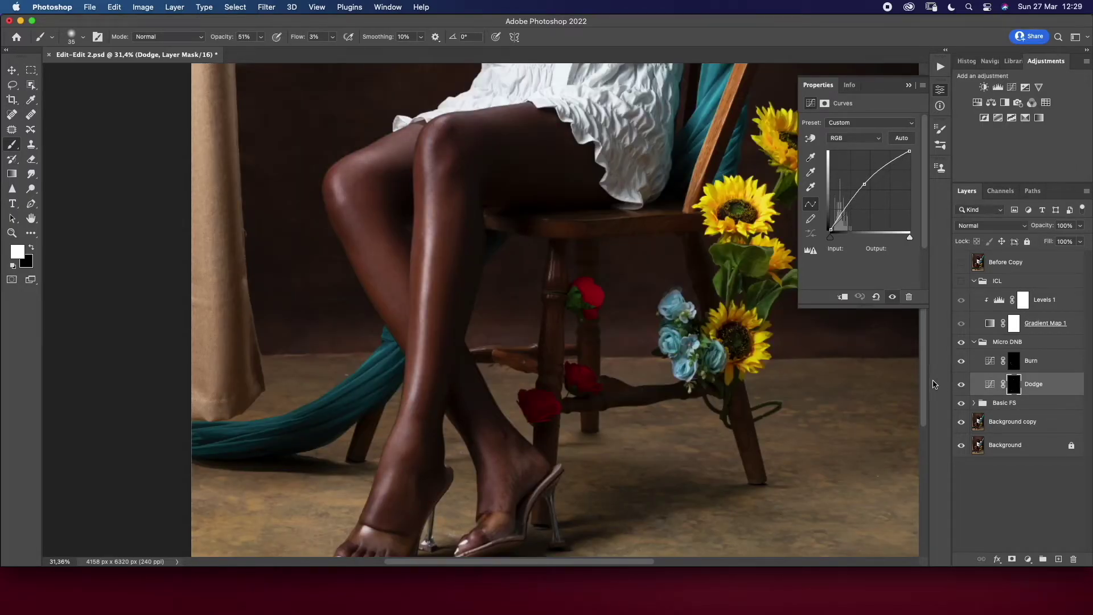
{"action": "key", "text": "bracketleft"}
{"action": "key", "text": "bracketleft"}
Burn and dodge the thigh and knee with a brush around 30, then show the ICL check view
{"action": "left_click", "coordinate": [1032, 361]}
{"action": "key", "text": "bracketright"}
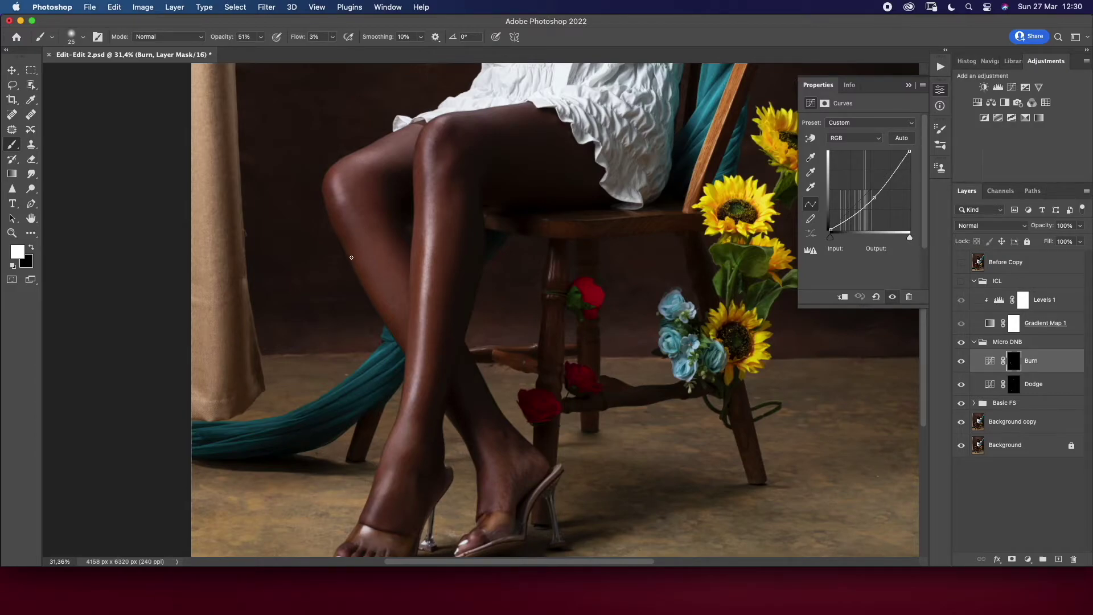
{"action": "key", "text": "bracketright"}
{"action": "key", "text": "alt+bracketleft"}
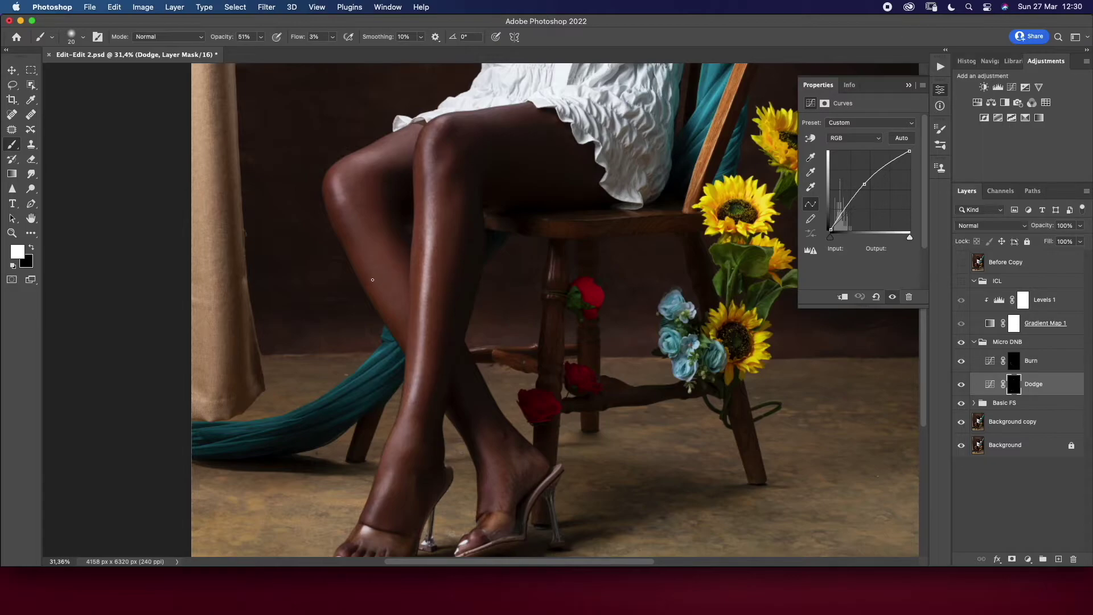
{"action": "key", "text": "bracketright"}
{"action": "left_click", "coordinate": [1034, 361]}
{"action": "key", "text": "bracketright"}
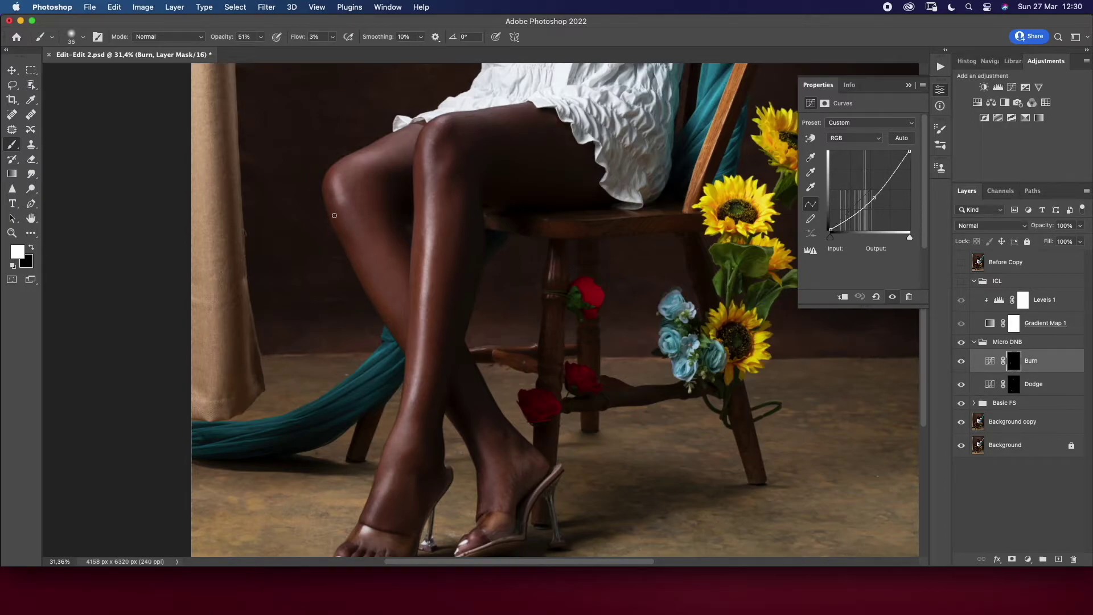
{"action": "left_click", "coordinate": [962, 281]}
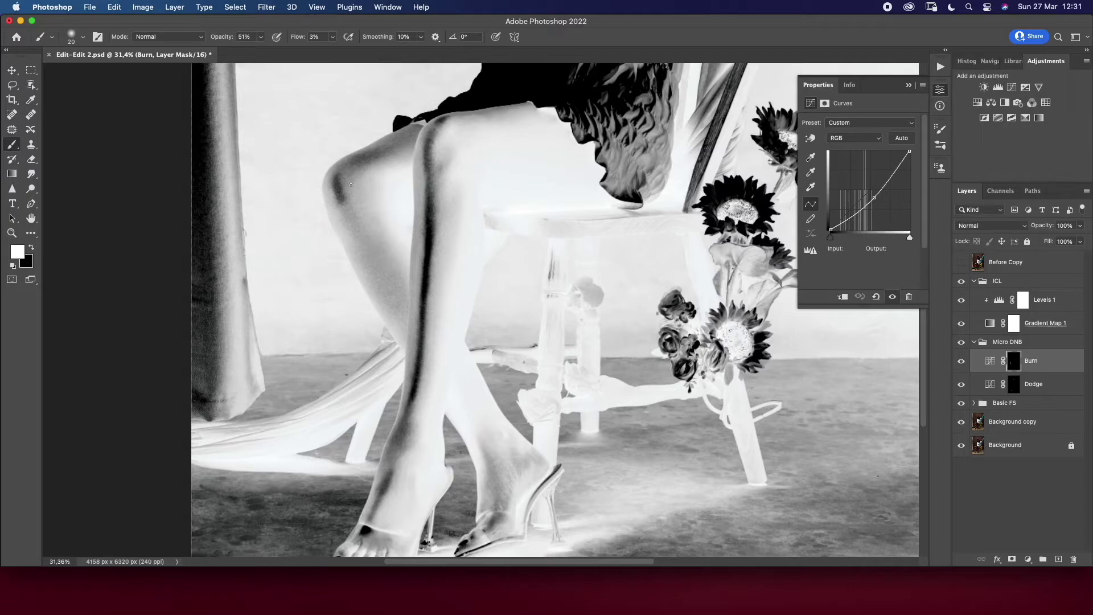
Burn a small spot on the knee, hide the ICL view, and toggle Burn to compare
{"action": "key", "text": "alt+bracketleft"}
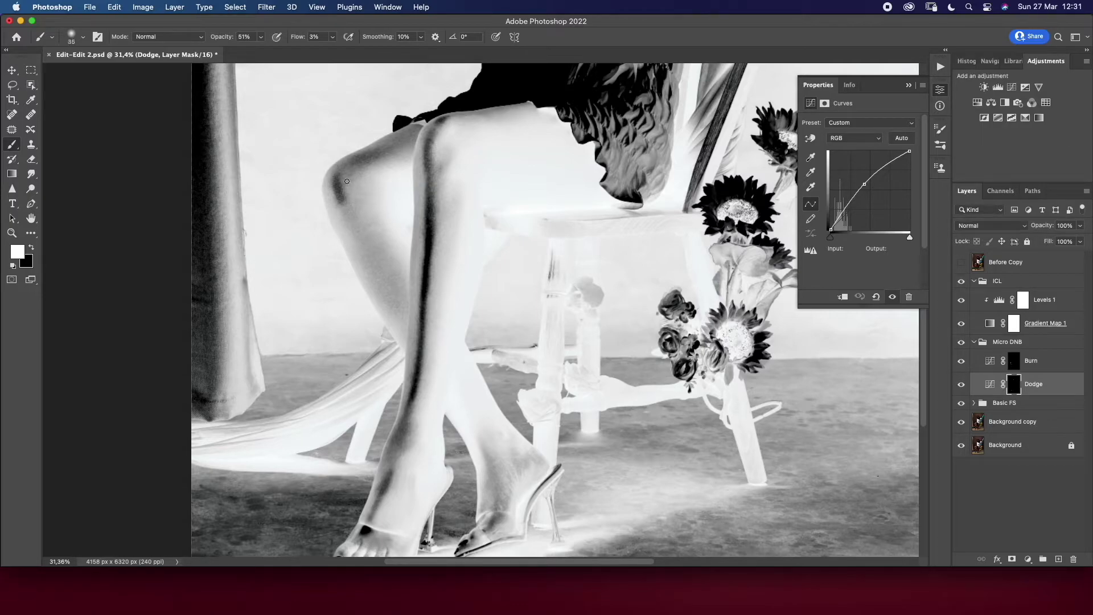
{"action": "left_click", "coordinate": [1048, 363]}
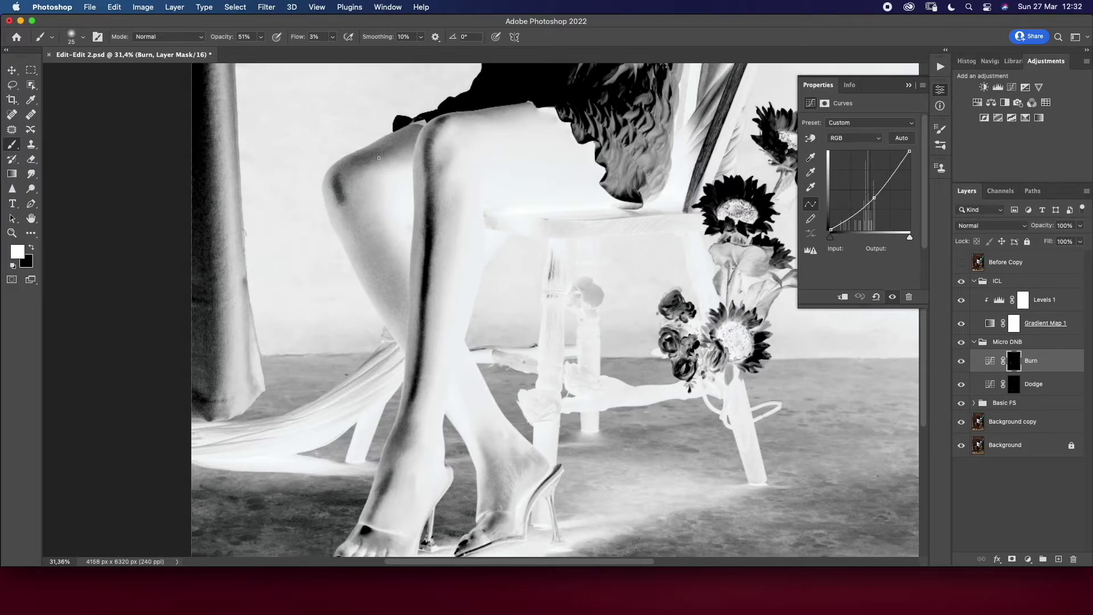
{"action": "left_click", "coordinate": [388, 150]}
{"action": "left_click", "coordinate": [962, 281]}
{"action": "left_click", "coordinate": [961, 361]}
{"action": "left_click", "coordinate": [1028, 386]}
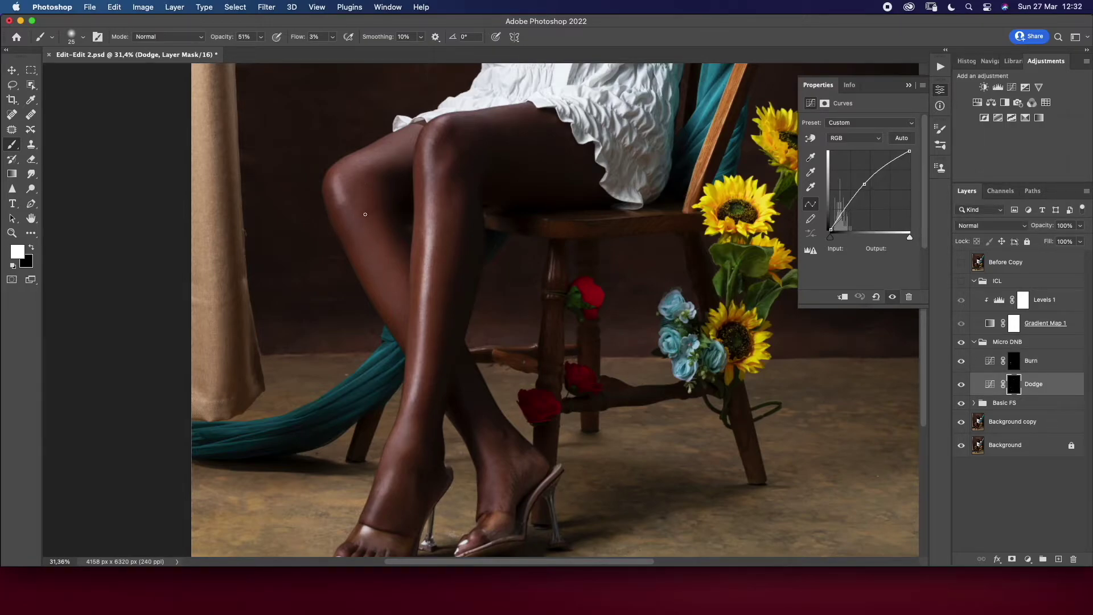
{"action": "left_click", "coordinate": [1008, 342]}
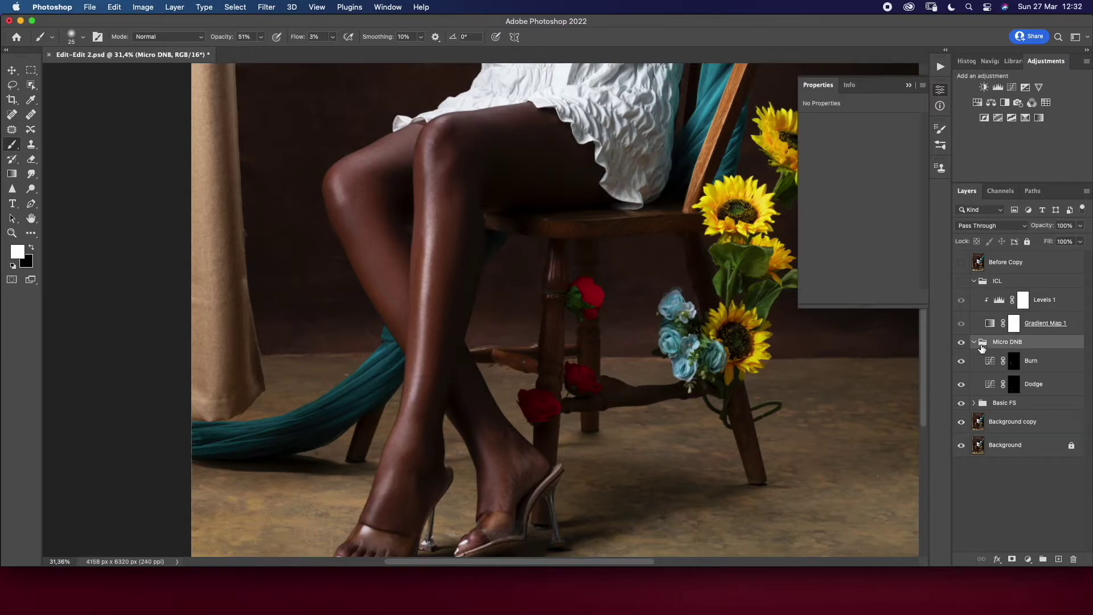
Collapse Micro DNB, compare Basic FS on/off, zoom to the face, and stamp visible layers
{"action": "left_click", "coordinate": [974, 341]}
{"action": "left_click", "coordinate": [12, 234]}
{"action": "left_click", "coordinate": [403, 324], "text": "alt"}
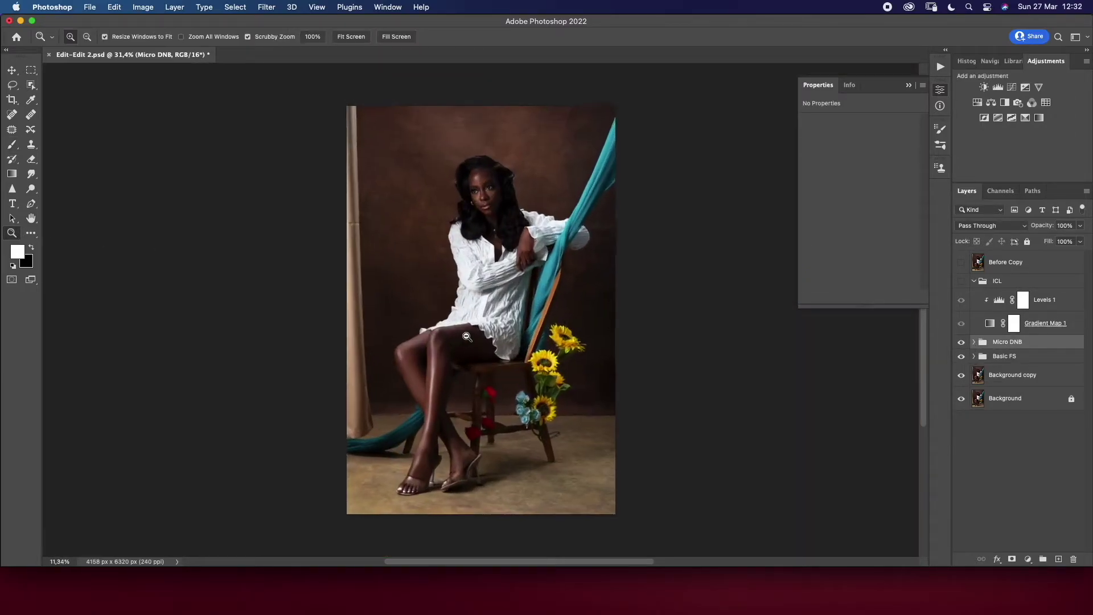
{"action": "scroll", "coordinate": [474, 342], "scroll_direction": "down", "scroll_amount": 2}
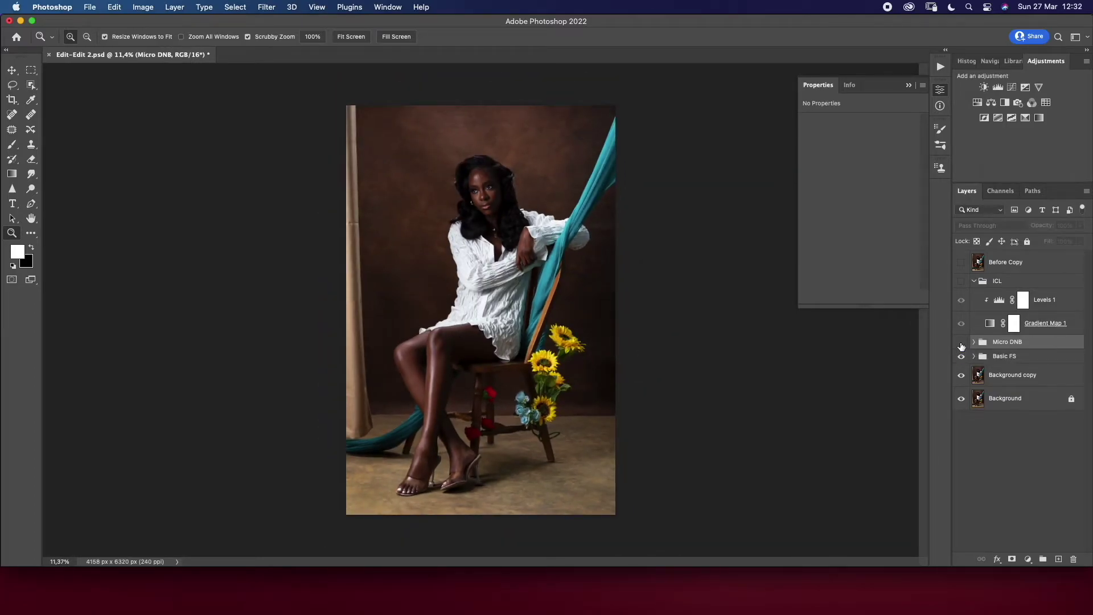
{"action": "left_click", "coordinate": [962, 358]}
{"action": "left_click", "coordinate": [962, 359]}
{"action": "left_click_drag", "start_coordinate": [522, 216], "coordinate": [569, 201]}
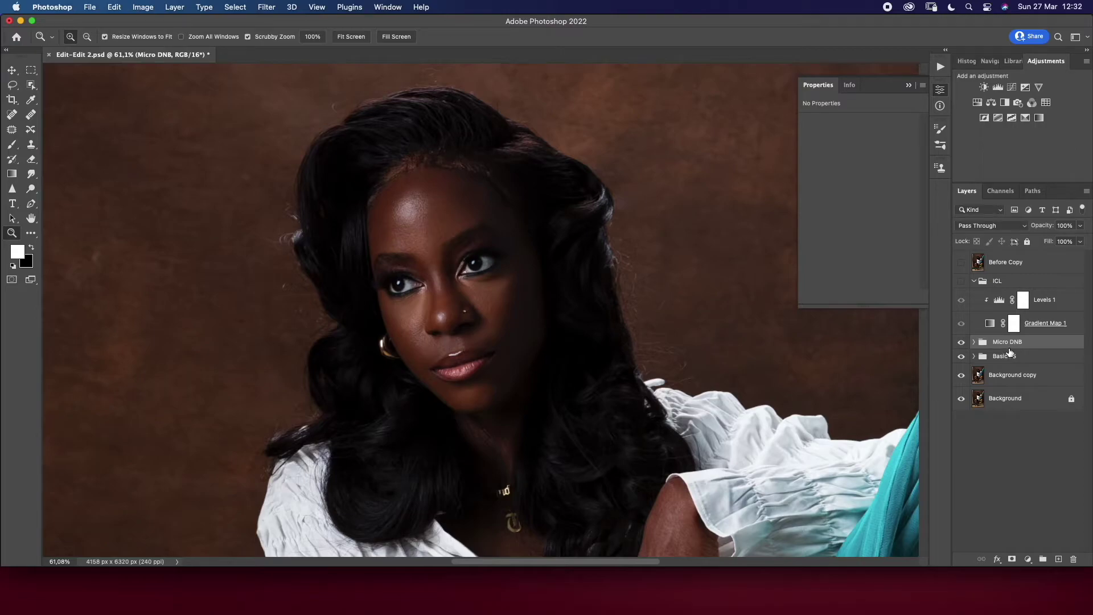
{"action": "key", "text": "super+alt+shift+e"}
Duplicate the merged layer twice, naming the copies High F and Low F
{"action": "key", "text": "super+alt+j"}
{"action": "key", "text": "Return"}
{"action": "key", "text": "super+alt+j"}
{"action": "key", "text": "BackSpace"}
{"action": "type", "text": "High F"}
{"action": "left_click", "coordinate": [1020, 373]}
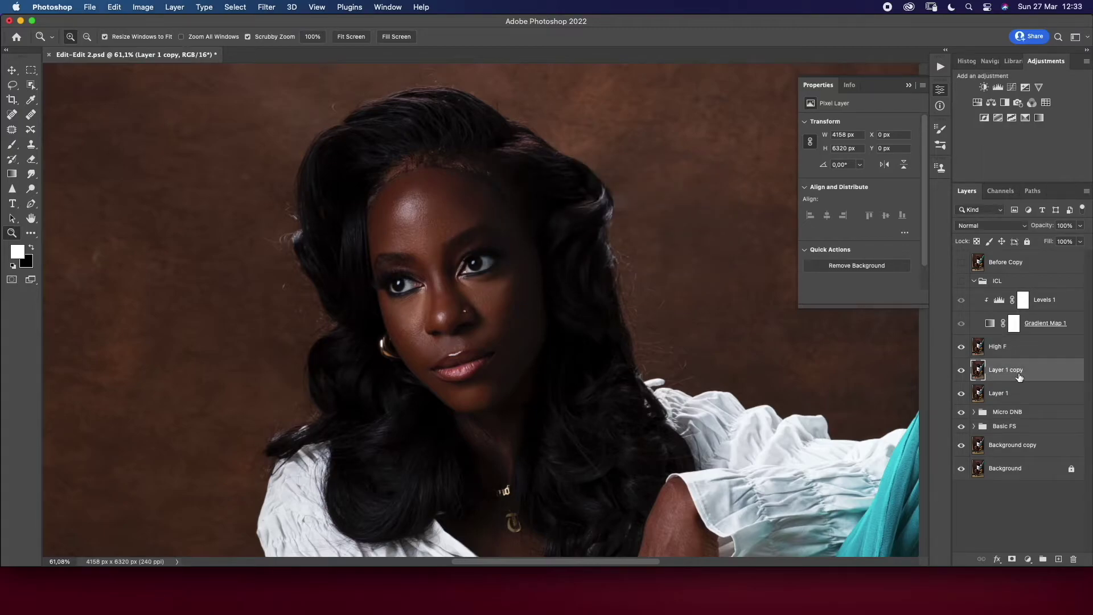
{"action": "key", "text": "super+shift+n"}
{"action": "key", "text": "BackSpace"}
{"action": "type", "text": "Low F"}
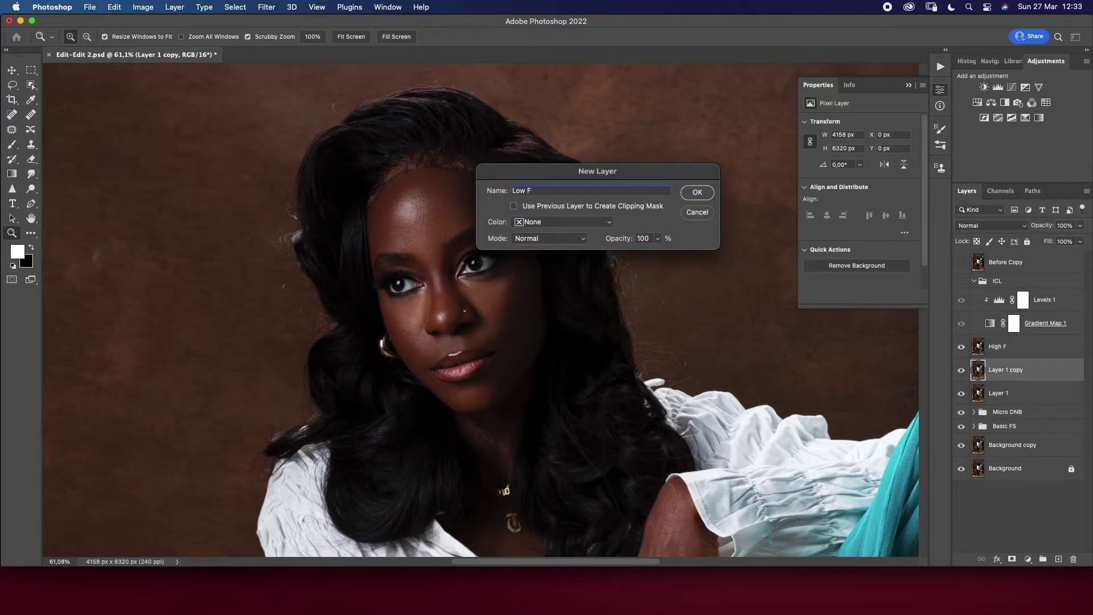
{"action": "key", "text": "Return"}
Apply a 6-pixel Gaussian Blur to Low F, then show and select High F
{"action": "left_click", "coordinate": [961, 346]}
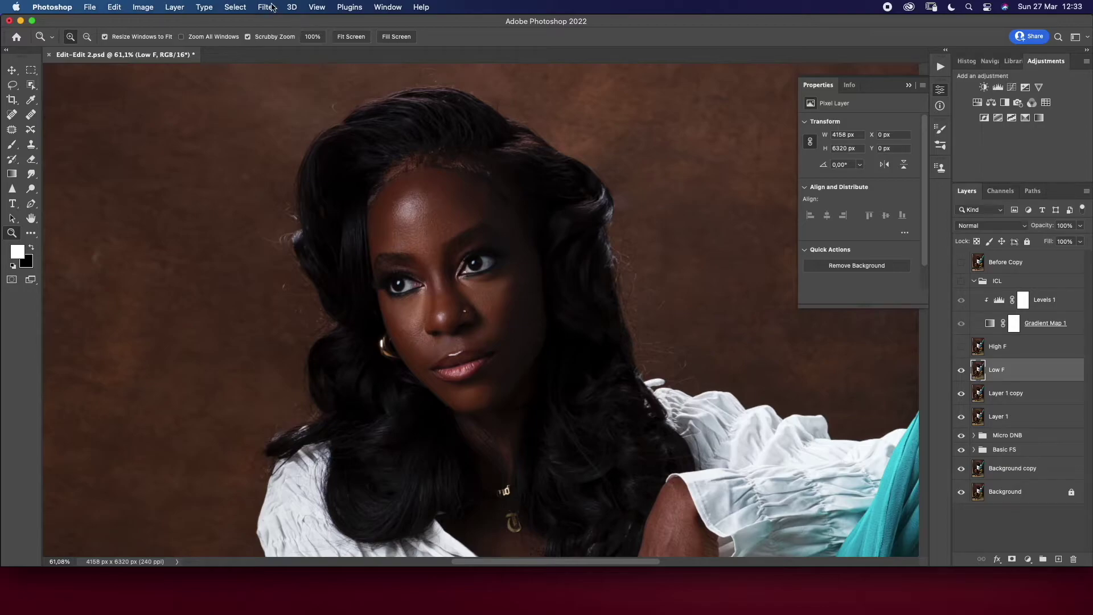
{"action": "left_click", "coordinate": [267, 7]}
{"action": "left_click", "coordinate": [456, 194]}
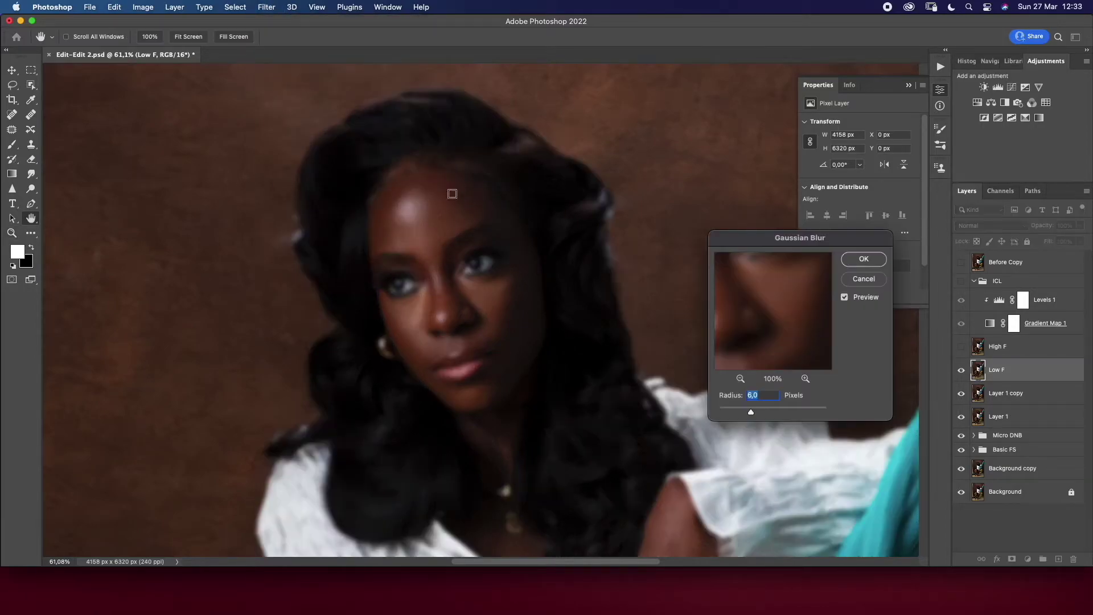
{"action": "left_click", "coordinate": [741, 379]}
{"action": "left_click", "coordinate": [741, 379]}
{"action": "left_click", "coordinate": [741, 379]}
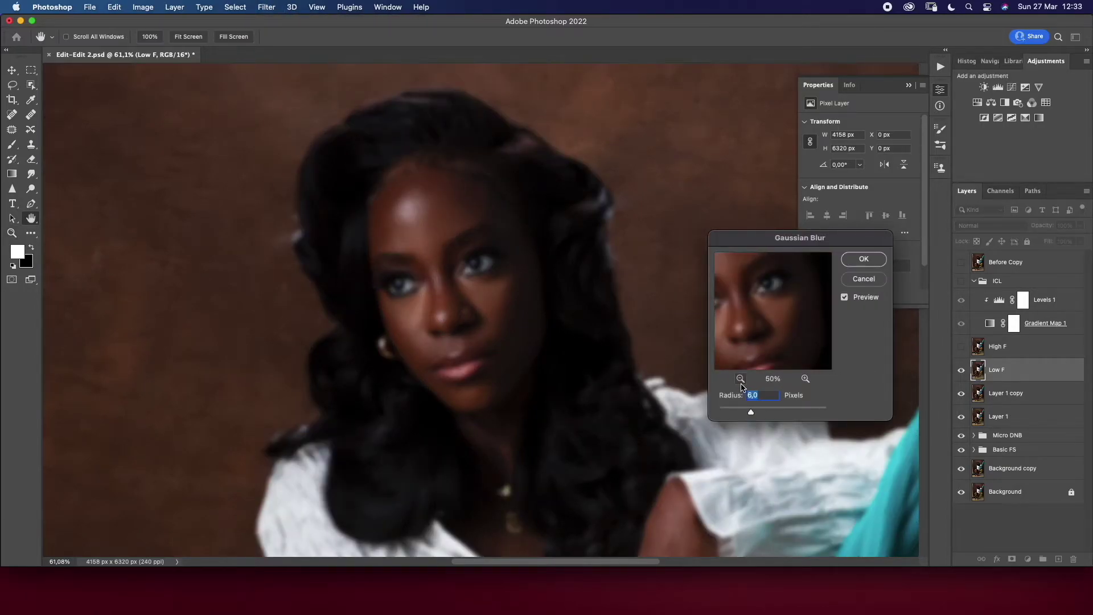
{"action": "left_click", "coordinate": [864, 261]}
{"action": "left_click", "coordinate": [994, 347]}
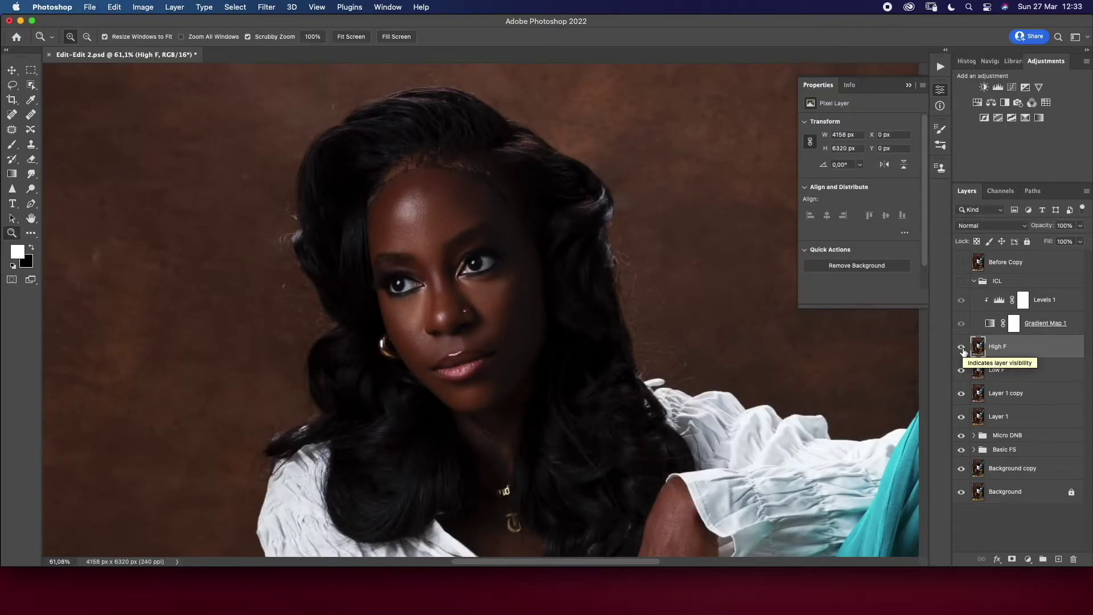
{"action": "left_click", "coordinate": [143, 7]}
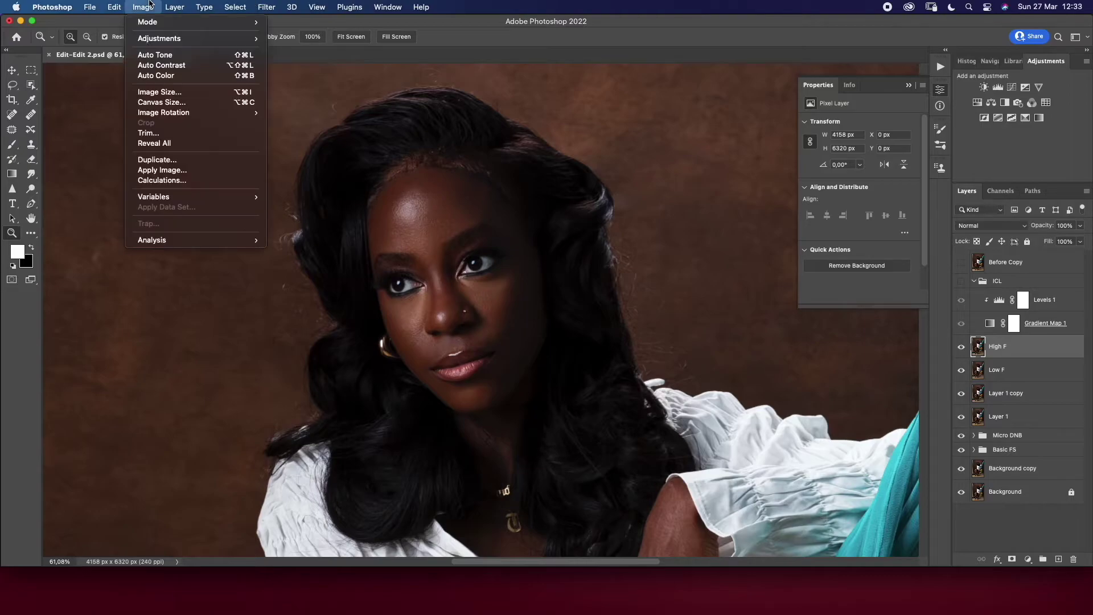
Apply Image on High F subtracting Low F, and set High F to Linear Light
{"action": "left_click", "coordinate": [172, 171]}
{"action": "left_click", "coordinate": [454, 286]}
{"action": "left_click", "coordinate": [461, 350]}
{"action": "left_click", "coordinate": [583, 275]}
{"action": "key", "text": "z"}
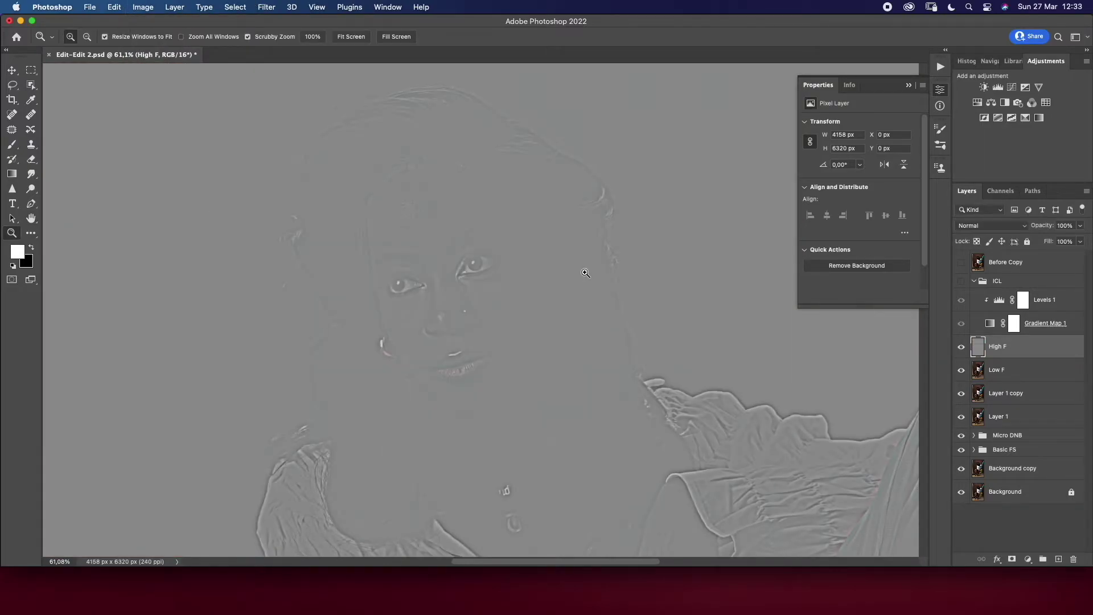
{"action": "left_click", "coordinate": [991, 225]}
{"action": "left_click", "coordinate": [979, 417]}
Duplicate High F and Low F, clip each copy to its original, and group all four
{"action": "key", "text": "super+alt+j"}
{"action": "key", "text": "Return"}
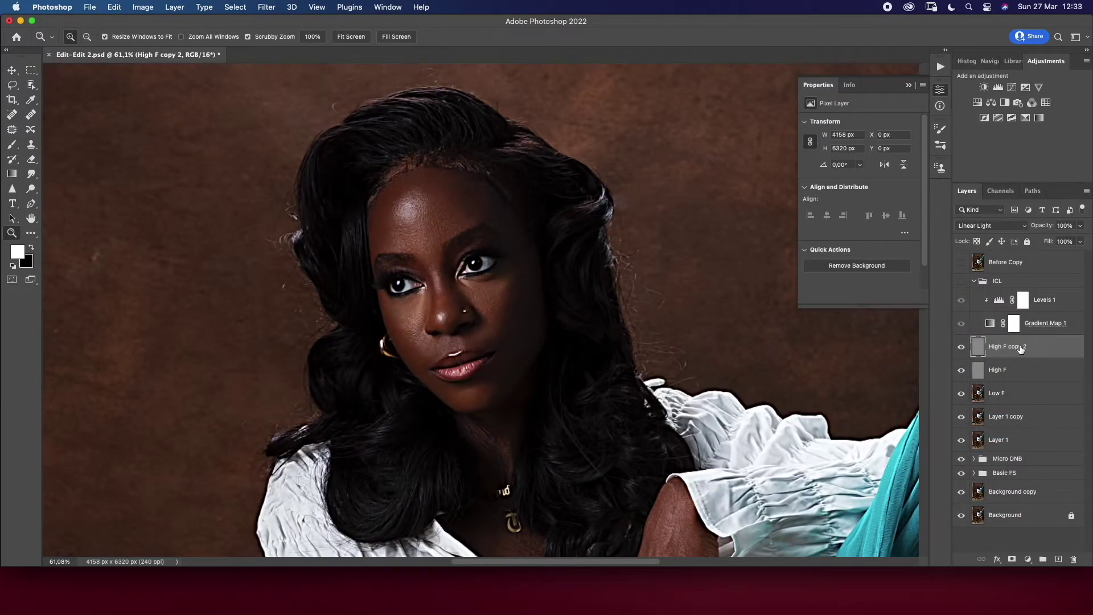
{"action": "left_click", "coordinate": [1025, 359], "text": "alt"}
{"action": "left_click", "coordinate": [1013, 393]}
{"action": "key", "text": "super+alt+j"}
{"action": "key", "text": "Return"}
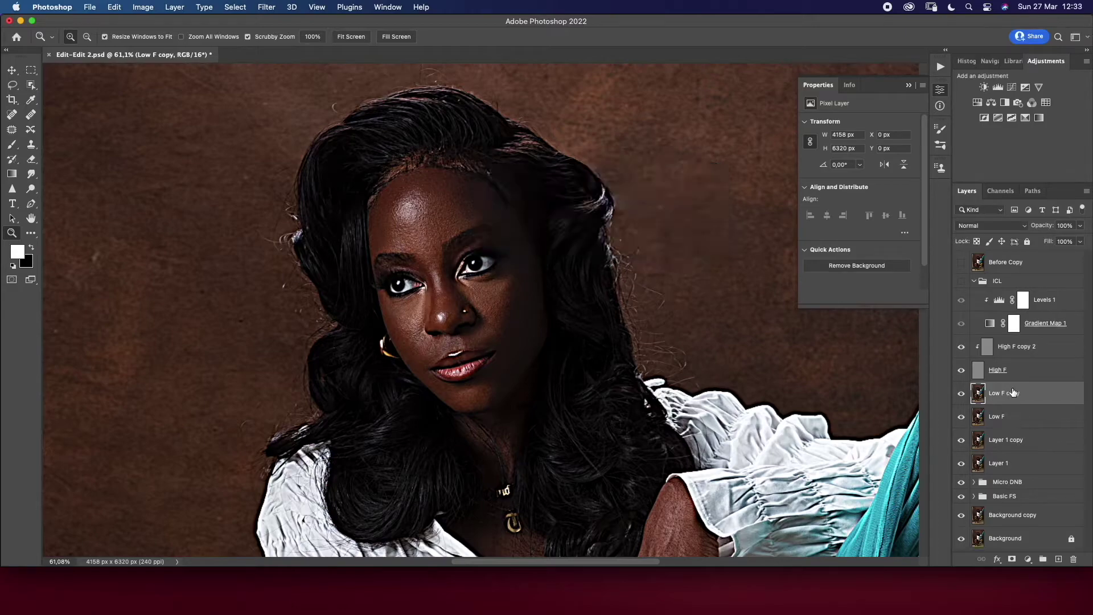
{"action": "left_click", "coordinate": [1019, 405], "text": "alt"}
{"action": "left_click", "coordinate": [1027, 370], "text": "shift"}
{"action": "left_click", "coordinate": [1030, 348], "text": "shift"}
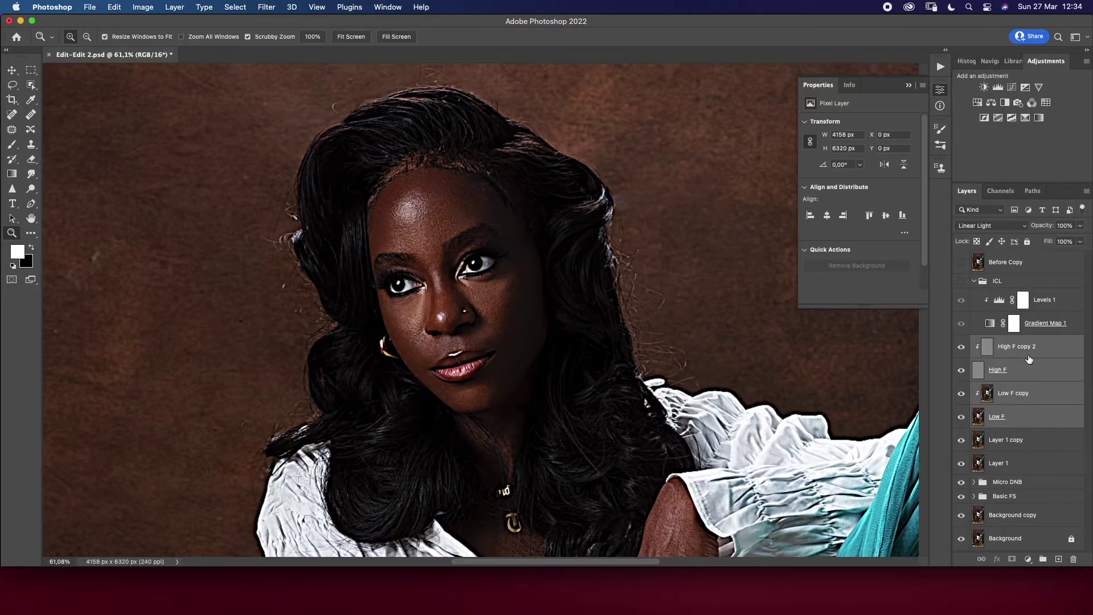
{"action": "key", "text": "super+g"}
Name the group 'Advanced FS', expand it, and select High F copy 2
{"action": "double_click", "coordinate": [1007, 342]}
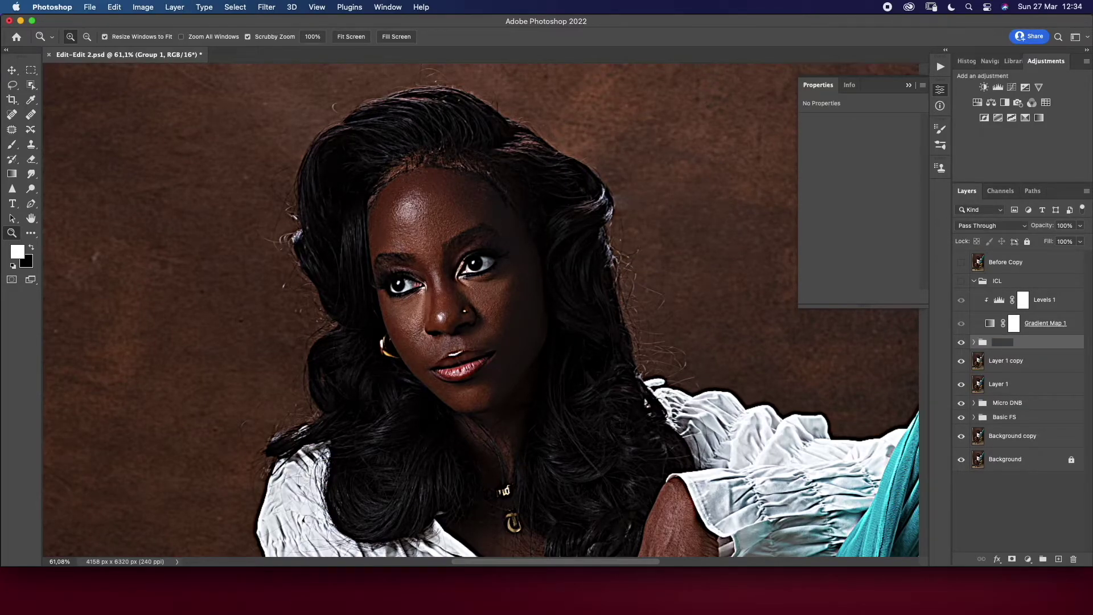
{"action": "type", "text": "Advaced"}
{"action": "key", "text": "BackSpace"}
{"action": "key", "text": "BackSpace"}
{"action": "key", "text": "BackSpace"}
{"action": "type", "text": "nced FS"}
{"action": "key", "text": "Return"}
{"action": "left_click", "coordinate": [974, 342]}
{"action": "left_click", "coordinate": [1037, 367]}
{"action": "left_click_drag", "start_coordinate": [387, 208], "coordinate": [432, 238]}
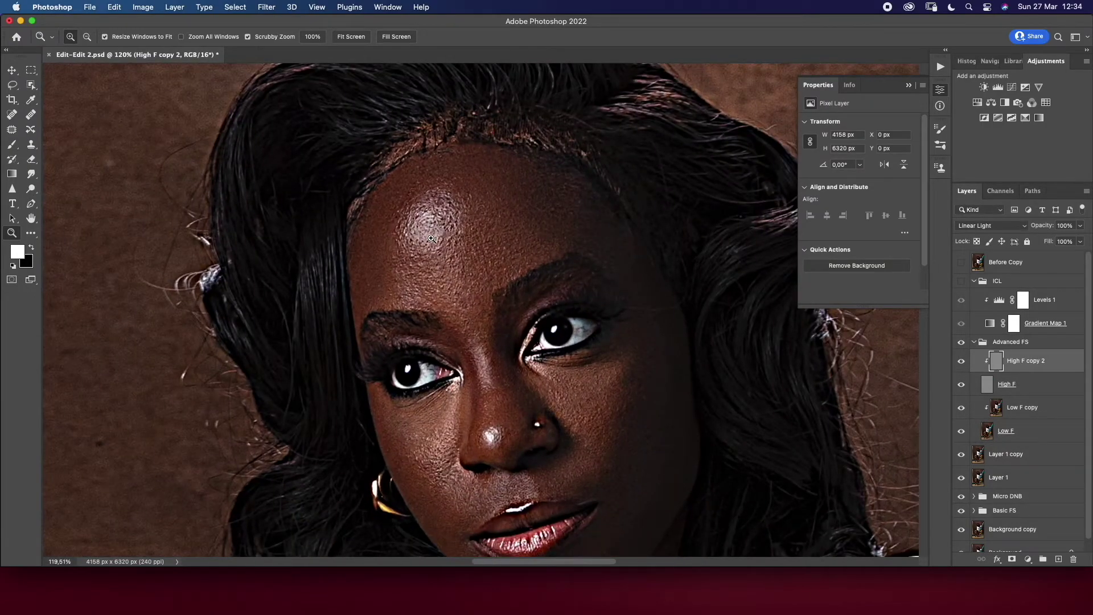
Switch to the Clone Stamp with a smaller brush and zoom in on the eyes and brow
{"action": "key", "text": "s"}
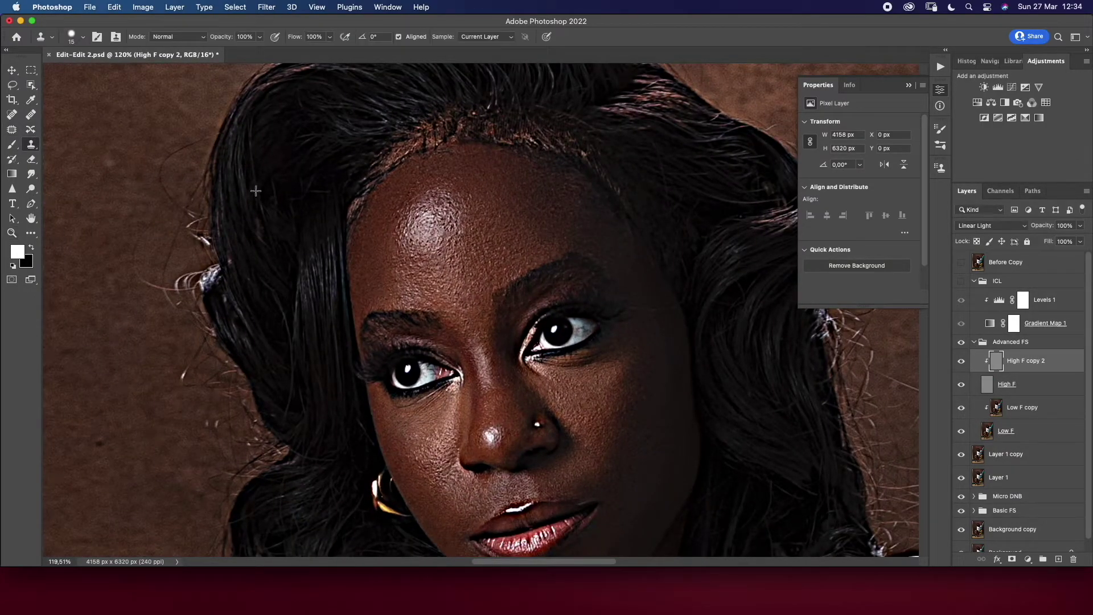
{"action": "key", "text": "bracketleft"}
{"action": "key", "text": "bracketleft"}
{"action": "key", "text": "bracketleft"}
{"action": "key", "text": "z"}
{"action": "left_click_drag", "start_coordinate": [613, 416], "coordinate": [683, 416]}
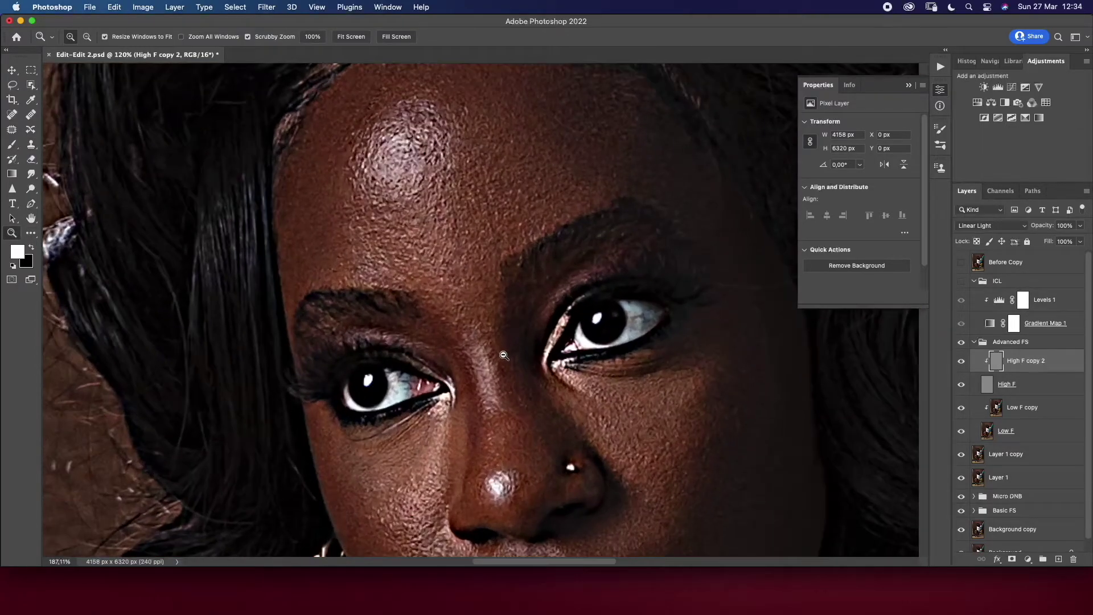
{"action": "left_click", "coordinate": [31, 144]}
{"action": "key", "text": "bracketleft"}
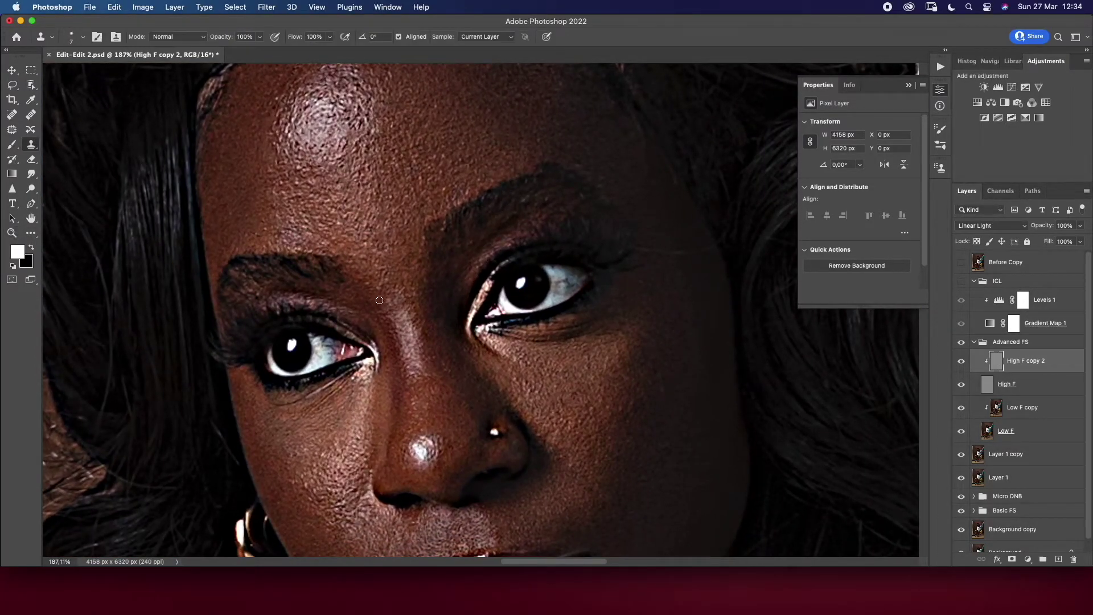
{"action": "key", "text": "bracketleft"}
Sample clean skin and clone texture onto the brow and left forehead
{"action": "left_click", "coordinate": [390, 258], "text": "alt"}
{"action": "mouse_move", "coordinate": [371, 255]}
{"action": "left_mouse_down"}
{"action": "mouse_move", "coordinate": [375, 232]}
{"action": "mouse_move", "coordinate": [406, 239]}
{"action": "left_mouse_up"}
{"action": "left_click_drag", "start_coordinate": [426, 203], "coordinate": [469, 164]}
{"action": "left_click_drag", "start_coordinate": [372, 236], "coordinate": [358, 226]}
{"action": "left_click_drag", "start_coordinate": [367, 150], "coordinate": [358, 118]}
{"action": "left_click", "coordinate": [255, 234]}
{"action": "left_click_drag", "start_coordinate": [265, 230], "coordinate": [262, 220]}
{"action": "mouse_move", "coordinate": [263, 168]}
{"action": "left_mouse_down"}
{"action": "mouse_move", "coordinate": [229, 207]}
{"action": "mouse_move", "coordinate": [242, 177]}
{"action": "mouse_move", "coordinate": [227, 164]}
{"action": "mouse_move", "coordinate": [202, 170]}
{"action": "mouse_move", "coordinate": [211, 184]}
{"action": "mouse_move", "coordinate": [308, 163]}
{"action": "mouse_move", "coordinate": [297, 185]}
{"action": "left_mouse_up"}
Resample nearby skin and clone texture over the forehead highlight
{"action": "left_click", "coordinate": [228, 199], "text": "alt"}
{"action": "mouse_move", "coordinate": [311, 114]}
{"action": "left_mouse_down"}
{"action": "mouse_move", "coordinate": [240, 118]}
{"action": "mouse_move", "coordinate": [221, 107]}
{"action": "mouse_move", "coordinate": [220, 145]}
{"action": "left_mouse_up"}
{"action": "scroll", "coordinate": [243, 126], "scroll_direction": "up", "scroll_amount": 3}
{"action": "left_click", "coordinate": [286, 129], "text": "alt"}
{"action": "left_click", "coordinate": [291, 149]}
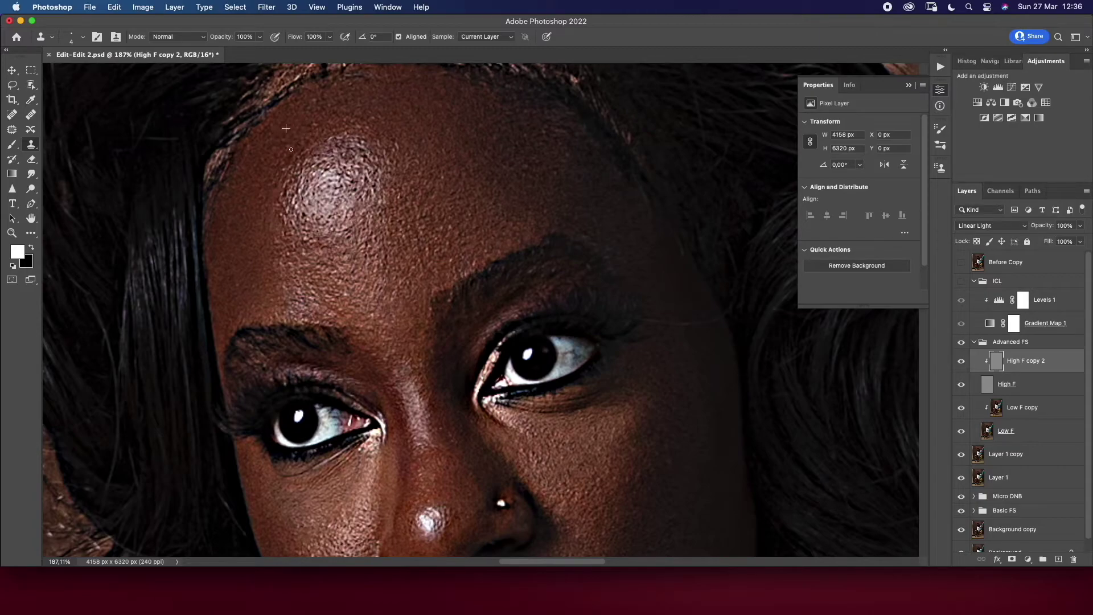
Clone skin texture across the forehead and along the hairline on High F copy 2
{"action": "mouse_move", "coordinate": [286, 149]}
{"action": "left_mouse_down"}
{"action": "mouse_move", "coordinate": [276, 165]}
{"action": "mouse_move", "coordinate": [284, 171]}
{"action": "left_mouse_up"}
{"action": "mouse_move", "coordinate": [312, 114]}
{"action": "left_mouse_down"}
{"action": "mouse_move", "coordinate": [319, 101]}
{"action": "mouse_move", "coordinate": [402, 122]}
{"action": "mouse_move", "coordinate": [396, 110]}
{"action": "left_mouse_up"}
{"action": "mouse_move", "coordinate": [246, 148]}
{"action": "left_mouse_down"}
{"action": "mouse_move", "coordinate": [253, 143]}
{"action": "mouse_move", "coordinate": [224, 188]}
{"action": "left_mouse_up"}
{"action": "left_click_drag", "start_coordinate": [227, 178], "coordinate": [231, 181]}
Resample nearby skin sources and clone more texture over the forehead
{"action": "left_click", "coordinate": [505, 190], "text": "alt"}
{"action": "left_click_drag", "start_coordinate": [506, 205], "coordinate": [494, 201]}
{"action": "left_click", "coordinate": [560, 187], "text": "alt"}
{"action": "left_click_drag", "start_coordinate": [556, 173], "coordinate": [505, 178]}
{"action": "left_click", "coordinate": [450, 135], "text": "alt"}
{"action": "left_click_drag", "start_coordinate": [479, 119], "coordinate": [482, 109]}
Set a fresh clone source and dab texture over the remaining forehead patches
{"action": "left_click", "coordinate": [538, 164]}
{"action": "left_click_drag", "start_coordinate": [541, 202], "coordinate": [591, 231]}
{"action": "left_click", "coordinate": [581, 177]}
{"action": "left_click_drag", "start_coordinate": [597, 183], "coordinate": [586, 165]}
{"action": "left_click", "coordinate": [637, 238], "text": "alt"}
{"action": "left_click", "coordinate": [543, 142]}
{"action": "left_click", "coordinate": [520, 146]}
{"action": "left_click", "coordinate": [551, 141]}
Clone skin texture along the brow, between the eyes and down the nose bridge
{"action": "left_click", "coordinate": [290, 294], "text": "alt"}
{"action": "left_click", "coordinate": [334, 315], "text": "alt"}
{"action": "left_click", "coordinate": [392, 338], "text": "alt"}
{"action": "left_click_drag", "start_coordinate": [372, 355], "coordinate": [410, 354]}
{"action": "scroll", "coordinate": [407, 302], "scroll_direction": "down", "scroll_amount": 5}
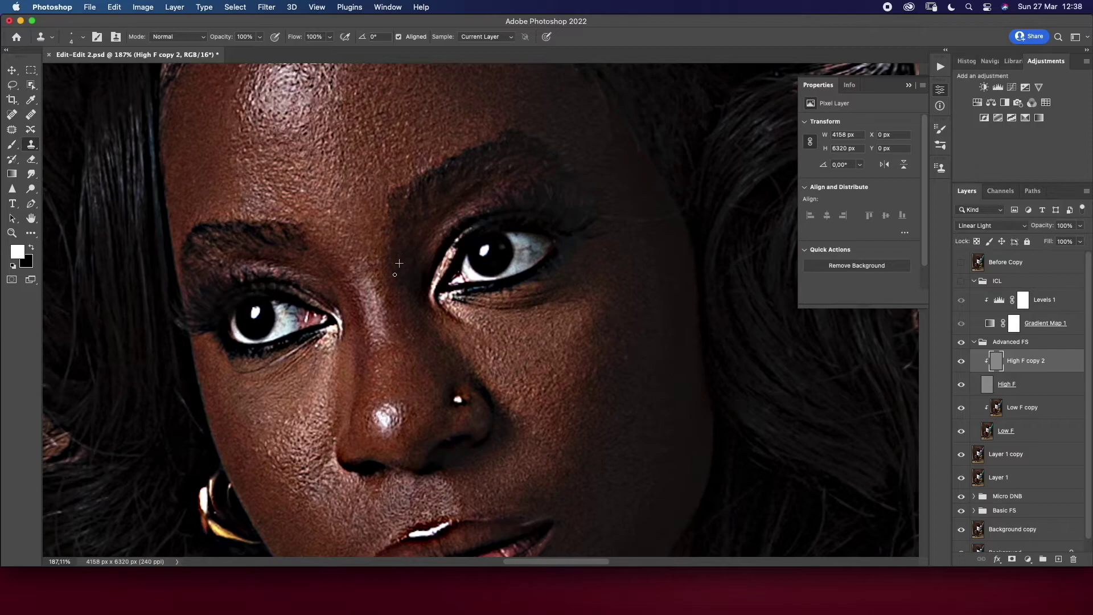
{"action": "mouse_move", "coordinate": [382, 257]}
{"action": "left_mouse_down"}
{"action": "mouse_move", "coordinate": [375, 229]}
{"action": "mouse_move", "coordinate": [371, 261]}
{"action": "left_mouse_up"}
{"action": "left_click_drag", "start_coordinate": [378, 257], "coordinate": [401, 356]}
{"action": "left_click", "coordinate": [401, 356], "text": "alt"}
{"action": "mouse_move", "coordinate": [423, 375]}
{"action": "left_mouse_down"}
{"action": "mouse_move", "coordinate": [414, 369]}
{"action": "mouse_move", "coordinate": [432, 370]}
{"action": "left_mouse_up"}
{"action": "left_click", "coordinate": [416, 420], "text": "alt"}
{"action": "left_click", "coordinate": [420, 410]}
Clone skin texture toward the lip corner, over the chin and under the lower lip
{"action": "scroll", "coordinate": [420, 410], "scroll_direction": "down", "scroll_amount": 5}
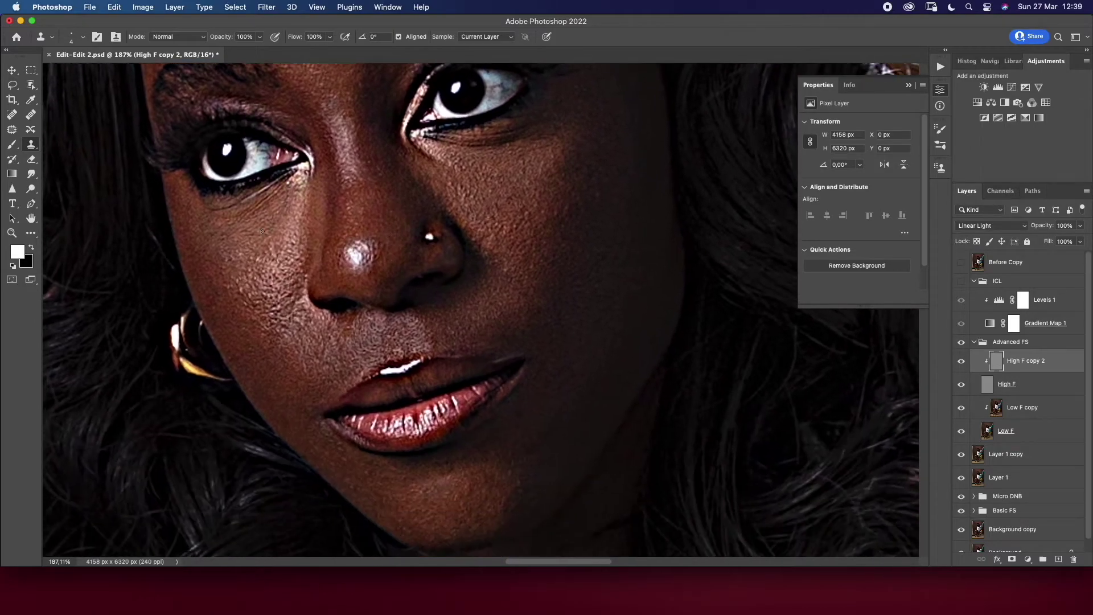
{"action": "left_click", "coordinate": [230, 240], "text": "alt"}
{"action": "scroll", "coordinate": [387, 405], "scroll_direction": "down", "scroll_amount": 3}
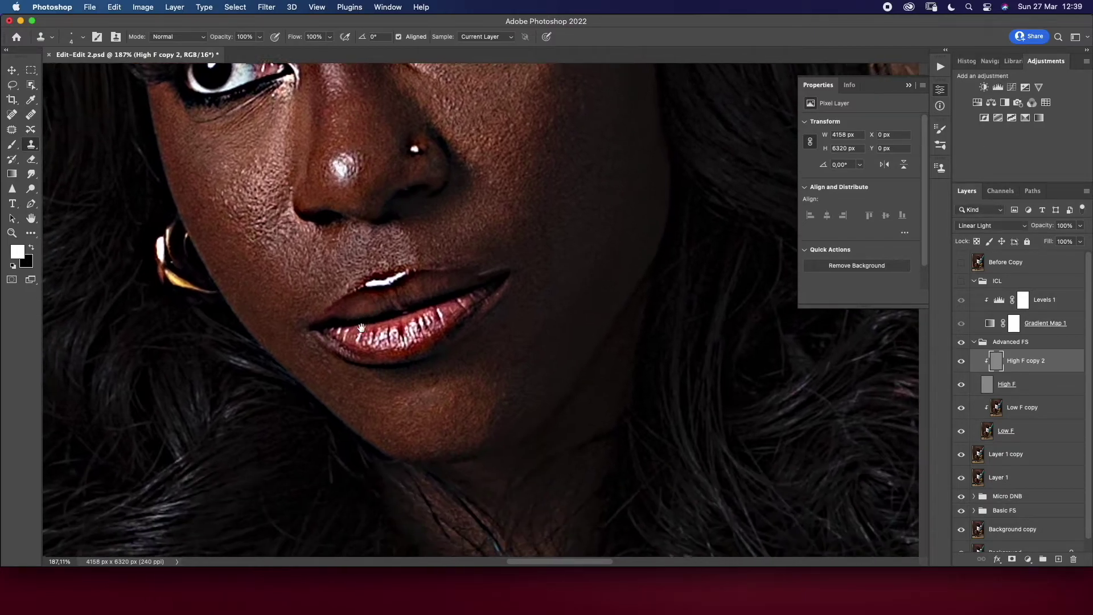
{"action": "left_click_drag", "start_coordinate": [363, 366], "coordinate": [323, 351]}
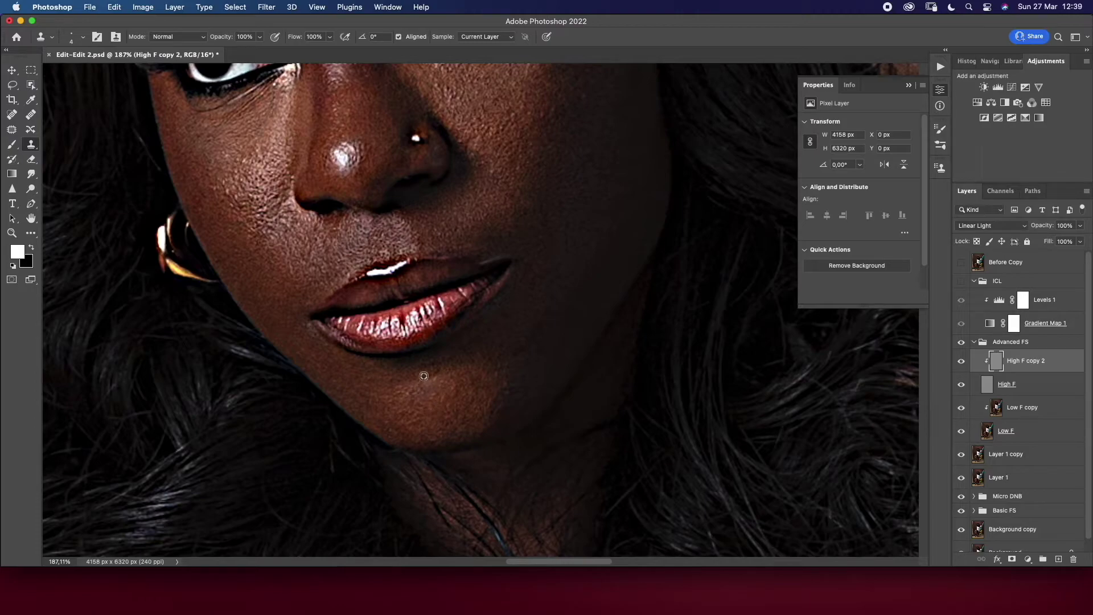
{"action": "left_click", "coordinate": [392, 382]}
{"action": "left_click", "coordinate": [353, 391], "text": "alt"}
{"action": "left_click", "coordinate": [365, 413]}
{"action": "mouse_move", "coordinate": [400, 416]}
{"action": "left_mouse_down"}
{"action": "mouse_move", "coordinate": [386, 437]}
{"action": "mouse_move", "coordinate": [456, 419]}
{"action": "mouse_move", "coordinate": [473, 399]}
{"action": "left_mouse_up"}
{"action": "left_click_drag", "start_coordinate": [464, 385], "coordinate": [453, 360]}
Clone texture along the cheek, the nose bridge and the cheek beside the nose
{"action": "left_click_drag", "start_coordinate": [481, 147], "coordinate": [489, 129]}
{"action": "scroll", "coordinate": [394, 223], "scroll_direction": "right", "scroll_amount": 8}
{"action": "scroll", "coordinate": [395, 223], "scroll_direction": "up", "scroll_amount": 4}
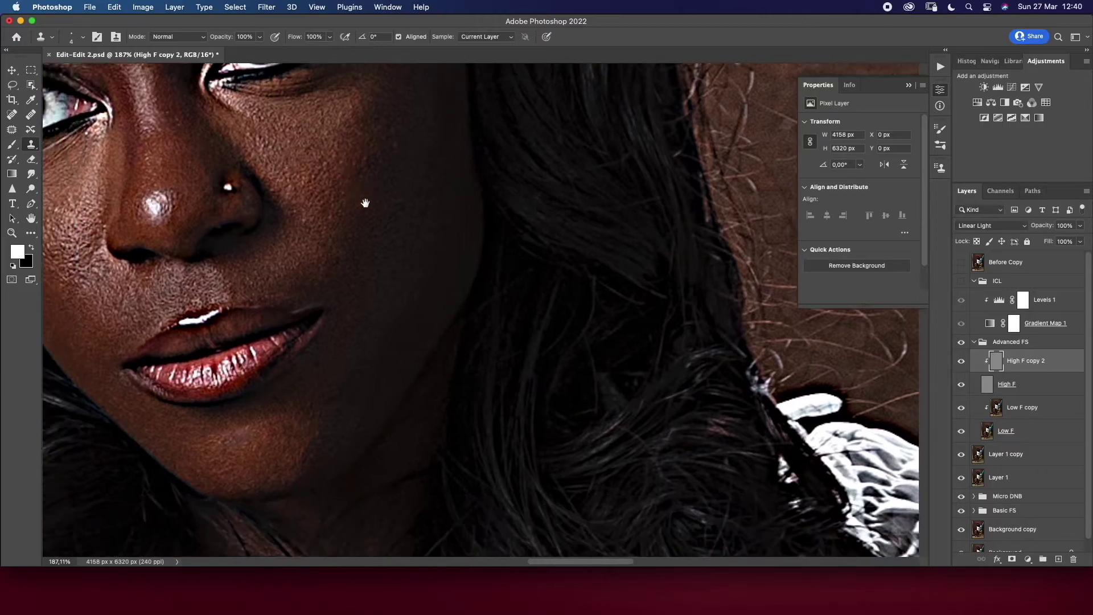
{"action": "scroll", "coordinate": [267, 239], "scroll_direction": "up", "scroll_amount": 3}
{"action": "scroll", "coordinate": [268, 239], "scroll_direction": "left", "scroll_amount": 3}
{"action": "left_click_drag", "start_coordinate": [224, 258], "coordinate": [205, 255]}
{"action": "left_click_drag", "start_coordinate": [322, 303], "coordinate": [311, 284]}
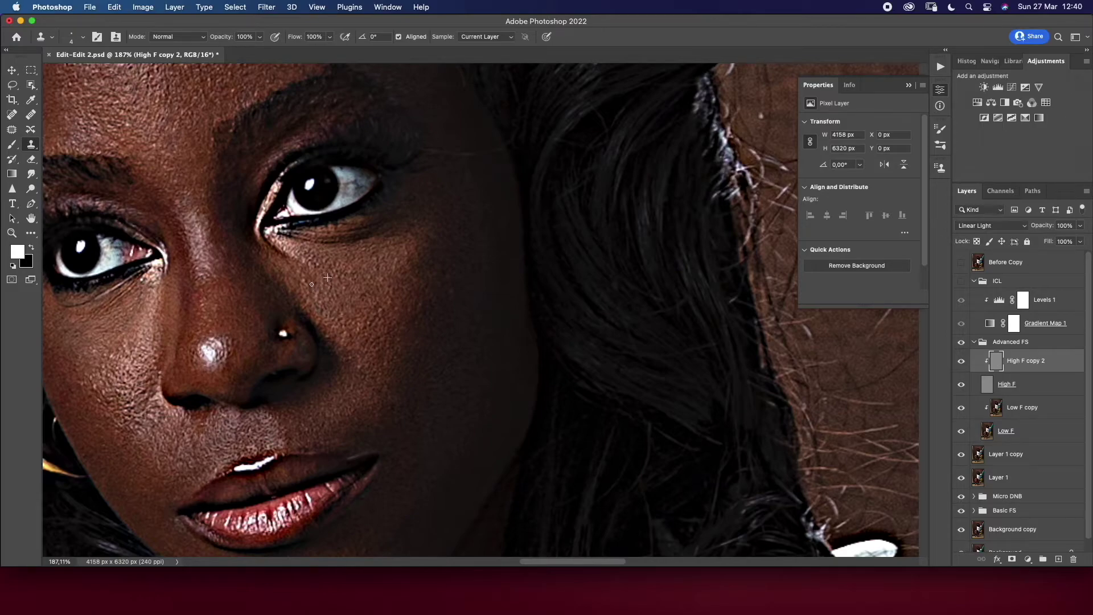
{"action": "mouse_move", "coordinate": [321, 266]}
{"action": "left_mouse_down"}
{"action": "mouse_move", "coordinate": [378, 263]}
{"action": "mouse_move", "coordinate": [399, 238]}
{"action": "left_mouse_up"}
Switch High F copy 2 from Linear Light to Normal blend mode and compare it on and off
{"action": "key", "text": "z"}
{"action": "mouse_move", "coordinate": [375, 301]}
{"action": "left_mouse_down"}
{"action": "mouse_move", "coordinate": [274, 298]}
{"action": "mouse_move", "coordinate": [387, 305]}
{"action": "left_mouse_up"}
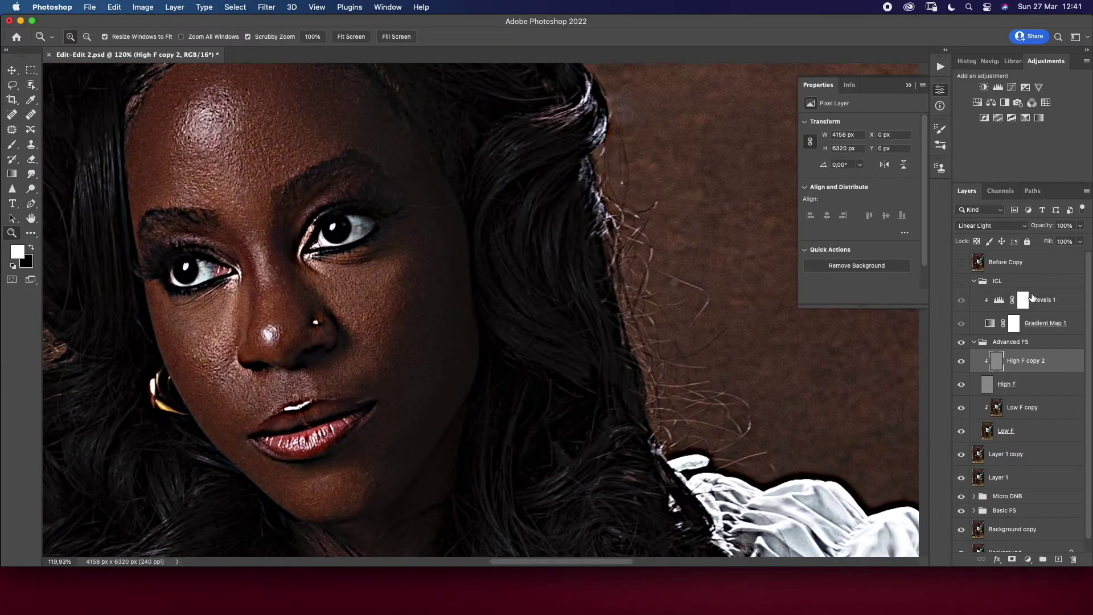
{"action": "left_click", "coordinate": [991, 225]}
{"action": "left_click", "coordinate": [970, 38]}
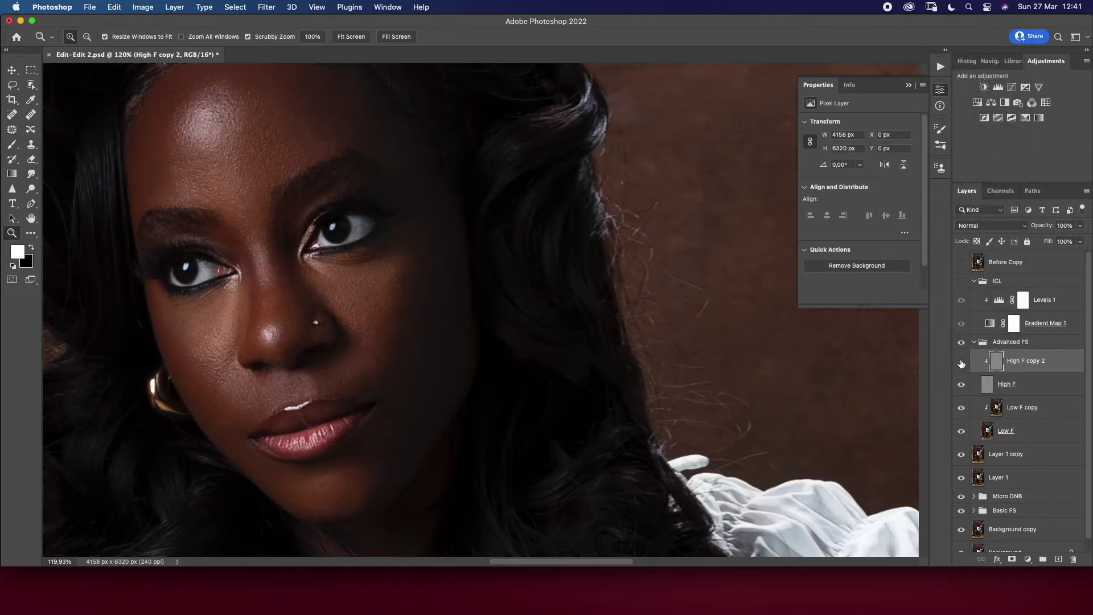
{"action": "left_click", "coordinate": [961, 361]}
Compare the Advanced FS group on and off at full view, then collapse and select it
{"action": "mouse_move", "coordinate": [356, 376]}
{"action": "left_mouse_down"}
{"action": "mouse_move", "coordinate": [385, 282]}
{"action": "mouse_move", "coordinate": [369, 415]}
{"action": "left_mouse_up"}
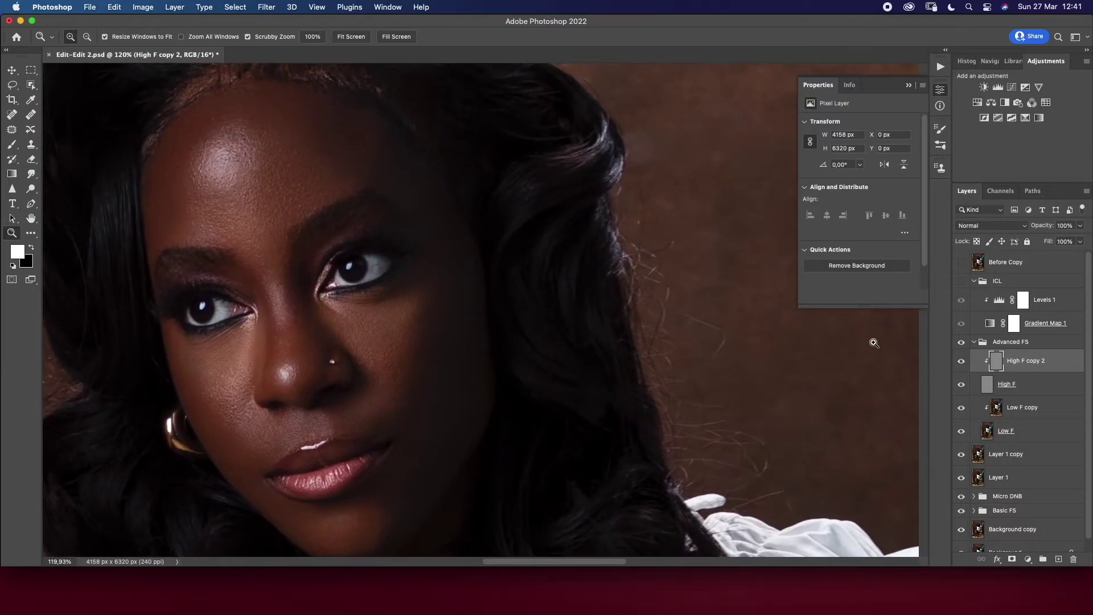
{"action": "left_click", "coordinate": [961, 343]}
{"action": "key", "text": "super+0"}
{"action": "left_click_drag", "start_coordinate": [295, 284], "coordinate": [325, 293]}
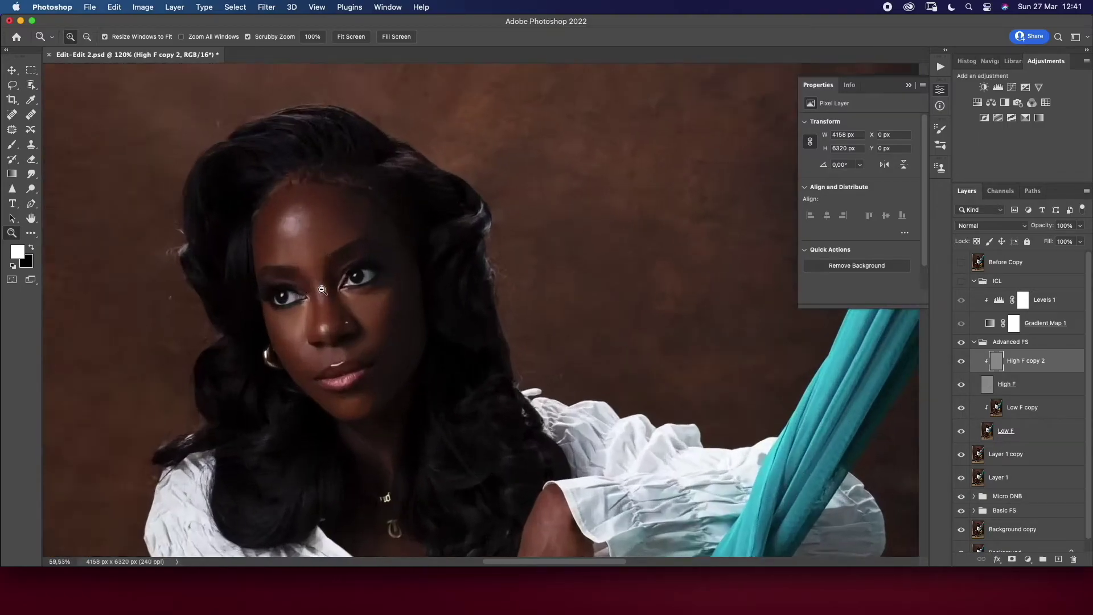
{"action": "left_click_drag", "start_coordinate": [368, 351], "coordinate": [378, 353]}
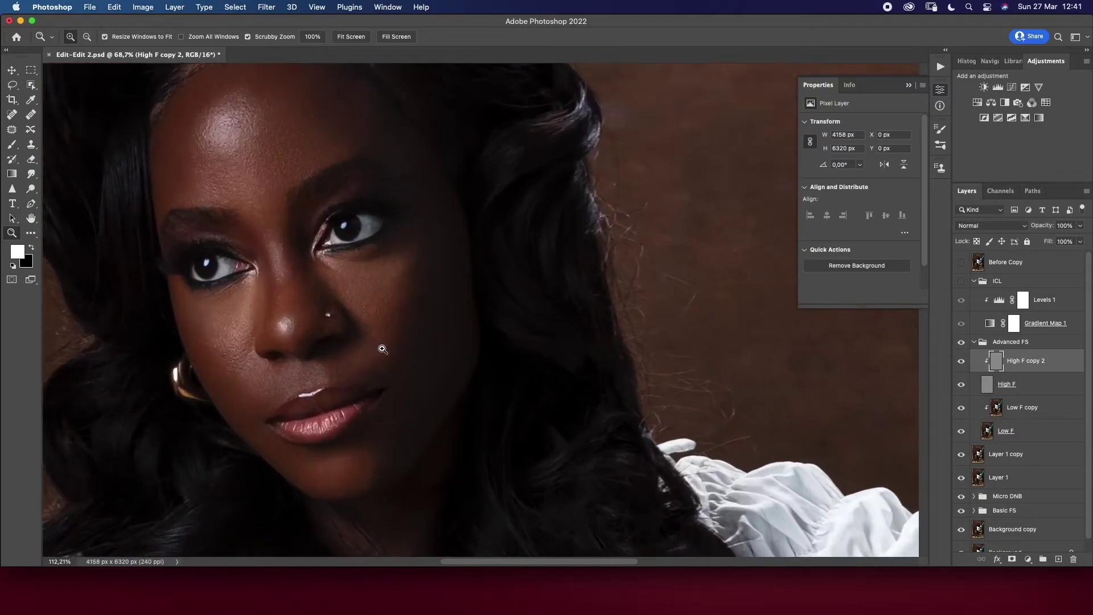
{"action": "left_click", "coordinate": [975, 343]}
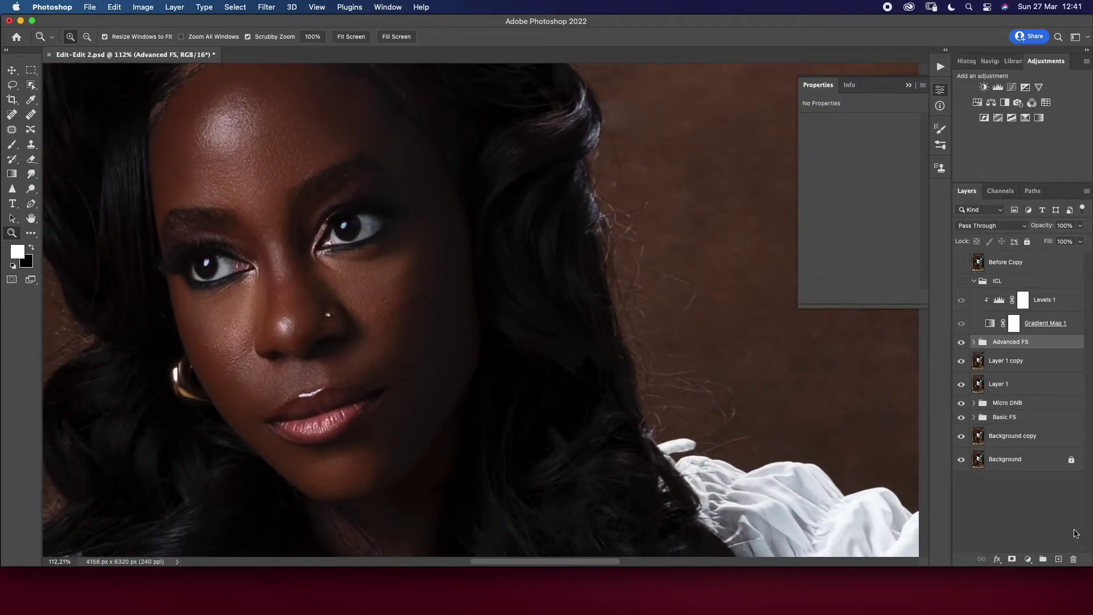
Add a brightening Curves layer with an inverted black mask, named Dodge
{"action": "left_click", "coordinate": [1029, 559]}
{"action": "left_click", "coordinate": [1028, 482]}
{"action": "left_click_drag", "start_coordinate": [864, 197], "coordinate": [864, 182]}
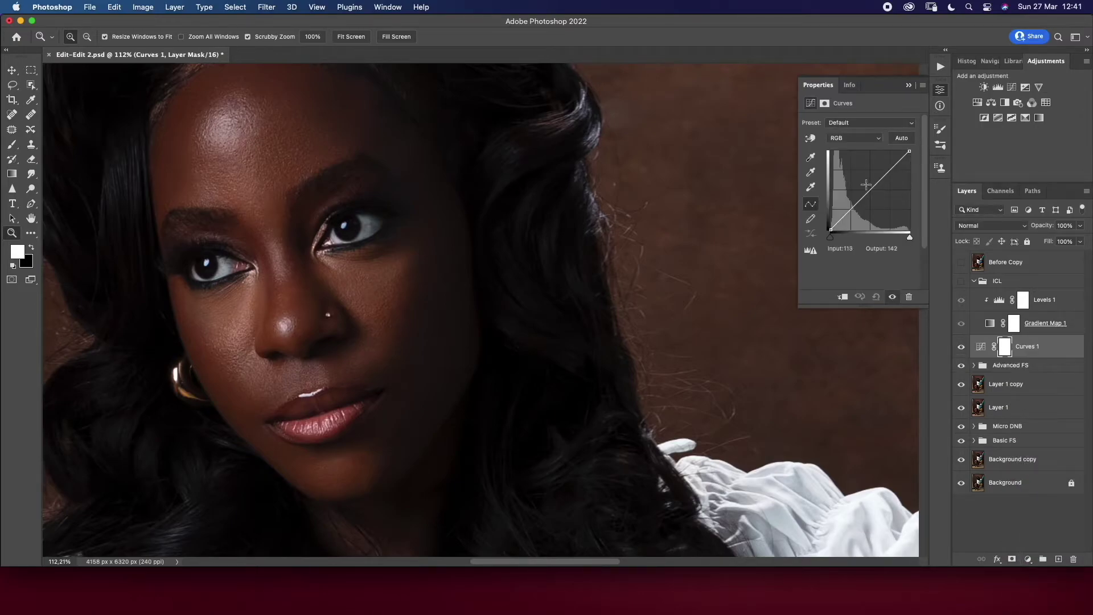
{"action": "key", "text": "ctrl+i"}
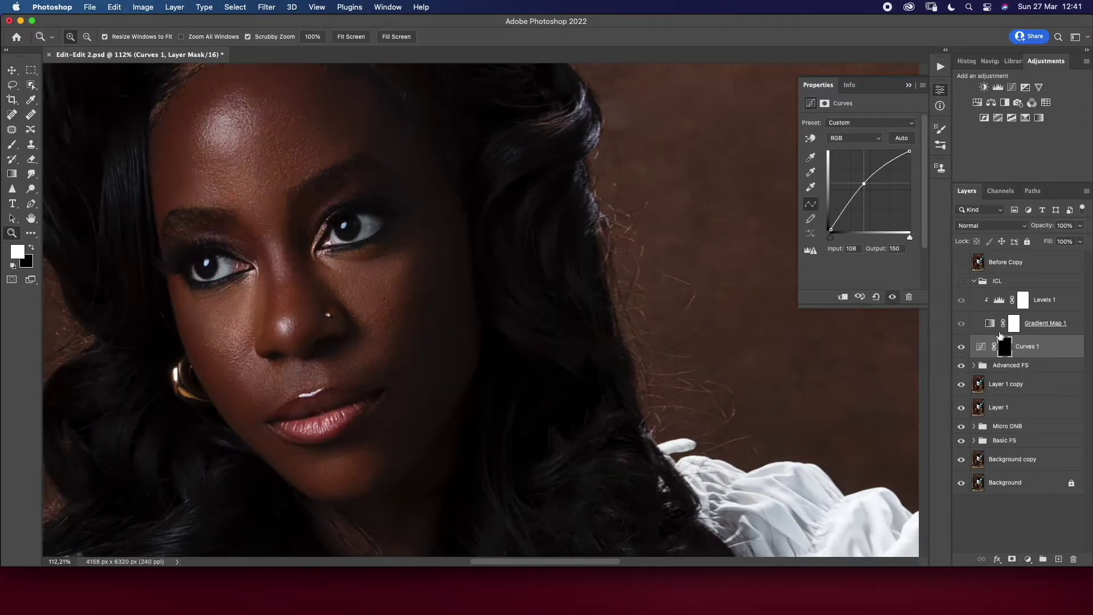
{"action": "double_click", "coordinate": [1025, 346]}
{"action": "type", "text": "Dodge"}
{"action": "key", "text": "Return"}
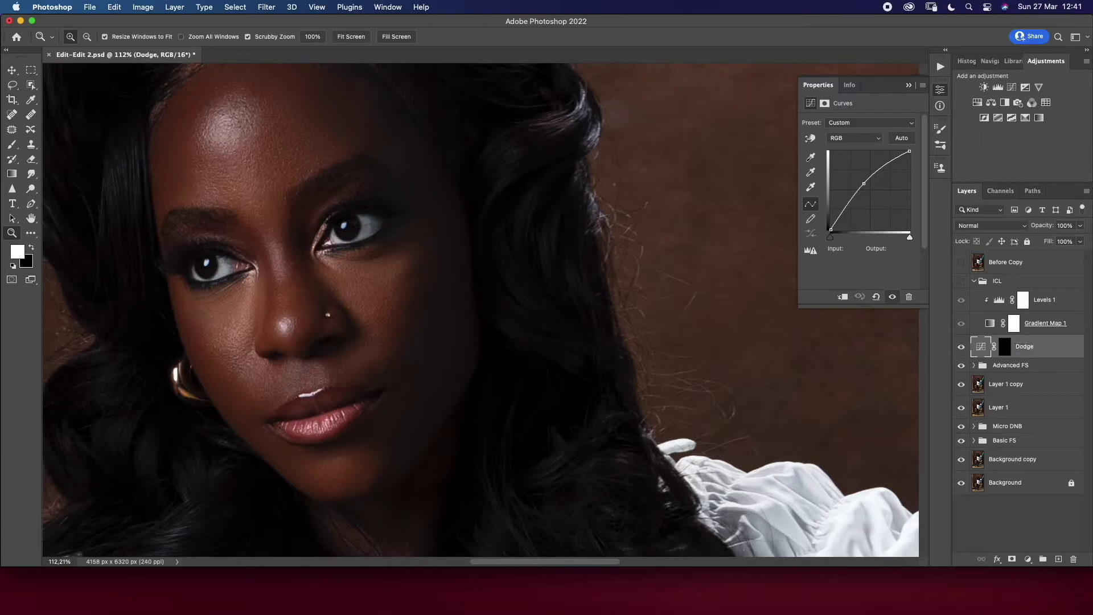
Add a darkening Curves layer with an inverted black mask, named Burn
{"action": "left_click", "coordinate": [1029, 559]}
{"action": "left_click", "coordinate": [1028, 494]}
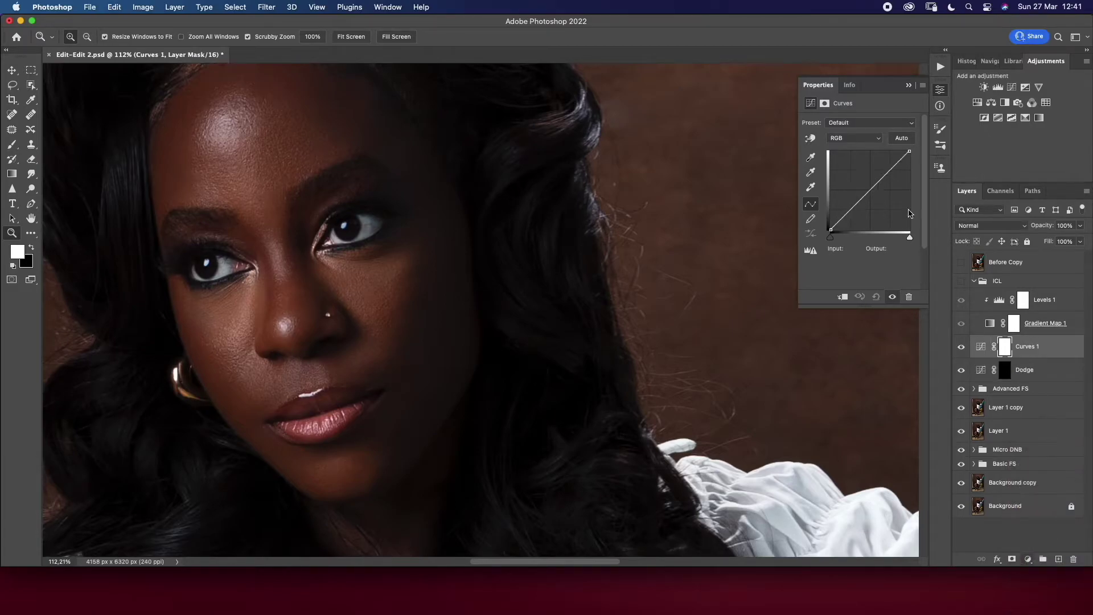
{"action": "left_click_drag", "start_coordinate": [875, 187], "coordinate": [875, 197]}
{"action": "key", "text": "ctrl+i"}
{"action": "double_click", "coordinate": [1025, 346]}
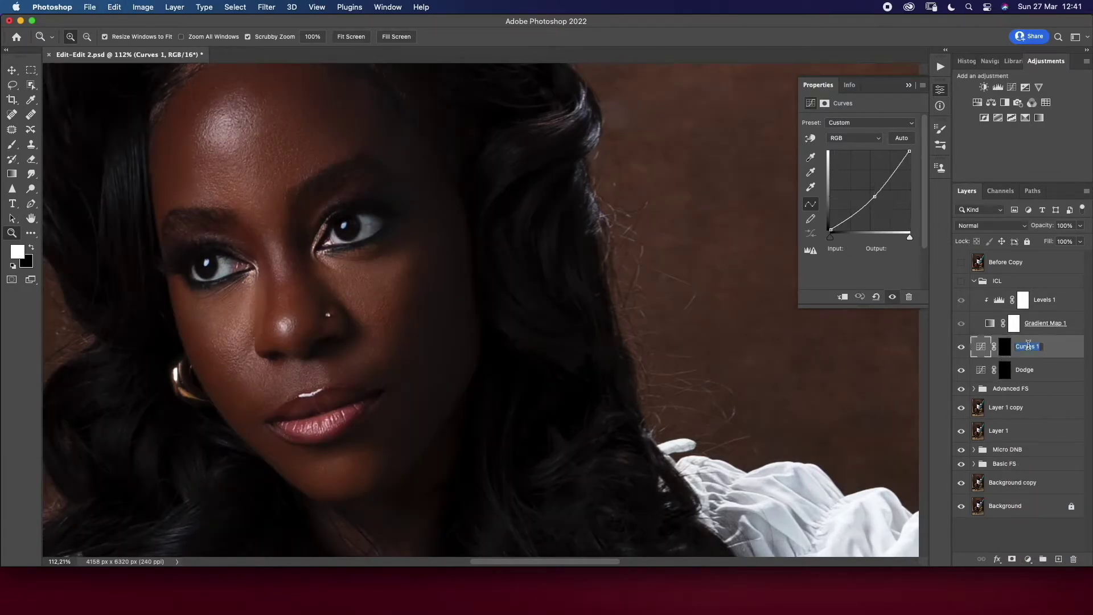
{"action": "type", "text": "Burn"}
{"action": "key", "text": "Return"}
Group Dodge and Burn into a group named Micro DNB and turn on the inverted ICL view
{"action": "left_click", "coordinate": [1042, 371], "text": "shift"}
{"action": "key", "text": "ctrl+g"}
{"action": "double_click", "coordinate": [1002, 342]}
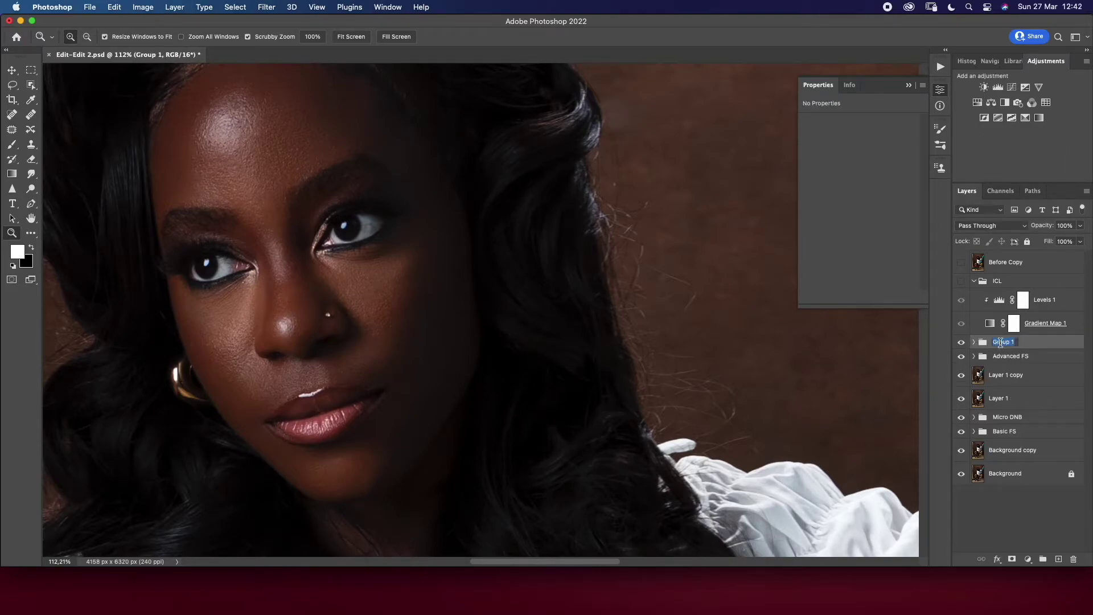
{"action": "type", "text": "Micro DNB"}
{"action": "key", "text": "Return"}
{"action": "left_click", "coordinate": [962, 281]}
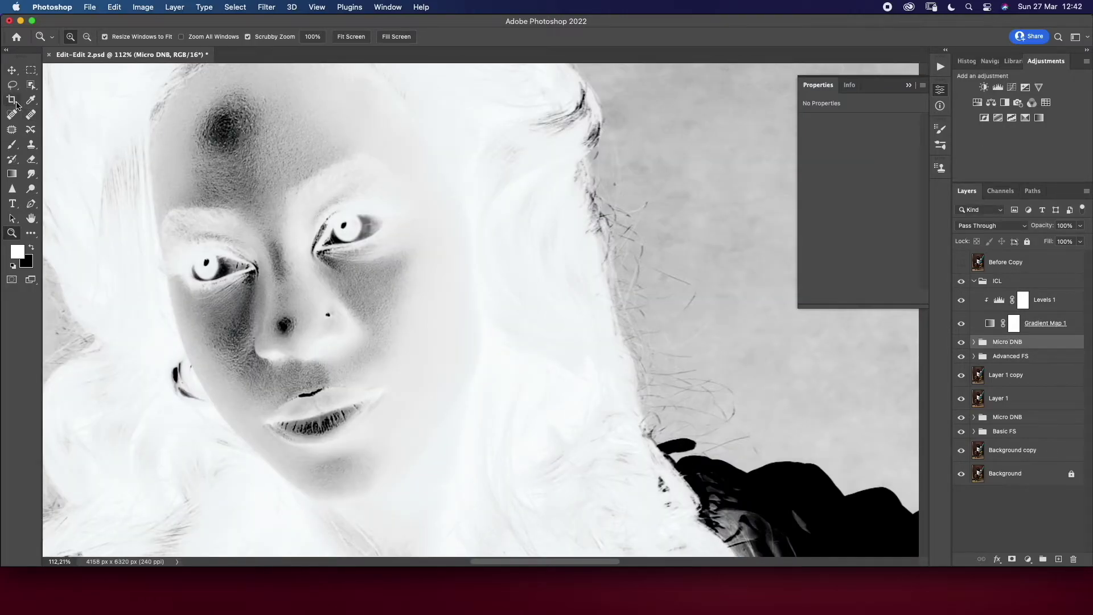
Pick a smaller Brush, expand Micro DNB and target its Burn and Dodge masks
{"action": "left_click", "coordinate": [12, 144]}
{"action": "left_click", "coordinate": [975, 343]}
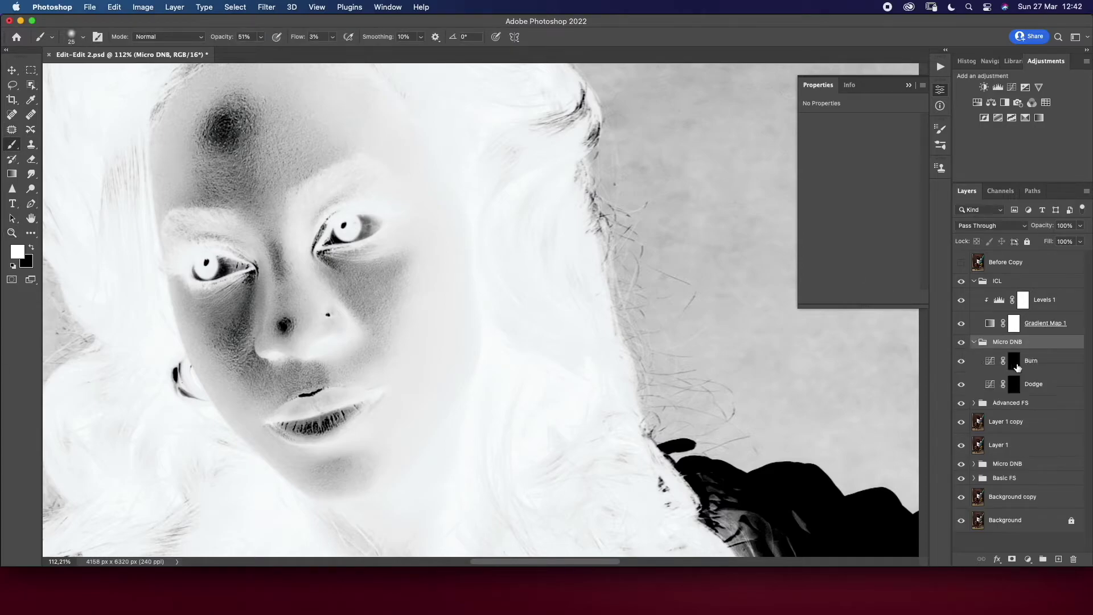
{"action": "left_click", "coordinate": [977, 365]}
{"action": "key", "text": "bracketleft"}
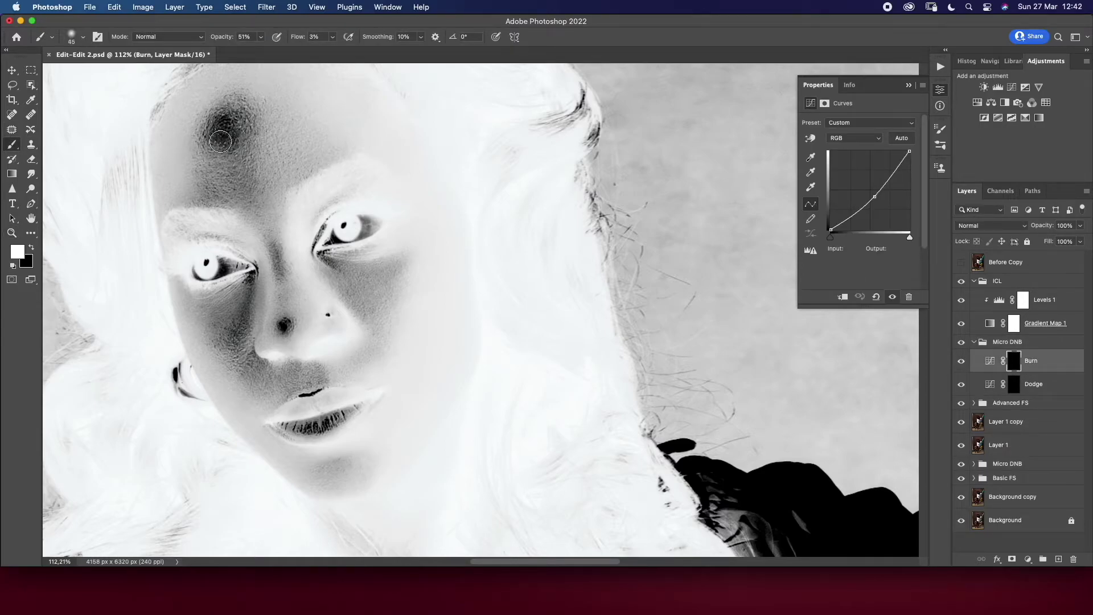
{"action": "key", "text": "bracketleft"}
{"action": "key", "text": "bracketleft"}
{"action": "key", "text": "bracketleft"}
{"action": "key", "text": "bracketleft"}
{"action": "key", "text": "bracketleft"}
{"action": "left_click", "coordinate": [1036, 386]}
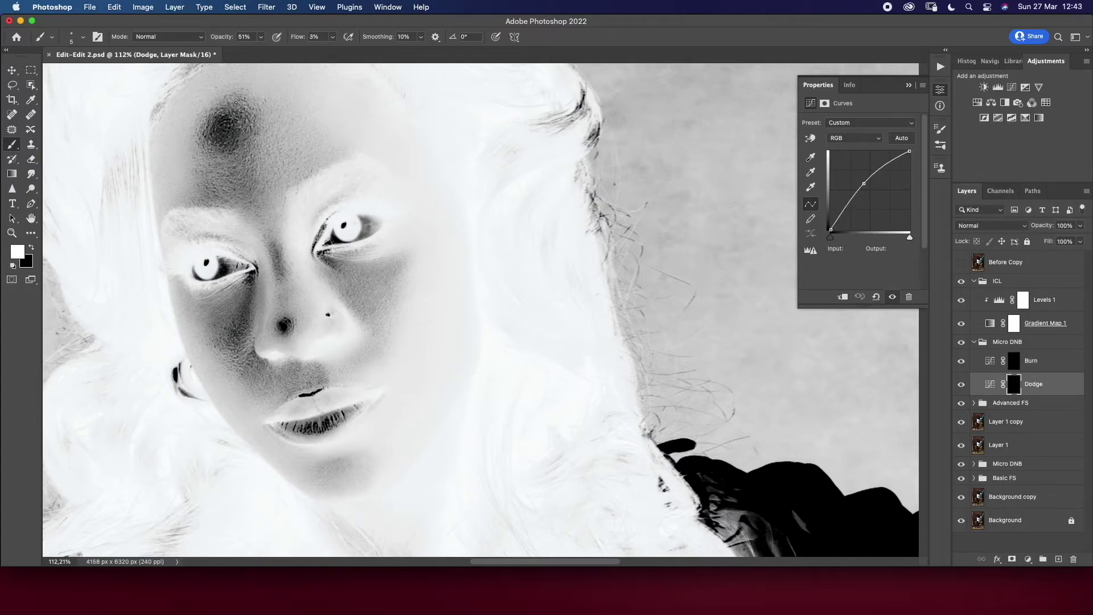
Zoom out, hide the inverted ICL view, and compare Micro DNB with Dodge targeted
{"action": "key", "text": "z"}
{"action": "left_click_drag", "start_coordinate": [399, 359], "coordinate": [296, 355]}
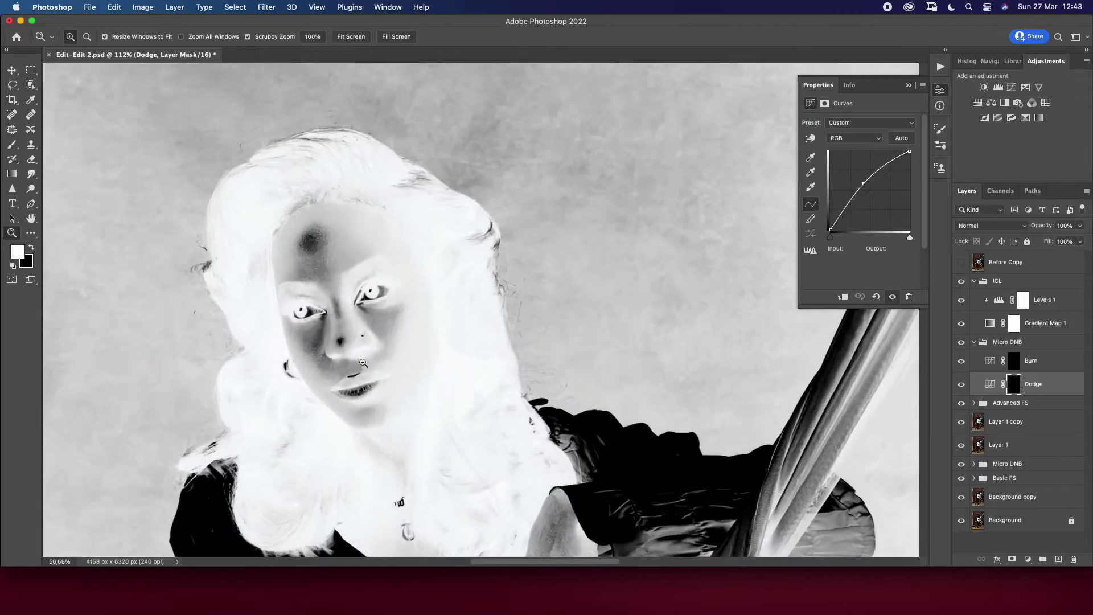
{"action": "key", "text": "b"}
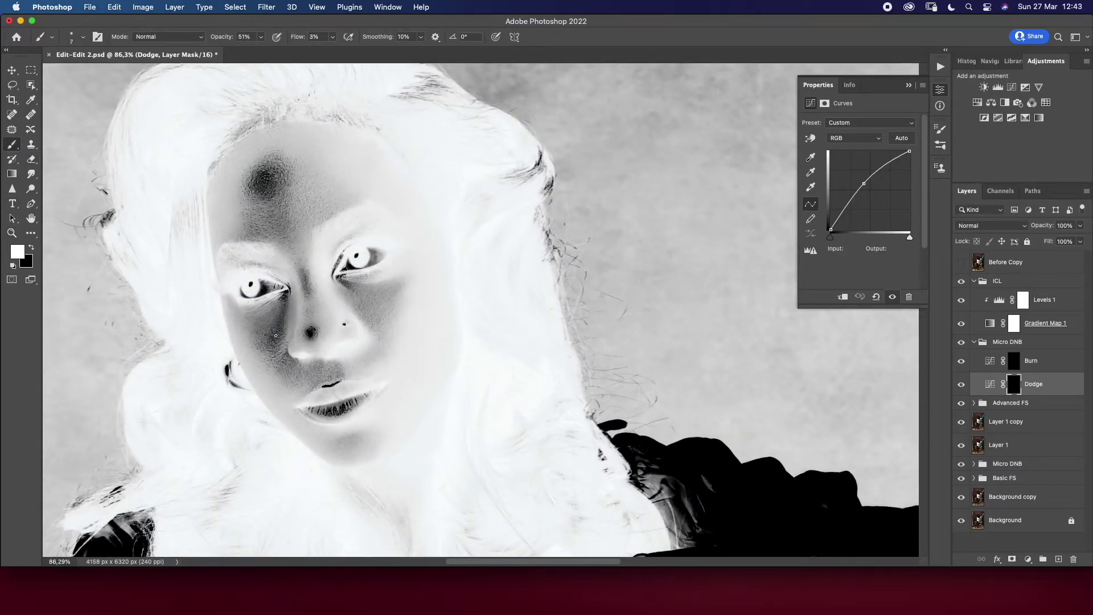
{"action": "left_click", "coordinate": [1048, 360]}
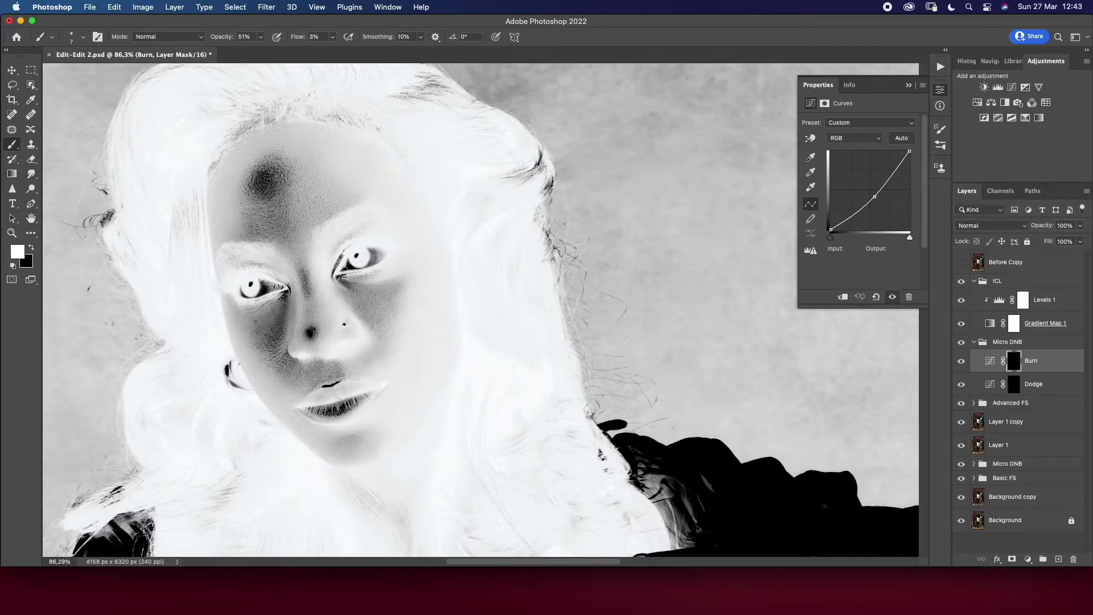
{"action": "left_click", "coordinate": [961, 280]}
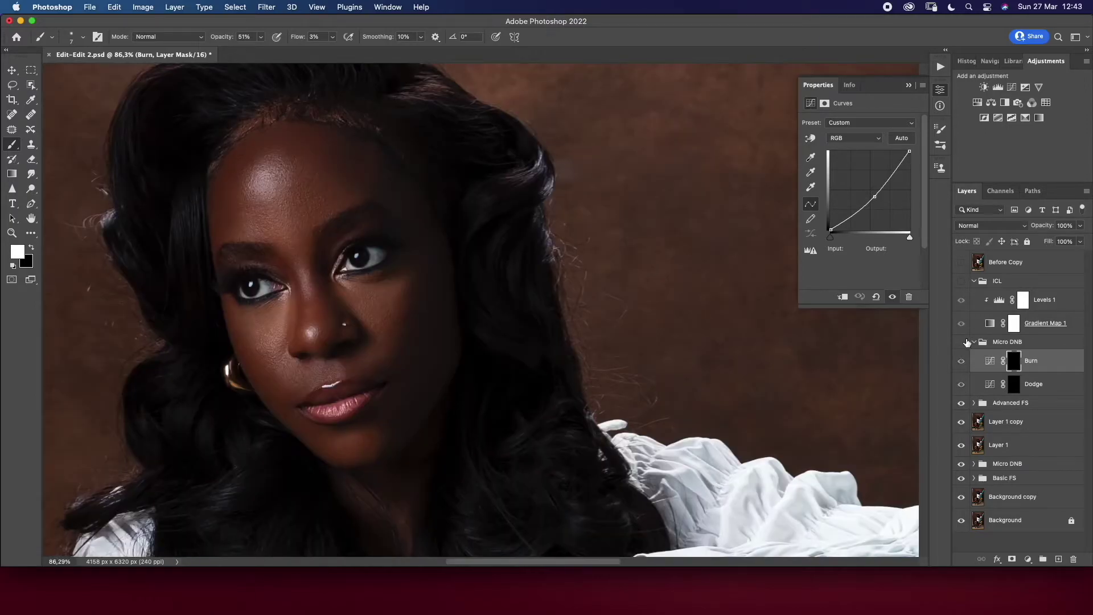
{"action": "left_click", "coordinate": [1042, 383]}
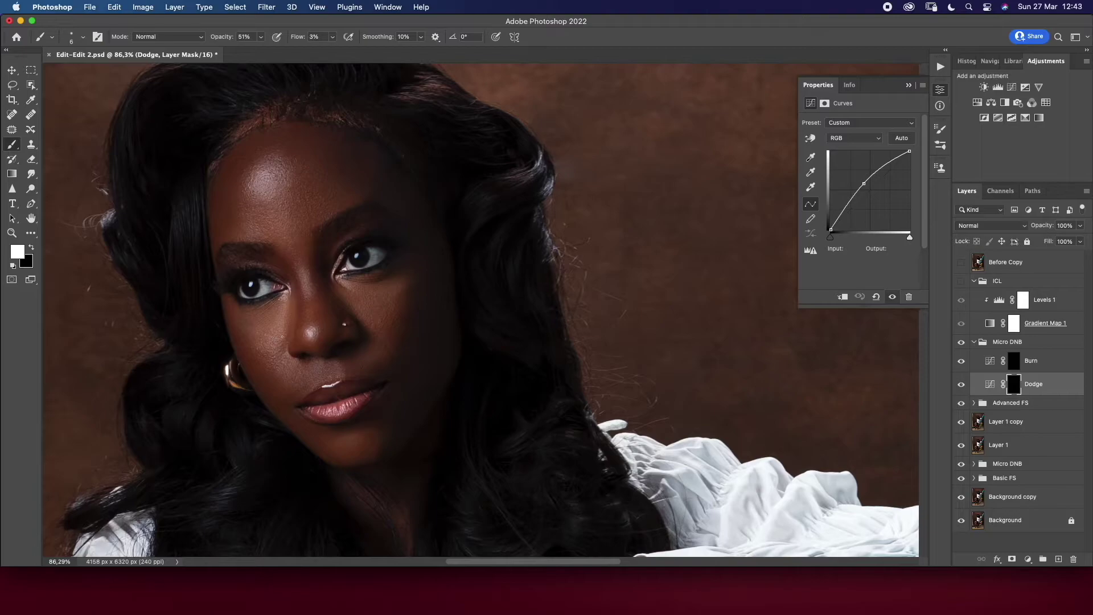
{"action": "left_click", "coordinate": [961, 342]}
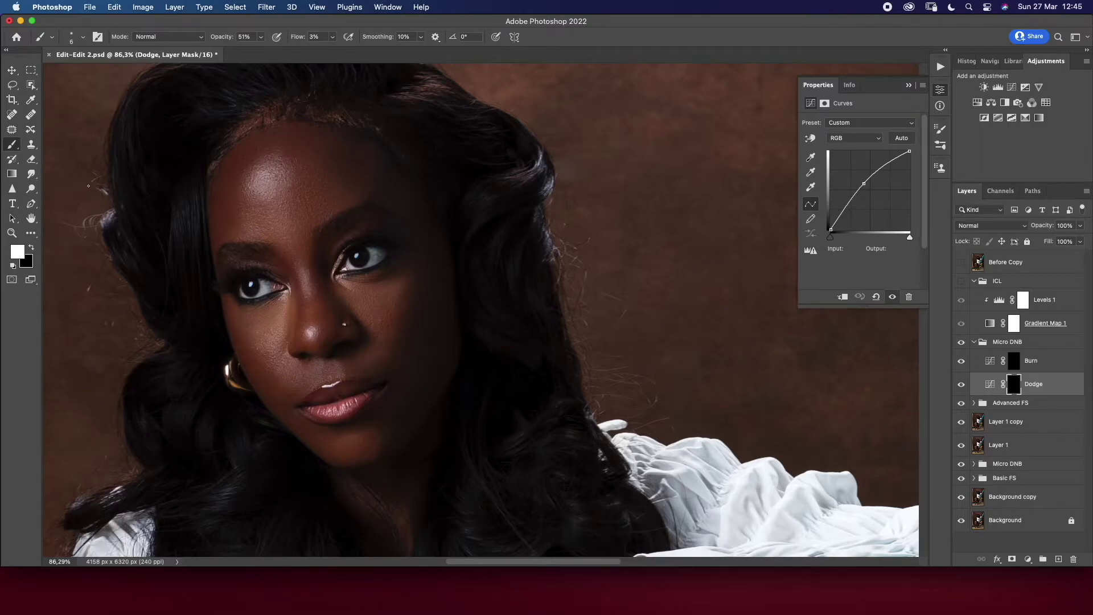
Zoom in close on the model's face and enlarge the brush slightly
{"action": "key", "text": "z"}
{"action": "left_click_drag", "start_coordinate": [453, 336], "coordinate": [440, 328]}
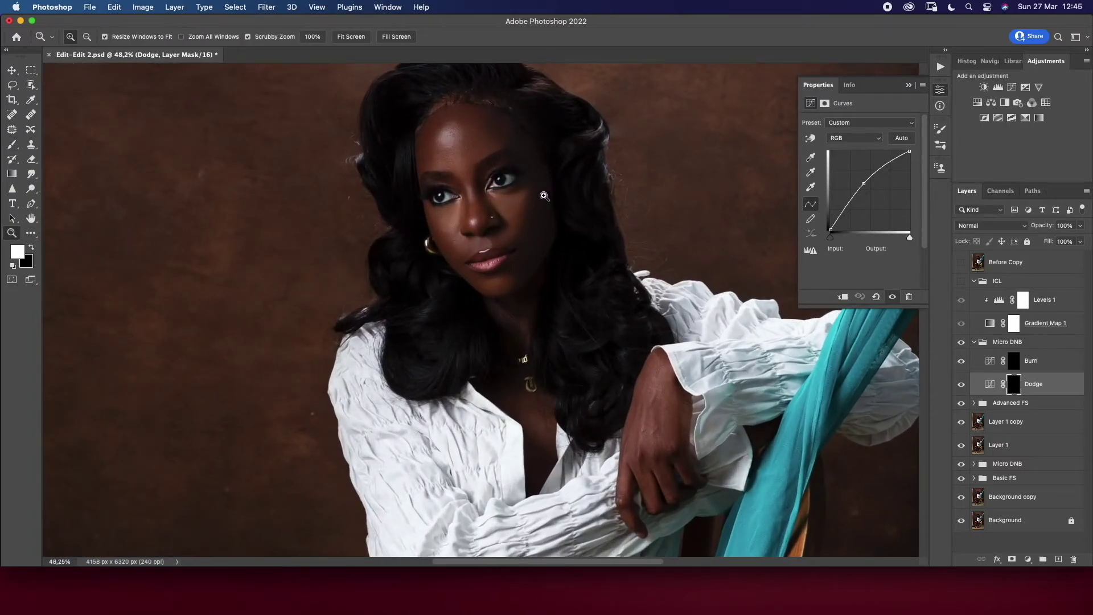
{"action": "left_click_drag", "start_coordinate": [488, 189], "coordinate": [545, 196]}
{"action": "mouse_move", "coordinate": [487, 142]}
{"action": "left_mouse_down"}
{"action": "mouse_move", "coordinate": [509, 148]}
{"action": "mouse_move", "coordinate": [486, 155]}
{"action": "left_mouse_up"}
{"action": "key", "text": "b"}
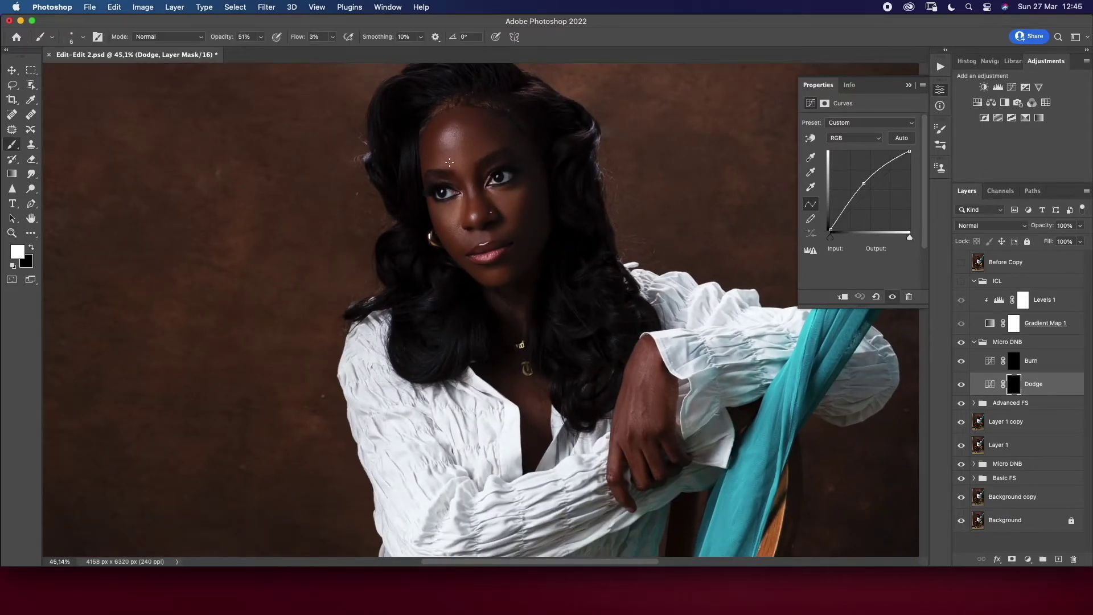
{"action": "key", "text": "bracketright"}
Select the Low F copy layer in Advanced FS with a smaller Mixer Brush
{"action": "left_click", "coordinate": [980, 404]}
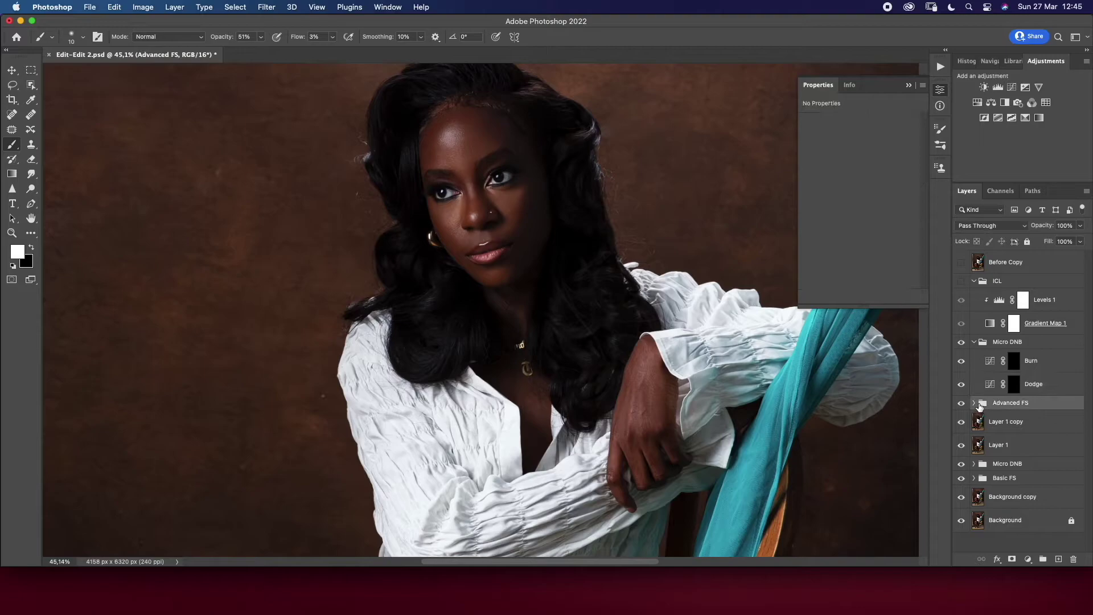
{"action": "left_click", "coordinate": [1011, 467]}
{"action": "right_click", "coordinate": [12, 144]}
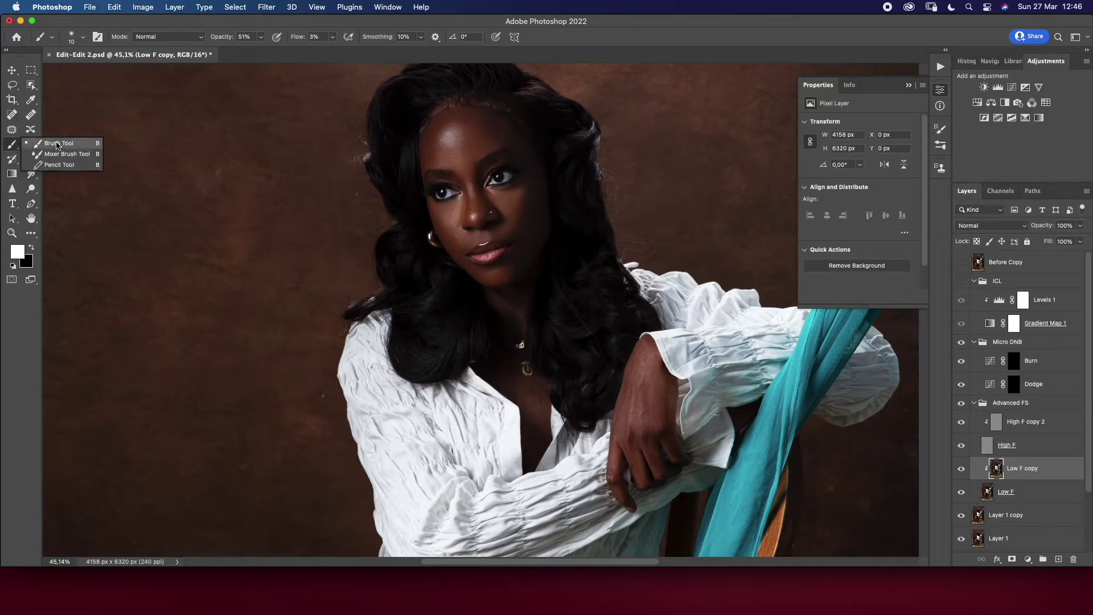
{"action": "left_click", "coordinate": [57, 170]}
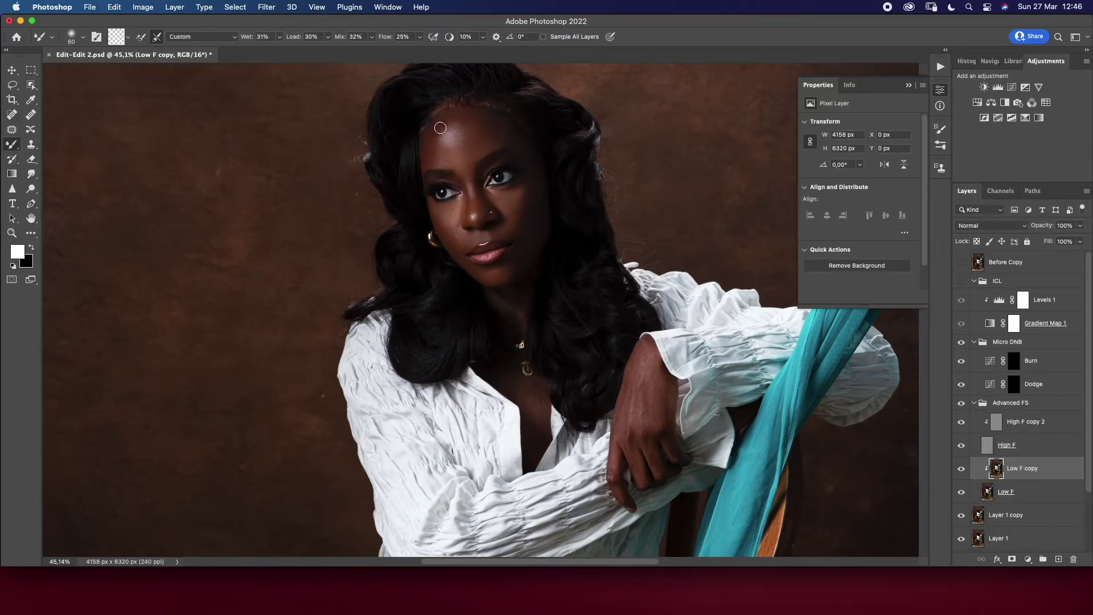
{"action": "key", "text": "bracketleft"}
{"action": "key", "text": "bracketleft"}
Blend the skin tones under the eye and across the cheek
{"action": "left_click_drag", "start_coordinate": [439, 213], "coordinate": [453, 208]}
{"action": "key", "text": "bracketleft"}
{"action": "key", "text": "bracketleft"}
{"action": "key", "text": "bracketright"}
{"action": "key", "text": "bracketleft"}
Toggle Low F copy visibility to compare the smoothing while adjusting brush size
{"action": "left_click", "coordinate": [962, 469]}
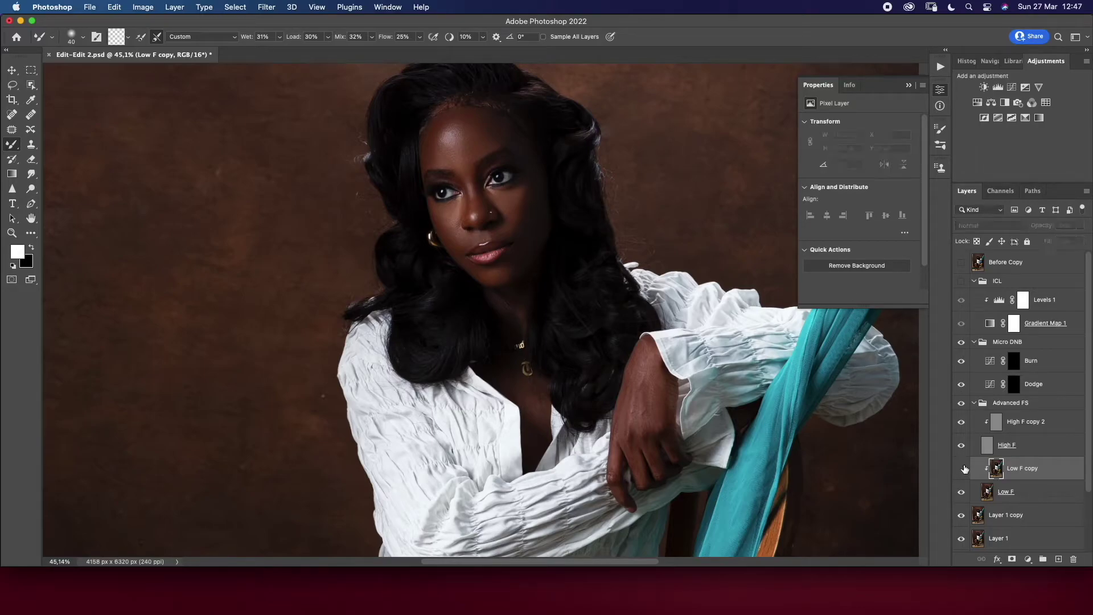
{"action": "left_click", "coordinate": [961, 468]}
{"action": "left_click", "coordinate": [962, 469]}
{"action": "left_click", "coordinate": [962, 469]}
{"action": "key", "text": "bracketright"}
{"action": "left_click", "coordinate": [962, 469]}
{"action": "key", "text": "bracketleft"}
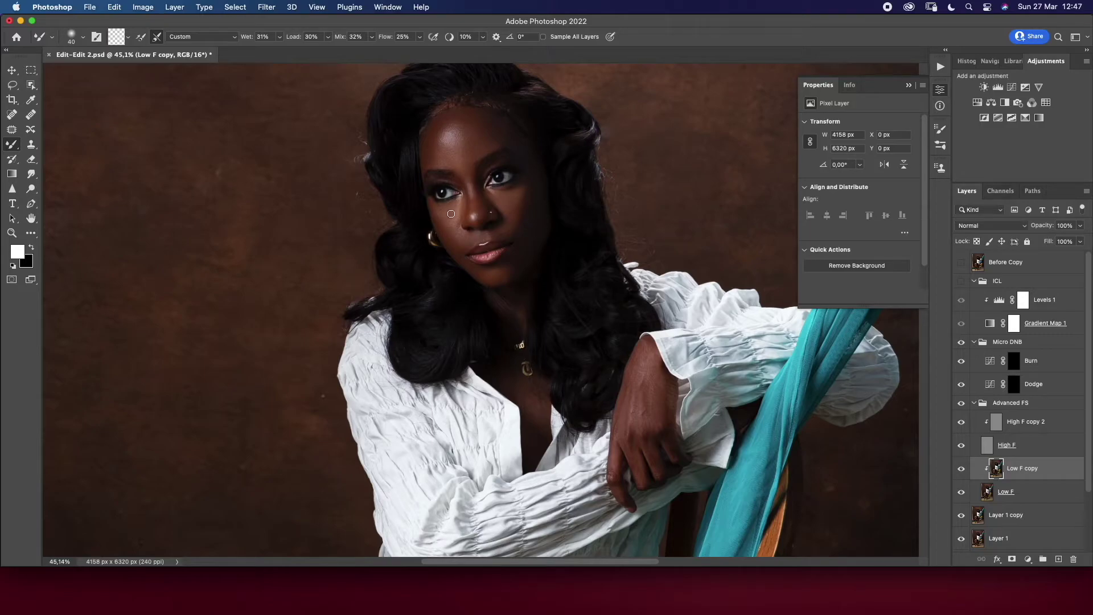
{"action": "key", "text": "bracketright"}
{"action": "key", "text": "bracketleft"}
Zoom out to the portrait and back in around the face
{"action": "key", "text": "z"}
{"action": "left_click_drag", "start_coordinate": [405, 329], "coordinate": [345, 324]}
{"action": "left_click_drag", "start_coordinate": [450, 281], "coordinate": [642, 302]}
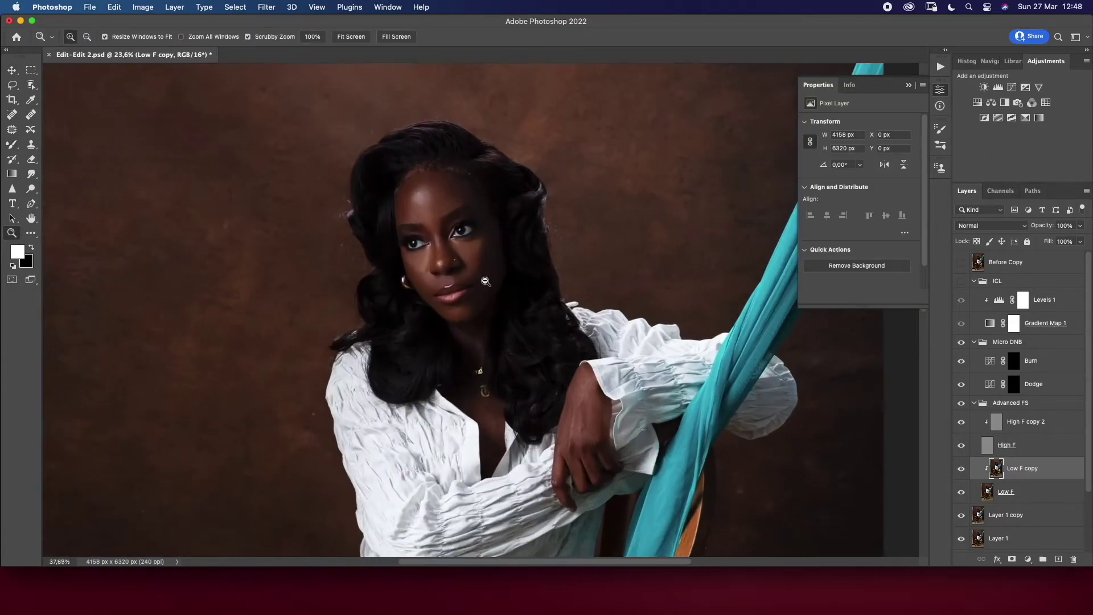
Paint burn shading on the Burn layer with the regular Brush Tool
{"action": "left_click", "coordinate": [1051, 385]}
{"action": "left_click", "coordinate": [1046, 364]}
{"action": "key", "text": "b"}
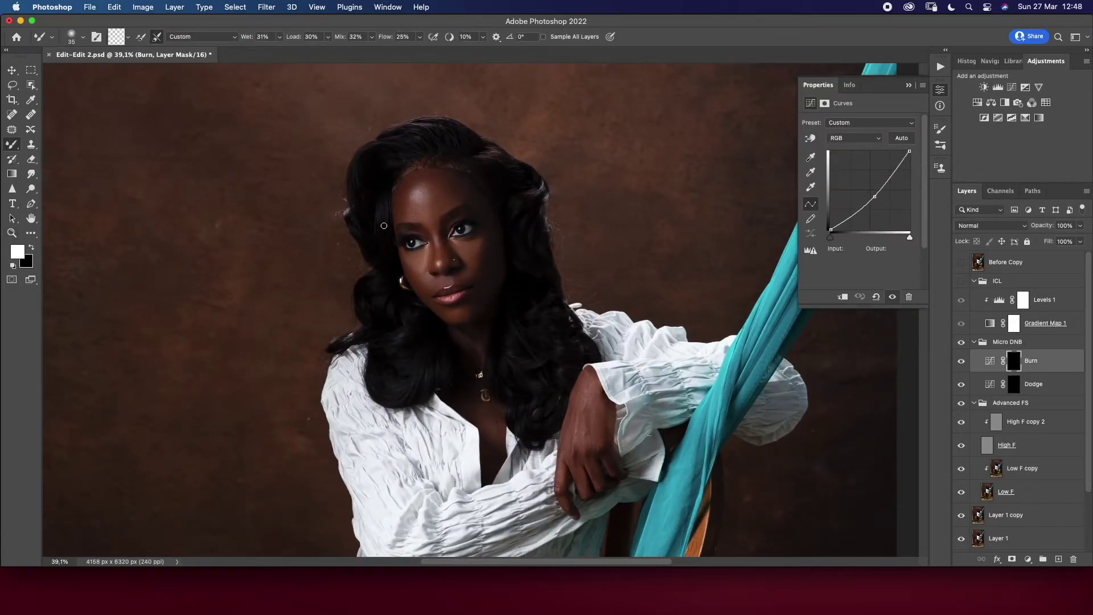
{"action": "right_click", "coordinate": [12, 146]}
{"action": "left_click", "coordinate": [58, 144]}
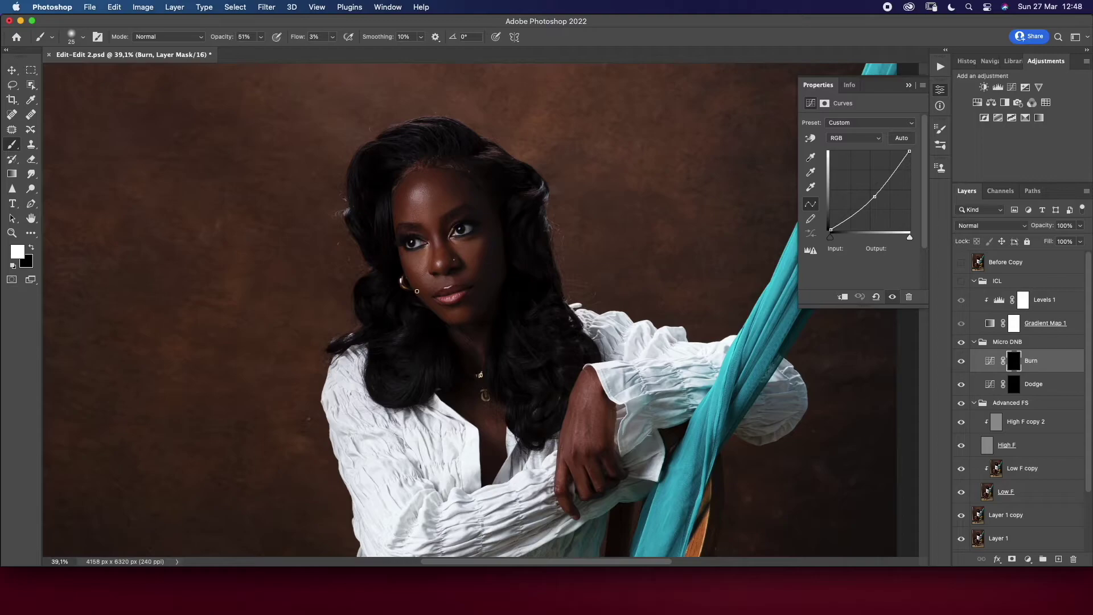
{"action": "key", "text": "z"}
{"action": "left_click_drag", "start_coordinate": [318, 290], "coordinate": [502, 268]}
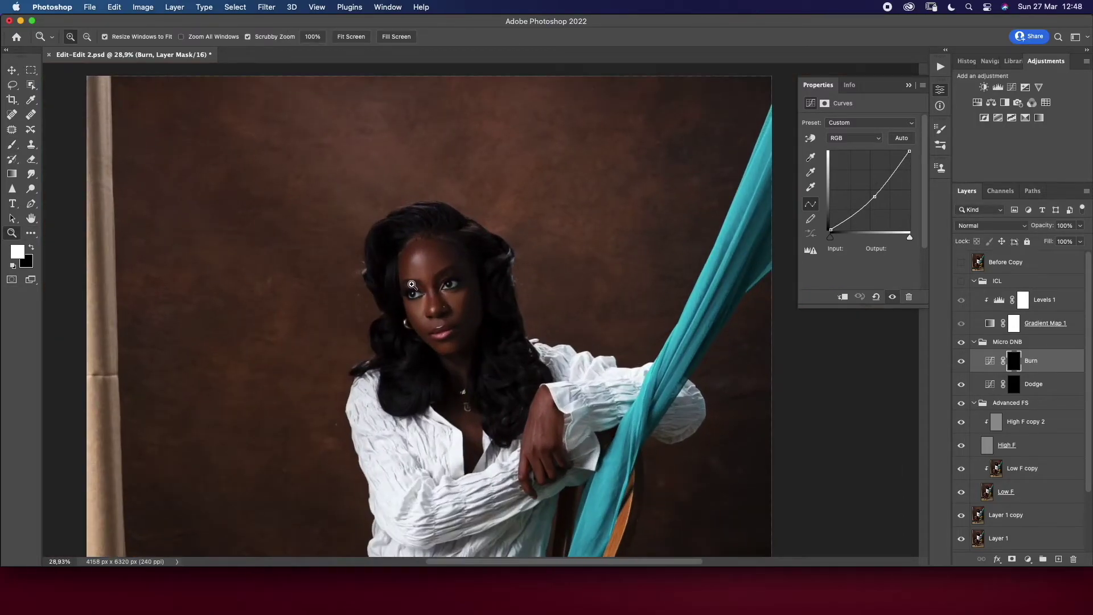
Blend tones on Low F copy with the Mixer Brush, toggling its visibility to compare
{"action": "left_click", "coordinate": [16, 144]}
{"action": "right_click", "coordinate": [16, 145]}
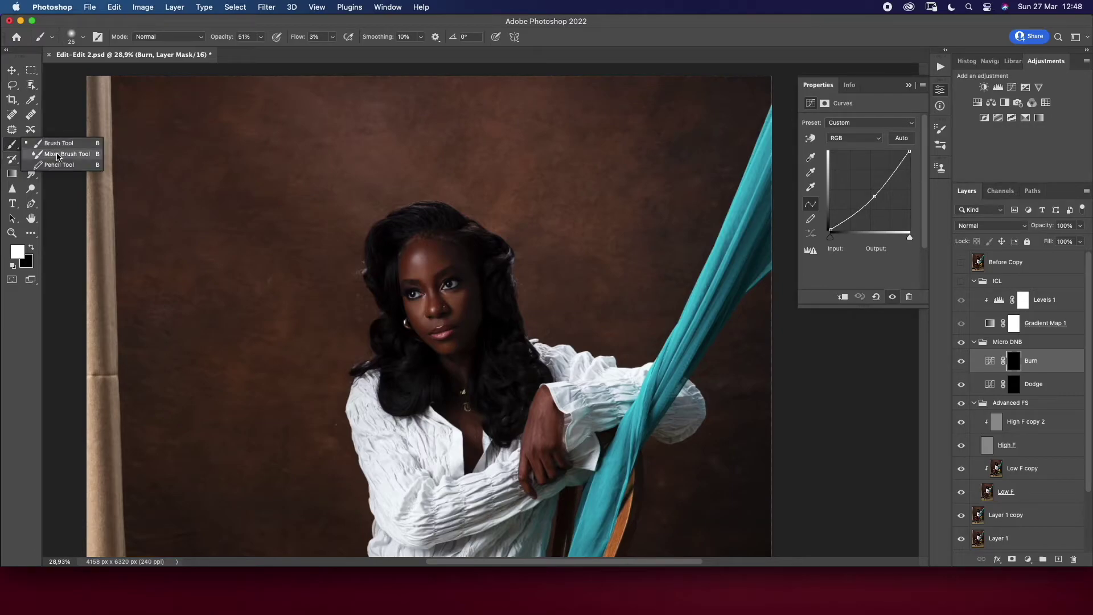
{"action": "left_click", "coordinate": [62, 173]}
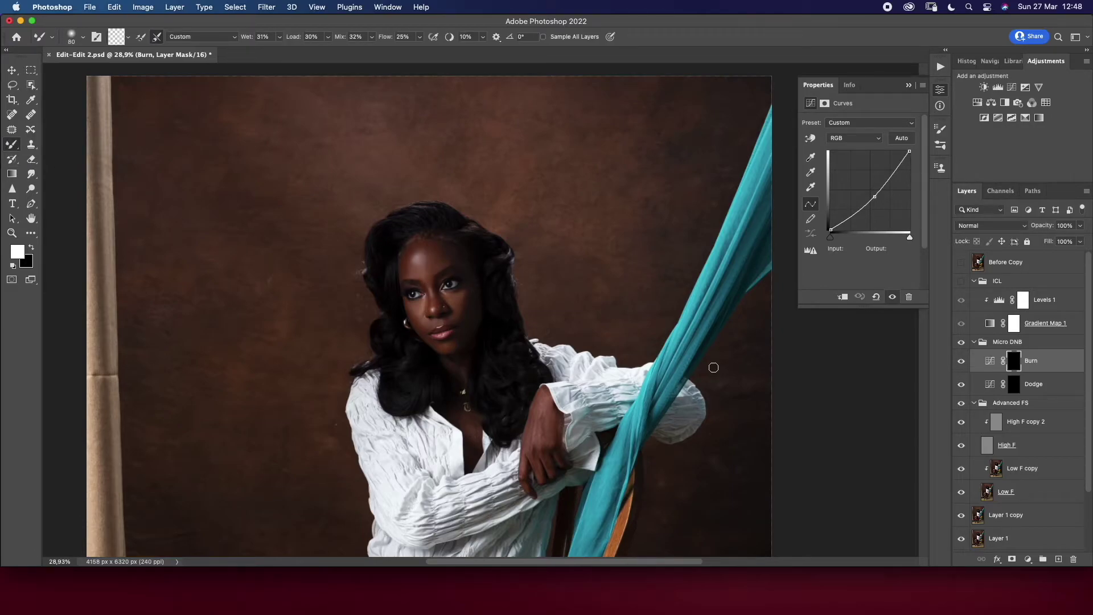
{"action": "left_click", "coordinate": [1003, 466]}
{"action": "key", "text": "bracketright"}
{"action": "key", "text": "bracketright"}
{"action": "key", "text": "bracketright"}
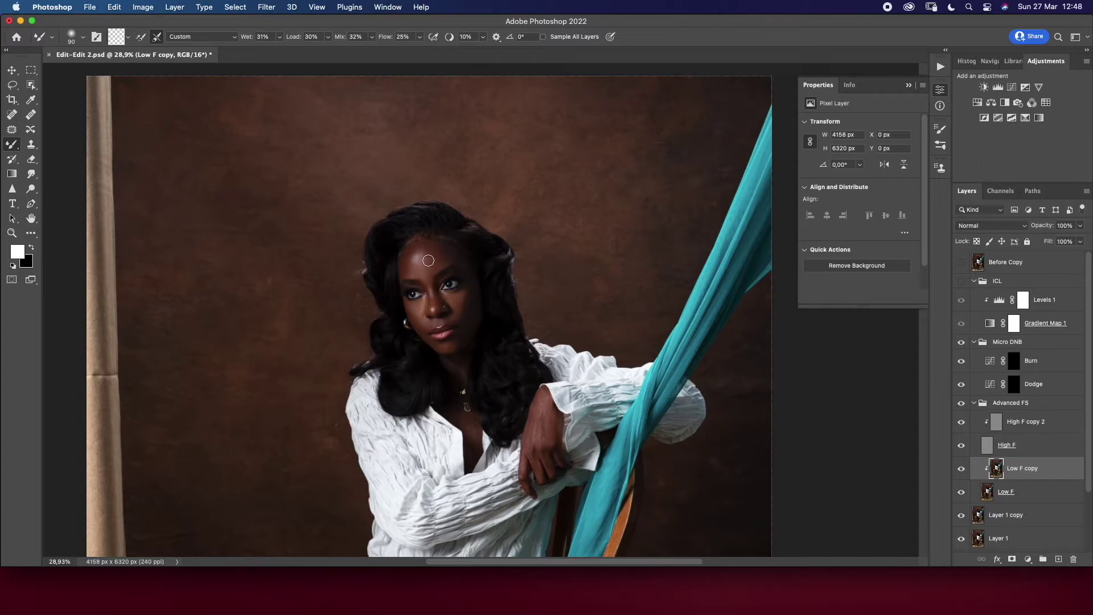
{"action": "key", "text": "bracketleft"}
{"action": "key", "text": "bracketleft"}
{"action": "left_click", "coordinate": [961, 468]}
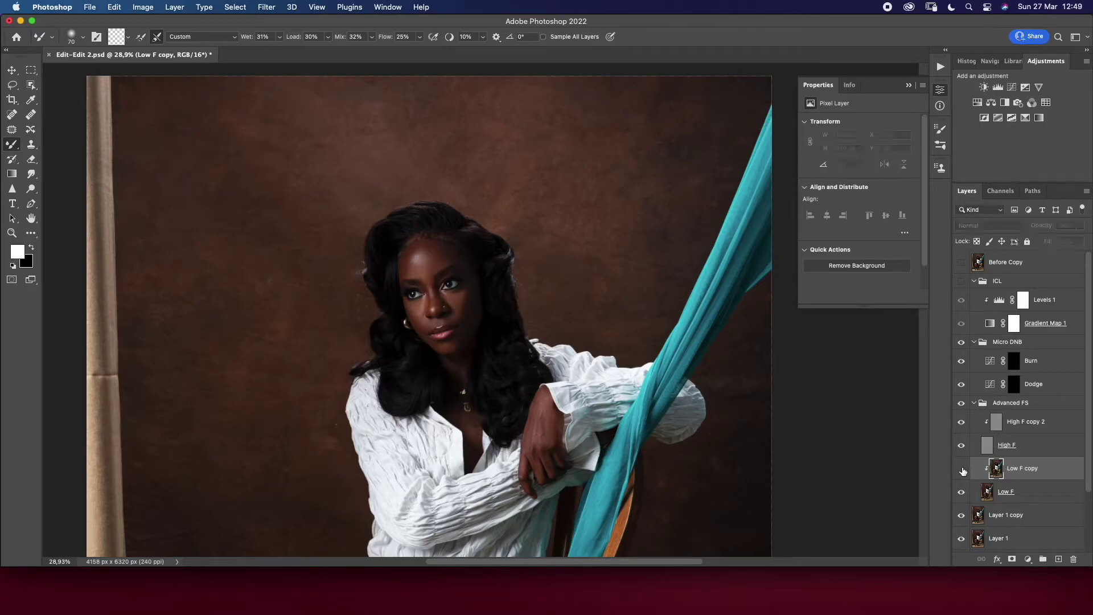
Zoom in on the face and paint on the Burn, then Dodge layer with the regular Brush
{"action": "key", "text": "z"}
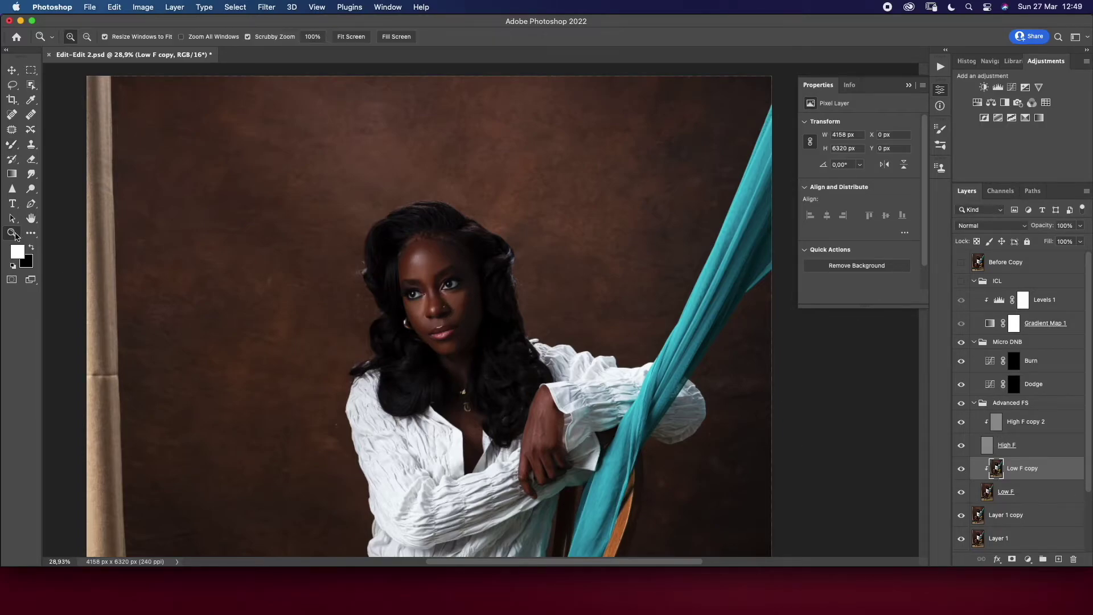
{"action": "left_click_drag", "start_coordinate": [454, 331], "coordinate": [522, 332]}
{"action": "left_click", "coordinate": [1037, 363]}
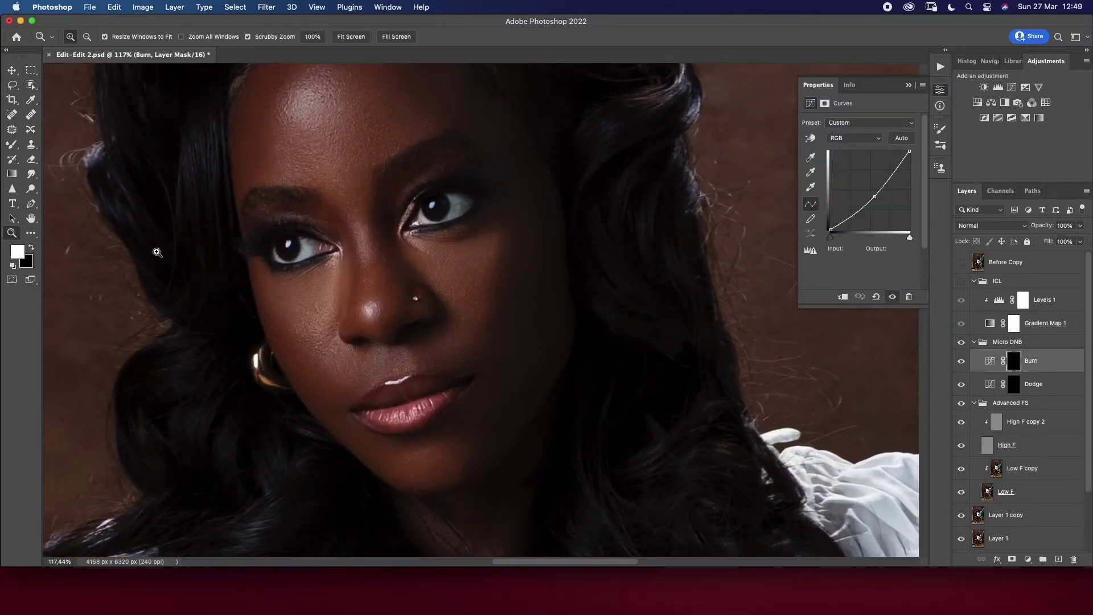
{"action": "left_click_drag", "start_coordinate": [453, 332], "coordinate": [472, 330]}
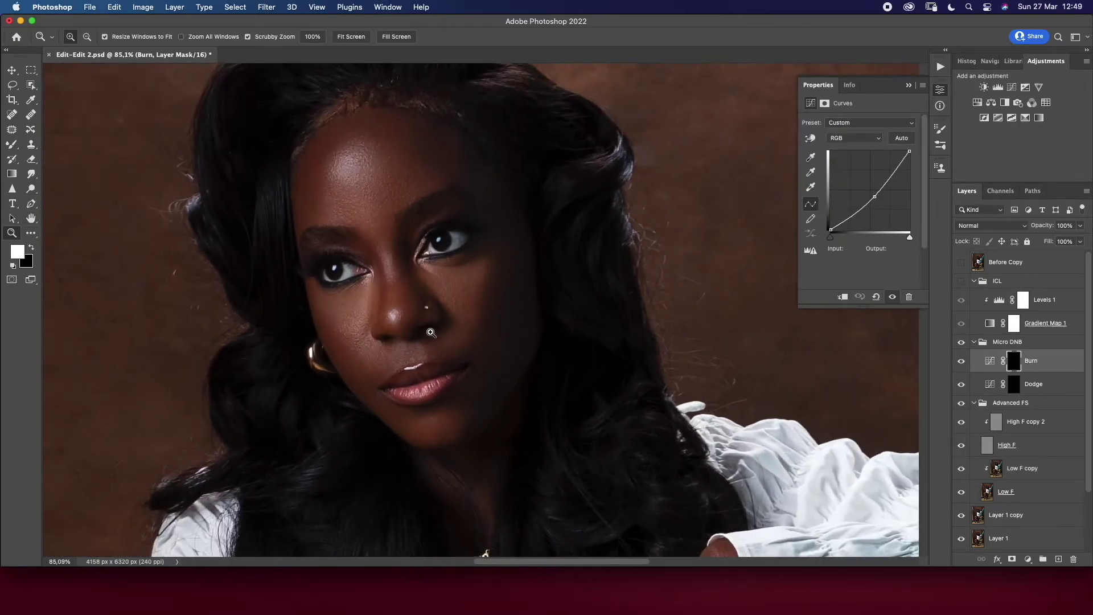
{"action": "left_click", "coordinate": [5, 144]}
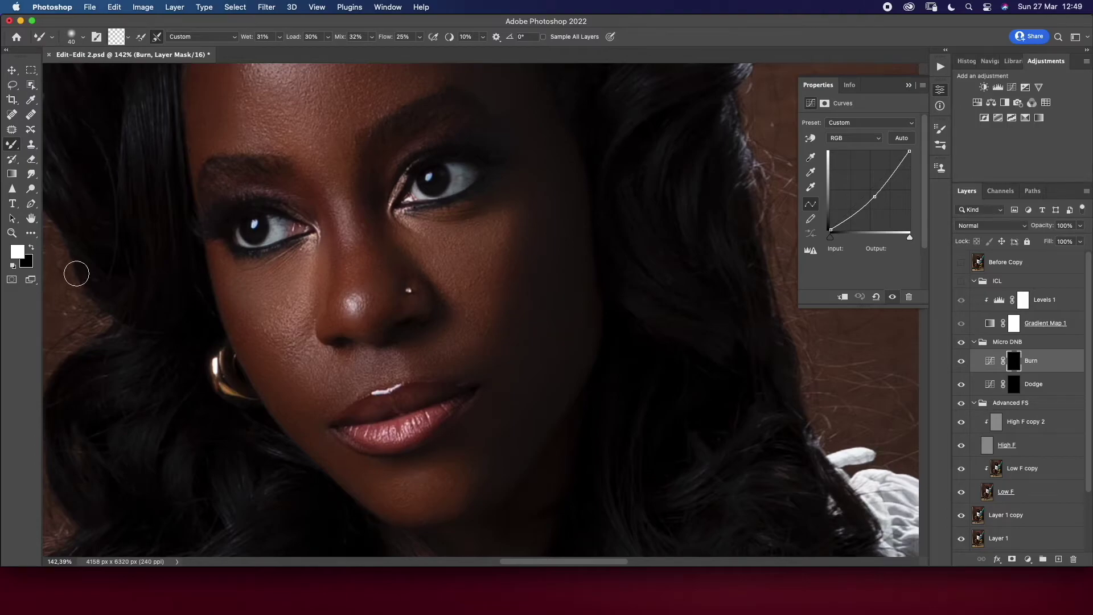
{"action": "right_click", "coordinate": [15, 147]}
{"action": "left_click", "coordinate": [54, 144]}
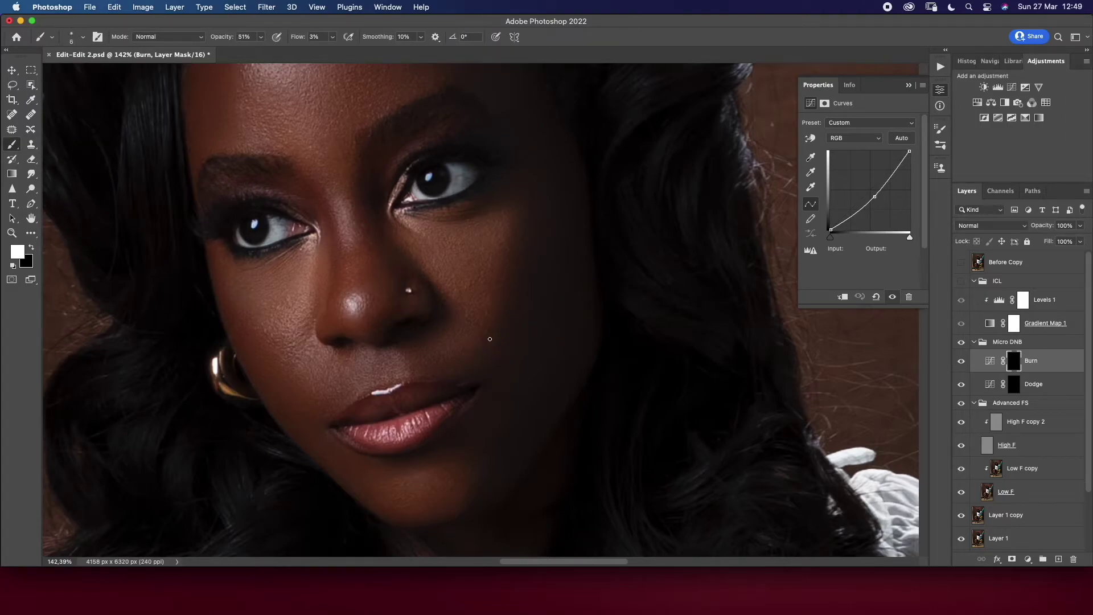
{"action": "left_click", "coordinate": [1033, 385]}
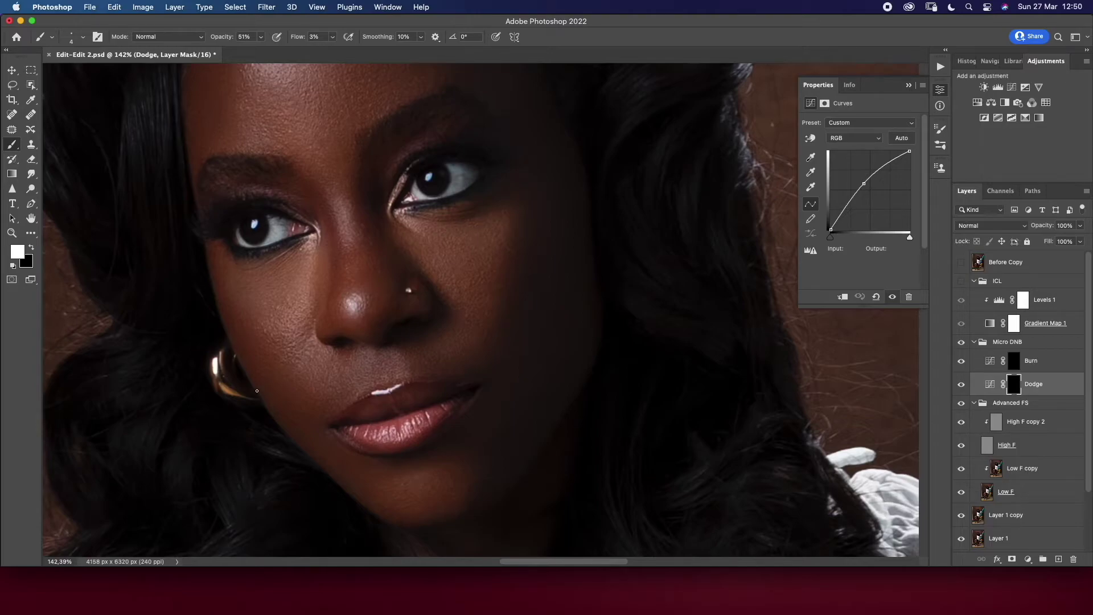
Zoom out and paint more burn shading on the Burn layer mask
{"action": "key", "text": "z"}
{"action": "left_click_drag", "start_coordinate": [498, 371], "coordinate": [467, 373]}
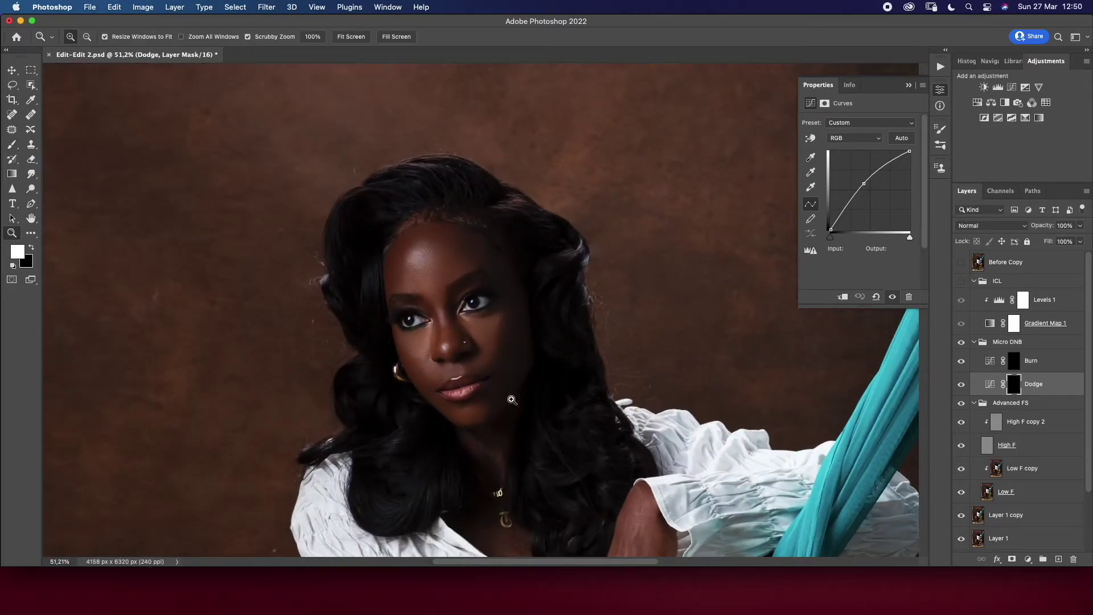
{"action": "left_click", "coordinate": [1034, 365]}
{"action": "key", "text": "b"}
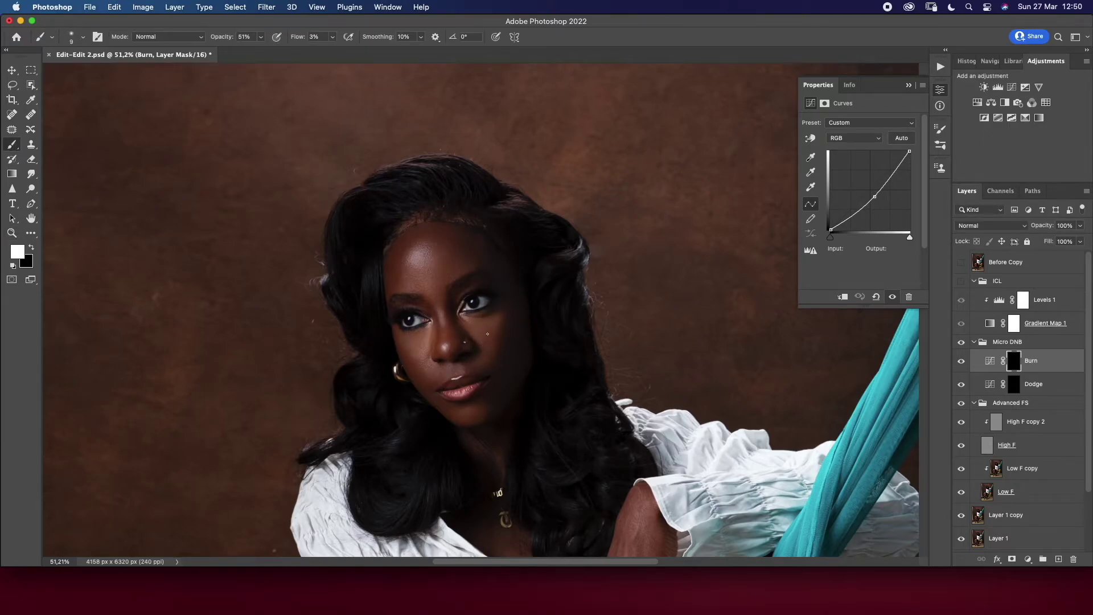
{"action": "key", "text": "alt+bracketleft"}
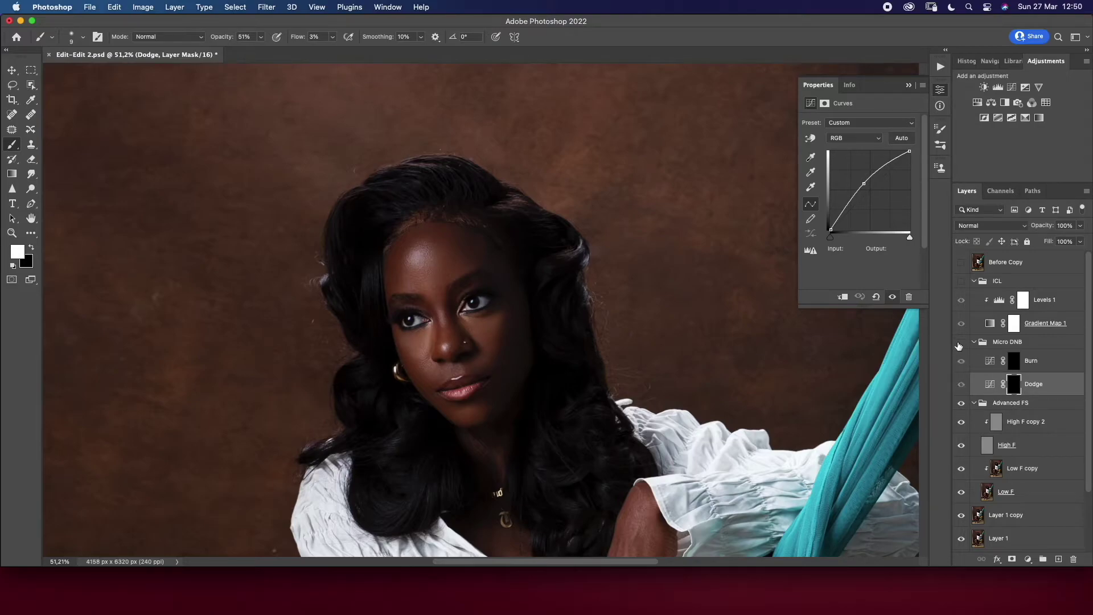
Zoom in around the nose and paint dodge highlights on the Dodge layer mask
{"action": "key", "text": "z"}
{"action": "left_click_drag", "start_coordinate": [483, 344], "coordinate": [542, 342]}
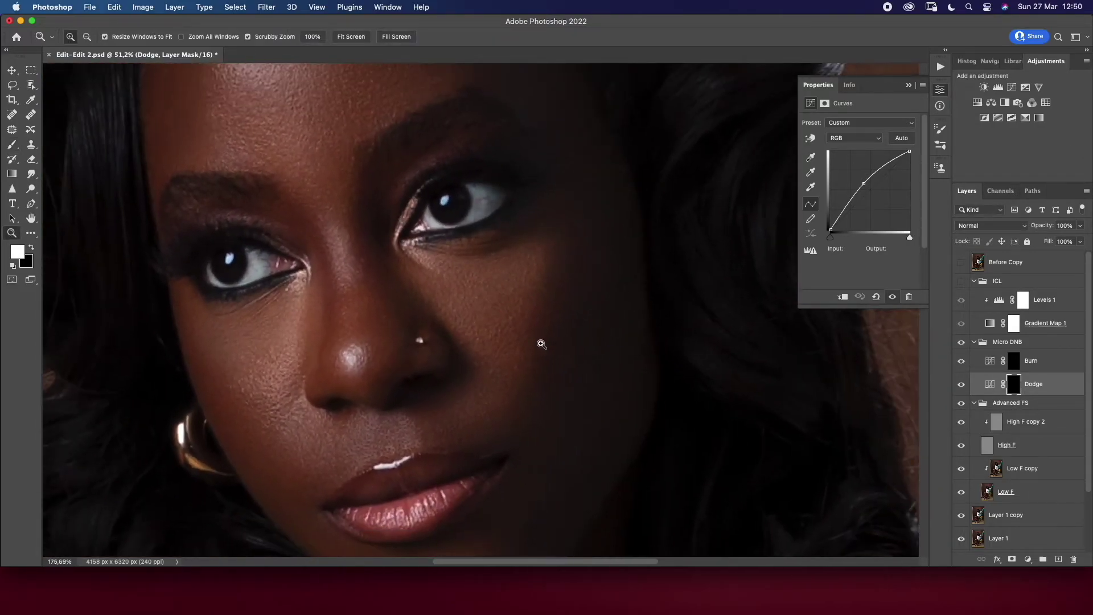
{"action": "left_click", "coordinate": [12, 145]}
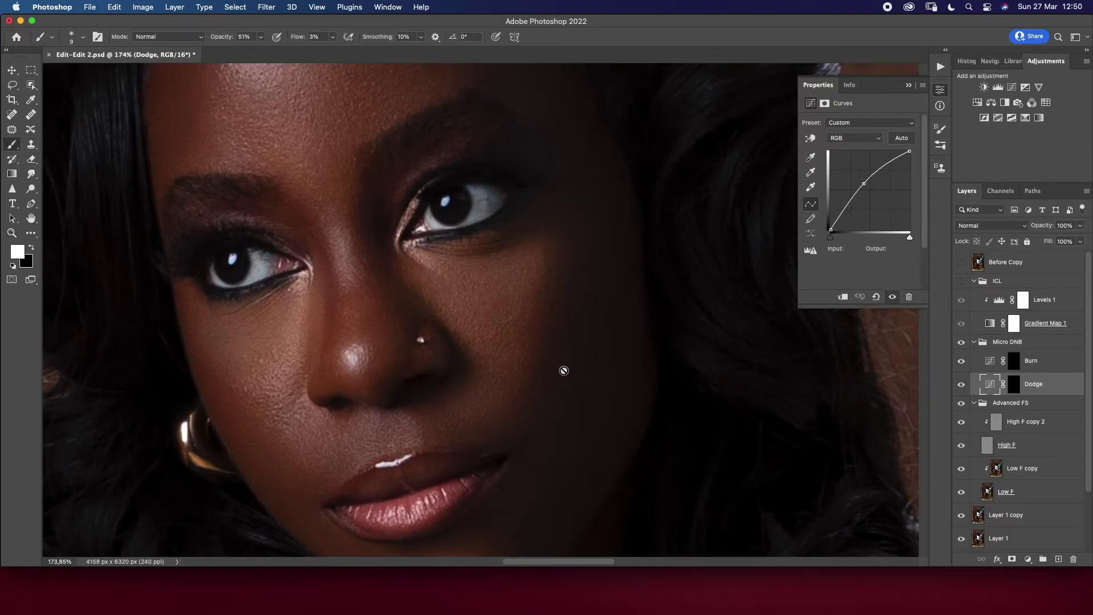
{"action": "left_click", "coordinate": [1013, 383]}
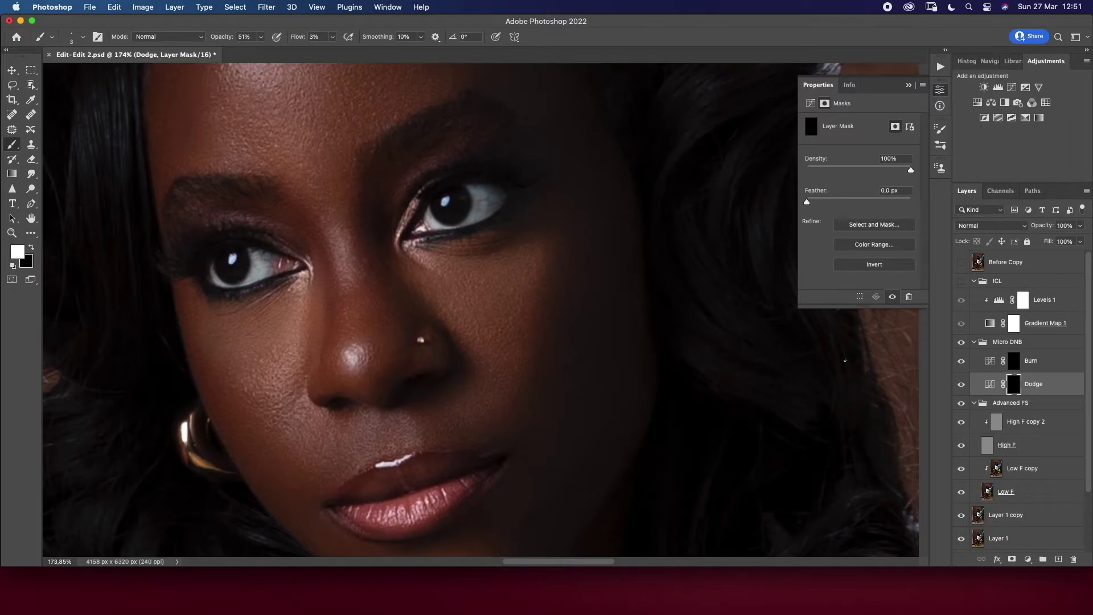
Blend the cheek and jaw tones on Low F copy with a slightly larger Mixer Brush
{"action": "left_click", "coordinate": [1034, 468]}
{"action": "right_click", "coordinate": [11, 144]}
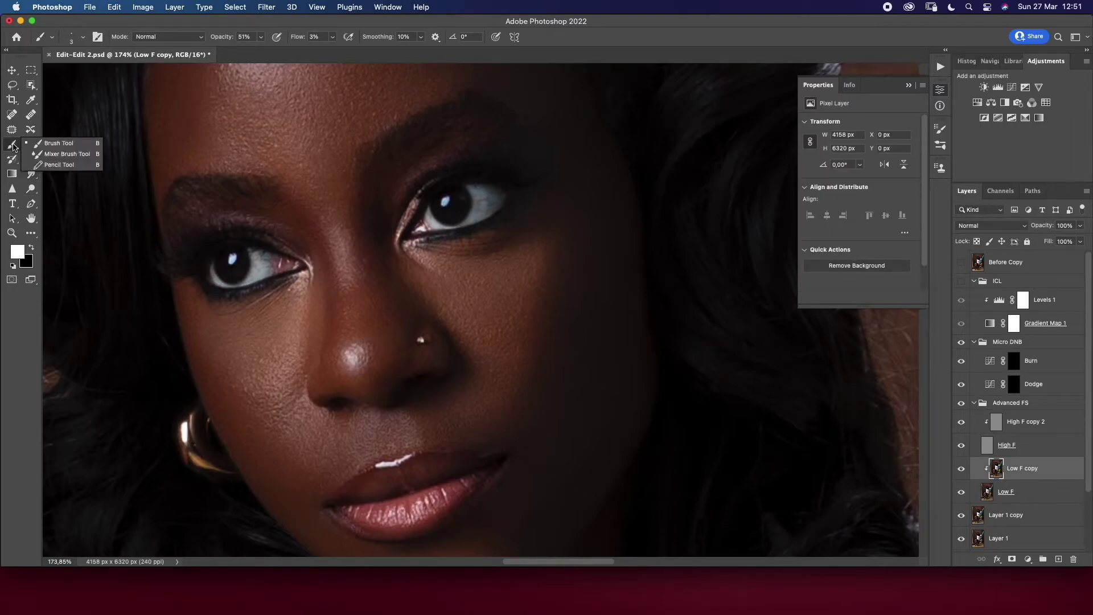
{"action": "left_click", "coordinate": [57, 171]}
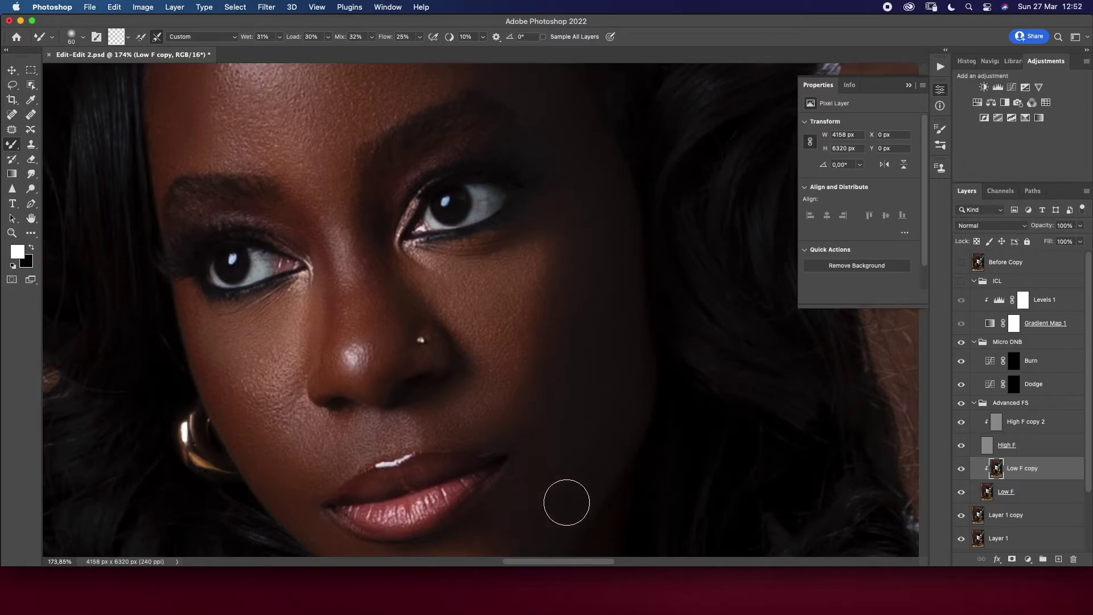
{"action": "key", "text": "bracketright"}
Zoom out, move to the Dodge curves mask, and pick the standard Brush Tool
{"action": "key", "text": "z"}
{"action": "scroll", "coordinate": [229, 272], "scroll_direction": "down", "scroll_amount": 5}
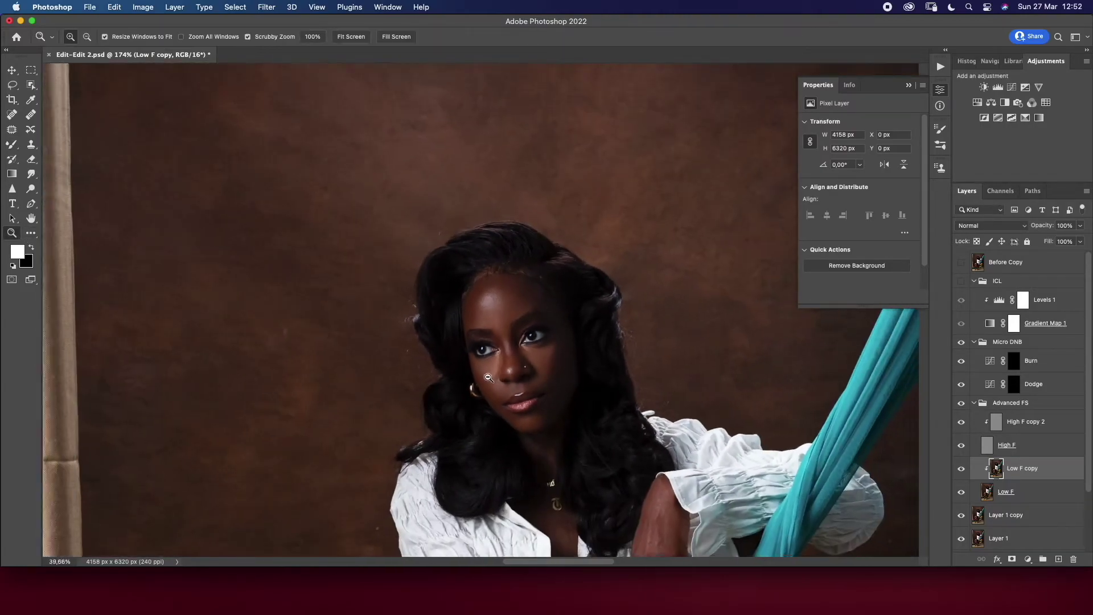
{"action": "scroll", "coordinate": [498, 375], "scroll_direction": "down", "scroll_amount": 5}
{"action": "scroll", "coordinate": [497, 375], "scroll_direction": "up", "scroll_amount": 3}
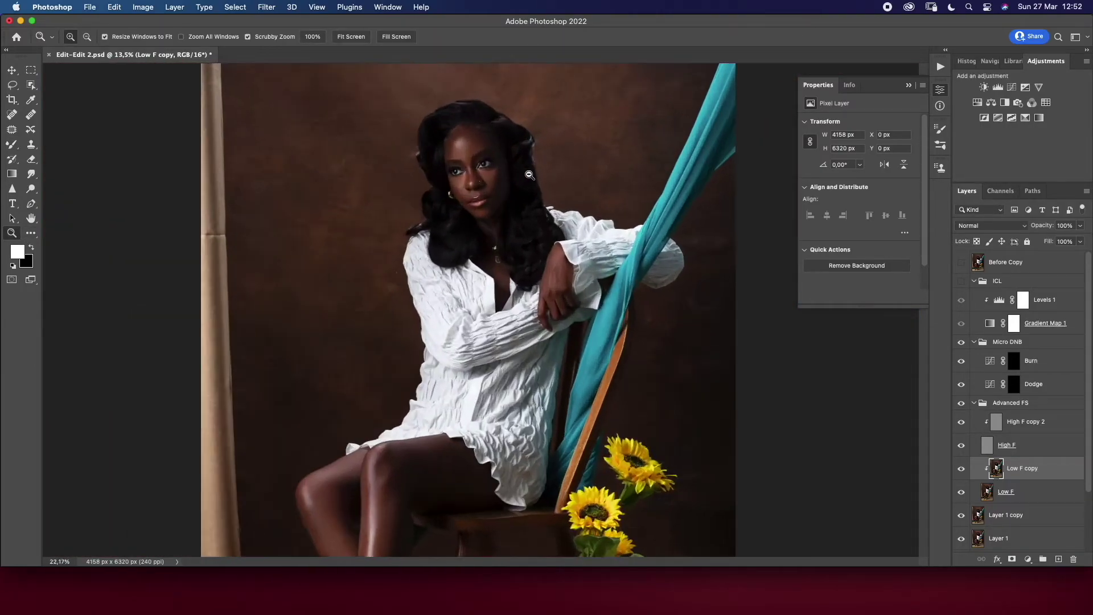
{"action": "scroll", "coordinate": [490, 228], "scroll_direction": "up", "scroll_amount": 4}
{"action": "key", "text": "alt+bracketright"}
{"action": "key", "text": "alt+bracketright"}
{"action": "key", "text": "alt+bracketright"}
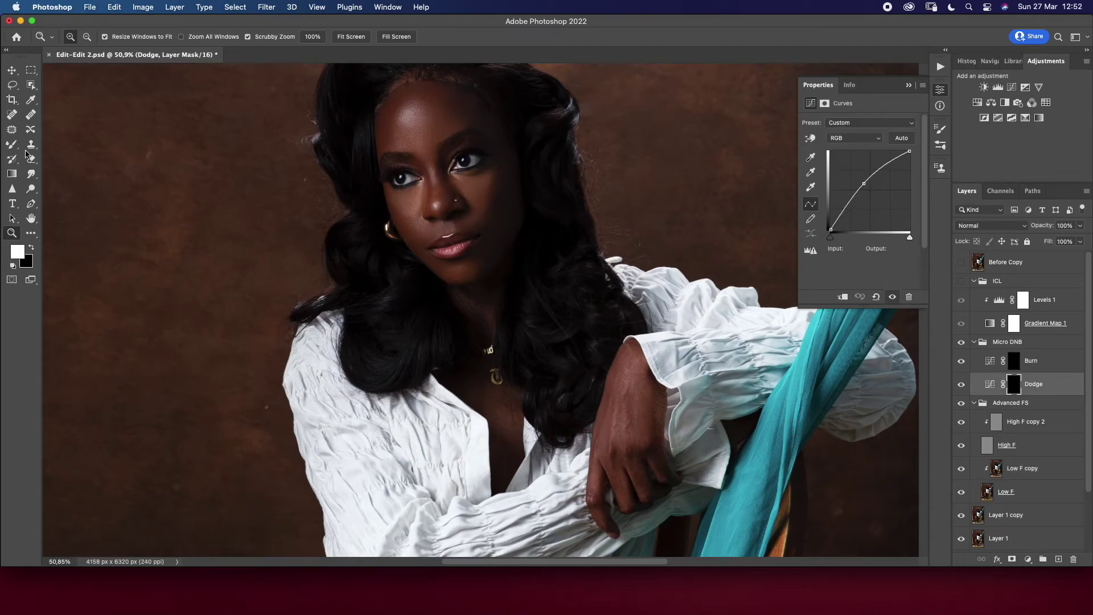
{"action": "key", "text": "b"}
{"action": "right_click", "coordinate": [27, 153]}
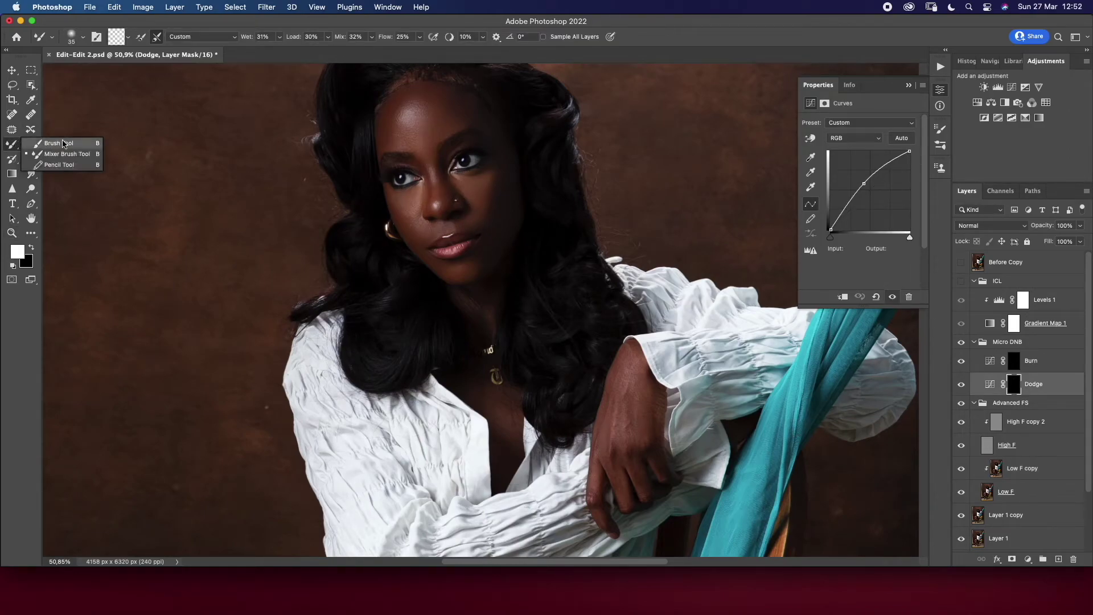
{"action": "left_click", "coordinate": [55, 141]}
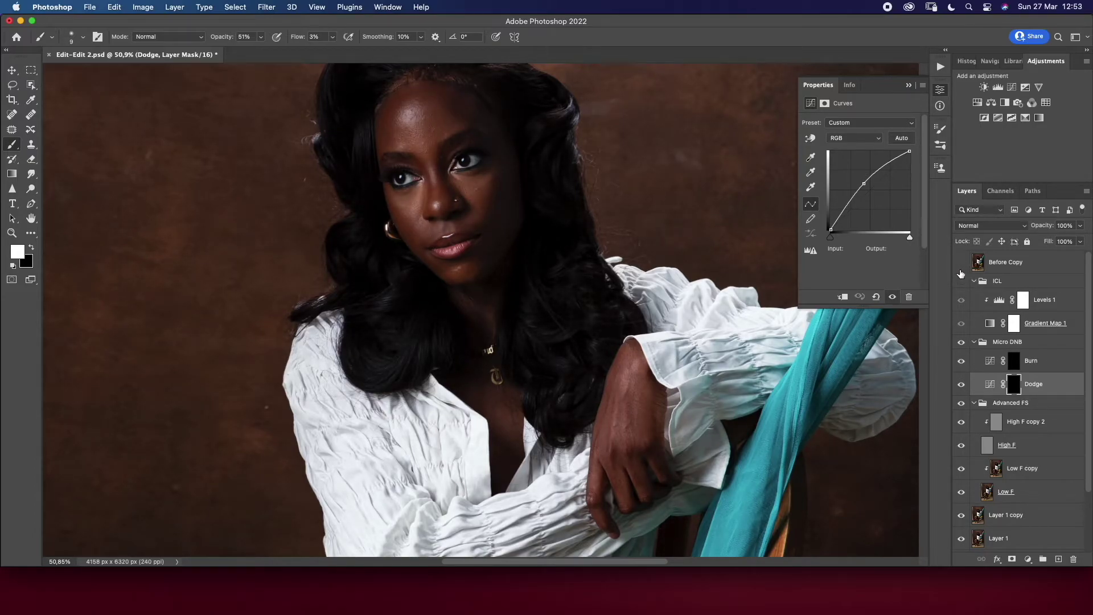
{"action": "left_click", "coordinate": [10, 234]}
Zoom out to the legs and set the Mixer Brush flow to 15%
{"action": "left_click_drag", "start_coordinate": [410, 299], "coordinate": [397, 365]}
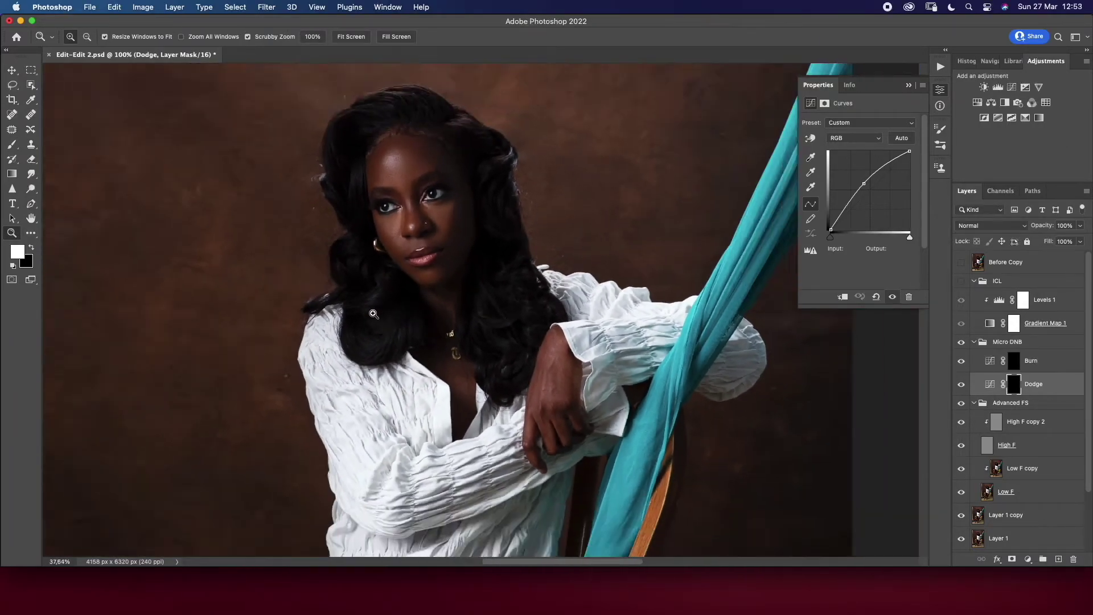
{"action": "scroll", "coordinate": [460, 416], "scroll_direction": "down", "scroll_amount": 10}
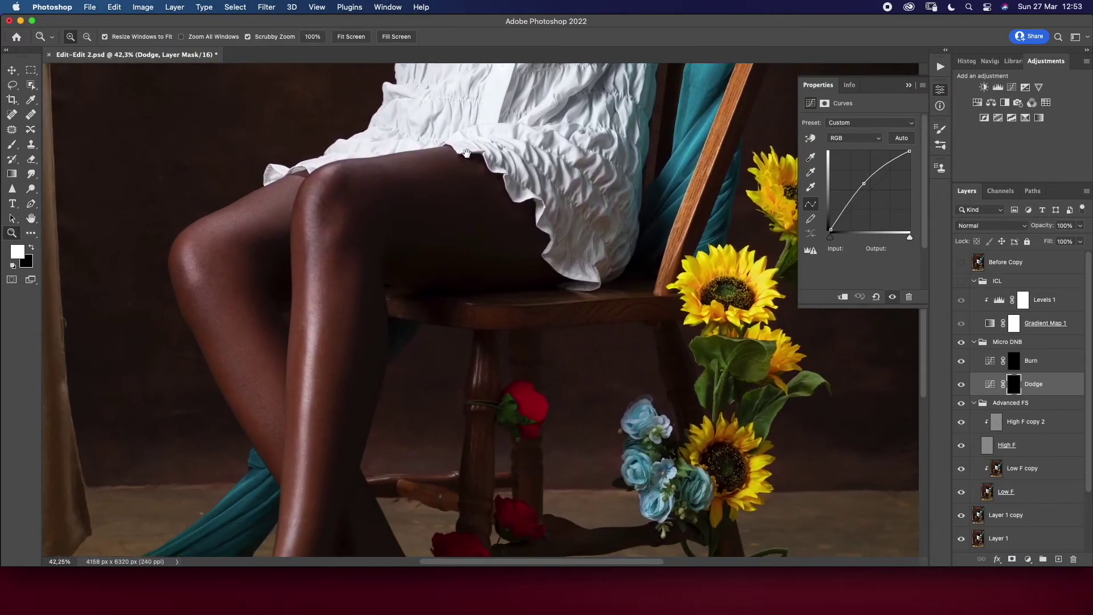
{"action": "scroll", "coordinate": [450, 319], "scroll_direction": "down", "scroll_amount": 5}
{"action": "scroll", "coordinate": [447, 301], "scroll_direction": "up", "scroll_amount": 2}
{"action": "scroll", "coordinate": [454, 258], "scroll_direction": "up", "scroll_amount": 2}
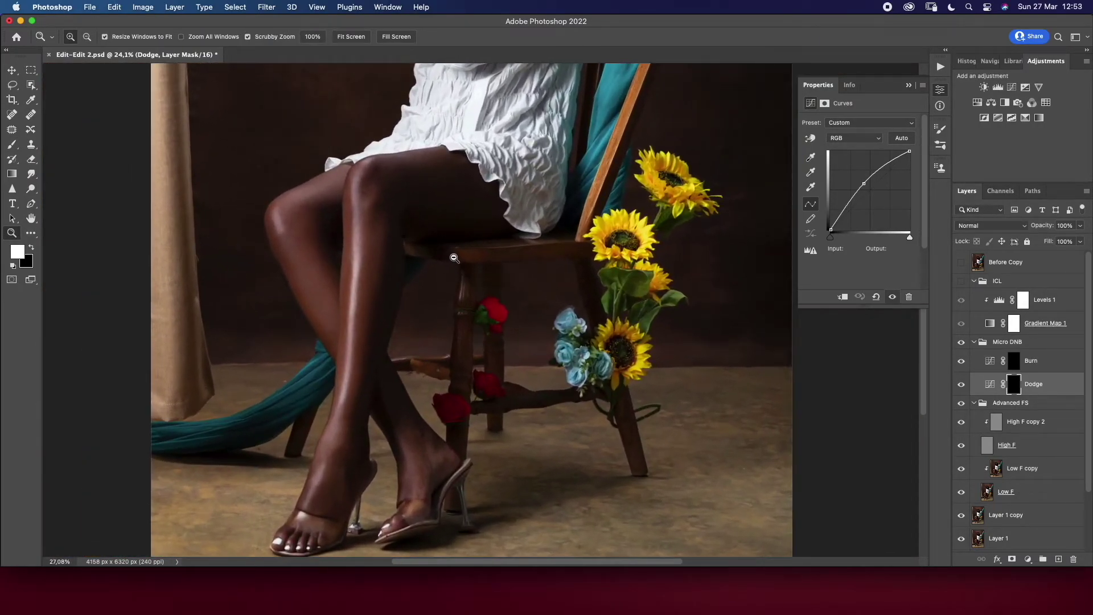
{"action": "left_click", "coordinate": [11, 144]}
{"action": "right_click", "coordinate": [11, 144]}
{"action": "left_click", "coordinate": [81, 170]}
{"action": "left_click", "coordinate": [420, 37]}
{"action": "left_click_drag", "start_coordinate": [416, 53], "coordinate": [411, 52]}
Blend skin tones along the shins, knees and ankles, resizing the brush as needed
{"action": "key", "text": "bracketright"}
{"action": "key", "text": "bracketright"}
{"action": "key", "text": "bracketright"}
{"action": "key", "text": "bracketright"}
{"action": "key", "text": "bracketright"}
{"action": "key", "text": "bracketright"}
{"action": "key", "text": "alt+bracketleft"}
{"action": "key", "text": "alt+bracketleft"}
{"action": "key", "text": "alt+bracketleft"}
{"action": "key", "text": "bracketleft"}
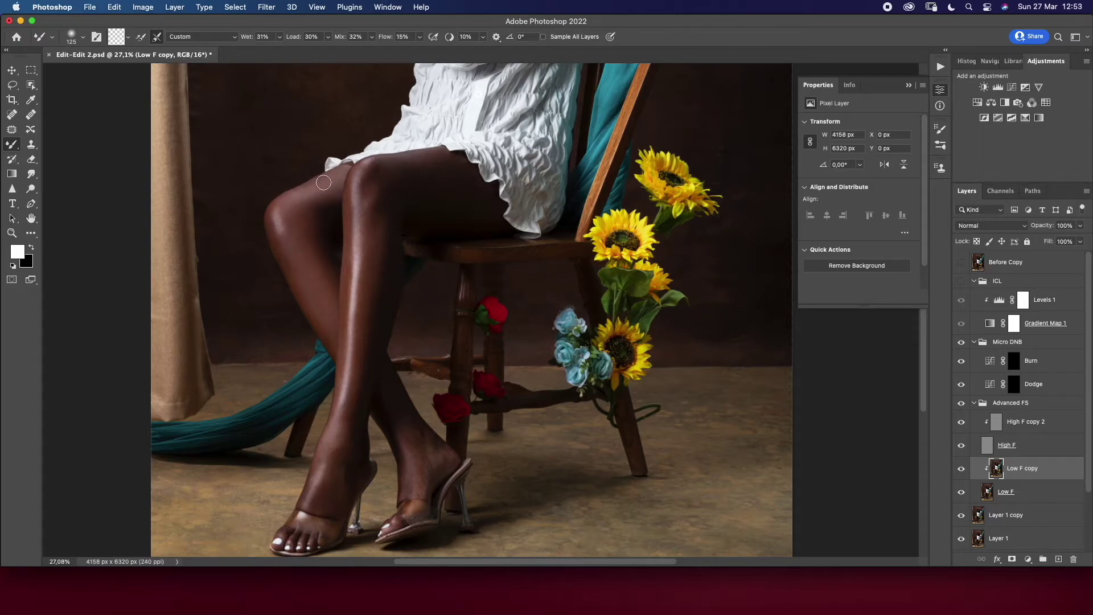
{"action": "key", "text": "bracketleft"}
{"action": "key", "text": "bracketright"}
{"action": "key", "text": "bracketright"}
{"action": "key", "text": "bracketleft"}
{"action": "key", "text": "bracketleft"}
{"action": "key", "text": "bracketright"}
{"action": "key", "text": "bracketright"}
{"action": "key", "text": "bracketright"}
{"action": "key", "text": "bracketleft"}
{"action": "key", "text": "bracketleft"}
{"action": "key", "text": "bracketleft"}
{"action": "key", "text": "bracketright"}
{"action": "key", "text": "bracketleft"}
{"action": "key", "text": "bracketleft"}
{"action": "key", "text": "bracketleft"}
{"action": "key", "text": "bracketright"}
{"action": "key", "text": "bracketright"}
{"action": "key", "text": "bracketright"}
{"action": "key", "text": "bracketright"}
{"action": "key", "text": "bracketright"}
Zoom out to the full image and collapse the Advanced FS group
{"action": "left_click", "coordinate": [11, 233]}
{"action": "scroll", "coordinate": [402, 328], "scroll_direction": "down", "scroll_amount": 5}
{"action": "scroll", "coordinate": [401, 328], "scroll_direction": "up", "scroll_amount": 2}
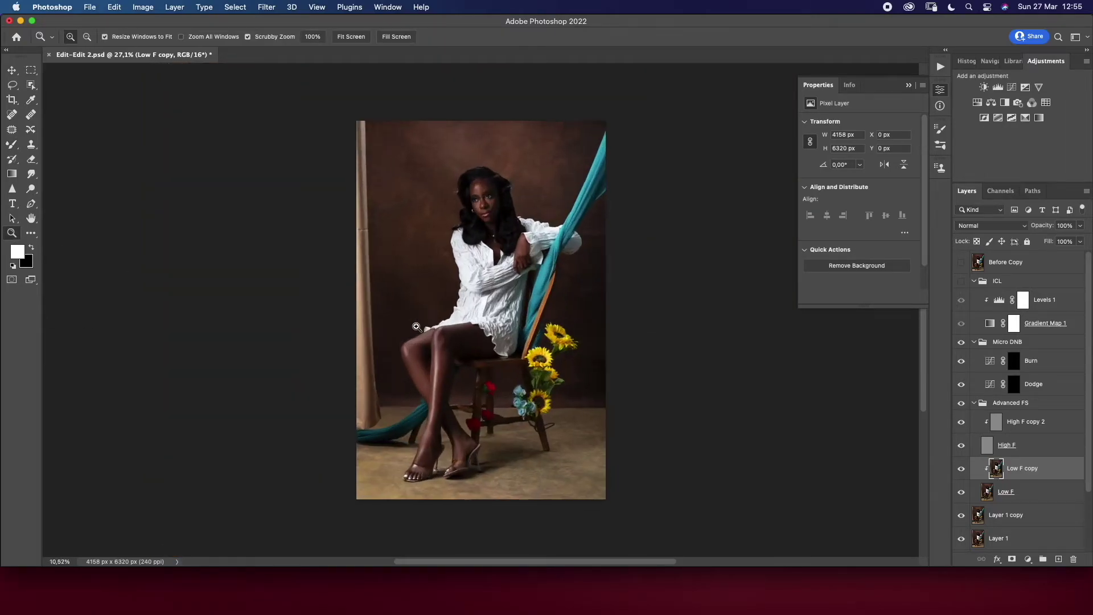
{"action": "left_click", "coordinate": [974, 405]}
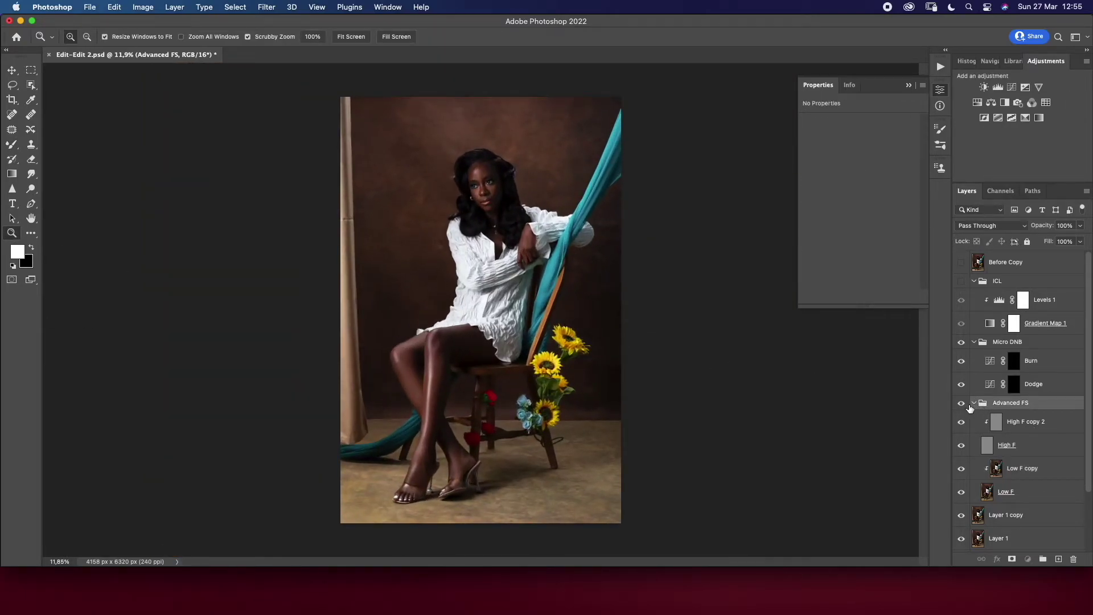
{"action": "left_click", "coordinate": [974, 403]}
Toggle Advanced FS and Before Copy visibility to compare, then zoom in on the face
{"action": "left_click", "coordinate": [963, 403]}
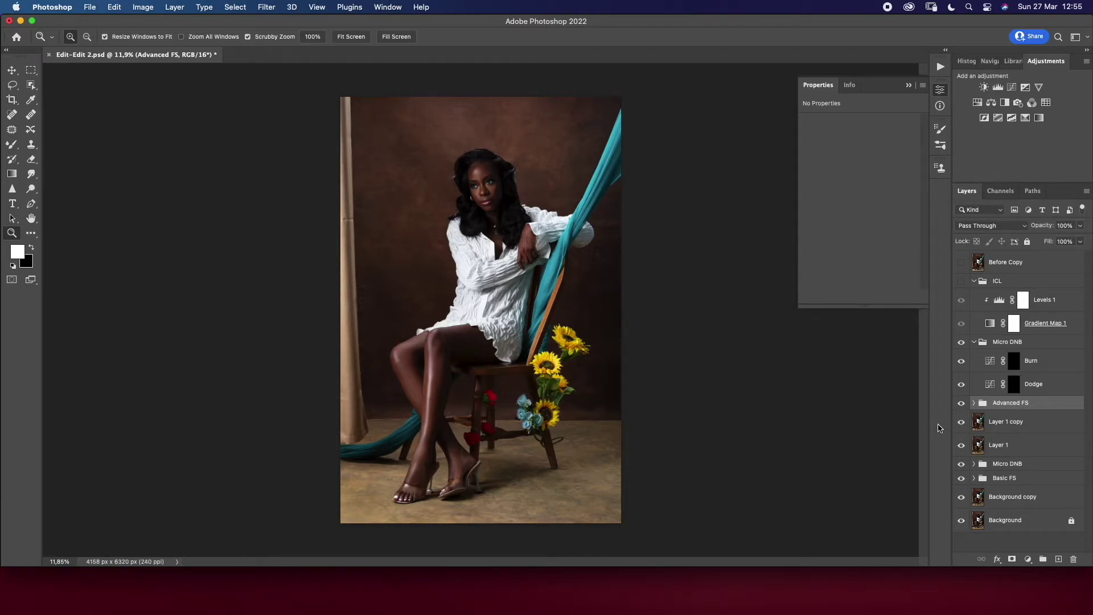
{"action": "left_click", "coordinate": [962, 262]}
{"action": "left_click", "coordinate": [962, 262]}
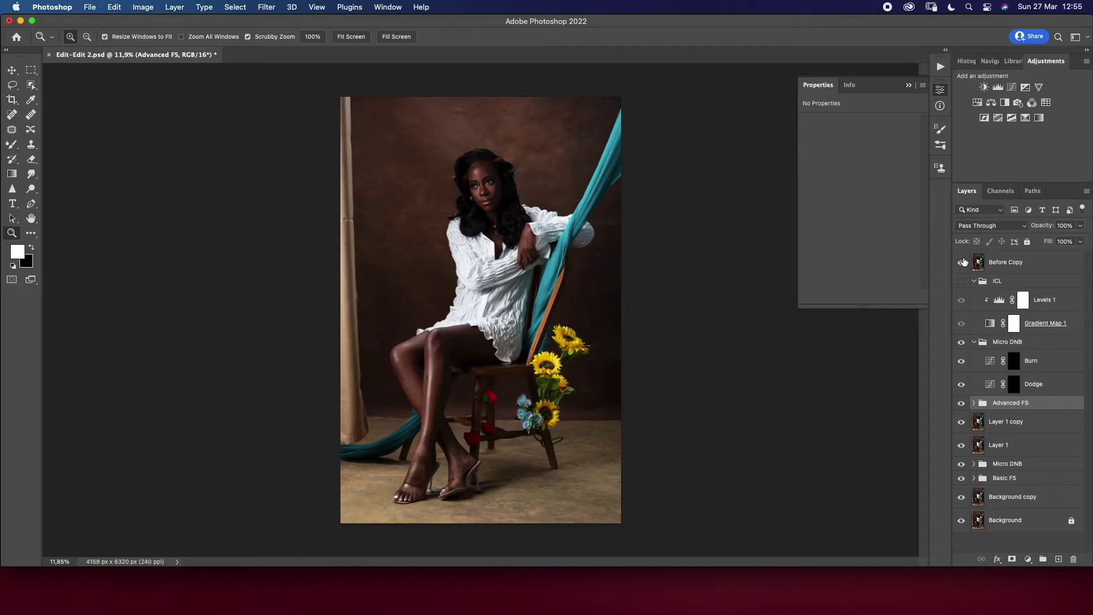
{"action": "left_click", "coordinate": [962, 262]}
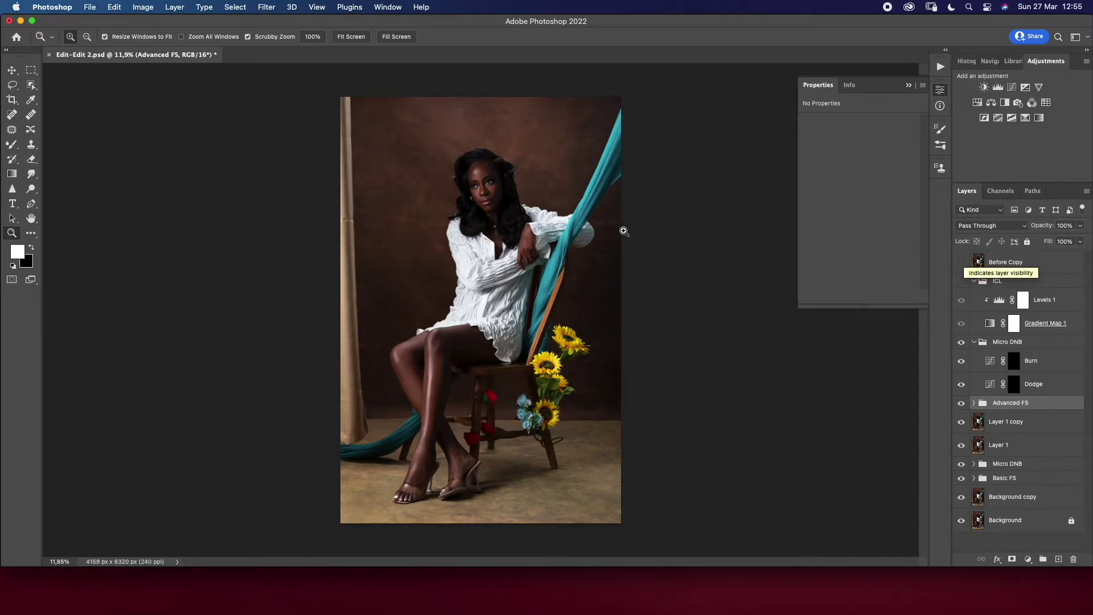
{"action": "left_click", "coordinate": [480, 187]}
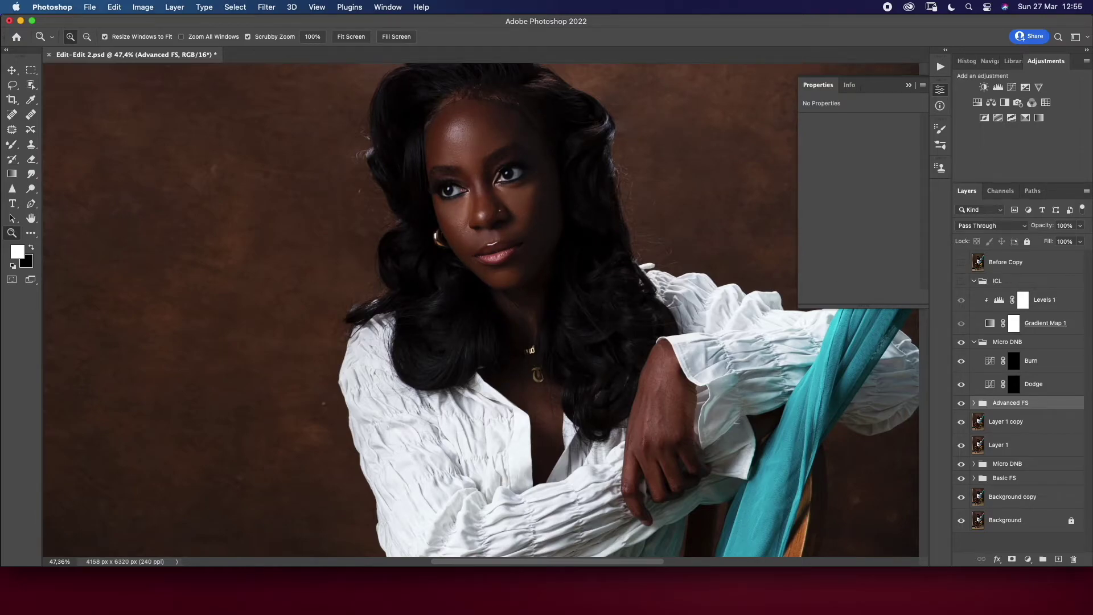
Blend the cheek tones on Low F copy with the Mixer Brush at size 40
{"action": "left_click", "coordinate": [974, 403]}
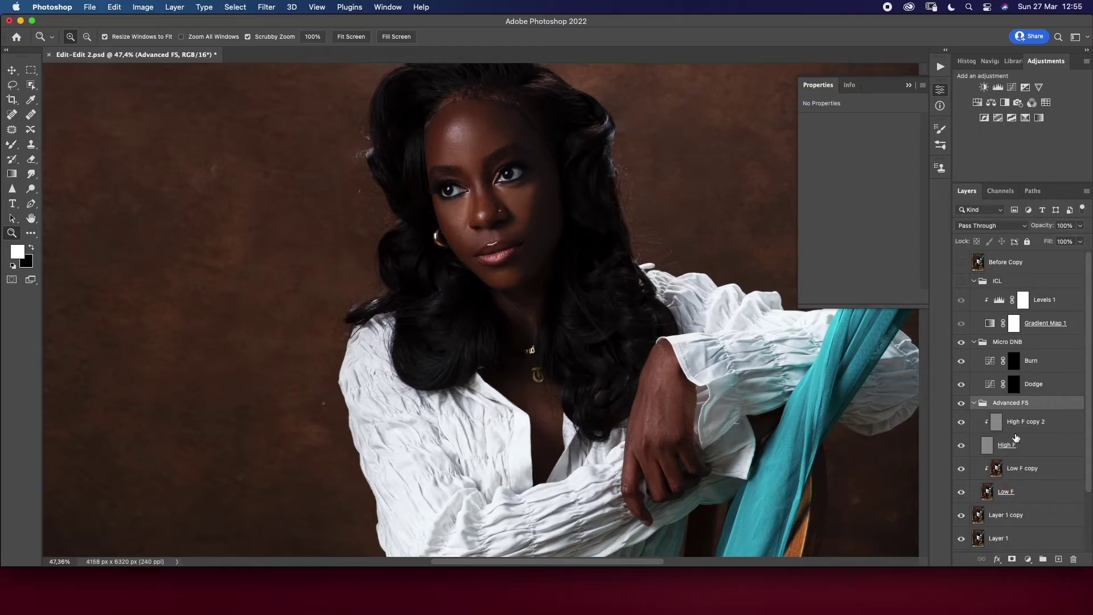
{"action": "left_click", "coordinate": [1036, 468]}
{"action": "key", "text": "shift+b"}
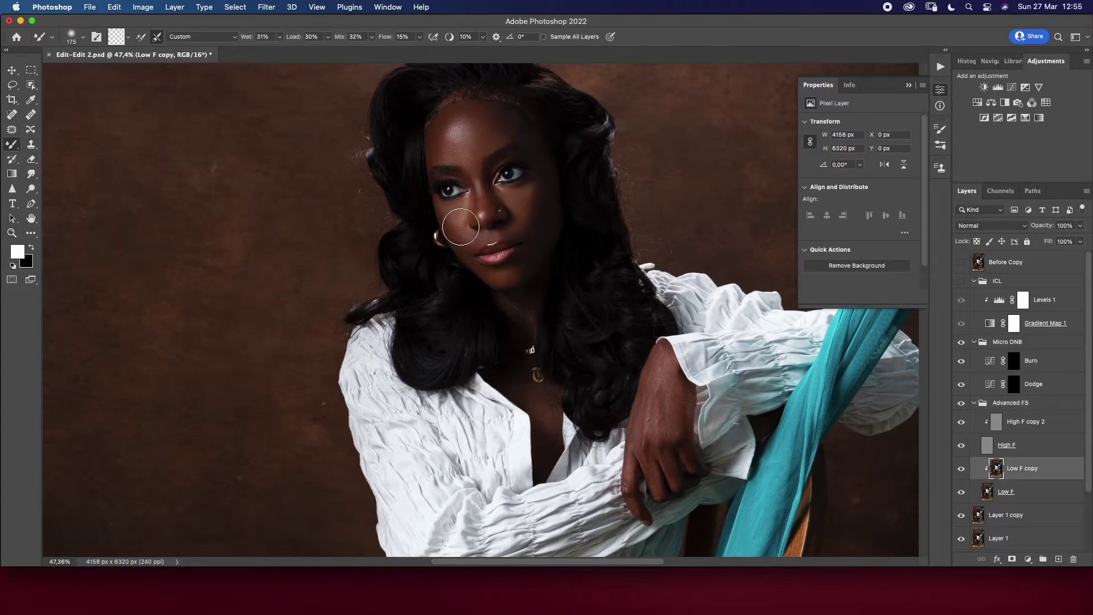
{"action": "key", "text": "bracketleft"}
{"action": "key", "text": "bracketleft"}
{"action": "key", "text": "bracketleft"}
Collapse the Advanced FS and Micro DNB groups and zoom out
{"action": "left_click", "coordinate": [974, 403]}
{"action": "left_click", "coordinate": [974, 341]}
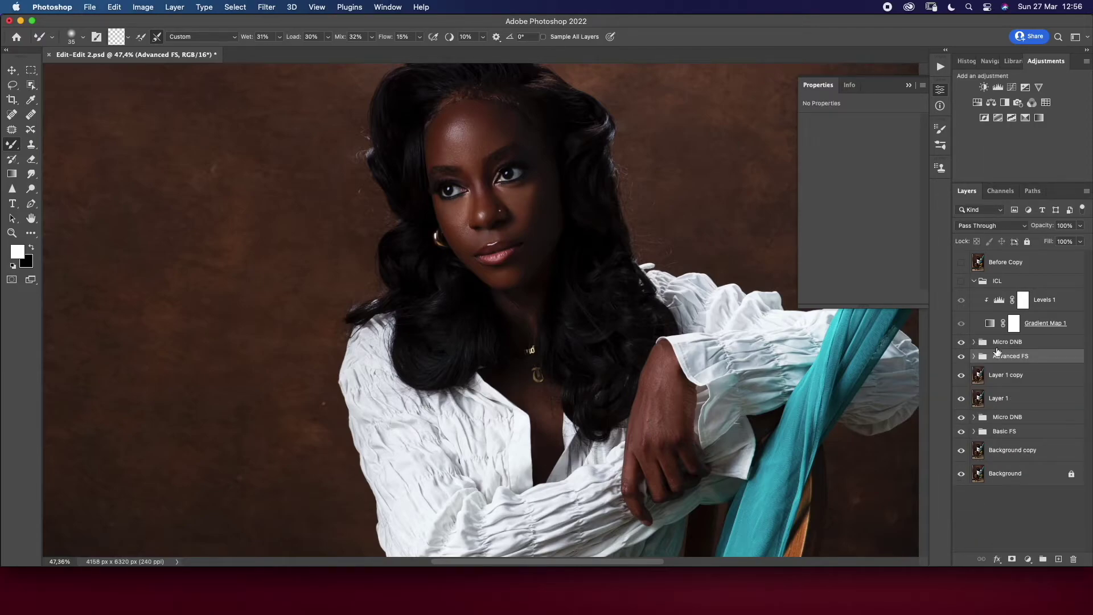
{"action": "left_click", "coordinate": [11, 233]}
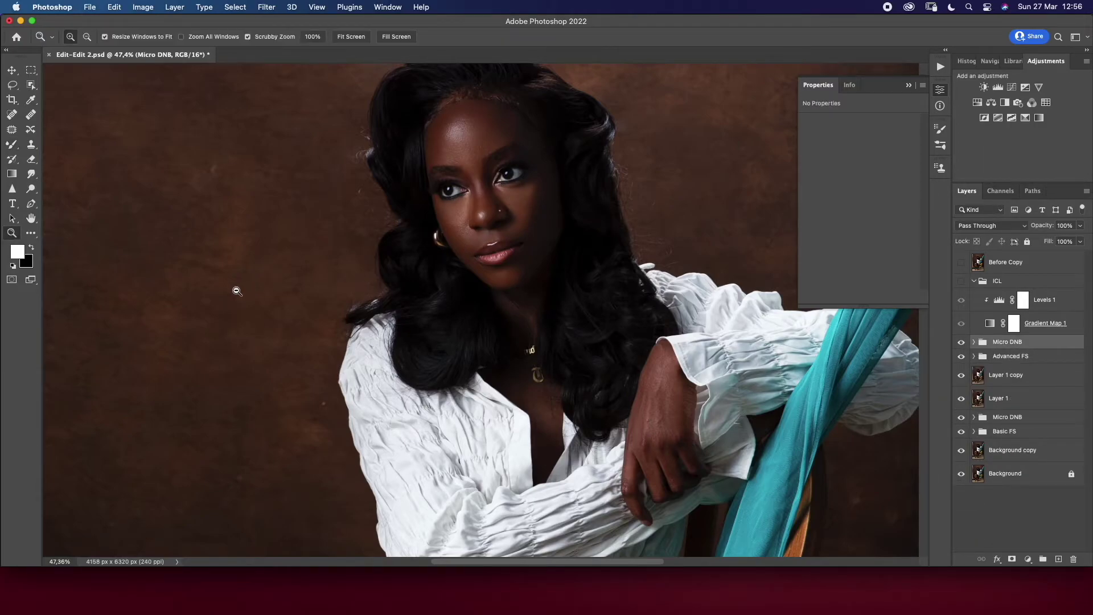
Turn on the ICL check view, target the Burn curves mask, and save the document
{"action": "scroll", "coordinate": [326, 318], "scroll_direction": "down", "scroll_amount": 5}
{"action": "left_click_drag", "start_coordinate": [326, 318], "coordinate": [346, 329]}
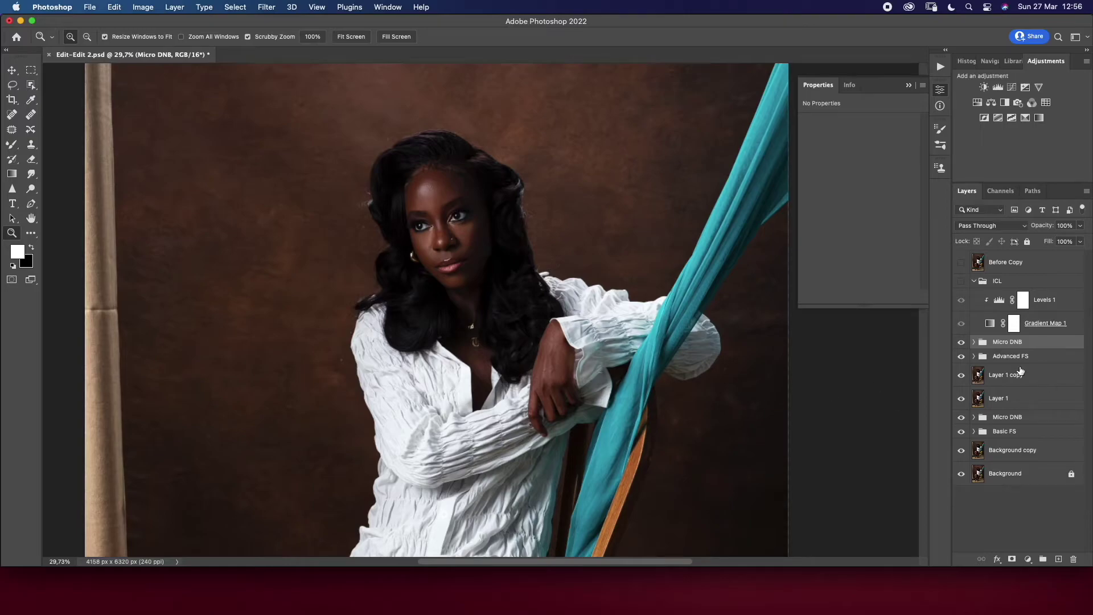
{"action": "left_click", "coordinate": [974, 342]}
{"action": "left_click", "coordinate": [961, 281]}
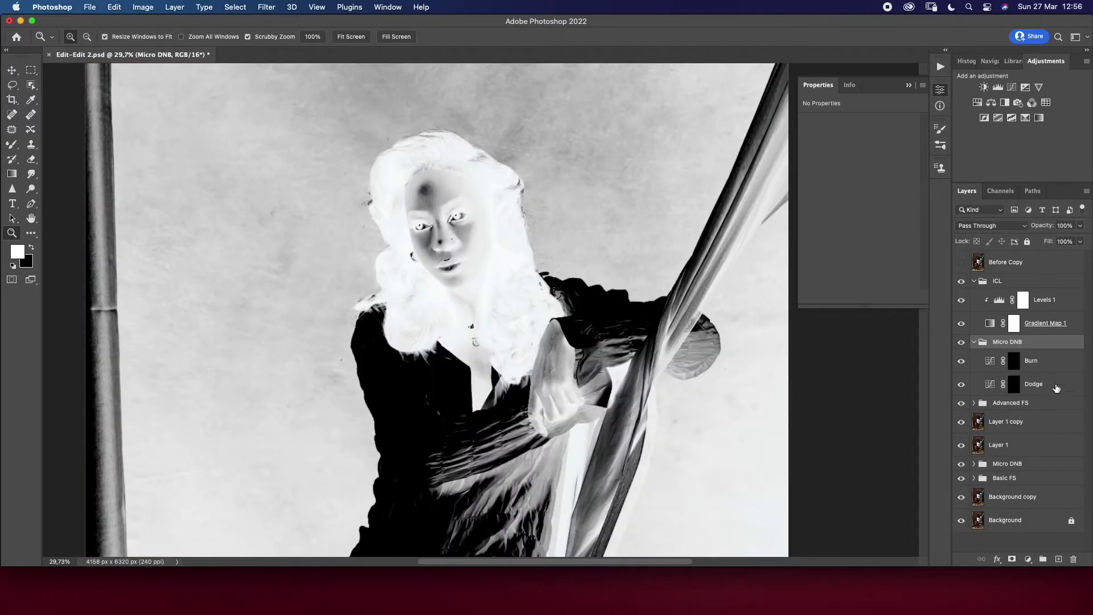
{"action": "left_click", "coordinate": [1000, 362]}
{"action": "key", "text": "cmd+s"}
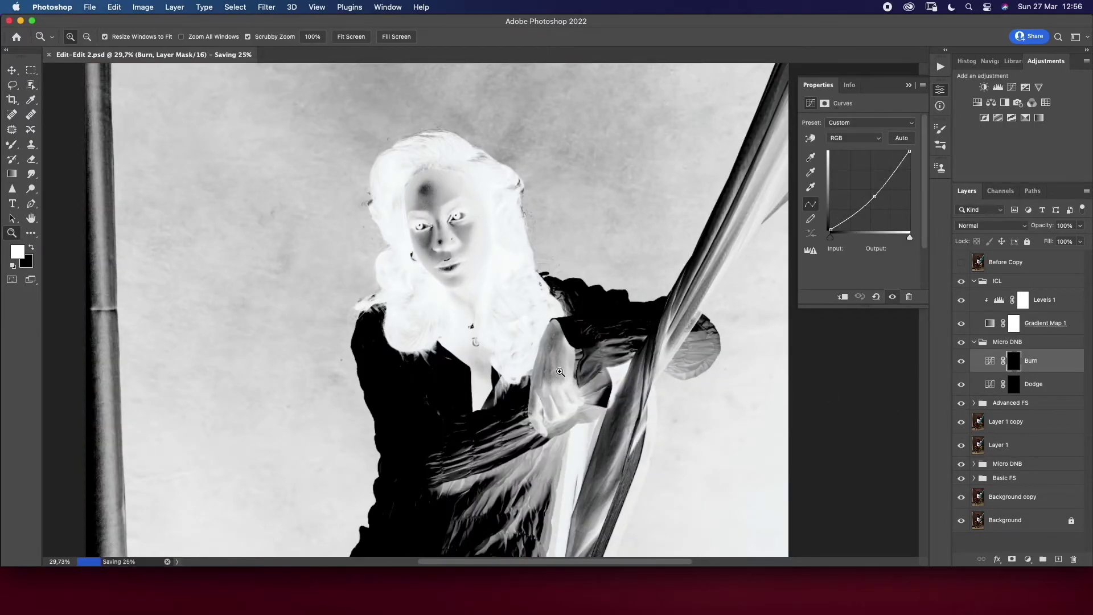
Paint fine dodge and burn strokes on the chest and forearm with the standard Brush
{"action": "left_click_drag", "start_coordinate": [560, 368], "coordinate": [605, 393]}
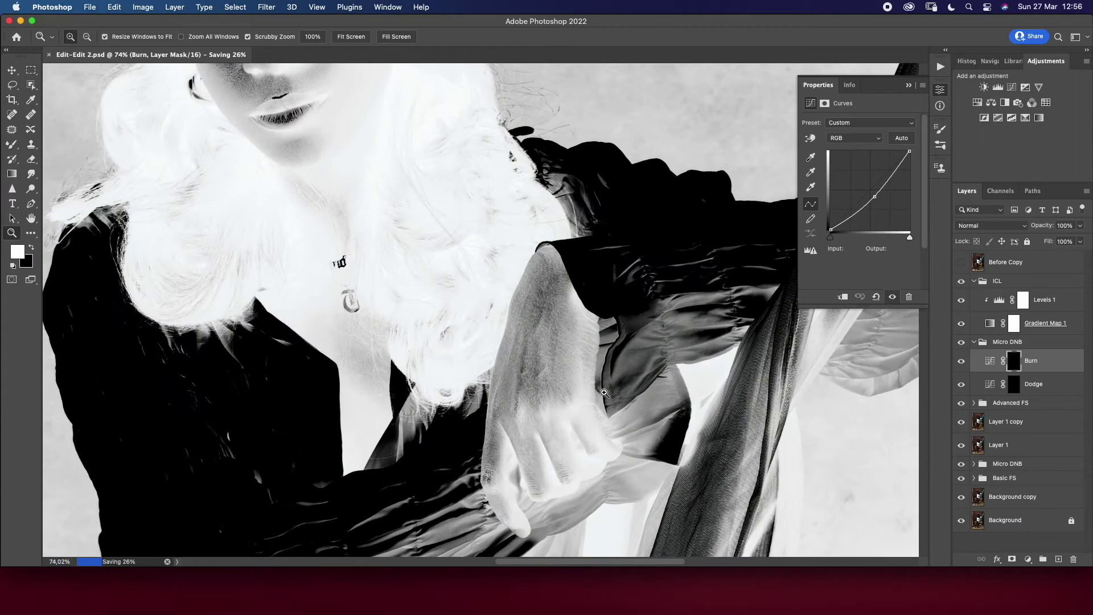
{"action": "left_click", "coordinate": [13, 145]}
{"action": "right_click", "coordinate": [13, 145]}
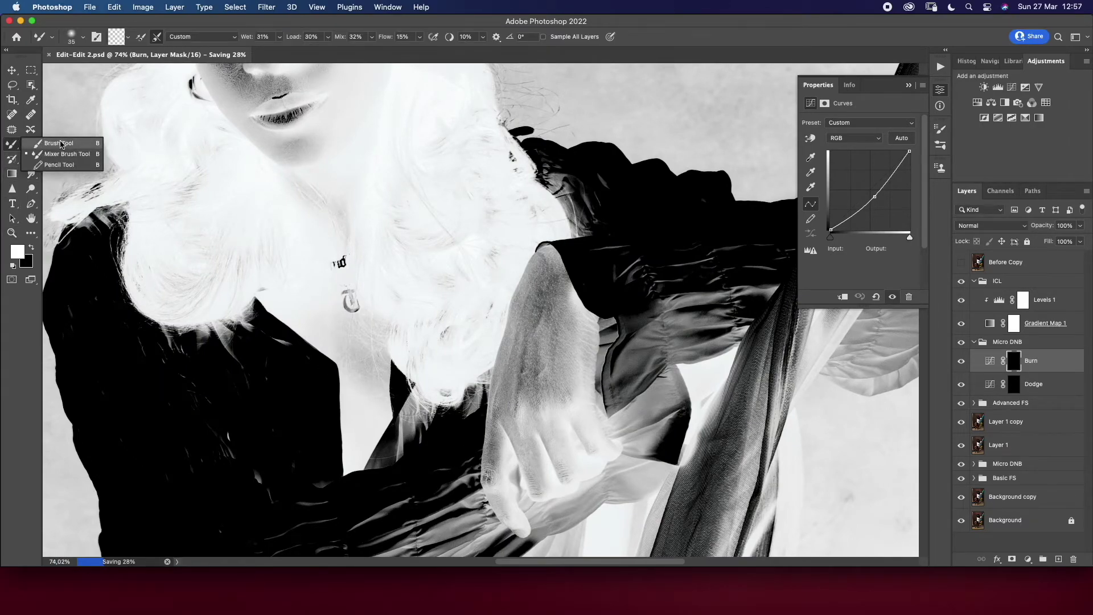
{"action": "left_click", "coordinate": [51, 139]}
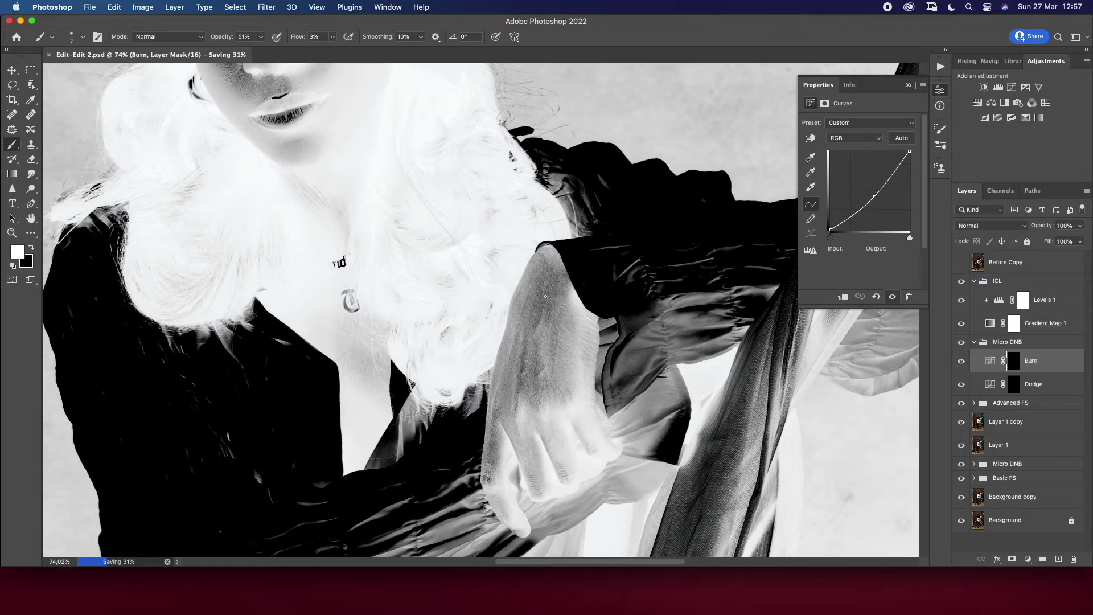
{"action": "key", "text": "alt+bracketleft"}
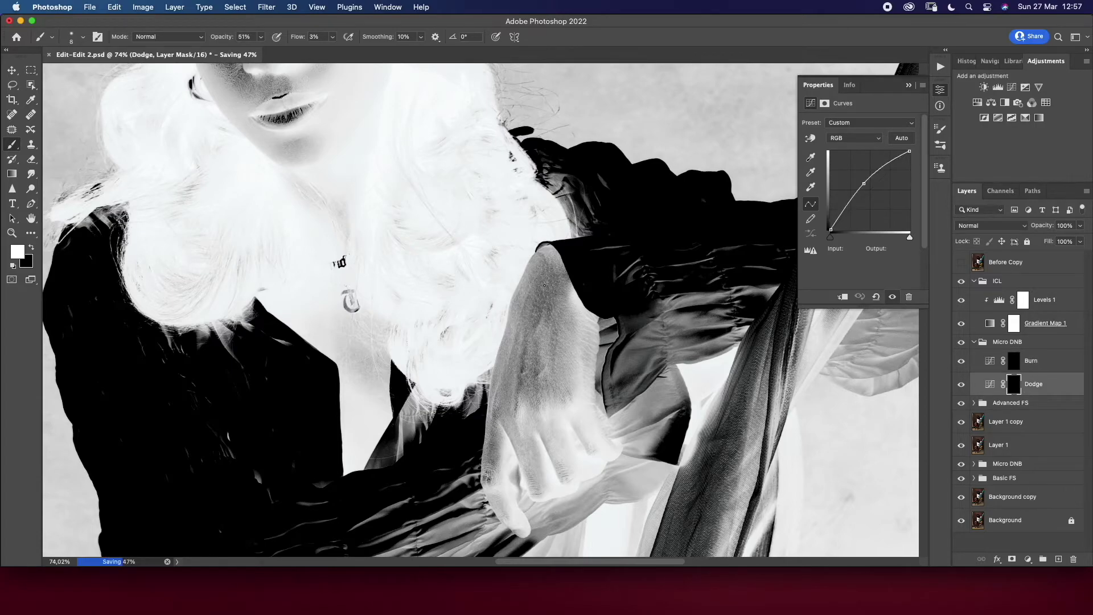
{"action": "key", "text": "bracketright"}
{"action": "key", "text": "alt+bracketright"}
{"action": "key", "text": "bracketleft"}
{"action": "key", "text": "bracketleft"}
{"action": "key", "text": "bracketleft"}
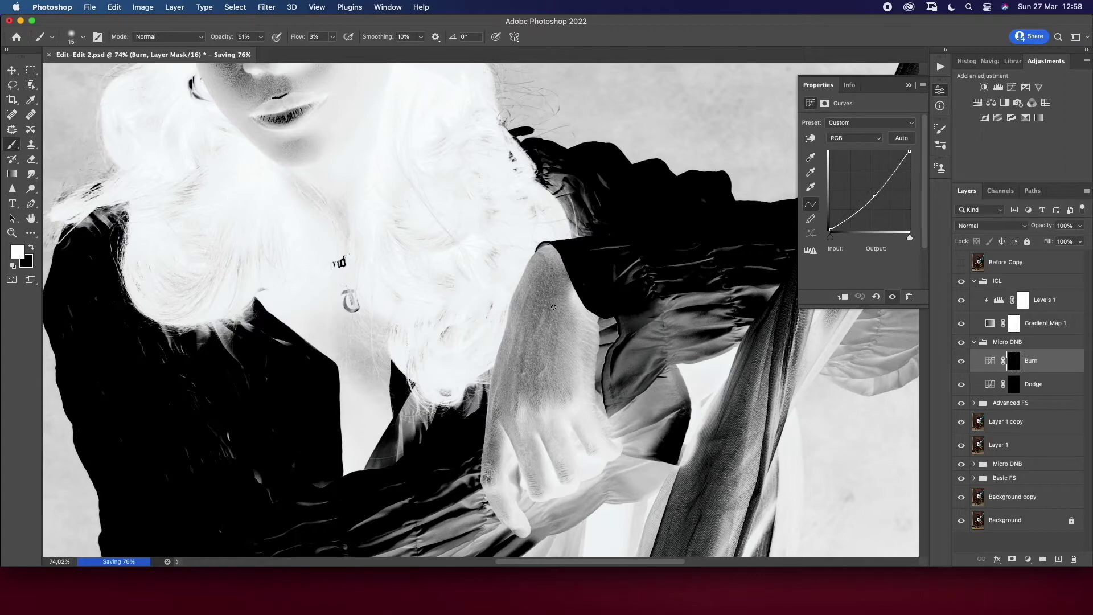
Refine the forearm with more burn and dodge strokes, then hide the ICL check view
{"action": "key", "text": "bracketleft"}
{"action": "key", "text": "bracketright"}
{"action": "key", "text": "bracketleft"}
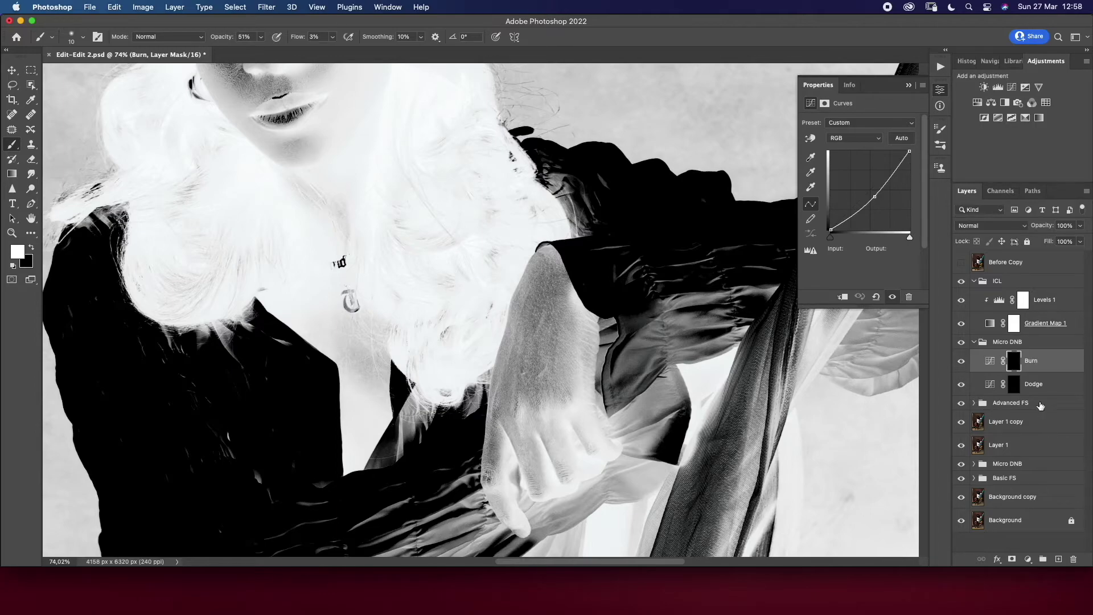
{"action": "left_click", "coordinate": [1017, 386]}
{"action": "key", "text": "bracketright"}
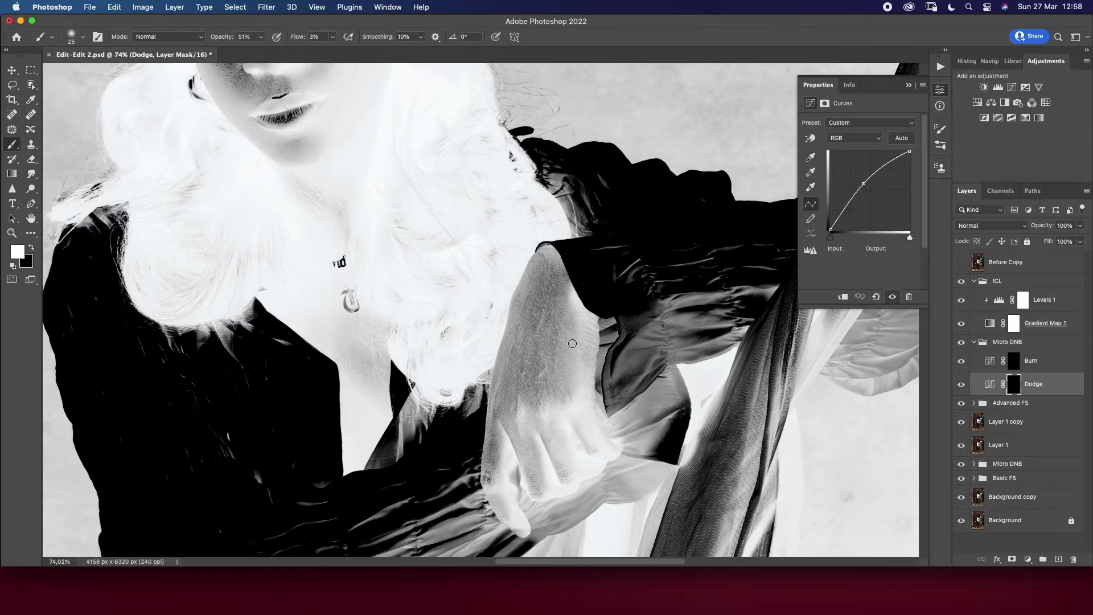
{"action": "left_click", "coordinate": [961, 280]}
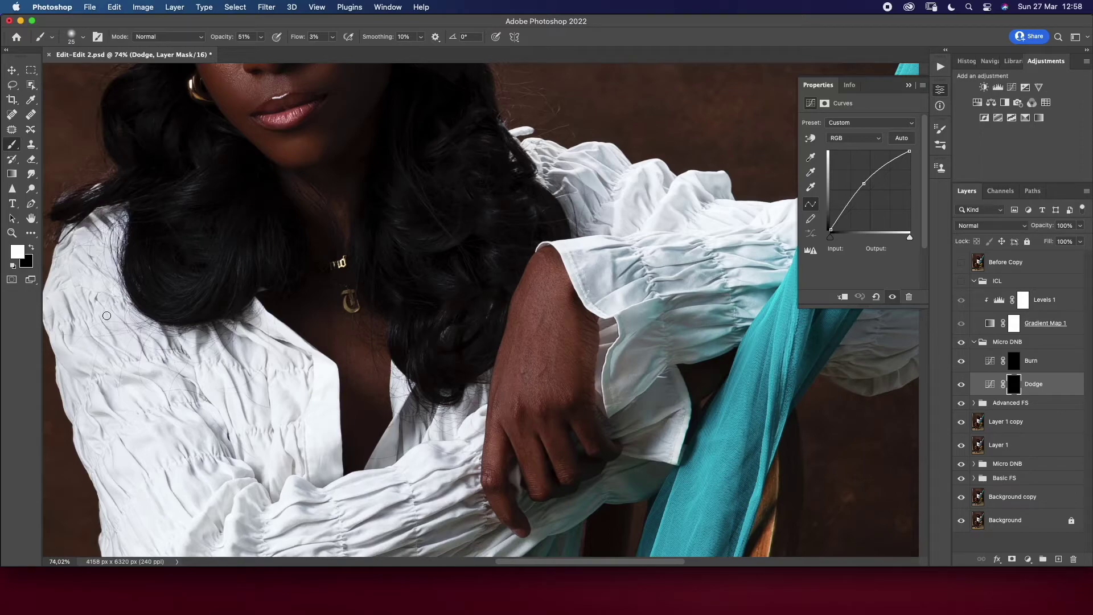
{"action": "left_click", "coordinate": [11, 232]}
{"action": "left_click_drag", "start_coordinate": [362, 263], "coordinate": [273, 273]}
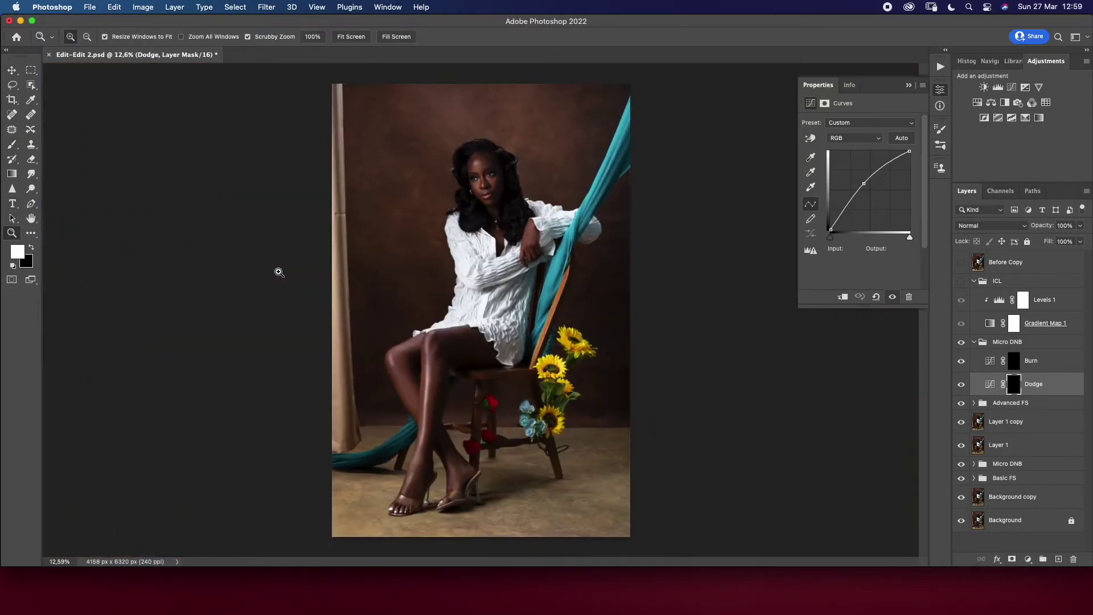
{"action": "left_click", "coordinate": [973, 345]}
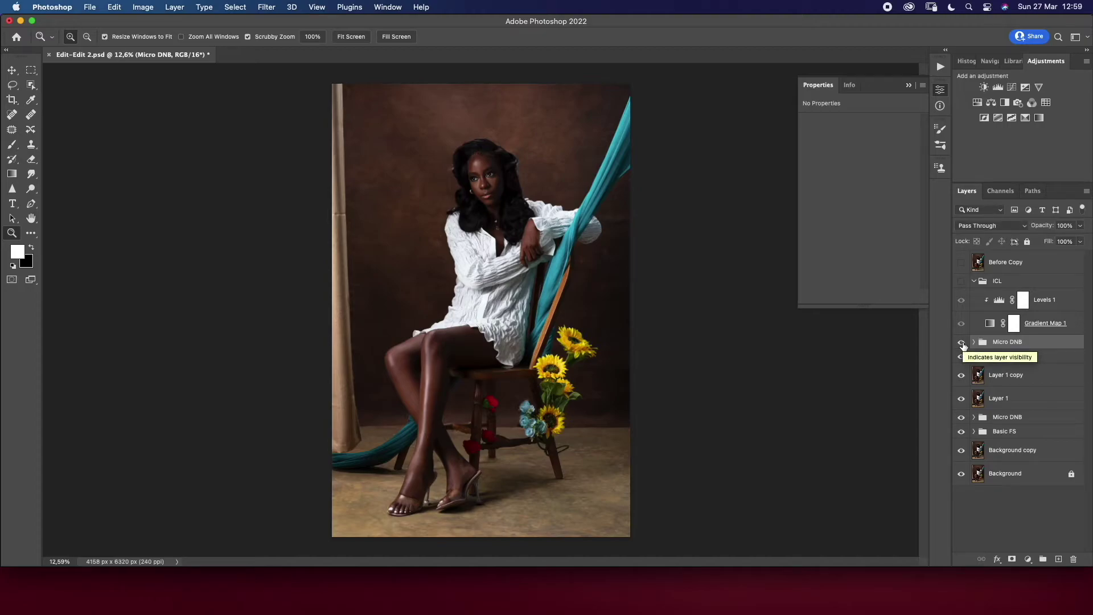
{"action": "left_click_drag", "start_coordinate": [461, 470], "coordinate": [501, 471]}
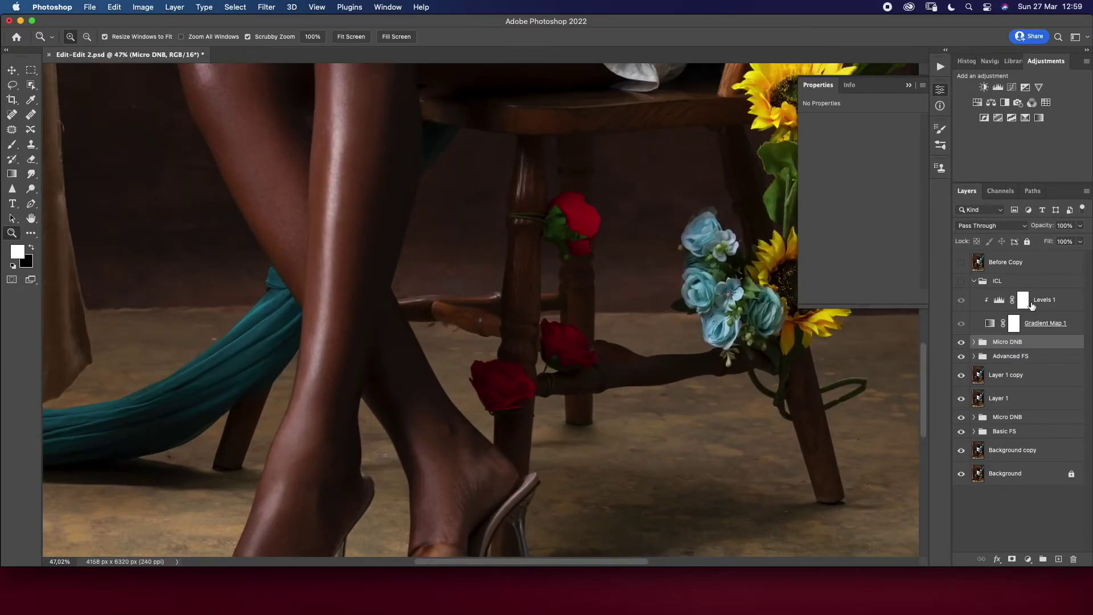
{"action": "left_click", "coordinate": [974, 343]}
{"action": "left_click", "coordinate": [1034, 384]}
{"action": "left_click", "coordinate": [12, 145]}
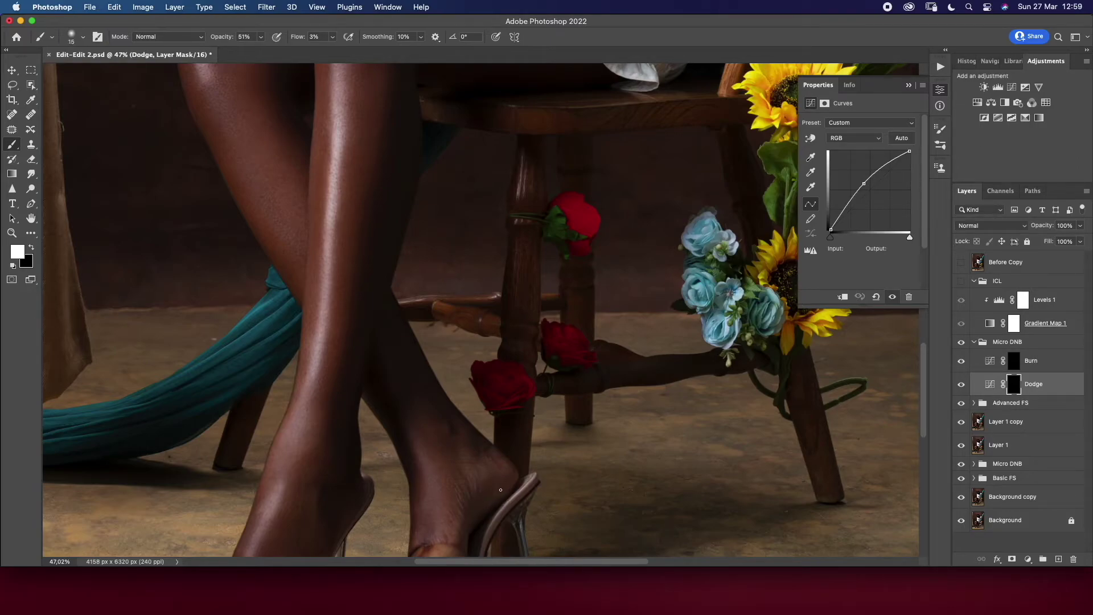
{"action": "left_click", "coordinate": [962, 343]}
{"action": "key", "text": "z"}
{"action": "scroll", "coordinate": [513, 308], "scroll_direction": "down", "scroll_amount": 5}
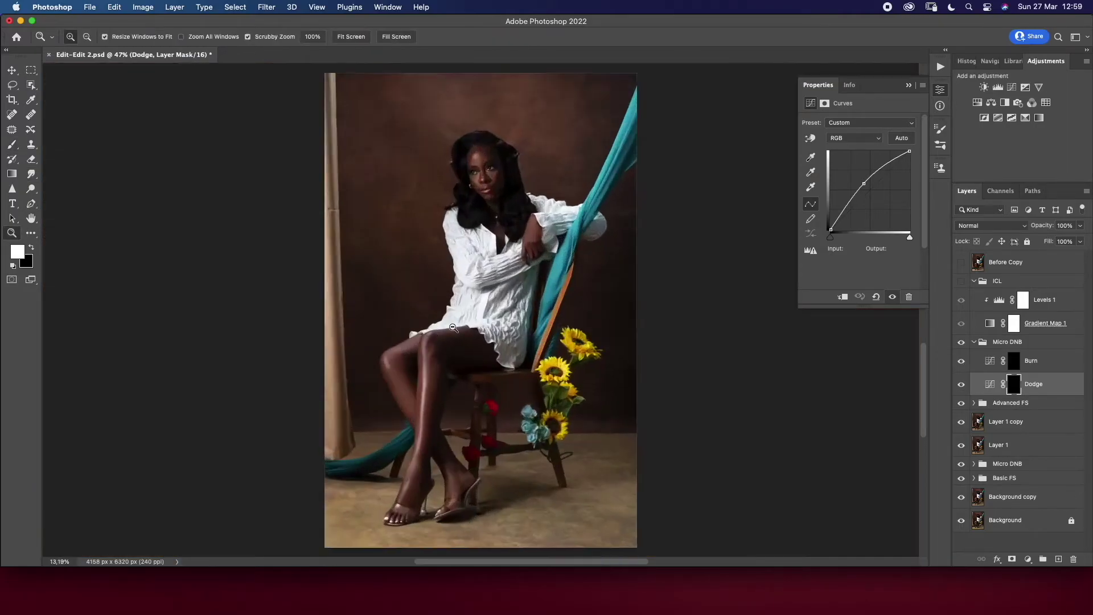
{"action": "scroll", "coordinate": [454, 346], "scroll_direction": "up", "scroll_amount": 2}
{"action": "scroll", "coordinate": [453, 346], "scroll_direction": "down", "scroll_amount": 1}
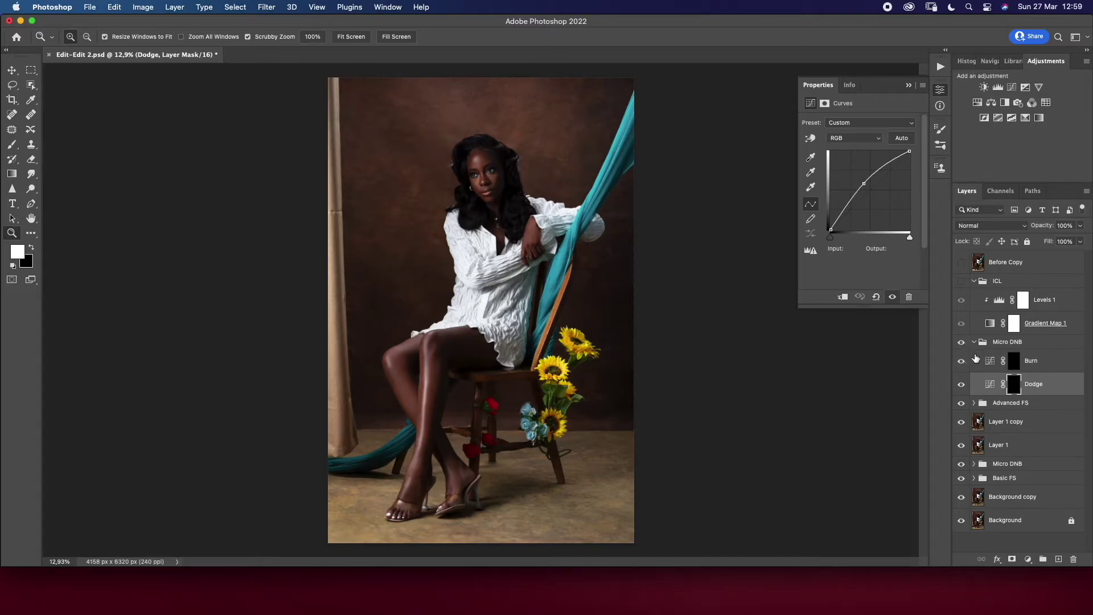
{"action": "left_click", "coordinate": [975, 343]}
{"action": "left_click_drag", "start_coordinate": [489, 180], "coordinate": [569, 181]}
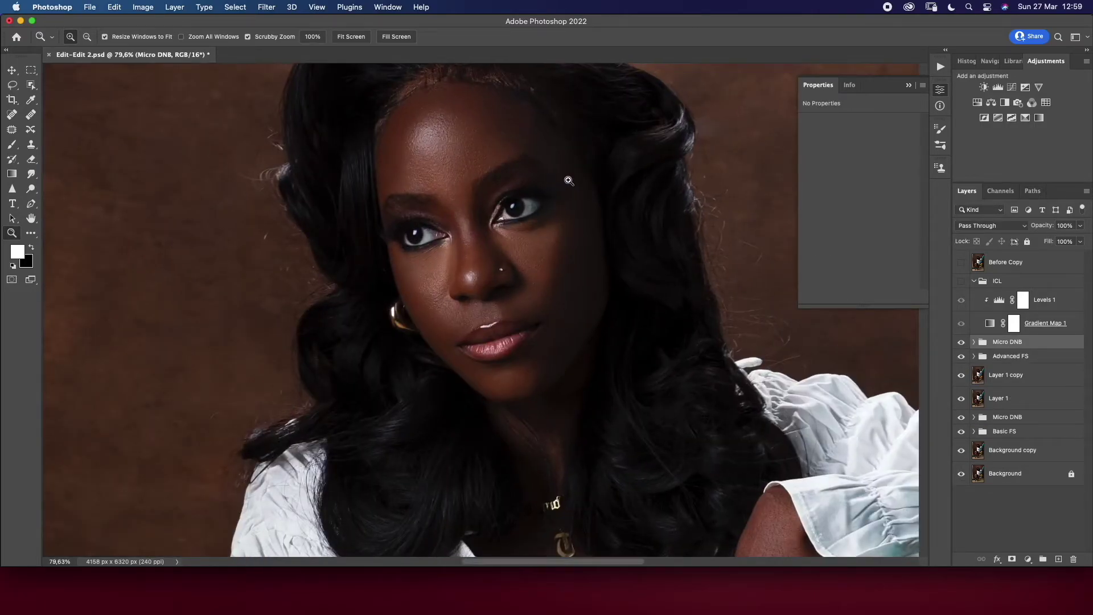
Add a brightening Curves layer with an inverted black mask, named Dodge
{"action": "left_click", "coordinate": [961, 263]}
{"action": "left_click", "coordinate": [960, 263]}
{"action": "left_click", "coordinate": [1028, 559]}
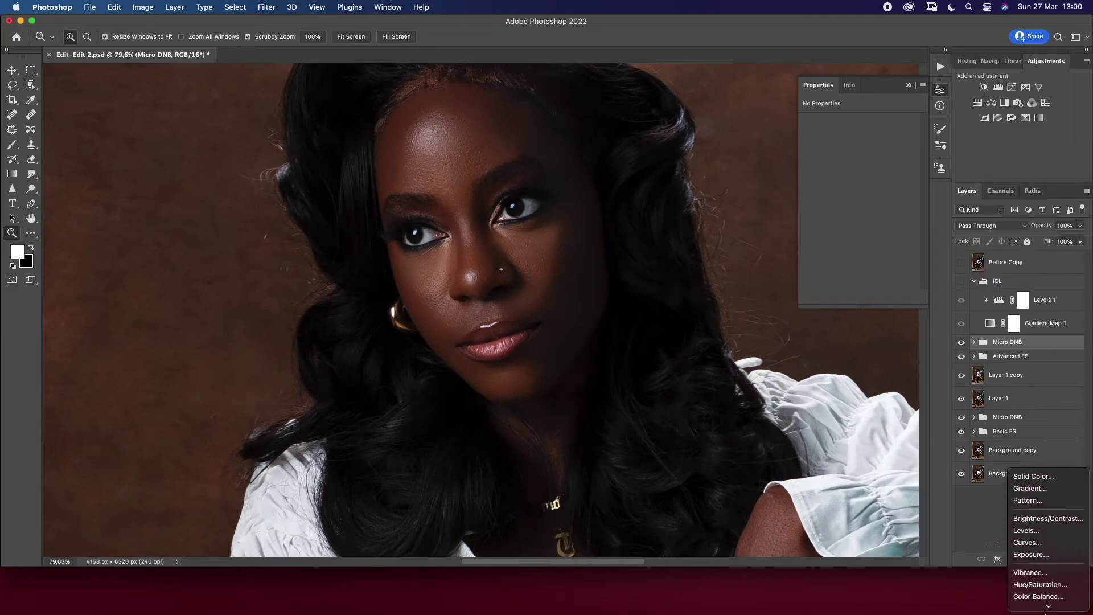
{"action": "left_click", "coordinate": [1034, 481]}
{"action": "left_click_drag", "start_coordinate": [864, 196], "coordinate": [864, 185]}
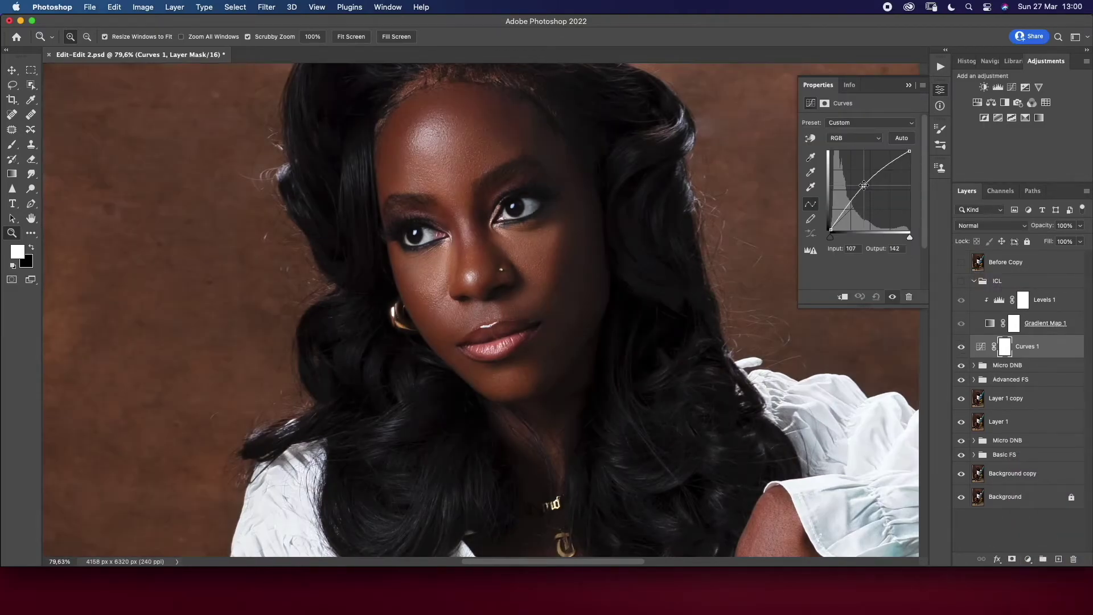
{"action": "key", "text": "ctrl+i"}
{"action": "double_click", "coordinate": [1028, 346]}
{"action": "key", "text": "BackSpace"}
{"action": "type", "text": "Dodge"}
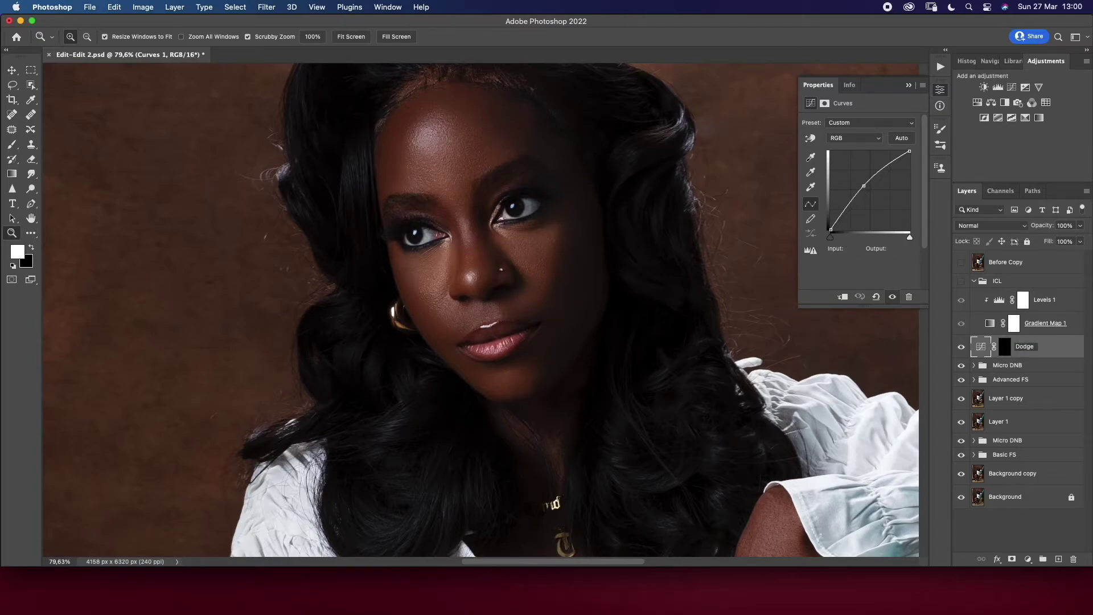
{"action": "key", "text": "Return"}
Add a darkening Curves layer with an inverted black mask, named Burn
{"action": "left_click", "coordinate": [1029, 559]}
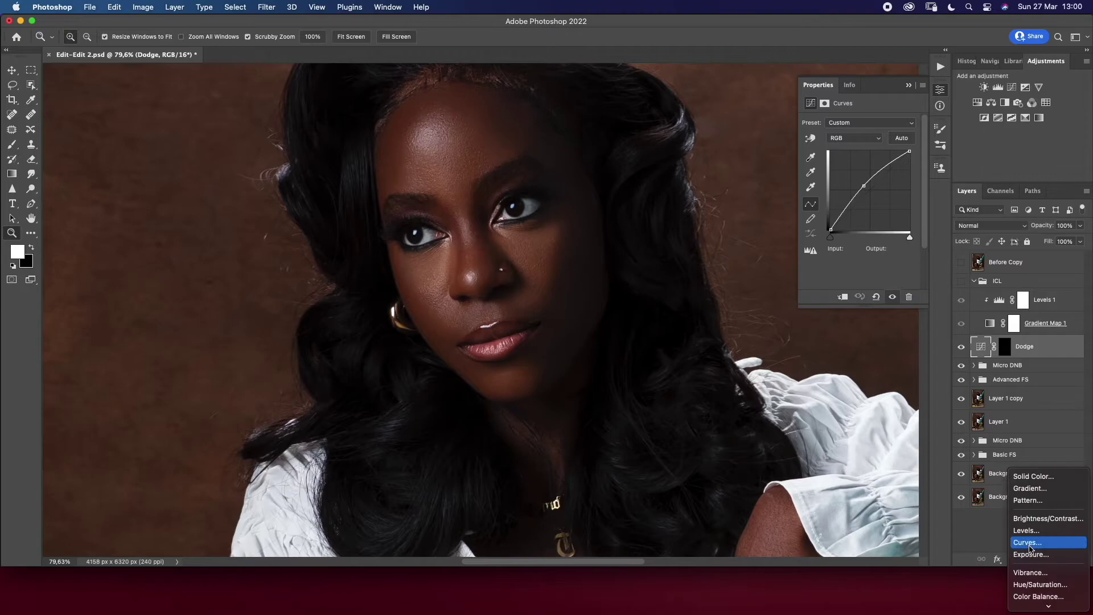
{"action": "left_click_drag", "start_coordinate": [875, 184], "coordinate": [876, 194]}
{"action": "key", "text": "ctrl+i"}
{"action": "double_click", "coordinate": [1029, 347]}
{"action": "type", "text": "Burn"}
{"action": "key", "text": "Return"}
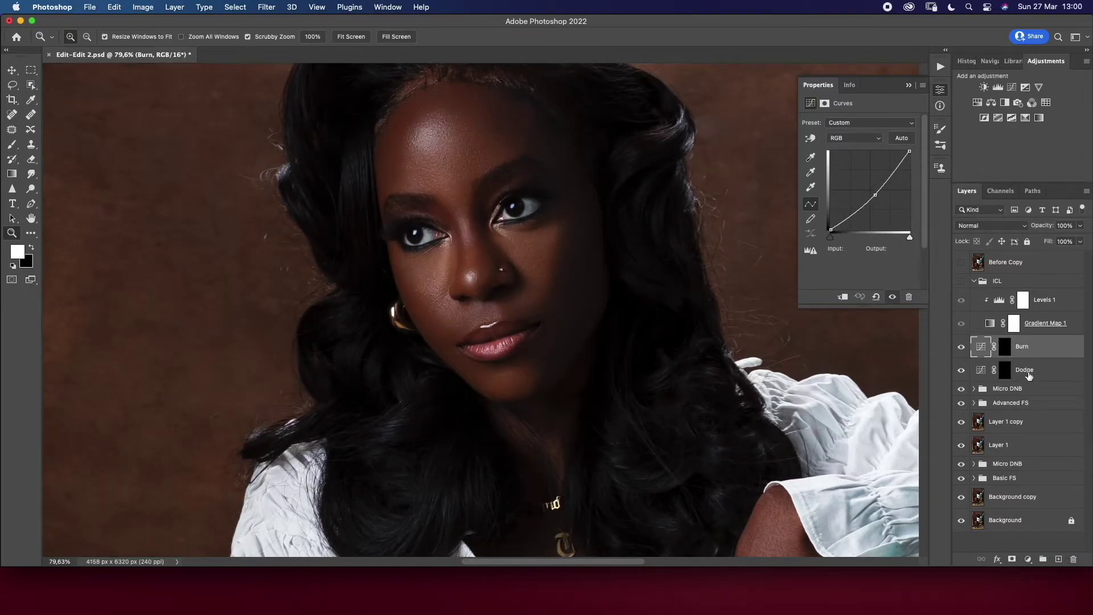
Group the Burn and Dodge layers into a group named Global DNB
{"action": "left_click", "coordinate": [1037, 377], "text": "shift"}
{"action": "key", "text": "ctrl+g"}
{"action": "double_click", "coordinate": [1005, 342]}
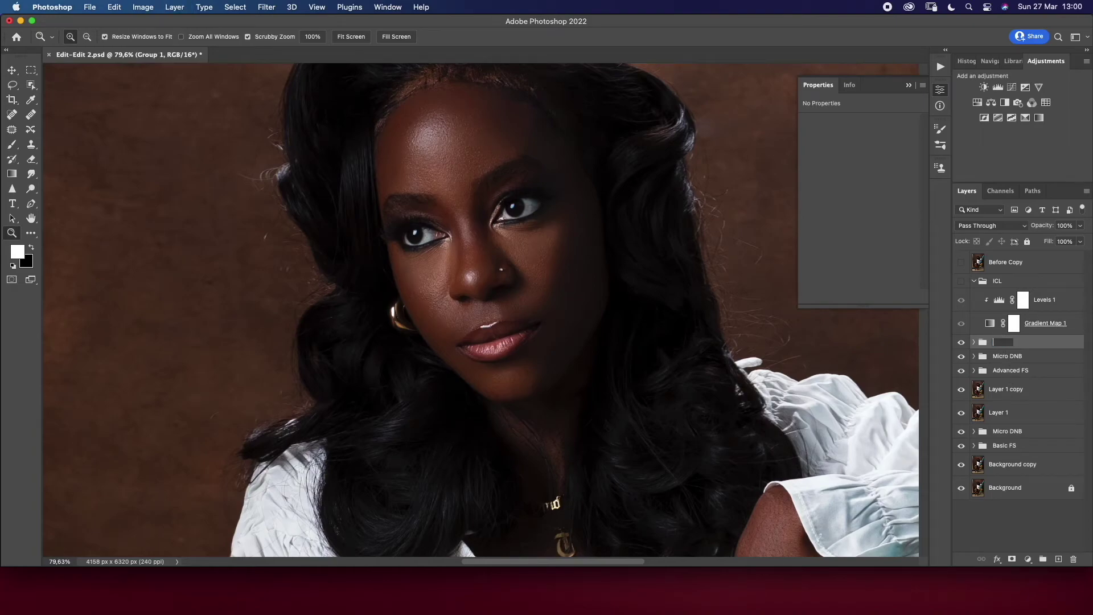
{"action": "type", "text": "bal DNB"}
{"action": "key", "text": "Return"}
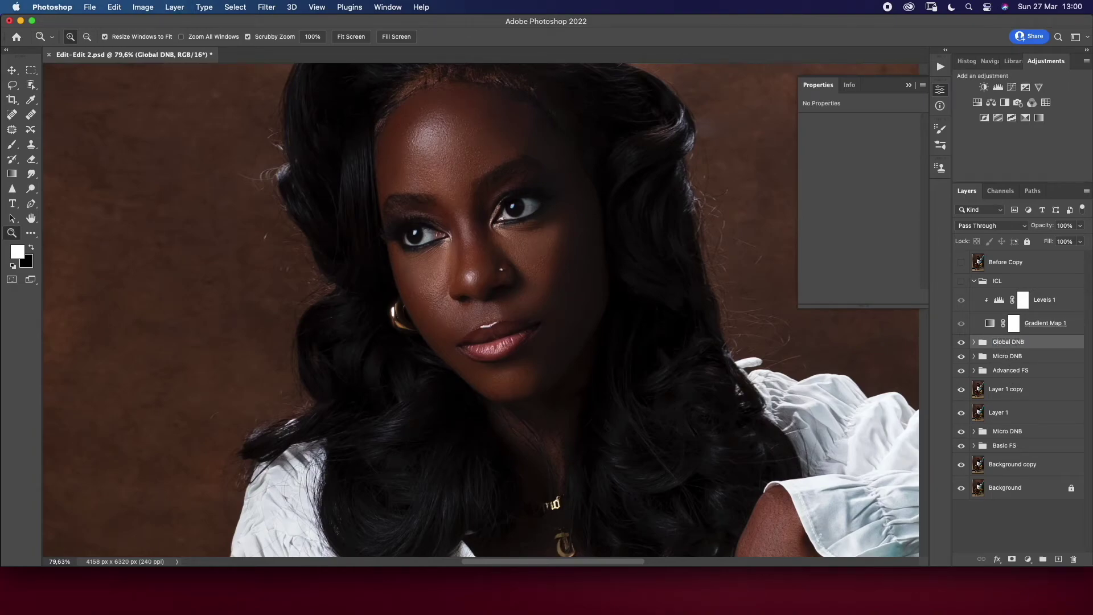
Add a Black & White check layer with darker yellows and hide the earlier retouch layers
{"action": "left_click", "coordinate": [1028, 559]}
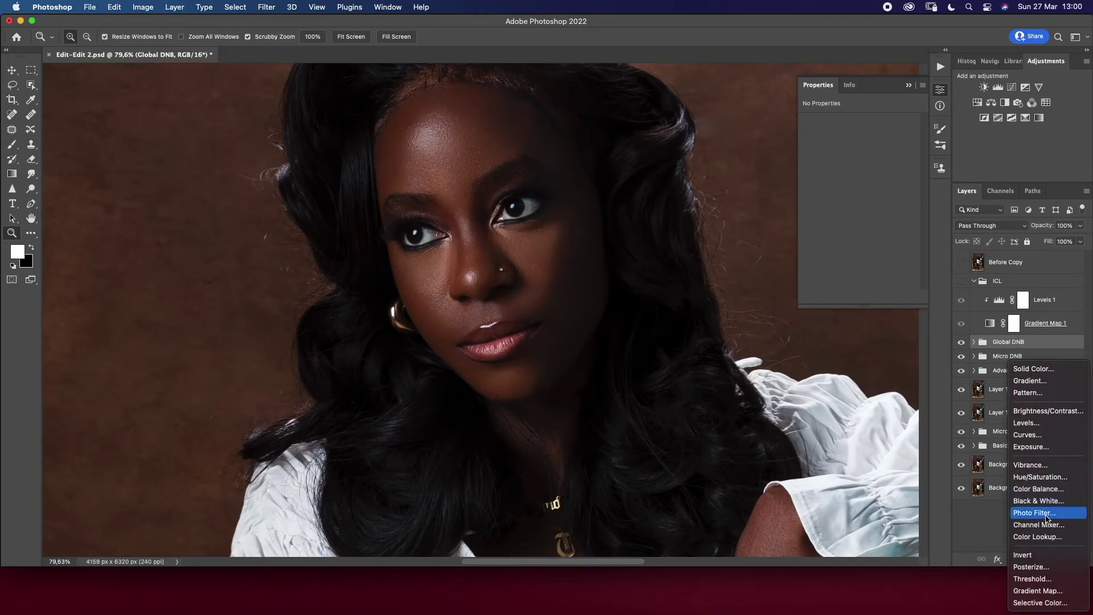
{"action": "left_click", "coordinate": [1038, 500]}
{"action": "left_click_drag", "start_coordinate": [961, 379], "coordinate": [962, 488]}
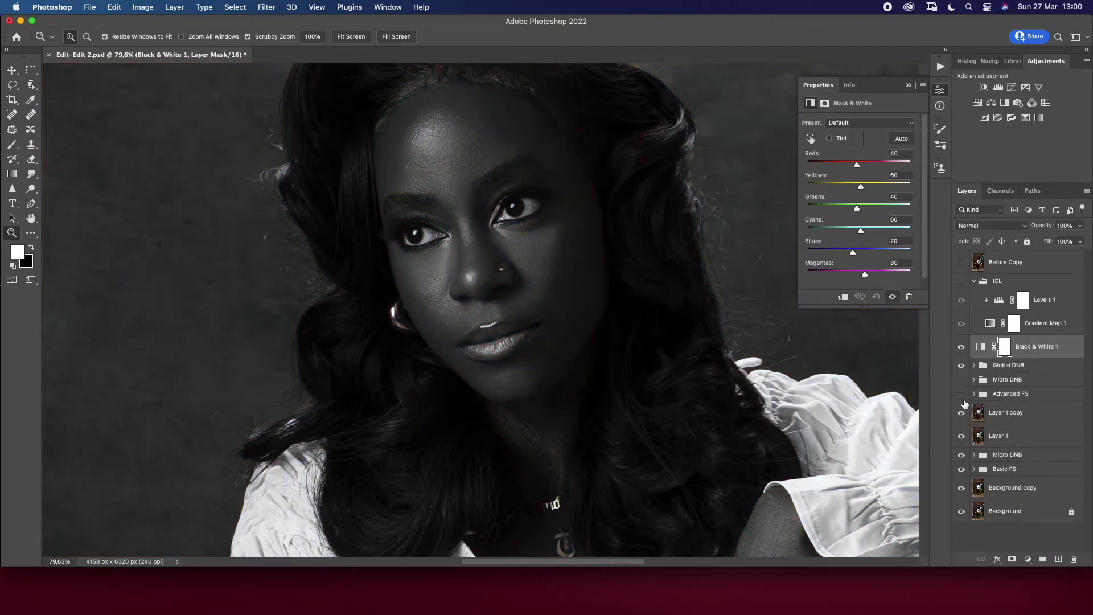
{"action": "left_click_drag", "start_coordinate": [861, 186], "coordinate": [844, 186]}
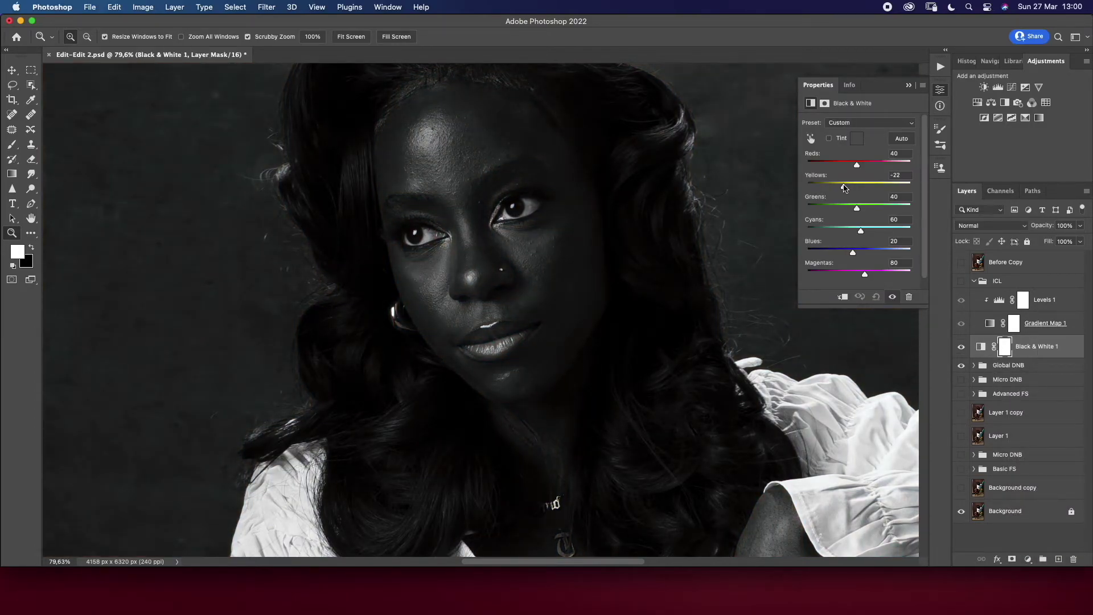
{"action": "left_click", "coordinate": [974, 365]}
{"action": "left_click", "coordinate": [1046, 407]}
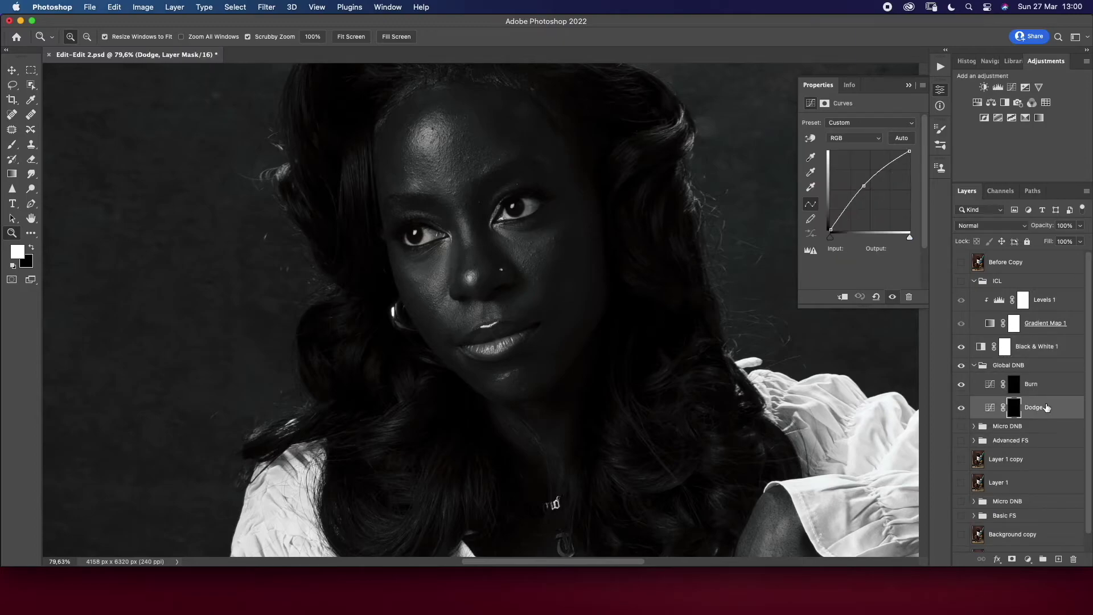
Dodge the forehead, nose, lower lip and cheek with a very low-flow brush
{"action": "key", "text": "b"}
{"action": "left_click", "coordinate": [332, 37]}
{"action": "left_click_drag", "start_coordinate": [336, 51], "coordinate": [333, 54]}
{"action": "key", "text": "bracketright"}
{"action": "key", "text": "bracketright"}
{"action": "key", "text": "bracketleft"}
{"action": "key", "text": "bracketleft"}
{"action": "left_click_drag", "start_coordinate": [428, 146], "coordinate": [444, 151]}
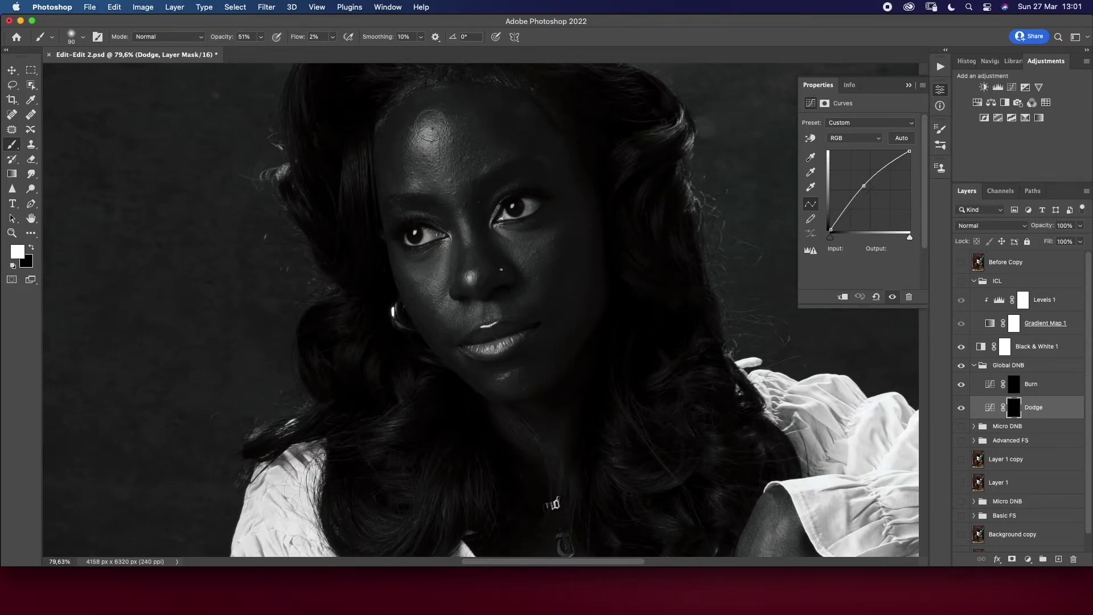
{"action": "key", "text": "bracketleft"}
{"action": "key", "text": "bracketleft"}
{"action": "key", "text": "bracketleft"}
{"action": "key", "text": "bracketright"}
{"action": "key", "text": "bracketright"}
{"action": "key", "text": "bracketright"}
{"action": "key", "text": "bracketleft"}
{"action": "key", "text": "bracketleft"}
{"action": "key", "text": "bracketleft"}
{"action": "key", "text": "bracketleft"}
{"action": "key", "text": "bracketleft"}
{"action": "key", "text": "bracketleft"}
{"action": "key", "text": "bracketleft"}
{"action": "key", "text": "bracketright"}
{"action": "key", "text": "bracketright"}
{"action": "key", "text": "bracketright"}
{"action": "key", "text": "bracketright"}
{"action": "key", "text": "bracketleft"}
{"action": "key", "text": "bracketright"}
Burn the chin on the Burn layer, then dodge more at 4% flow
{"action": "left_click", "coordinate": [1042, 385]}
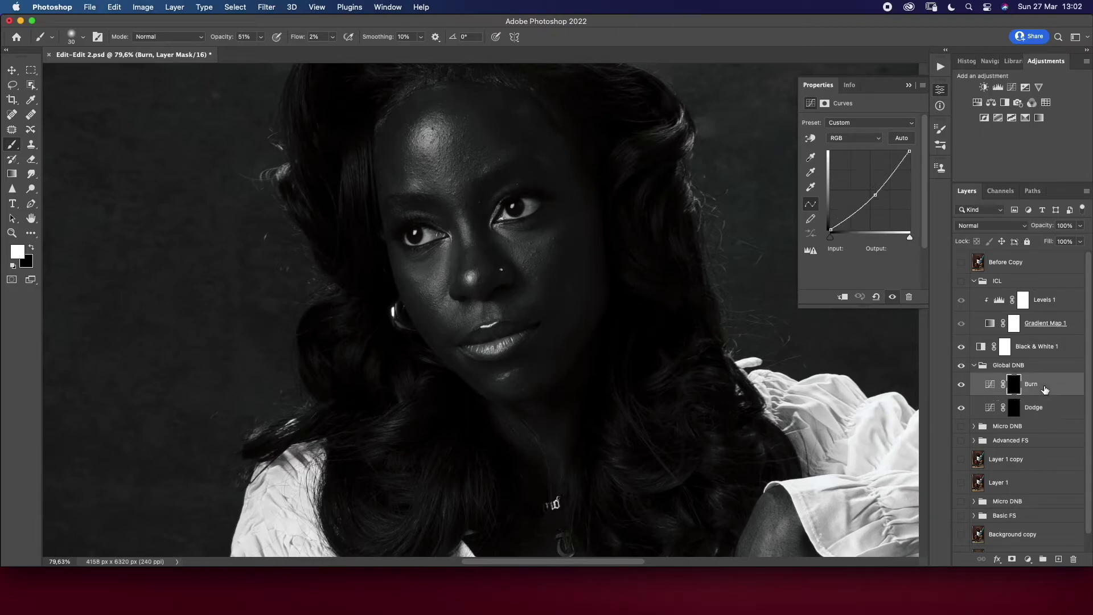
{"action": "key", "text": "bracketright"}
{"action": "key", "text": "bracketright"}
{"action": "key", "text": "bracketright"}
{"action": "key", "text": "bracketleft"}
{"action": "key", "text": "bracketleft"}
{"action": "key", "text": "bracketleft"}
{"action": "key", "text": "alt+bracketleft"}
{"action": "key", "text": "bracketleft"}
{"action": "key", "text": "bracketleft"}
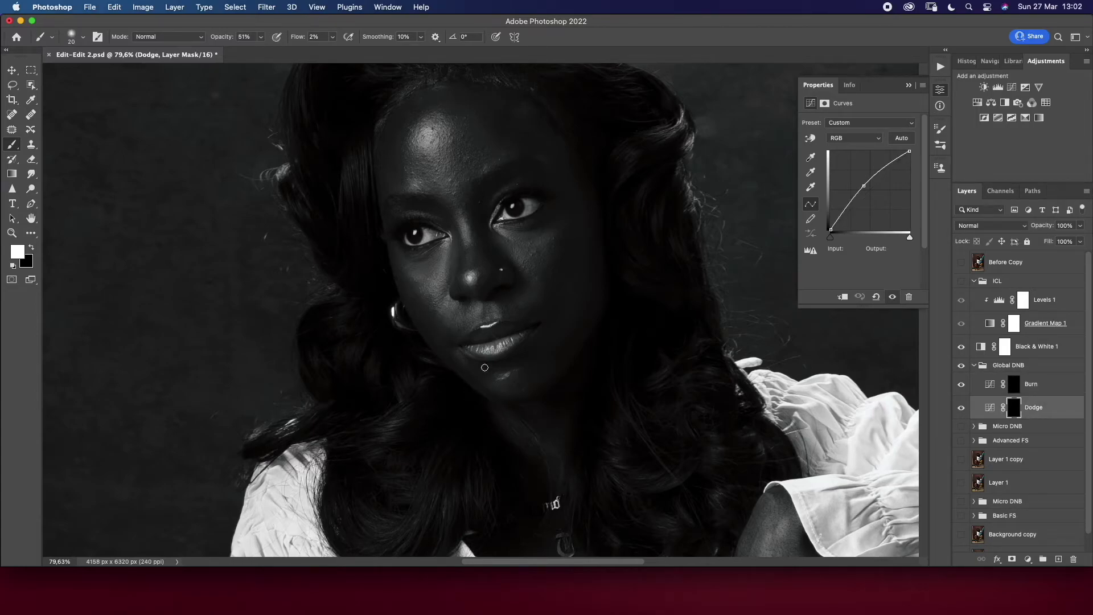
{"action": "key", "text": "bracketleft"}
{"action": "key", "text": "bracketleft"}
{"action": "left_click_drag", "start_coordinate": [333, 40], "coordinate": [334, 52]}
{"action": "left_click", "coordinate": [666, 138]}
{"action": "key", "text": "bracketleft"}
{"action": "key", "text": "bracketright"}
{"action": "key", "text": "bracketright"}
{"action": "scroll", "coordinate": [414, 421], "scroll_direction": "down", "scroll_amount": 5}
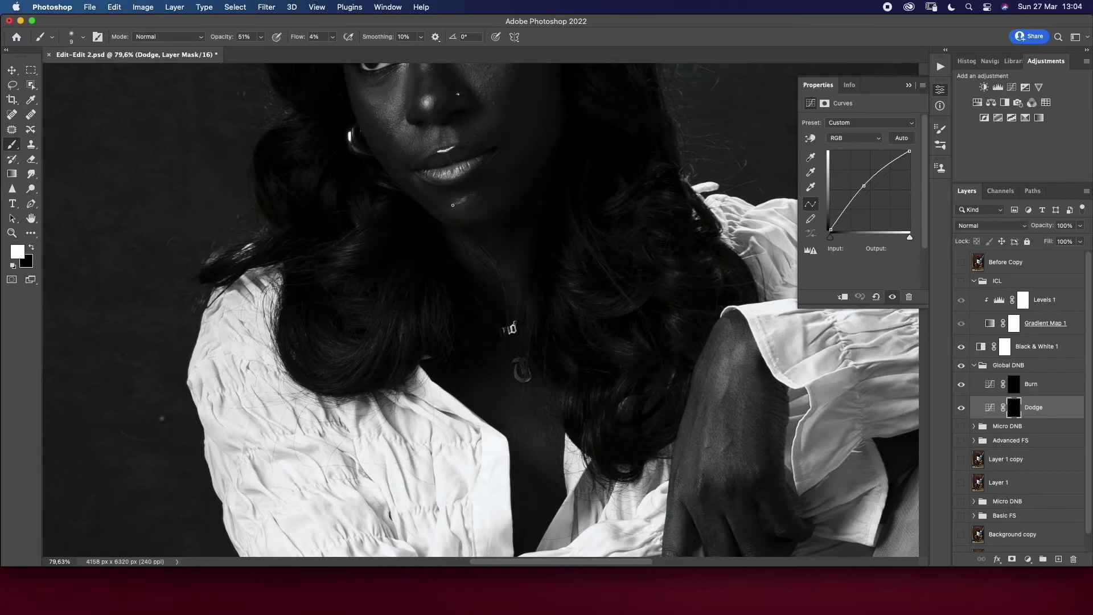
Zoom in on the legs and chair and dodge the legs with a larger brush
{"action": "key", "text": "z"}
{"action": "left_click_drag", "start_coordinate": [444, 212], "coordinate": [400, 295]}
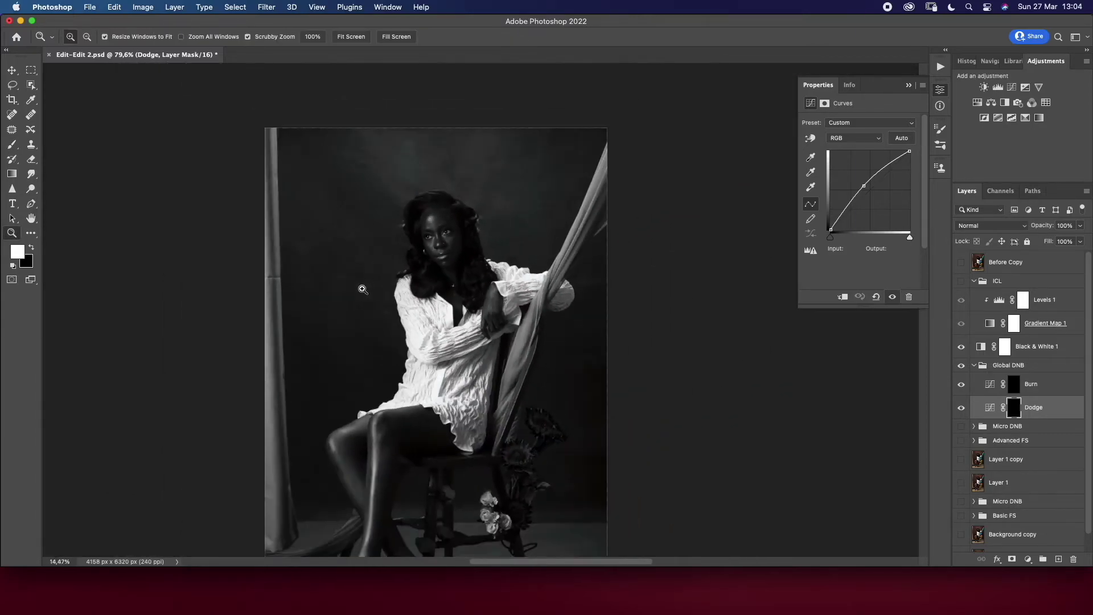
{"action": "key", "text": "b"}
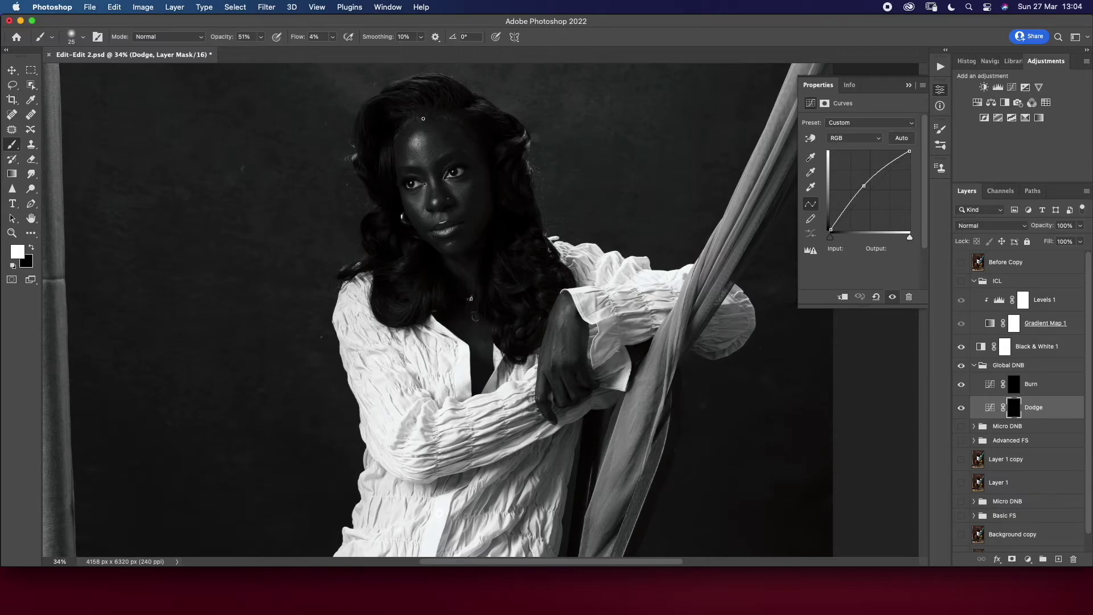
{"action": "key", "text": "z"}
{"action": "left_click_drag", "start_coordinate": [440, 512], "coordinate": [304, 409]}
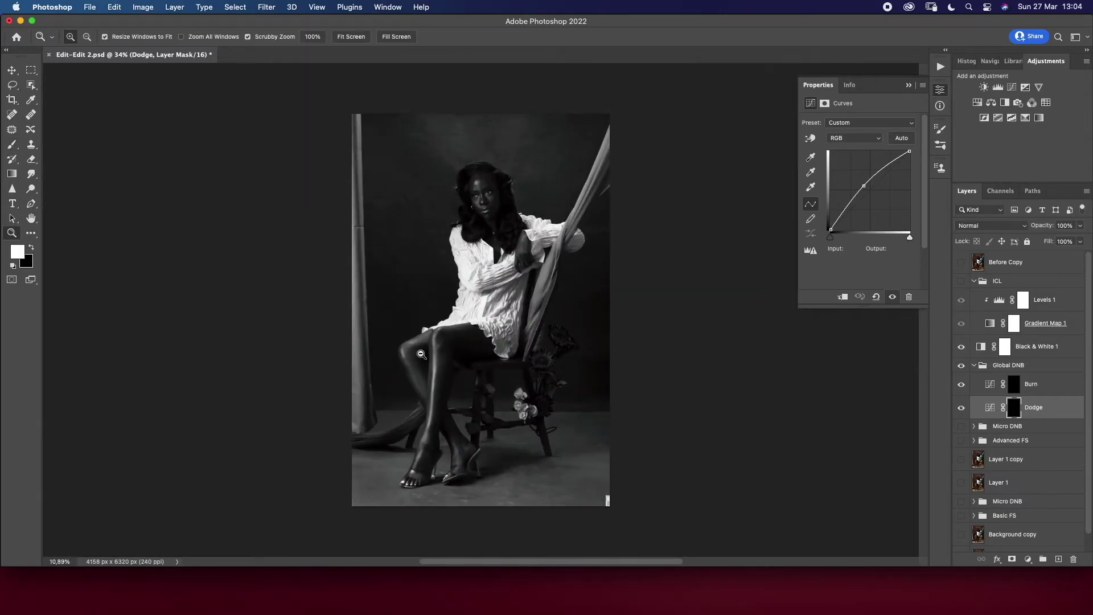
{"action": "key", "text": "z"}
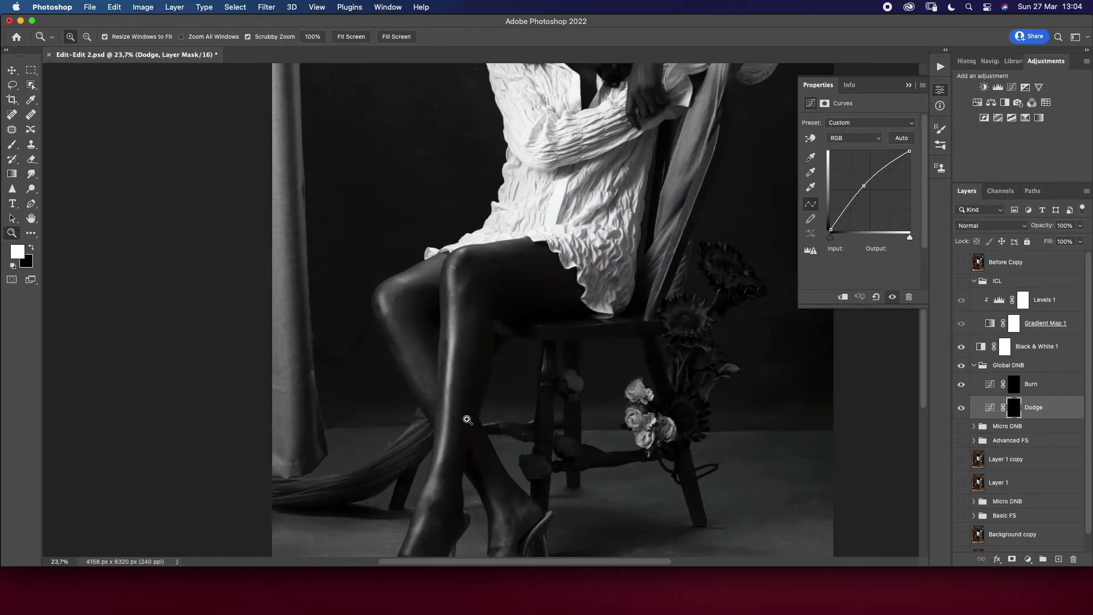
{"action": "left_click_drag", "start_coordinate": [394, 421], "coordinate": [414, 374]}
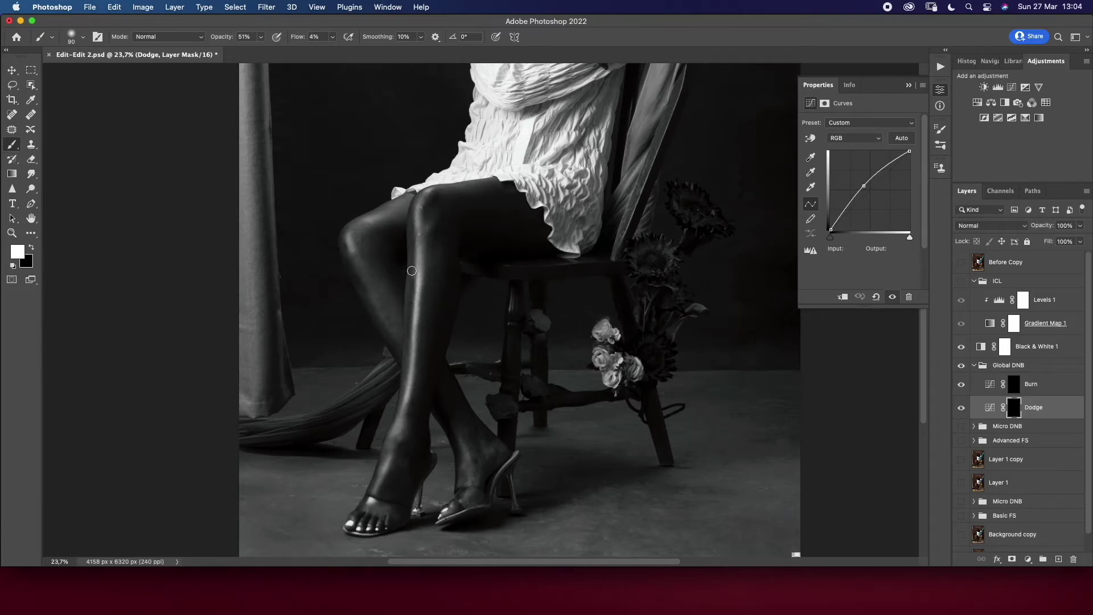
{"action": "key", "text": "bracketright"}
{"action": "key", "text": "bracketright"}
Burn the legs' shadows with a very large brush, then zoom back to the face
{"action": "left_click", "coordinate": [1042, 392]}
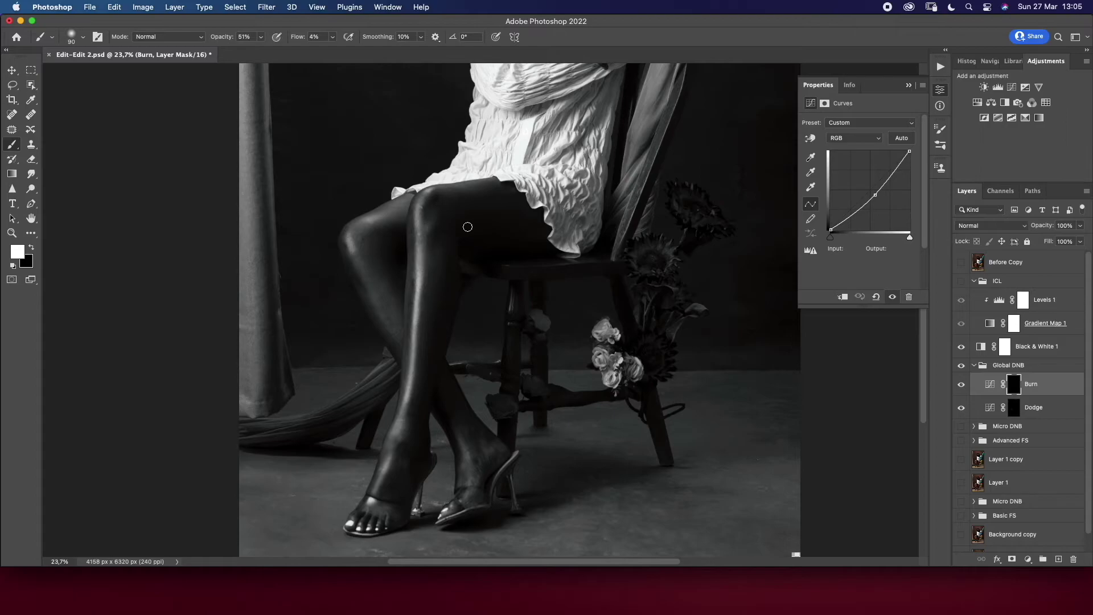
{"action": "key", "text": "bracketright"}
{"action": "key", "text": "bracketright"}
{"action": "key", "text": "bracketright"}
{"action": "key", "text": "bracketright"}
{"action": "left_click", "coordinate": [11, 233]}
{"action": "left_click", "coordinate": [459, 399], "text": "alt"}
{"action": "left_click_drag", "start_coordinate": [460, 399], "coordinate": [630, 411]}
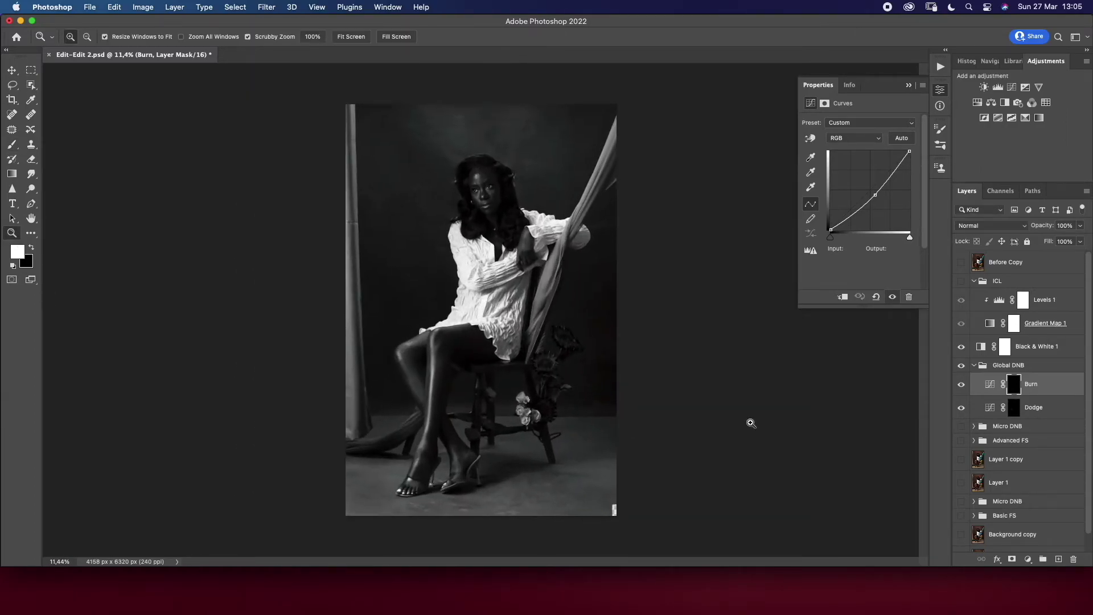
{"action": "left_click_drag", "start_coordinate": [507, 181], "coordinate": [579, 203]}
Return the image to colour and toggle Global DNB for a before/after comparison
{"action": "left_click_drag", "start_coordinate": [962, 426], "coordinate": [958, 521]}
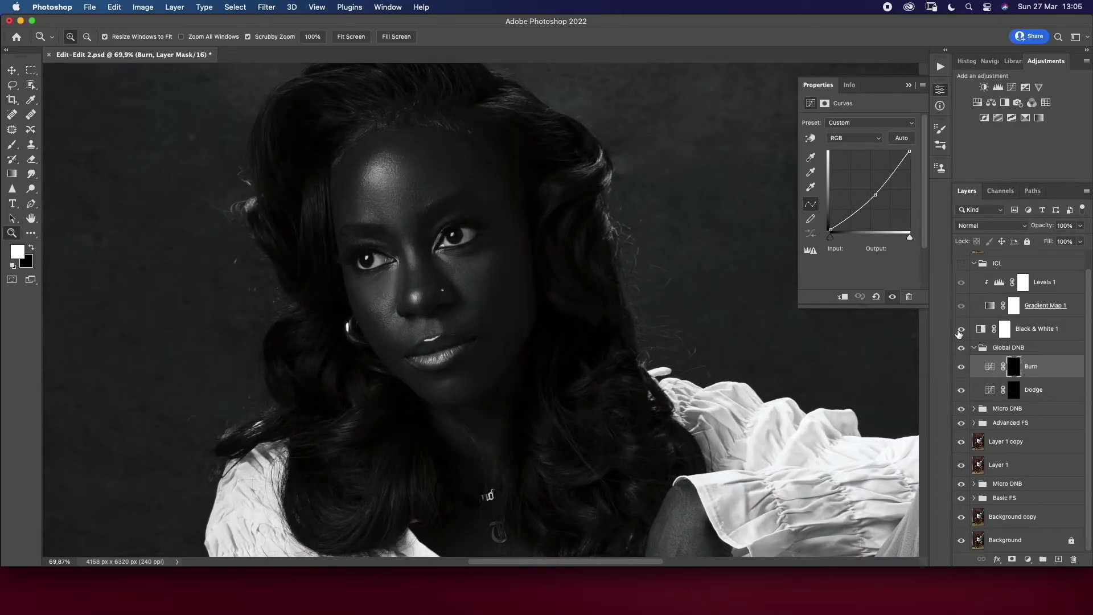
{"action": "left_click", "coordinate": [961, 329]}
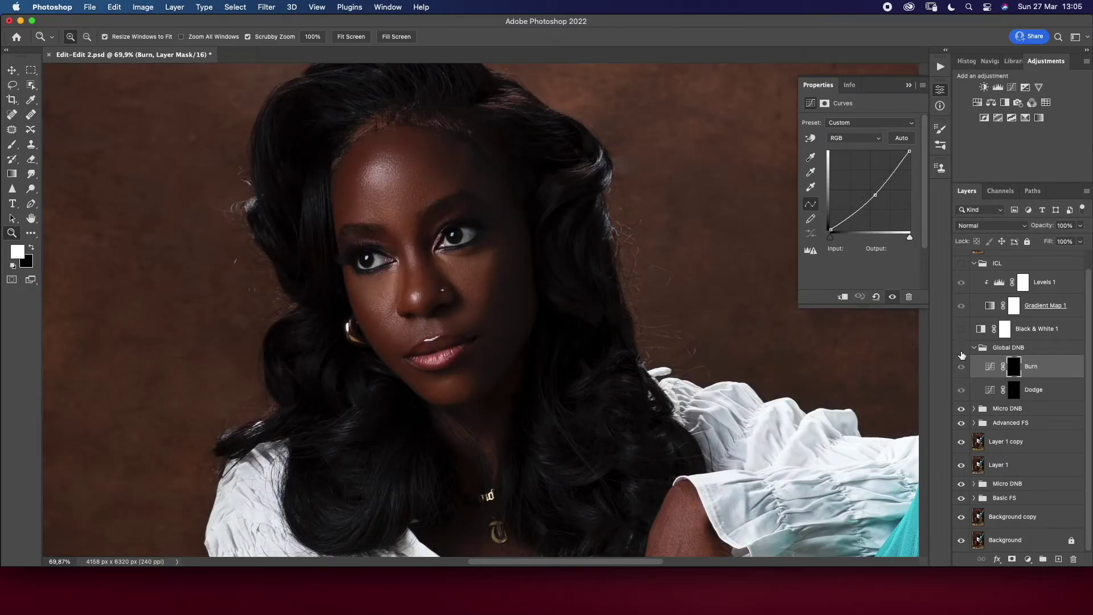
{"action": "left_click", "coordinate": [961, 350]}
{"action": "scroll", "coordinate": [458, 366], "scroll_direction": "down", "scroll_amount": 5}
{"action": "scroll", "coordinate": [465, 375], "scroll_direction": "up", "scroll_amount": 1}
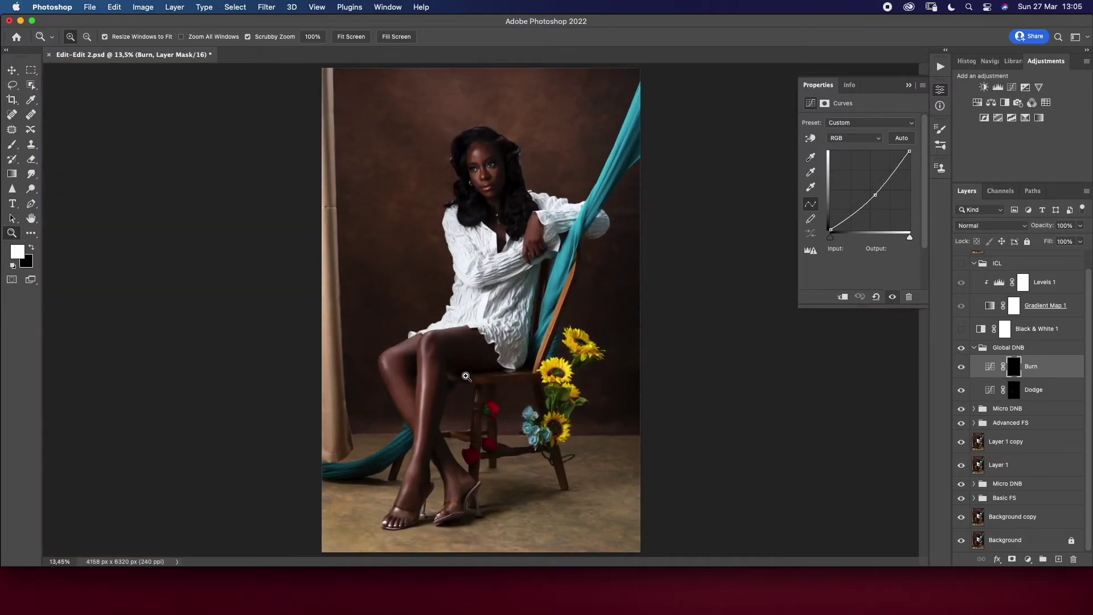
{"action": "left_click", "coordinate": [974, 349]}
{"action": "left_click", "coordinate": [962, 366]}
{"action": "left_click", "coordinate": [962, 366]}
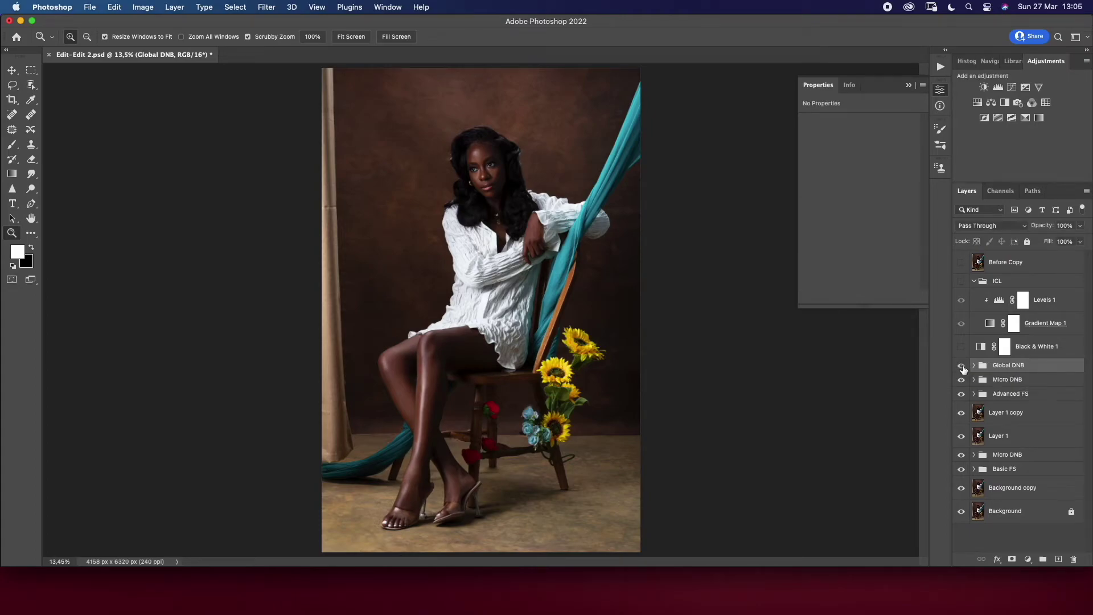
Zoom in on the face and set the brush flow to 1%
{"action": "left_click_drag", "start_coordinate": [495, 170], "coordinate": [556, 186]}
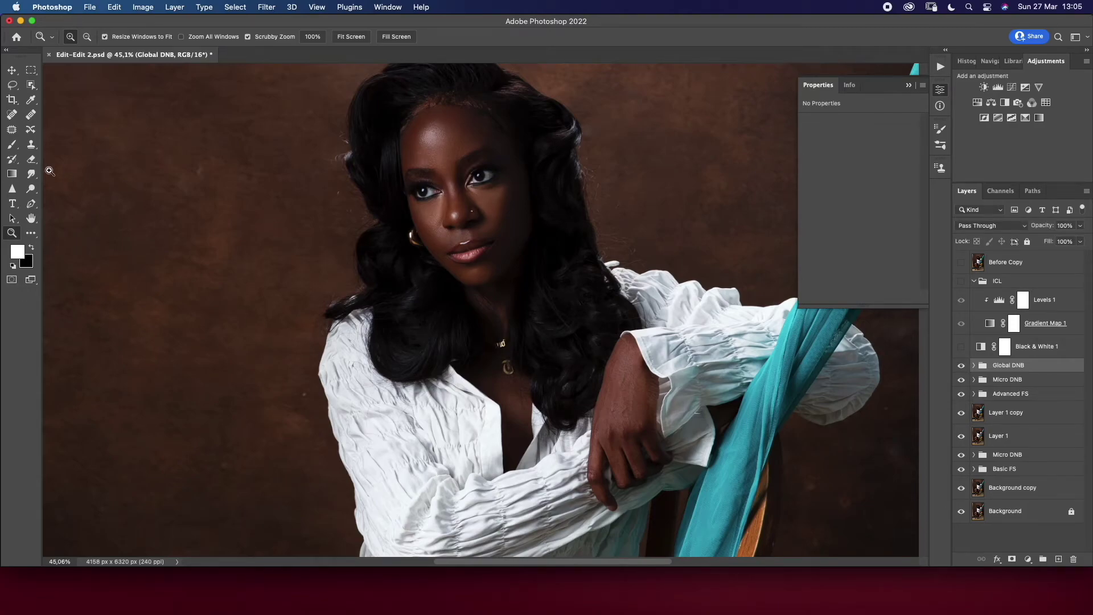
{"action": "key", "text": "b"}
{"action": "left_click", "coordinate": [333, 37]}
{"action": "left_click_drag", "start_coordinate": [334, 50], "coordinate": [330, 50]}
{"action": "left_click", "coordinate": [974, 365]}
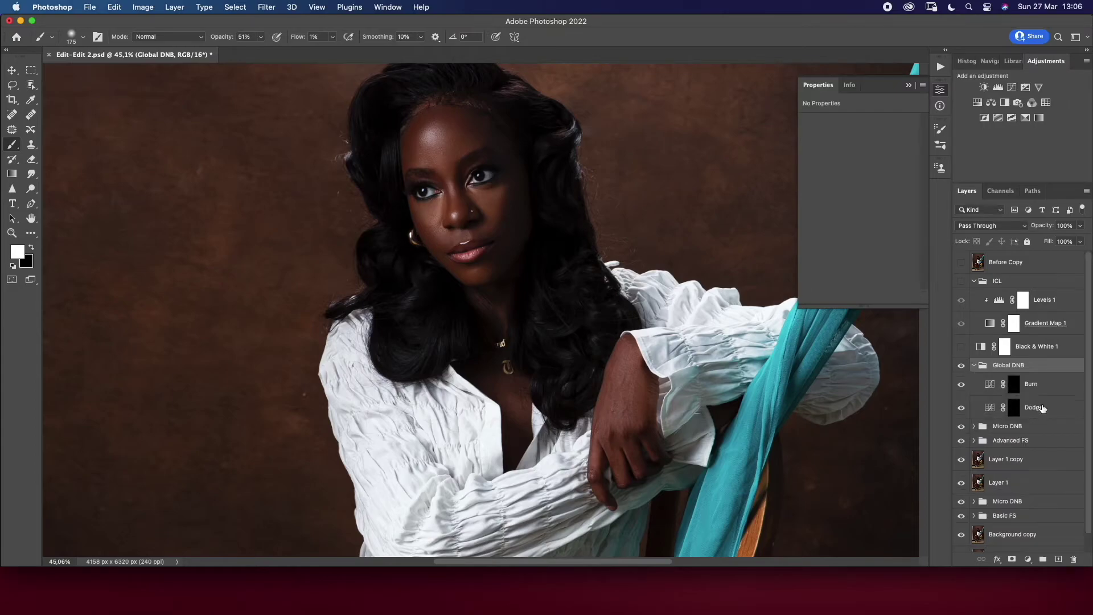
Set brush flow to 2% on the Dodge mask and turn on the greyscale check with lower layers hidden
{"action": "left_click", "coordinate": [1034, 407]}
{"action": "key", "text": "bracketleft"}
{"action": "key", "text": "bracketleft"}
{"action": "key", "text": "bracketleft"}
{"action": "key", "text": "bracketleft"}
{"action": "key", "text": "bracketleft"}
{"action": "key", "text": "bracketleft"}
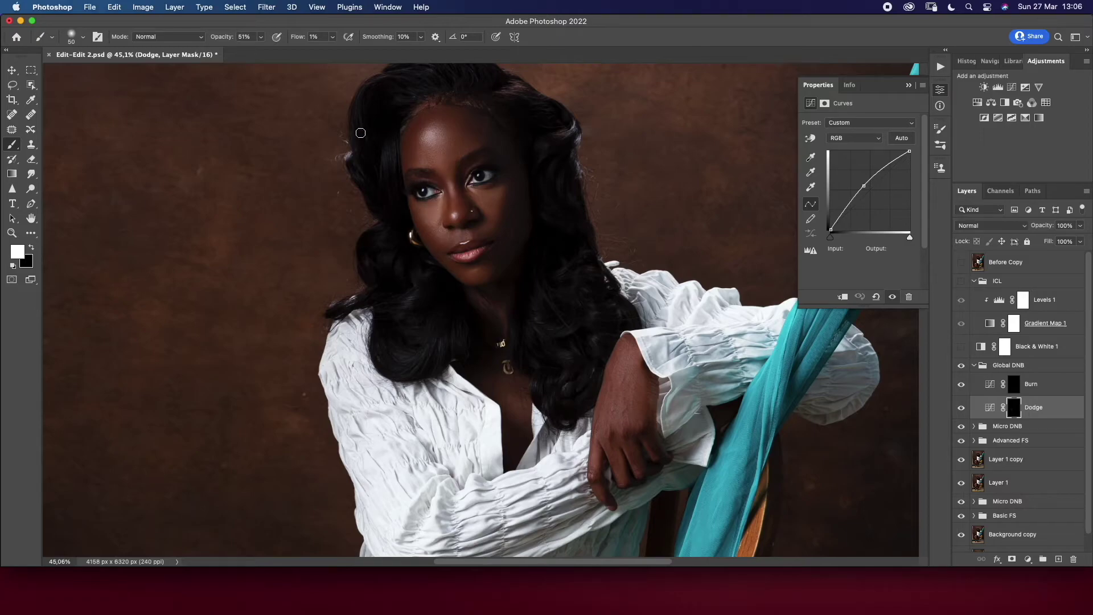
{"action": "left_click", "coordinate": [333, 37]}
{"action": "left_click_drag", "start_coordinate": [333, 52], "coordinate": [334, 52]}
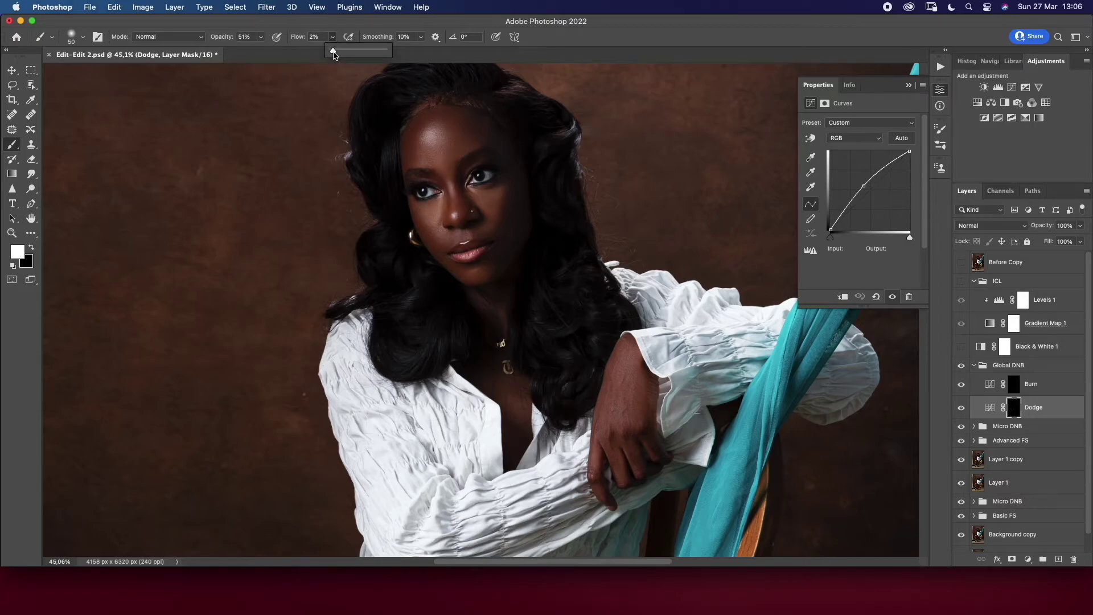
{"action": "key", "text": "bracketleft"}
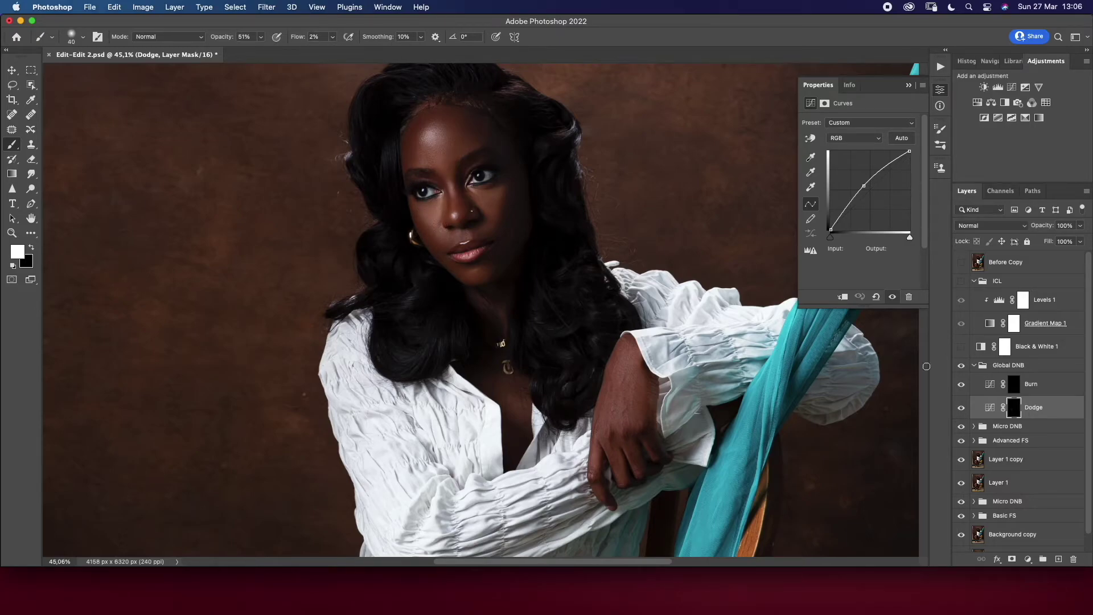
{"action": "left_click", "coordinate": [961, 346]}
{"action": "left_click_drag", "start_coordinate": [962, 440], "coordinate": [961, 534]}
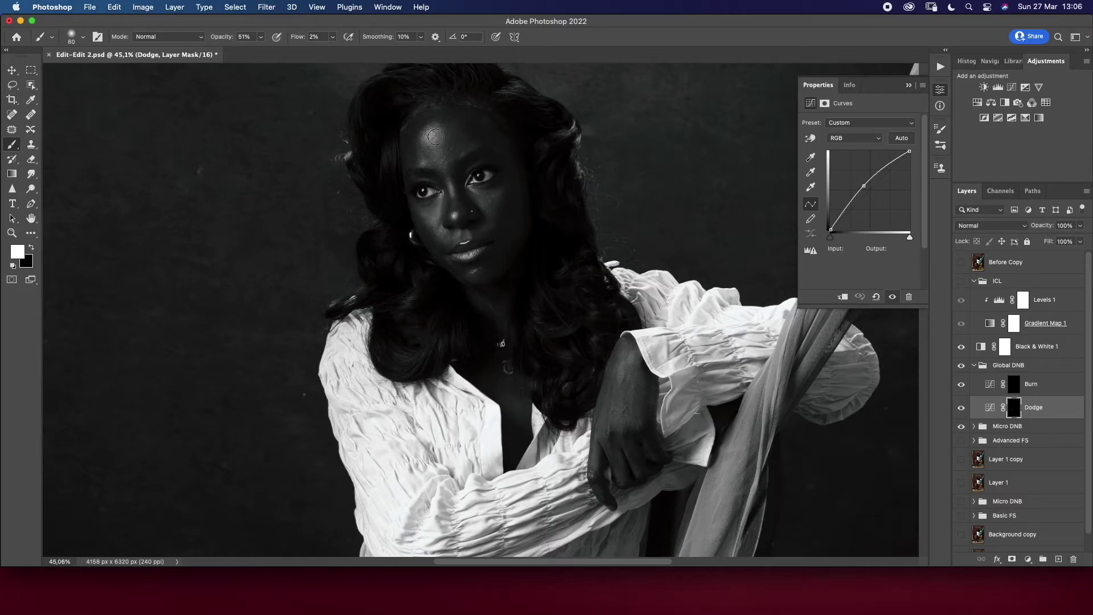
Dodge the forehead, nose and lips on the Dodge mask, resizing the brush as needed
{"action": "key", "text": "bracketleft"}
{"action": "key", "text": "bracketleft"}
{"action": "key", "text": "bracketleft"}
{"action": "key", "text": "bracketright"}
{"action": "key", "text": "bracketleft"}
{"action": "key", "text": "bracketleft"}
{"action": "key", "text": "bracketleft"}
{"action": "key", "text": "bracketleft"}
{"action": "key", "text": "bracketright"}
{"action": "key", "text": "bracketright"}
{"action": "key", "text": "bracketright"}
{"action": "key", "text": "bracketright"}
{"action": "key", "text": "bracketright"}
{"action": "left_click", "coordinate": [991, 407]}
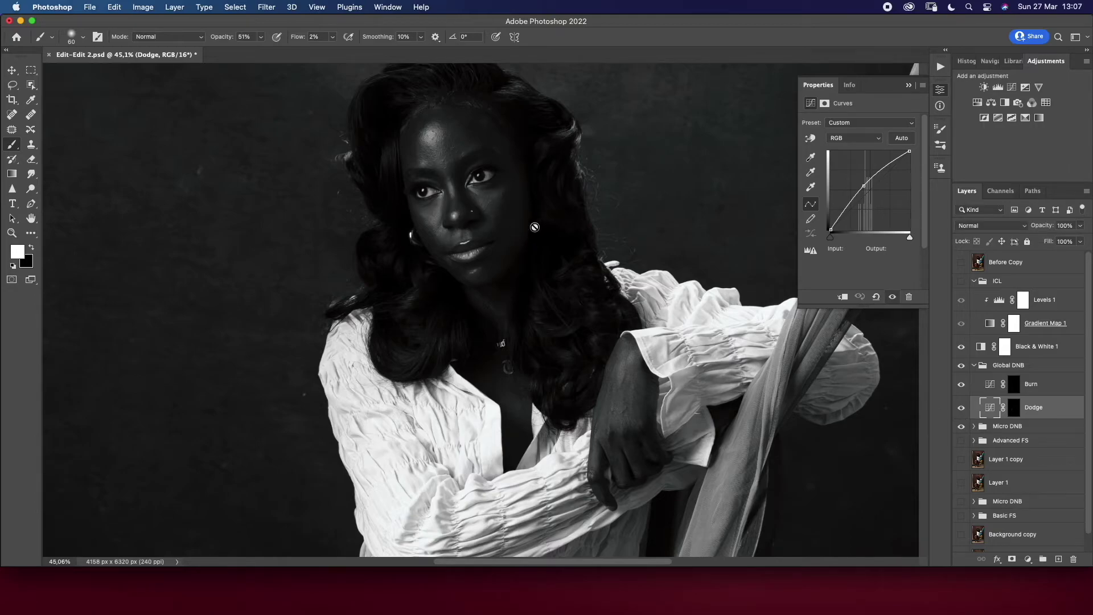
{"action": "left_click", "coordinate": [1009, 409]}
{"action": "key", "text": "bracketleft"}
{"action": "key", "text": "bracketleft"}
{"action": "key", "text": "bracketleft"}
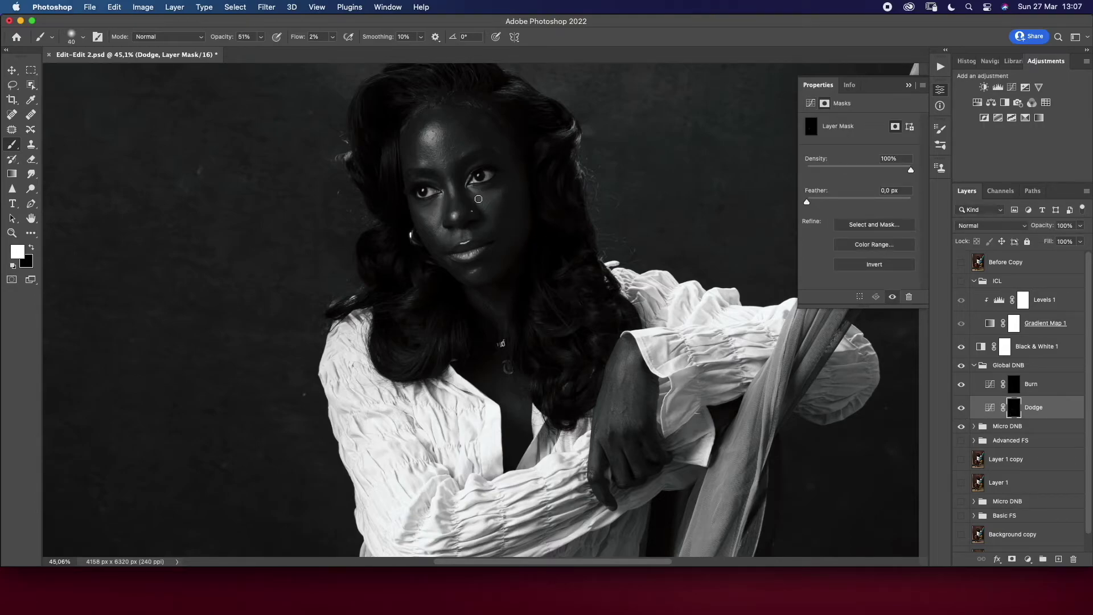
{"action": "key", "text": "bracketleft"}
{"action": "left_click", "coordinate": [11, 233]}
{"action": "scroll", "coordinate": [171, 279], "scroll_direction": "down", "scroll_amount": 3}
{"action": "scroll", "coordinate": [186, 284], "scroll_direction": "up", "scroll_amount": 2}
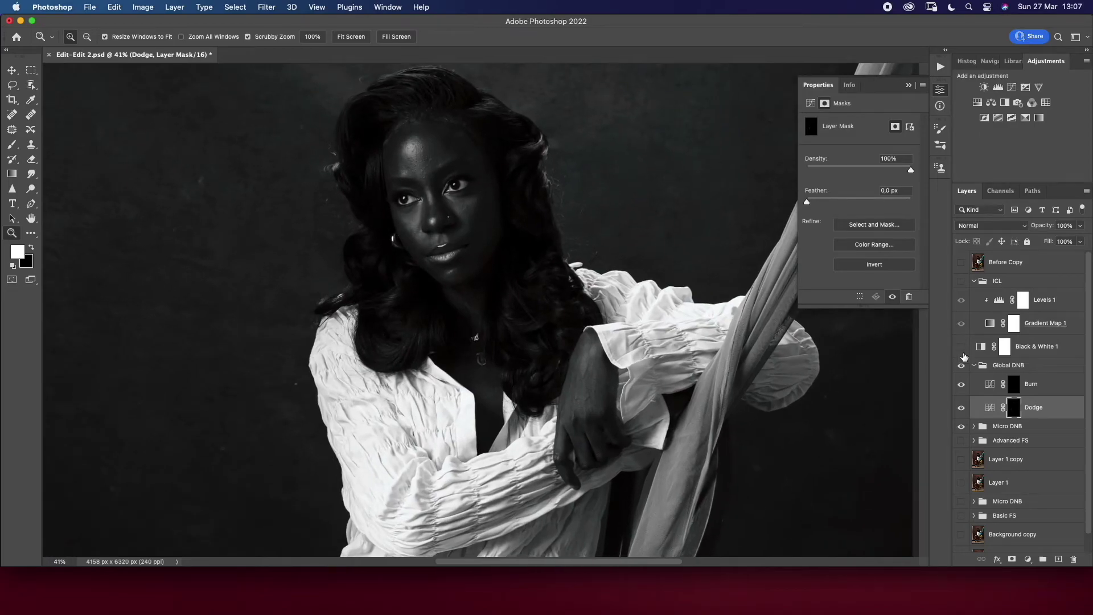
Return the image to colour and make the lower retouch layers visible again
{"action": "left_click", "coordinate": [961, 347]}
{"action": "left_click", "coordinate": [971, 367]}
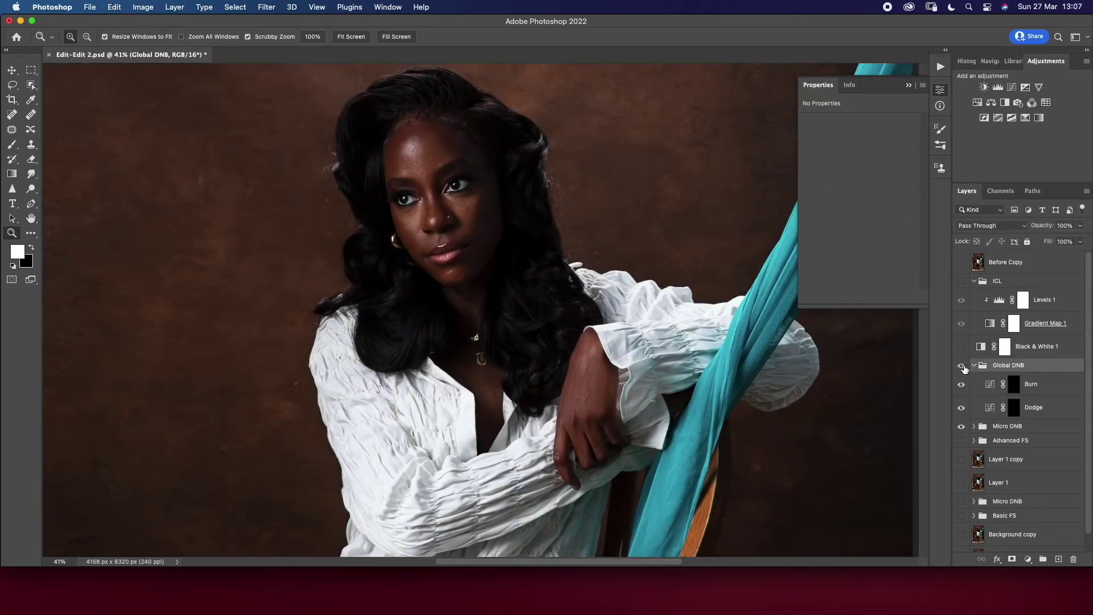
{"action": "scroll", "coordinate": [970, 423], "scroll_direction": "down", "scroll_amount": 1}
{"action": "left_click_drag", "start_coordinate": [963, 423], "coordinate": [963, 519]}
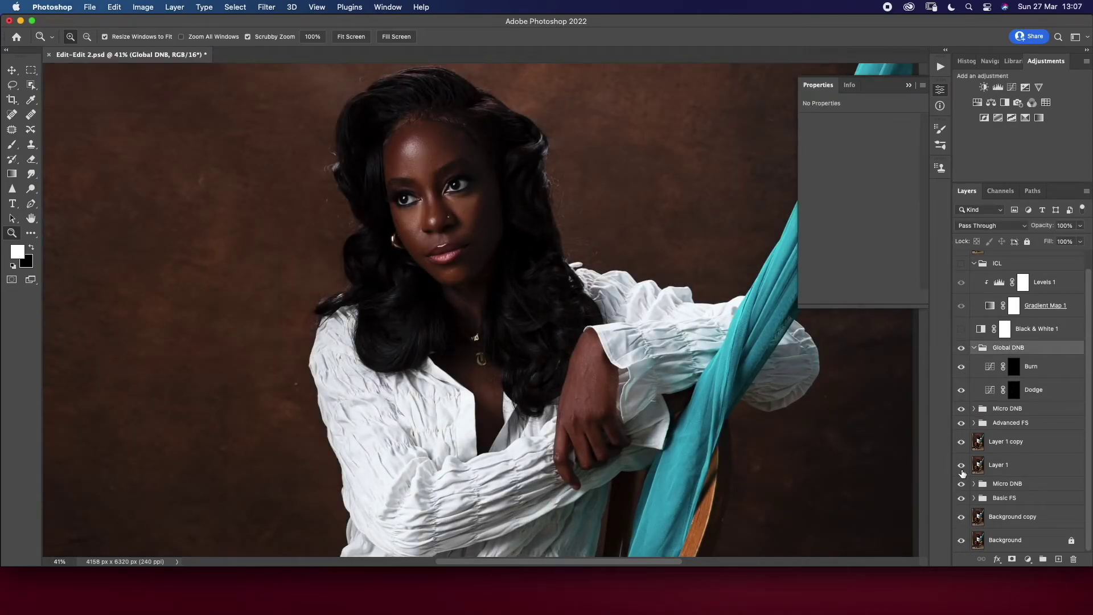
{"action": "scroll", "coordinate": [960, 259], "scroll_direction": "up", "scroll_amount": 1}
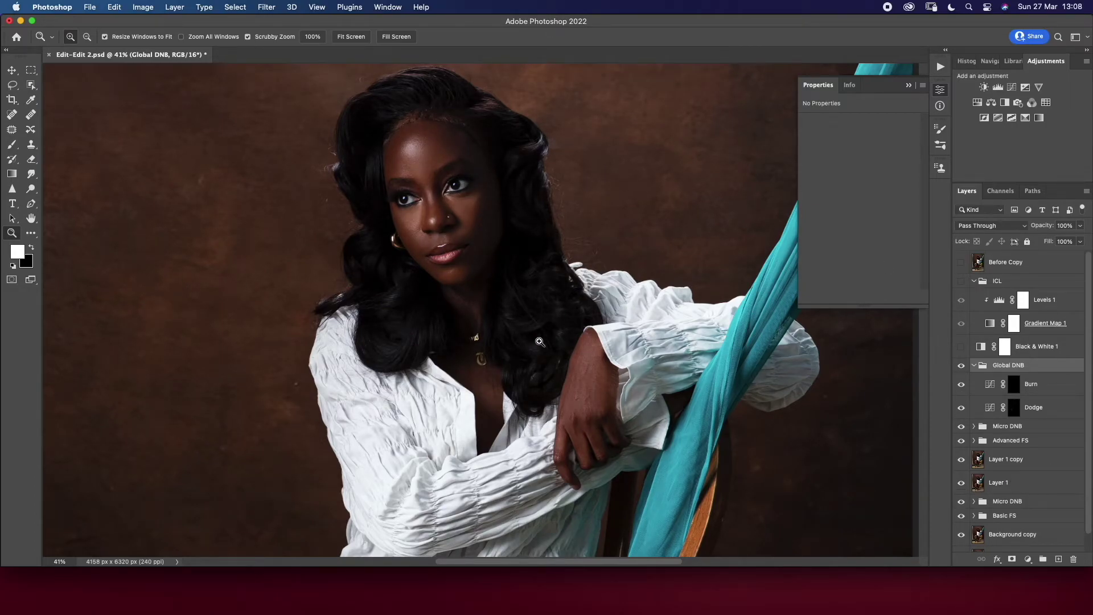
{"action": "left_click", "coordinate": [1025, 409]}
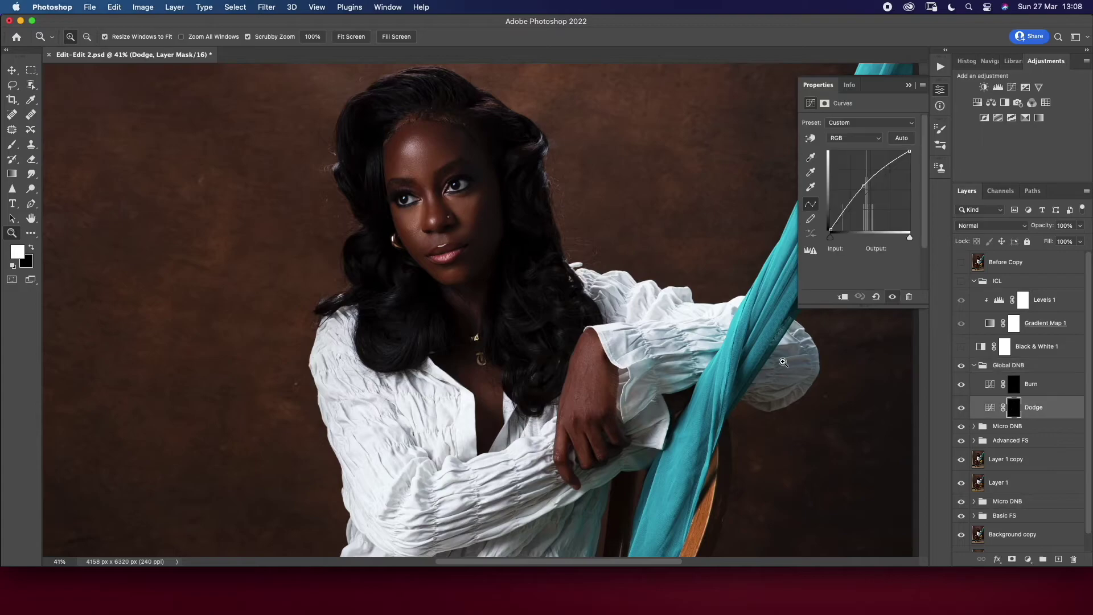
{"action": "left_click", "coordinate": [12, 145]}
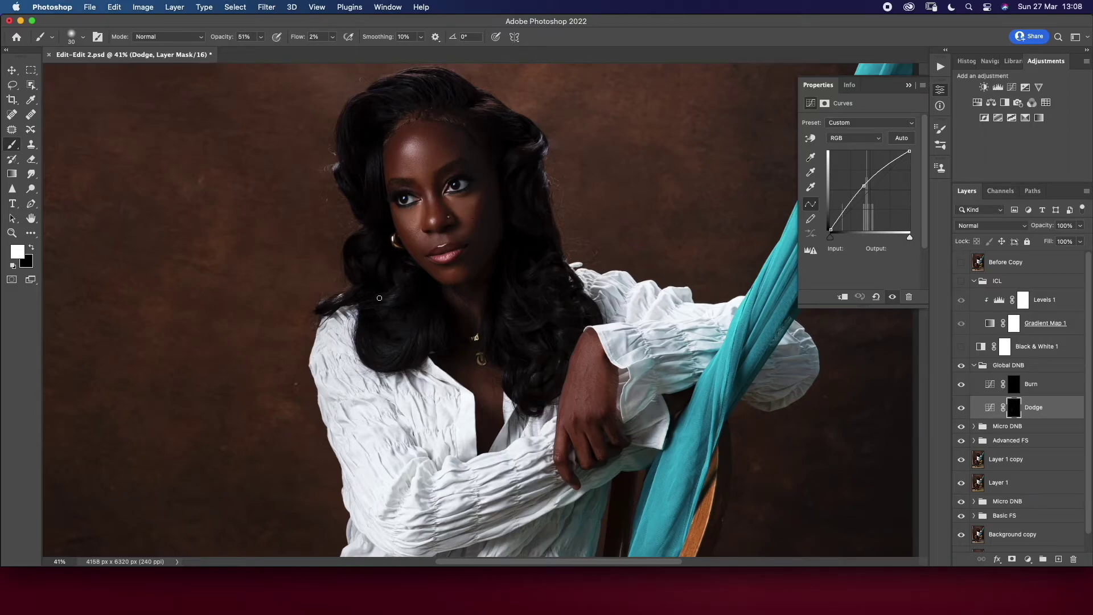
Toggle Global DNB for before/after while zooming in on the face and back out
{"action": "key", "text": "z"}
{"action": "left_click_drag", "start_coordinate": [254, 305], "coordinate": [342, 348]}
{"action": "left_click", "coordinate": [973, 365]}
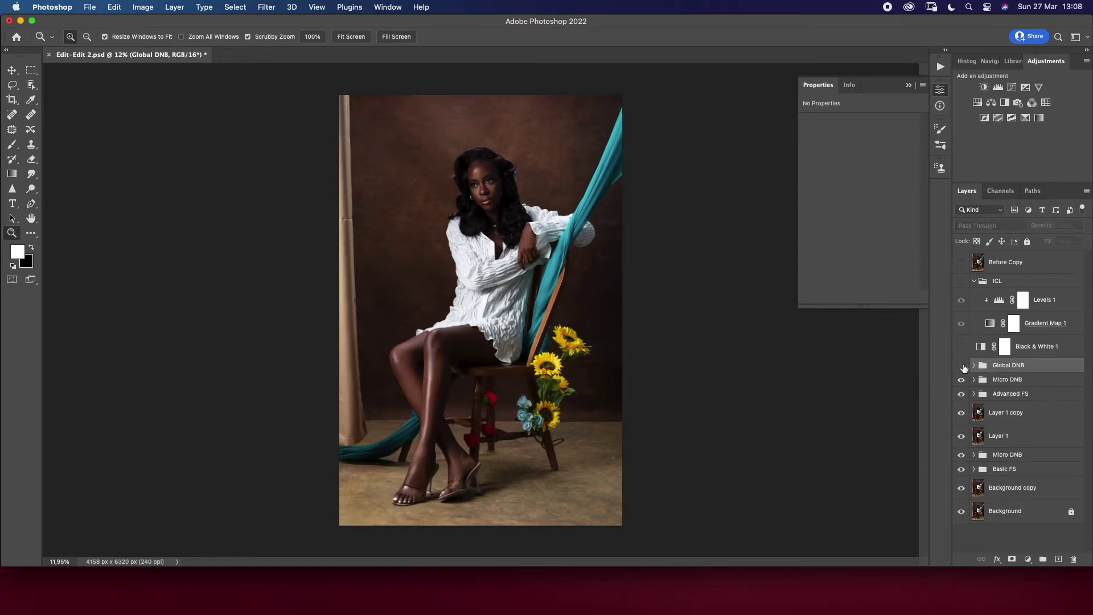
{"action": "left_click", "coordinate": [962, 366]}
{"action": "left_click_drag", "start_coordinate": [494, 188], "coordinate": [548, 208]}
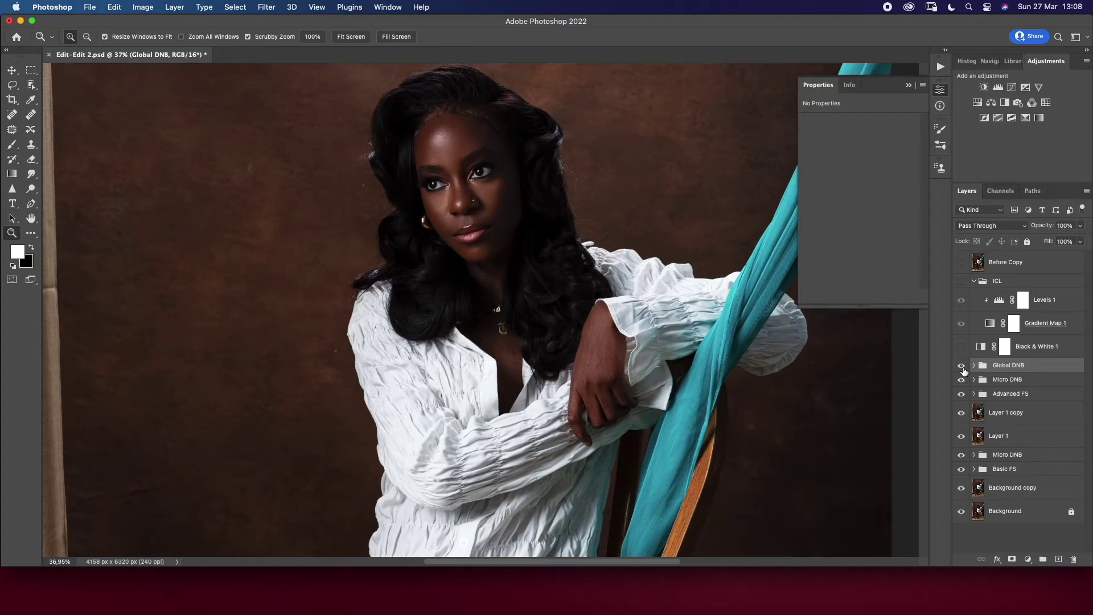
{"action": "left_click_drag", "start_coordinate": [439, 189], "coordinate": [489, 209]}
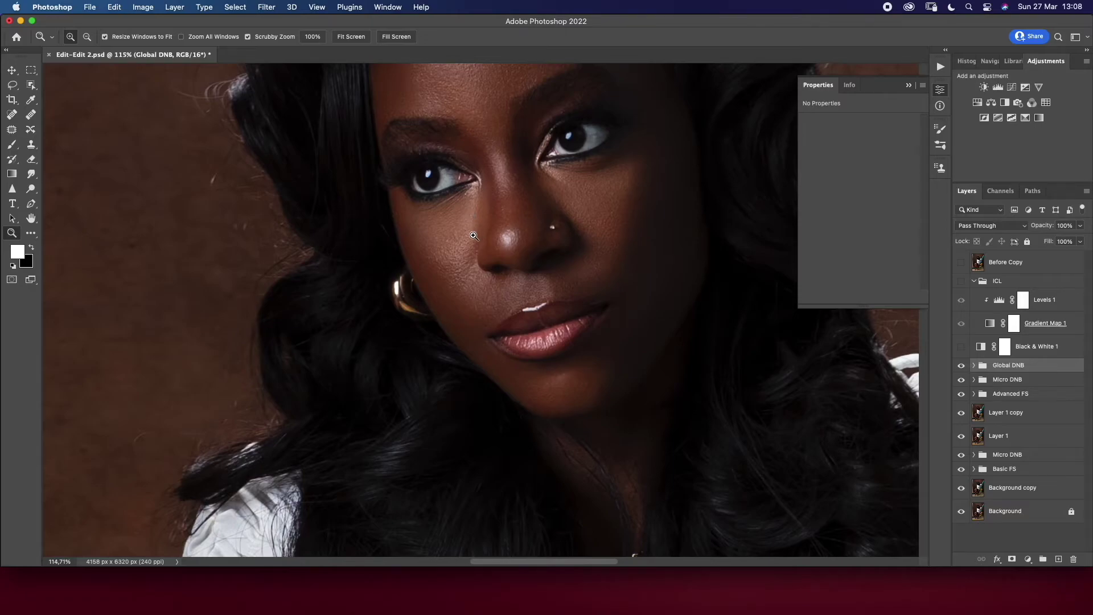
{"action": "left_click_drag", "start_coordinate": [470, 217], "coordinate": [379, 265]}
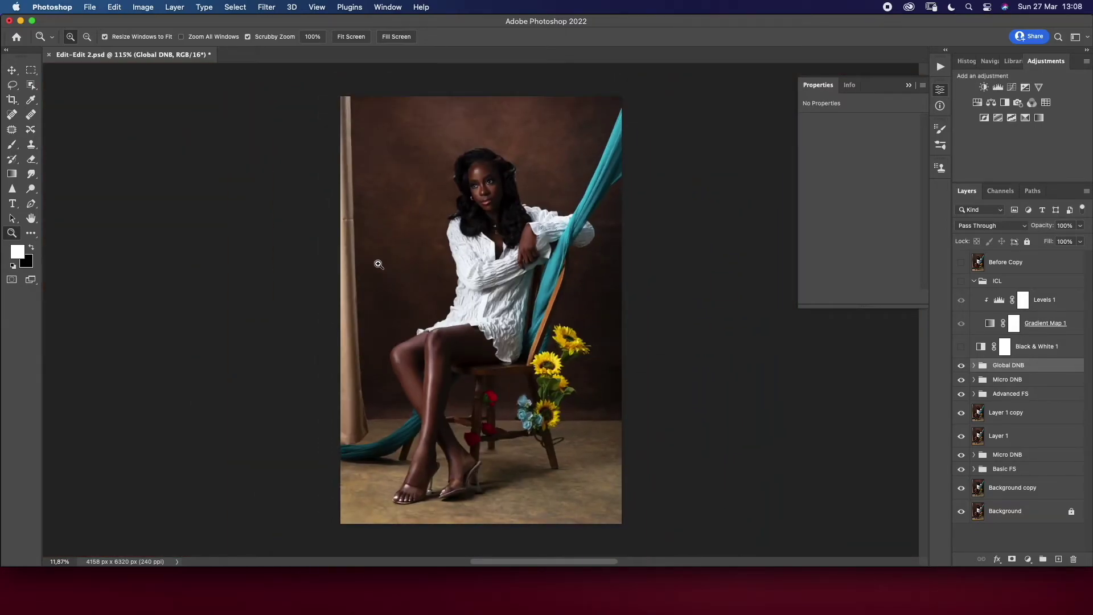
{"action": "left_click_drag", "start_coordinate": [379, 264], "coordinate": [520, 389]}
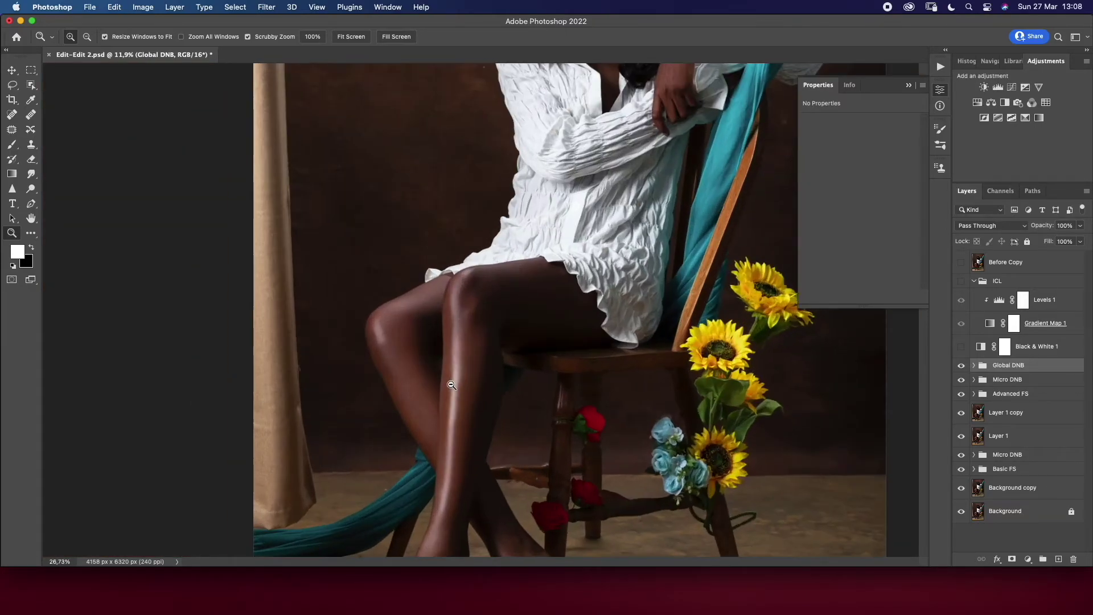
{"action": "left_click", "coordinate": [974, 366]}
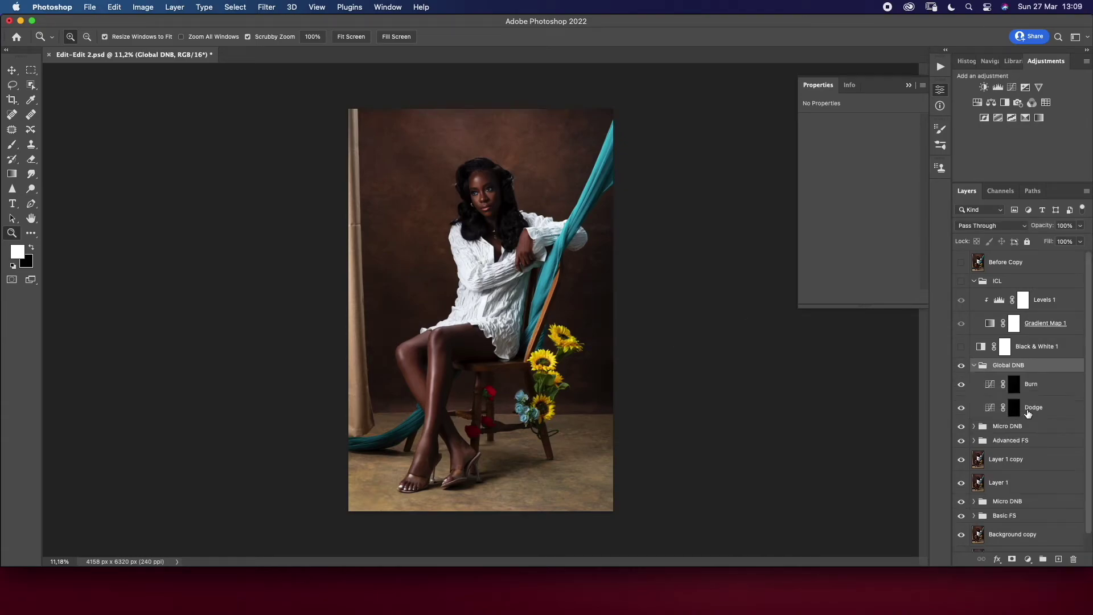
Zoom in on the face and shoulders and prepare a small brush on the Dodge mask
{"action": "left_click", "coordinate": [1028, 410]}
{"action": "key", "text": "b"}
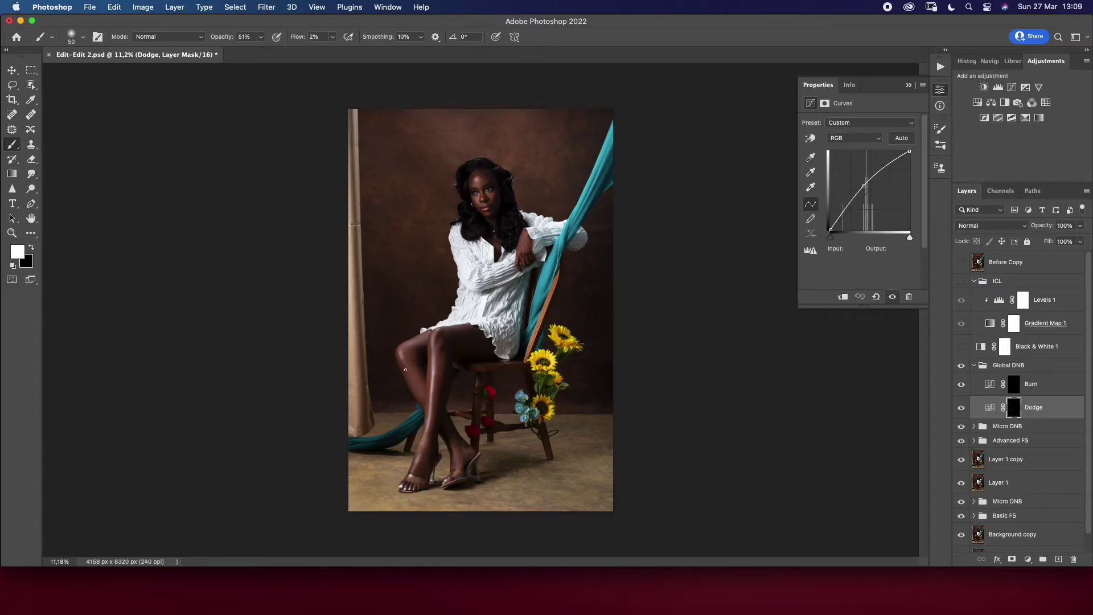
{"action": "left_click", "coordinate": [974, 366]}
{"action": "key", "text": "z"}
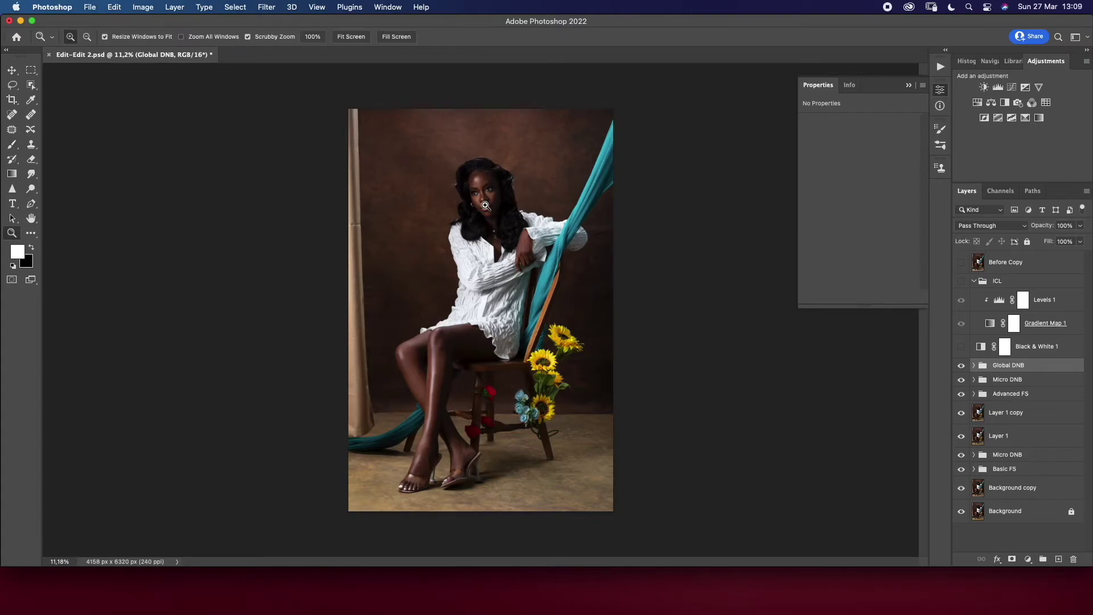
{"action": "left_click_drag", "start_coordinate": [487, 206], "coordinate": [551, 234]}
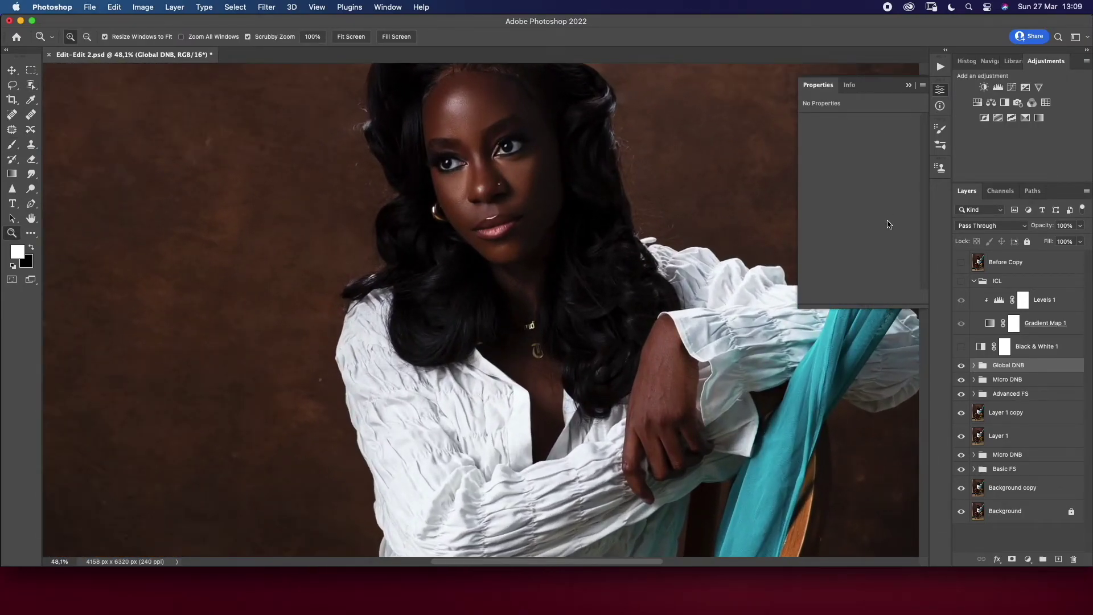
{"action": "left_click", "coordinate": [974, 365]}
{"action": "left_click", "coordinate": [1033, 407]}
{"action": "key", "text": "b"}
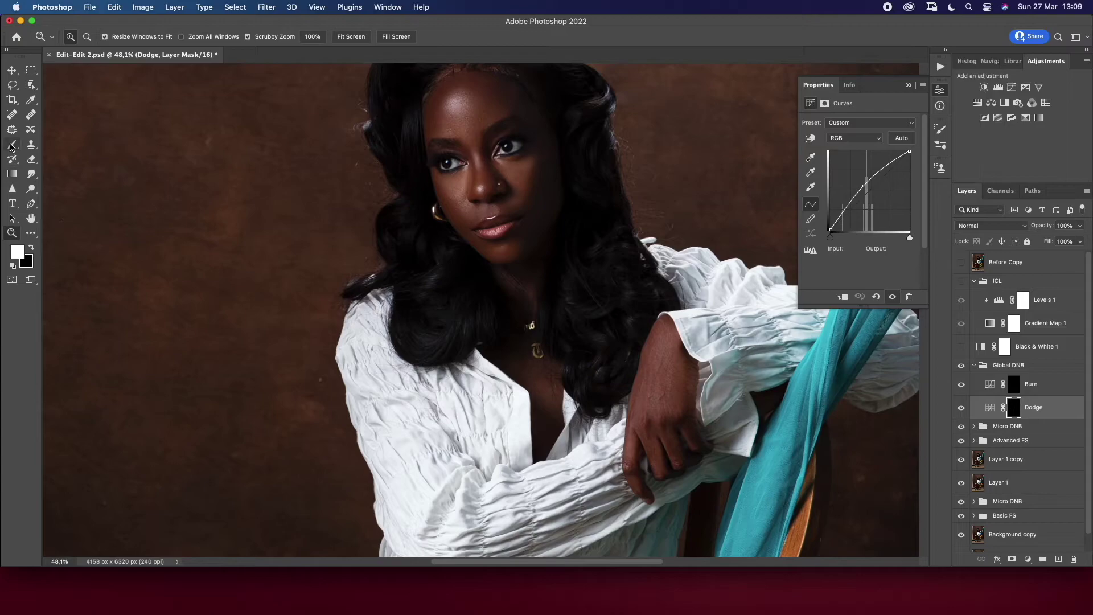
{"action": "key", "text": "bracketleft"}
{"action": "key", "text": "bracketleft"}
{"action": "key", "text": "bracketleft"}
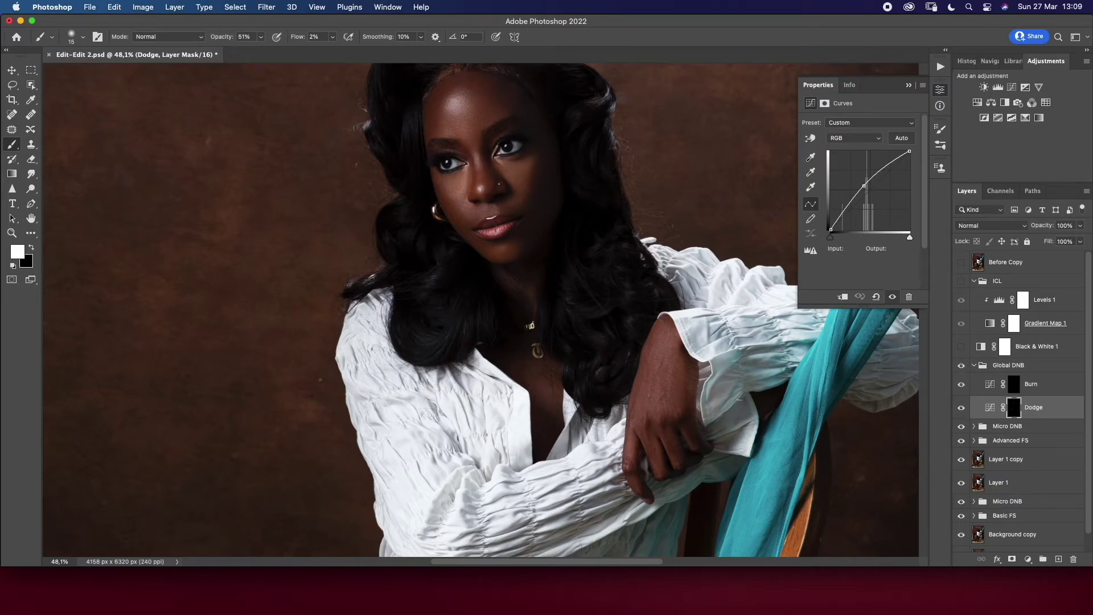
Dodge the face further, zooming in and out between strokes
{"action": "key", "text": "z"}
{"action": "scroll", "coordinate": [455, 302], "scroll_direction": "down", "scroll_amount": 5}
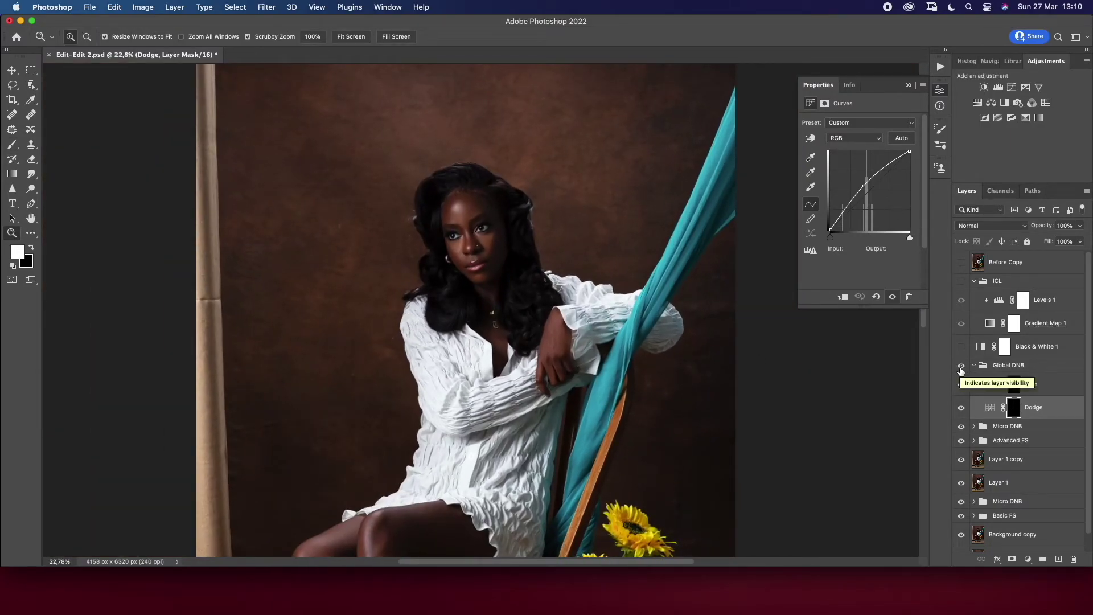
{"action": "left_click", "coordinate": [12, 145]}
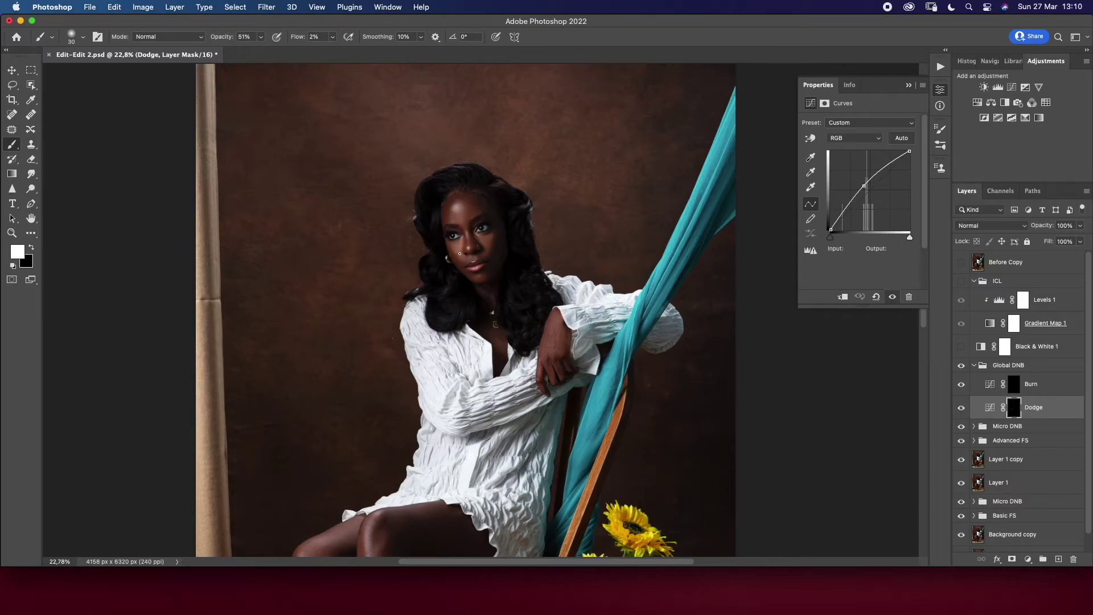
{"action": "key", "text": "z"}
{"action": "left_click_drag", "start_coordinate": [481, 261], "coordinate": [535, 276]}
{"action": "key", "text": "b"}
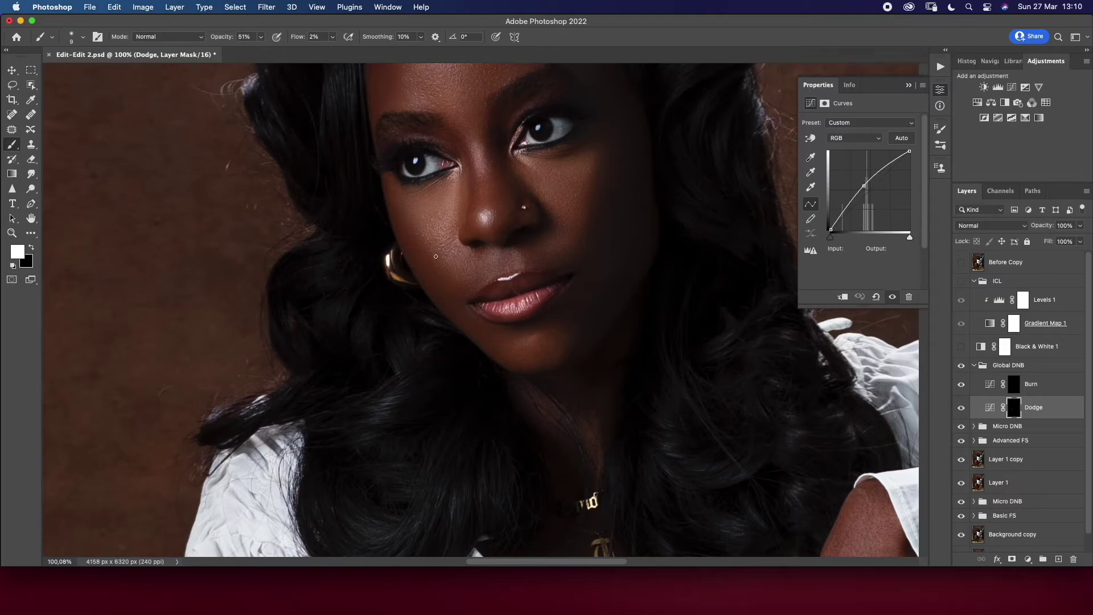
{"action": "key", "text": "z"}
{"action": "left_click_drag", "start_coordinate": [432, 271], "coordinate": [368, 271]}
Compare Global DNB before/after, then add more face dodging and zoom out
{"action": "left_click", "coordinate": [960, 366]}
{"action": "left_click", "coordinate": [960, 366]}
{"action": "left_click_drag", "start_coordinate": [490, 178], "coordinate": [552, 201]}
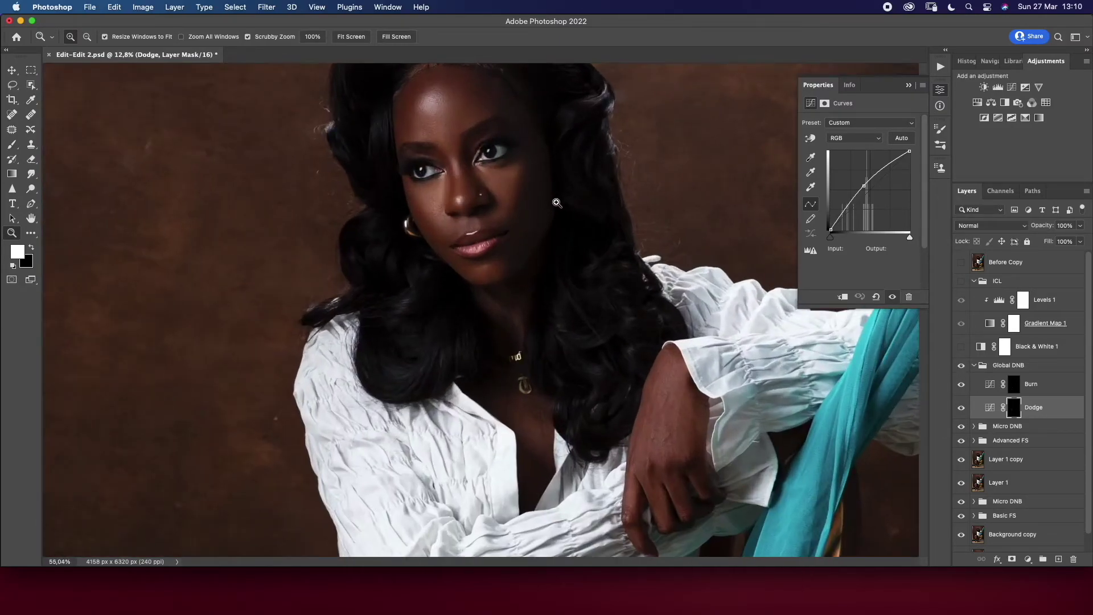
{"action": "key", "text": "b"}
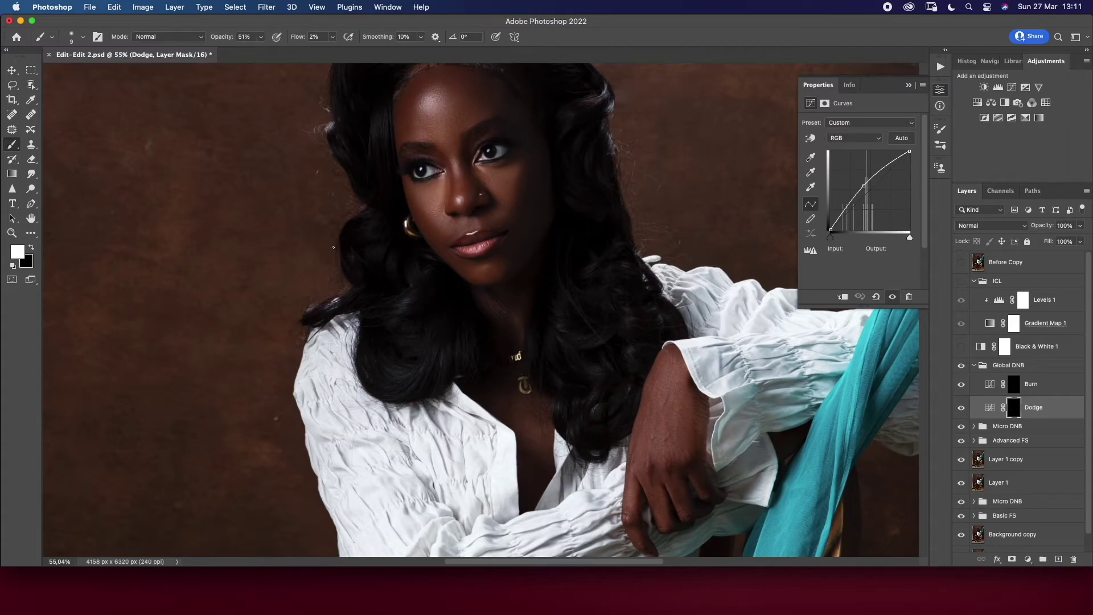
{"action": "left_click", "coordinate": [11, 233]}
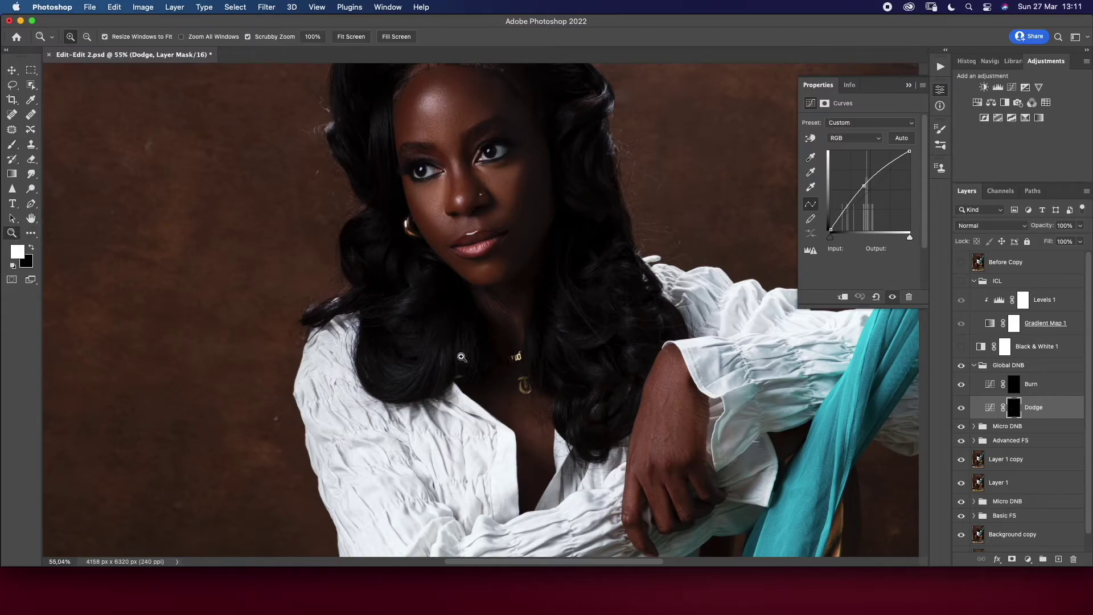
{"action": "scroll", "coordinate": [442, 362], "scroll_direction": "up", "scroll_amount": 1}
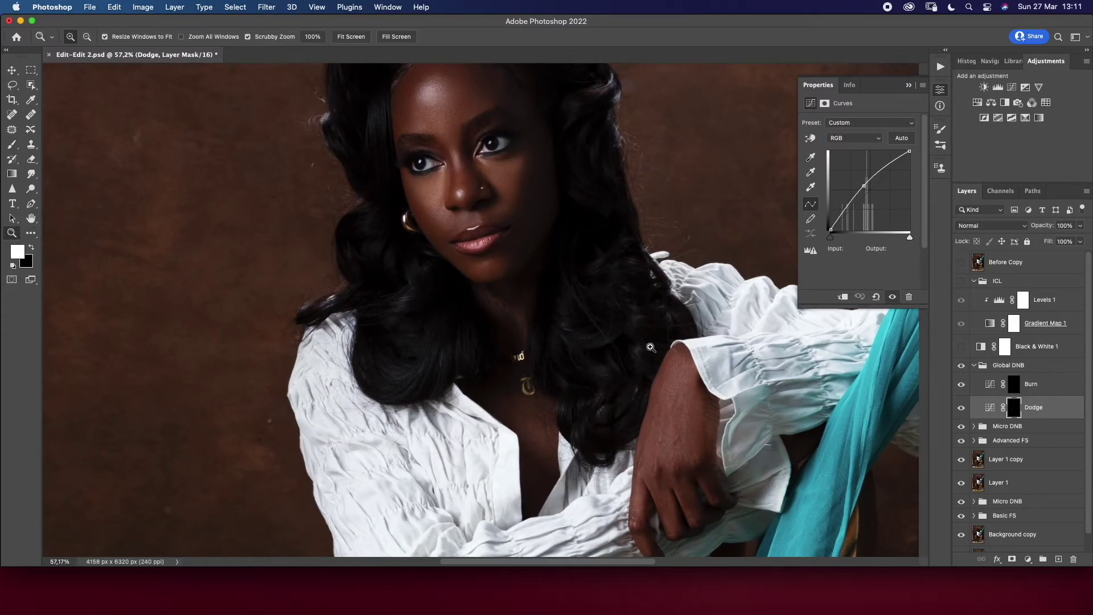
{"action": "left_click_drag", "start_coordinate": [462, 330], "coordinate": [491, 350]}
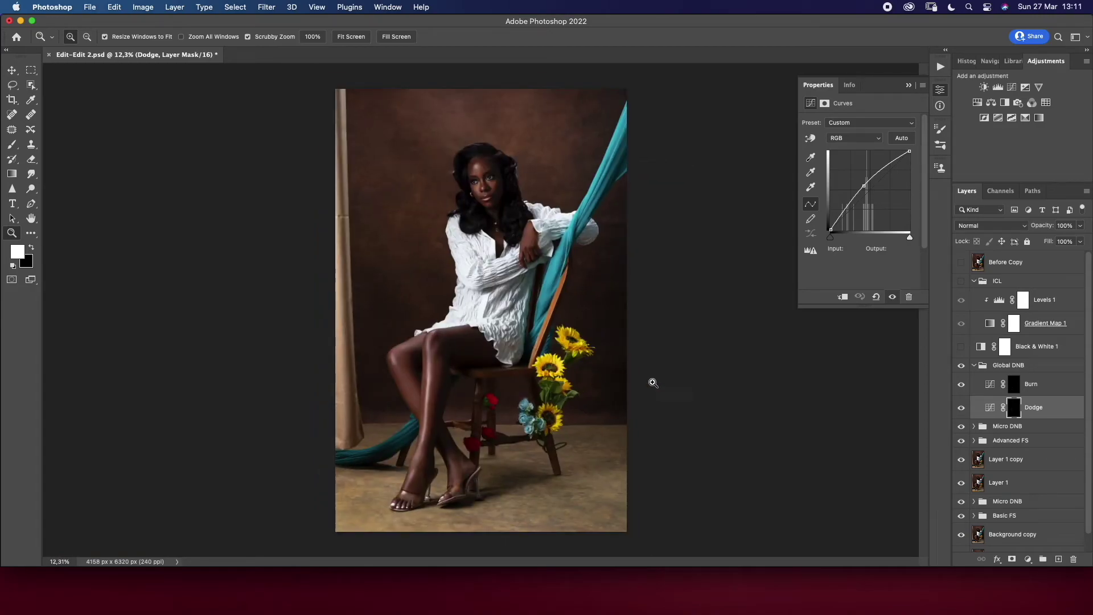
Compare the portrait with the Global DNB group hidden and shown, using a fit-to-screen view
{"action": "left_click", "coordinate": [961, 366]}
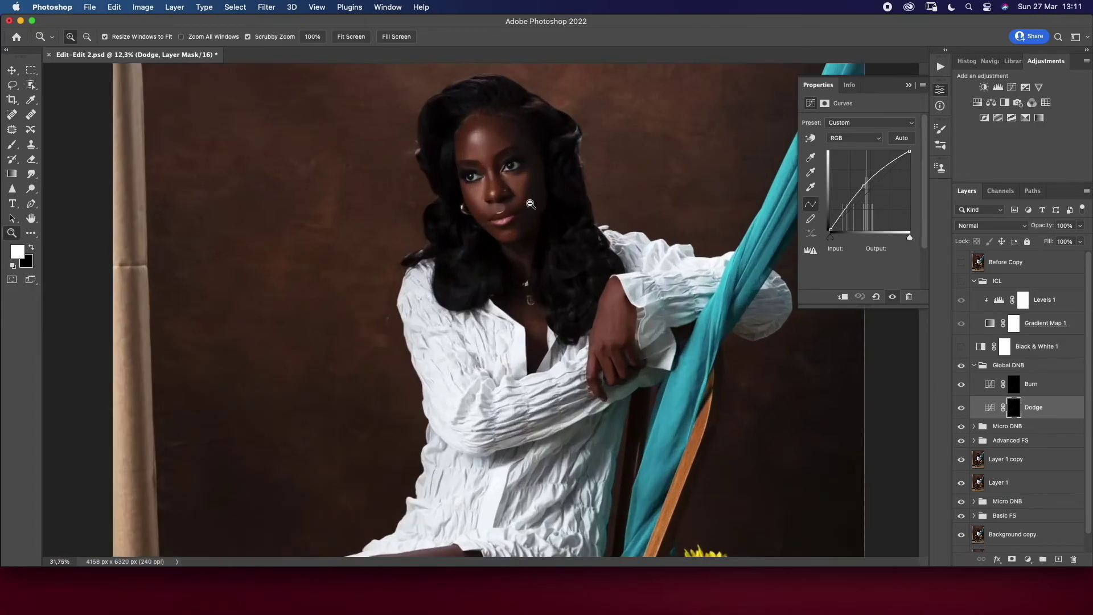
{"action": "left_click_drag", "start_coordinate": [486, 192], "coordinate": [540, 211]}
{"action": "left_click", "coordinate": [12, 144]}
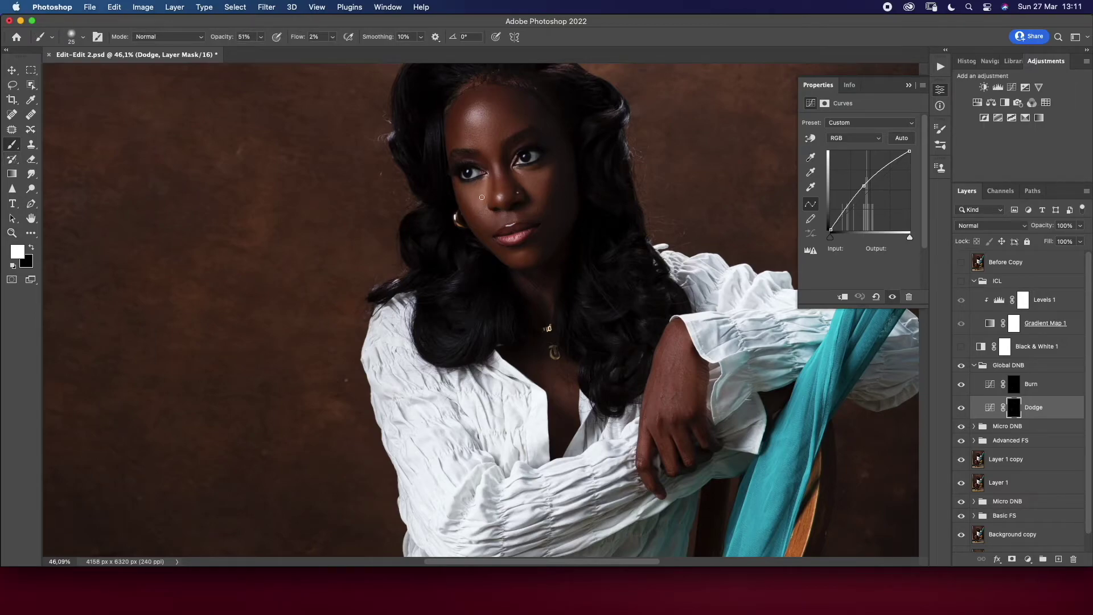
{"action": "key", "text": "bracketleft"}
{"action": "key", "text": "alt+bracketright"}
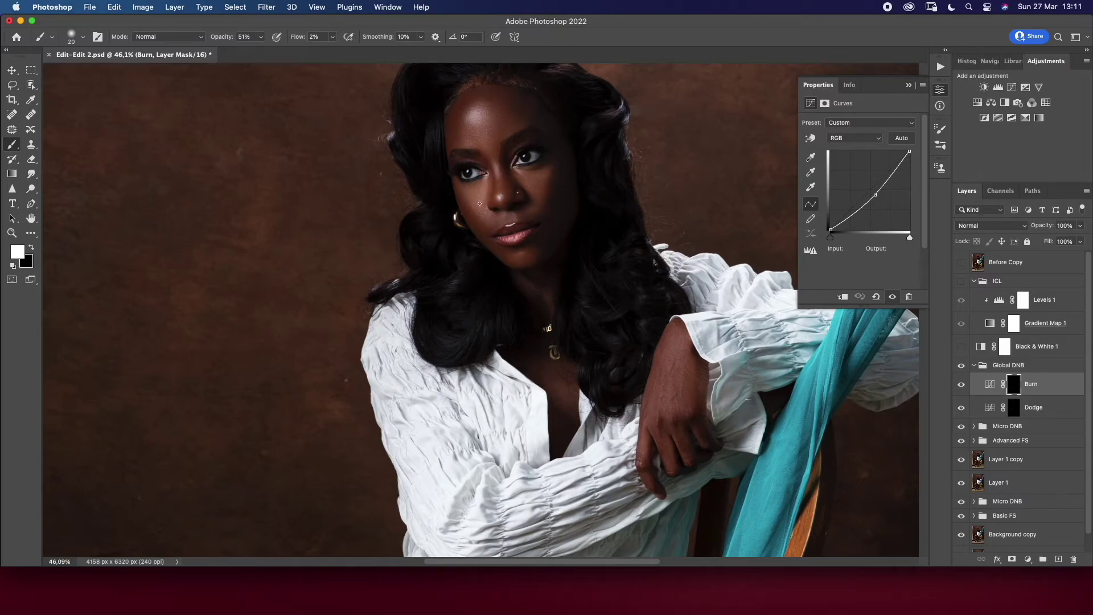
{"action": "left_click", "coordinate": [12, 233]}
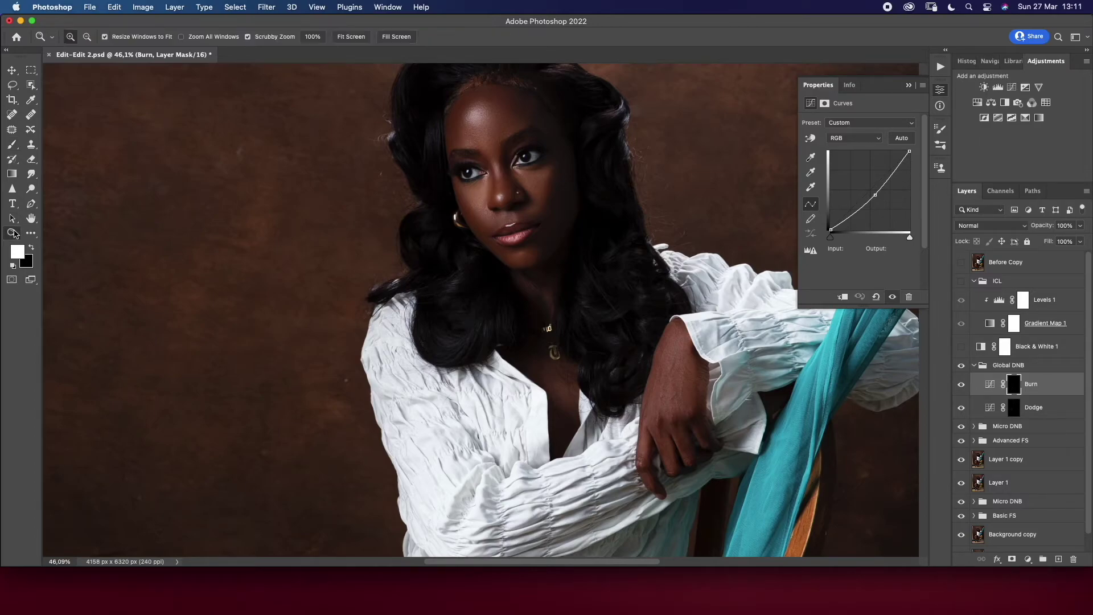
{"action": "key", "text": "super+0"}
{"action": "left_click", "coordinate": [962, 366]}
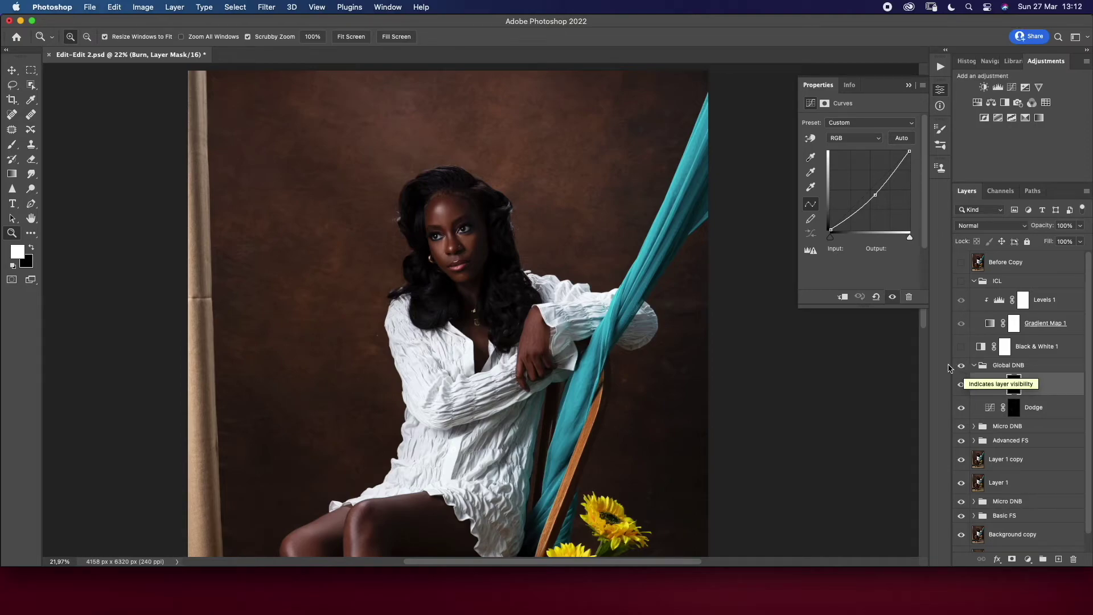
{"action": "left_click", "coordinate": [961, 365]}
{"action": "left_click_drag", "start_coordinate": [473, 366], "coordinate": [502, 383]}
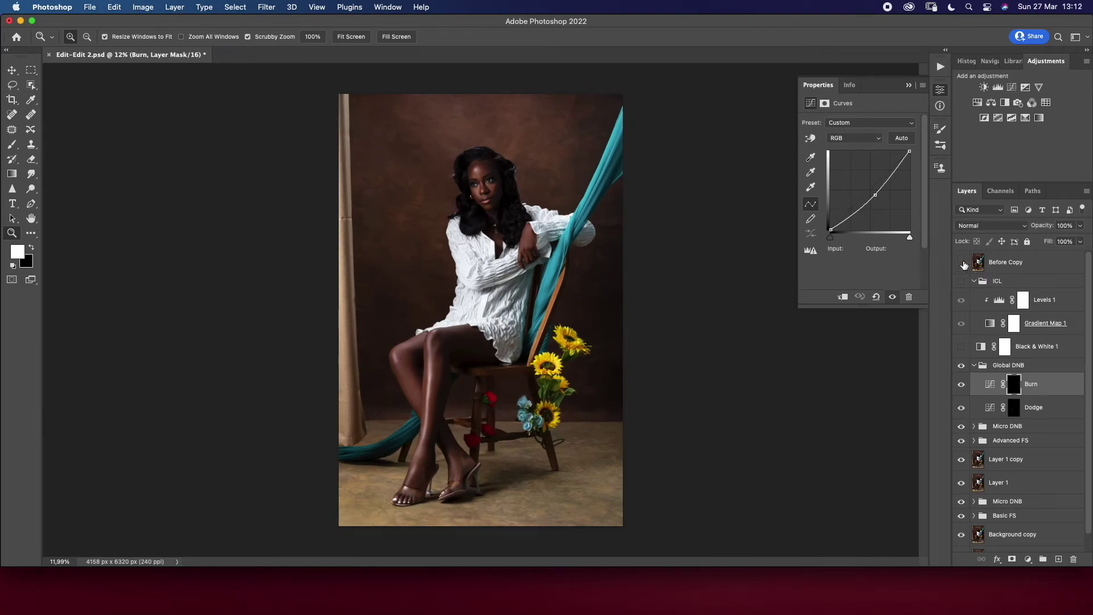
Add an empty Layer 2 above the Global DNB group and save the document
{"action": "key", "text": "ctrl+shift+alt+n"}
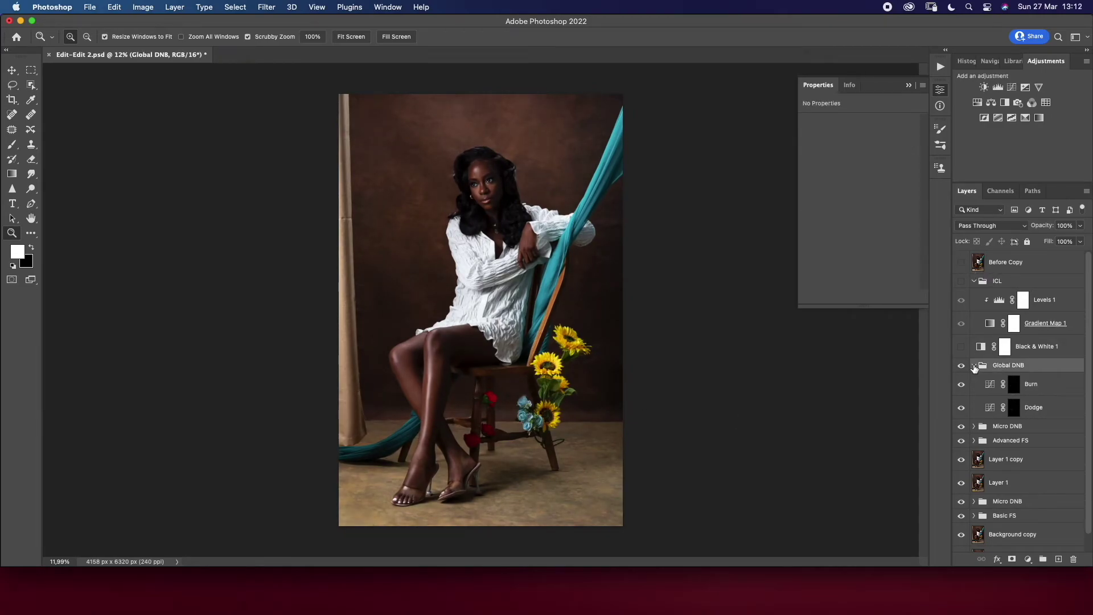
{"action": "key", "text": "ctrl+s"}
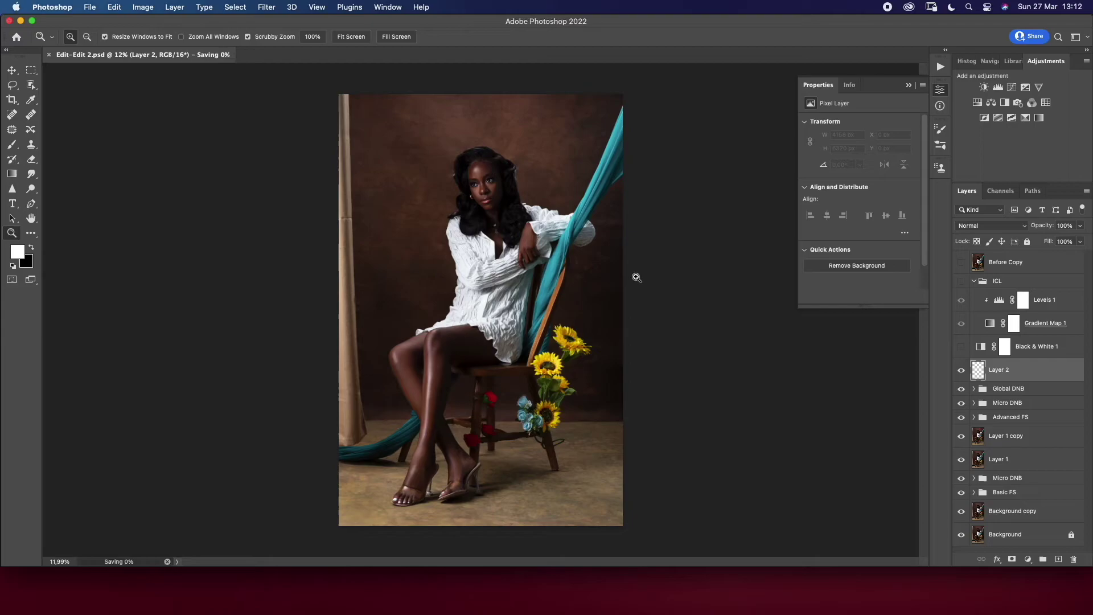
{"action": "mouse_move", "coordinate": [486, 182]}
{"action": "left_mouse_down"}
{"action": "mouse_move", "coordinate": [577, 199]}
{"action": "mouse_move", "coordinate": [627, 246]}
{"action": "left_mouse_up"}
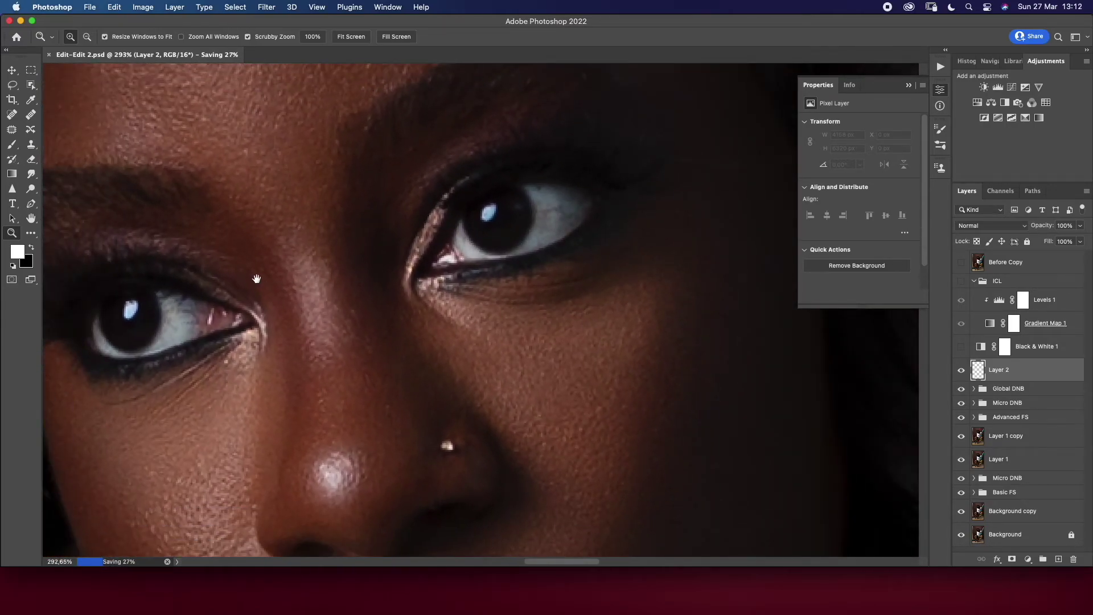
Spot-heal the veins and spots on the first eye's white with a tiny brush
{"action": "left_click_drag", "start_coordinate": [261, 283], "coordinate": [327, 293]}
{"action": "left_click", "coordinate": [909, 86]}
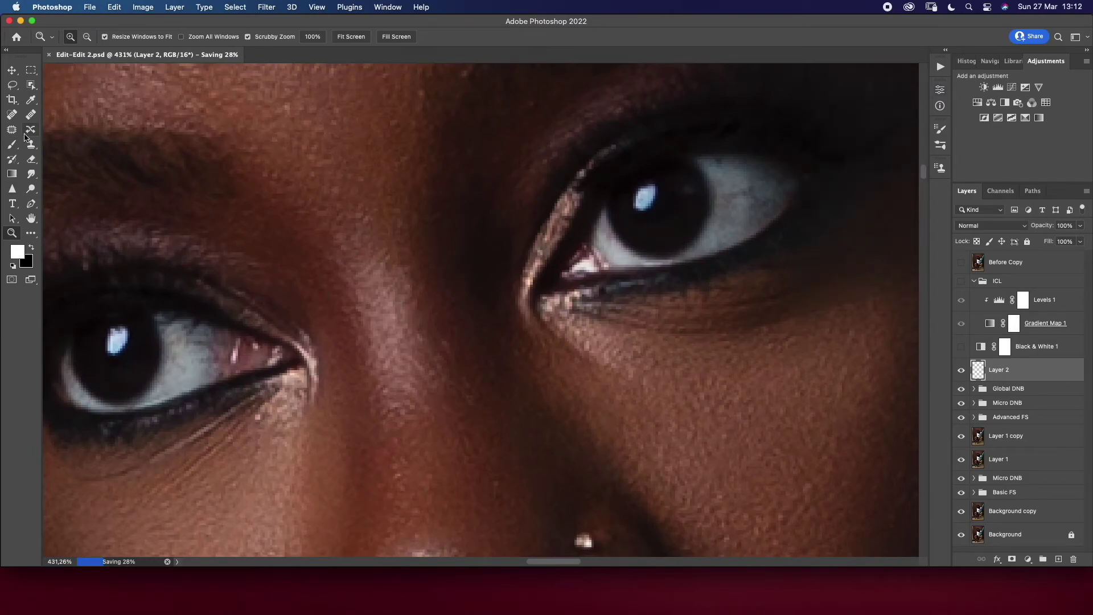
{"action": "key", "text": "j"}
{"action": "key", "text": "bracketleft"}
{"action": "key", "text": "bracketleft"}
{"action": "key", "text": "bracketleft"}
{"action": "left_click", "coordinate": [177, 355]}
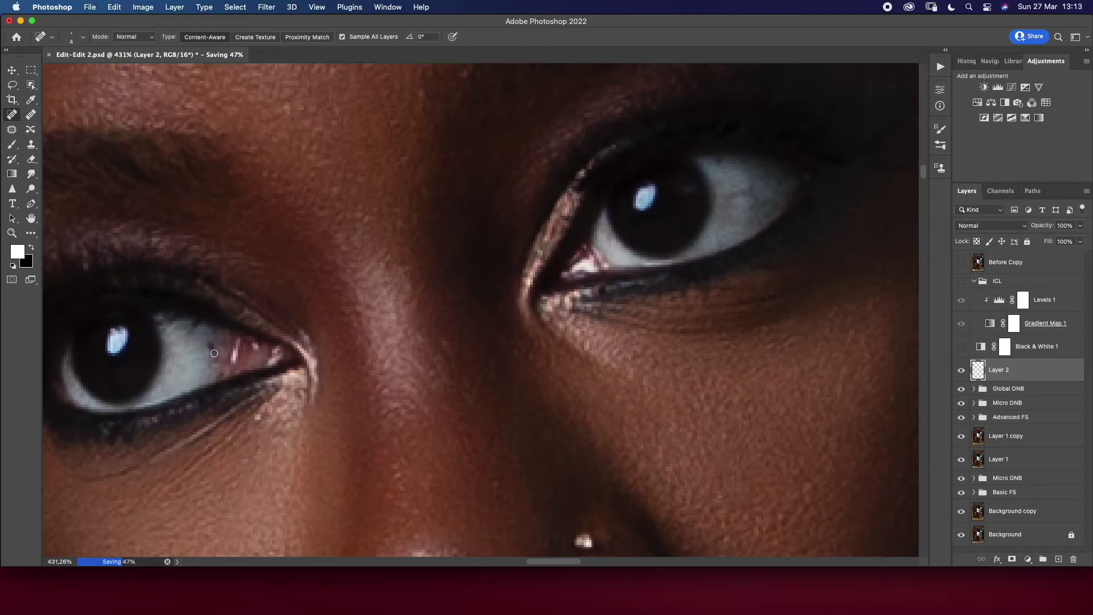
{"action": "left_click_drag", "start_coordinate": [215, 343], "coordinate": [193, 348]}
{"action": "mouse_move", "coordinate": [764, 203]}
{"action": "left_mouse_down"}
{"action": "mouse_move", "coordinate": [752, 201]}
{"action": "mouse_move", "coordinate": [779, 179]}
{"action": "left_mouse_up"}
{"action": "left_click_drag", "start_coordinate": [747, 188], "coordinate": [727, 200]}
Heal a blemish on the other eye's white
{"action": "key", "text": "z"}
{"action": "scroll", "coordinate": [382, 264], "scroll_direction": "down", "scroll_amount": 5}
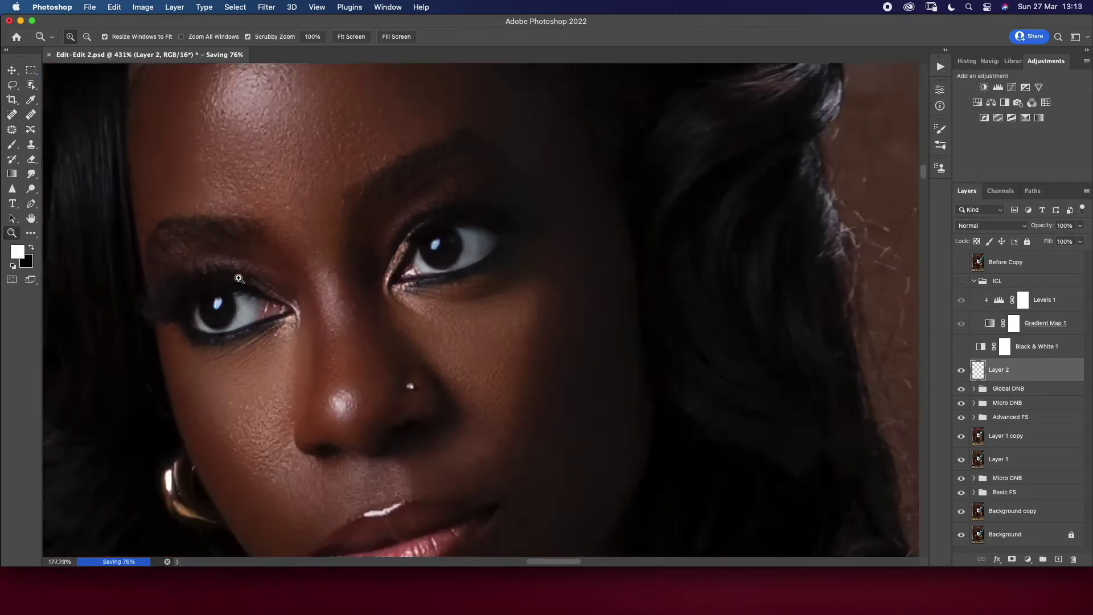
{"action": "scroll", "coordinate": [383, 263], "scroll_direction": "up", "scroll_amount": 2}
{"action": "scroll", "coordinate": [383, 263], "scroll_direction": "up", "scroll_amount": 2}
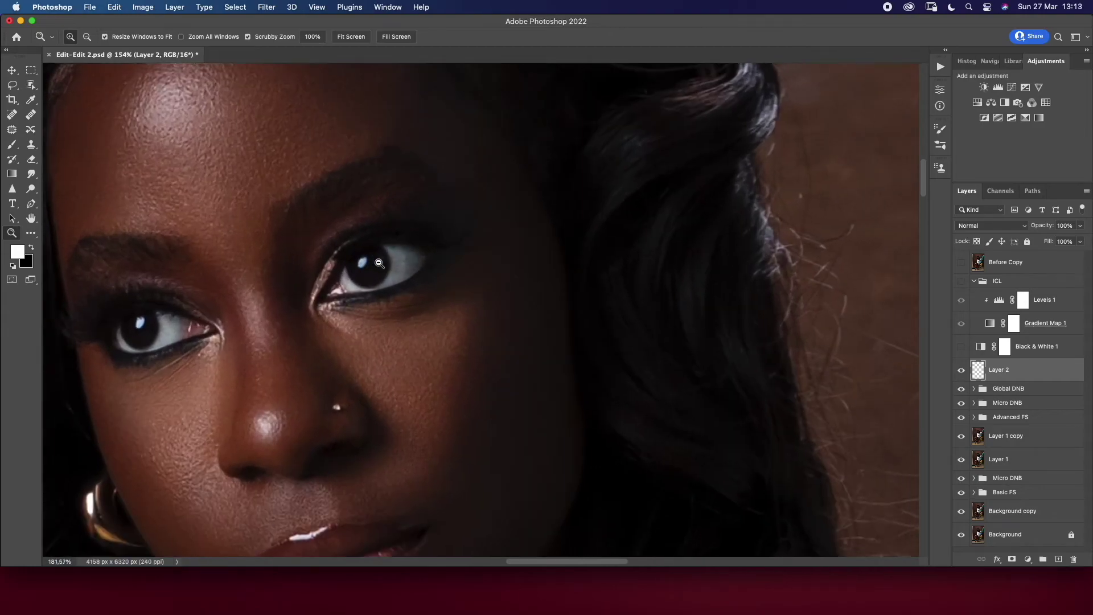
{"action": "key", "text": "j"}
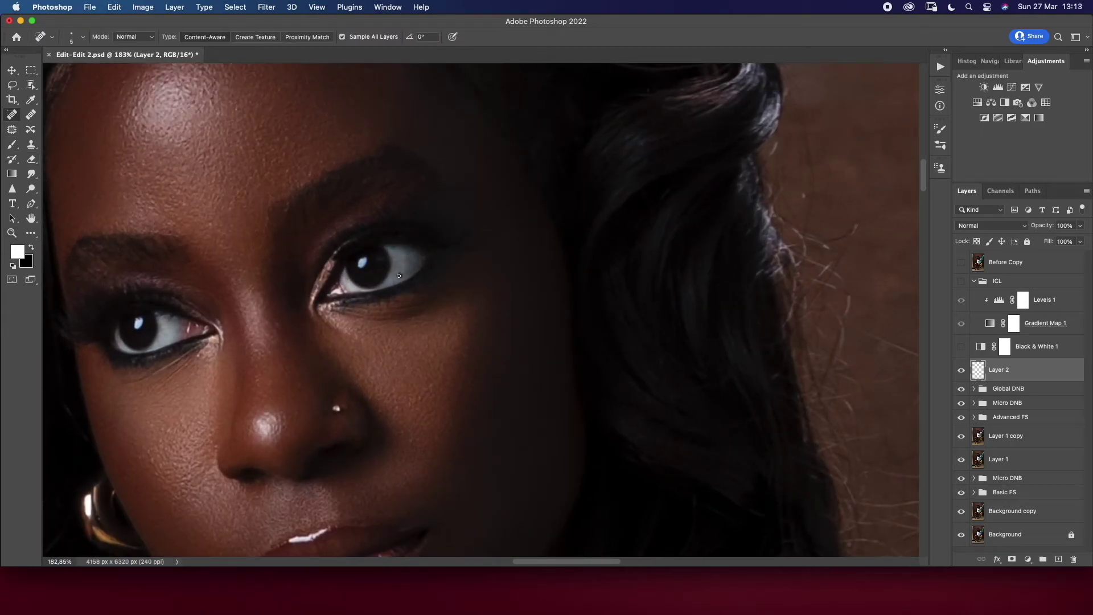
{"action": "left_click_drag", "start_coordinate": [394, 281], "coordinate": [401, 274]}
Set the Clone Stamp to sample Current & Below layers
{"action": "key", "text": "s"}
{"action": "left_click", "coordinate": [487, 38]}
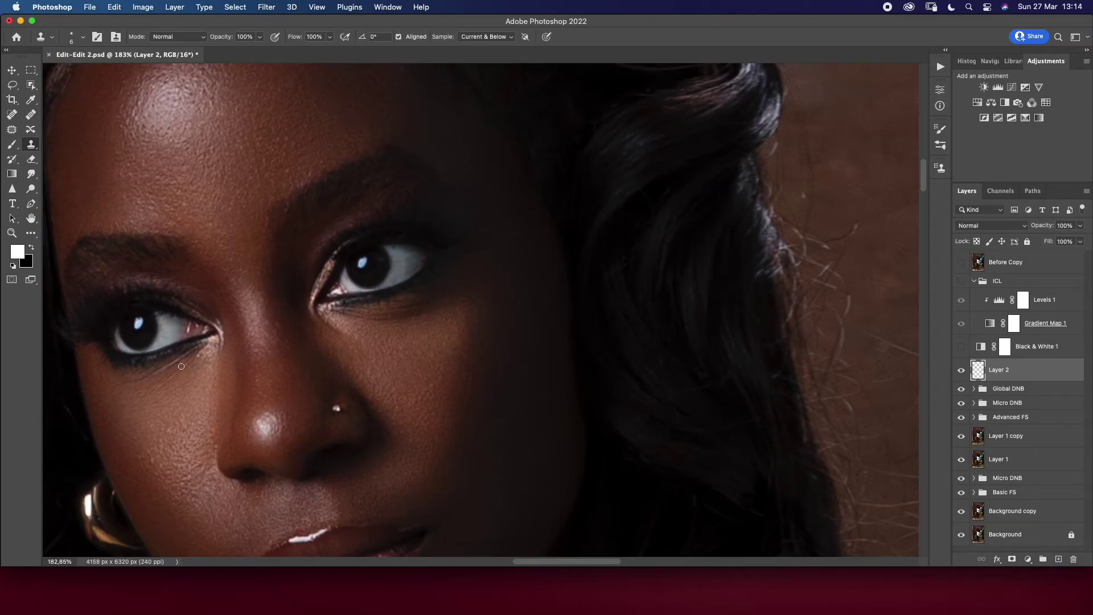
{"action": "left_click", "coordinate": [1028, 559]}
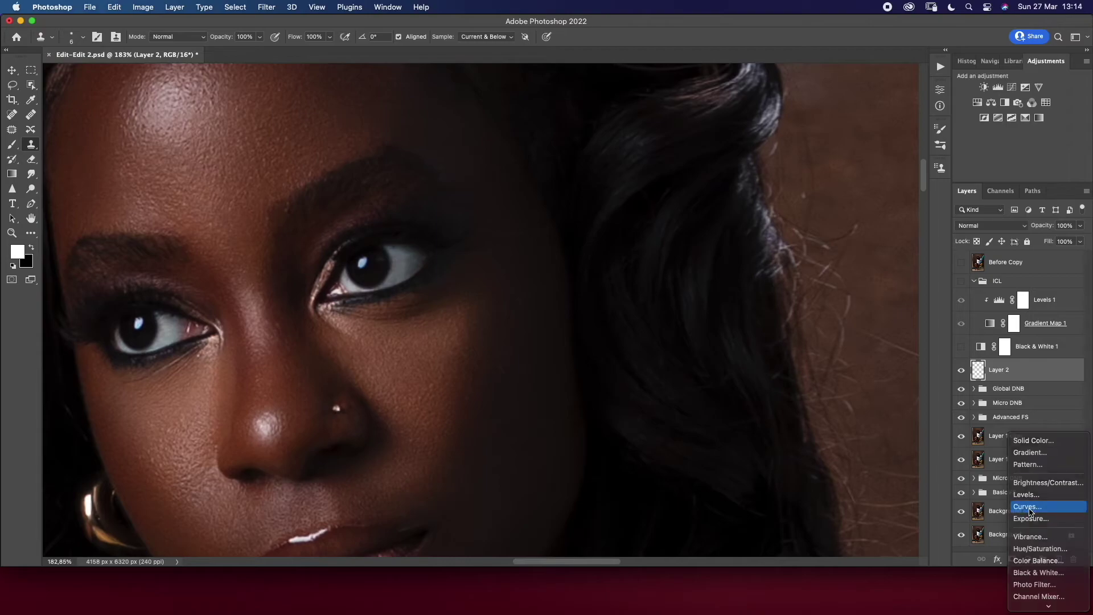
Add a brightening Curves 1 layer with an inverted mask, painted over the right eye's white
{"action": "left_click", "coordinate": [1029, 507]}
{"action": "left_click_drag", "start_coordinate": [867, 193], "coordinate": [868, 186]}
{"action": "key", "text": "super+i"}
{"action": "key", "text": "b"}
{"action": "key", "text": "bracketleft"}
{"action": "left_click", "coordinate": [332, 36]}
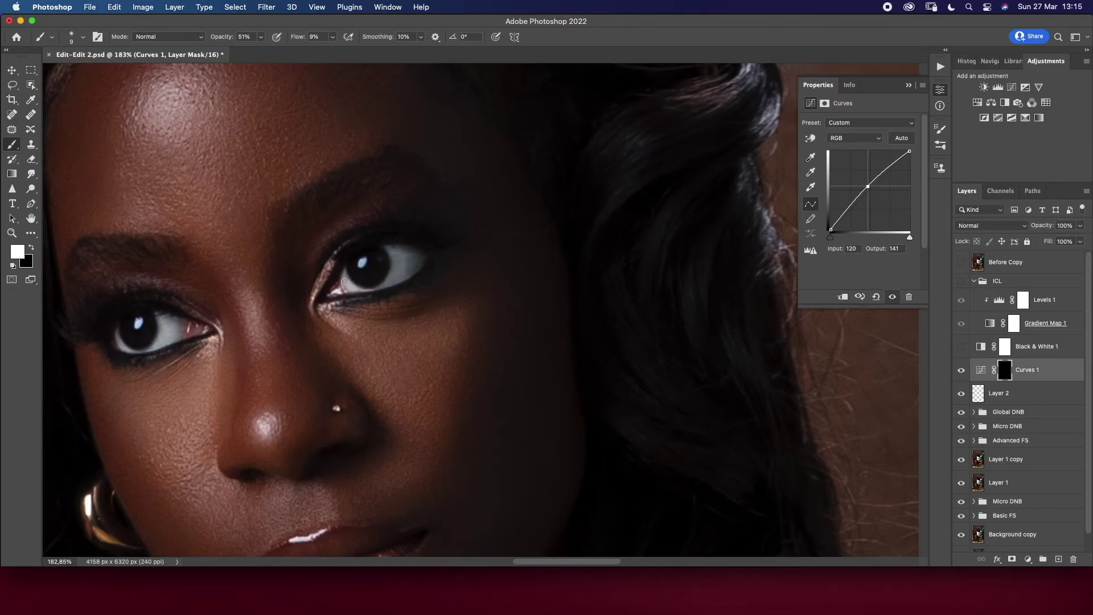
{"action": "key", "text": "bracketright"}
{"action": "left_click_drag", "start_coordinate": [411, 261], "coordinate": [352, 288]}
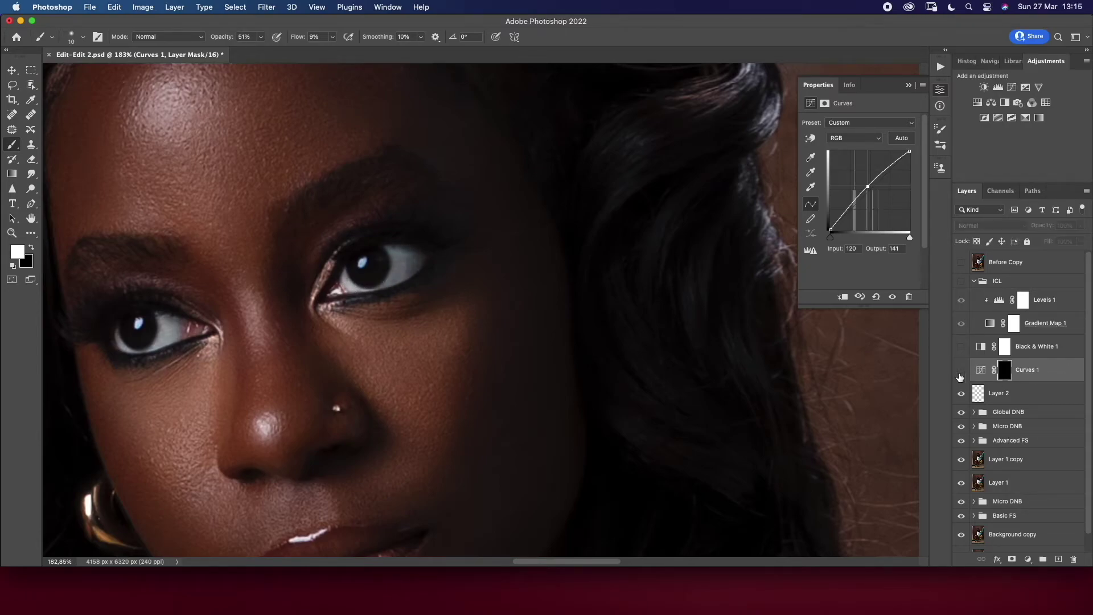
{"action": "left_click_drag", "start_coordinate": [867, 187], "coordinate": [865, 187]}
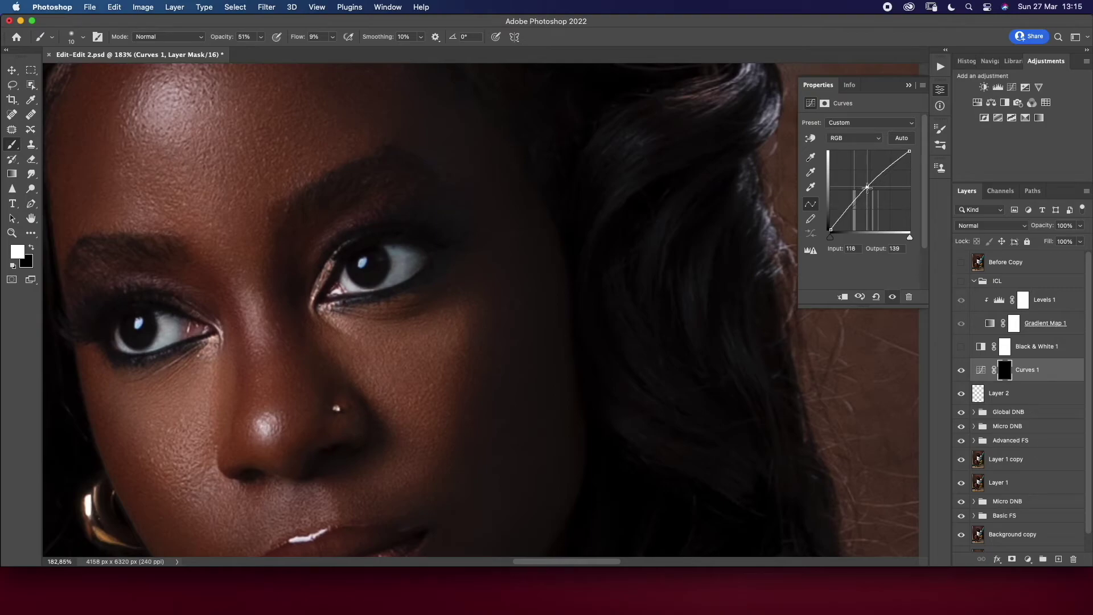
{"action": "left_click", "coordinate": [961, 370]}
{"action": "left_click", "coordinate": [962, 370]}
Add a second brightening Curves layer with an inverted mask and a small, higher-flow brush
{"action": "left_click", "coordinate": [1028, 560]}
{"action": "left_click", "coordinate": [1028, 506]}
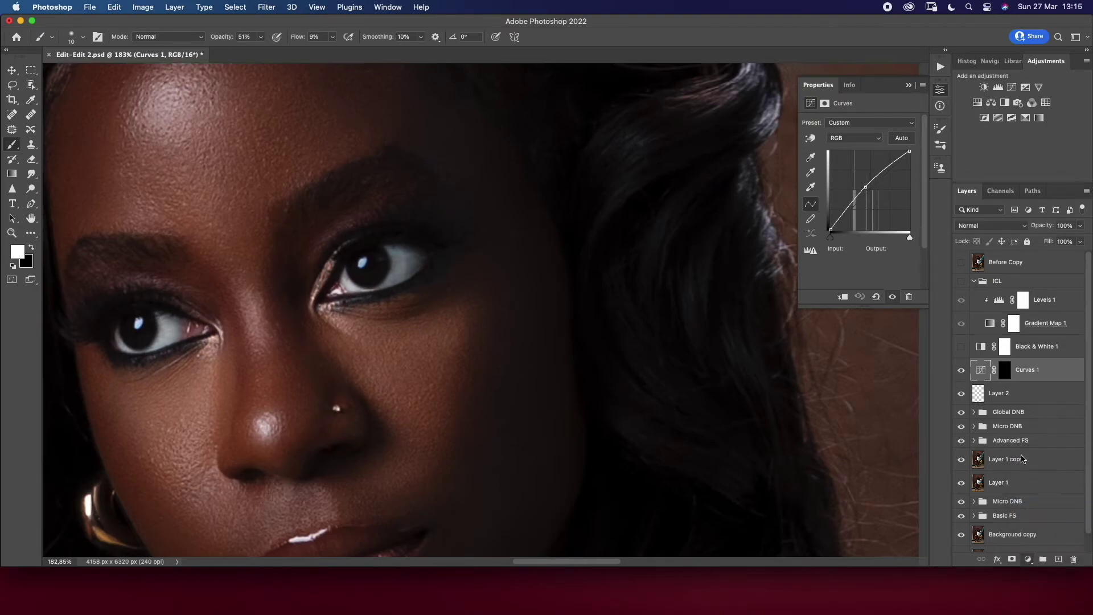
{"action": "left_click_drag", "start_coordinate": [867, 195], "coordinate": [866, 186]}
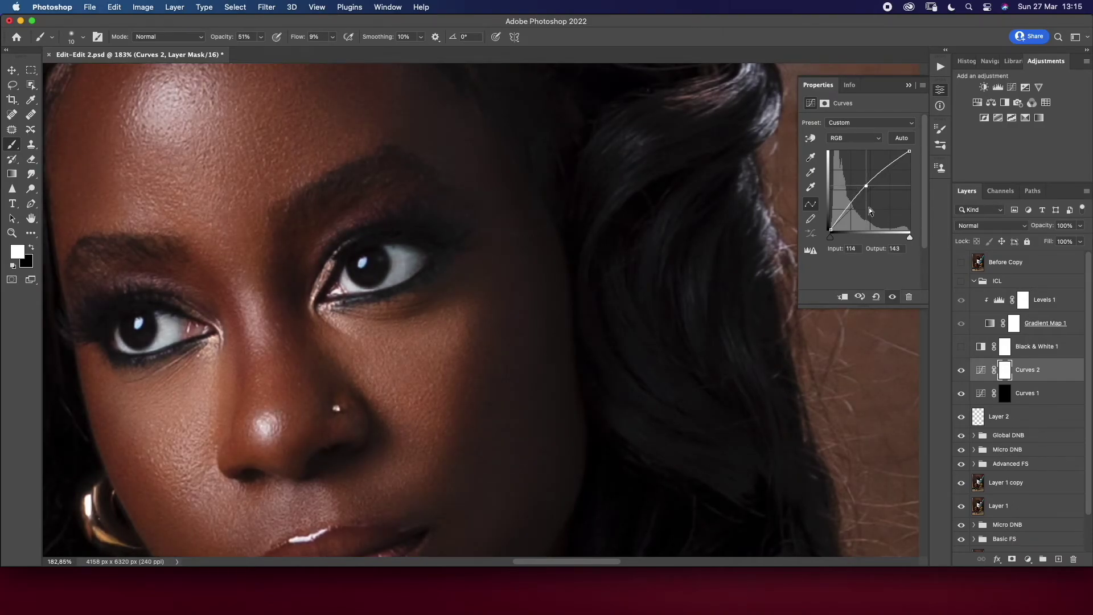
{"action": "key", "text": "ctrl+i"}
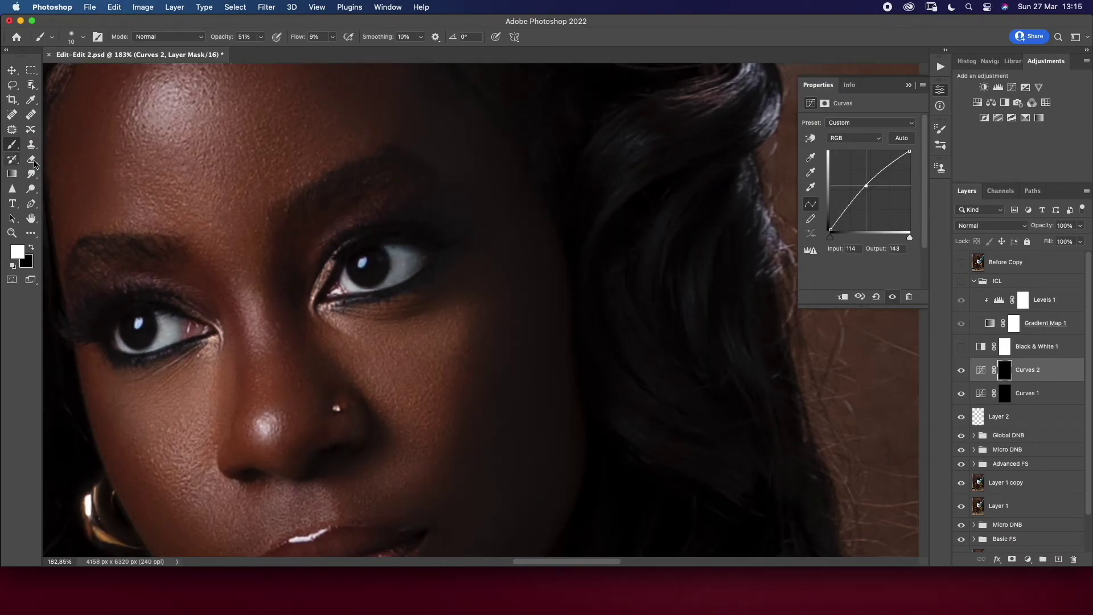
{"action": "left_click_drag", "start_coordinate": [332, 36], "coordinate": [345, 76]}
{"action": "key", "text": "bracketleft"}
{"action": "key", "text": "bracketleft"}
{"action": "key", "text": "bracketleft"}
Group Layer 2 and both Curves layers into Group 1
{"action": "left_click", "coordinate": [1024, 420], "text": "shift"}
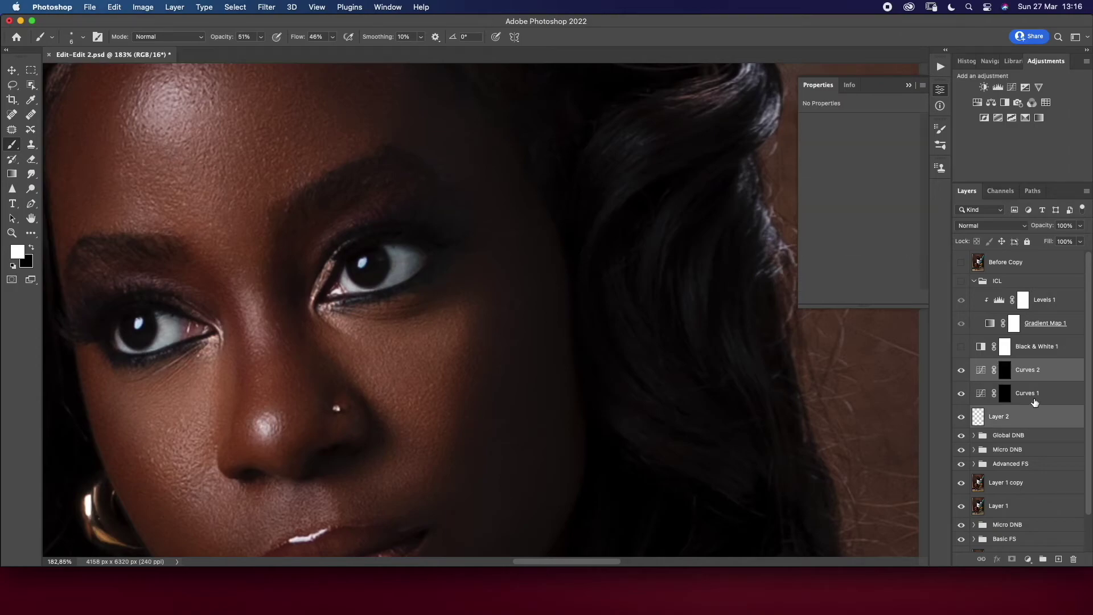
{"action": "key", "text": "ctrl+g"}
{"action": "left_click", "coordinate": [974, 365]}
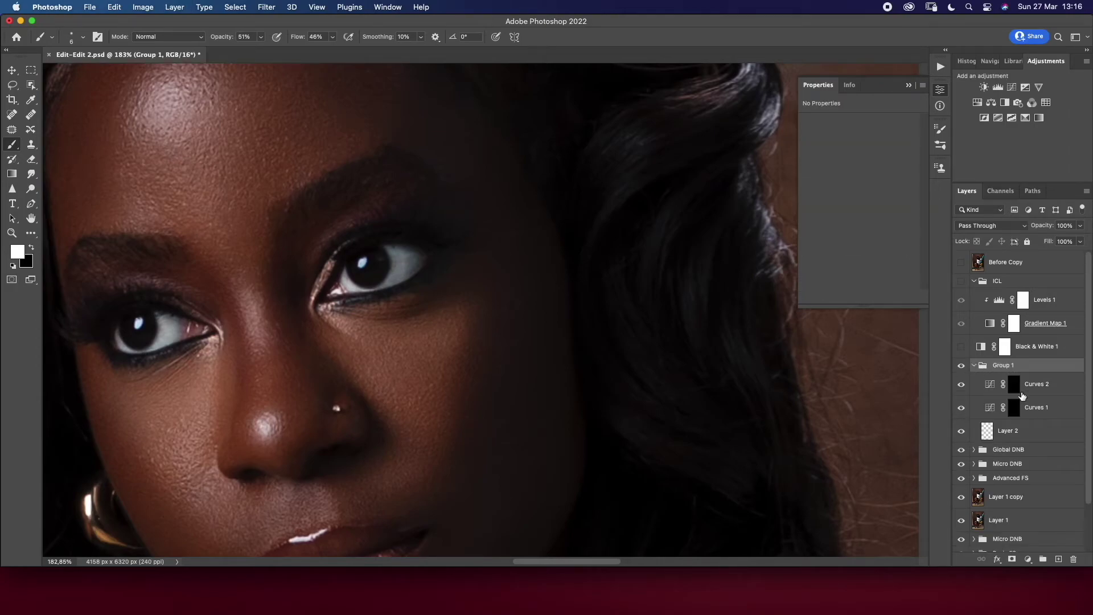
{"action": "left_click", "coordinate": [1048, 390]}
{"action": "left_click", "coordinate": [1032, 440]}
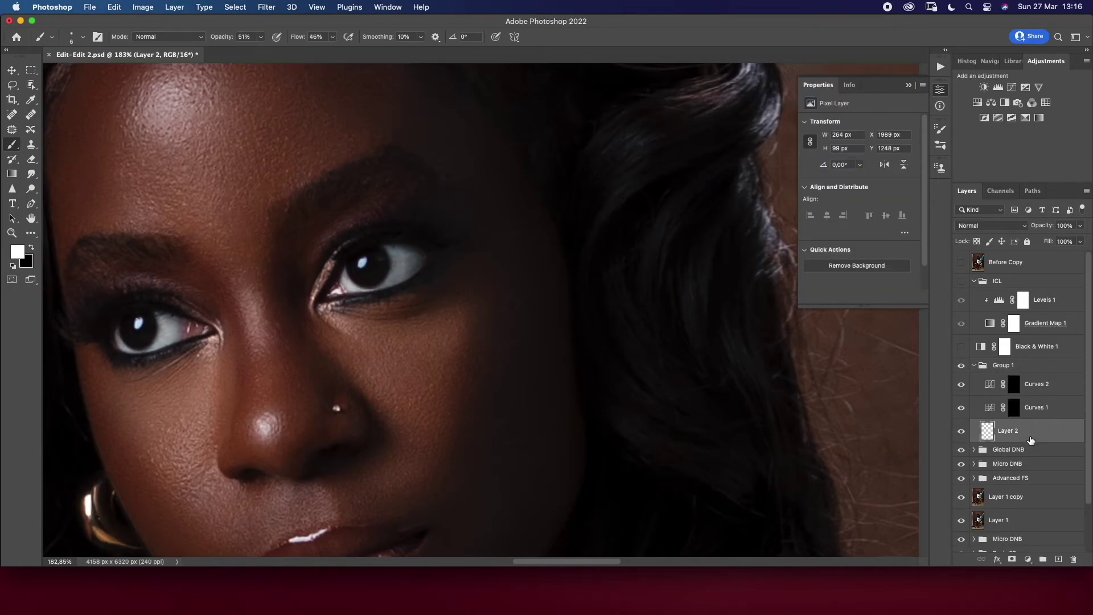
Rename the group to Eyes and add a new empty Layer 3 above it
{"action": "double_click", "coordinate": [1003, 365]}
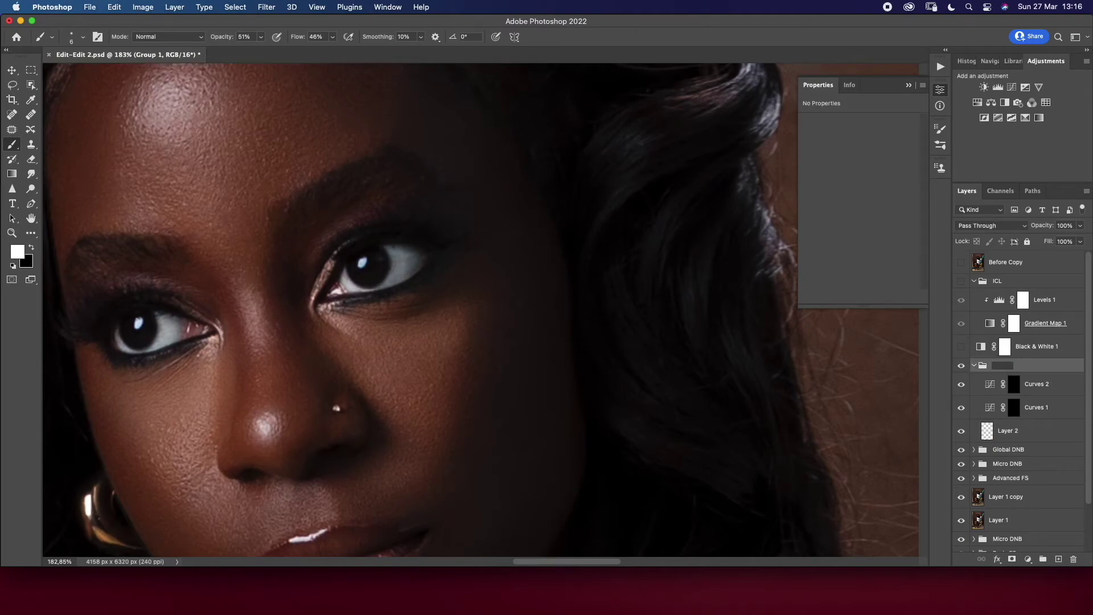
{"action": "type", "text": "Eyes"}
{"action": "key", "text": "Return"}
{"action": "left_click", "coordinate": [974, 365]}
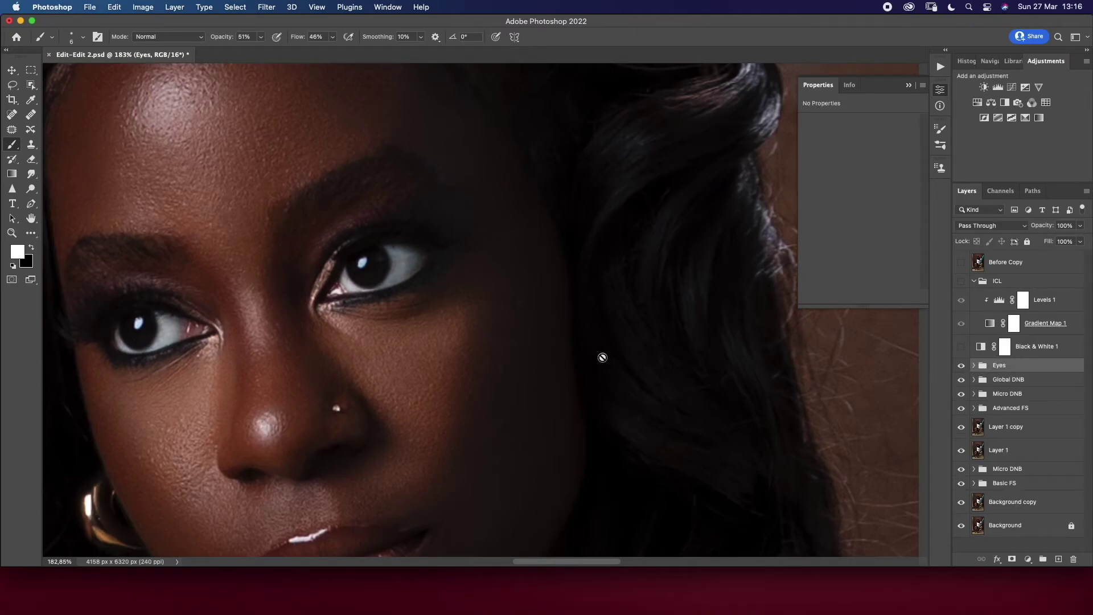
{"action": "left_click", "coordinate": [1059, 560]}
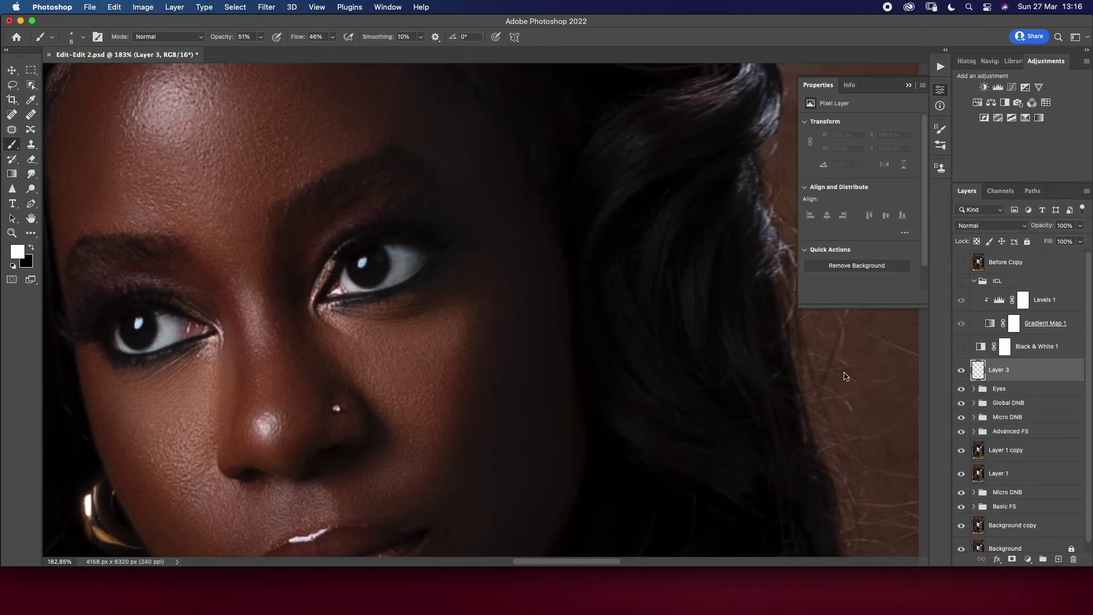
Set the Clone Stamp tool's flow to 31%
{"action": "left_click", "coordinate": [33, 145]}
{"action": "left_click", "coordinate": [330, 36]}
{"action": "left_click_drag", "start_coordinate": [333, 50], "coordinate": [295, 52]}
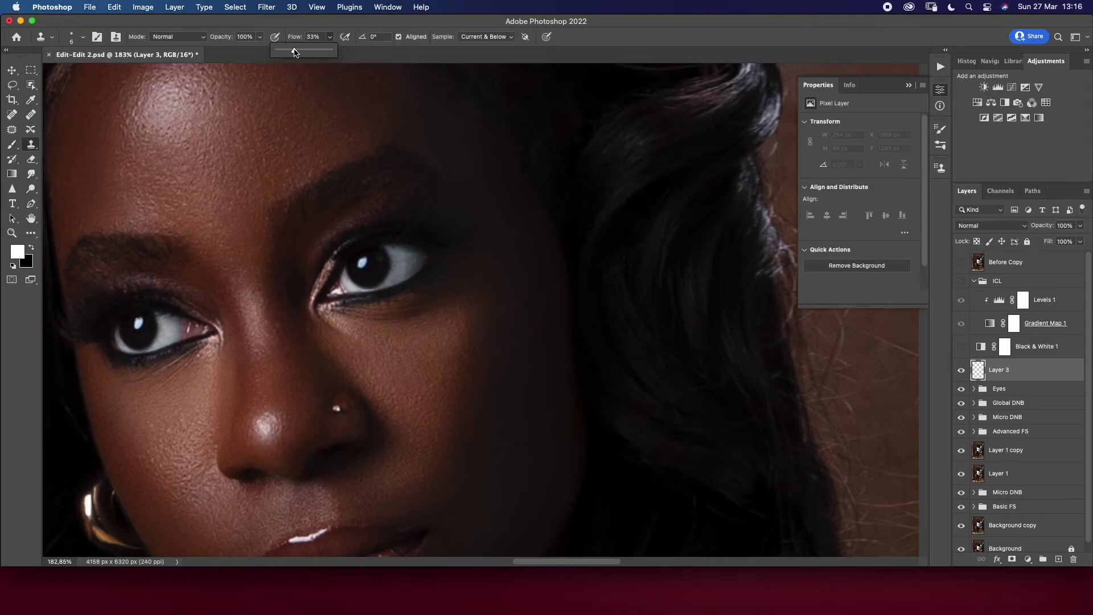
{"action": "left_click", "coordinate": [122, 266]}
Stamp cloned skin along the edge of the left eyebrow
{"action": "left_click", "coordinate": [84, 252]}
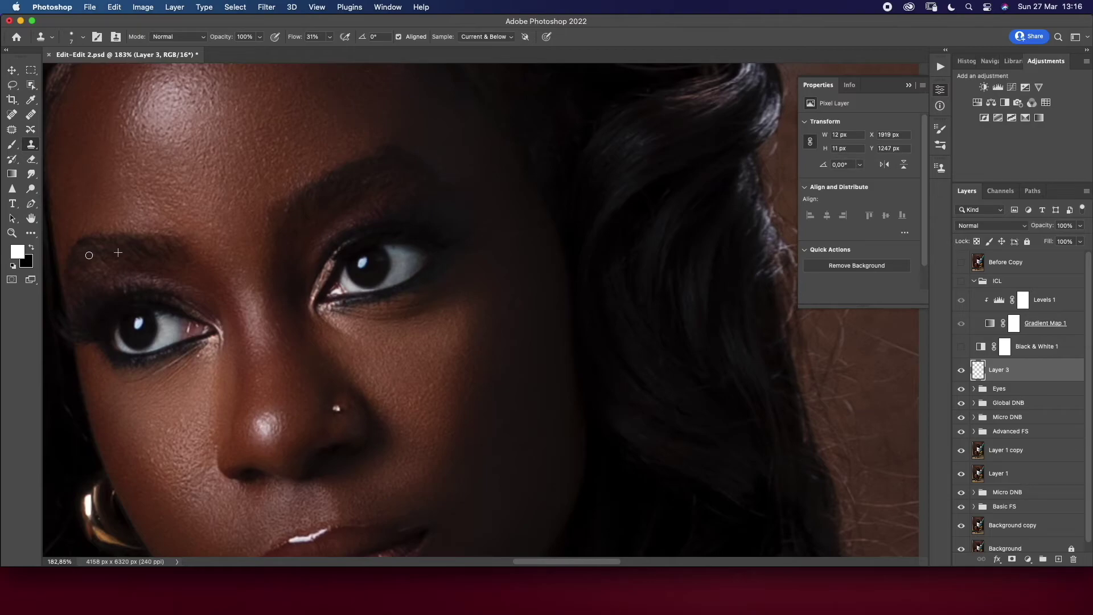
{"action": "key", "text": "shift+4"}
{"action": "key", "text": "shift+9"}
{"action": "left_click", "coordinate": [101, 252]}
{"action": "left_click", "coordinate": [78, 269]}
{"action": "left_click", "coordinate": [168, 251]}
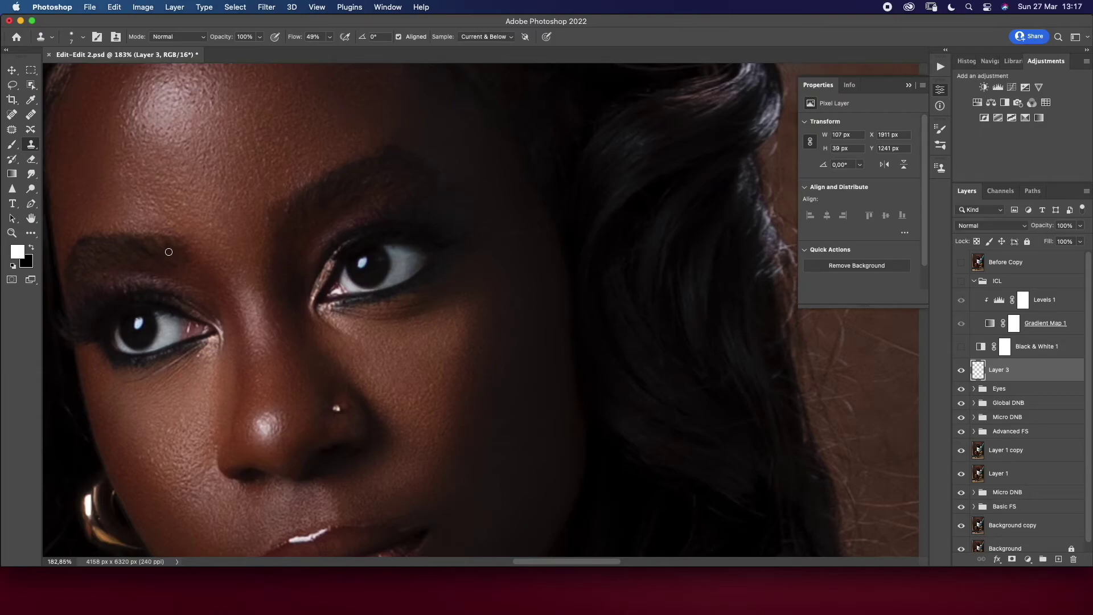
{"action": "left_click", "coordinate": [140, 247], "text": "alt"}
{"action": "left_click_drag", "start_coordinate": [92, 255], "coordinate": [75, 253]}
Resample nearby skin and touch up remaining spots along the left eyebrow
{"action": "left_click_drag", "start_coordinate": [132, 245], "coordinate": [116, 241]}
{"action": "left_click", "coordinate": [139, 247], "text": "alt"}
{"action": "left_click_drag", "start_coordinate": [104, 248], "coordinate": [91, 250]}
{"action": "left_click", "coordinate": [147, 244]}
{"action": "left_click", "coordinate": [151, 249]}
{"action": "left_click", "coordinate": [161, 249]}
{"action": "left_click", "coordinate": [167, 250]}
{"action": "left_click", "coordinate": [159, 255]}
Clone skin along the inner end and upper edge of the right eyebrow
{"action": "left_click", "coordinate": [193, 270]}
{"action": "left_click_drag", "start_coordinate": [318, 211], "coordinate": [311, 210]}
{"action": "left_click", "coordinate": [329, 183]}
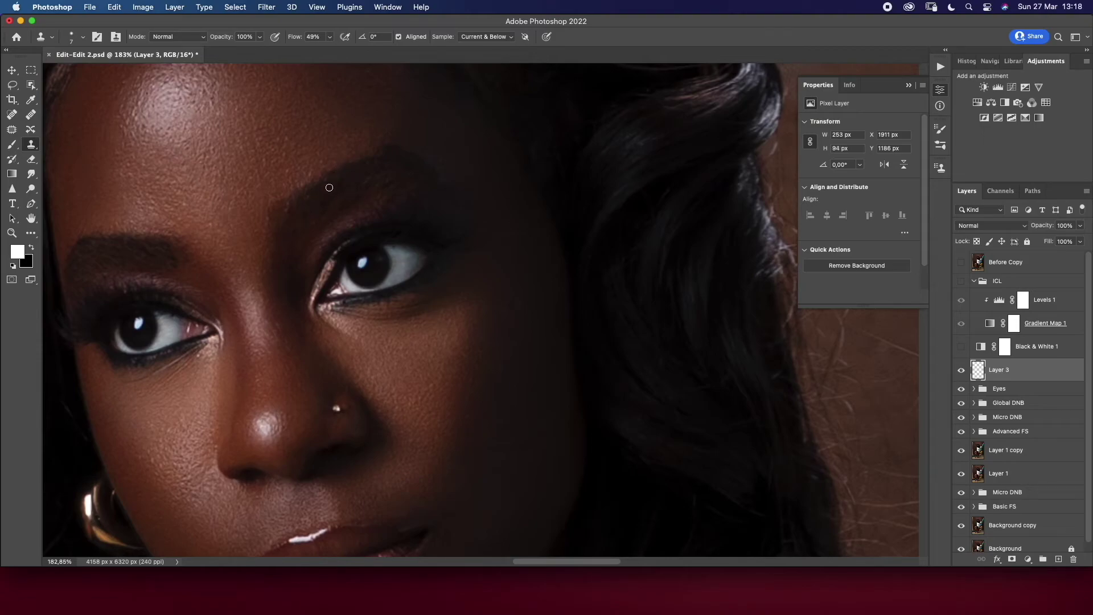
{"action": "left_click", "coordinate": [366, 178]}
{"action": "left_click_drag", "start_coordinate": [278, 262], "coordinate": [291, 260]}
{"action": "left_click_drag", "start_coordinate": [283, 278], "coordinate": [296, 255]}
{"action": "left_click_drag", "start_coordinate": [296, 255], "coordinate": [278, 259]}
{"action": "left_click_drag", "start_coordinate": [278, 233], "coordinate": [277, 231]}
{"action": "left_click_drag", "start_coordinate": [390, 147], "coordinate": [404, 149]}
Compare Layer 3 on and off, then set Clone Stamp flow to 3%
{"action": "key", "text": "z"}
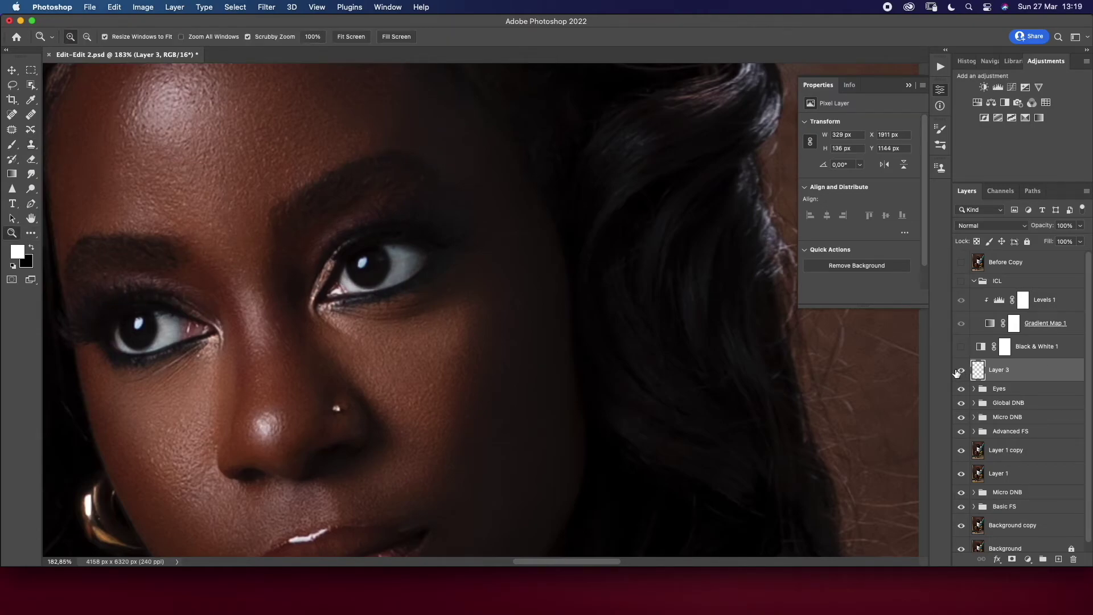
{"action": "left_click", "coordinate": [961, 371]}
{"action": "left_click", "coordinate": [961, 372]}
{"action": "left_click", "coordinate": [964, 372]}
{"action": "key", "text": "s"}
{"action": "left_click", "coordinate": [329, 36]}
{"action": "left_click_drag", "start_coordinate": [311, 50], "coordinate": [300, 50]}
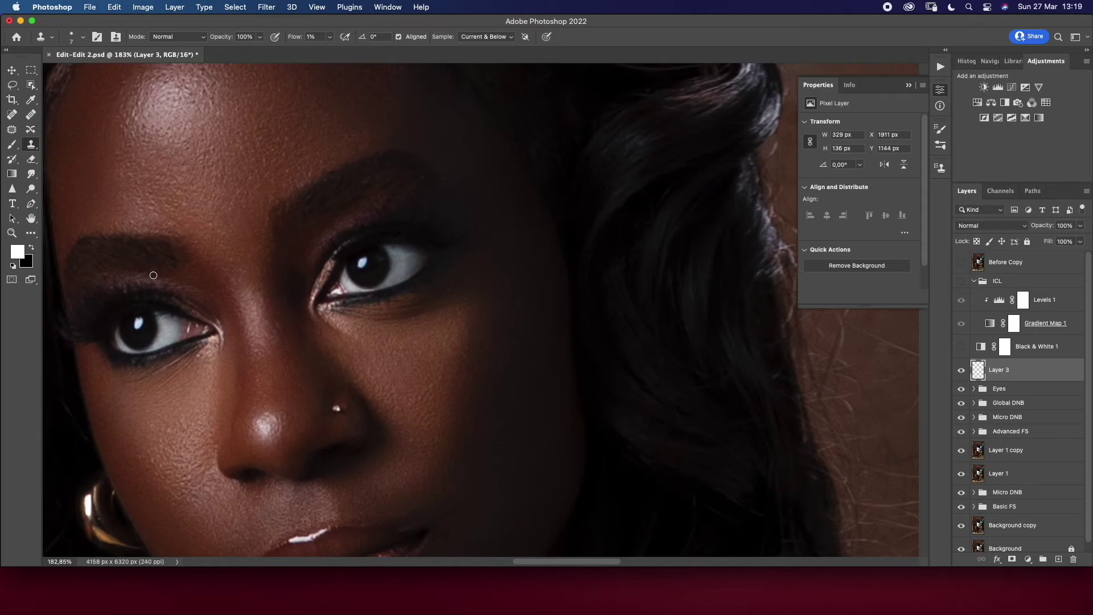
{"action": "left_click", "coordinate": [329, 37]}
{"action": "left_click_drag", "start_coordinate": [332, 55], "coordinate": [335, 55]}
Softly clone along both brows, compare with Layer 3 hidden, and save
{"action": "left_click_drag", "start_coordinate": [144, 252], "coordinate": [80, 244]}
{"action": "left_click_drag", "start_coordinate": [285, 222], "coordinate": [286, 211]}
{"action": "mouse_move", "coordinate": [152, 264]}
{"action": "left_mouse_down"}
{"action": "mouse_move", "coordinate": [134, 241]}
{"action": "mouse_move", "coordinate": [127, 281]}
{"action": "left_mouse_up"}
{"action": "left_click", "coordinate": [961, 370]}
{"action": "left_click", "coordinate": [962, 370]}
{"action": "left_click", "coordinate": [961, 370]}
{"action": "left_click_drag", "start_coordinate": [434, 143], "coordinate": [437, 151]}
{"action": "key", "text": "super+s"}
Zoom in on the brows and faintly clone along the eyebrow from a new source
{"action": "key", "text": "z"}
{"action": "left_click_drag", "start_coordinate": [152, 329], "coordinate": [270, 300]}
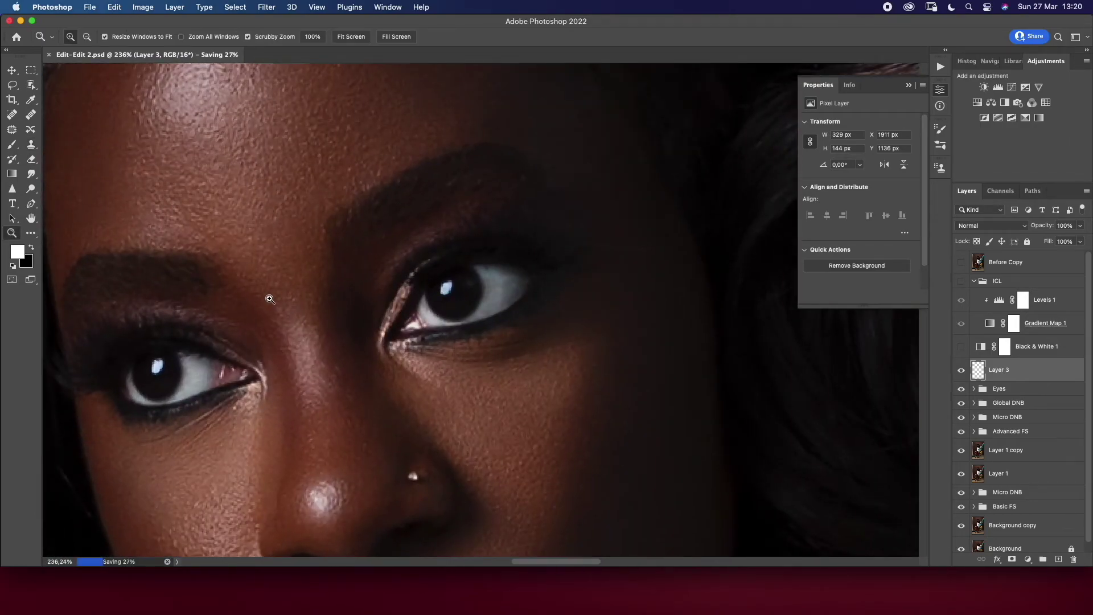
{"action": "key", "text": "s"}
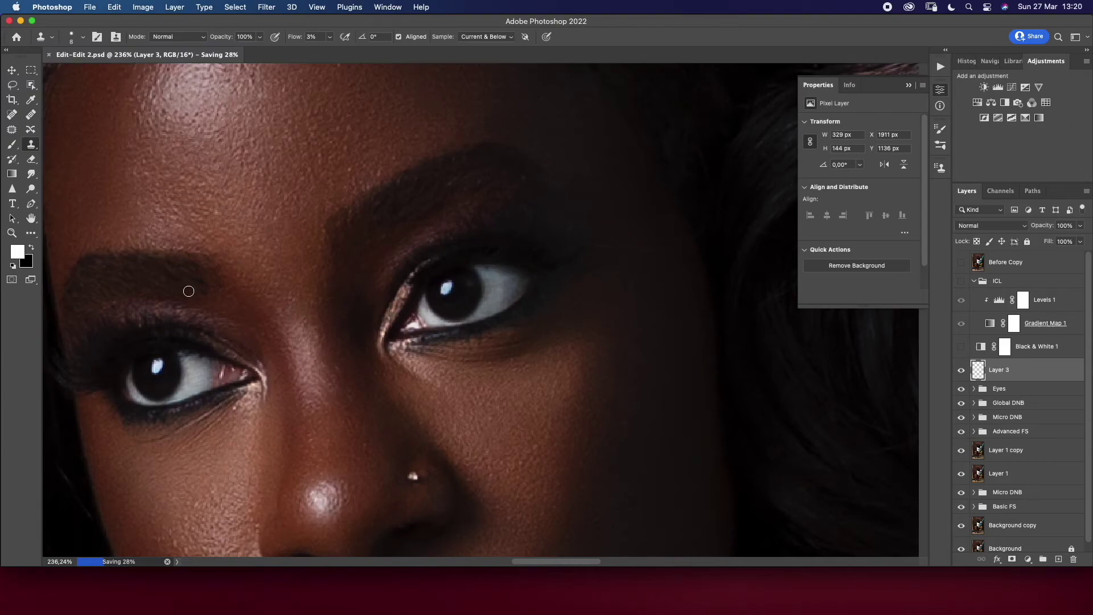
{"action": "left_click_drag", "start_coordinate": [190, 277], "coordinate": [204, 272]}
{"action": "left_click", "coordinate": [211, 291], "text": "alt"}
{"action": "left_click_drag", "start_coordinate": [215, 274], "coordinate": [195, 287]}
{"action": "left_click_drag", "start_coordinate": [207, 258], "coordinate": [206, 262]}
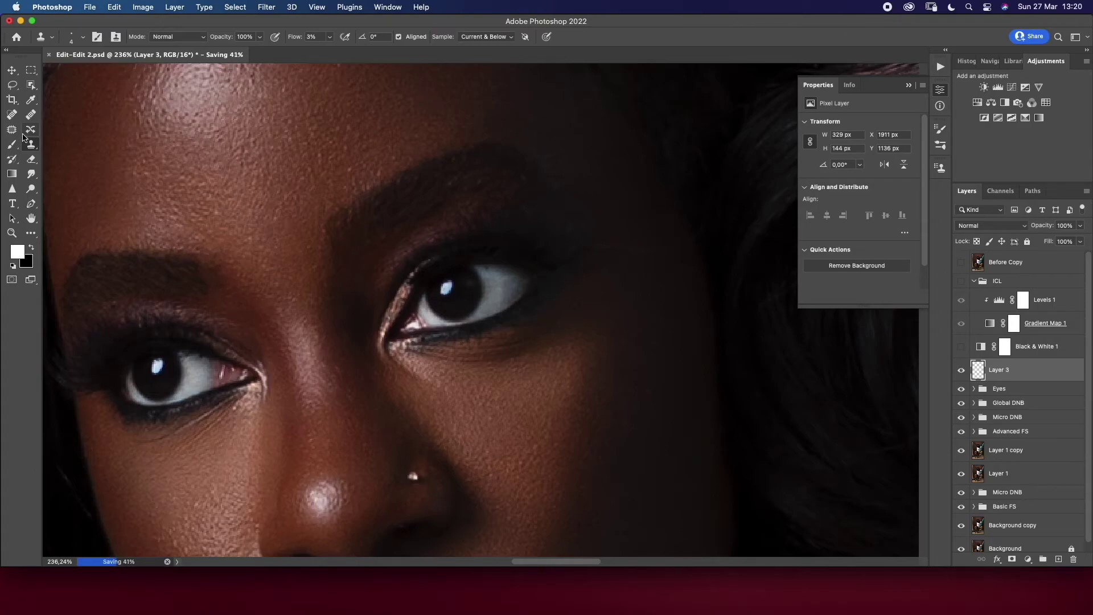
Raise clone flow to 16% with a larger brush and clone over the eyebrow
{"action": "left_click_drag", "start_coordinate": [329, 36], "coordinate": [336, 51]}
{"action": "left_click", "coordinate": [226, 308]}
{"action": "key", "text": "bracketright"}
{"action": "key", "text": "bracketright"}
{"action": "key", "text": "bracketright"}
{"action": "mouse_move", "coordinate": [205, 277]}
{"action": "left_mouse_down"}
{"action": "mouse_move", "coordinate": [192, 281]}
{"action": "mouse_move", "coordinate": [207, 285]}
{"action": "mouse_move", "coordinate": [200, 261]}
{"action": "mouse_move", "coordinate": [210, 290]}
{"action": "left_mouse_up"}
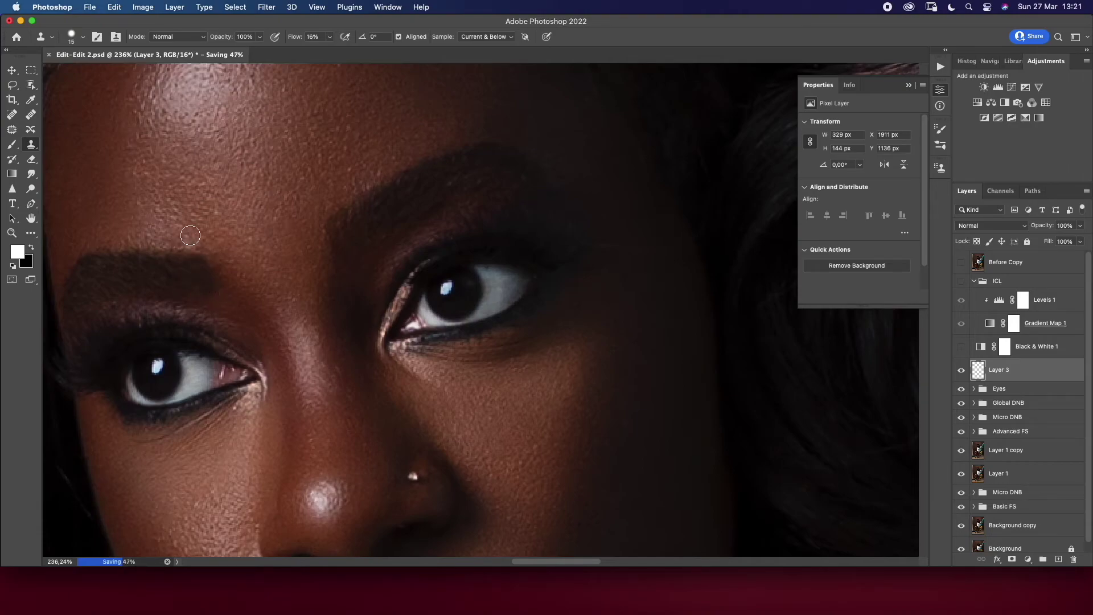
{"action": "left_click", "coordinate": [11, 233]}
{"action": "left_click", "coordinate": [107, 253], "text": "alt"}
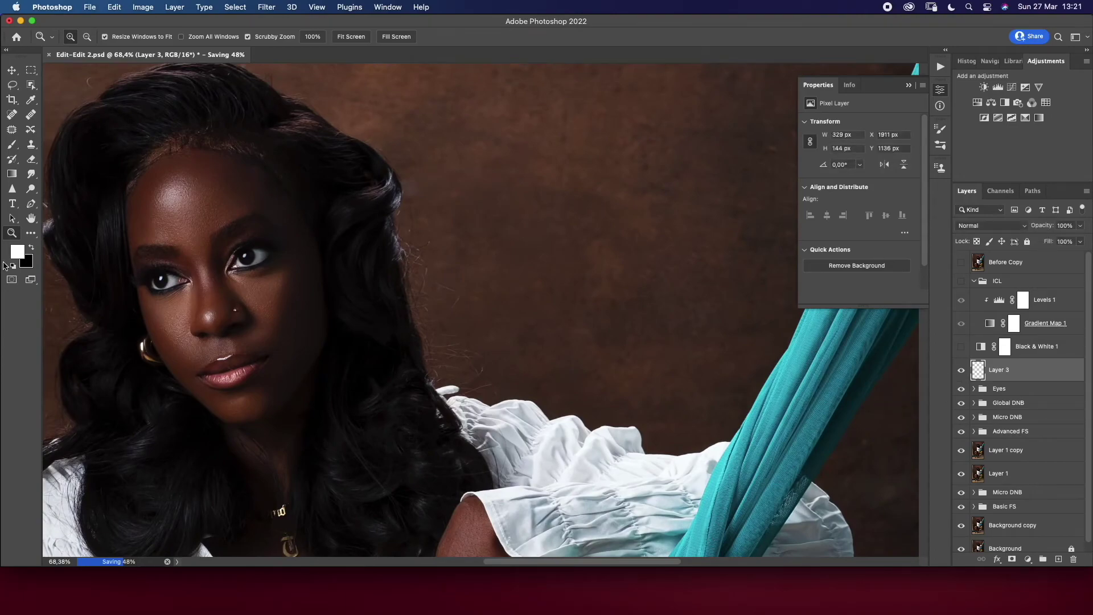
{"action": "left_click", "coordinate": [31, 144]}
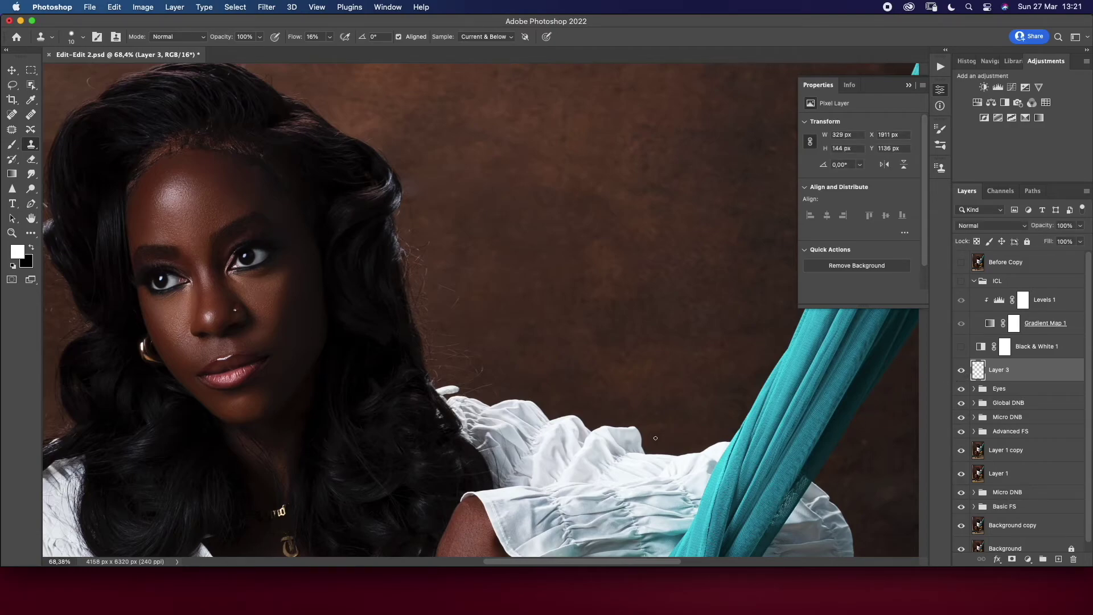
{"action": "left_click", "coordinate": [11, 232]}
{"action": "left_click_drag", "start_coordinate": [313, 336], "coordinate": [268, 337]}
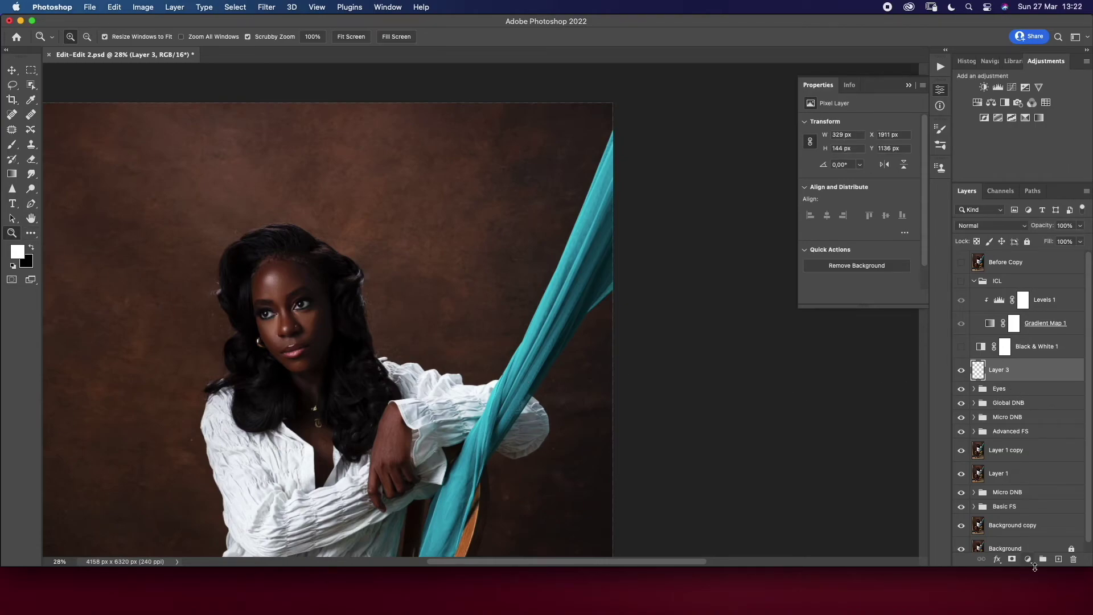
On a new layer, paint sampled dark brown over both eyebrows
{"action": "left_click", "coordinate": [1059, 559]}
{"action": "left_click_drag", "start_coordinate": [259, 319], "coordinate": [309, 315]}
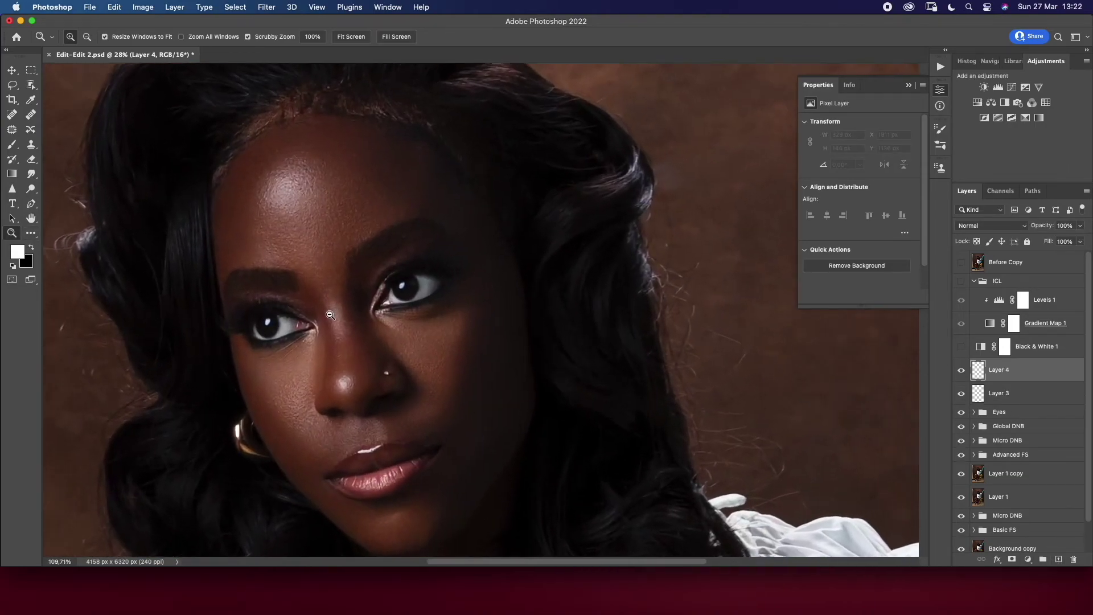
{"action": "left_click", "coordinate": [17, 144]}
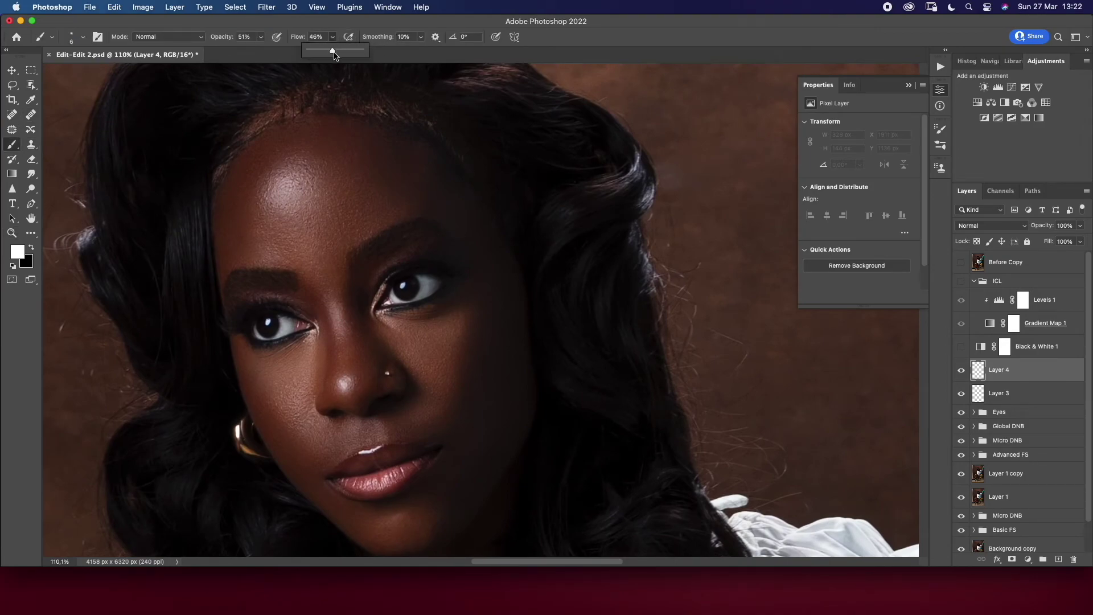
{"action": "left_click", "coordinate": [262, 274], "text": "alt"}
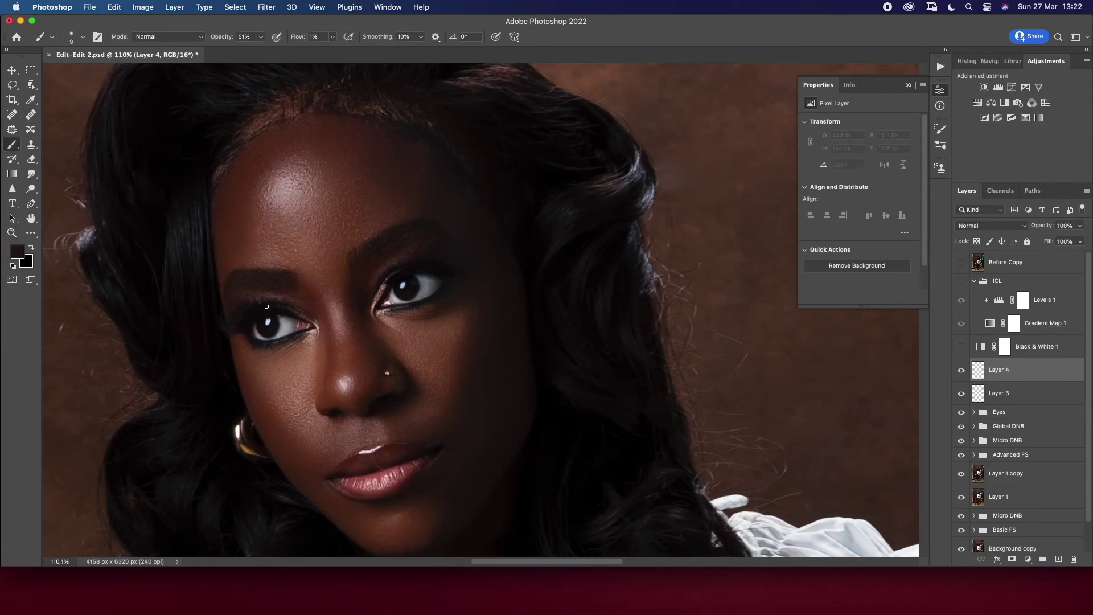
{"action": "key", "text": "bracketright"}
{"action": "key", "text": "bracketright"}
{"action": "key", "text": "bracketright"}
{"action": "left_click_drag", "start_coordinate": [248, 278], "coordinate": [294, 295]}
{"action": "left_click", "coordinate": [390, 235], "text": "alt"}
{"action": "left_click", "coordinate": [396, 240], "text": "alt"}
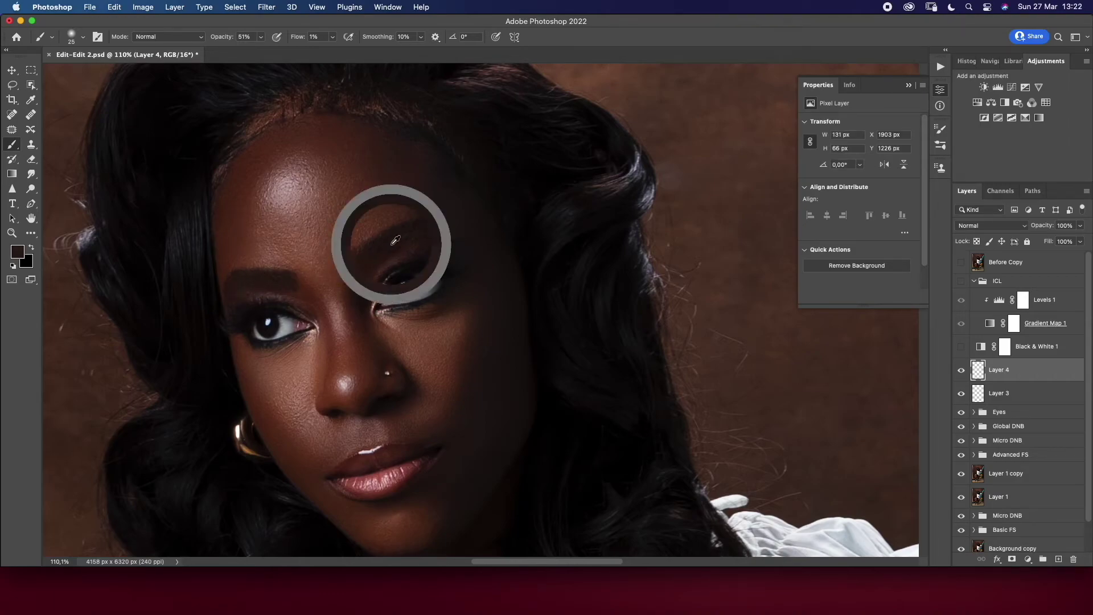
{"action": "left_click", "coordinate": [393, 238], "text": "alt"}
{"action": "left_click_drag", "start_coordinate": [415, 225], "coordinate": [450, 234]}
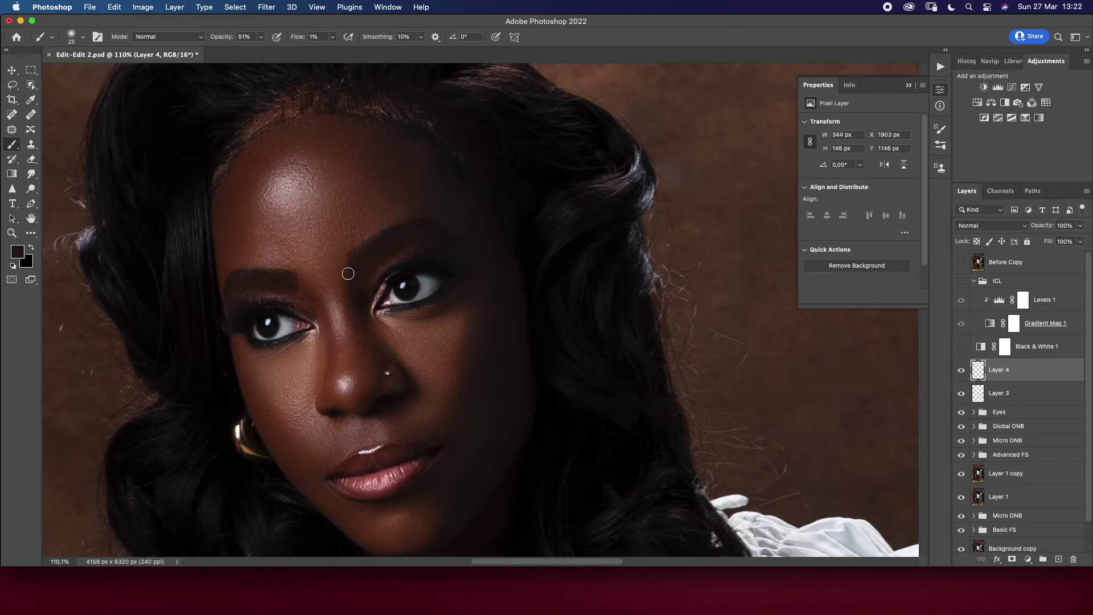
Set Layer 4 to Multiply, compare it on and off, and add more brown to the right brow
{"action": "left_click", "coordinate": [991, 226]}
{"action": "left_click", "coordinate": [986, 264]}
{"action": "left_click", "coordinate": [962, 371]}
{"action": "left_click", "coordinate": [962, 371]}
{"action": "left_click", "coordinate": [962, 371]}
{"action": "left_click_drag", "start_coordinate": [366, 246], "coordinate": [405, 236]}
Group Layer 3 and Layer 4 as 'Eyebrows' and save
{"action": "left_click", "coordinate": [1013, 397], "text": "shift"}
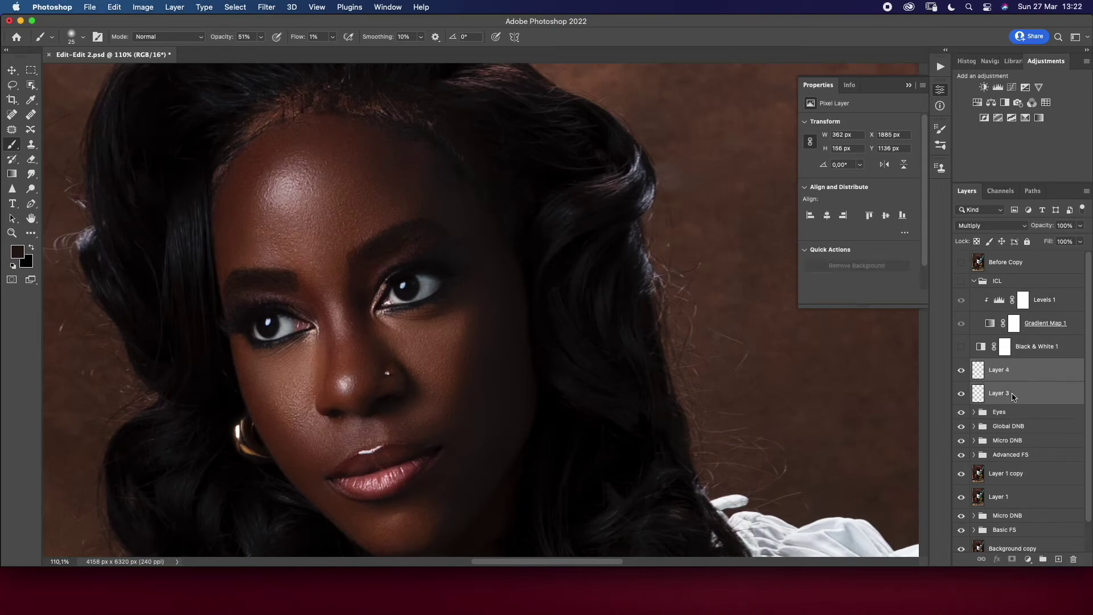
{"action": "key", "text": "cmd+g"}
{"action": "double_click", "coordinate": [999, 365]}
{"action": "type", "text": "Eyebrows"}
{"action": "key", "text": "Return"}
{"action": "key", "text": "cmd+s"}
Compare the full portrait against the Before Copy layer, then zoom in on the eye and nose
{"action": "left_click", "coordinate": [12, 233]}
{"action": "mouse_move", "coordinate": [341, 315]}
{"action": "left_mouse_down"}
{"action": "mouse_move", "coordinate": [225, 314]}
{"action": "mouse_move", "coordinate": [524, 359]}
{"action": "left_mouse_up"}
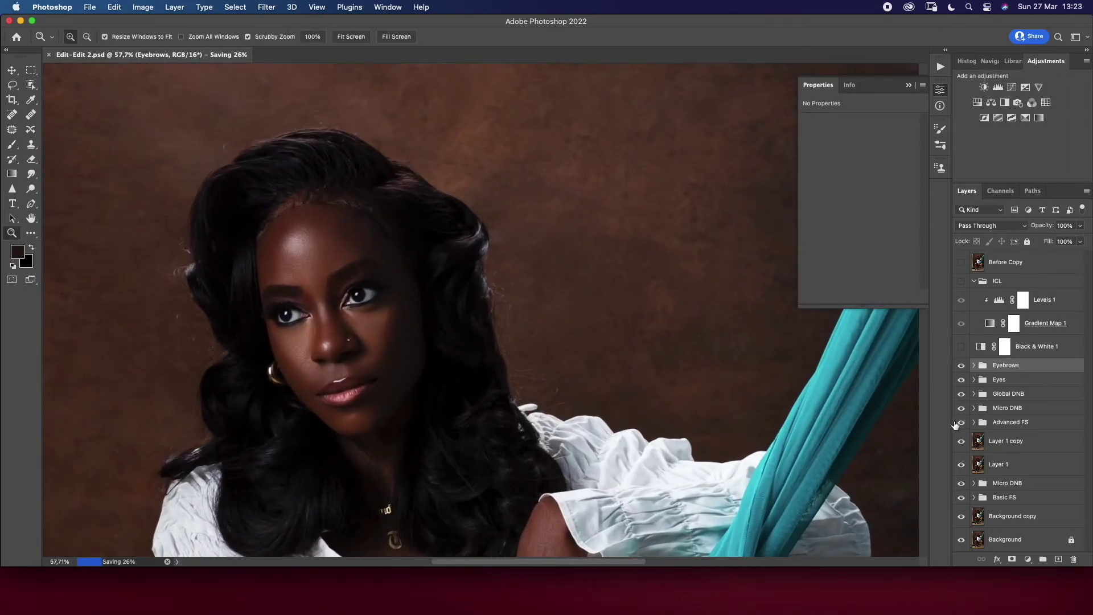
{"action": "left_click", "coordinate": [962, 263]}
{"action": "left_click", "coordinate": [962, 263]}
{"action": "left_click", "coordinate": [962, 263]}
{"action": "mouse_move", "coordinate": [336, 344]}
{"action": "left_mouse_down"}
{"action": "mouse_move", "coordinate": [399, 359]}
{"action": "mouse_move", "coordinate": [409, 302]}
{"action": "left_mouse_up"}
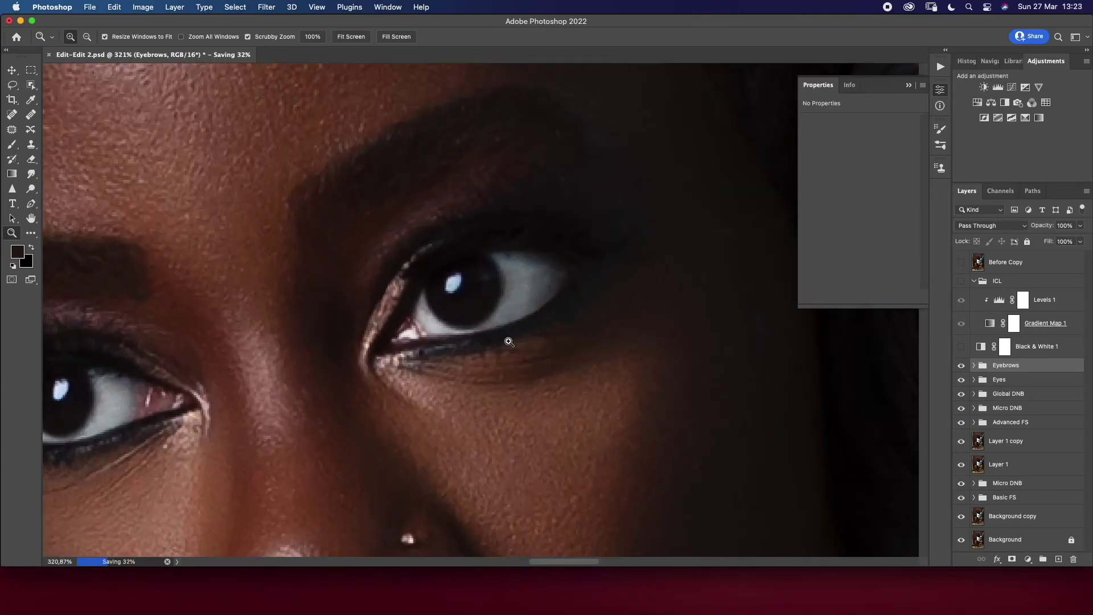
Add a Curves adjustment layer with raised midtones and an inverted black mask
{"action": "left_click", "coordinate": [1029, 559]}
{"action": "left_click", "coordinate": [1027, 530]}
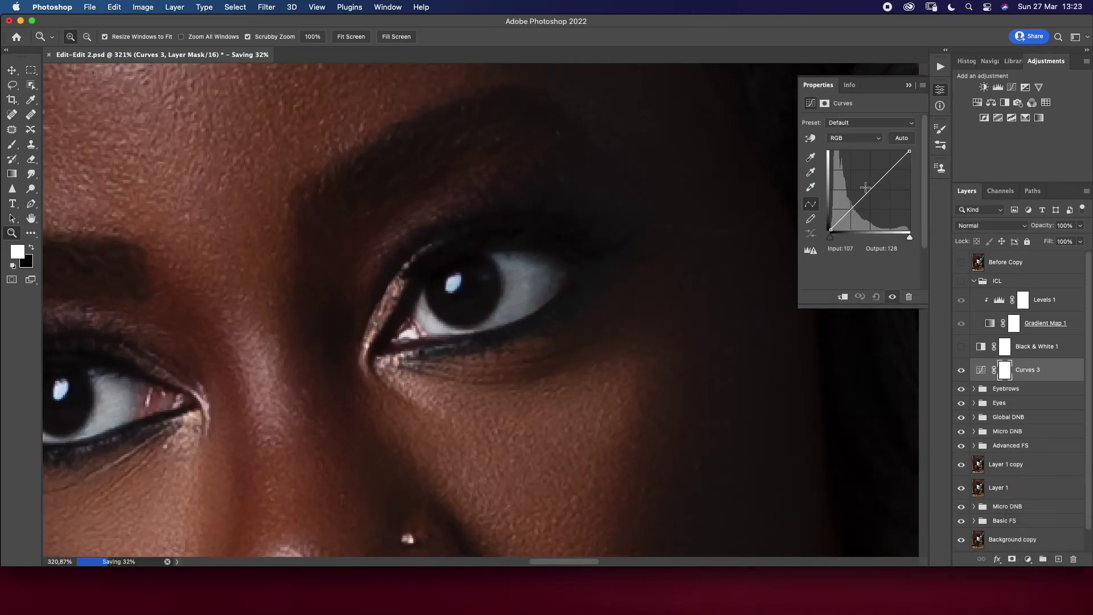
{"action": "left_click_drag", "start_coordinate": [866, 195], "coordinate": [866, 186]}
{"action": "key", "text": "ctrl+i"}
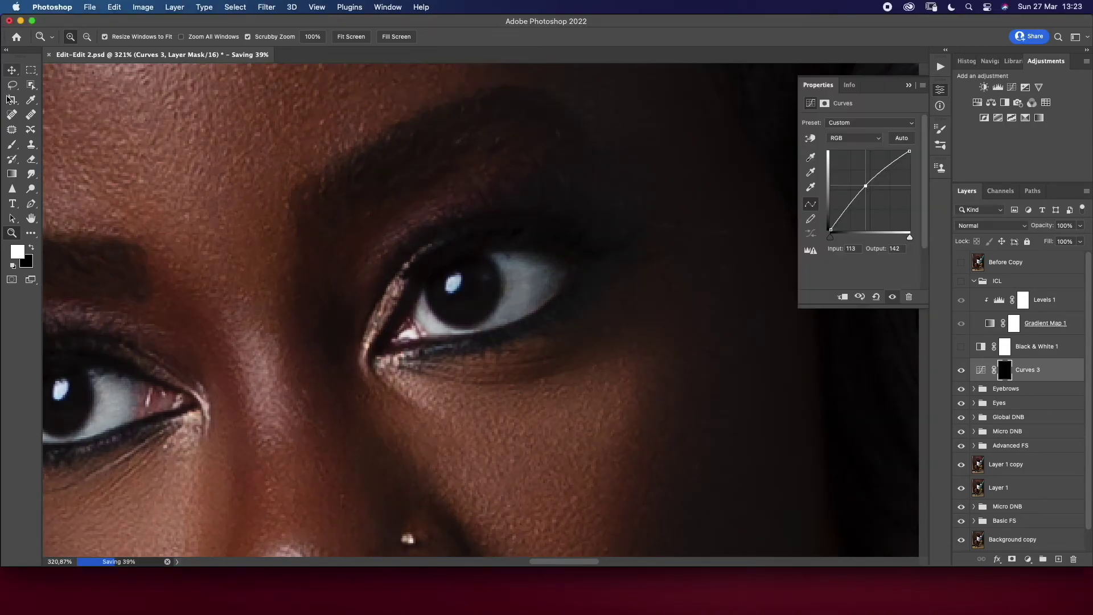
Set up the Brush at 3% flow and enlarge it slightly
{"action": "key", "text": "b"}
{"action": "left_click", "coordinate": [333, 37]}
{"action": "left_click_drag", "start_coordinate": [331, 52], "coordinate": [336, 54]}
{"action": "left_click", "coordinate": [317, 288]}
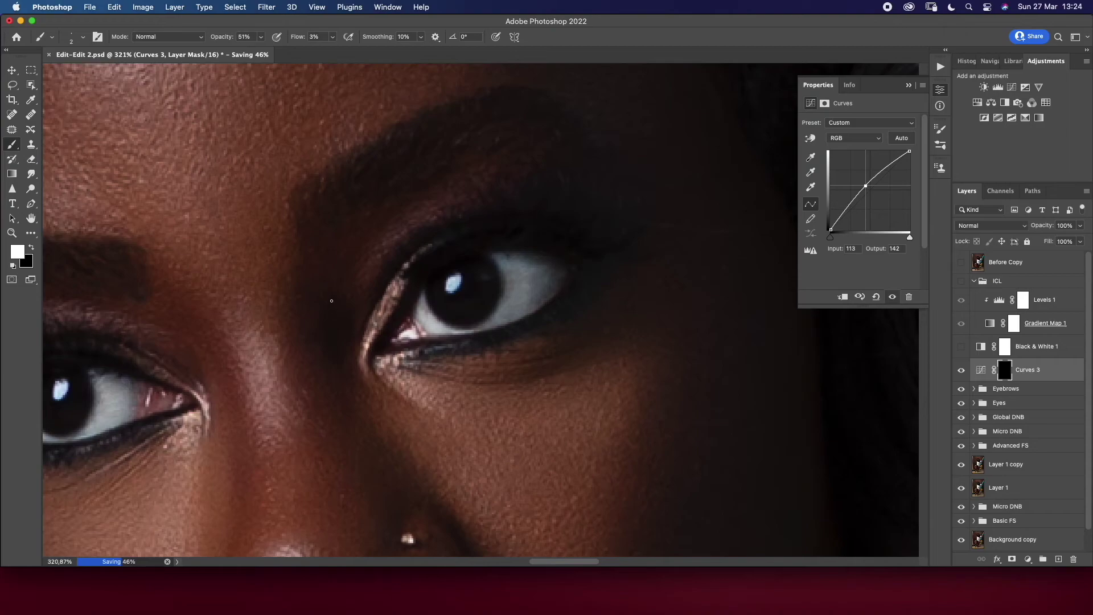
{"action": "key", "text": "bracketright"}
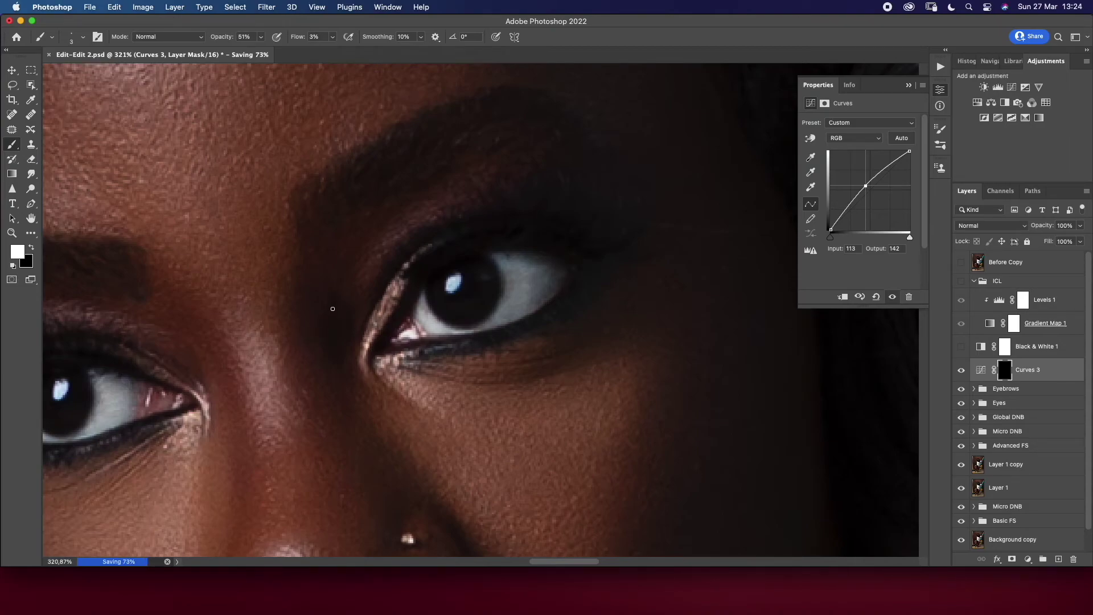
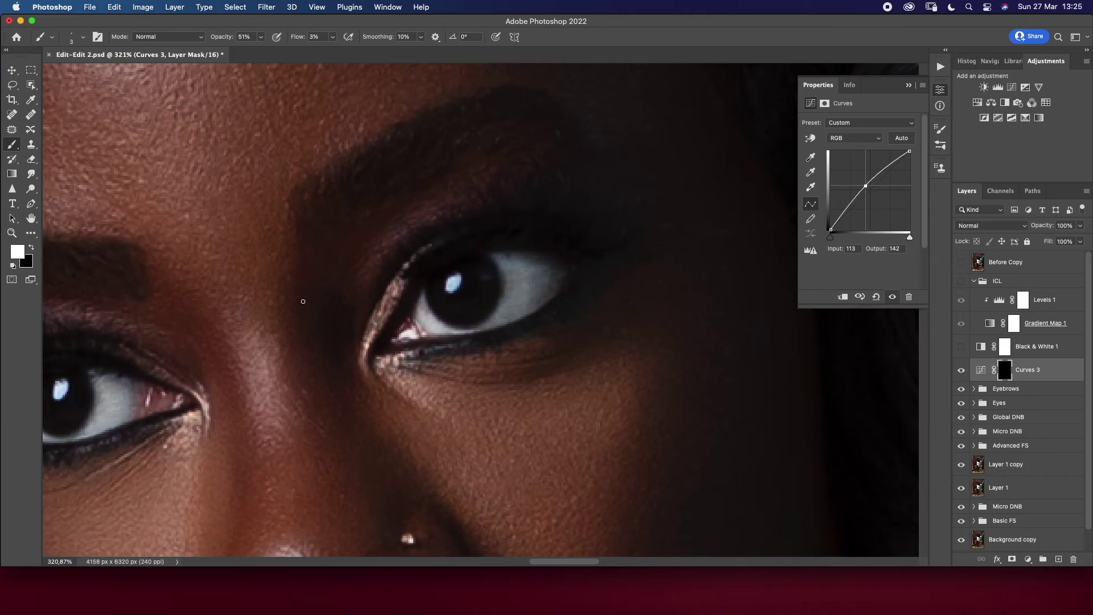
Add a darkening Curves 4 layer with a black mask and move the curves layers into Eyebrows
{"action": "left_click", "coordinate": [1028, 559]}
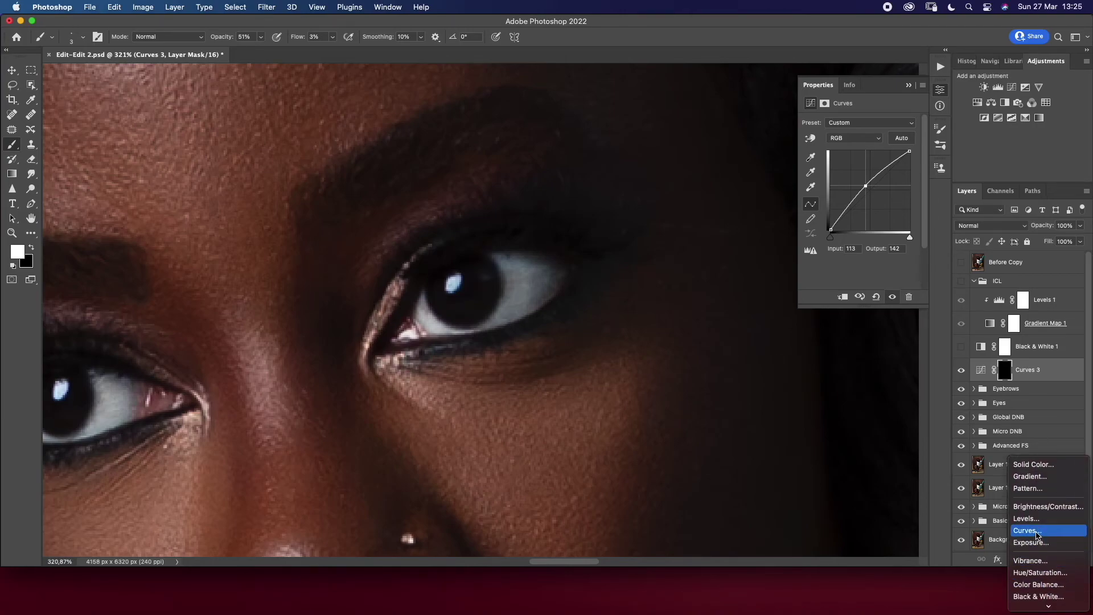
{"action": "left_click", "coordinate": [1022, 536]}
{"action": "left_click_drag", "start_coordinate": [877, 186], "coordinate": [875, 197]}
{"action": "key", "text": "super+i"}
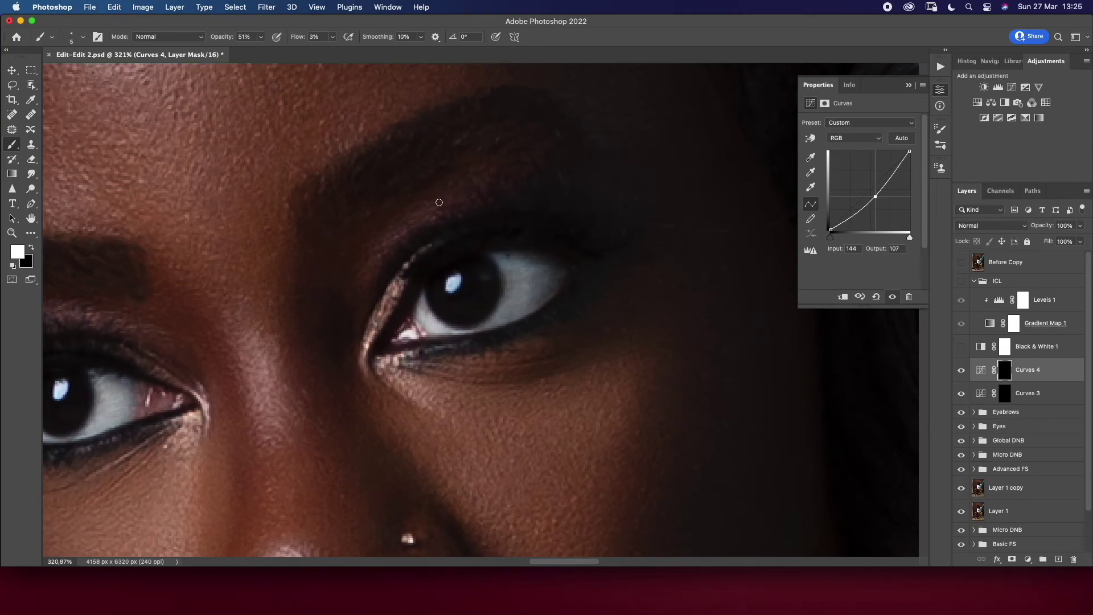
{"action": "key", "text": "bracketleft"}
{"action": "key", "text": "bracketleft"}
{"action": "key", "text": "Right"}
{"action": "key", "text": "Right"}
{"action": "key", "text": "Right"}
{"action": "left_click_drag", "start_coordinate": [1043, 398], "coordinate": [965, 373]}
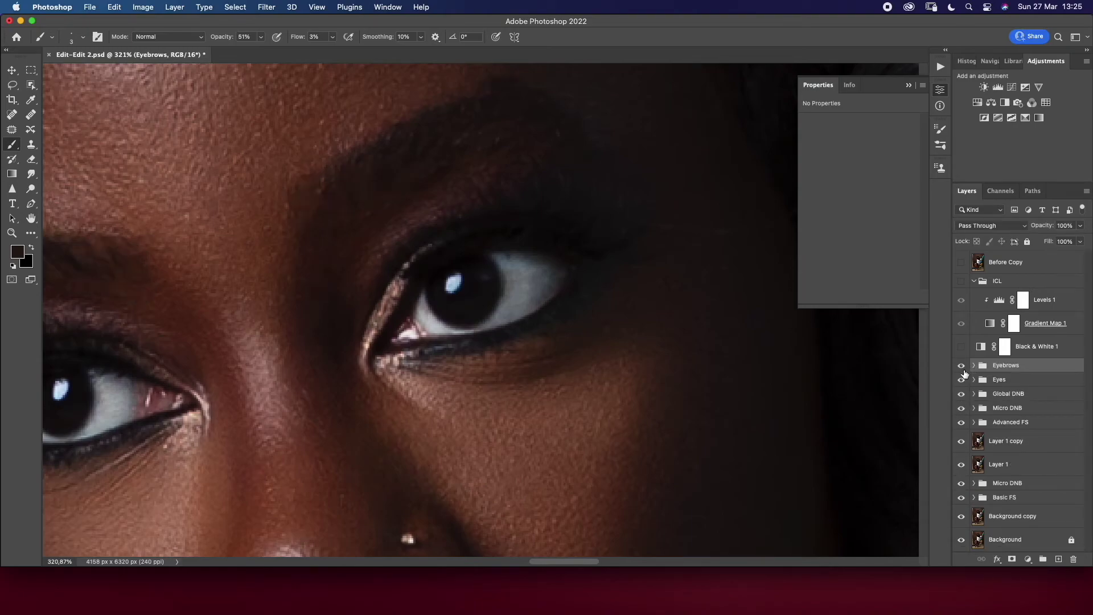
Stamp all visible layers into Layer 5 and duplicate it as Layer 5 copy
{"action": "key", "text": "z"}
{"action": "key", "text": "super+0"}
{"action": "mouse_move", "coordinate": [175, 360]}
{"action": "left_mouse_down"}
{"action": "mouse_move", "coordinate": [182, 371]}
{"action": "mouse_move", "coordinate": [529, 407]}
{"action": "left_mouse_up"}
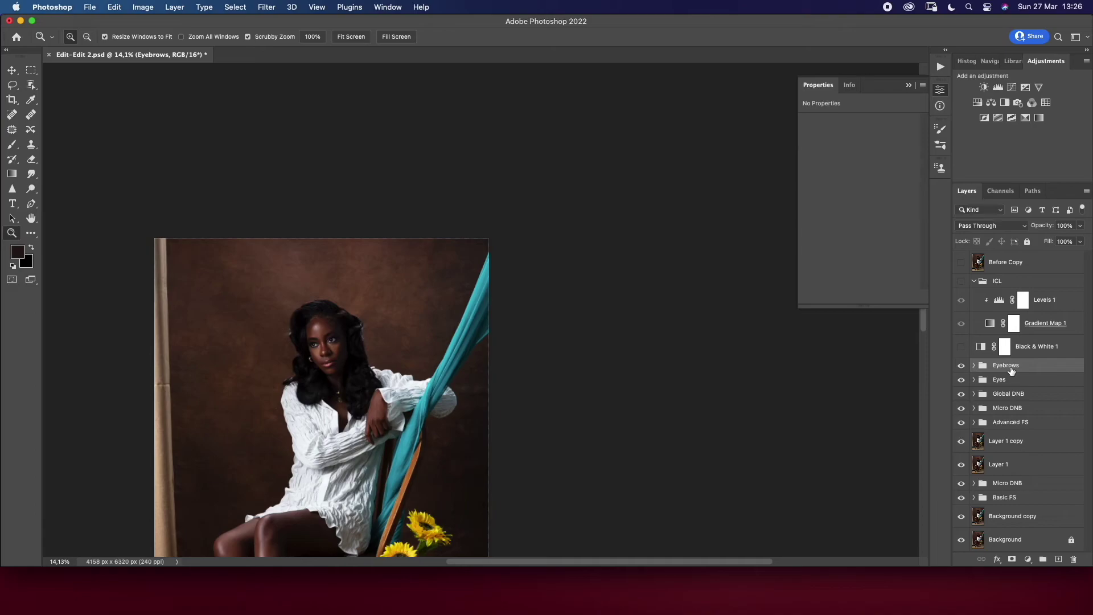
{"action": "key", "text": "super+alt+shift+e"}
{"action": "key", "text": "super+j"}
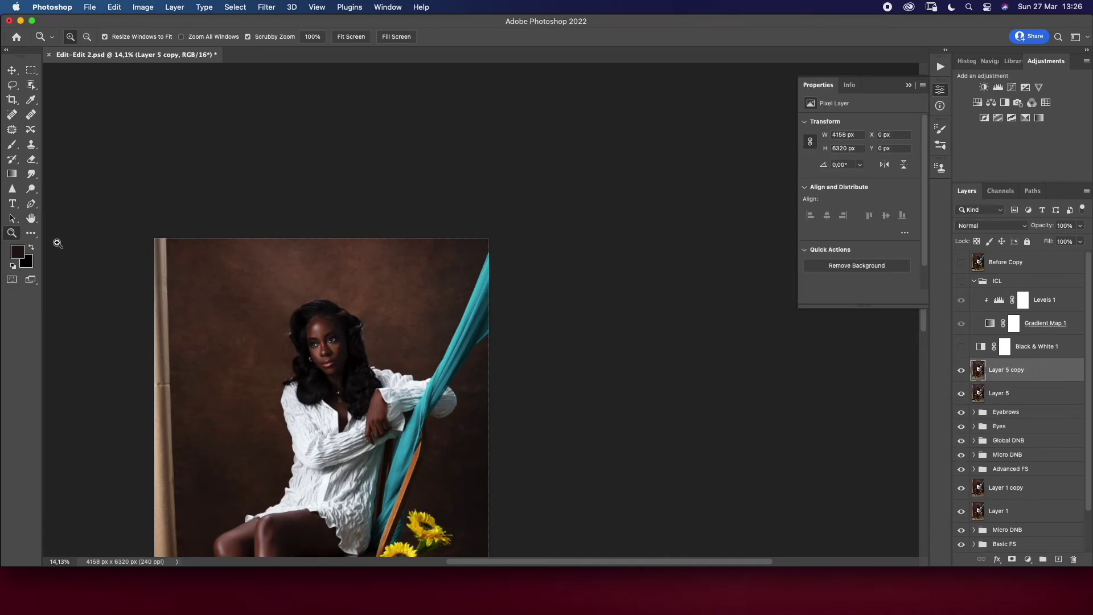
Select an upper-forehead area with the Patch tool and copy it to a new Layer 6
{"action": "left_click_drag", "start_coordinate": [57, 243], "coordinate": [430, 354]}
{"action": "key", "text": "j"}
{"action": "mouse_move", "coordinate": [495, 329]}
{"action": "left_mouse_down"}
{"action": "mouse_move", "coordinate": [439, 346]}
{"action": "mouse_move", "coordinate": [379, 390]}
{"action": "mouse_move", "coordinate": [391, 457]}
{"action": "left_mouse_up"}
{"action": "mouse_move", "coordinate": [446, 423]}
{"action": "left_mouse_down"}
{"action": "mouse_move", "coordinate": [595, 417]}
{"action": "mouse_move", "coordinate": [553, 346]}
{"action": "mouse_move", "coordinate": [463, 347]}
{"action": "left_mouse_up"}
{"action": "right_click", "coordinate": [307, 379]}
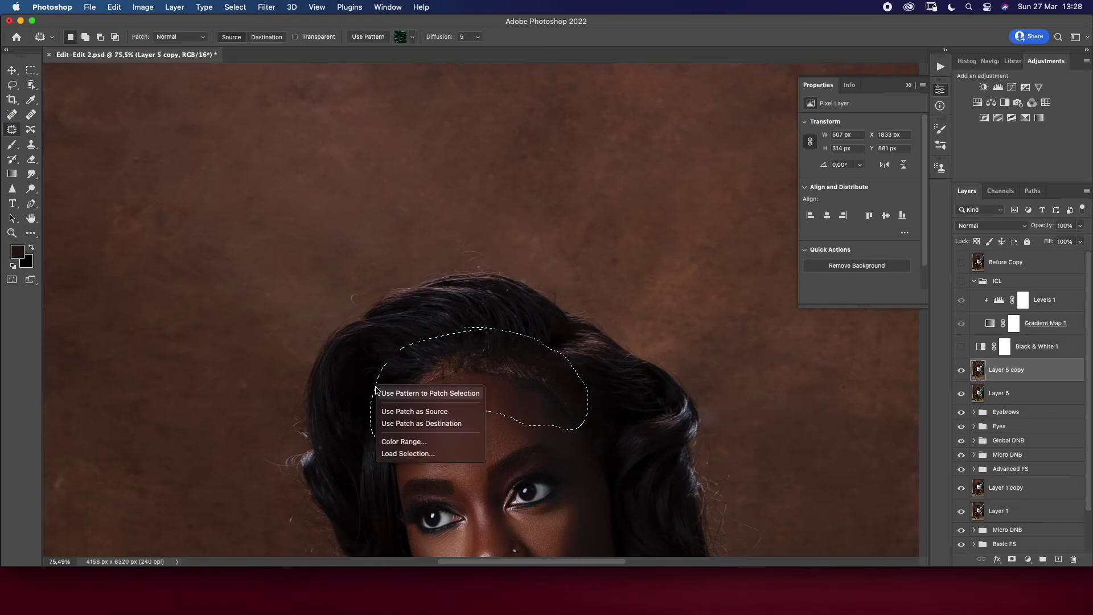
{"action": "left_click", "coordinate": [358, 447]}
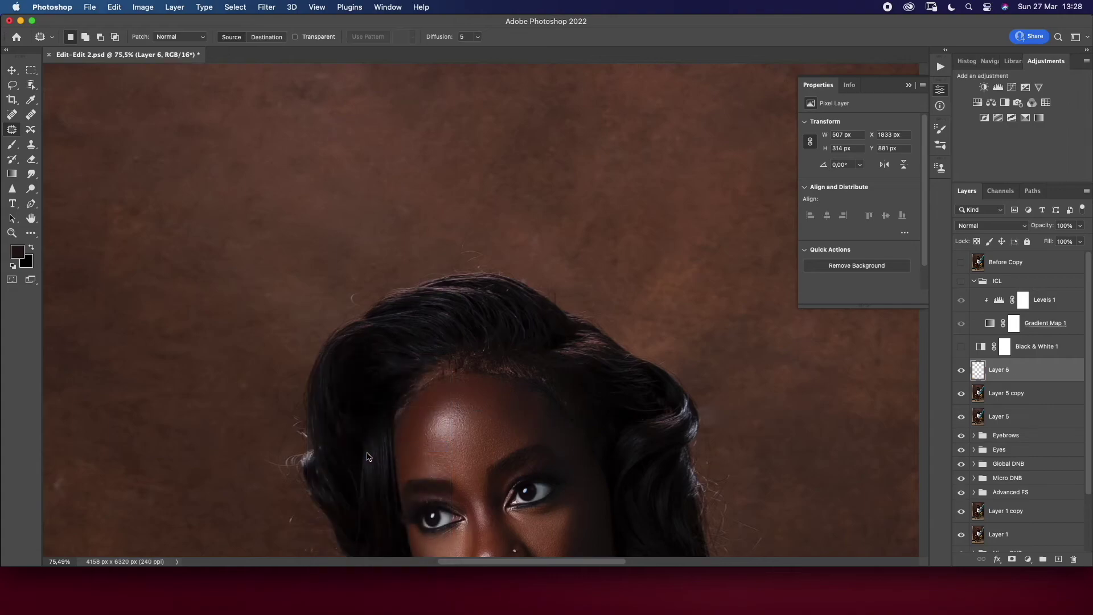
Shift the Layer 6 forehead patch up and left over the hairline and add a layer mask
{"action": "key", "text": "v"}
{"action": "left_click_drag", "start_coordinate": [518, 411], "coordinate": [495, 387]}
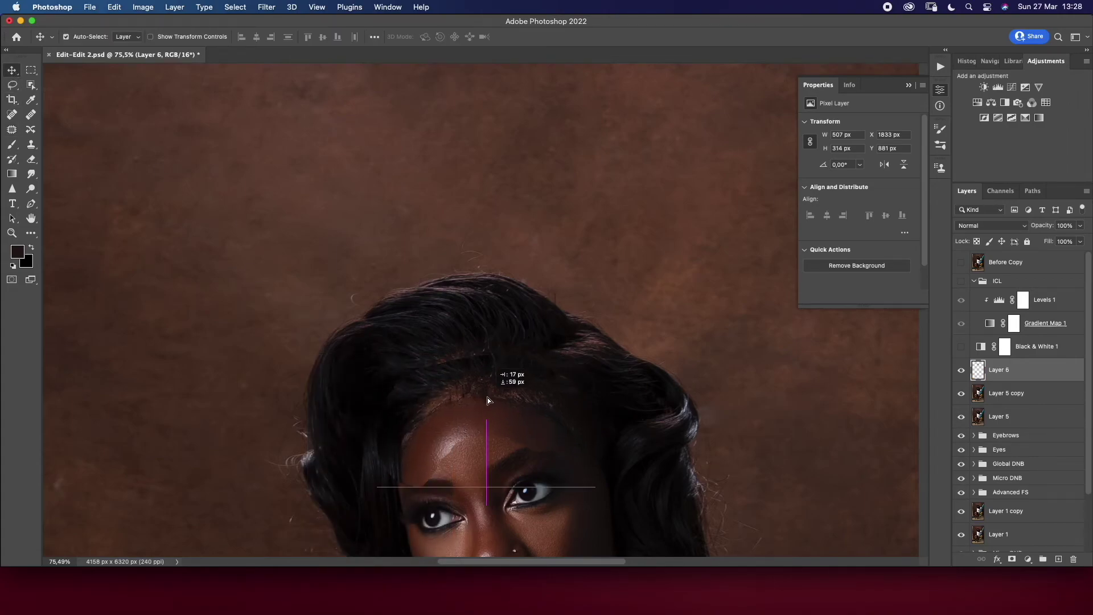
{"action": "left_click_drag", "start_coordinate": [496, 387], "coordinate": [498, 384]}
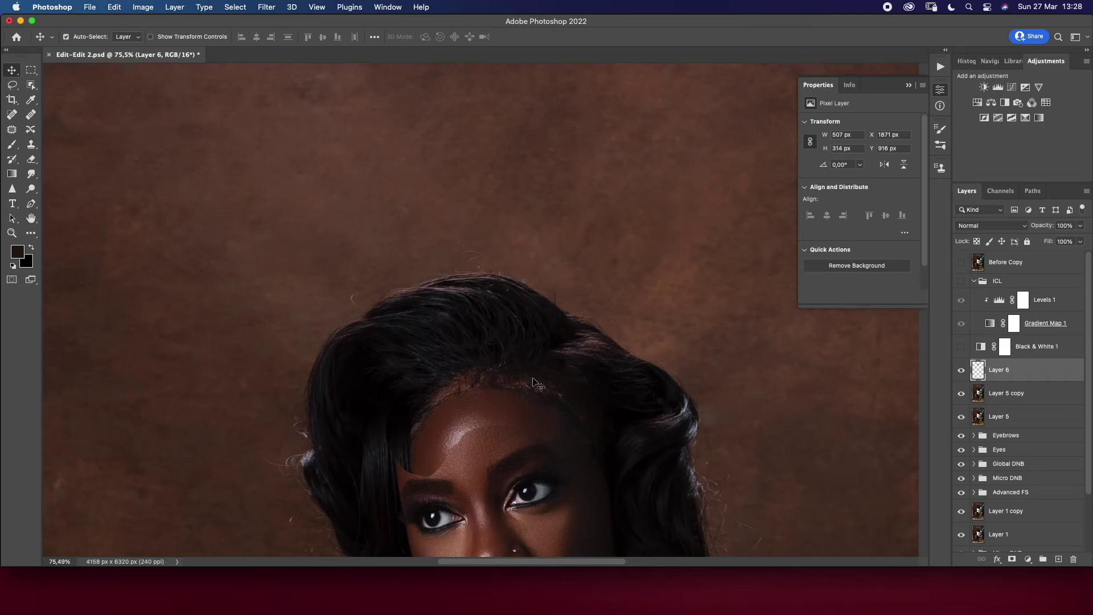
{"action": "left_click_drag", "start_coordinate": [507, 395], "coordinate": [499, 396]}
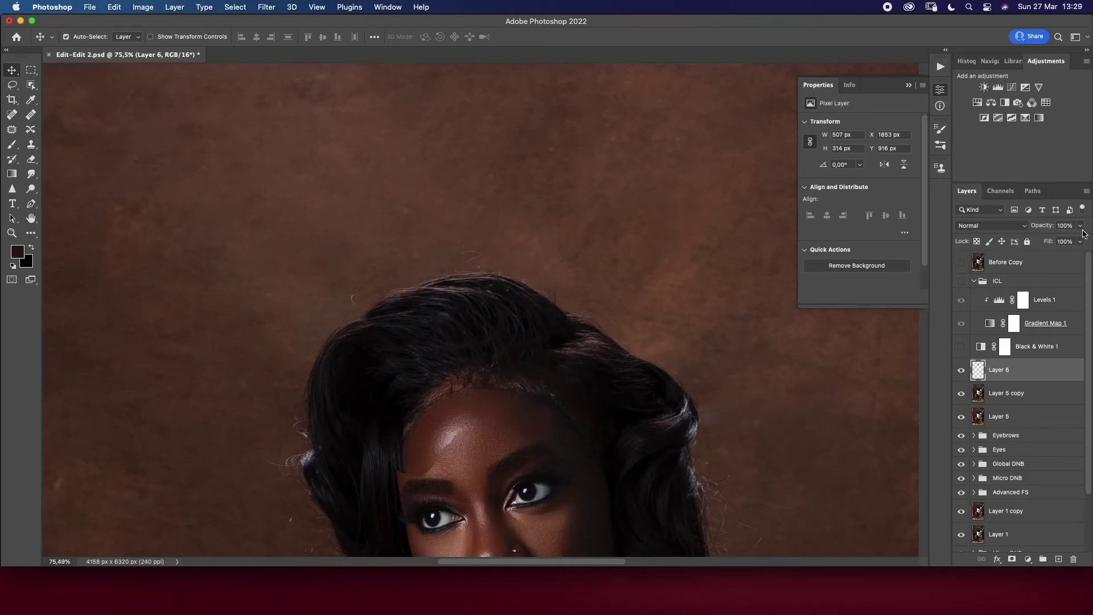
{"action": "left_click", "coordinate": [1013, 561]}
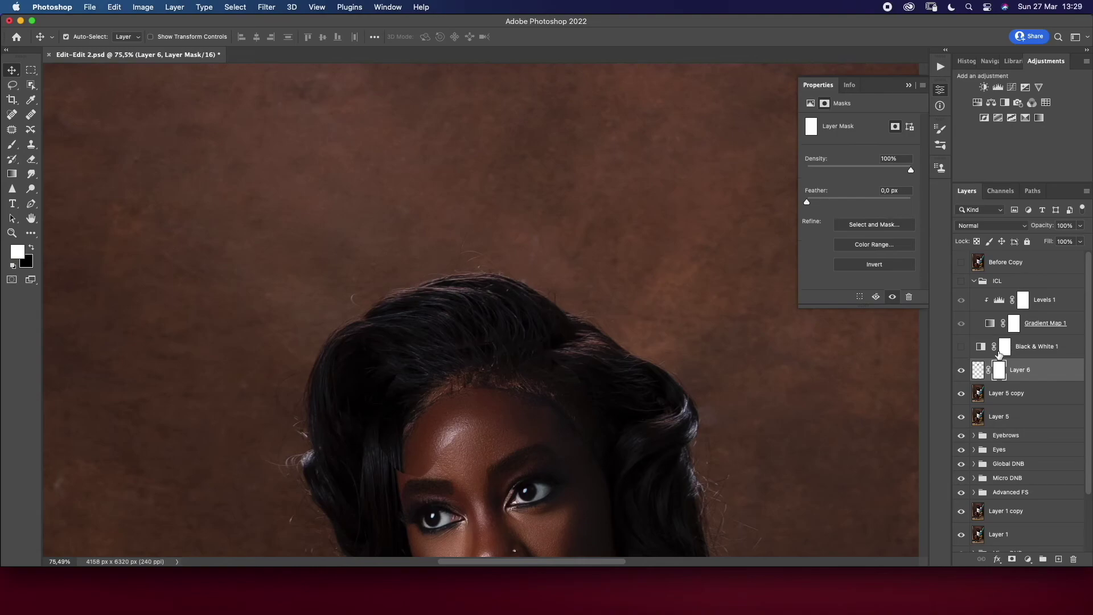
Lower Layer 6 opacity, target its mask, and set up a black brush with reduced flow
{"action": "left_click", "coordinate": [1081, 225]}
{"action": "mouse_move", "coordinate": [1081, 239]}
{"action": "left_mouse_down"}
{"action": "mouse_move", "coordinate": [1038, 239]}
{"action": "mouse_move", "coordinate": [1049, 240]}
{"action": "left_mouse_up"}
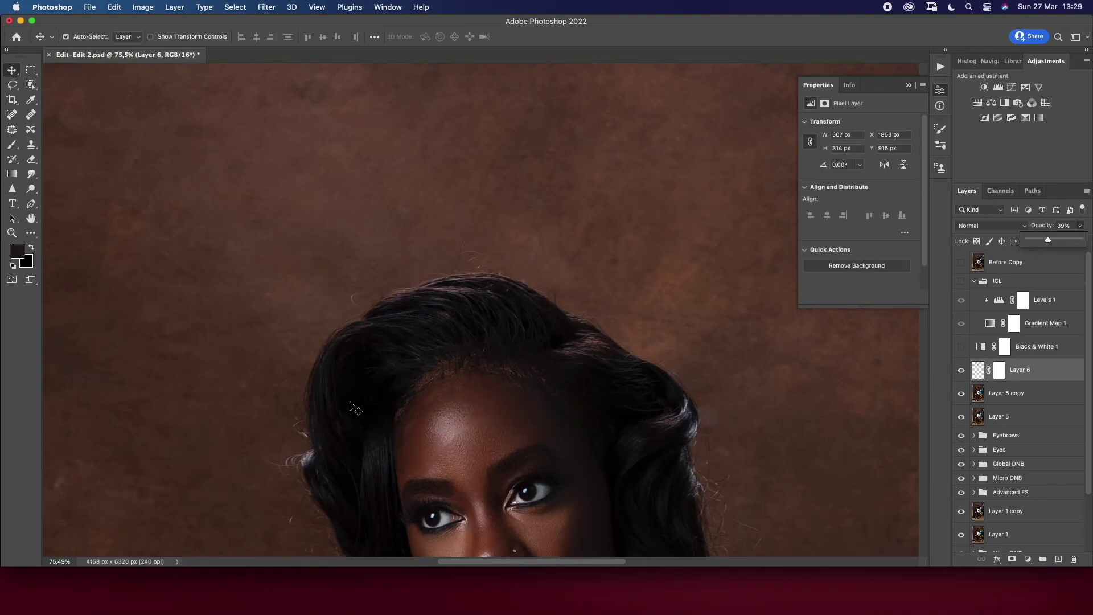
{"action": "left_click", "coordinate": [31, 249]}
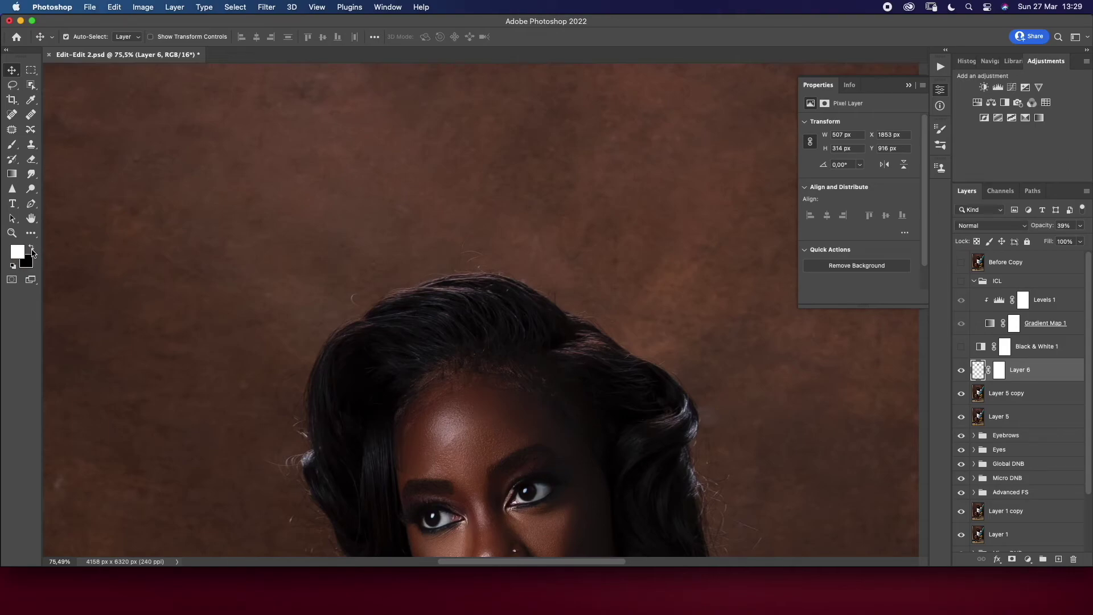
{"action": "left_click", "coordinate": [998, 371]}
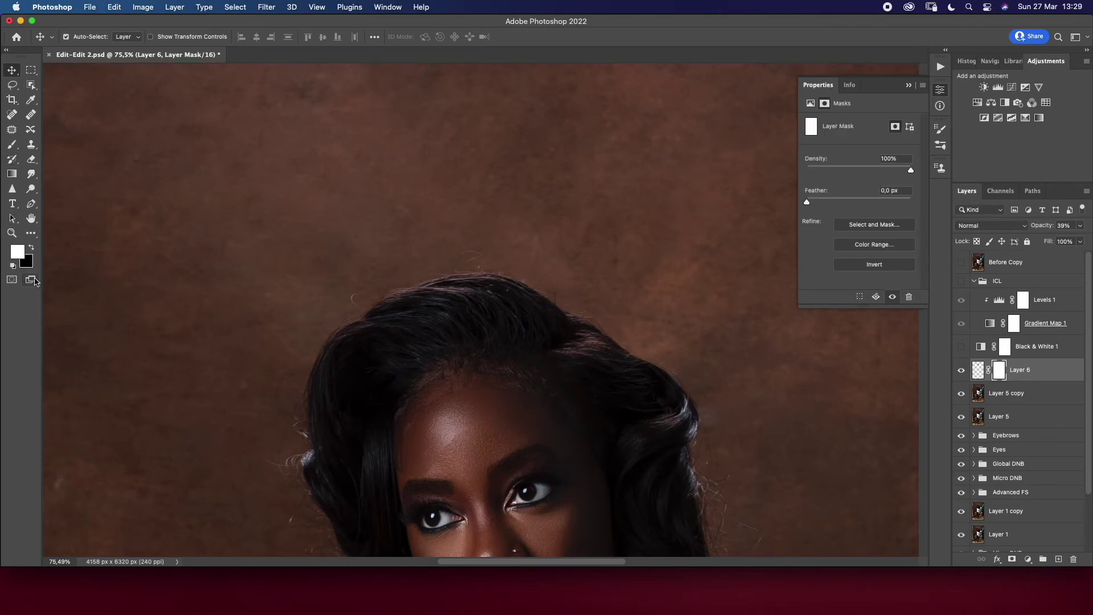
{"action": "left_click", "coordinate": [32, 249]}
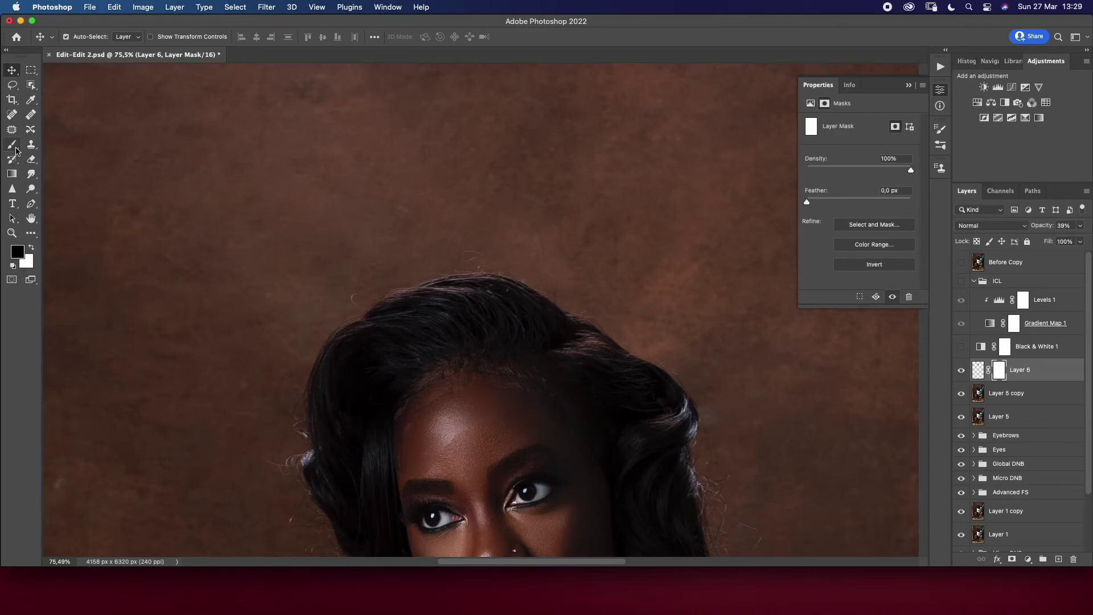
{"action": "left_click", "coordinate": [12, 144]}
{"action": "left_click", "coordinate": [332, 37]}
{"action": "left_click", "coordinate": [456, 449]}
Set brush opacity to 100%, enlarge it, and paint the mask to blend the forehead patch
{"action": "key", "text": "x"}
{"action": "left_click", "coordinate": [30, 248]}
{"action": "left_click", "coordinate": [260, 37]}
{"action": "left_click_drag", "start_coordinate": [279, 51], "coordinate": [331, 42]}
{"action": "key", "text": "bracketright"}
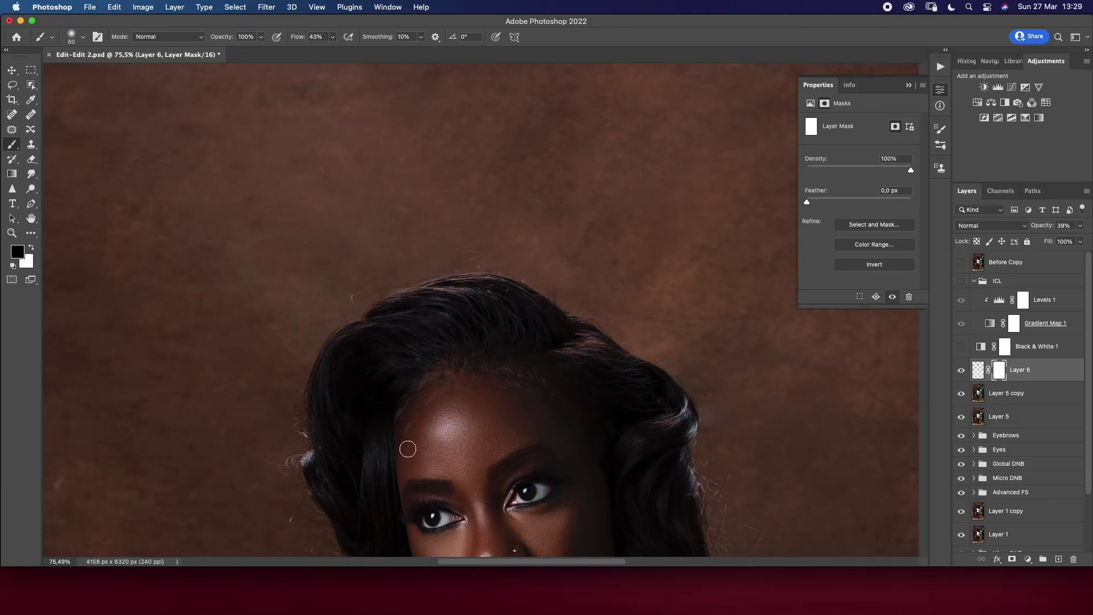
{"action": "left_click_drag", "start_coordinate": [424, 421], "coordinate": [426, 446]}
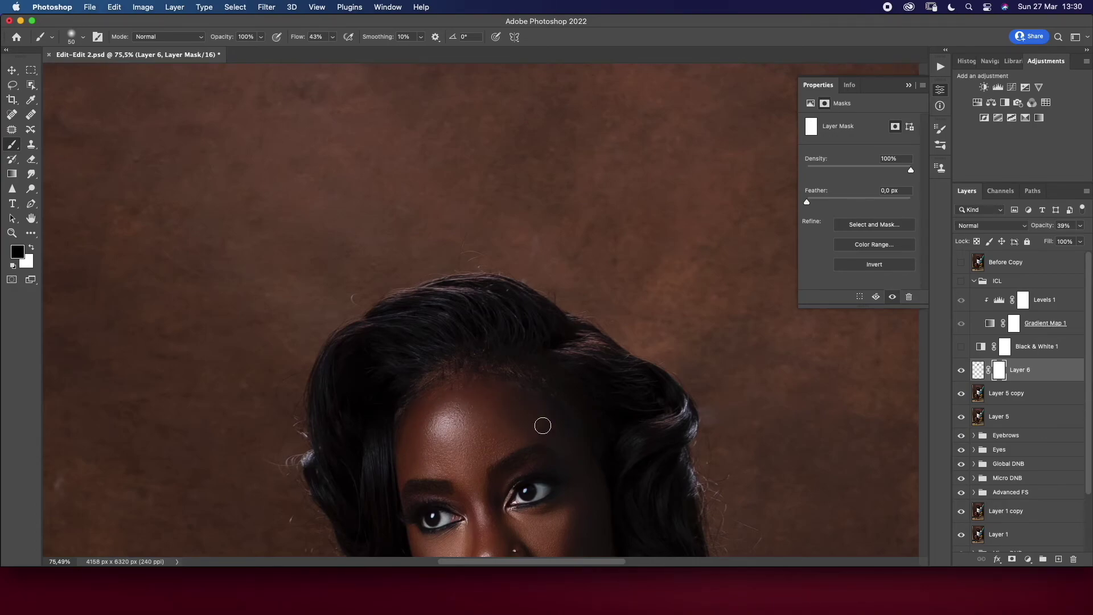
Review Layer 6 at full and lower opacity, switching between its mask and pixels
{"action": "left_click", "coordinate": [979, 372]}
{"action": "left_click_drag", "start_coordinate": [1081, 225], "coordinate": [1071, 241]}
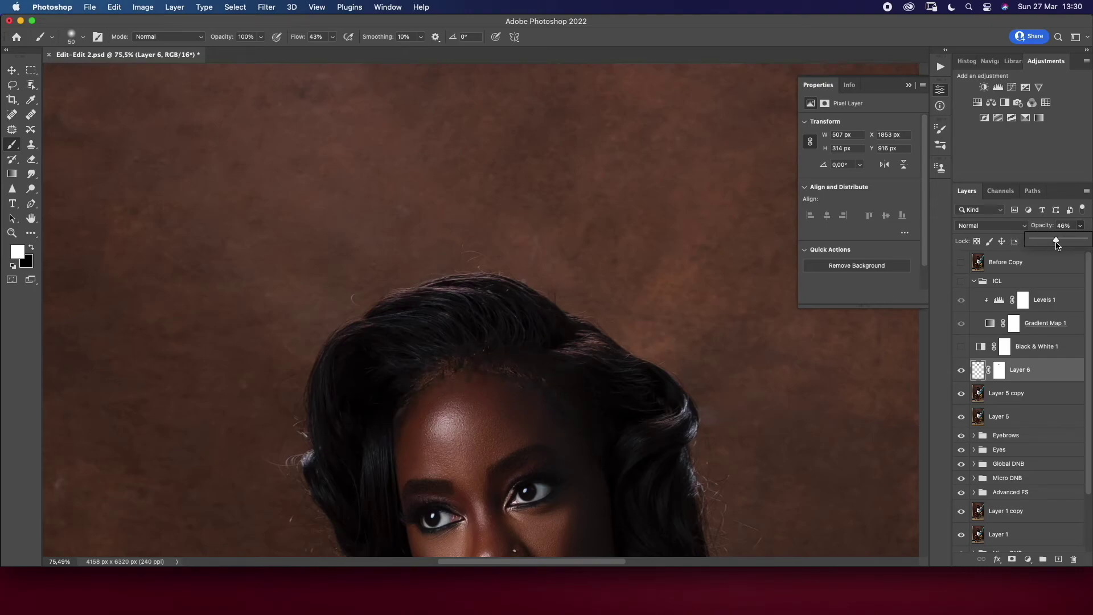
{"action": "left_click_drag", "start_coordinate": [1072, 241], "coordinate": [1085, 240]}
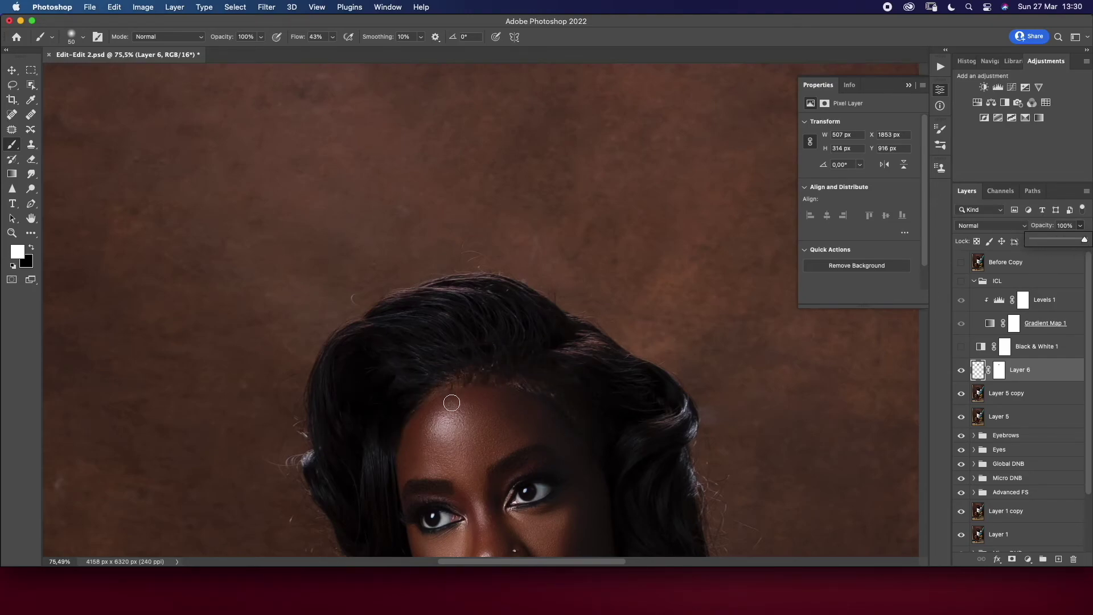
{"action": "key", "text": "super+backslash"}
{"action": "key", "text": "x"}
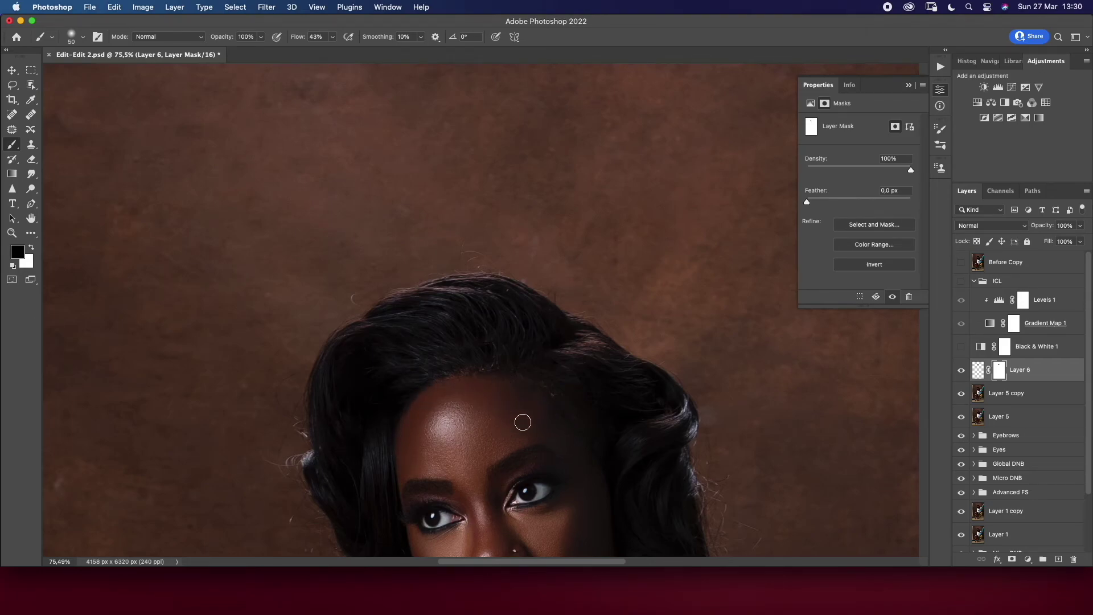
{"action": "left_click", "coordinate": [979, 370]}
{"action": "key", "text": "x"}
{"action": "left_click", "coordinate": [1080, 225]}
{"action": "mouse_move", "coordinate": [1081, 240]}
{"action": "left_mouse_down"}
{"action": "mouse_move", "coordinate": [1067, 245]}
{"action": "mouse_move", "coordinate": [1082, 245]}
{"action": "left_mouse_up"}
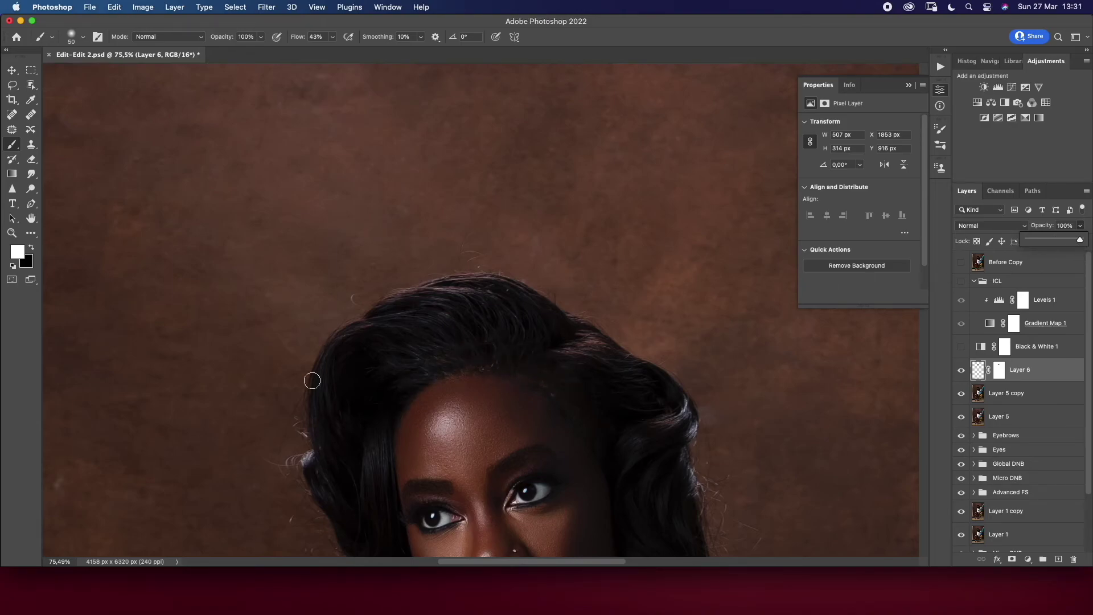
{"action": "left_click_drag", "start_coordinate": [1081, 240], "coordinate": [1042, 243]}
Reduce brush flow, paint a soft dab on the hair, then erase the stray dab
{"action": "left_click", "coordinate": [332, 37]}
{"action": "left_click_drag", "start_coordinate": [332, 51], "coordinate": [324, 50]}
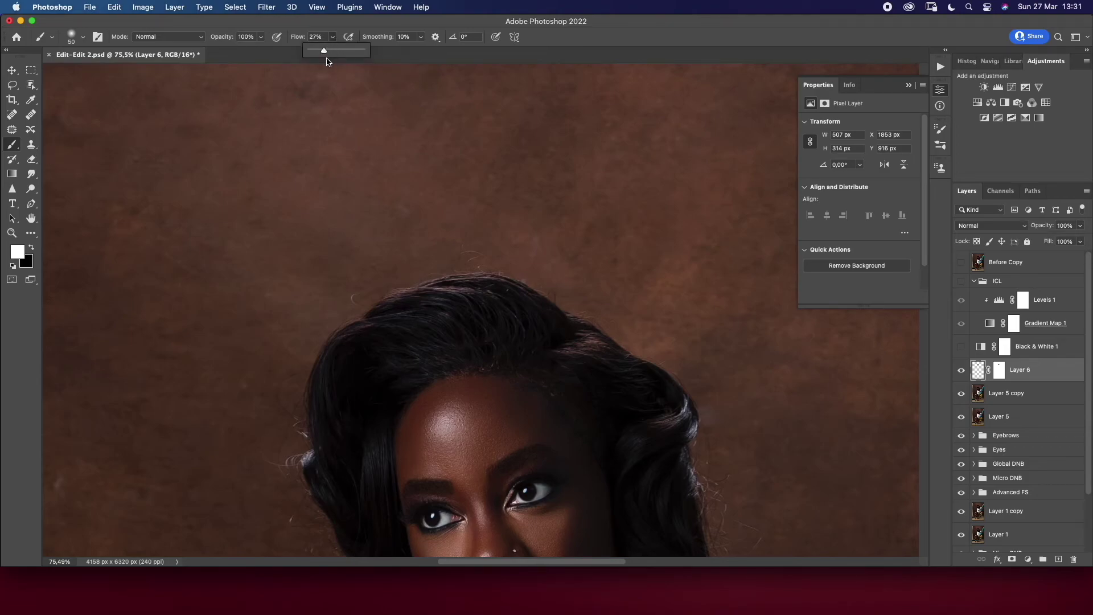
{"action": "left_click_drag", "start_coordinate": [557, 364], "coordinate": [581, 377]}
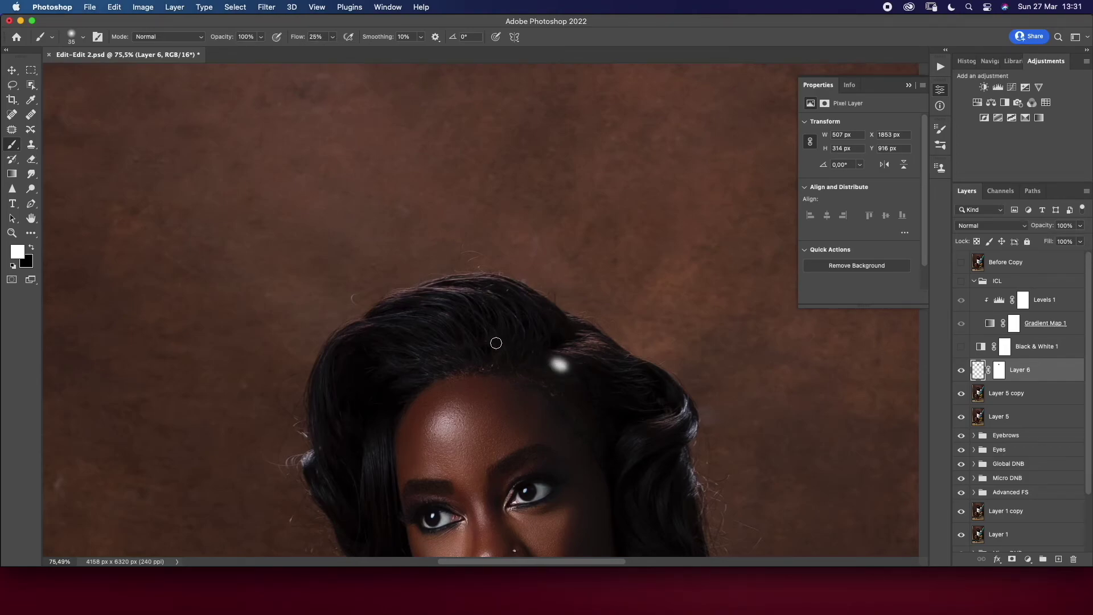
{"action": "left_click", "coordinate": [31, 159]}
{"action": "left_click_drag", "start_coordinate": [561, 365], "coordinate": [567, 359]}
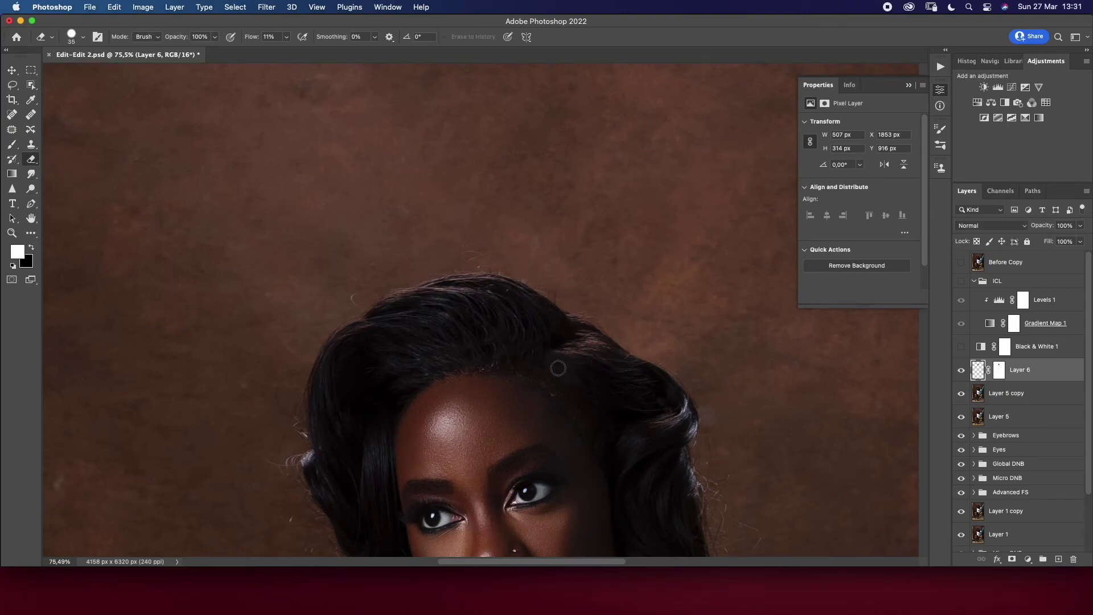
Set Layer 6 to 100% opacity with white as the foreground colour
{"action": "left_click", "coordinate": [1005, 368]}
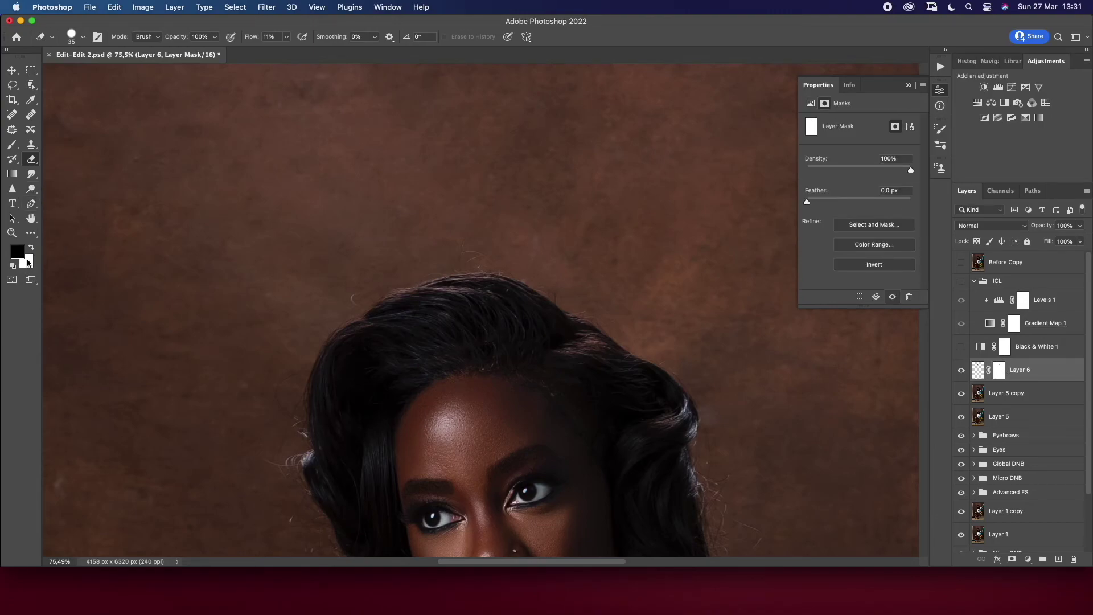
{"action": "left_click", "coordinate": [30, 248]}
{"action": "left_click", "coordinate": [979, 371]}
{"action": "left_click", "coordinate": [1080, 225]}
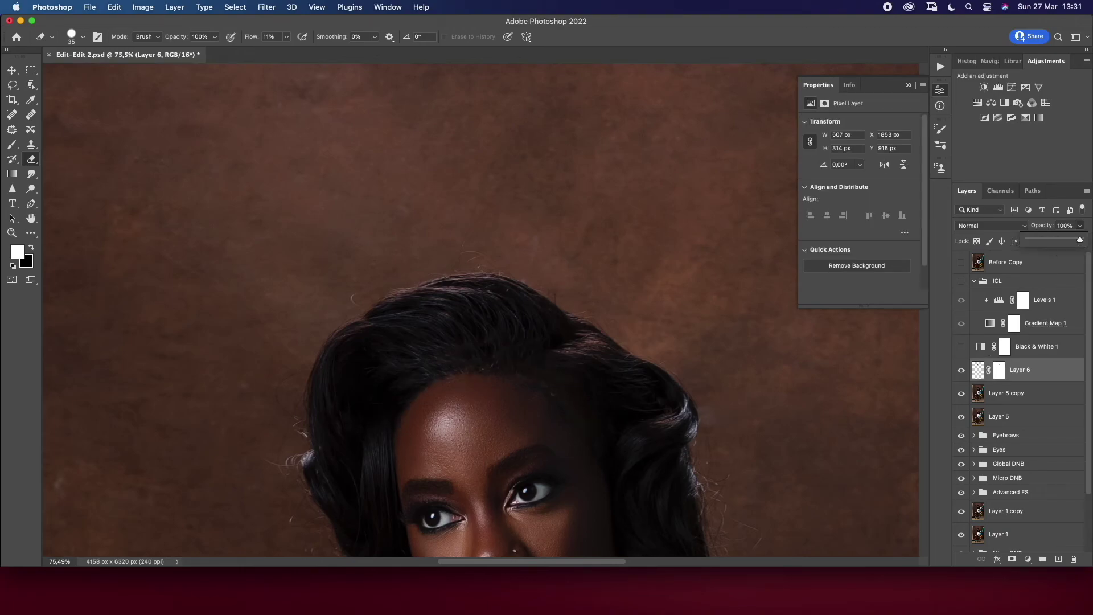
{"action": "left_click_drag", "start_coordinate": [1046, 255], "coordinate": [1044, 262]}
Target Layer 6's mask with black, set flow to 100%, and compare with Layer 6 hidden
{"action": "left_click", "coordinate": [999, 370]}
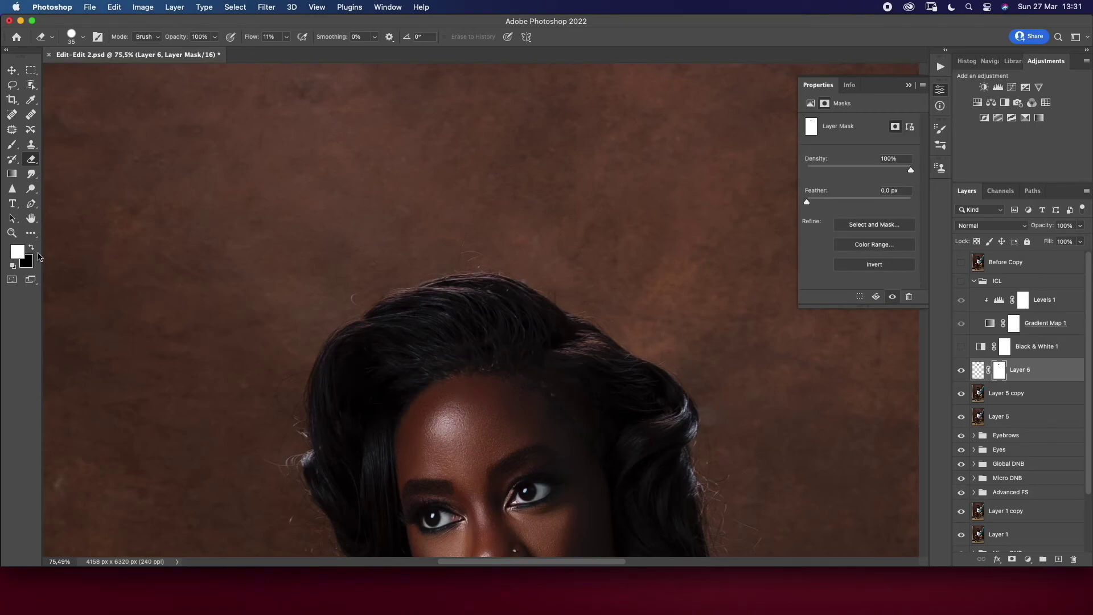
{"action": "key", "text": "x"}
{"action": "left_click_drag", "start_coordinate": [289, 37], "coordinate": [340, 51]}
{"action": "left_click", "coordinate": [577, 371]}
{"action": "left_click", "coordinate": [962, 371]}
{"action": "left_click", "coordinate": [962, 371]}
Toggle Layer 6's visibility to check the hairline retouch, swapping white and black
{"action": "left_click", "coordinate": [962, 371]}
{"action": "left_click", "coordinate": [32, 248]}
{"action": "key", "text": "x"}
{"action": "left_click", "coordinate": [962, 370]}
{"action": "left_click", "coordinate": [961, 371]}
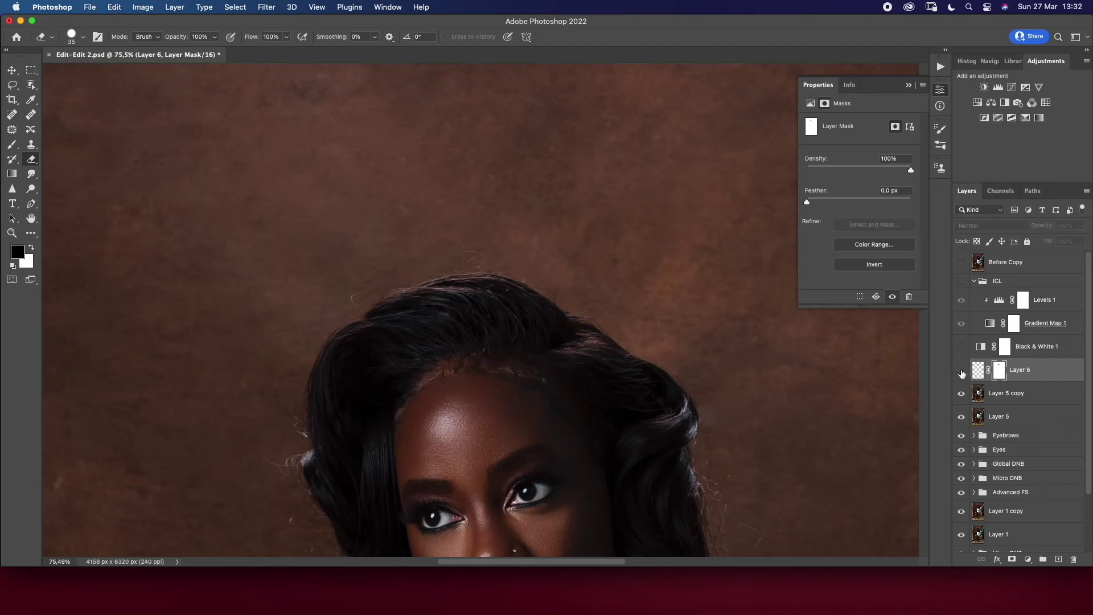
{"action": "left_click", "coordinate": [962, 371]}
{"action": "left_click", "coordinate": [31, 249]}
Choose a soft brush tip at 52% flow and switch to the Brush with black
{"action": "left_click", "coordinate": [83, 36]}
{"action": "left_click_drag", "start_coordinate": [128, 85], "coordinate": [54, 85]}
{"action": "left_click", "coordinate": [287, 36]}
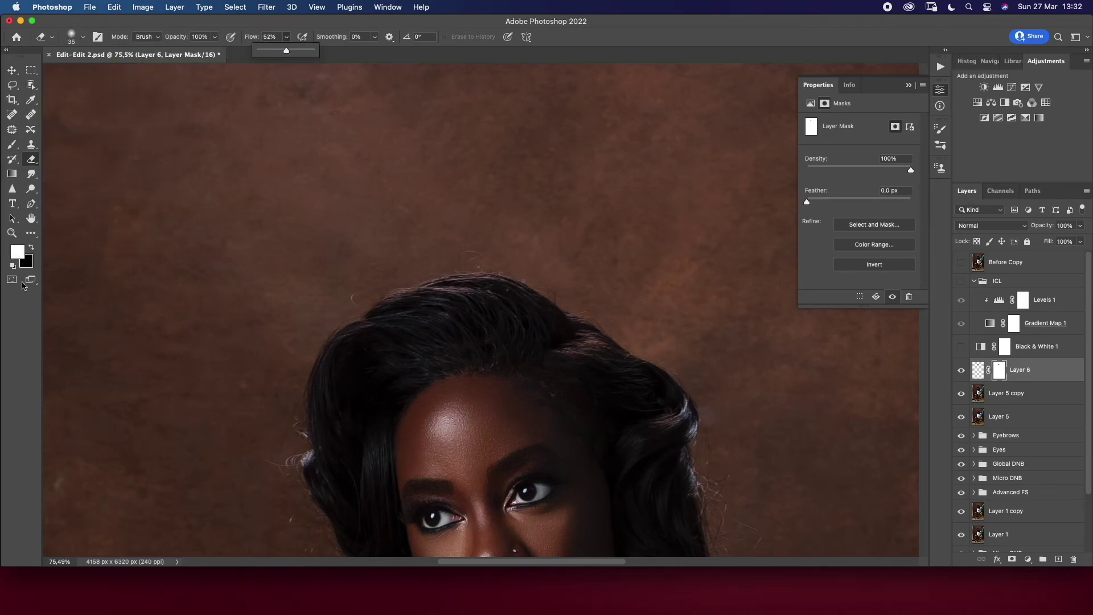
{"action": "left_click", "coordinate": [31, 249]}
{"action": "left_click", "coordinate": [12, 144]}
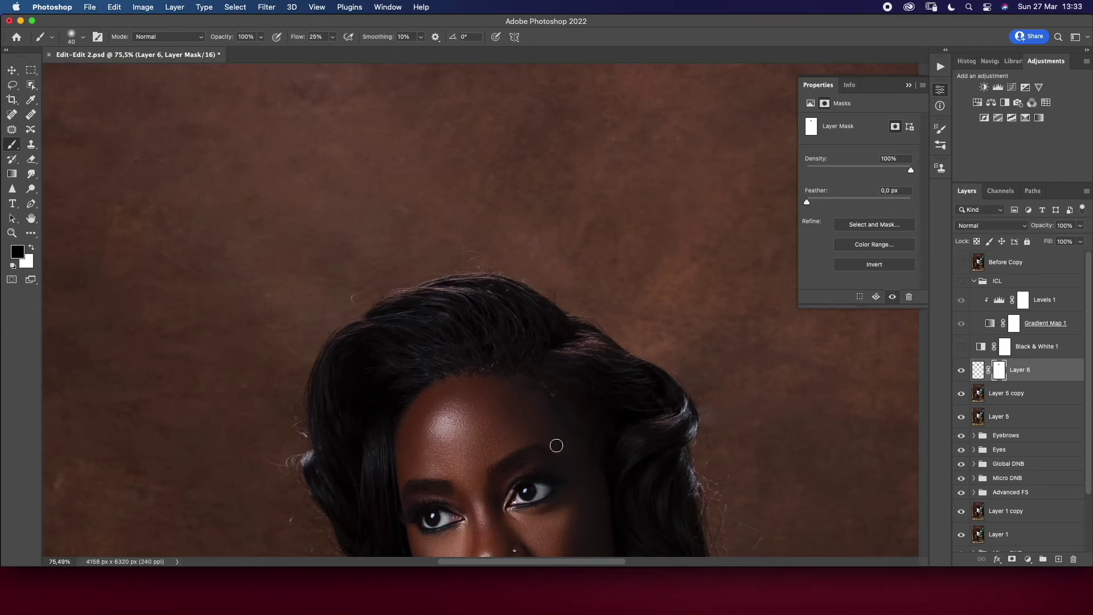
Compare the hairline, target Layer 6's pixels, and set a slightly larger brush at 1% flow
{"action": "left_click", "coordinate": [963, 370]}
{"action": "left_click", "coordinate": [963, 371]}
{"action": "left_click", "coordinate": [962, 371]}
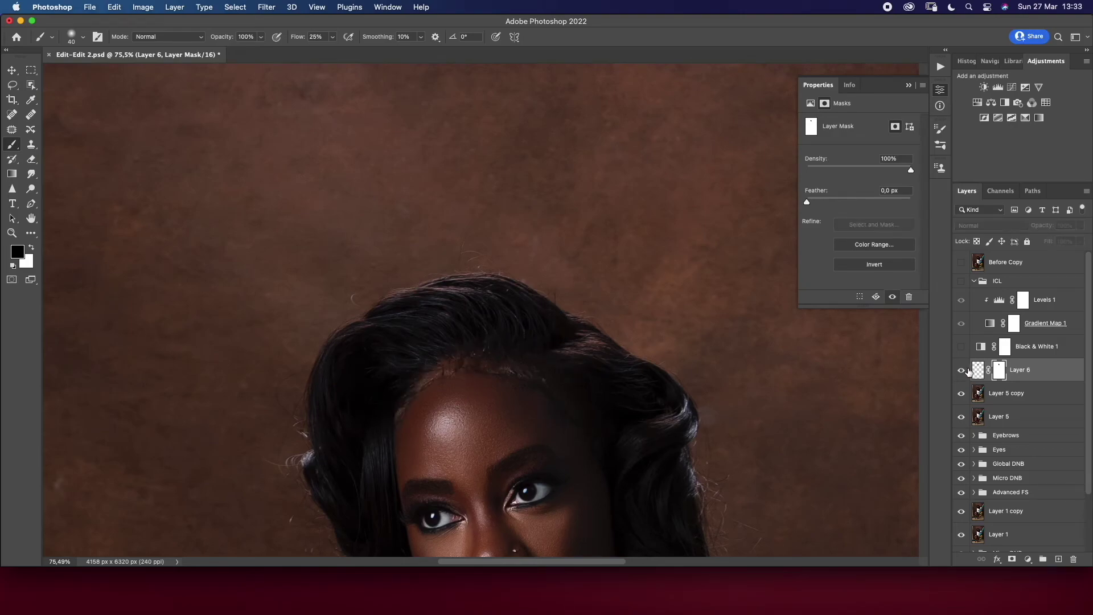
{"action": "key", "text": "x"}
{"action": "left_click", "coordinate": [962, 370]}
Paint faint light and dark strokes over the hair on Layer 6, then compare before and after
{"action": "left_click", "coordinate": [962, 370]}
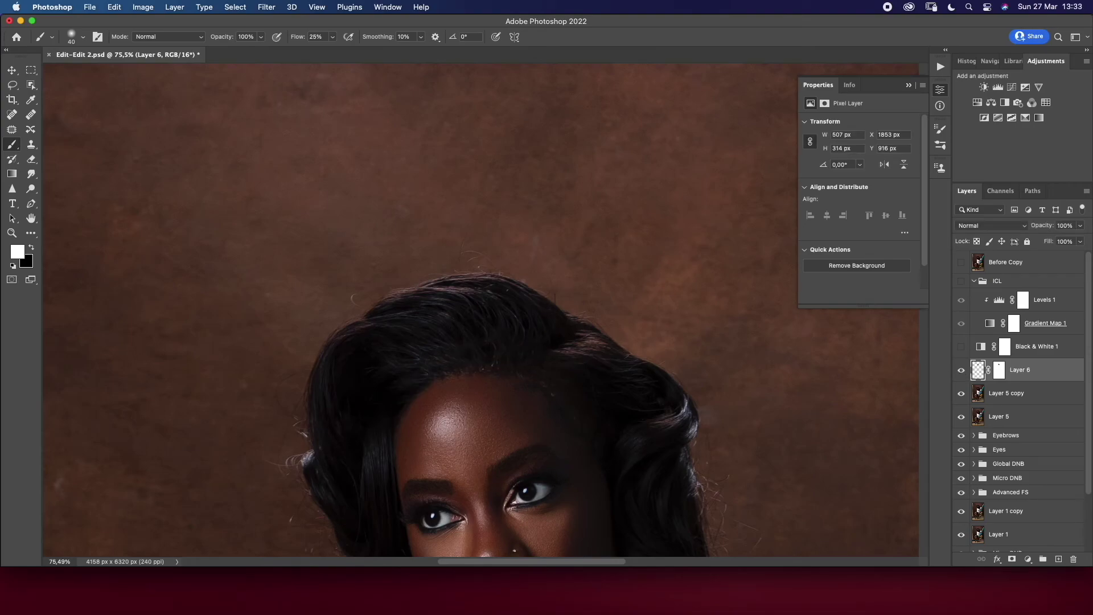
{"action": "left_click_drag", "start_coordinate": [333, 37], "coordinate": [312, 52]}
{"action": "key", "text": "]"}
{"action": "left_click_drag", "start_coordinate": [479, 350], "coordinate": [516, 335]}
{"action": "key", "text": "x"}
{"action": "left_click_drag", "start_coordinate": [500, 340], "coordinate": [488, 342]}
{"action": "left_click", "coordinate": [962, 370]}
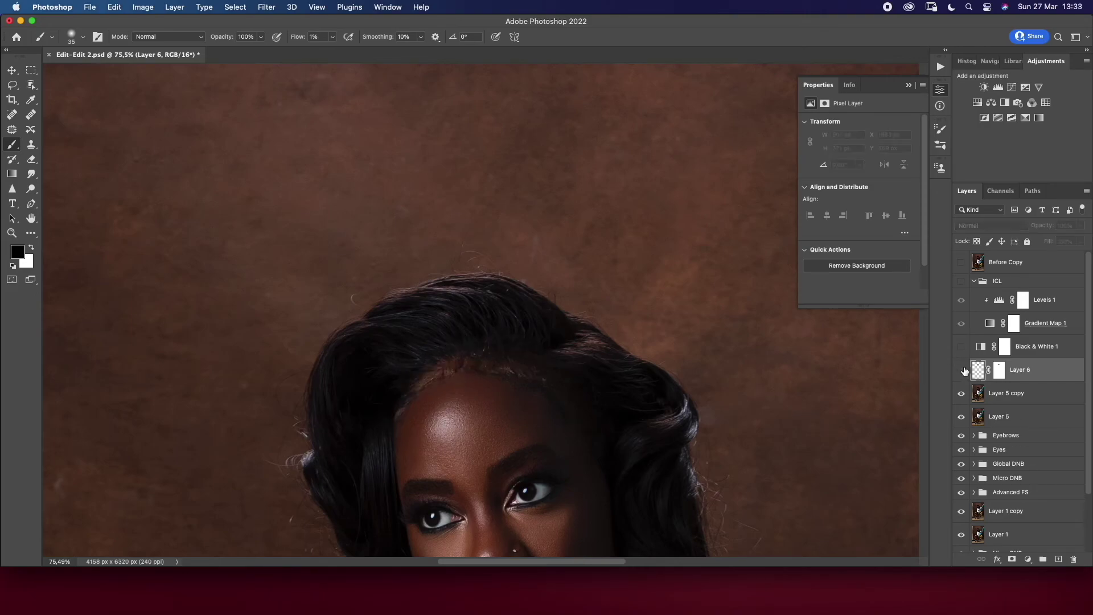
{"action": "left_click", "coordinate": [968, 370]}
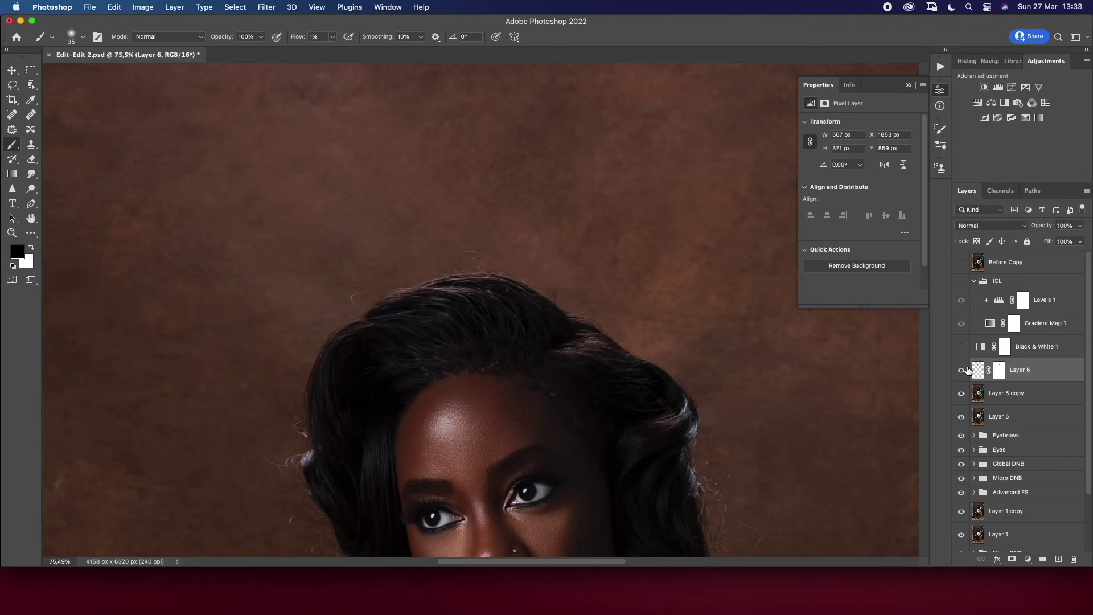
{"action": "left_click", "coordinate": [961, 370]}
{"action": "left_click", "coordinate": [968, 371]}
Zoom in on the hairline, recheck Layer 6, add an empty Layer 7, and save
{"action": "key", "text": "z"}
{"action": "left_click", "coordinate": [543, 358]}
{"action": "left_click", "coordinate": [999, 370]}
{"action": "left_click", "coordinate": [962, 371]}
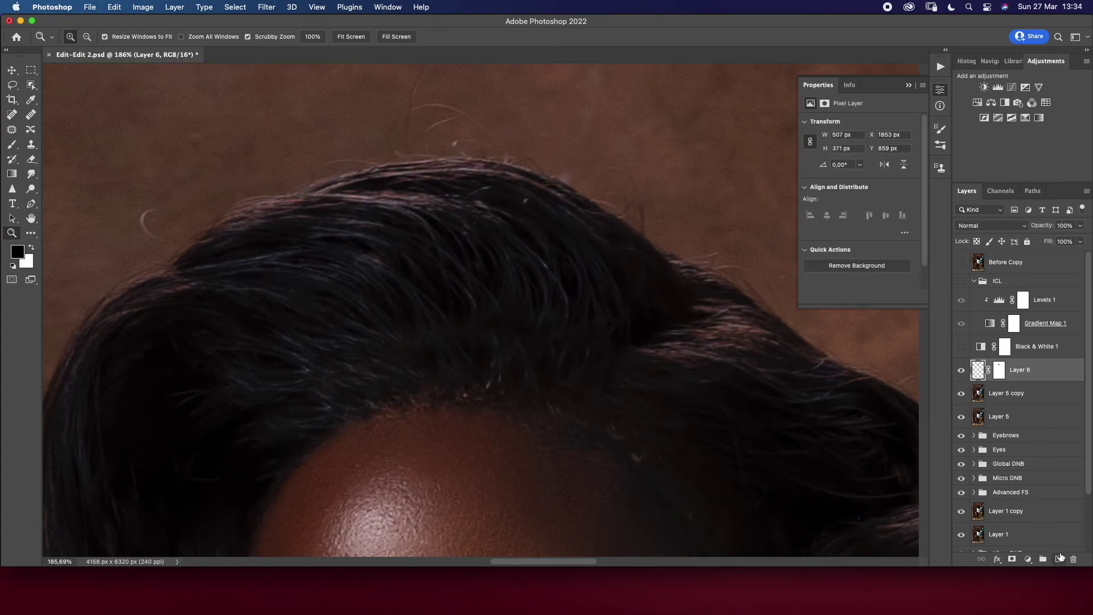
{"action": "left_click", "coordinate": [1058, 558]}
{"action": "key", "text": "super+s"}
{"action": "key", "text": "s"}
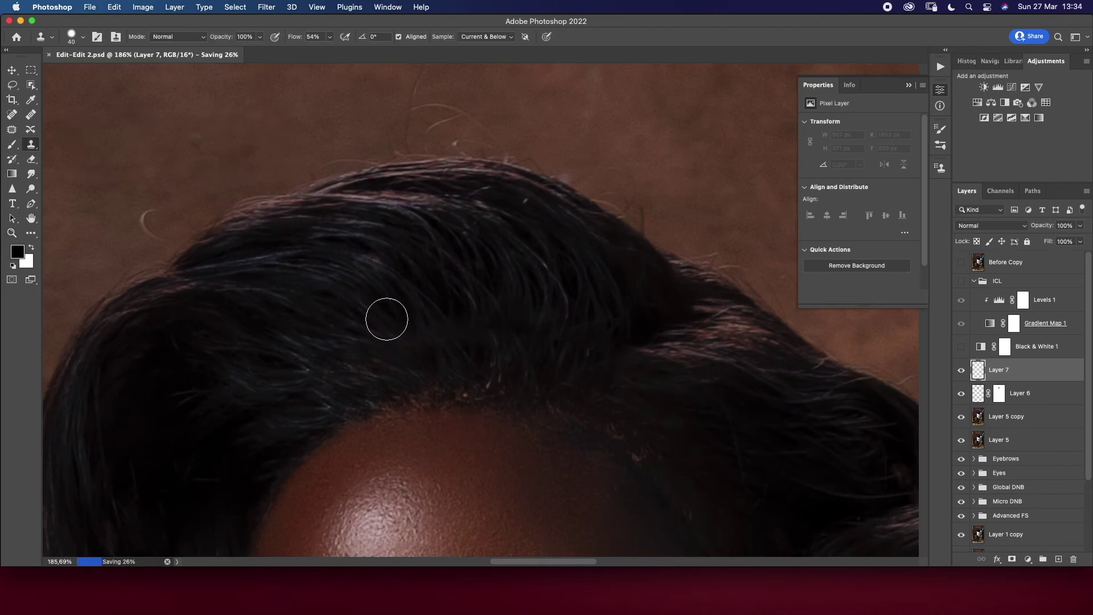
Sample hair with the Clone Stamp and clone over stray hairs along the hairline on Layer 7
{"action": "left_click", "coordinate": [396, 313], "text": "alt"}
{"action": "left_click", "coordinate": [403, 335]}
{"action": "mouse_move", "coordinate": [445, 330]}
{"action": "left_mouse_down"}
{"action": "mouse_move", "coordinate": [537, 324]}
{"action": "mouse_move", "coordinate": [568, 336]}
{"action": "mouse_move", "coordinate": [547, 322]}
{"action": "left_mouse_up"}
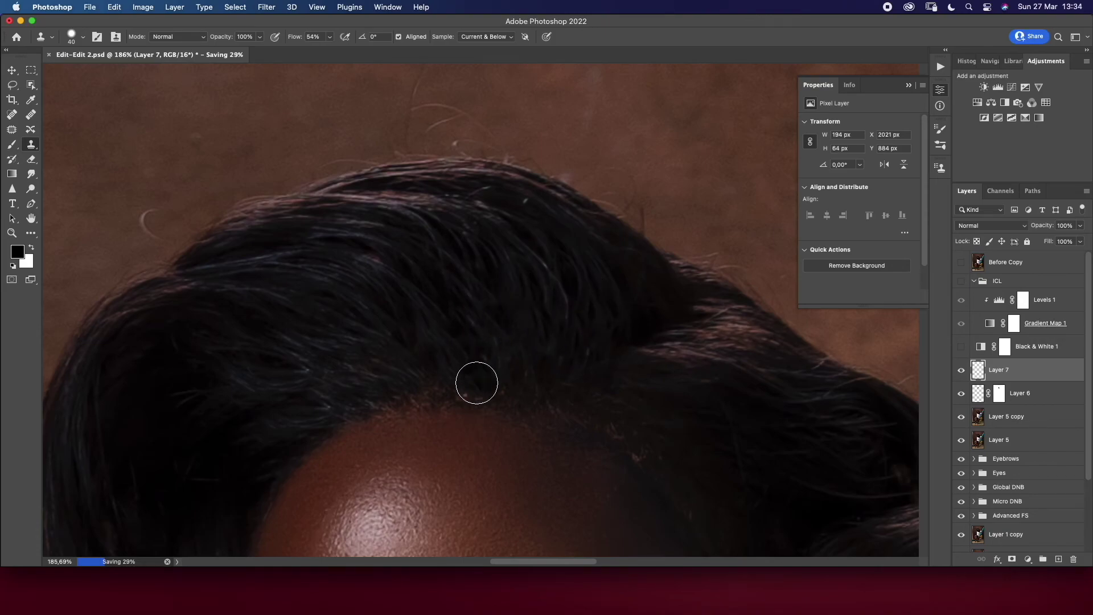
{"action": "mouse_move", "coordinate": [459, 326]}
{"action": "left_mouse_down"}
{"action": "mouse_move", "coordinate": [481, 349]}
{"action": "mouse_move", "coordinate": [429, 361]}
{"action": "mouse_move", "coordinate": [395, 324]}
{"action": "mouse_move", "coordinate": [378, 383]}
{"action": "mouse_move", "coordinate": [366, 366]}
{"action": "mouse_move", "coordinate": [377, 363]}
{"action": "mouse_move", "coordinate": [301, 342]}
{"action": "mouse_move", "coordinate": [342, 396]}
{"action": "mouse_move", "coordinate": [298, 398]}
{"action": "mouse_move", "coordinate": [341, 385]}
{"action": "mouse_move", "coordinate": [237, 371]}
{"action": "mouse_move", "coordinate": [319, 437]}
{"action": "mouse_move", "coordinate": [405, 383]}
{"action": "mouse_move", "coordinate": [272, 363]}
{"action": "mouse_move", "coordinate": [371, 459]}
{"action": "mouse_move", "coordinate": [254, 390]}
{"action": "mouse_move", "coordinate": [278, 367]}
{"action": "mouse_move", "coordinate": [264, 325]}
{"action": "mouse_move", "coordinate": [286, 456]}
{"action": "mouse_move", "coordinate": [283, 422]}
{"action": "mouse_move", "coordinate": [291, 428]}
{"action": "mouse_move", "coordinate": [262, 433]}
{"action": "left_mouse_up"}
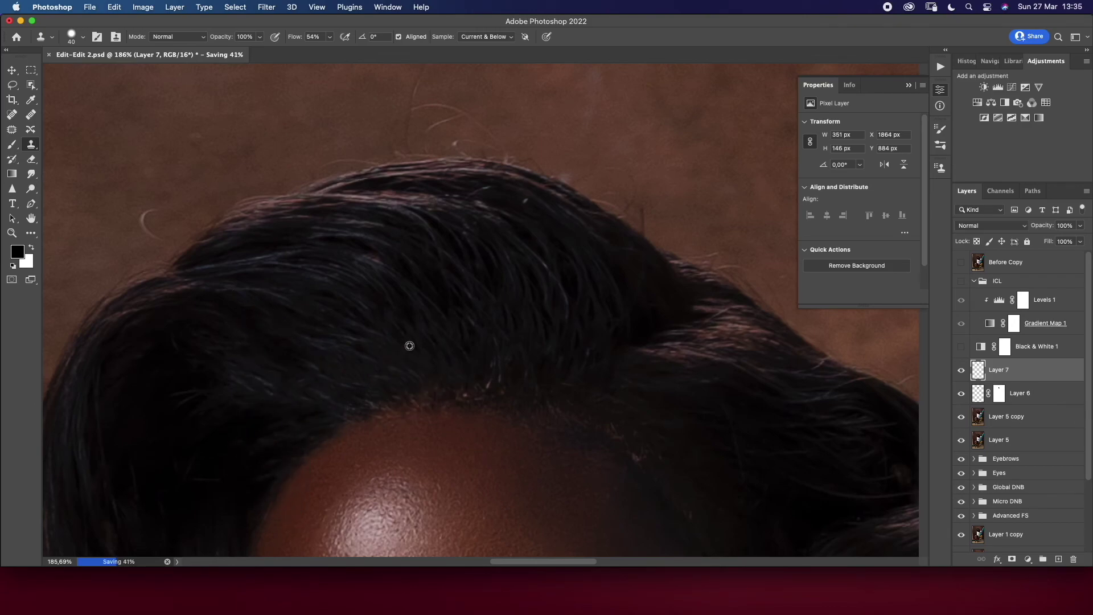
{"action": "mouse_move", "coordinate": [410, 346]}
{"action": "left_mouse_down"}
{"action": "mouse_move", "coordinate": [360, 374]}
{"action": "mouse_move", "coordinate": [386, 400]}
{"action": "mouse_move", "coordinate": [527, 384]}
{"action": "mouse_move", "coordinate": [425, 395]}
{"action": "mouse_move", "coordinate": [500, 383]}
{"action": "mouse_move", "coordinate": [561, 396]}
{"action": "mouse_move", "coordinate": [503, 398]}
{"action": "mouse_move", "coordinate": [599, 415]}
{"action": "mouse_move", "coordinate": [584, 413]}
{"action": "mouse_move", "coordinate": [616, 408]}
{"action": "mouse_move", "coordinate": [639, 452]}
{"action": "mouse_move", "coordinate": [500, 390]}
{"action": "mouse_move", "coordinate": [408, 386]}
{"action": "mouse_move", "coordinate": [312, 417]}
{"action": "mouse_move", "coordinate": [428, 391]}
{"action": "mouse_move", "coordinate": [342, 420]}
{"action": "mouse_move", "coordinate": [317, 383]}
{"action": "mouse_move", "coordinate": [344, 369]}
{"action": "mouse_move", "coordinate": [380, 373]}
{"action": "mouse_move", "coordinate": [315, 364]}
{"action": "mouse_move", "coordinate": [320, 395]}
{"action": "mouse_move", "coordinate": [374, 390]}
{"action": "mouse_move", "coordinate": [320, 405]}
{"action": "mouse_move", "coordinate": [349, 408]}
{"action": "mouse_move", "coordinate": [311, 429]}
{"action": "mouse_move", "coordinate": [471, 358]}
{"action": "mouse_move", "coordinate": [378, 407]}
{"action": "mouse_move", "coordinate": [391, 384]}
{"action": "mouse_move", "coordinate": [387, 405]}
{"action": "mouse_move", "coordinate": [422, 395]}
{"action": "mouse_move", "coordinate": [366, 405]}
{"action": "mouse_move", "coordinate": [432, 395]}
{"action": "mouse_move", "coordinate": [459, 246]}
{"action": "left_mouse_up"}
{"action": "left_click", "coordinate": [360, 374], "text": "alt"}
Resample and clone along the hairline edge, then toggle Layer 7 to compare
{"action": "left_click", "coordinate": [369, 196], "text": "alt"}
{"action": "left_click_drag", "start_coordinate": [381, 225], "coordinate": [414, 213]}
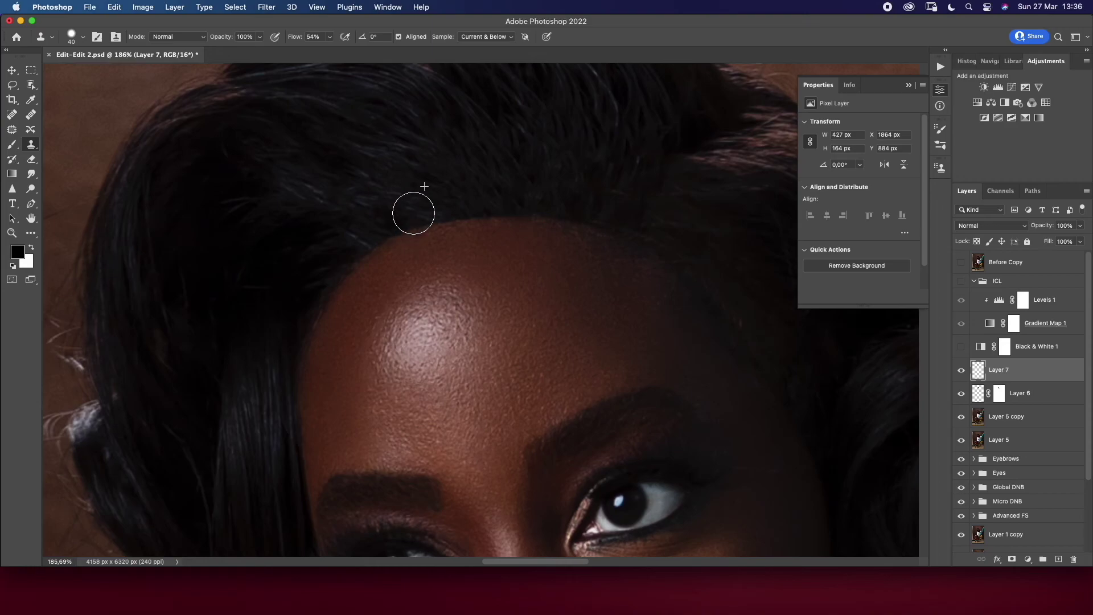
{"action": "left_click", "coordinate": [390, 212], "text": "alt"}
{"action": "left_click", "coordinate": [664, 176], "text": "alt"}
{"action": "mouse_move", "coordinate": [638, 196]}
{"action": "left_mouse_down"}
{"action": "mouse_move", "coordinate": [623, 222]}
{"action": "mouse_move", "coordinate": [641, 226]}
{"action": "mouse_move", "coordinate": [610, 198]}
{"action": "left_mouse_up"}
{"action": "left_click", "coordinate": [962, 370]}
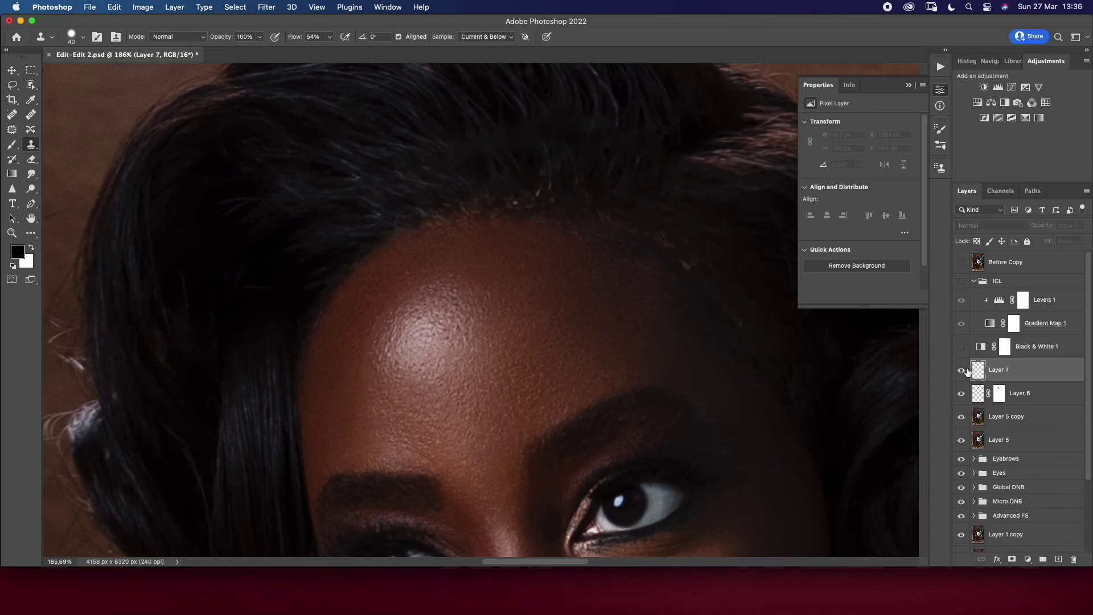
Clone patches over the upper right forehead and hairline, tidy with the Eraser, and zoom out
{"action": "left_click_drag", "start_coordinate": [758, 340], "coordinate": [703, 264]}
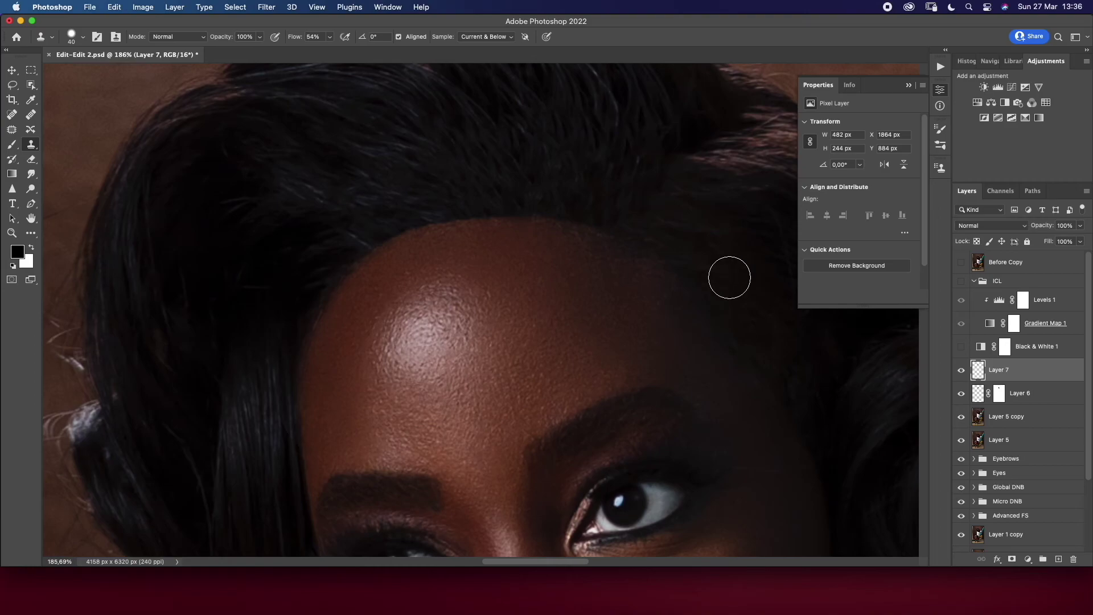
{"action": "left_click_drag", "start_coordinate": [761, 351], "coordinate": [730, 352]}
{"action": "left_click", "coordinate": [28, 162]}
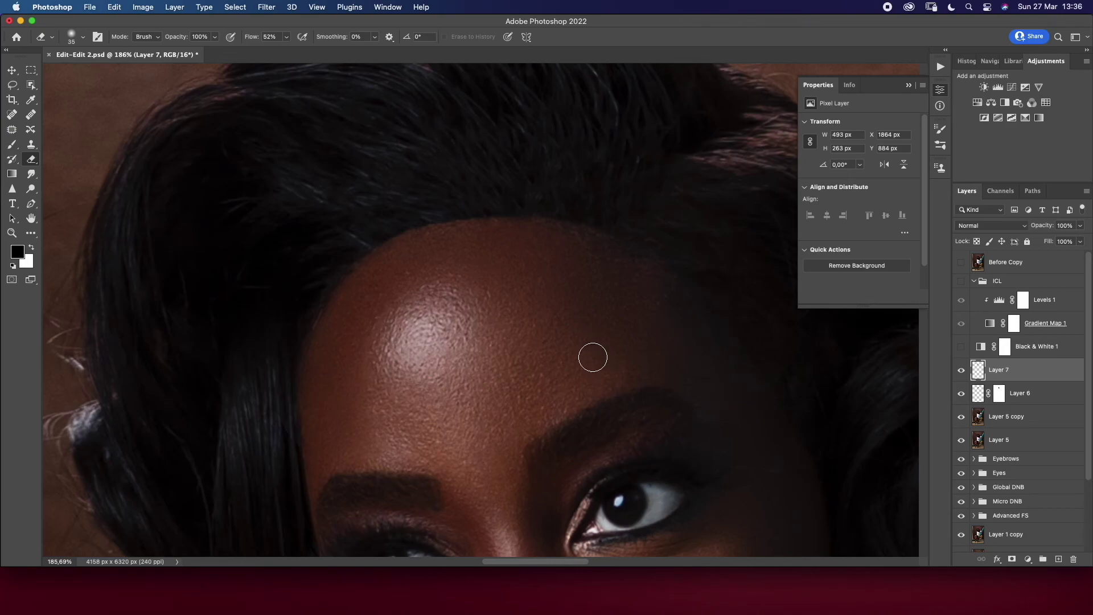
{"action": "key", "text": "s"}
{"action": "left_click_drag", "start_coordinate": [811, 369], "coordinate": [748, 328]}
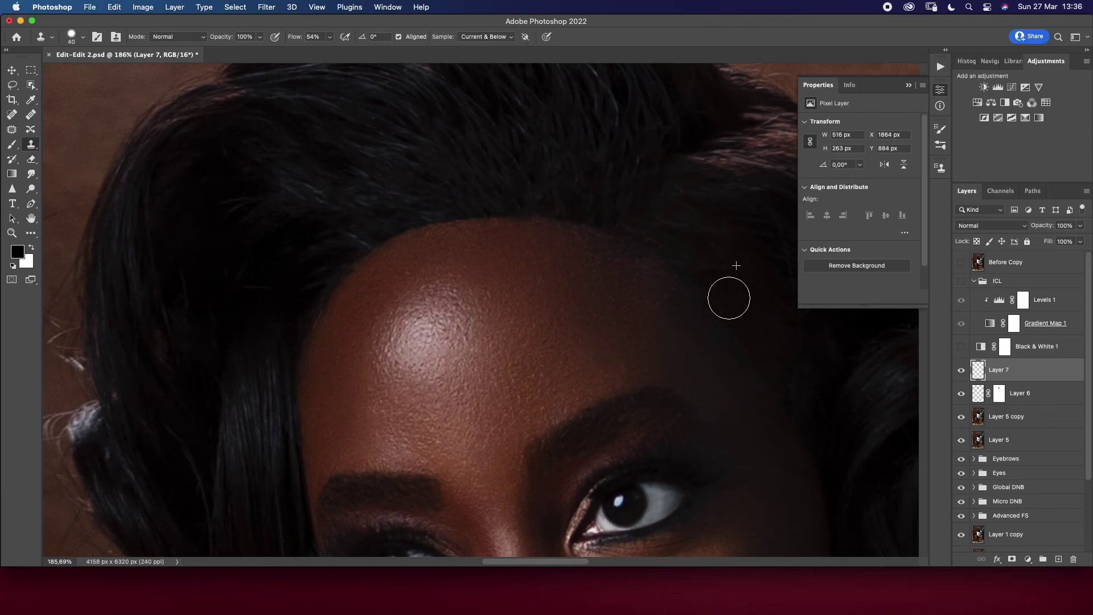
{"action": "key", "text": "bracketleft"}
{"action": "key", "text": "bracketleft"}
{"action": "key", "text": "bracketleft"}
{"action": "key", "text": "e"}
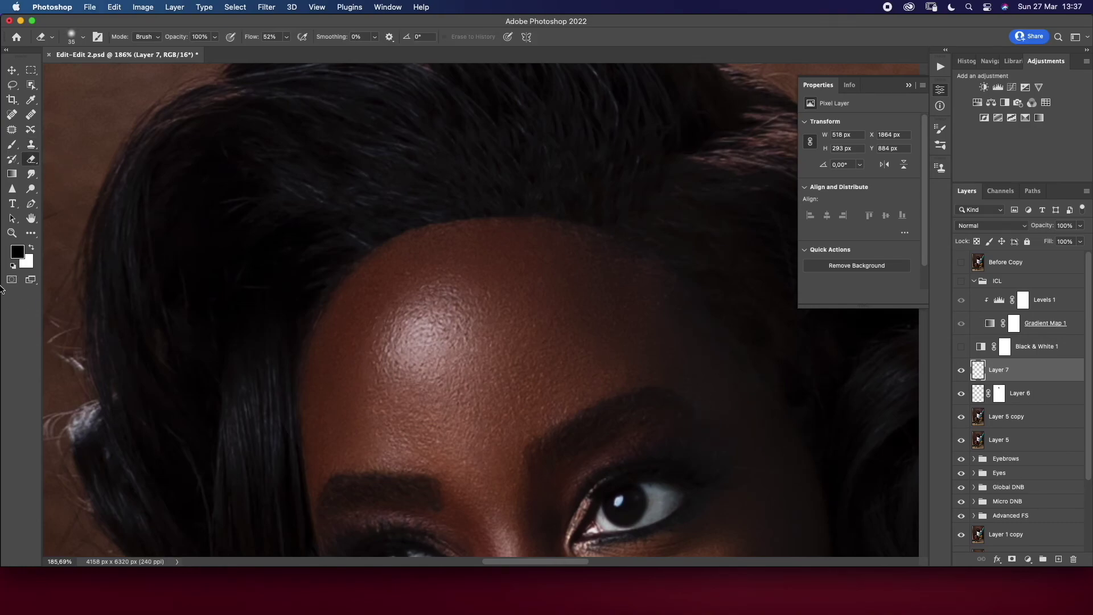
{"action": "key", "text": "z"}
{"action": "left_click_drag", "start_coordinate": [283, 349], "coordinate": [266, 356]}
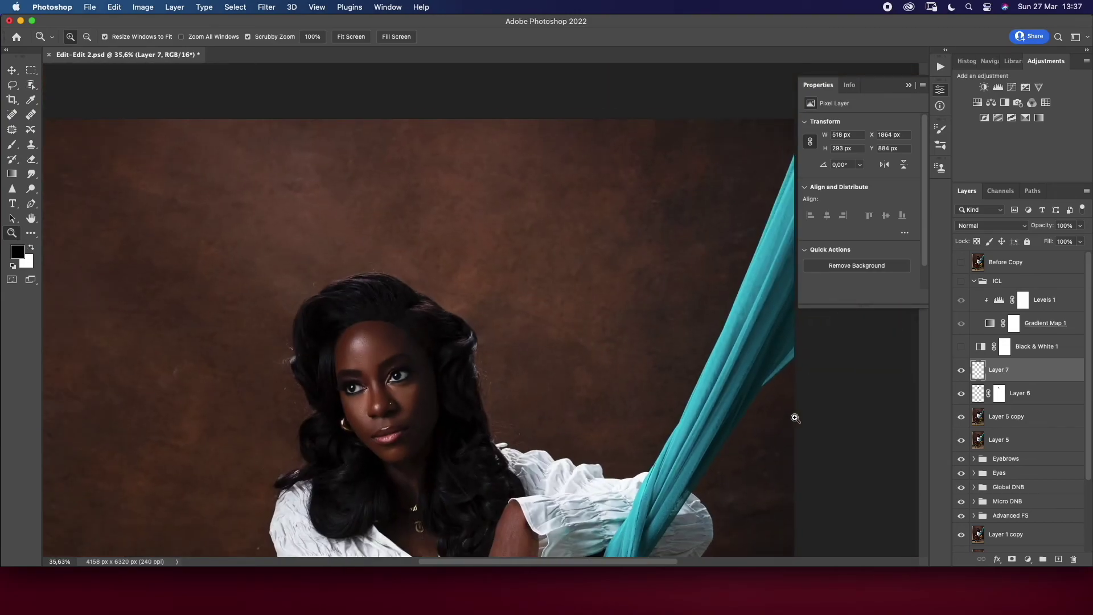
Compare the Layer 7 retouch, then group Layers 6 and 7 into Group 1
{"action": "left_click", "coordinate": [961, 371]}
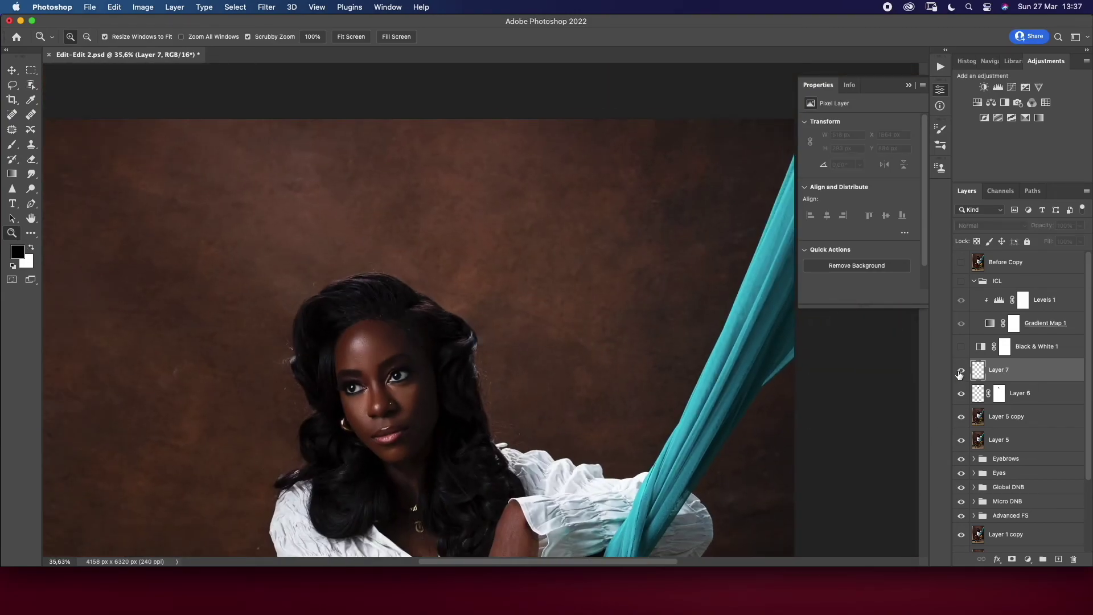
{"action": "mouse_move", "coordinate": [403, 323]}
{"action": "left_mouse_down"}
{"action": "mouse_move", "coordinate": [435, 340]}
{"action": "mouse_move", "coordinate": [382, 349]}
{"action": "left_mouse_up"}
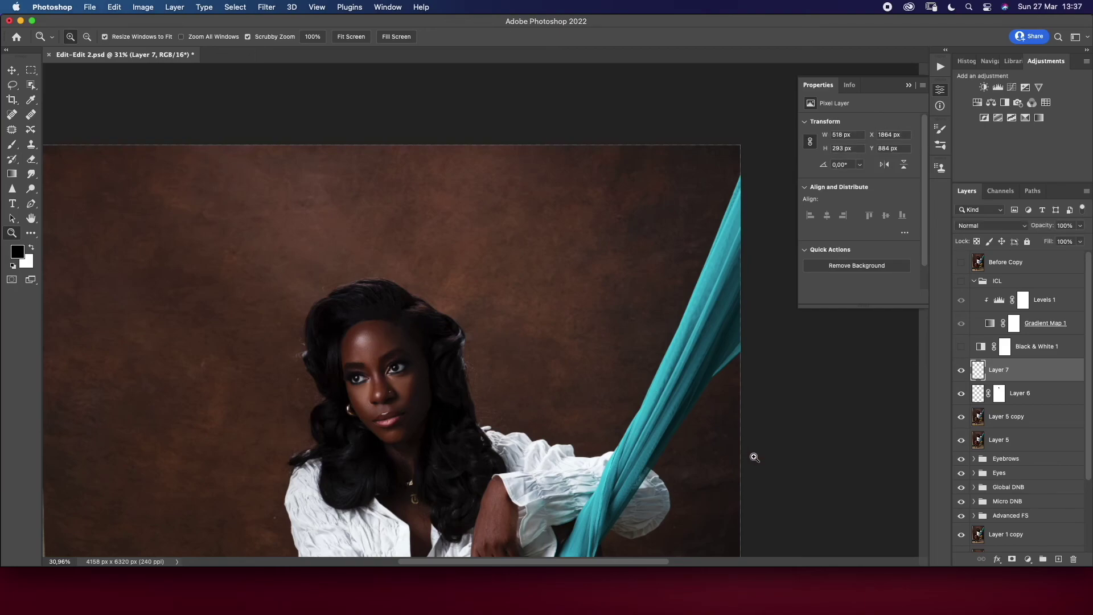
{"action": "left_click", "coordinate": [1034, 394], "text": "shift"}
{"action": "key", "text": "super+g"}
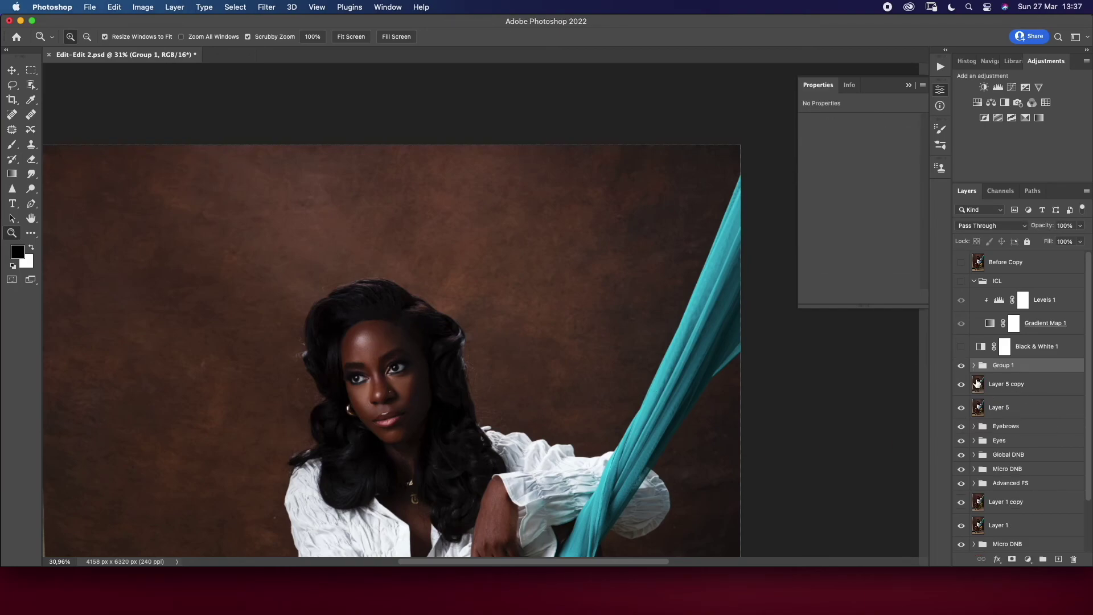
Select Layer 5 copy, open and cancel Liquify, then toggle Group 1 to compare
{"action": "left_click", "coordinate": [1011, 393]}
{"action": "left_click", "coordinate": [266, 7]}
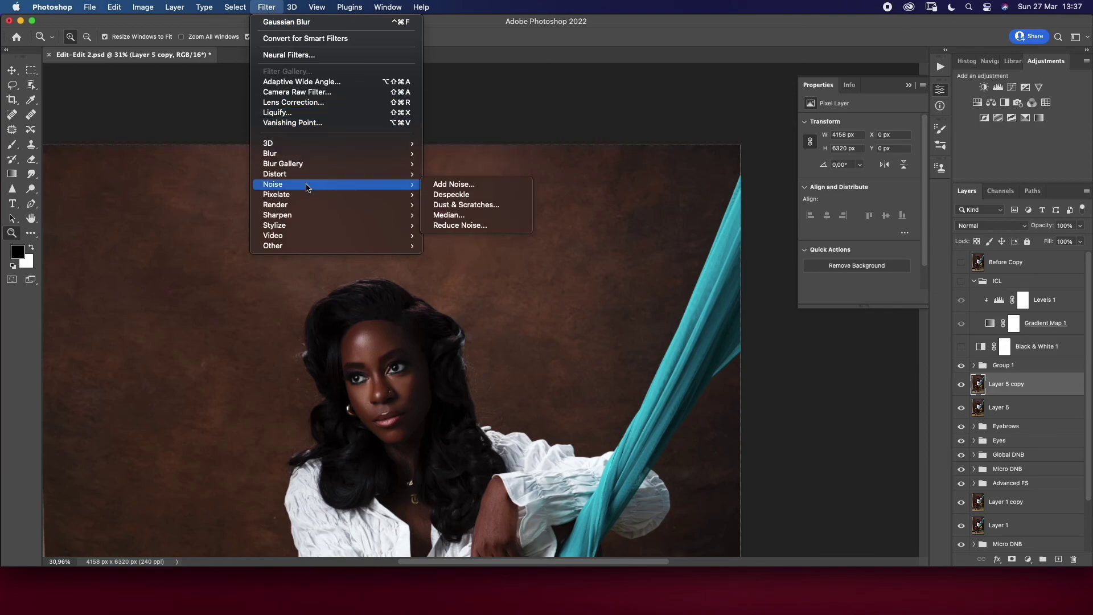
{"action": "left_click", "coordinate": [299, 112]}
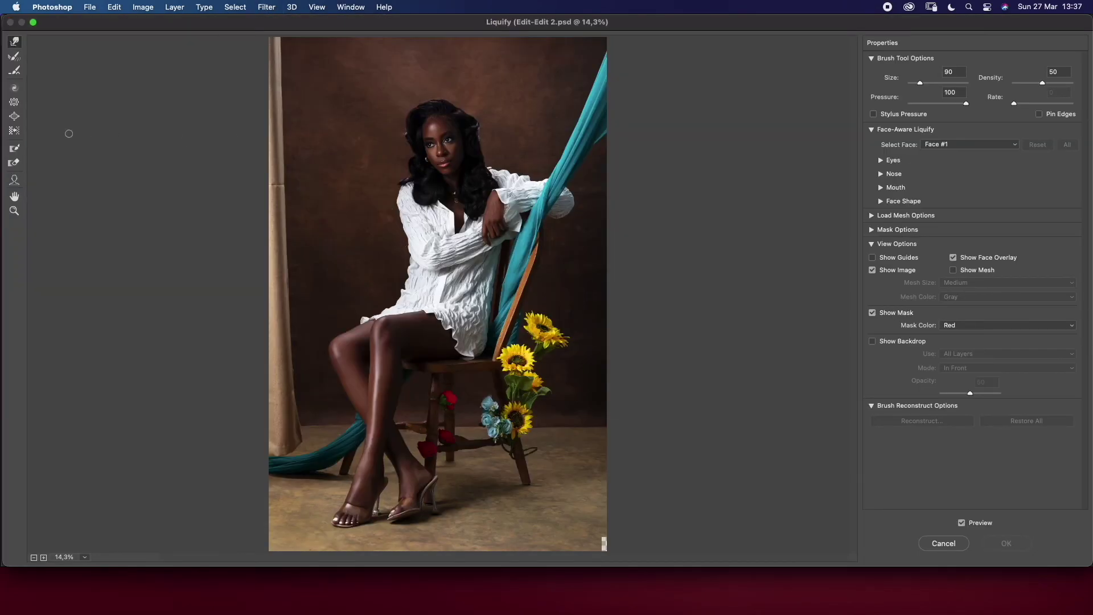
{"action": "left_click", "coordinate": [966, 548]}
{"action": "left_click", "coordinate": [985, 366]}
{"action": "left_click", "coordinate": [960, 366]}
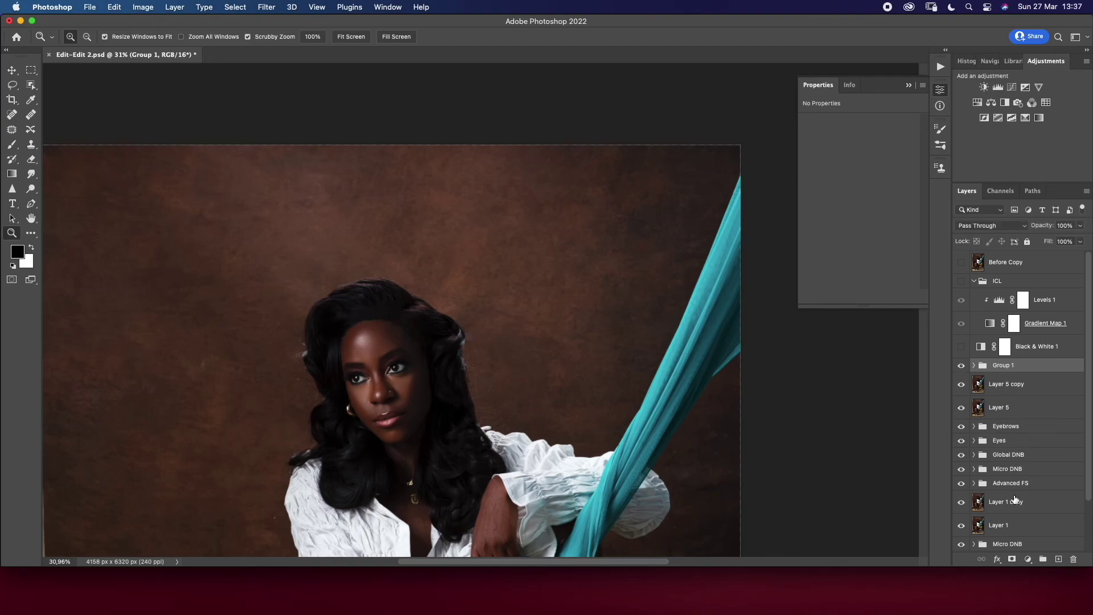
{"action": "left_click", "coordinate": [1028, 561]}
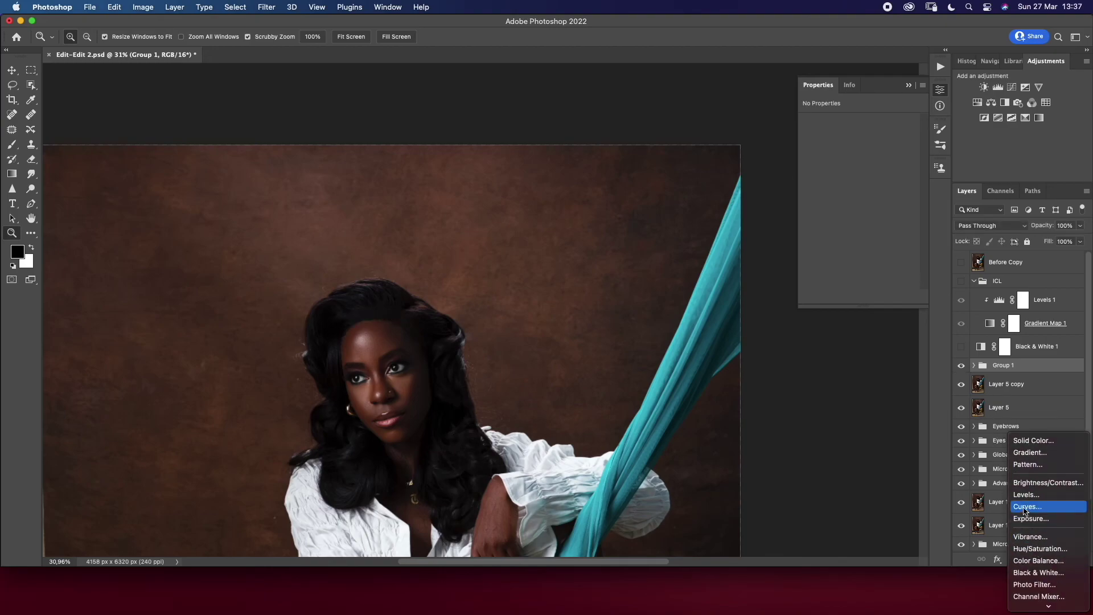
Add a brightening Curves layer with an inverted mask and set up a brush with 16% flow
{"action": "left_click", "coordinate": [1011, 369]}
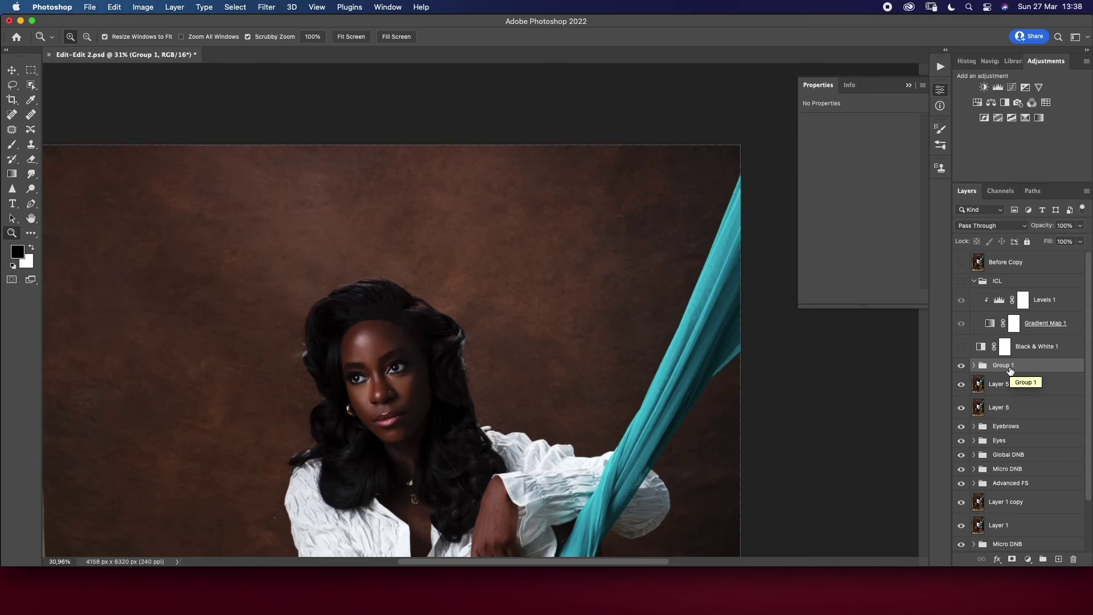
{"action": "left_click", "coordinate": [1029, 561]}
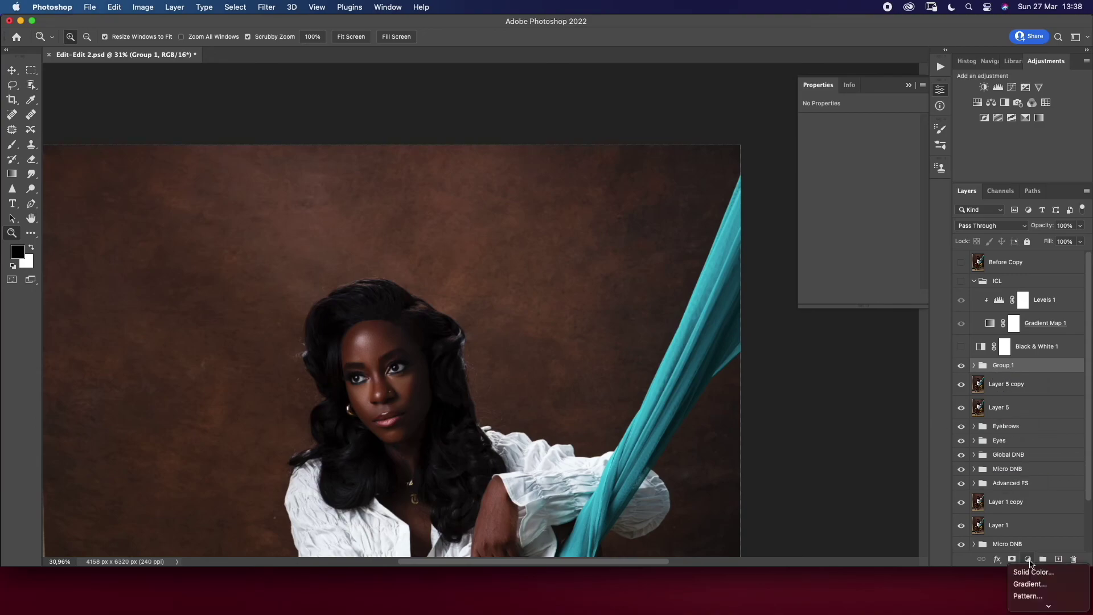
{"action": "left_click", "coordinate": [1034, 518]}
{"action": "left_click_drag", "start_coordinate": [866, 196], "coordinate": [865, 184]}
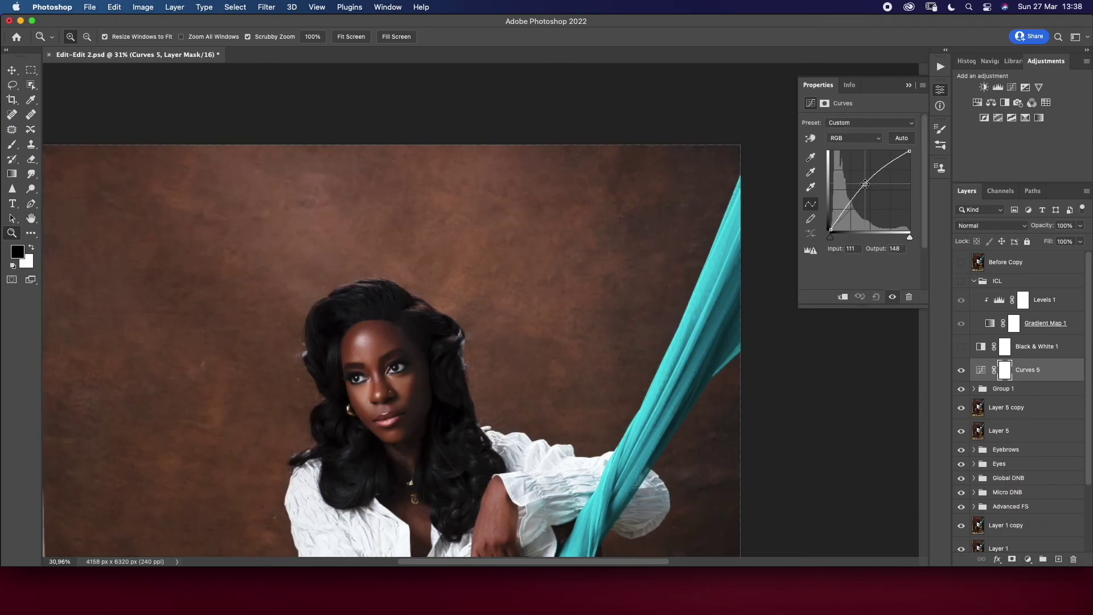
{"action": "key", "text": "super+i"}
{"action": "key", "text": "b"}
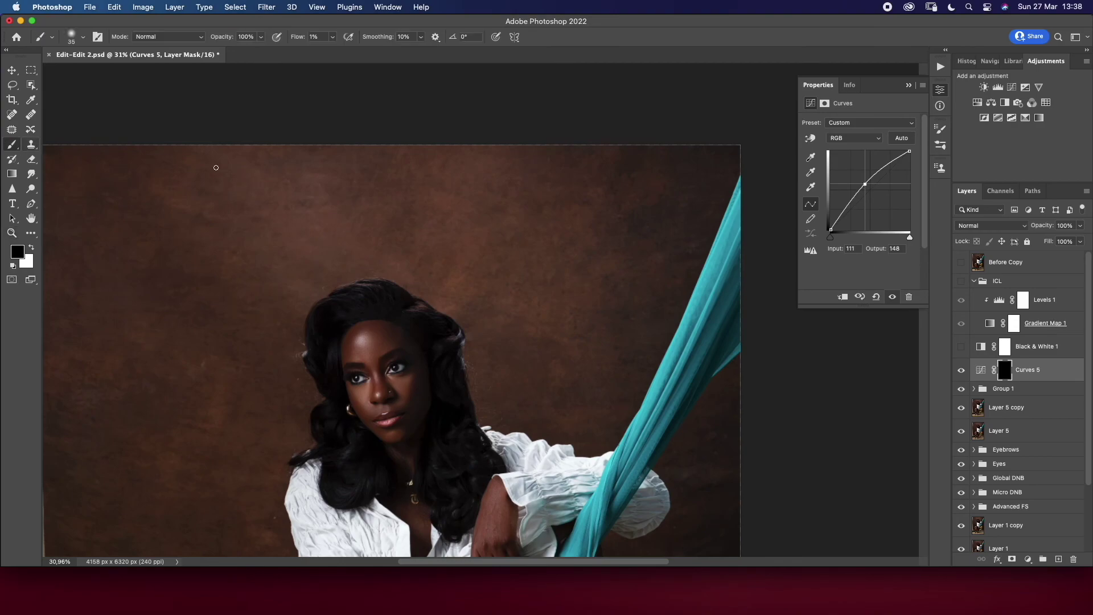
{"action": "left_click", "coordinate": [332, 36]}
{"action": "left_click_drag", "start_coordinate": [332, 51], "coordinate": [336, 53]}
{"action": "key", "text": "bracketleft"}
Compare the Curves layer on and off, then delete it
{"action": "left_click", "coordinate": [961, 370]}
{"action": "left_click", "coordinate": [961, 371]}
{"action": "left_click_drag", "start_coordinate": [1025, 370], "coordinate": [1074, 559]}
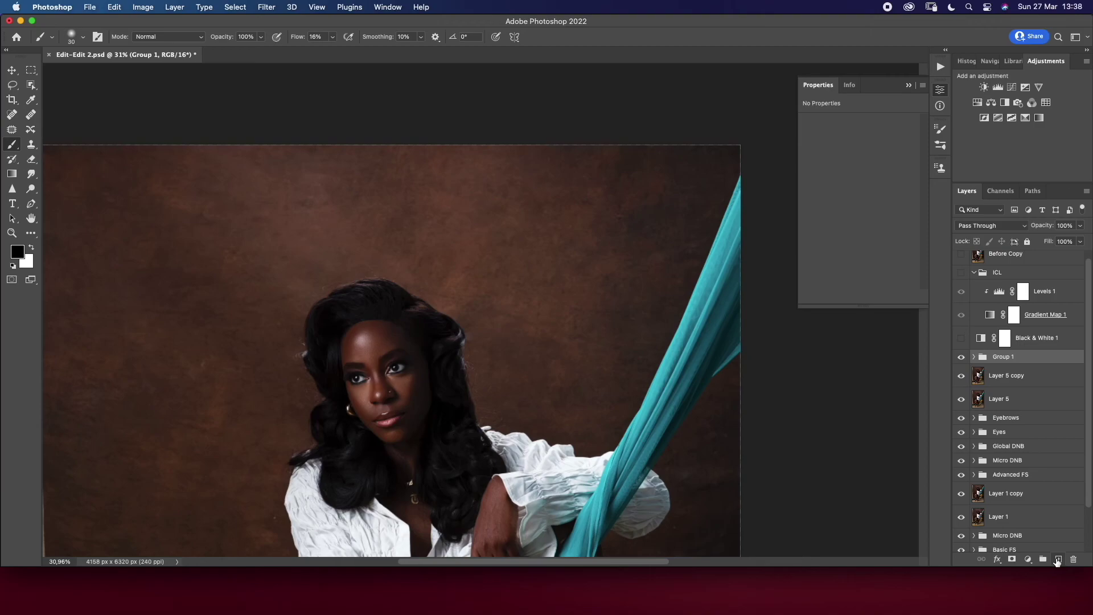
{"action": "key", "text": "super+z"}
{"action": "key", "text": "super+shift+z"}
Recreate Curves 5 as a lifted curve with an inverted mask, painting in with white
{"action": "left_click", "coordinate": [1028, 559]}
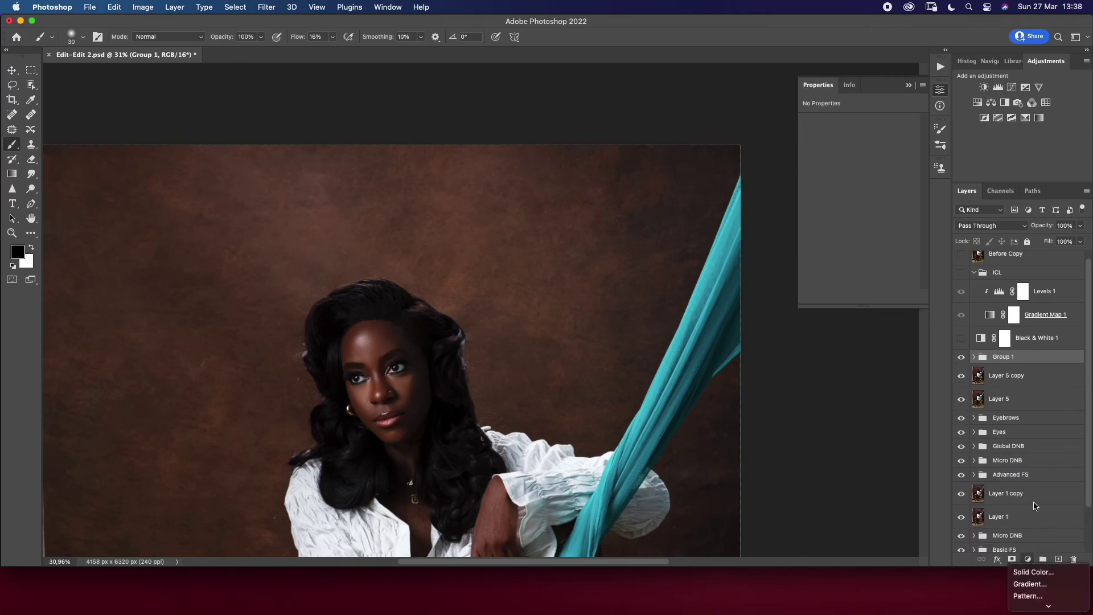
{"action": "left_click", "coordinate": [1036, 521]}
{"action": "left_click_drag", "start_coordinate": [863, 198], "coordinate": [863, 185]}
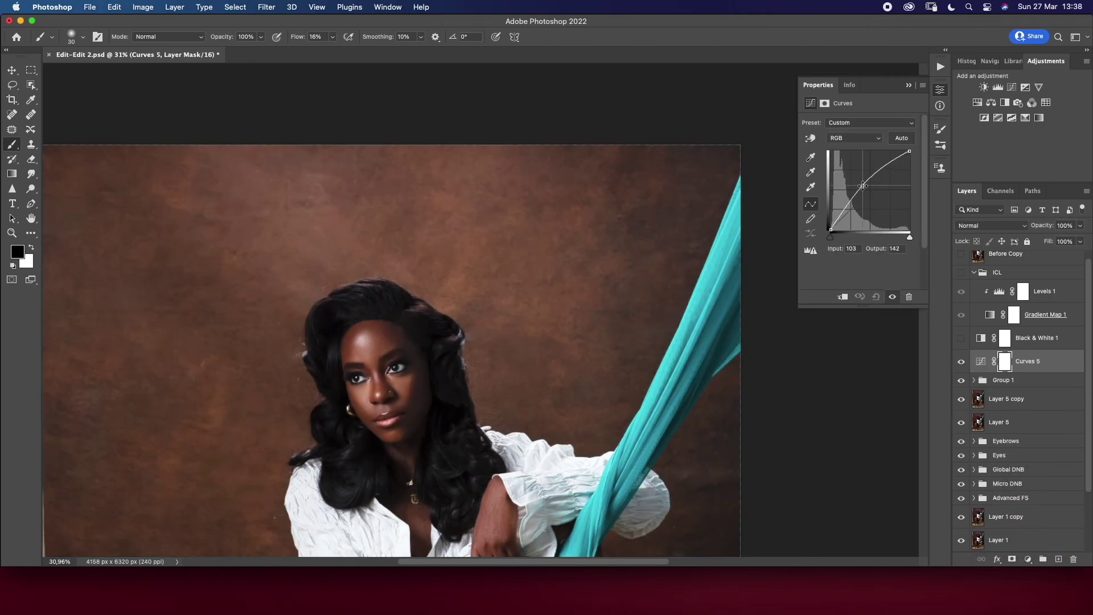
{"action": "key", "text": "super+i"}
{"action": "left_click", "coordinate": [31, 251]}
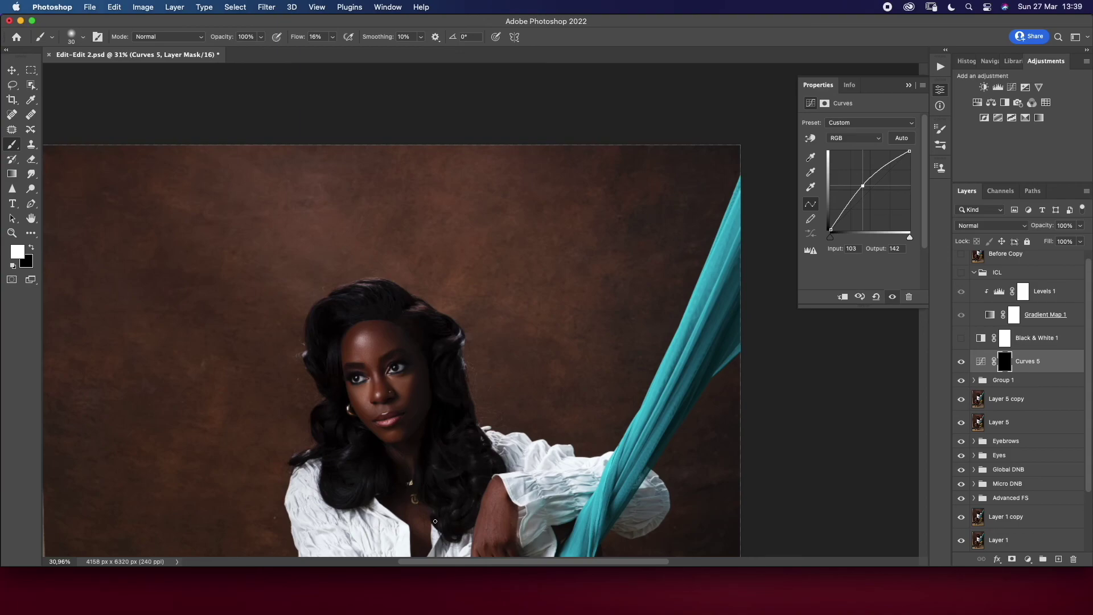
{"action": "left_click", "coordinate": [962, 364]}
{"action": "left_click", "coordinate": [962, 362]}
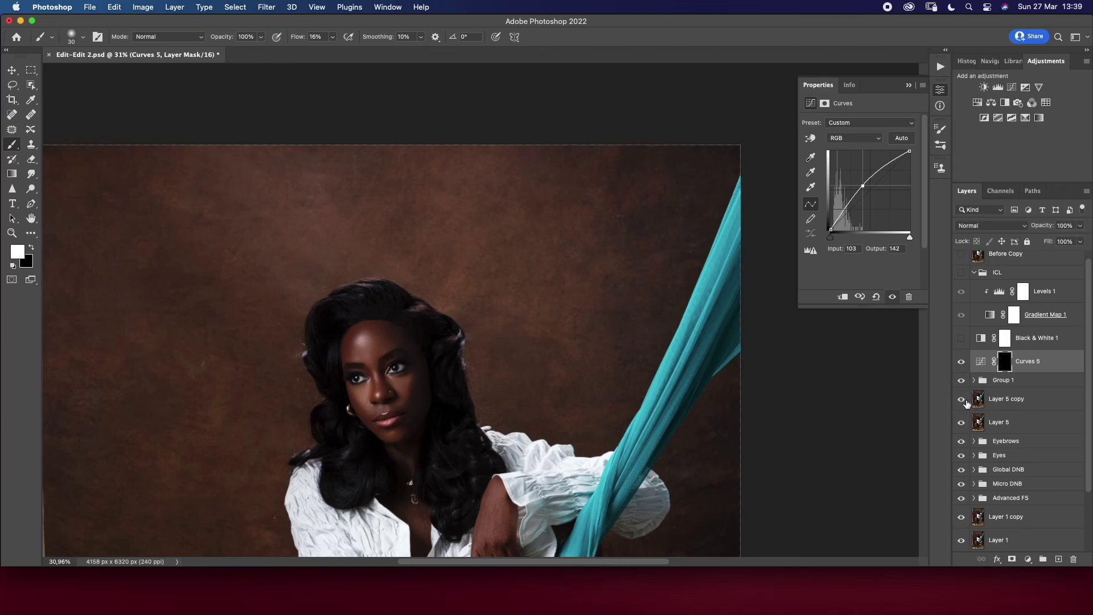
Compare the whole image with and without Curves 5 and lower its opacity to about 70%
{"action": "key", "text": "z"}
{"action": "mouse_move", "coordinate": [207, 322]}
{"action": "left_mouse_down"}
{"action": "mouse_move", "coordinate": [188, 325]}
{"action": "mouse_move", "coordinate": [249, 359]}
{"action": "left_mouse_up"}
{"action": "double_click", "coordinate": [962, 364]}
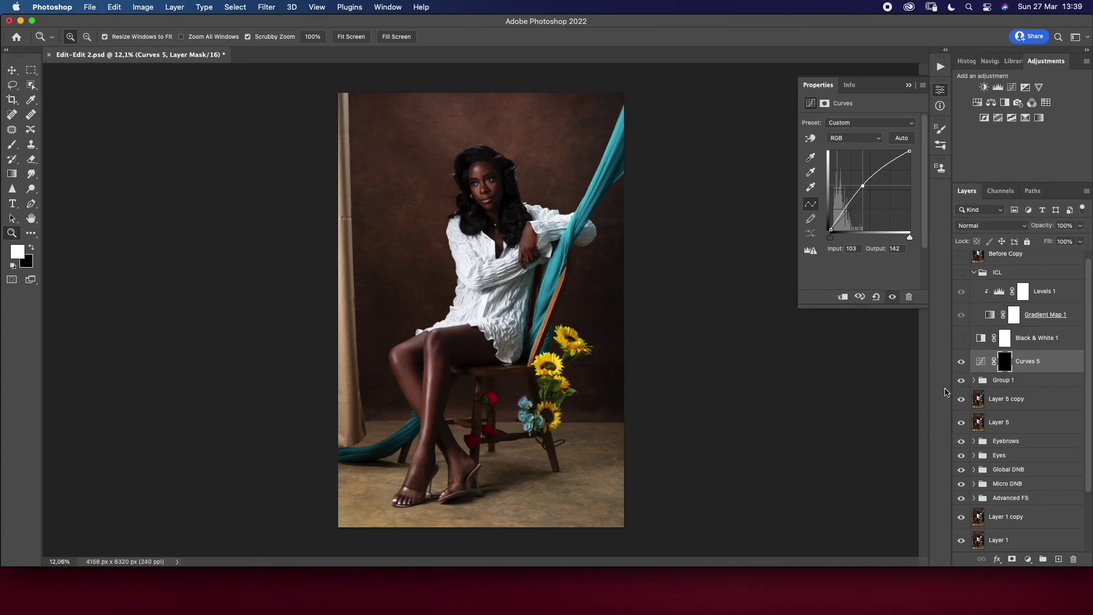
{"action": "left_click_drag", "start_coordinate": [1080, 226], "coordinate": [1065, 244]}
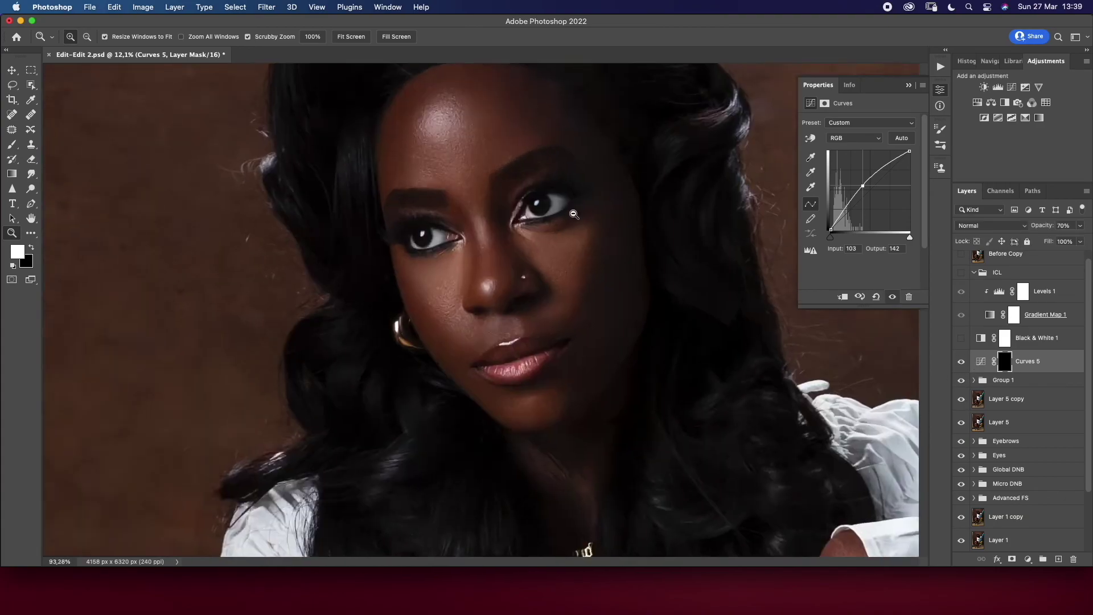
{"action": "mouse_move", "coordinate": [538, 325]}
{"action": "left_mouse_down"}
{"action": "mouse_move", "coordinate": [528, 234]}
{"action": "mouse_move", "coordinate": [459, 213]}
{"action": "left_mouse_up"}
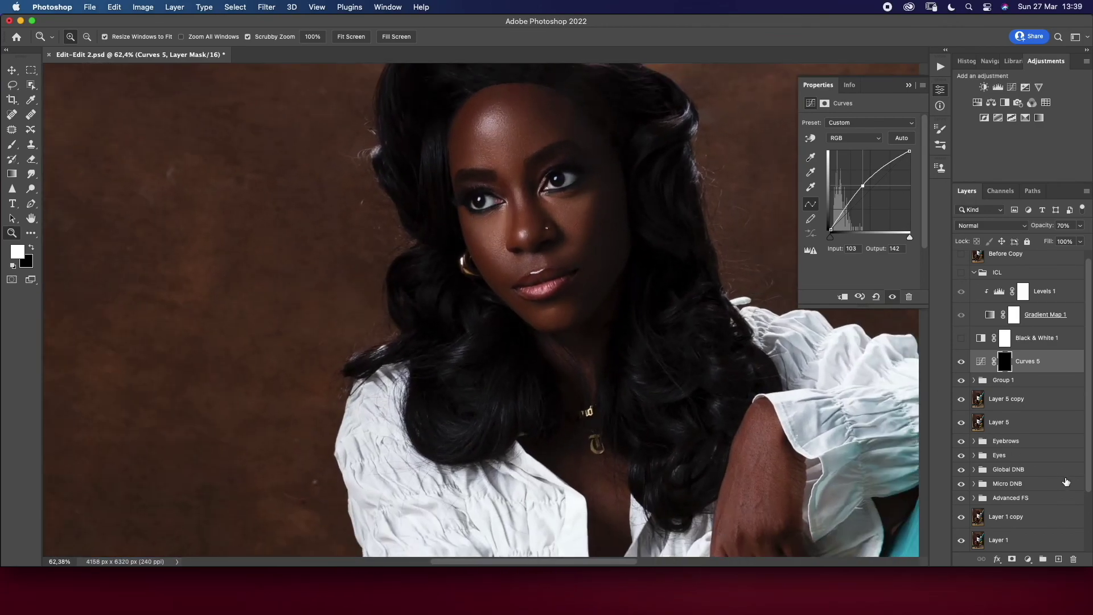
Add a new Layer 8 and spot-heal marks on the lower-left backdrop
{"action": "left_click", "coordinate": [1059, 559]}
{"action": "left_click", "coordinate": [12, 114]}
{"action": "mouse_move", "coordinate": [313, 481]}
{"action": "left_mouse_down"}
{"action": "mouse_move", "coordinate": [312, 493]}
{"action": "mouse_move", "coordinate": [286, 494]}
{"action": "left_mouse_up"}
Heal a backdrop spot and the first stray hairs beside the hair edge with a smaller brush
{"action": "left_click", "coordinate": [304, 504]}
{"action": "key", "text": "bracketleft"}
{"action": "mouse_move", "coordinate": [339, 335]}
{"action": "left_mouse_down"}
{"action": "mouse_move", "coordinate": [327, 373]}
{"action": "mouse_move", "coordinate": [335, 348]}
{"action": "left_mouse_up"}
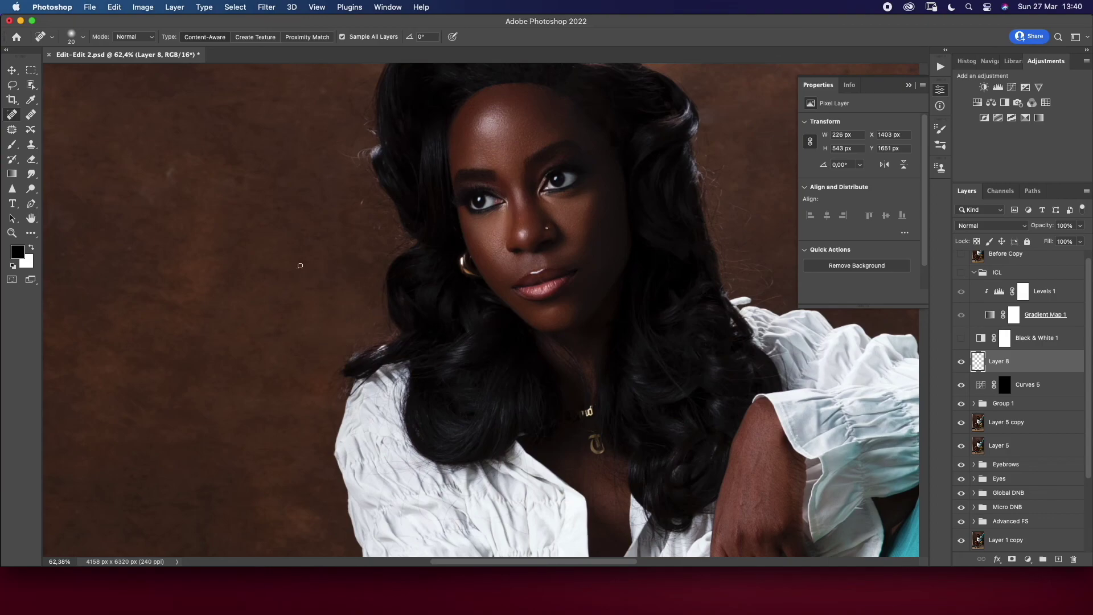
{"action": "left_click_drag", "start_coordinate": [318, 238], "coordinate": [278, 207]}
{"action": "key", "text": "bracketleft"}
{"action": "mouse_move", "coordinate": [376, 217]}
{"action": "left_mouse_down"}
{"action": "mouse_move", "coordinate": [373, 228]}
{"action": "mouse_move", "coordinate": [369, 206]}
{"action": "mouse_move", "coordinate": [389, 233]}
{"action": "left_mouse_up"}
Remove flyaway hairs along the hair edge and across the top of the head
{"action": "left_click_drag", "start_coordinate": [374, 293], "coordinate": [364, 335]}
{"action": "mouse_move", "coordinate": [350, 157]}
{"action": "left_mouse_down"}
{"action": "mouse_move", "coordinate": [340, 127]}
{"action": "mouse_move", "coordinate": [353, 164]}
{"action": "left_mouse_up"}
{"action": "mouse_move", "coordinate": [364, 117]}
{"action": "left_mouse_down"}
{"action": "mouse_move", "coordinate": [357, 133]}
{"action": "mouse_move", "coordinate": [365, 80]}
{"action": "mouse_move", "coordinate": [348, 110]}
{"action": "mouse_move", "coordinate": [375, 103]}
{"action": "left_mouse_up"}
{"action": "mouse_move", "coordinate": [353, 149]}
{"action": "left_mouse_down"}
{"action": "mouse_move", "coordinate": [355, 165]}
{"action": "mouse_move", "coordinate": [373, 155]}
{"action": "mouse_move", "coordinate": [368, 116]}
{"action": "left_mouse_up"}
{"action": "key", "text": "bracketright"}
{"action": "left_click_drag", "start_coordinate": [382, 205], "coordinate": [377, 199]}
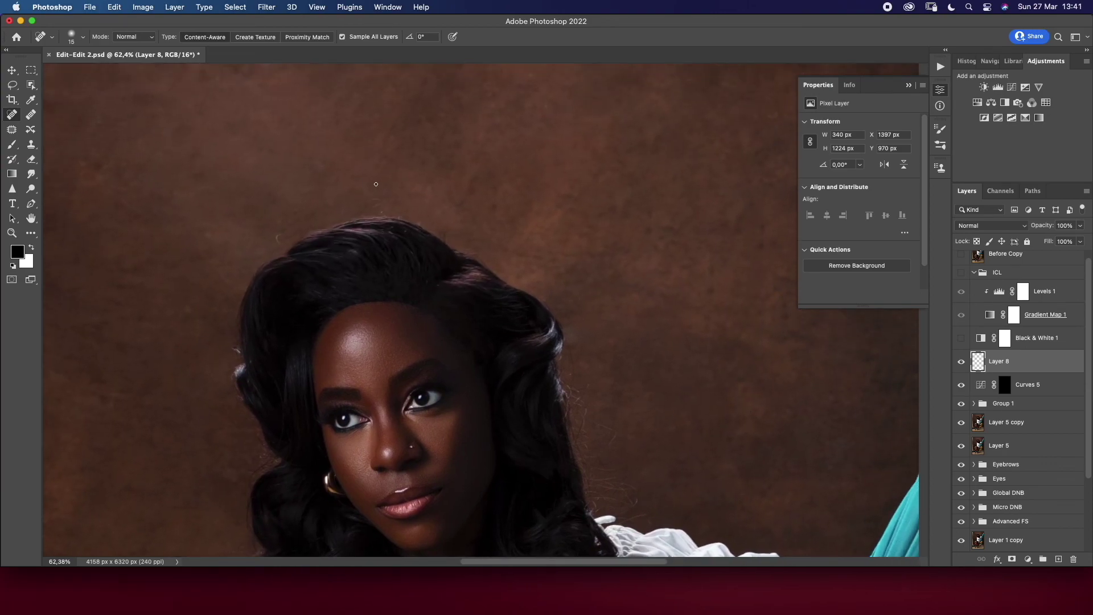
{"action": "mouse_move", "coordinate": [377, 178]}
{"action": "left_mouse_down"}
{"action": "mouse_move", "coordinate": [364, 209]}
{"action": "mouse_move", "coordinate": [392, 206]}
{"action": "mouse_move", "coordinate": [374, 200]}
{"action": "left_mouse_up"}
{"action": "left_click_drag", "start_coordinate": [444, 231], "coordinate": [442, 231]}
Heal stray hairs near the shoulder and right hair edge, plus a mark above the head
{"action": "scroll", "coordinate": [493, 310], "scroll_direction": "down", "scroll_amount": 5}
{"action": "scroll", "coordinate": [492, 310], "scroll_direction": "right", "scroll_amount": 5}
{"action": "mouse_move", "coordinate": [491, 343]}
{"action": "left_mouse_down"}
{"action": "mouse_move", "coordinate": [501, 328]}
{"action": "mouse_move", "coordinate": [471, 312]}
{"action": "mouse_move", "coordinate": [454, 225]}
{"action": "left_mouse_up"}
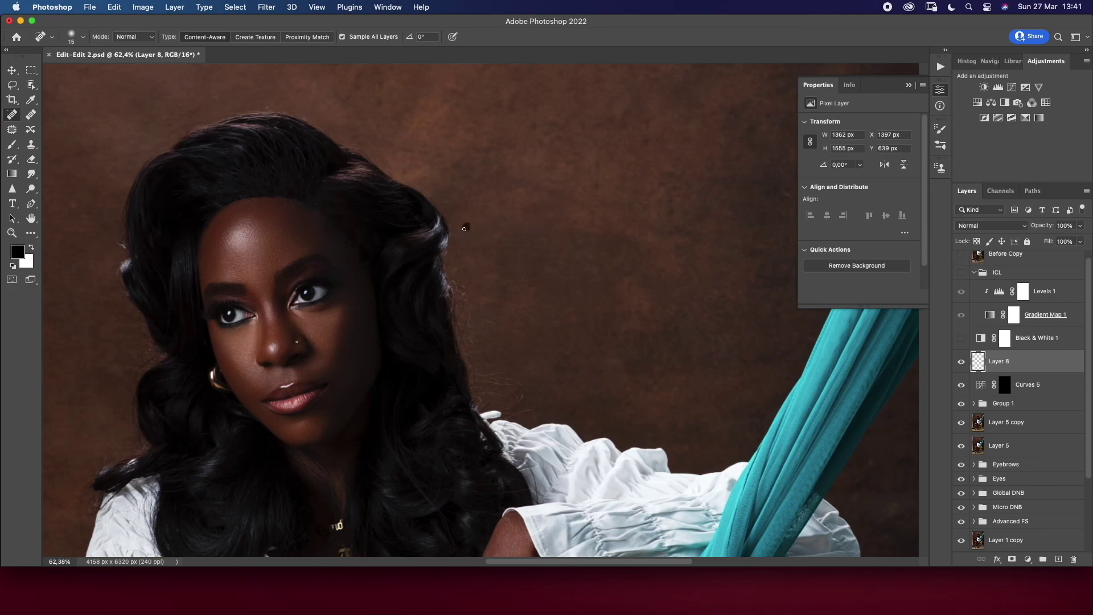
{"action": "mouse_move", "coordinate": [426, 184]}
{"action": "left_mouse_down"}
{"action": "mouse_move", "coordinate": [438, 197]}
{"action": "mouse_move", "coordinate": [416, 183]}
{"action": "left_mouse_up"}
{"action": "left_click_drag", "start_coordinate": [319, 88], "coordinate": [312, 106]}
{"action": "left_click_drag", "start_coordinate": [523, 388], "coordinate": [532, 412]}
{"action": "left_click_drag", "start_coordinate": [508, 346], "coordinate": [491, 360]}
{"action": "left_click_drag", "start_coordinate": [495, 320], "coordinate": [488, 323]}
{"action": "left_click_drag", "start_coordinate": [496, 377], "coordinate": [503, 413]}
{"action": "left_click_drag", "start_coordinate": [461, 256], "coordinate": [455, 242]}
Zoom out to fit the image and heal one more stray hair beside the head
{"action": "key", "text": "z"}
{"action": "key", "text": "super+0"}
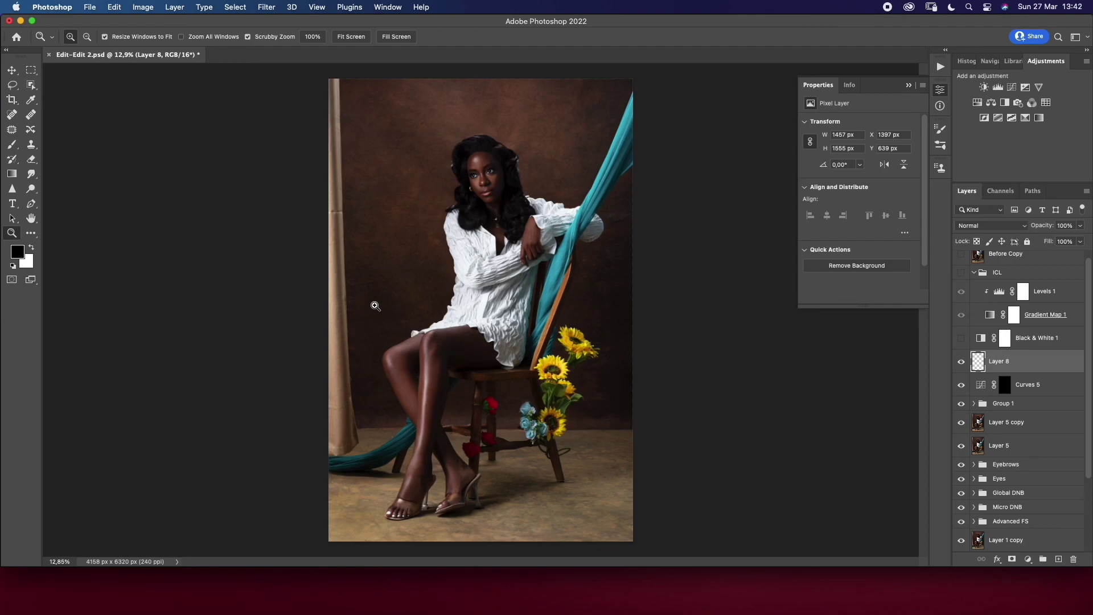
{"action": "key", "text": "j"}
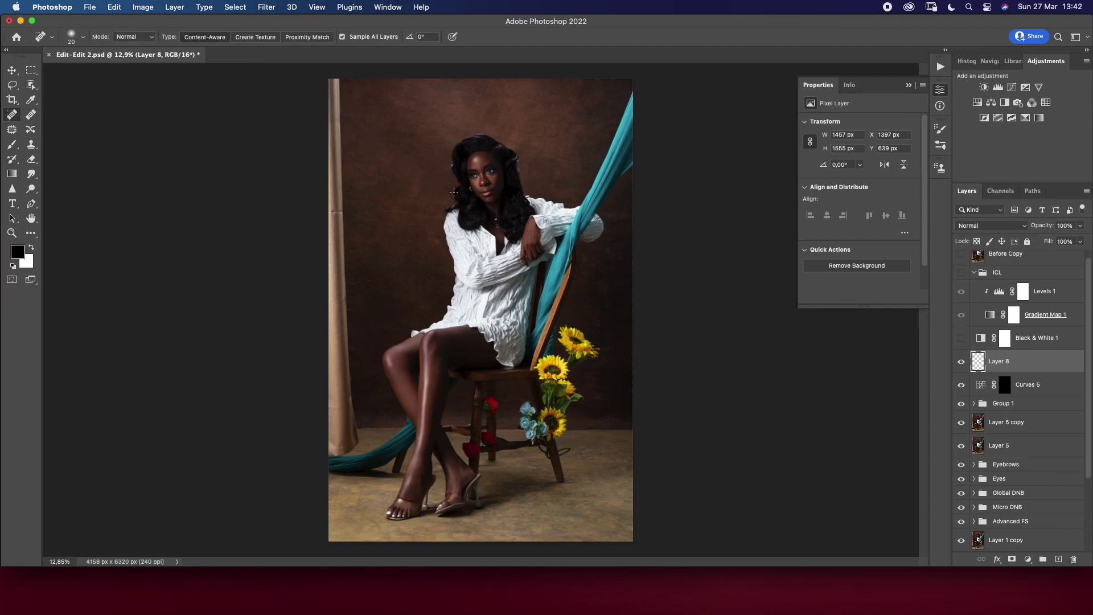
{"action": "left_click_drag", "start_coordinate": [402, 172], "coordinate": [413, 176]}
Heal a last backdrop spot and move Curves 5 and Layer 8 into Group 1
{"action": "left_click", "coordinate": [356, 186]}
{"action": "left_click", "coordinate": [975, 403]}
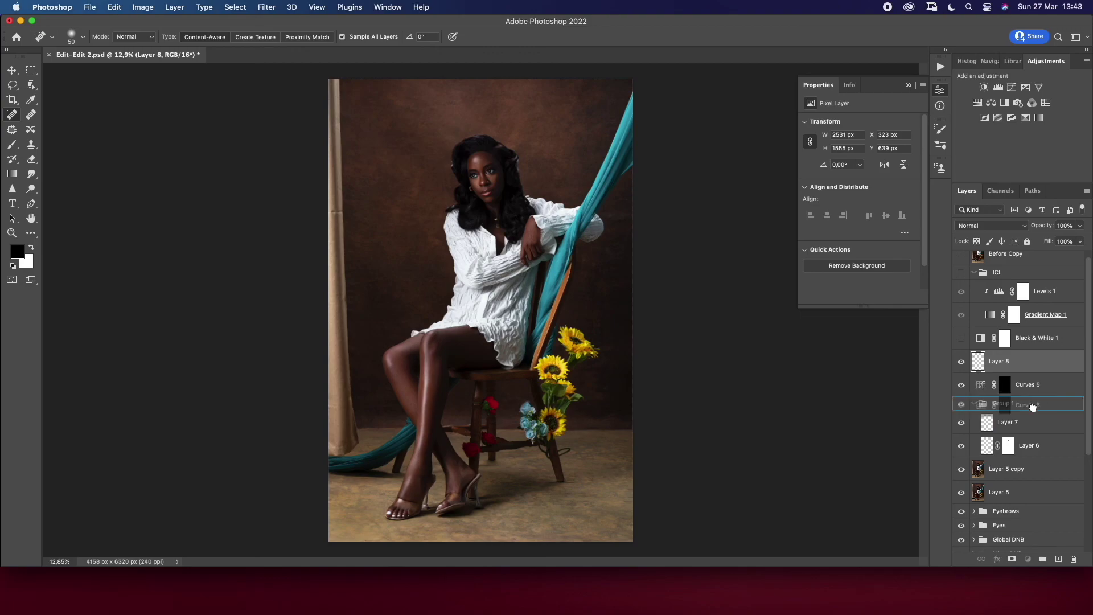
{"action": "left_click_drag", "start_coordinate": [1026, 384], "coordinate": [1002, 411]}
{"action": "left_click_drag", "start_coordinate": [1003, 361], "coordinate": [987, 367]}
{"action": "left_click", "coordinate": [974, 356]}
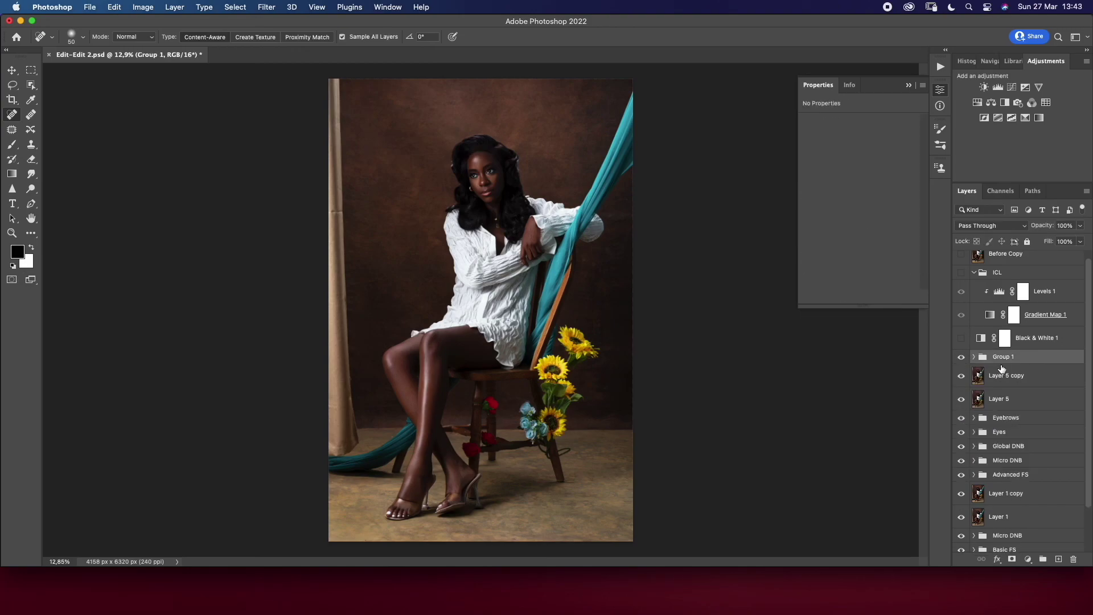
Rename the group to Hair and stamp the visible layers into a merged Layer 9
{"action": "type", "text": "Hair"}
{"action": "key", "text": "Return"}
{"action": "double_click", "coordinate": [998, 357]}
{"action": "key", "text": "Return"}
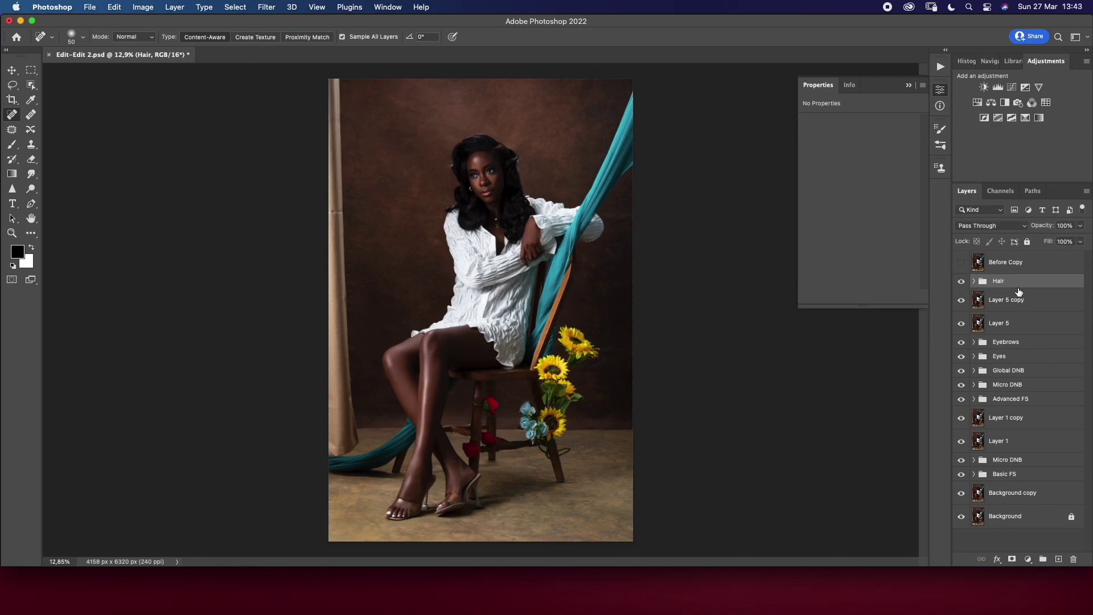
{"action": "key", "text": "ctrl+alt+shift+e"}
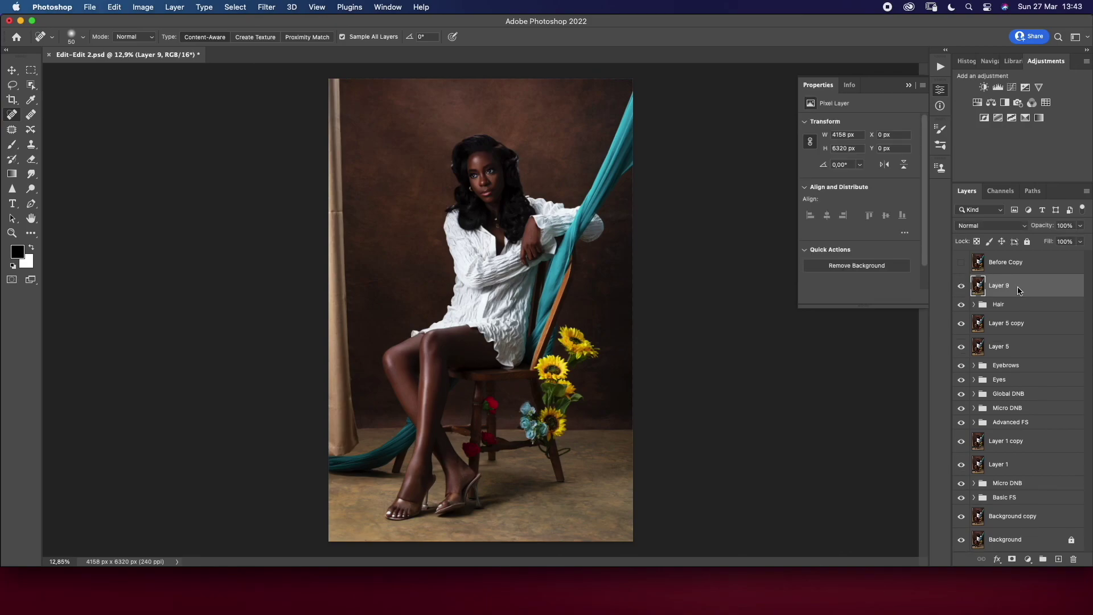
Duplicate Layer 9 and open it in Liquify, zoomed in on the forehead
{"action": "key", "text": "ctrl+j"}
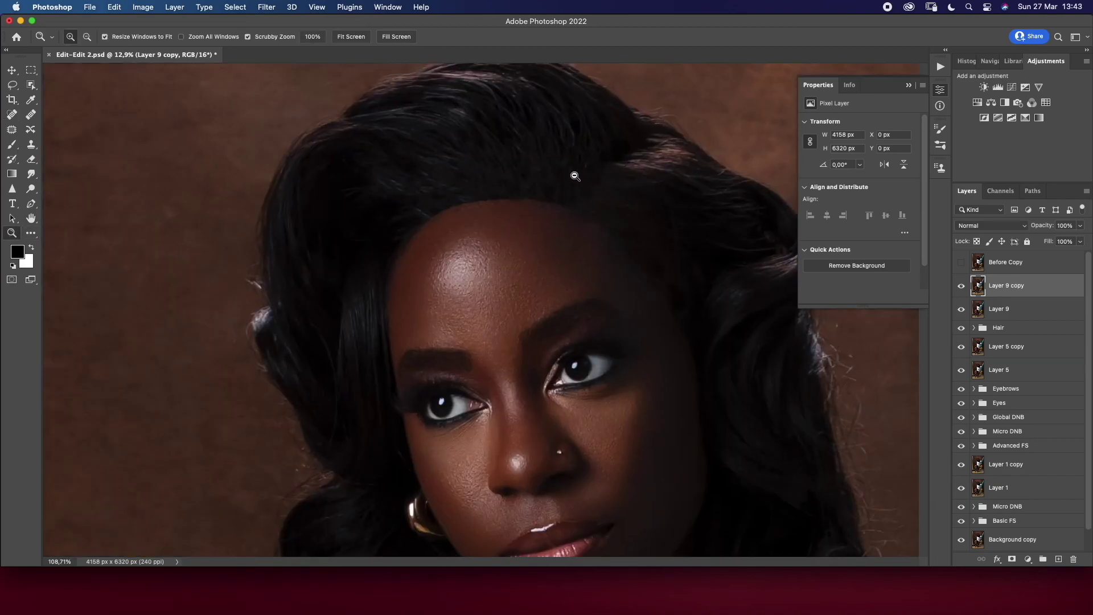
{"action": "left_click", "coordinate": [266, 7]}
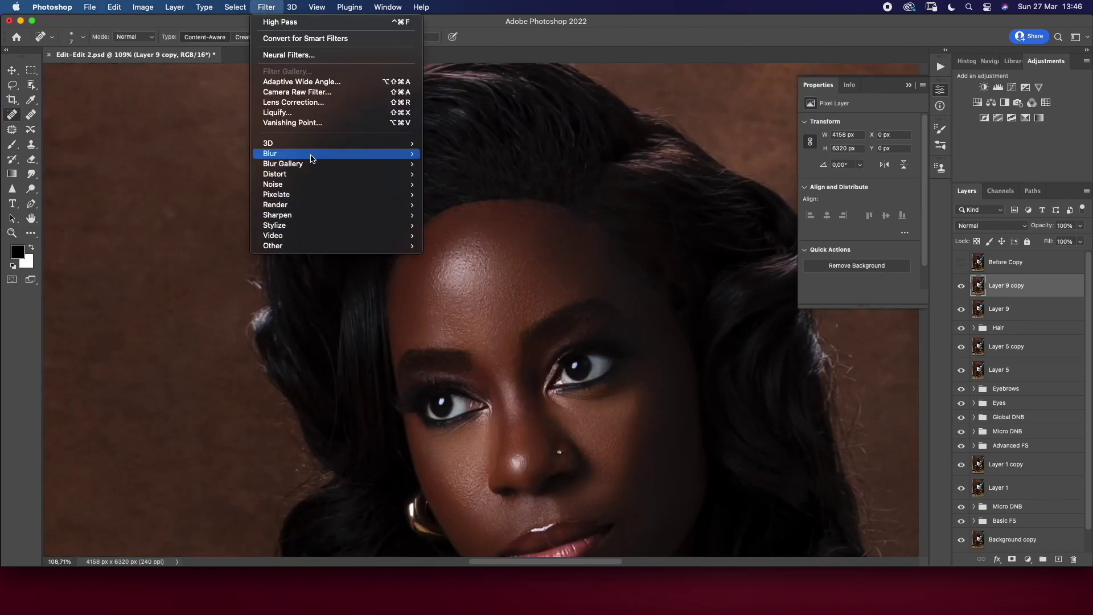
{"action": "left_click", "coordinate": [296, 113]}
{"action": "key", "text": "z"}
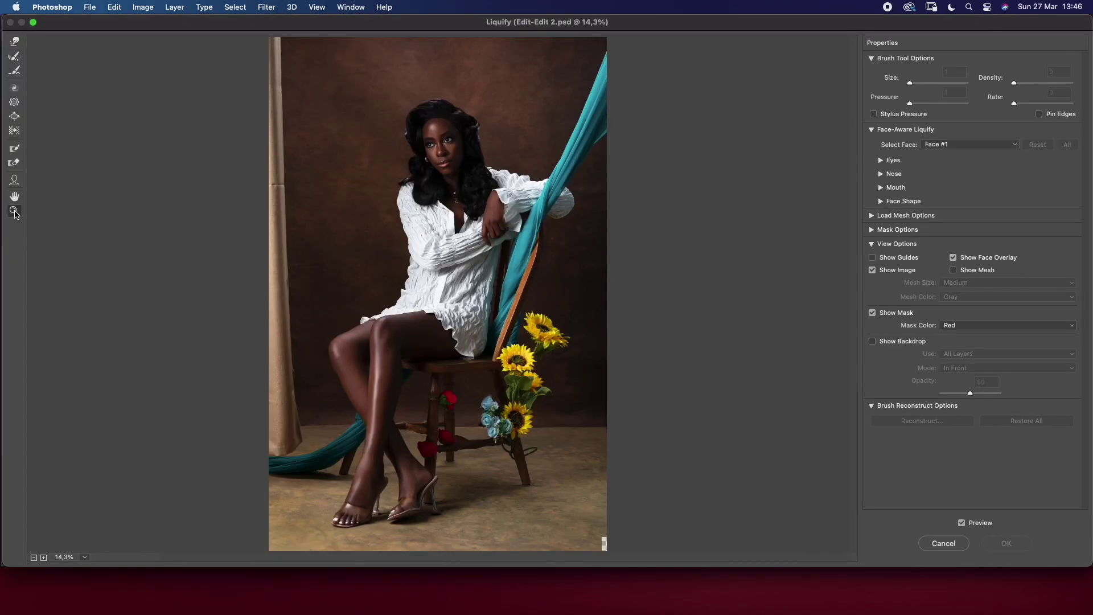
{"action": "left_click", "coordinate": [488, 144]}
{"action": "left_click", "coordinate": [441, 191]}
{"action": "left_click", "coordinate": [438, 323]}
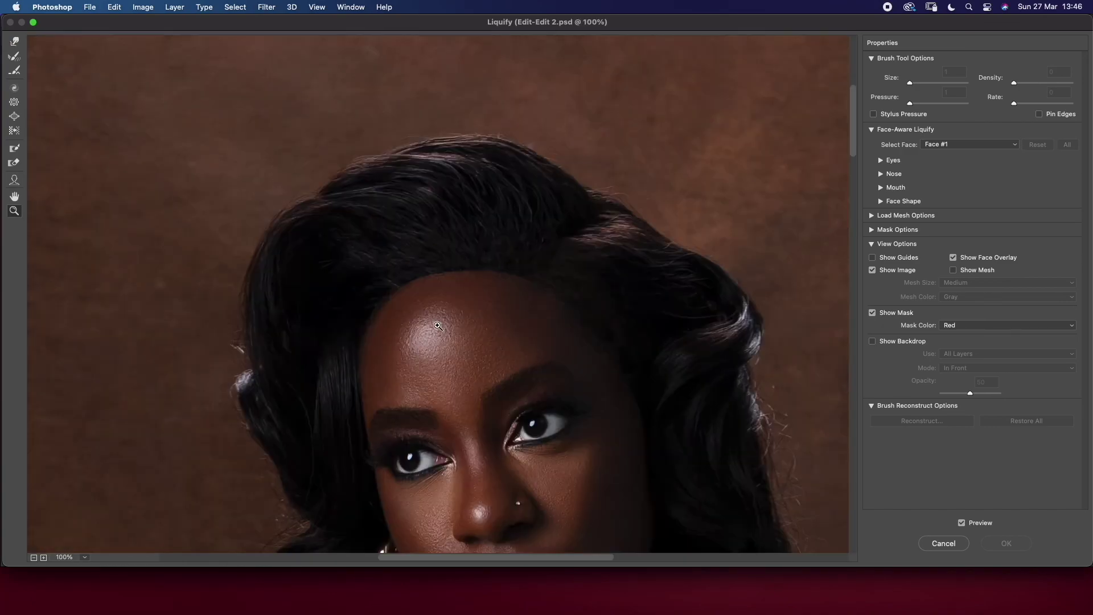
Nudge the hairline with a small Forward Warp brush and apply the Liquify
{"action": "left_click", "coordinate": [14, 41]}
{"action": "key", "text": "bracketleft"}
{"action": "key", "text": "bracketleft"}
{"action": "left_click_drag", "start_coordinate": [409, 274], "coordinate": [421, 271]}
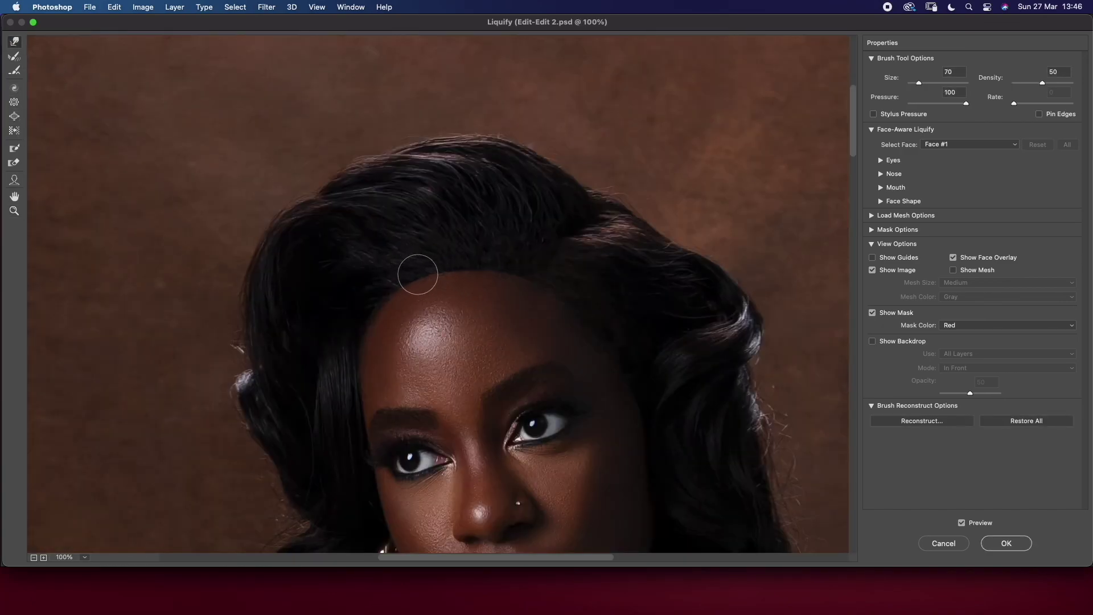
{"action": "key", "text": "bracketright"}
{"action": "key", "text": "bracketleft"}
{"action": "key", "text": "bracketleft"}
{"action": "key", "text": "bracketleft"}
{"action": "key", "text": "bracketleft"}
{"action": "left_click", "coordinate": [1006, 543]}
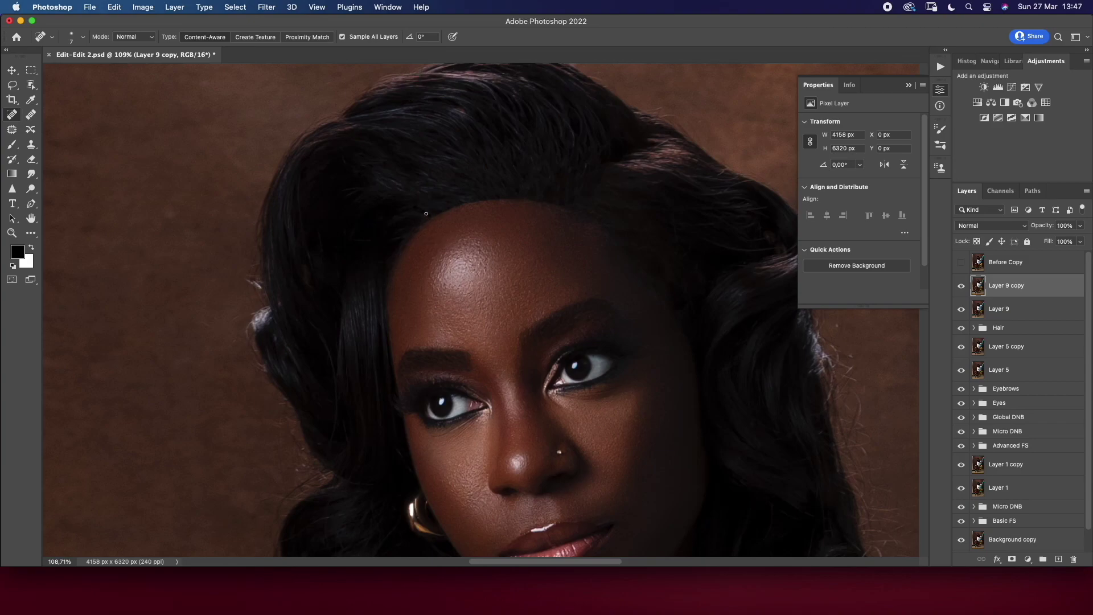
{"action": "left_click", "coordinate": [268, 7]}
{"action": "mouse_move", "coordinate": [273, 245]}
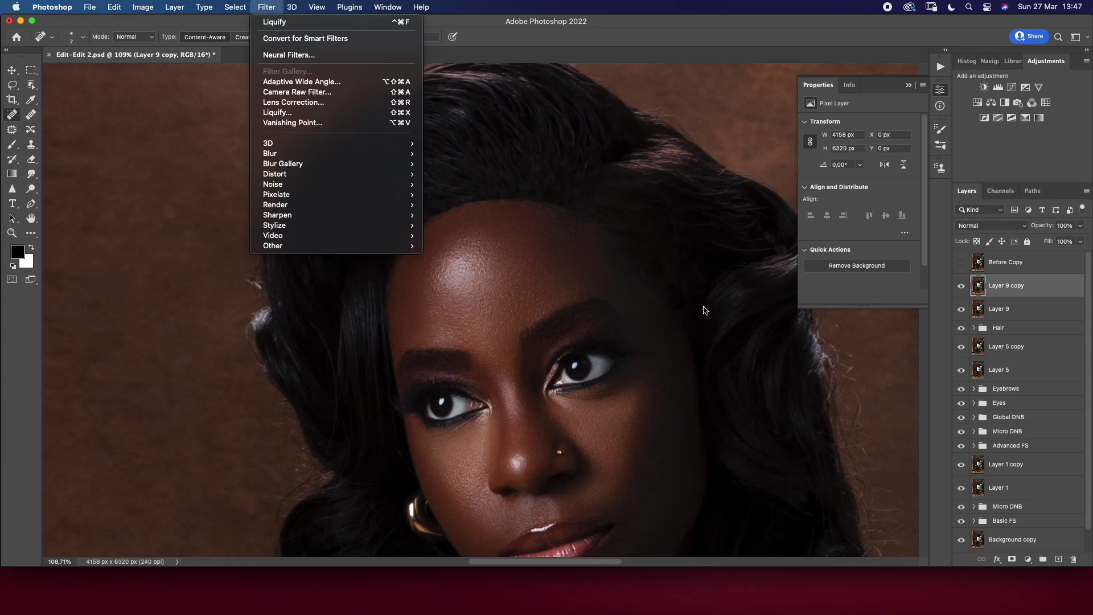
Apply a small-radius High Pass filter to Layer 9 copy
{"action": "left_click", "coordinate": [268, 7]}
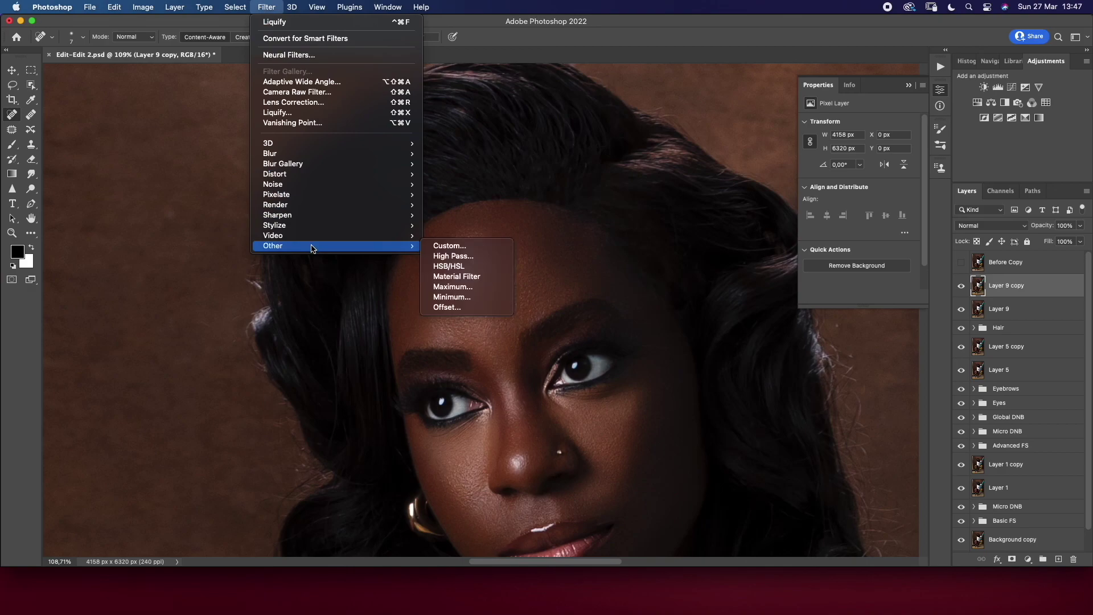
{"action": "left_click", "coordinate": [447, 307]}
{"action": "left_click", "coordinate": [603, 207]}
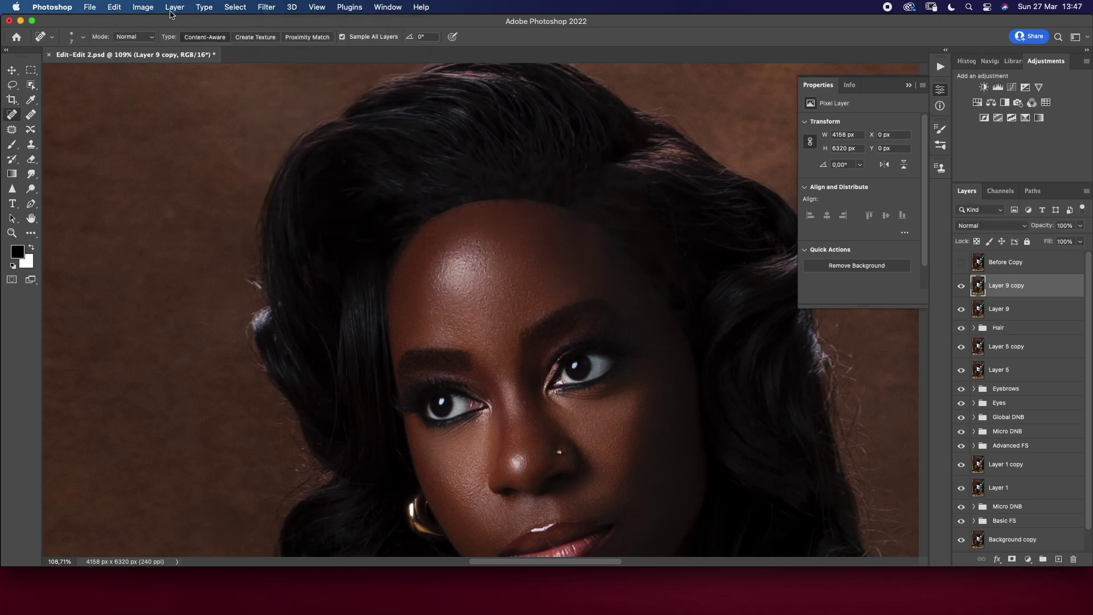
{"action": "left_click", "coordinate": [267, 6]}
{"action": "left_click", "coordinate": [464, 256]}
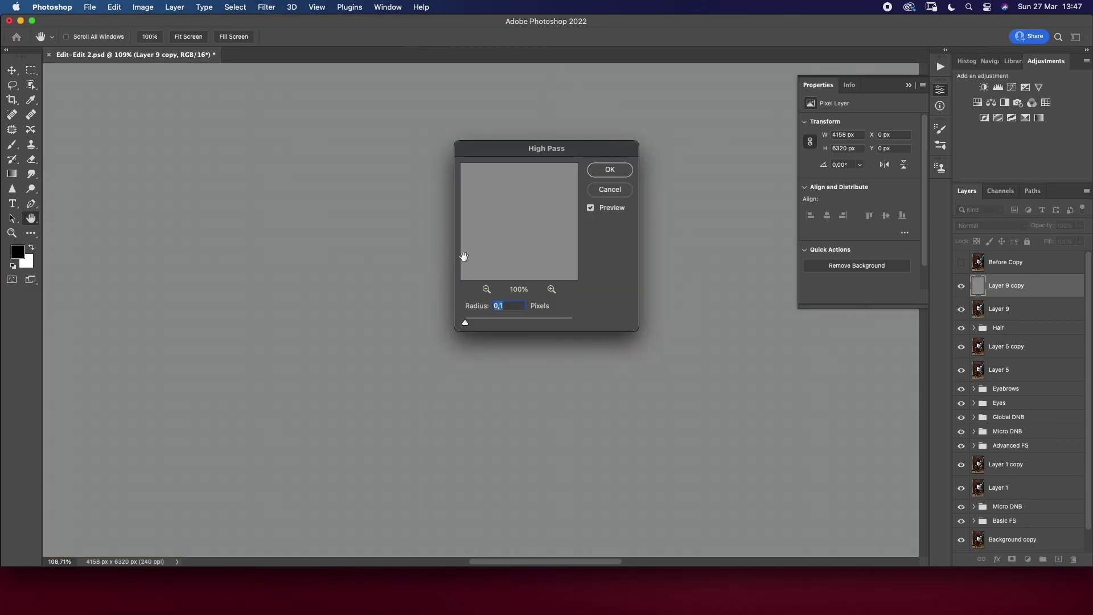
{"action": "left_click", "coordinate": [609, 170]}
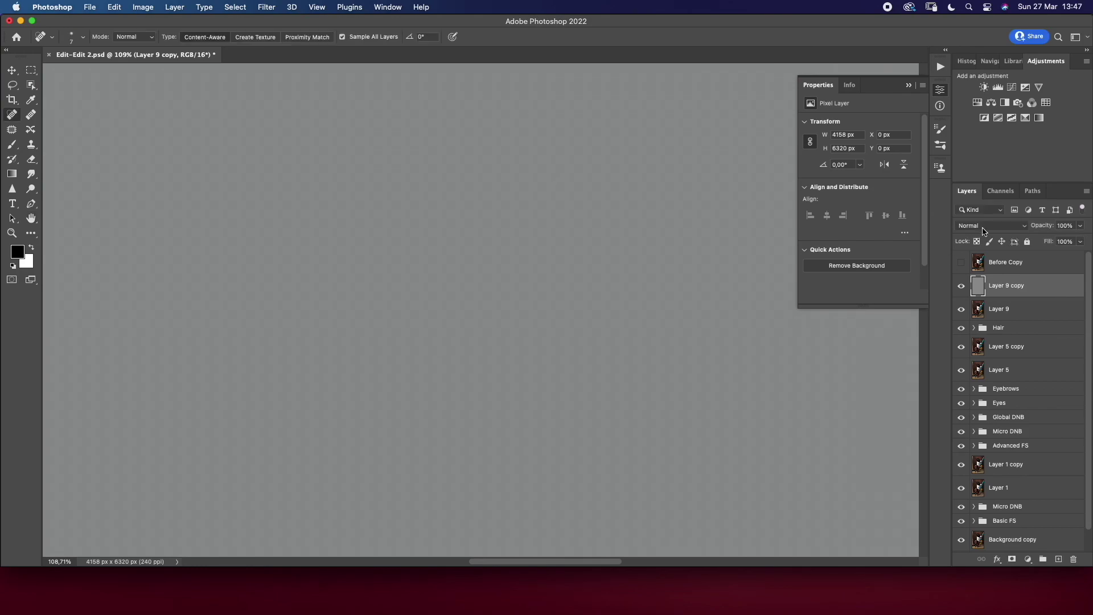
Blend Layer 9 copy in Vivid Light mode and add a Levels adjustment layer
{"action": "left_click", "coordinate": [1002, 226]}
{"action": "left_click", "coordinate": [985, 409]}
{"action": "left_click", "coordinate": [1028, 559]}
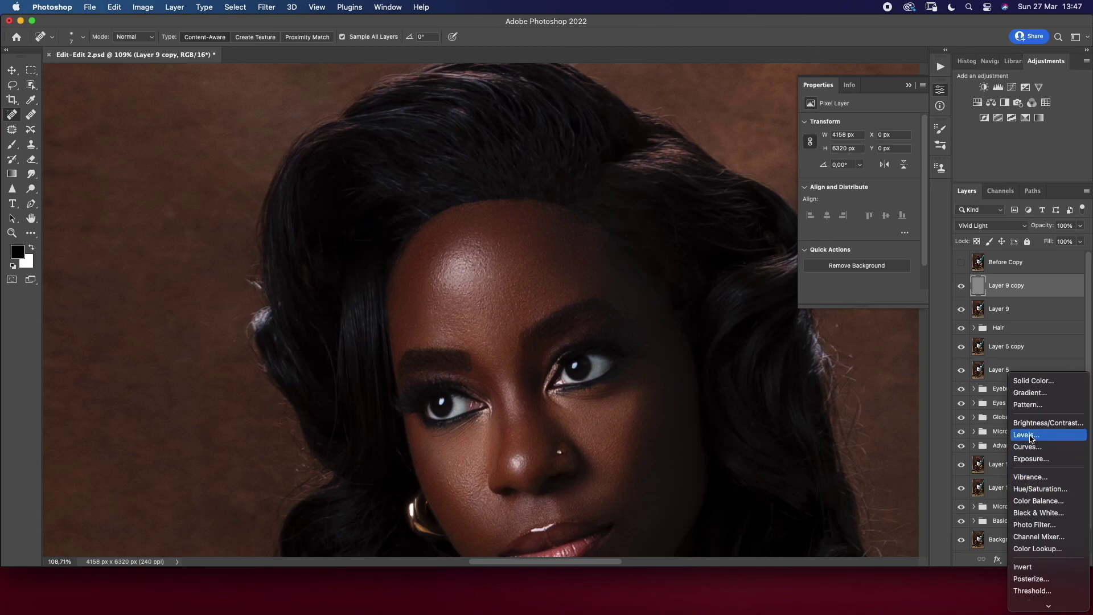
{"action": "left_click", "coordinate": [1031, 431]}
Set Levels 1 inputs to 2 and 250, then stamp visible layers into Layer 10
{"action": "key", "text": "z"}
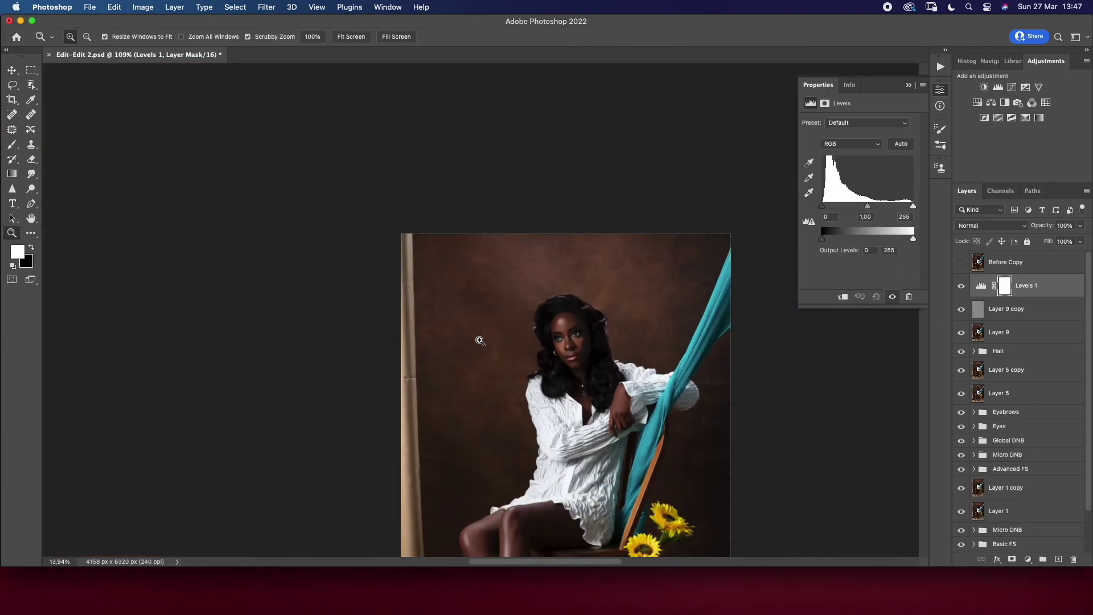
{"action": "left_click_drag", "start_coordinate": [525, 328], "coordinate": [476, 339]}
{"action": "type", "text": "1"}
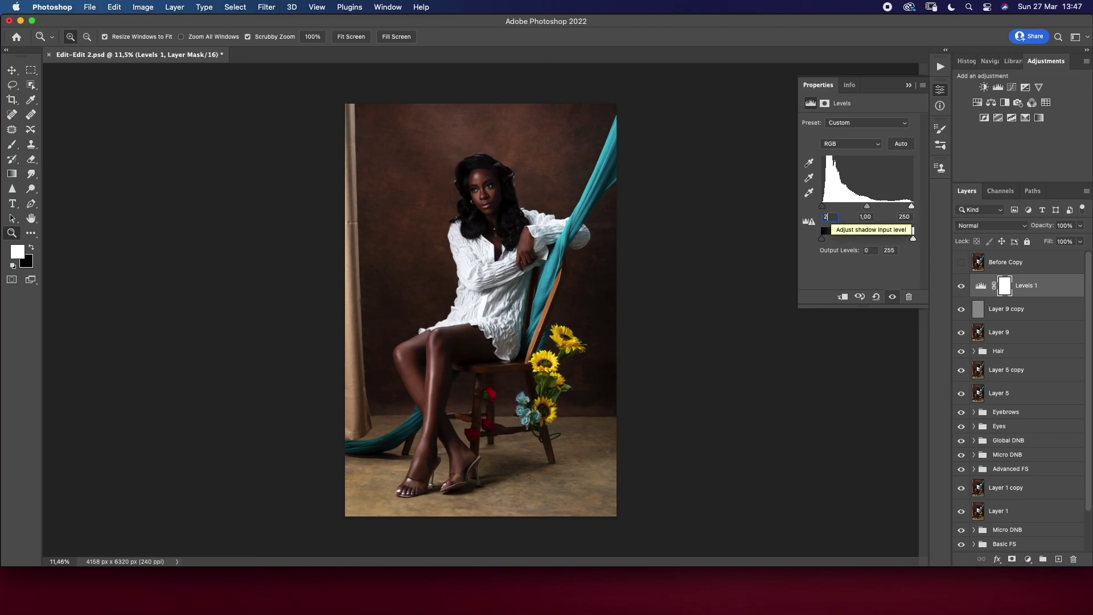
{"action": "left_click", "coordinate": [1030, 268]}
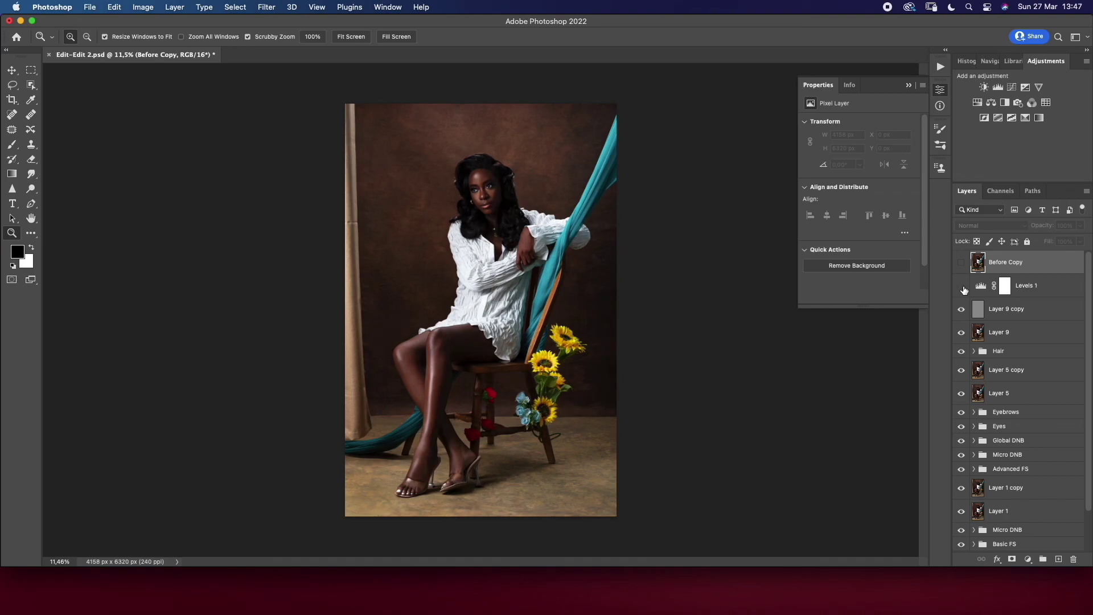
{"action": "left_click", "coordinate": [1045, 294]}
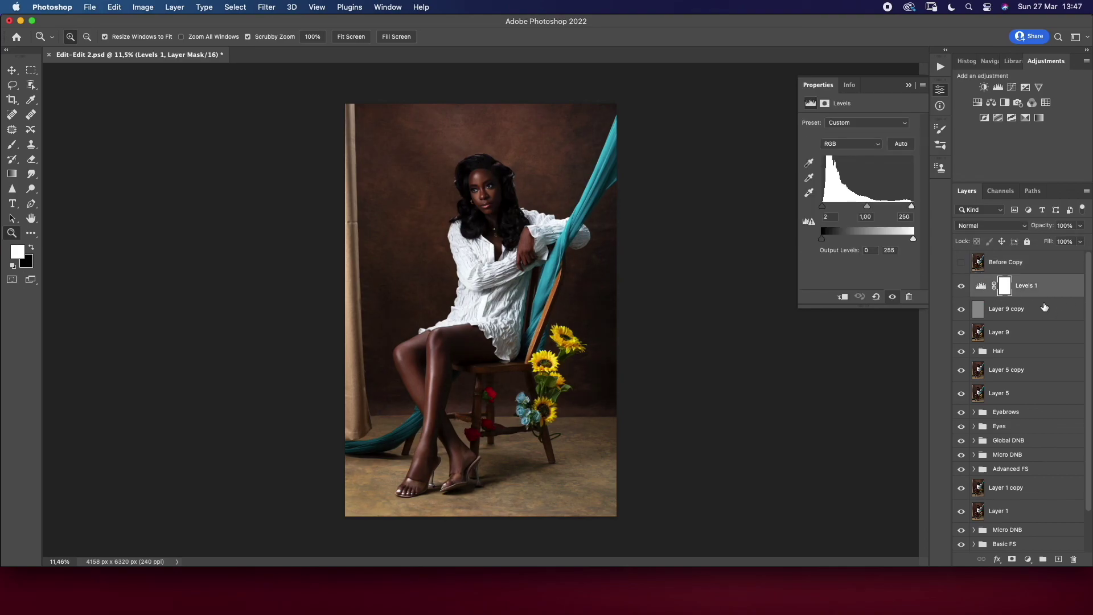
{"action": "key", "text": "super+alt+shift+e"}
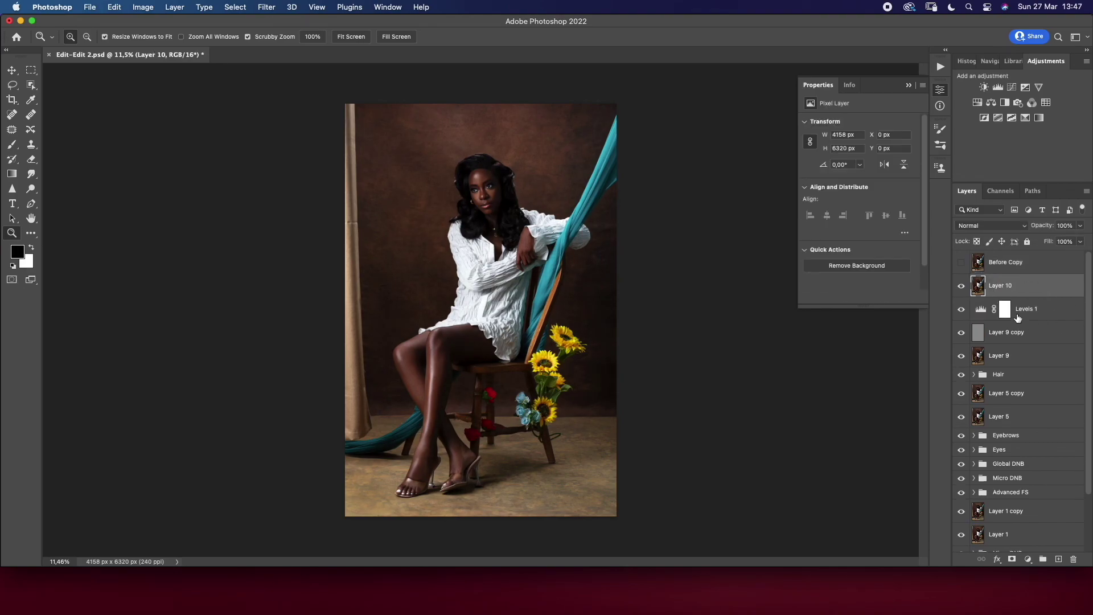
Select the edit layers from Levels 1 down to Basic FS and group them
{"action": "left_click", "coordinate": [1055, 314]}
{"action": "left_click", "coordinate": [1045, 330], "text": "shift"}
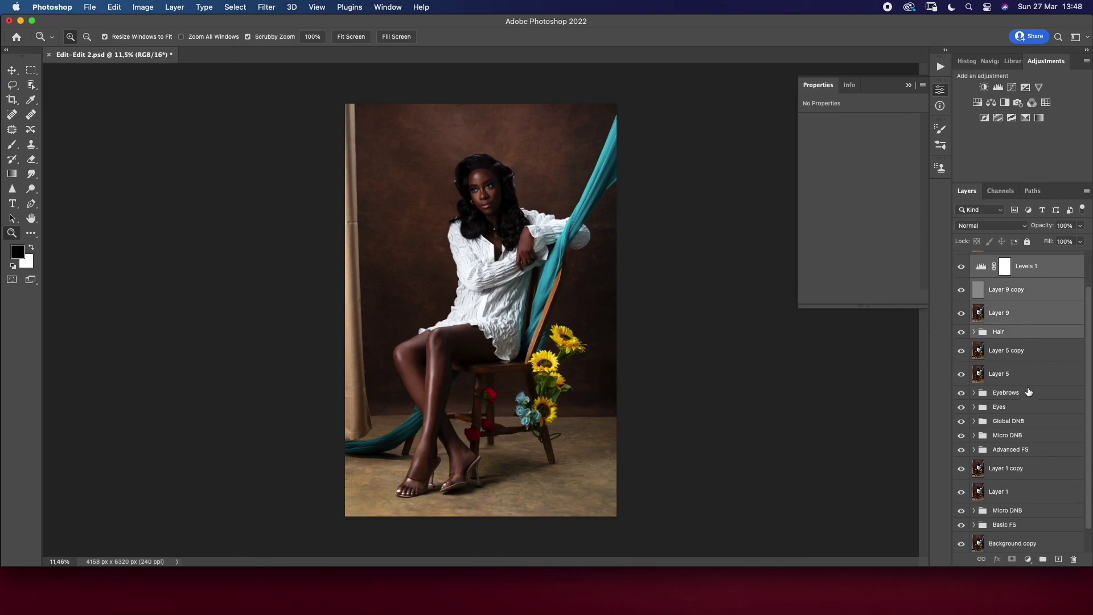
{"action": "scroll", "coordinate": [1025, 353], "scroll_direction": "down", "scroll_amount": 3}
{"action": "left_click", "coordinate": [1020, 370], "text": "shift"}
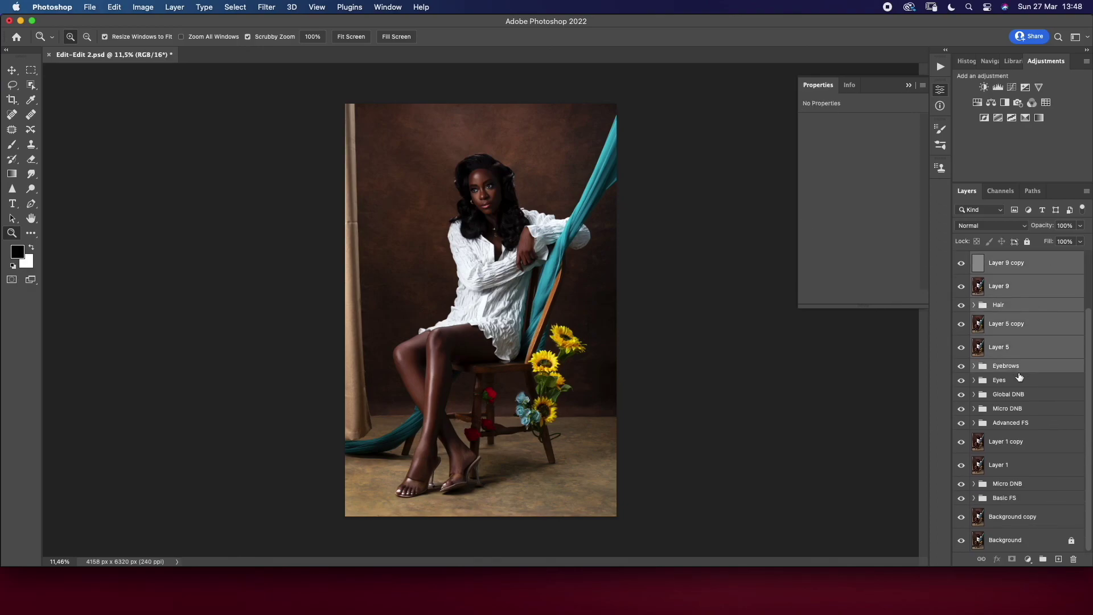
{"action": "left_click", "coordinate": [1011, 443], "text": "shift"}
{"action": "left_click", "coordinate": [1008, 485], "text": "shift"}
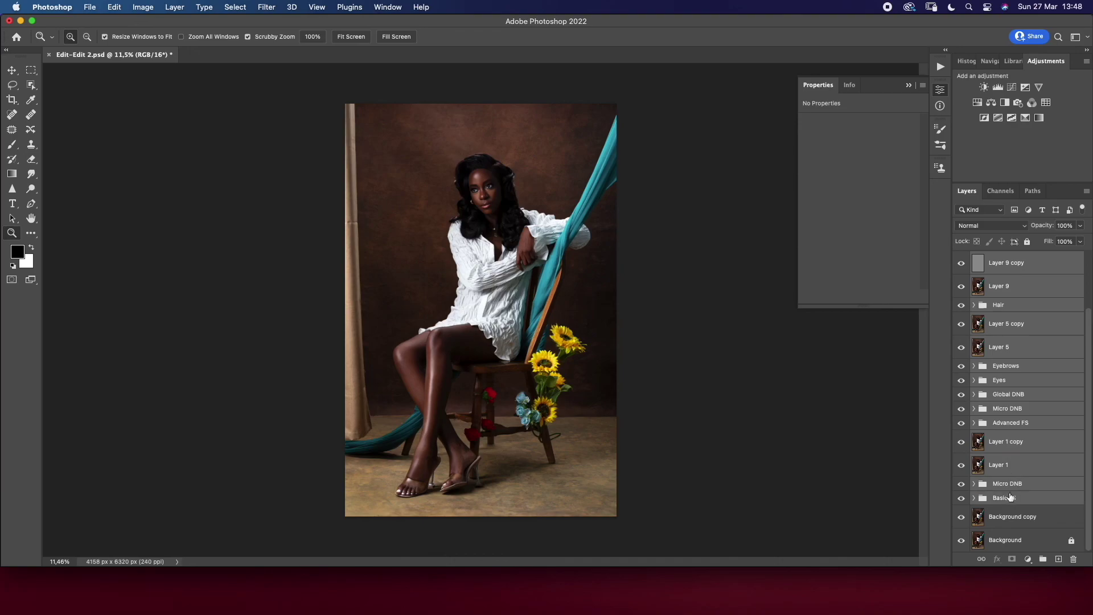
{"action": "key", "text": "super+g"}
Name the new group Edit and move Layer 10 into it
{"action": "double_click", "coordinate": [1003, 304]}
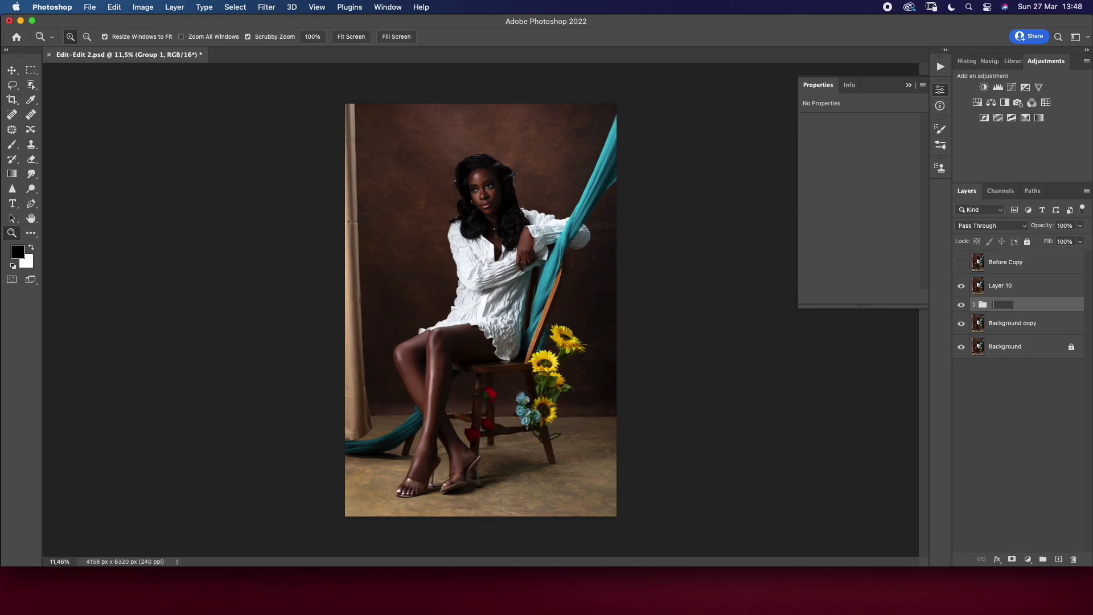
{"action": "type", "text": "it"}
{"action": "key", "text": "Return"}
{"action": "left_click_drag", "start_coordinate": [1028, 293], "coordinate": [1027, 307]}
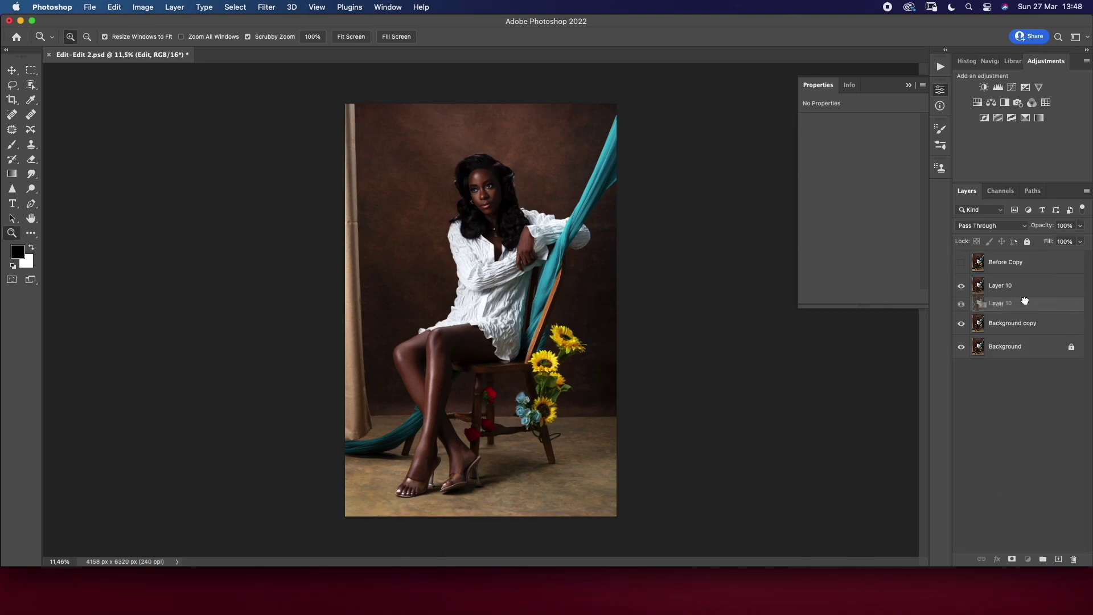
Toggle the Before Copy layer to compare the retouch with the original
{"action": "left_click", "coordinate": [1005, 263]}
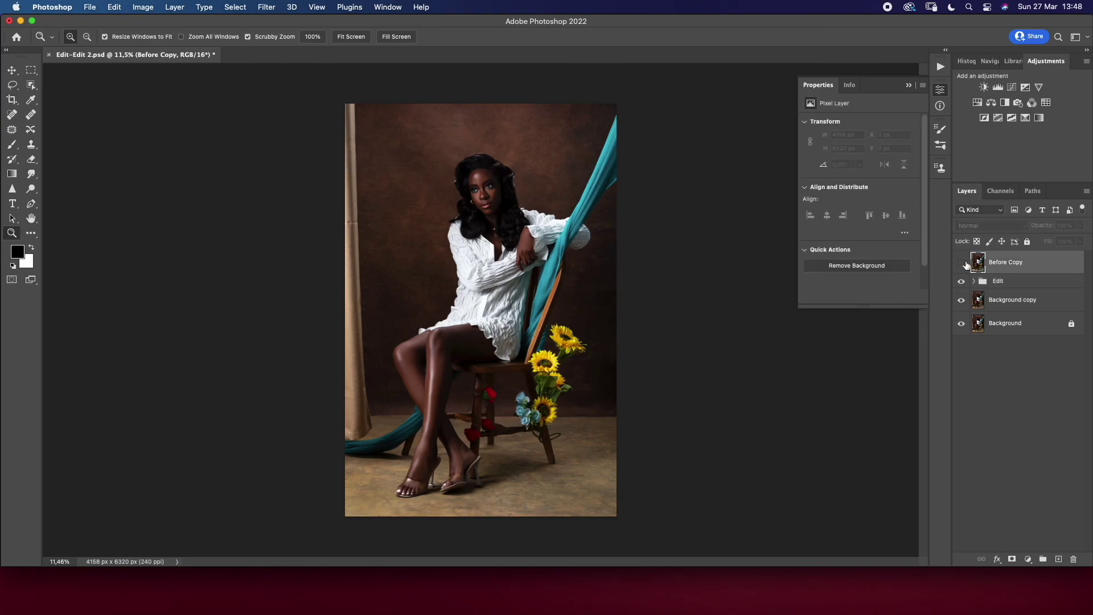
{"action": "left_click", "coordinate": [963, 263]}
{"action": "left_click", "coordinate": [962, 263]}
{"action": "left_click", "coordinate": [962, 263]}
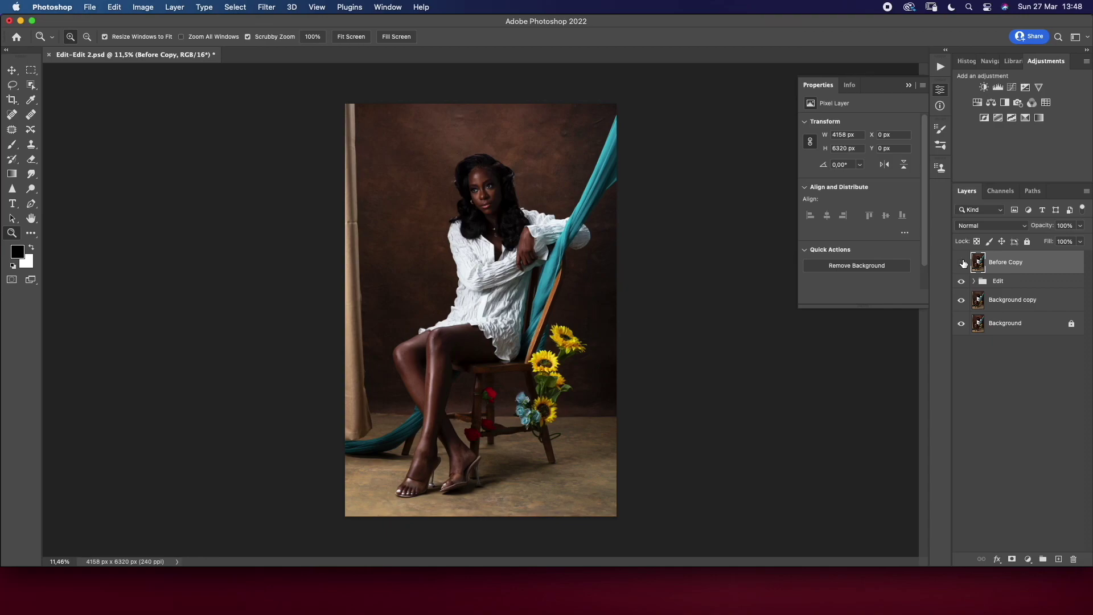
{"action": "left_click", "coordinate": [963, 263]}
{"action": "left_click_drag", "start_coordinate": [497, 167], "coordinate": [541, 182]}
{"action": "left_click", "coordinate": [963, 263]}
{"action": "left_click", "coordinate": [962, 266]}
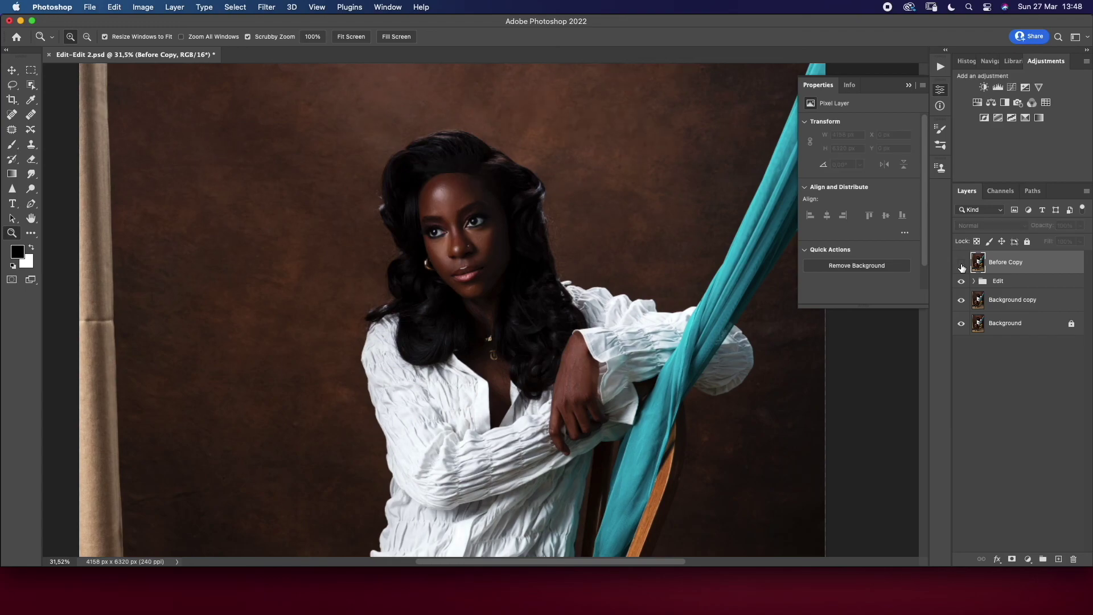
{"action": "left_click", "coordinate": [962, 264]}
{"action": "left_click", "coordinate": [962, 266]}
{"action": "scroll", "coordinate": [463, 320], "scroll_direction": "down", "scroll_amount": 5}
{"action": "key", "text": "super+0"}
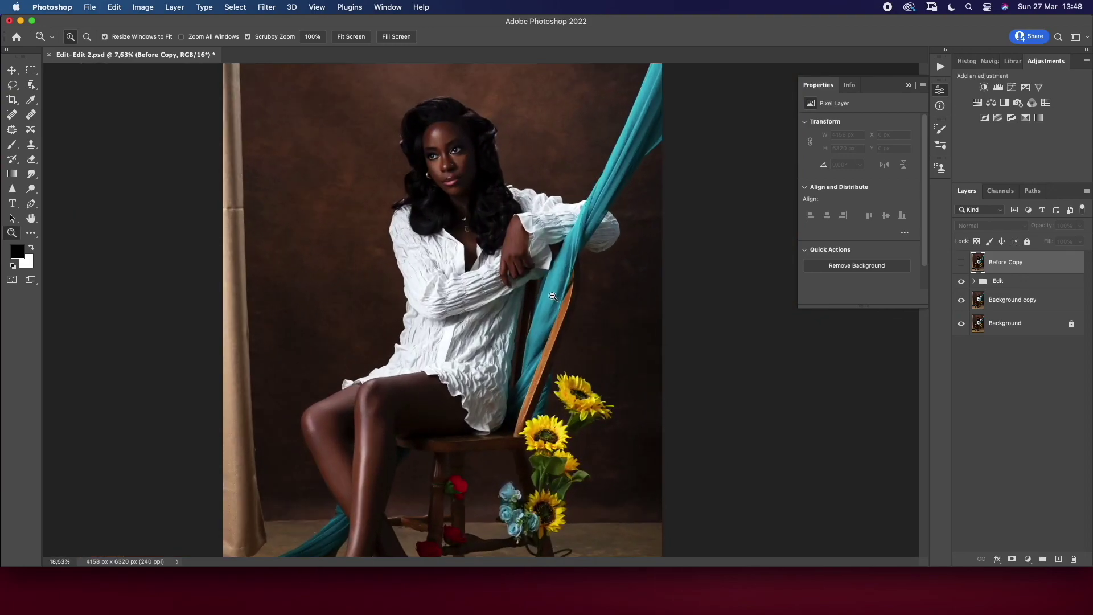
{"action": "left_click_drag", "start_coordinate": [553, 297], "coordinate": [536, 302]}
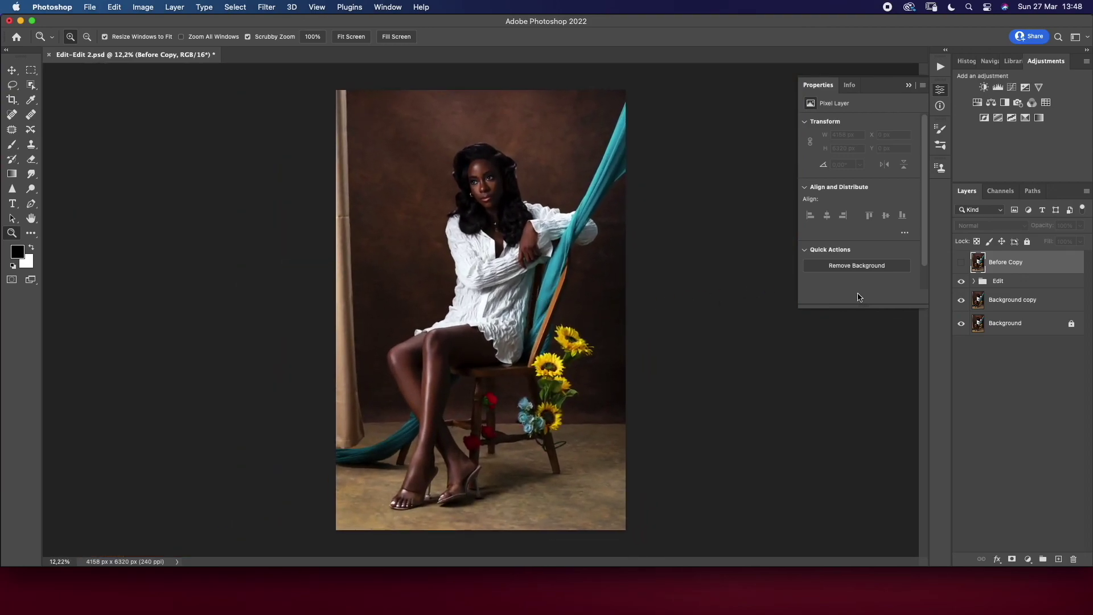
{"action": "left_click", "coordinate": [962, 264]}
{"action": "left_click", "coordinate": [962, 263]}
{"action": "left_click", "coordinate": [962, 263]}
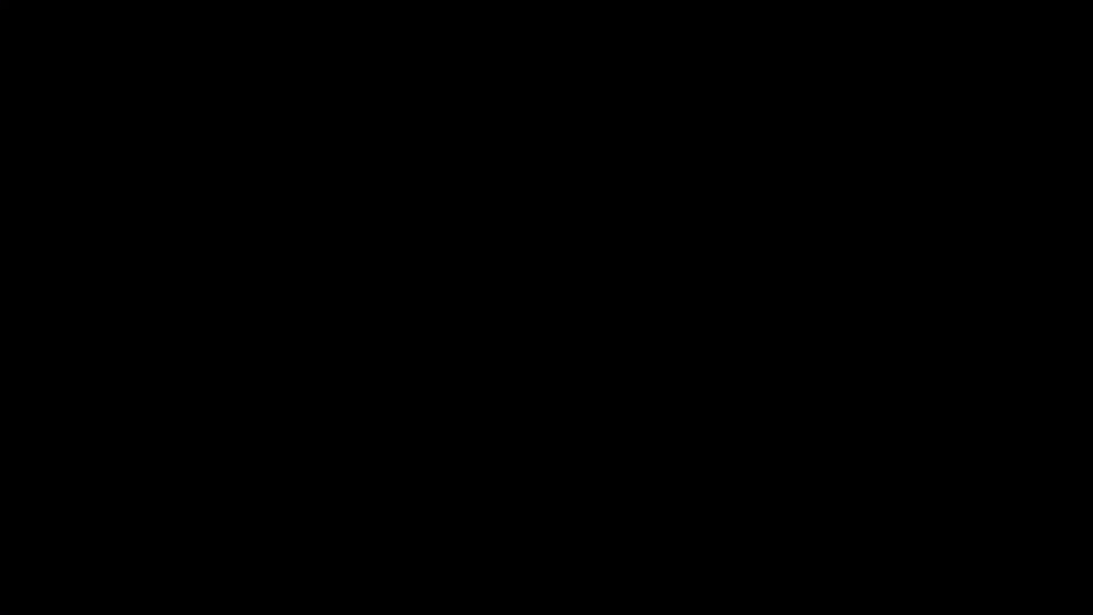